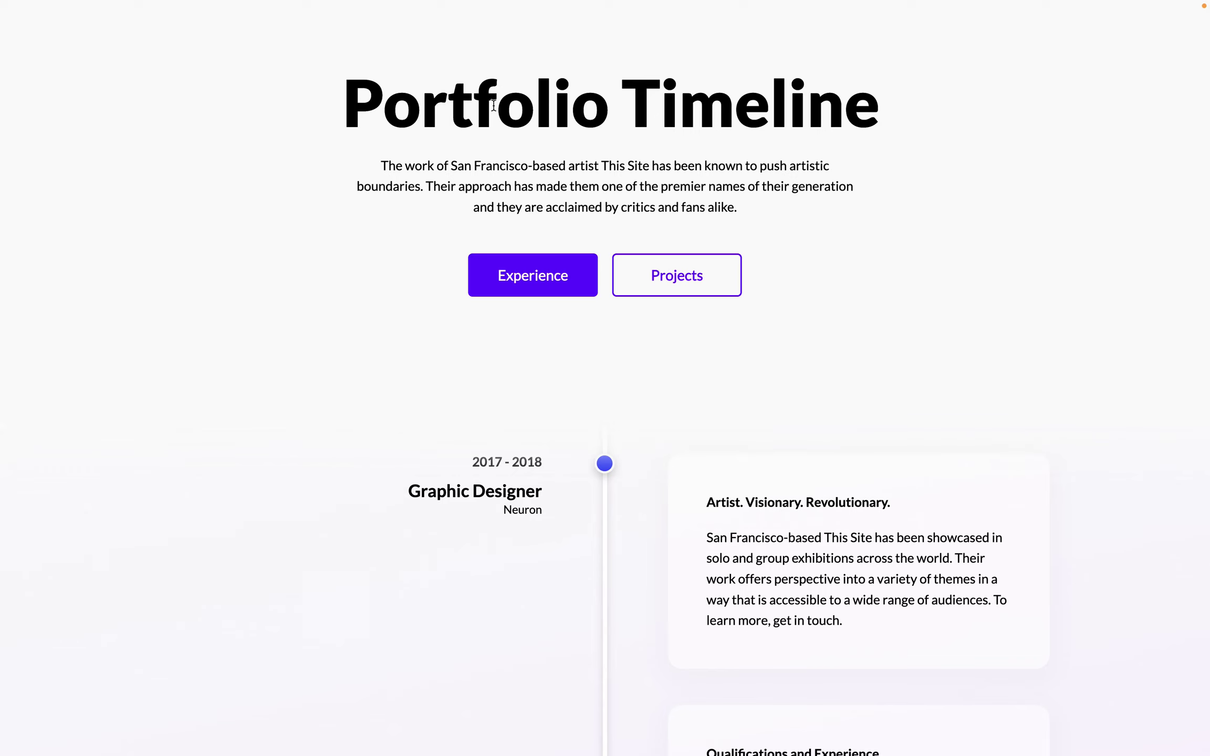
# Examine the finished Portfolio Timeline page on desktop from header to end, including how the track, points and period titles behave while scrolling
pyautogui.scroll(-5, 711, 420)
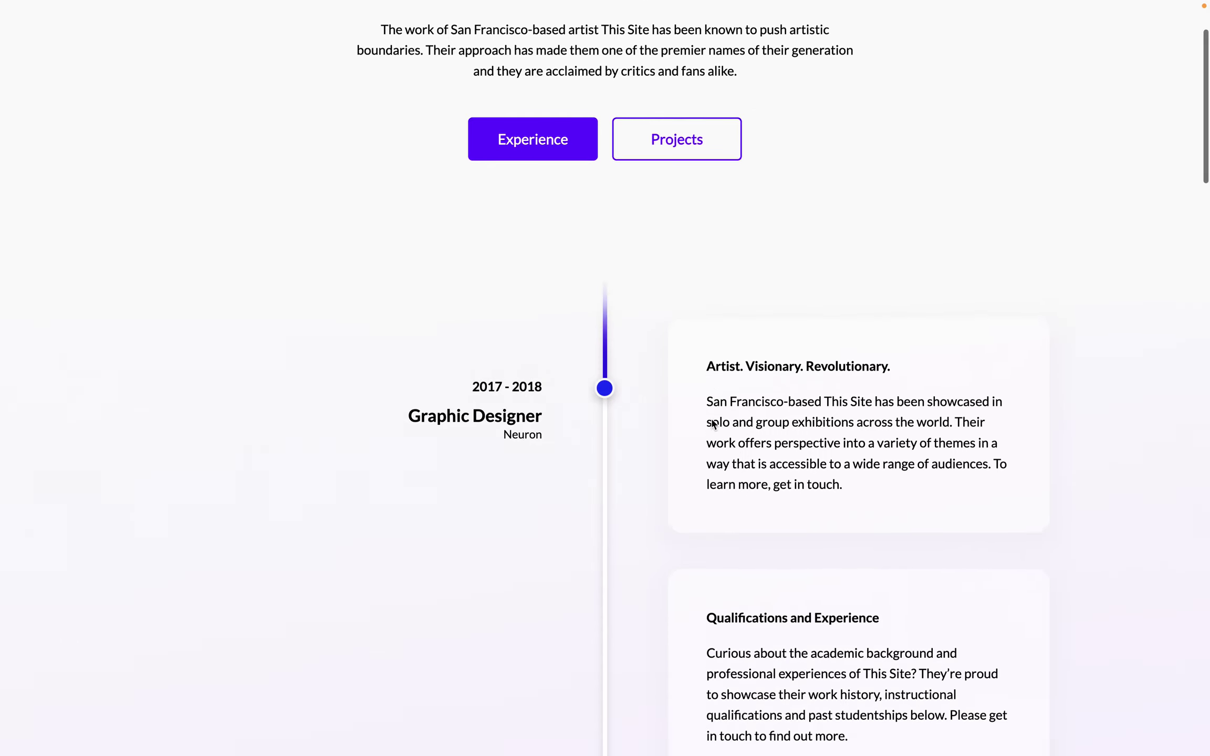
pyautogui.scroll(3, 712, 418)
pyautogui.scroll(-3, 711, 419)
pyautogui.scroll(-2, 711, 423)
pyautogui.scroll(3, 711, 420)
pyautogui.scroll(-2, 710, 419)
pyautogui.scroll(-5, 711, 419)
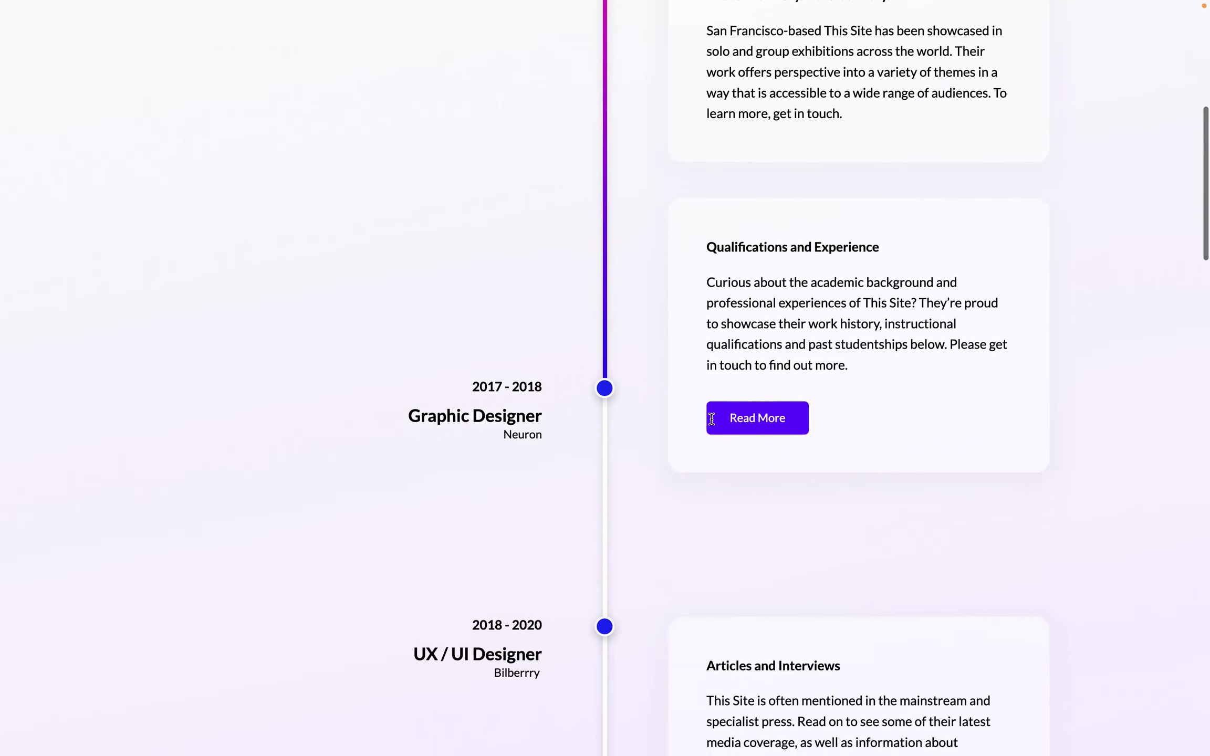
pyautogui.scroll(5, 712, 423)
pyautogui.scroll(-6, 711, 420)
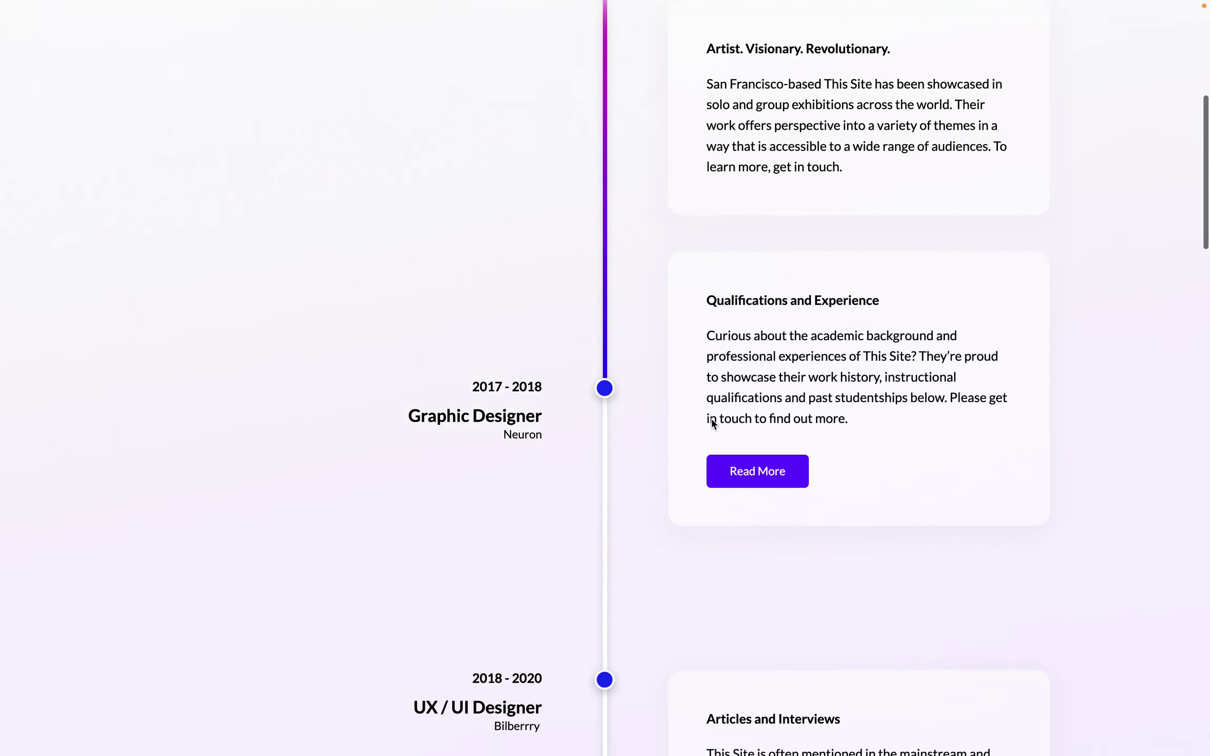
pyautogui.scroll(-5, 712, 423)
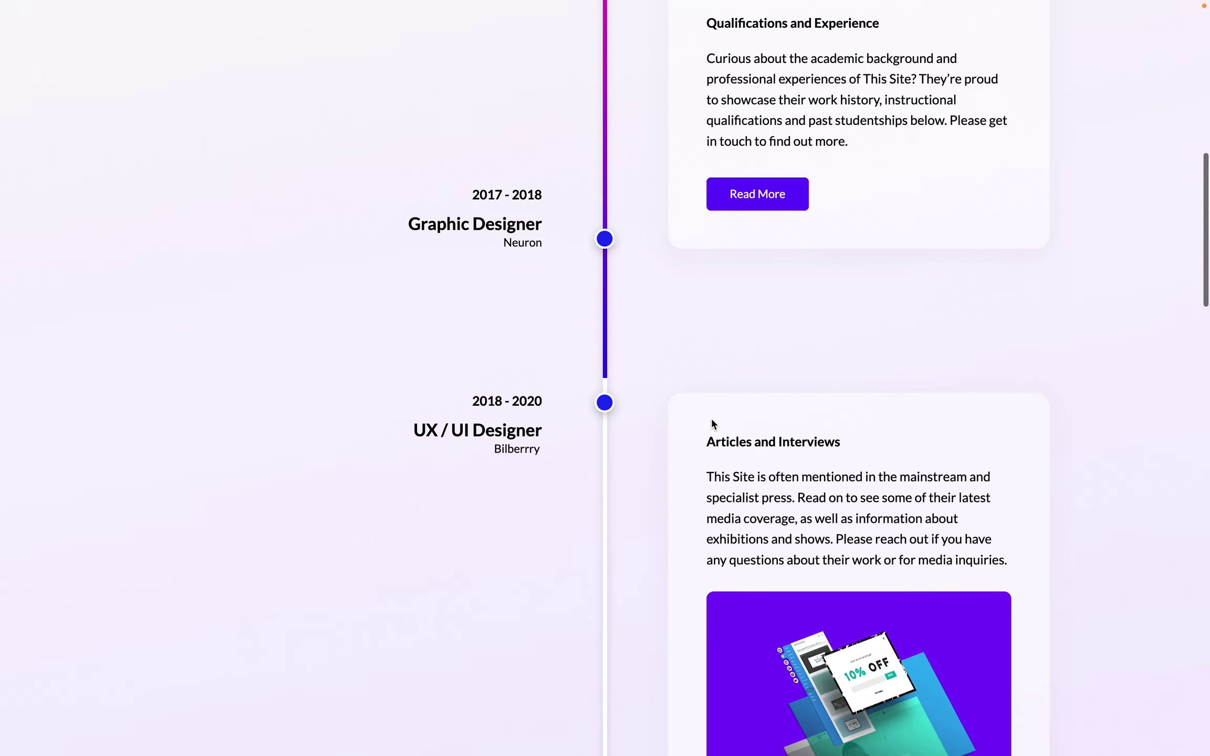
pyautogui.scroll(-2, 711, 419)
pyautogui.scroll(-15, 711, 418)
pyautogui.scroll(2, 712, 423)
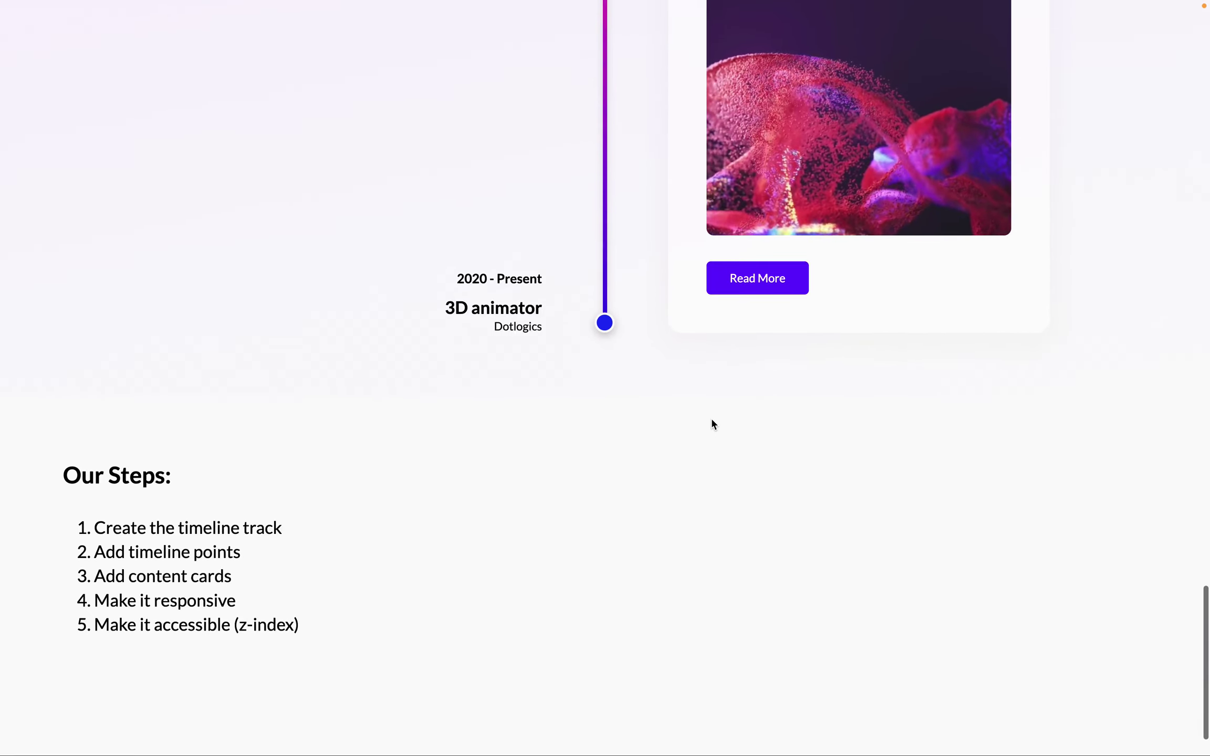
pyautogui.scroll(-2, 712, 424)
pyautogui.scroll(15, 712, 423)
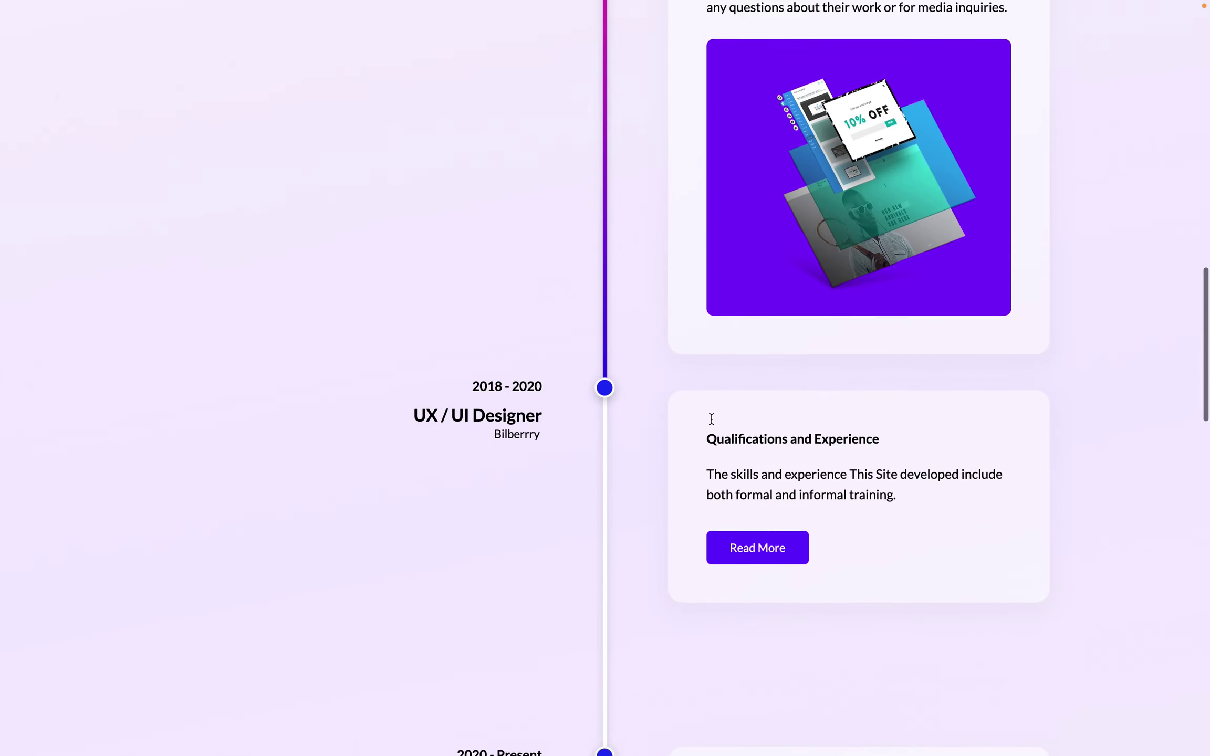
pyautogui.scroll(8, 713, 421)
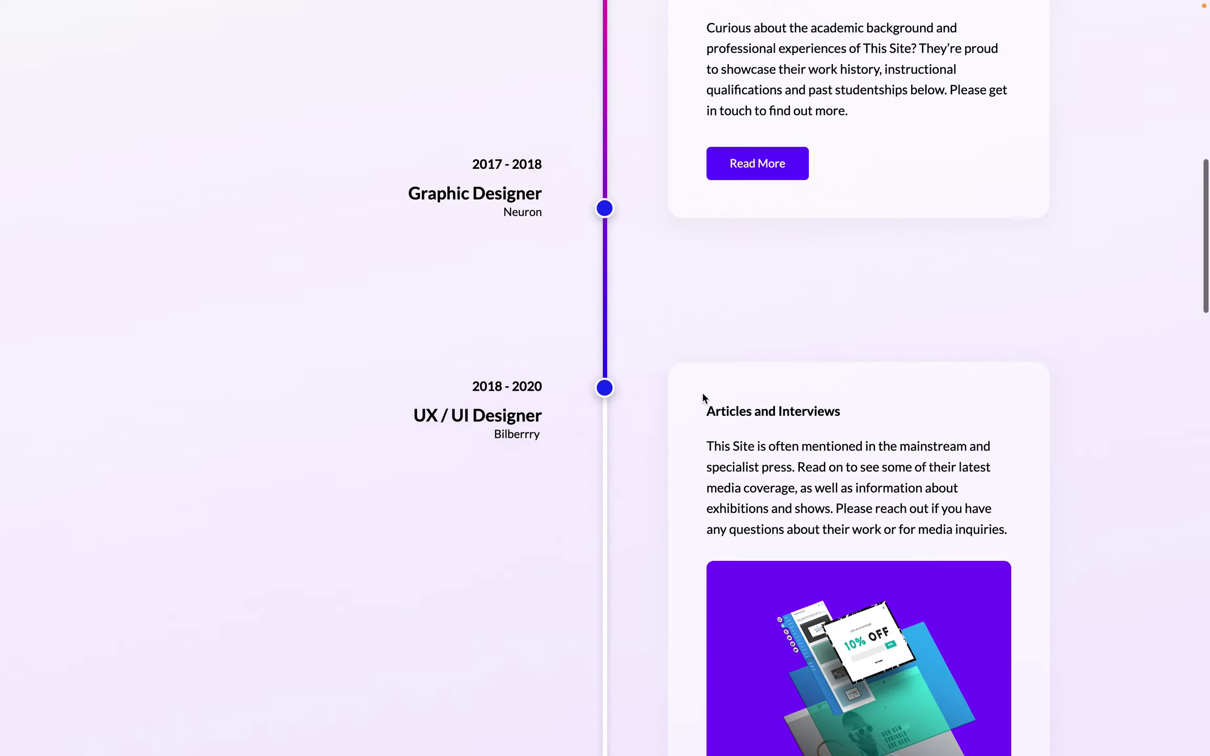
pyautogui.scroll(-1, 703, 398)
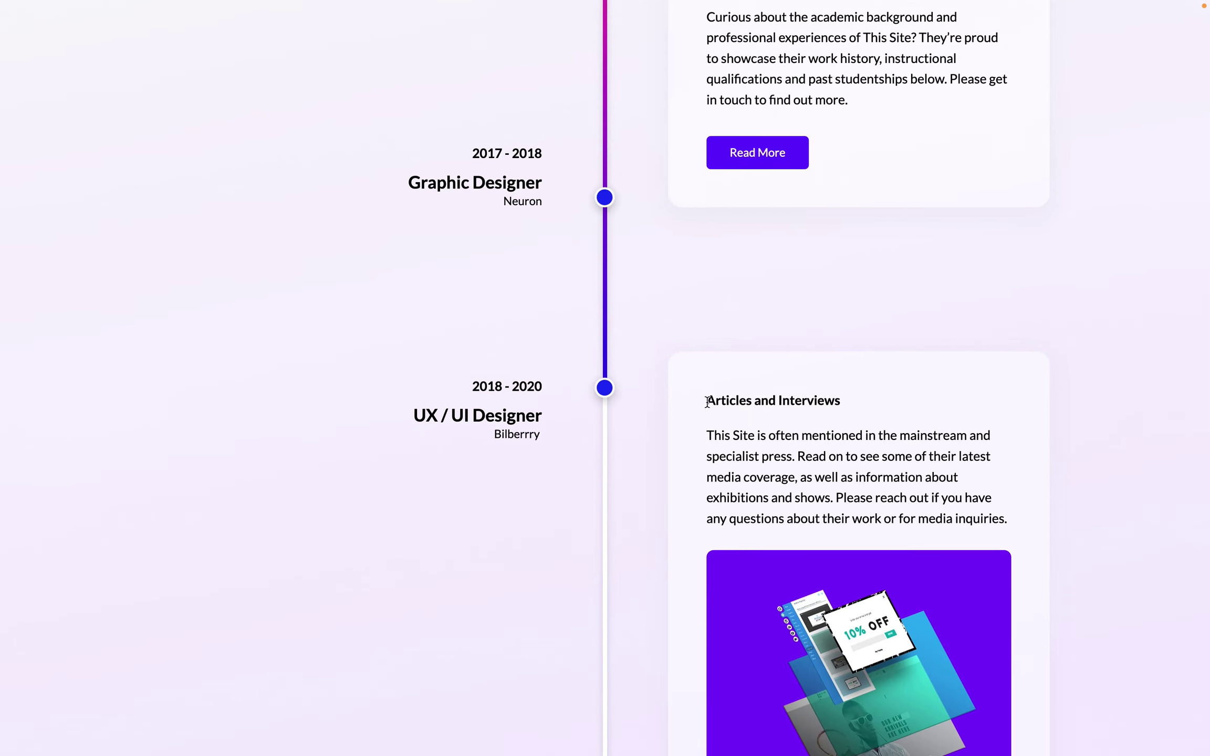
pyautogui.scroll(-1, 709, 400)
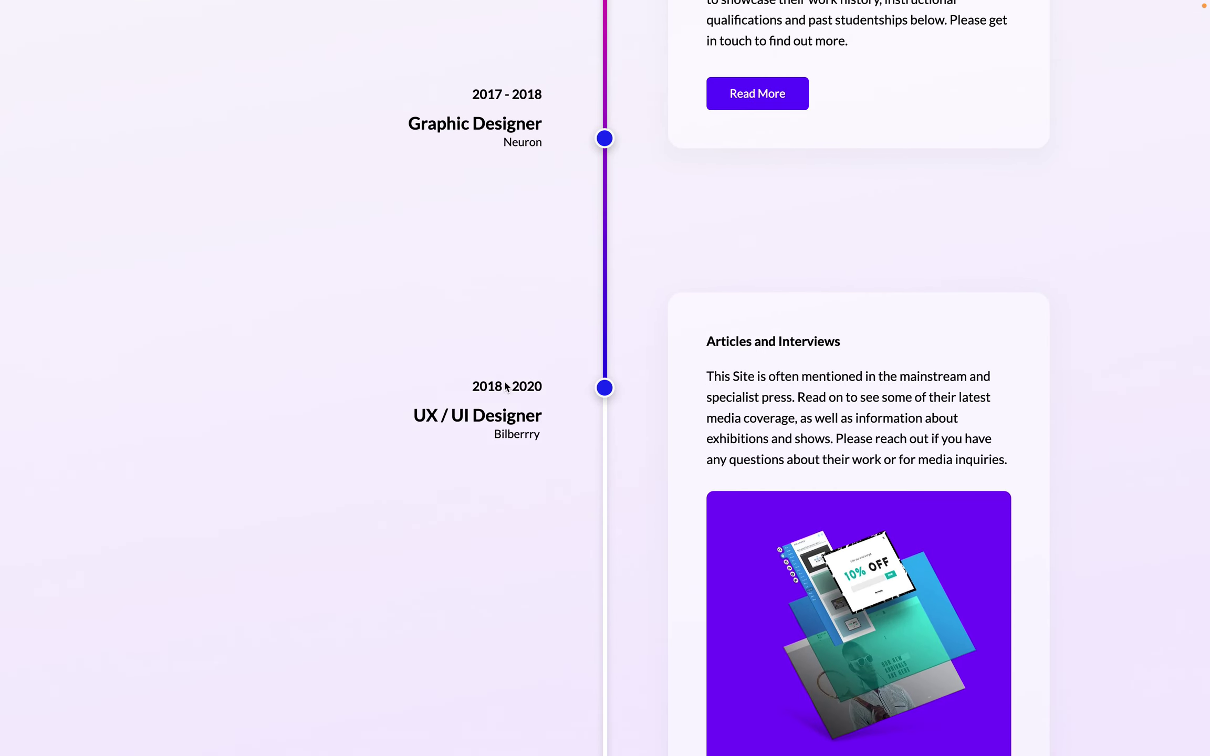
pyautogui.scroll(10, 537, 451)
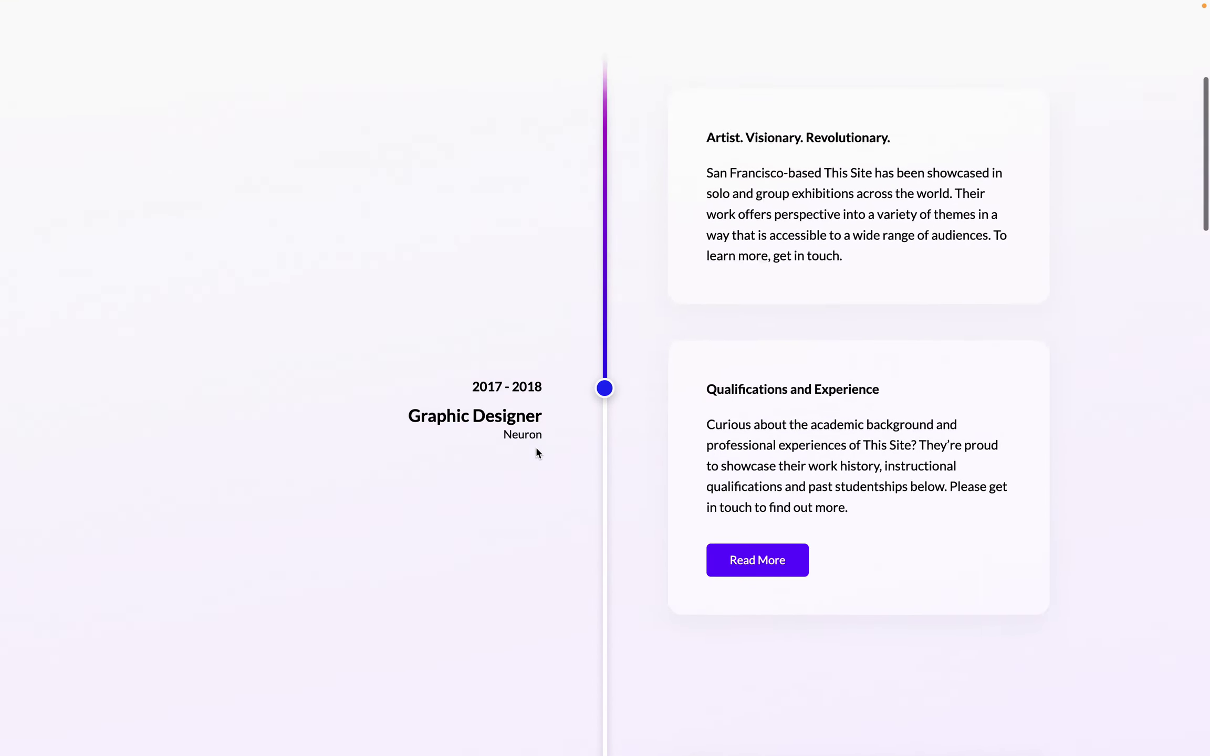
pyautogui.scroll(-18, 536, 450)
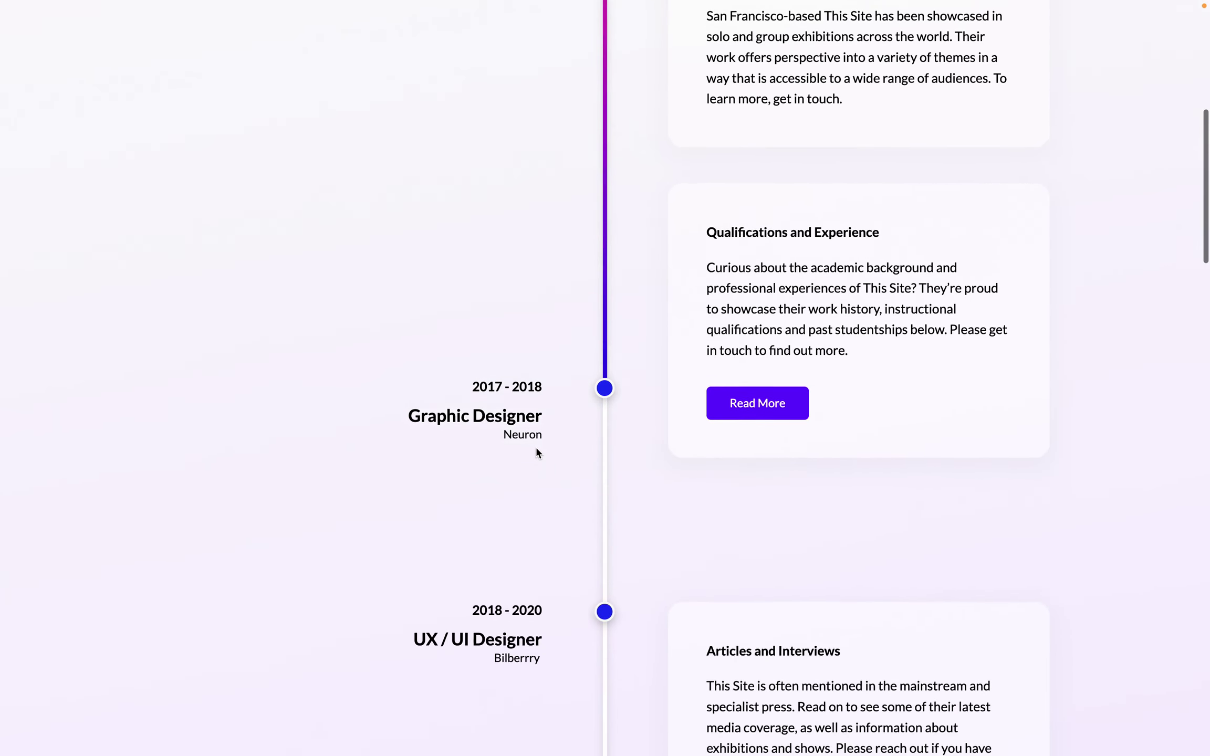
pyautogui.scroll(20, 537, 451)
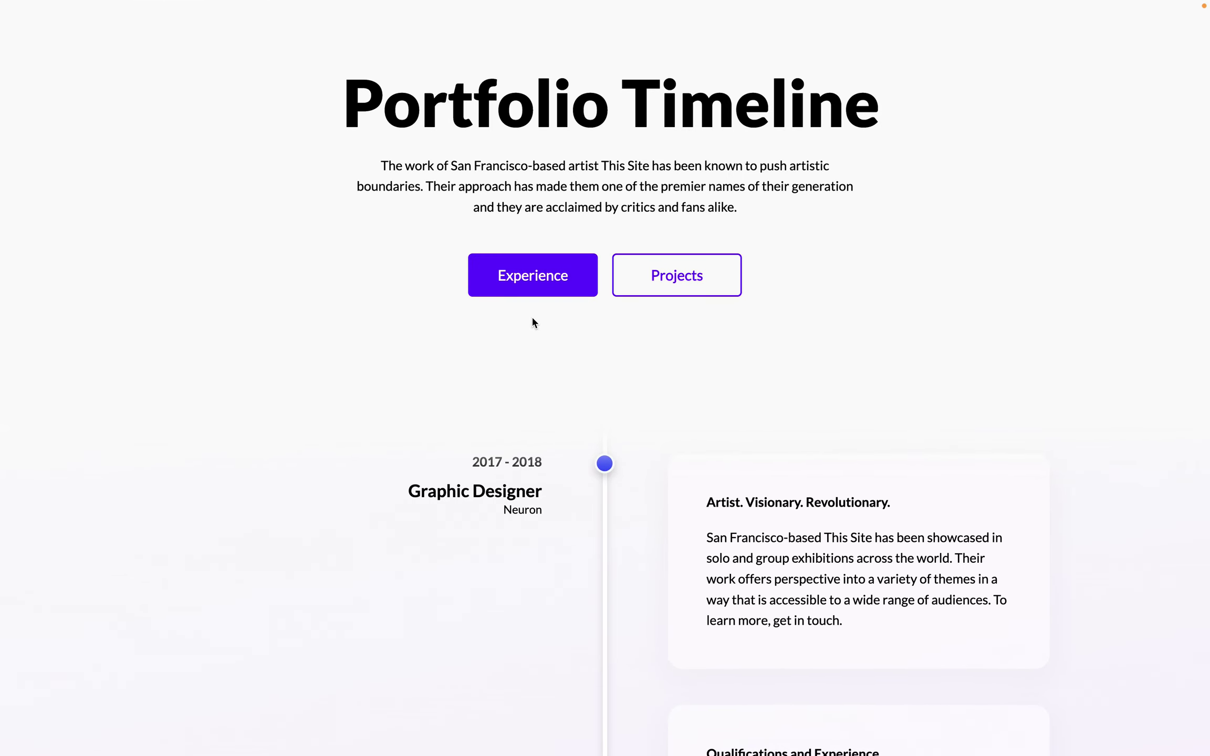
# Examine the Portfolio Timeline page in the iPhone 6/7/8 mobile emulation, then return to the desktop view
pyautogui.press('super+alt+i')
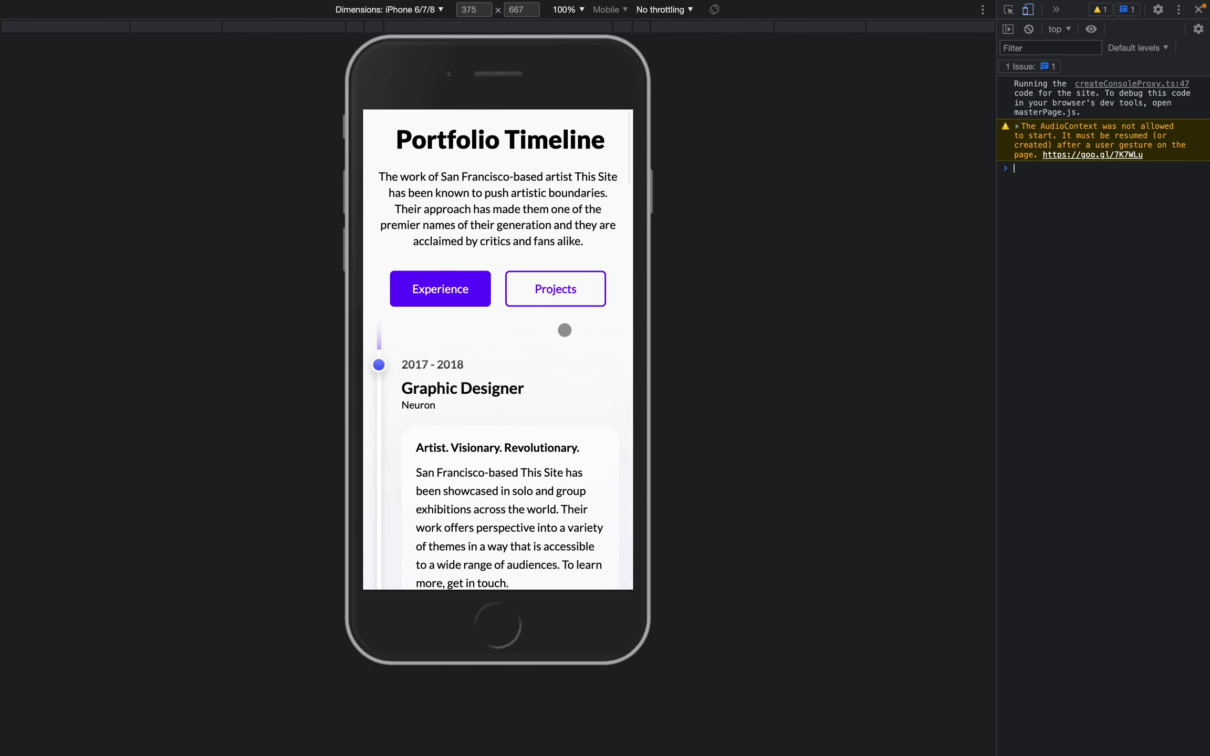
pyautogui.scroll(5, 457, 405)
pyautogui.scroll(-5, 457, 405)
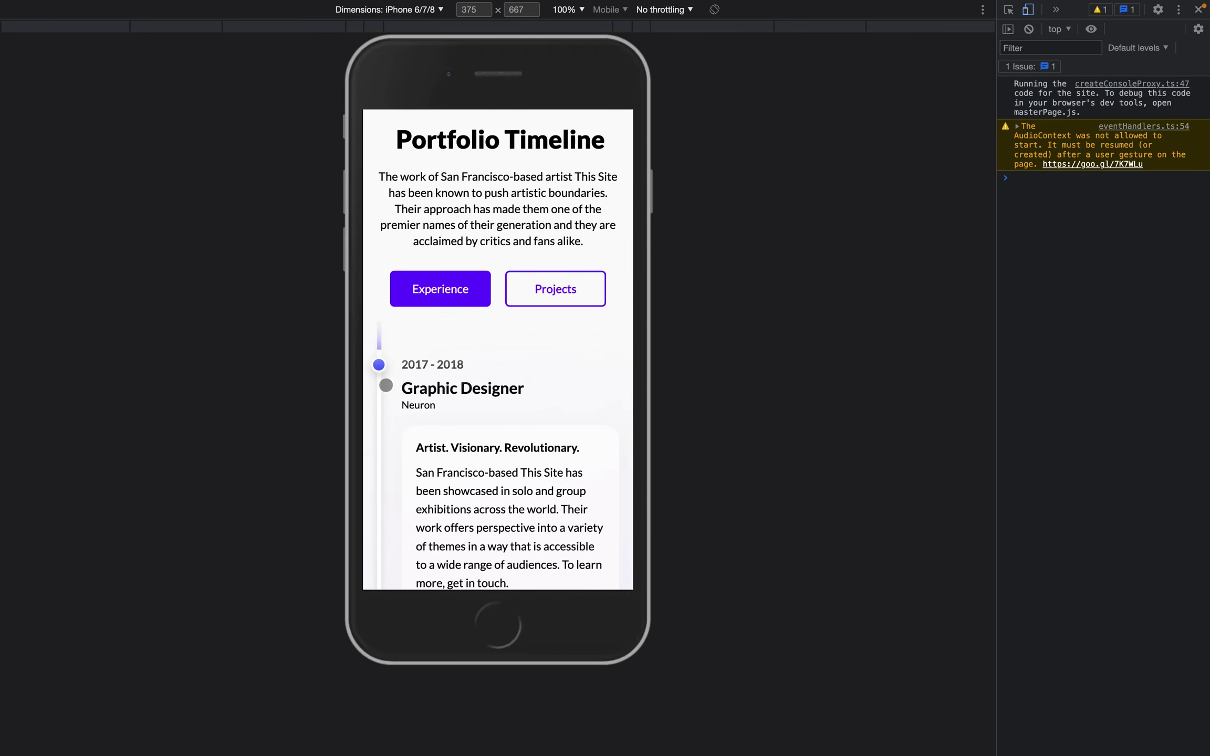
pyautogui.scroll(-5, 475, 272)
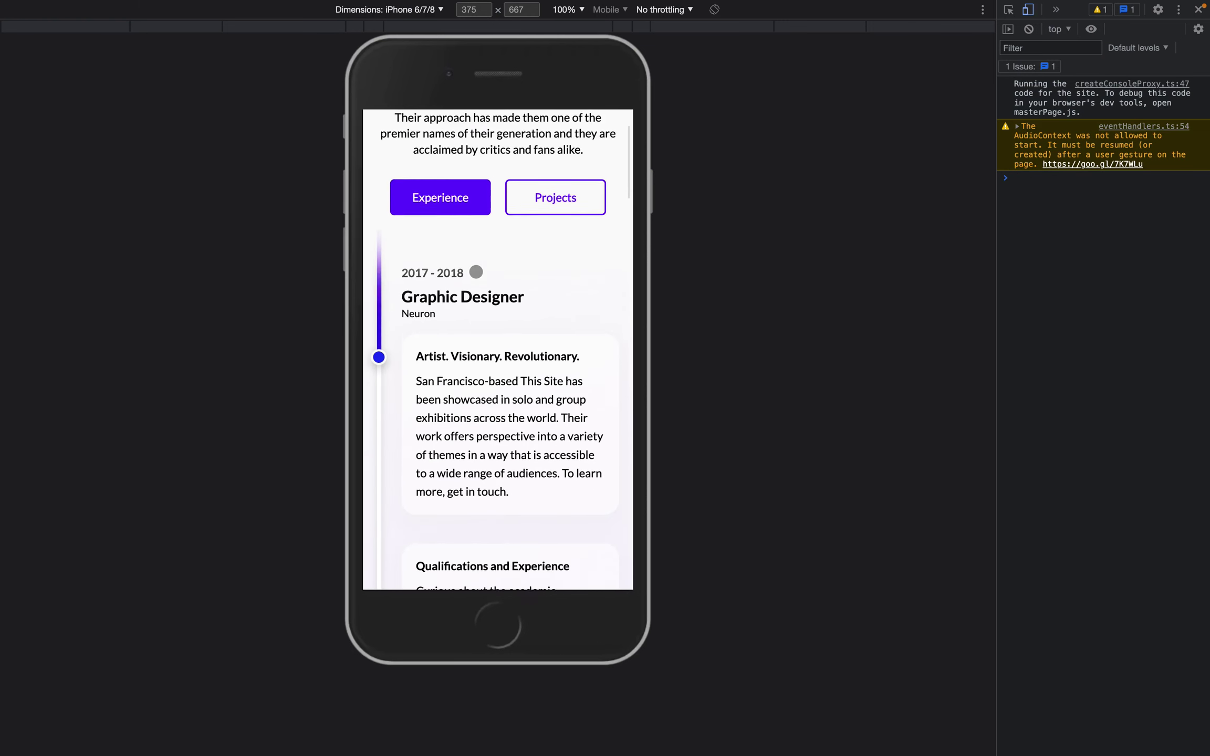
pyautogui.scroll(-12, 475, 272)
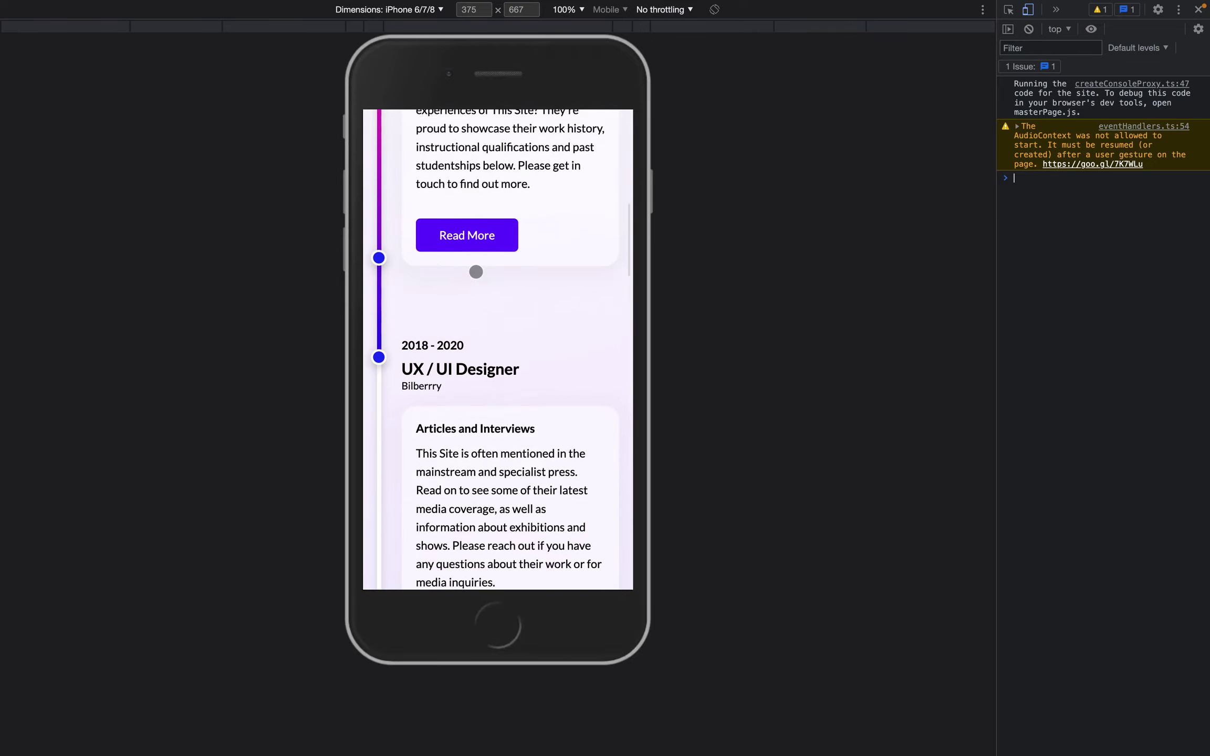
pyautogui.scroll(-17, 475, 271)
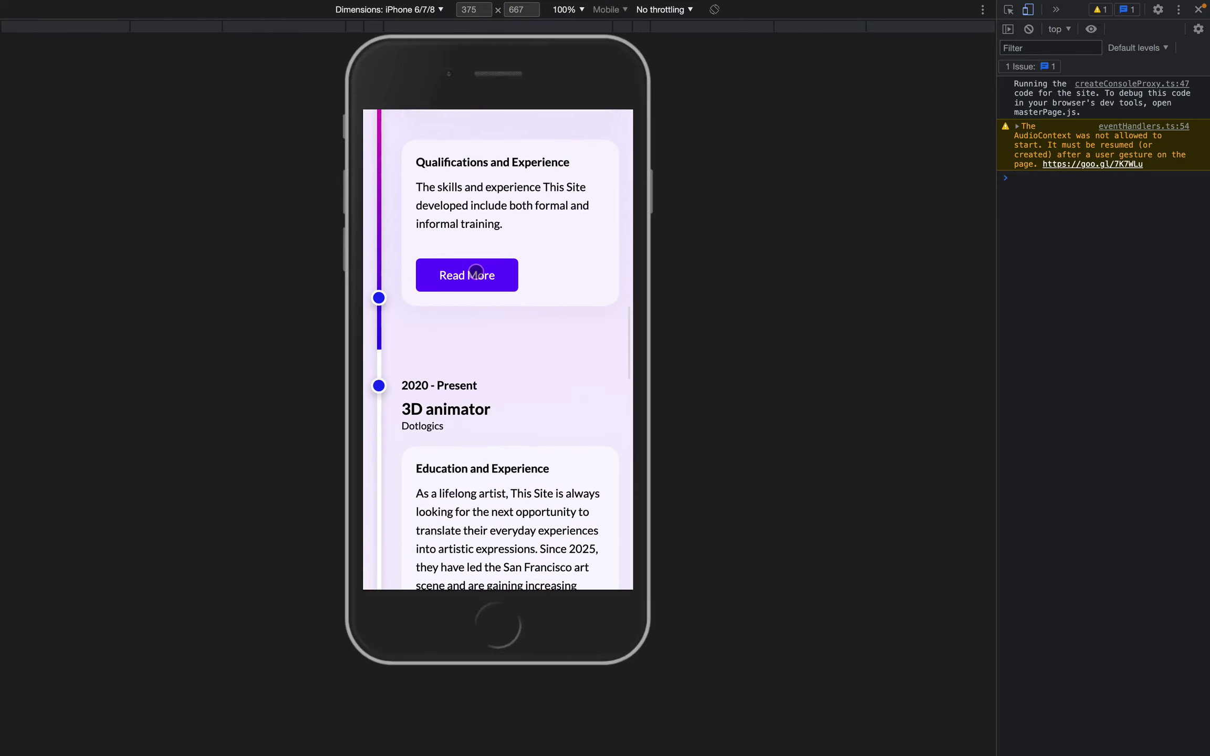
pyautogui.scroll(20, 475, 272)
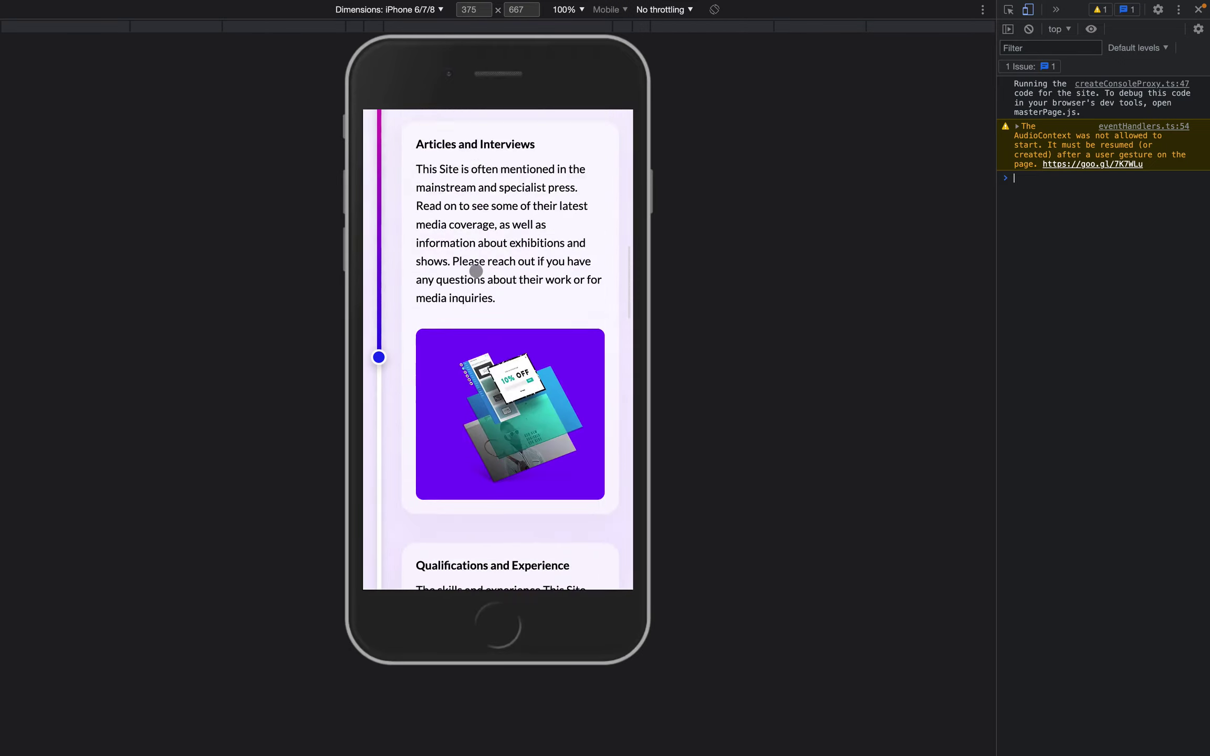
pyautogui.press('alt+super+i')
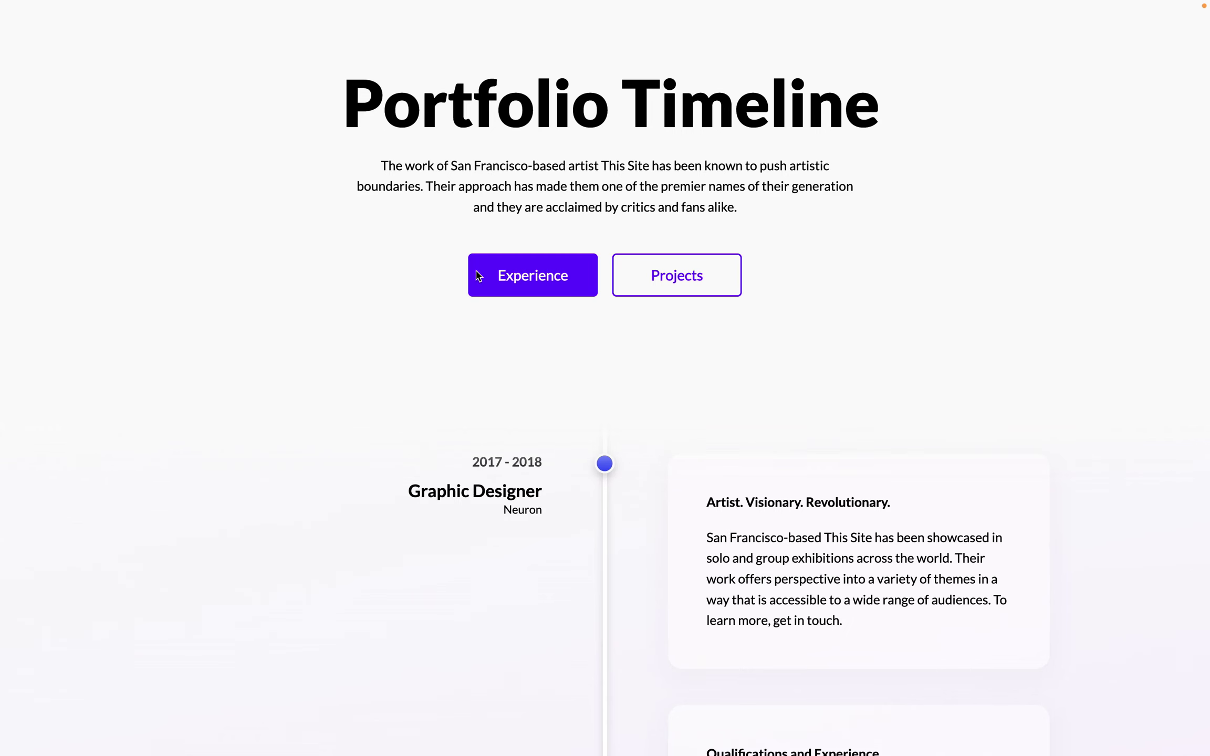
# Switch to the Copy of Timeline page in Editor X and review its Our Steps and Our Materials sections
pyautogui.hotkey('ctrl', 'Tab')
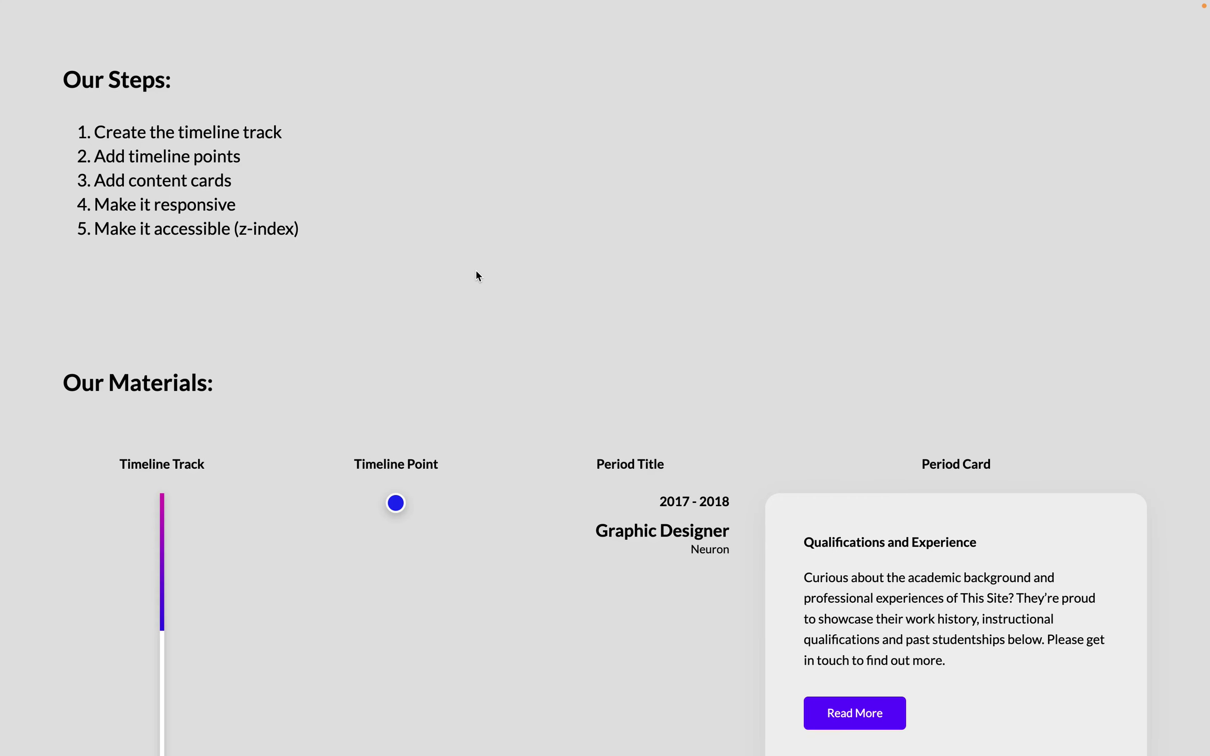
pyautogui.hotkey('ctrl', 'Tab')
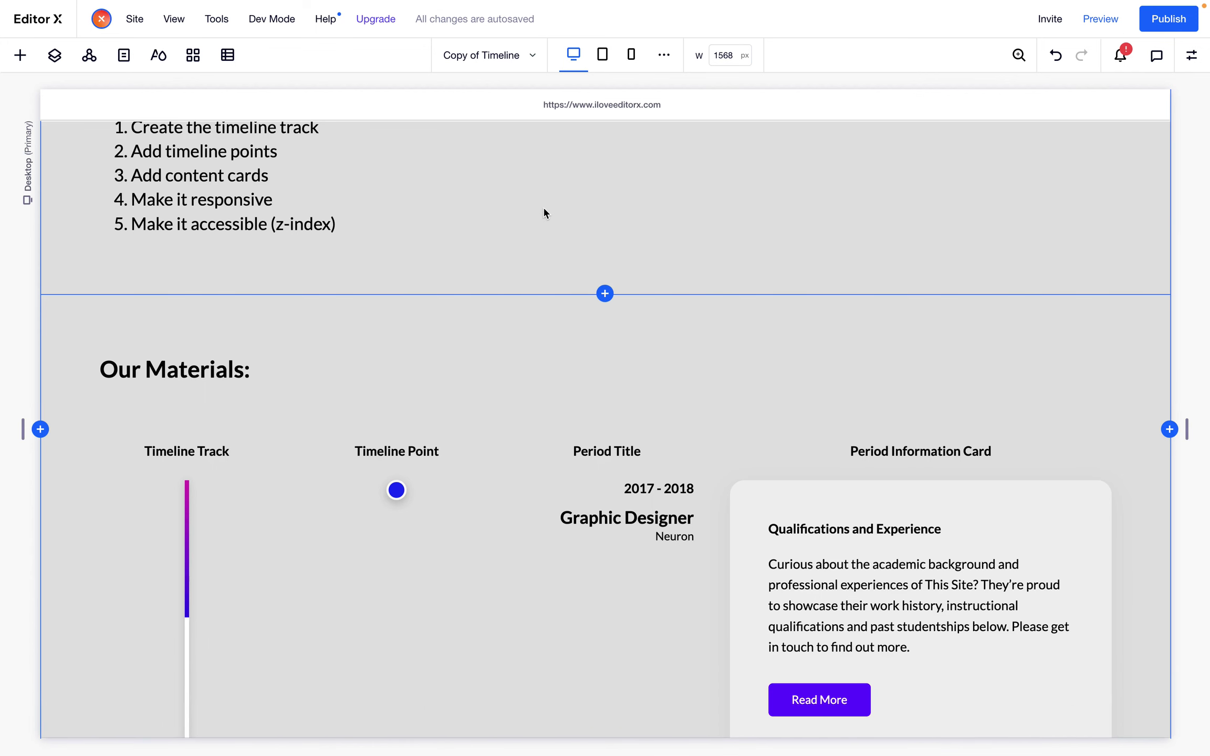
pyautogui.scroll(3, 528, 317)
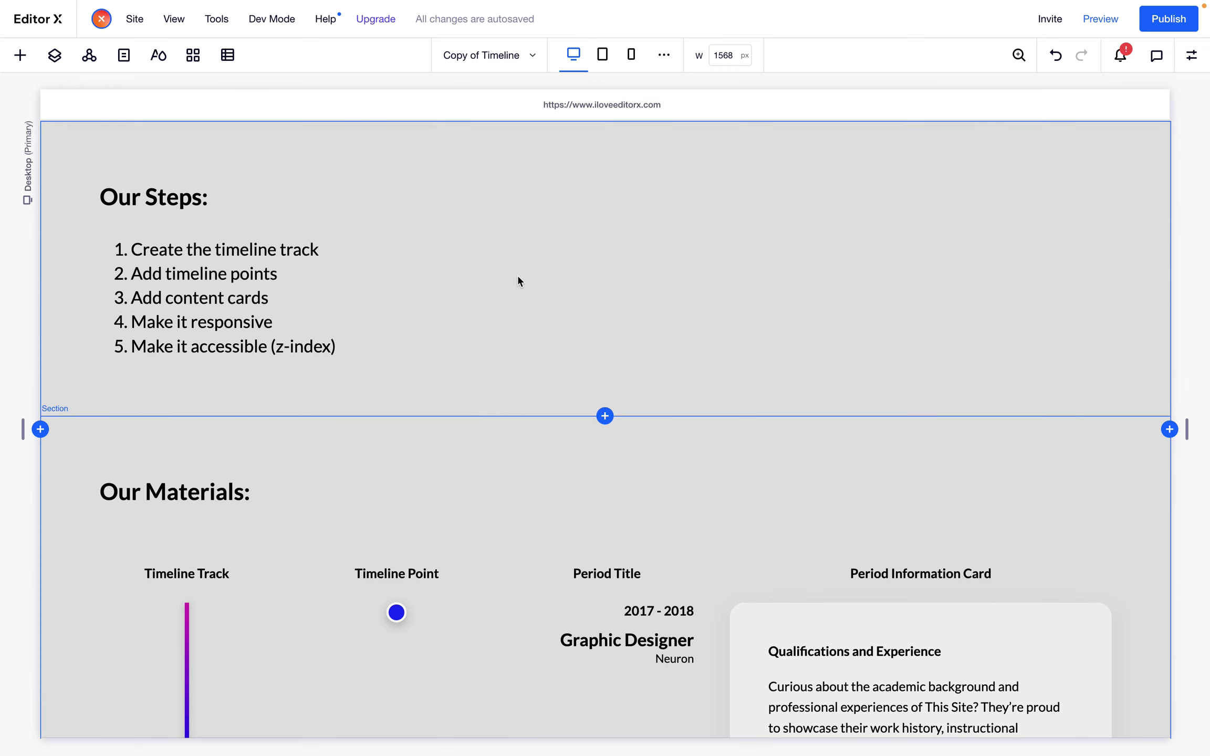
pyautogui.scroll(-5, 549, 334)
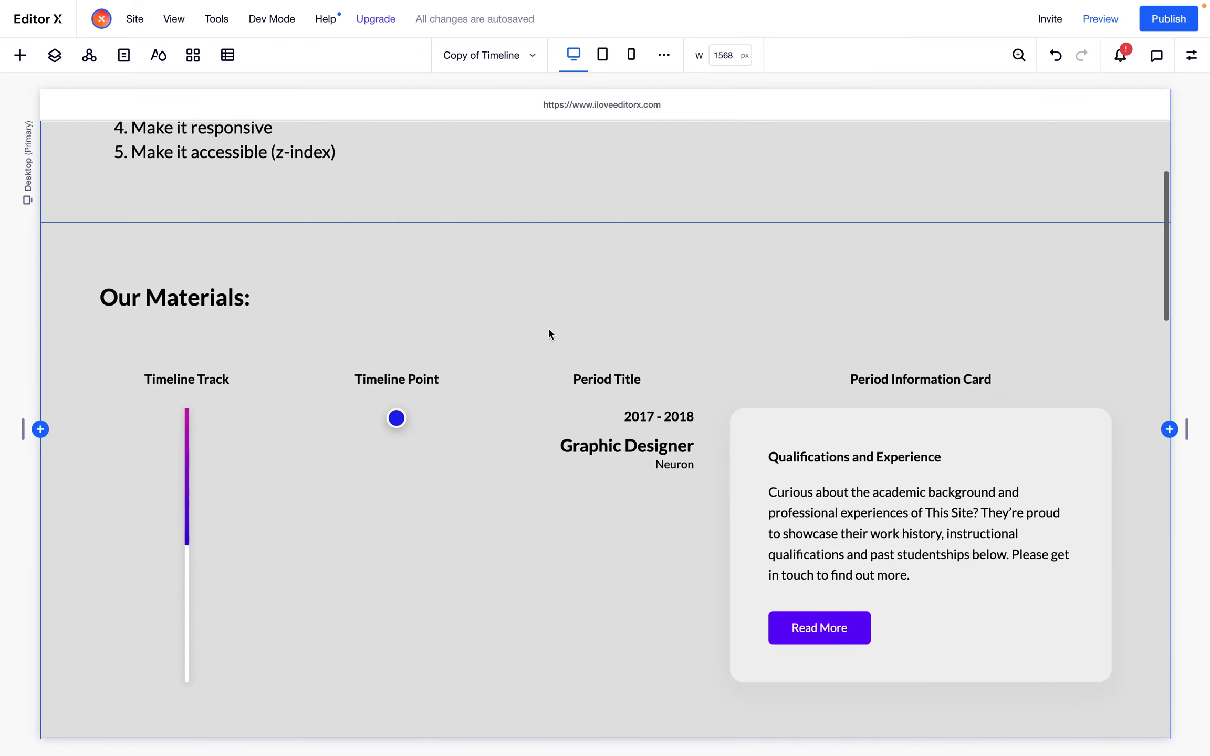
pyautogui.scroll(-2, 548, 333)
pyautogui.scroll(-3, 544, 443)
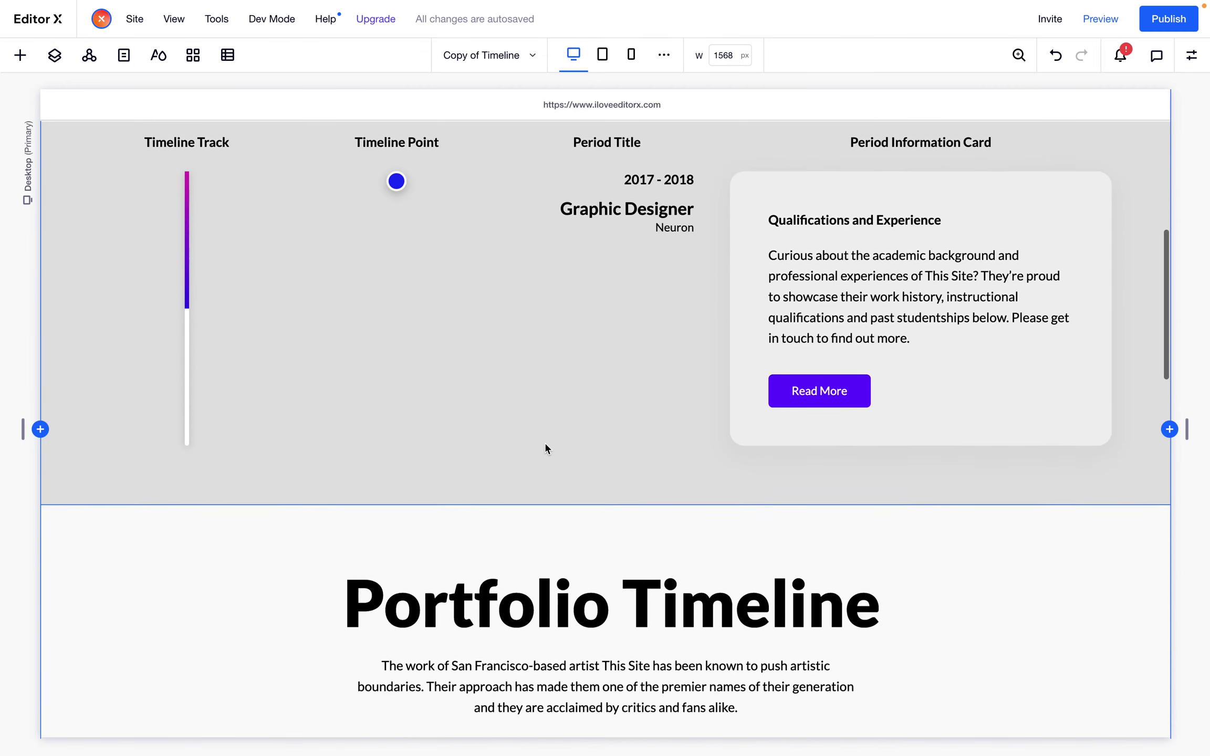
pyautogui.scroll(3, 545, 443)
pyautogui.scroll(8, 544, 443)
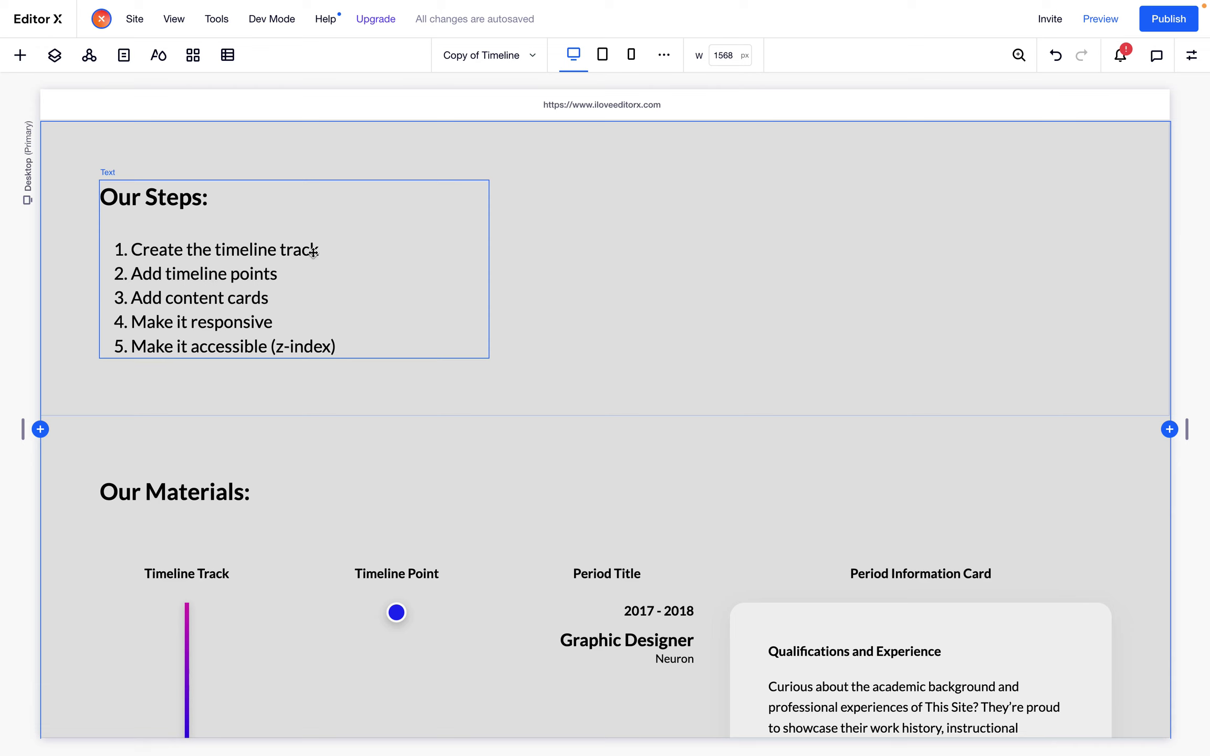
pyautogui.scroll(-5, 503, 261)
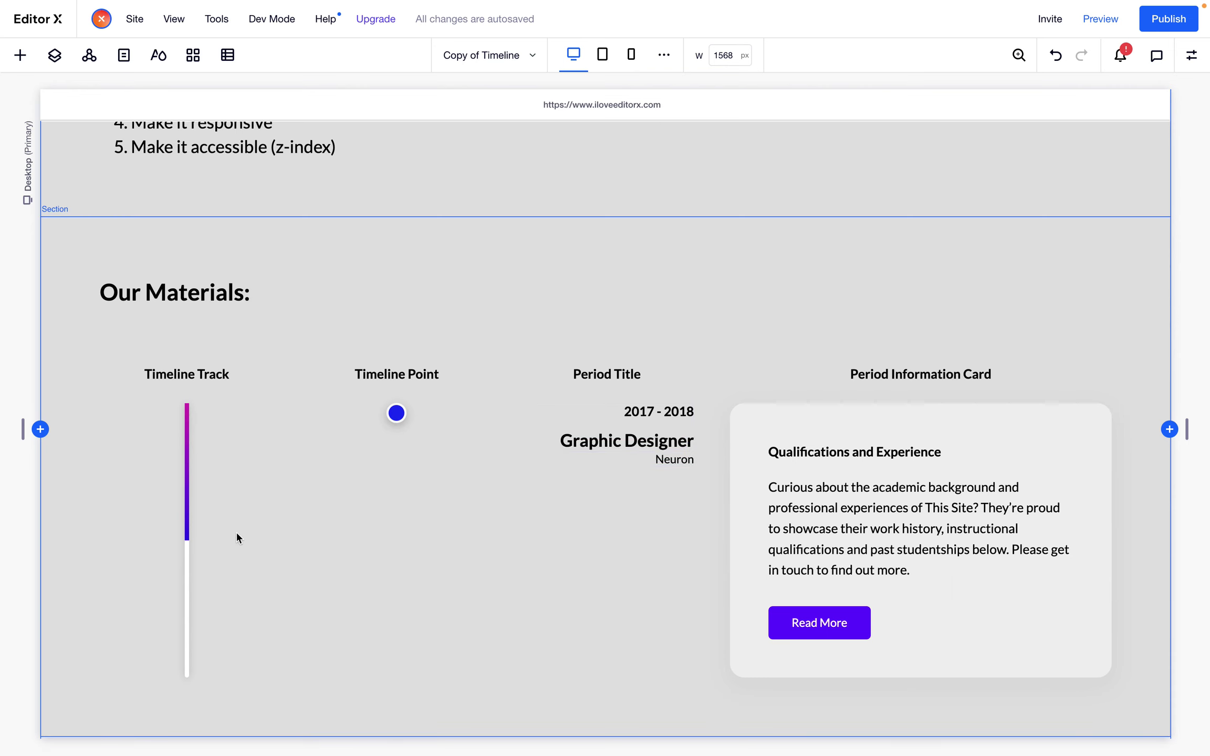
# Inspect the layer structure of the Timeline Track container in Our Materials, including its nested Timeline Line container
pyautogui.click(187, 562)
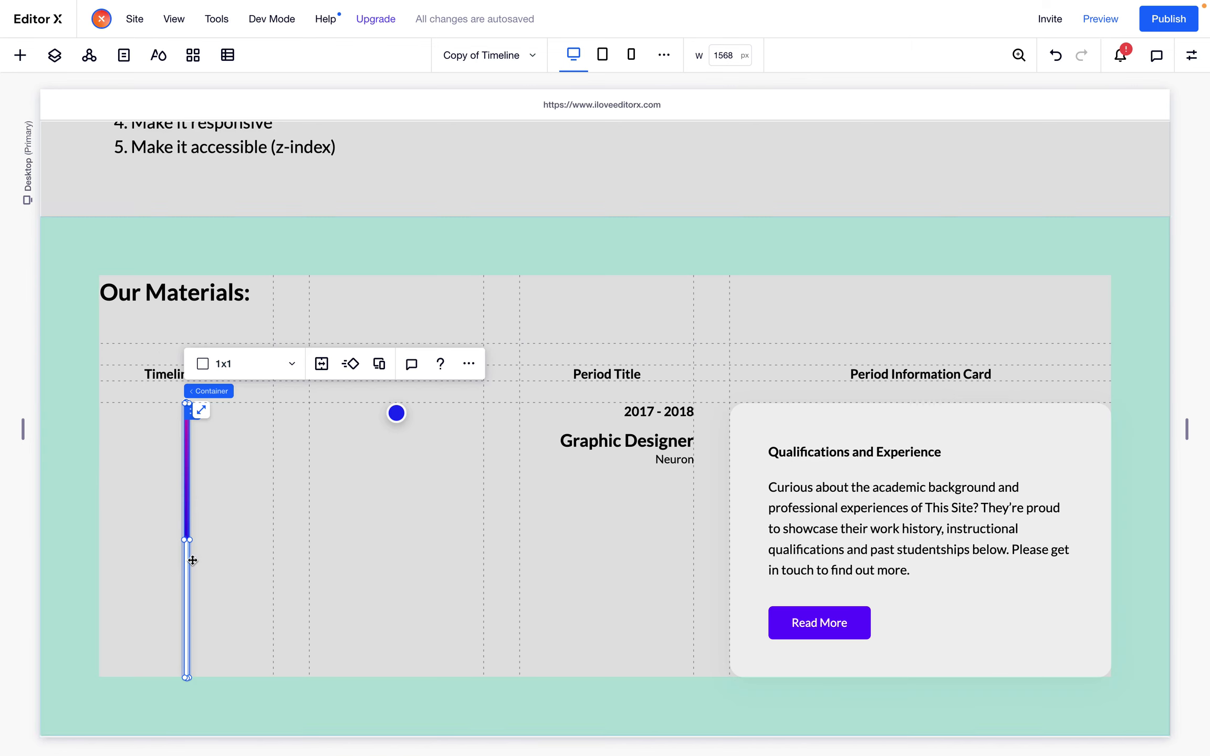
pyautogui.click(54, 55)
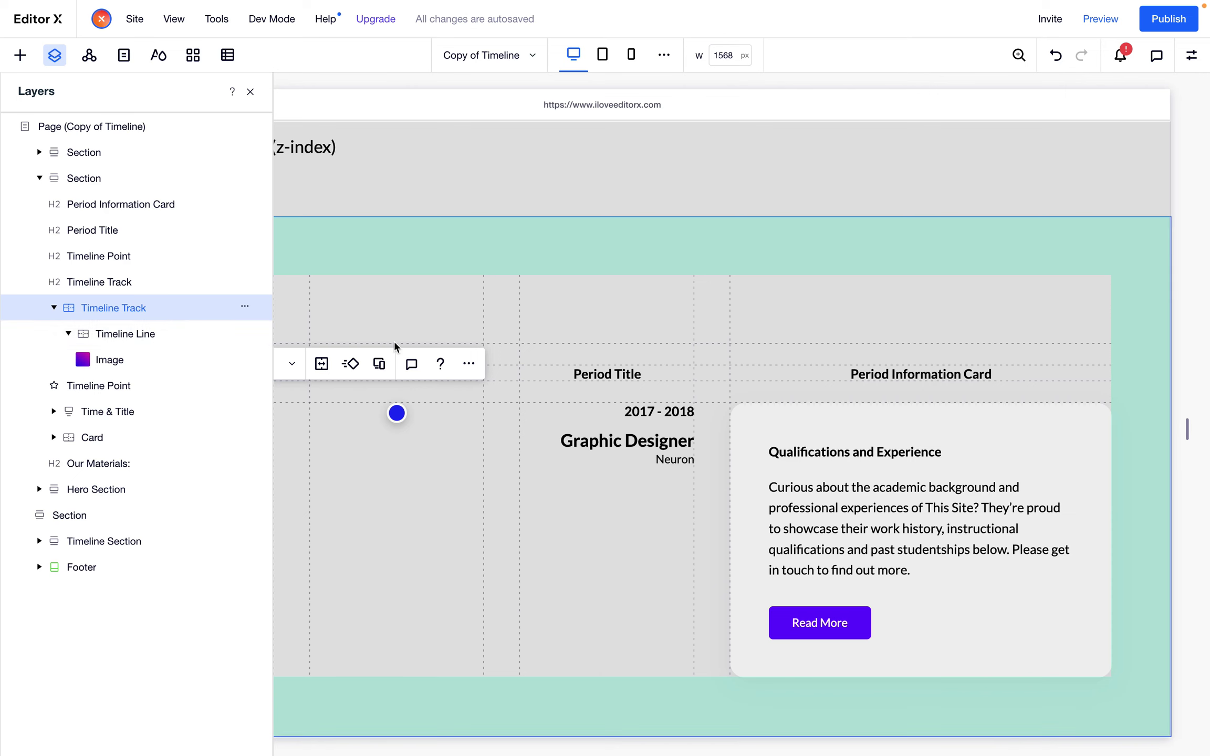
pyautogui.hscroll(-1, 572, 88)
pyautogui.scroll(-4, 572, 89)
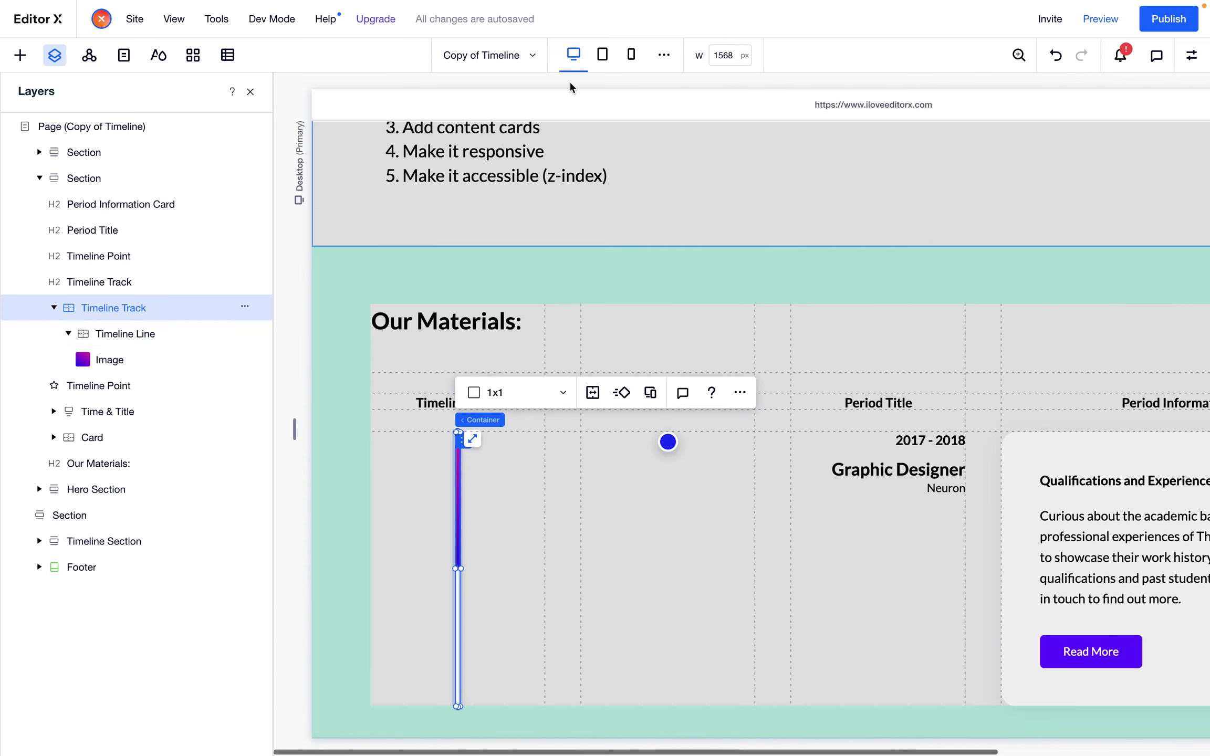
pyautogui.scroll(4, 571, 86)
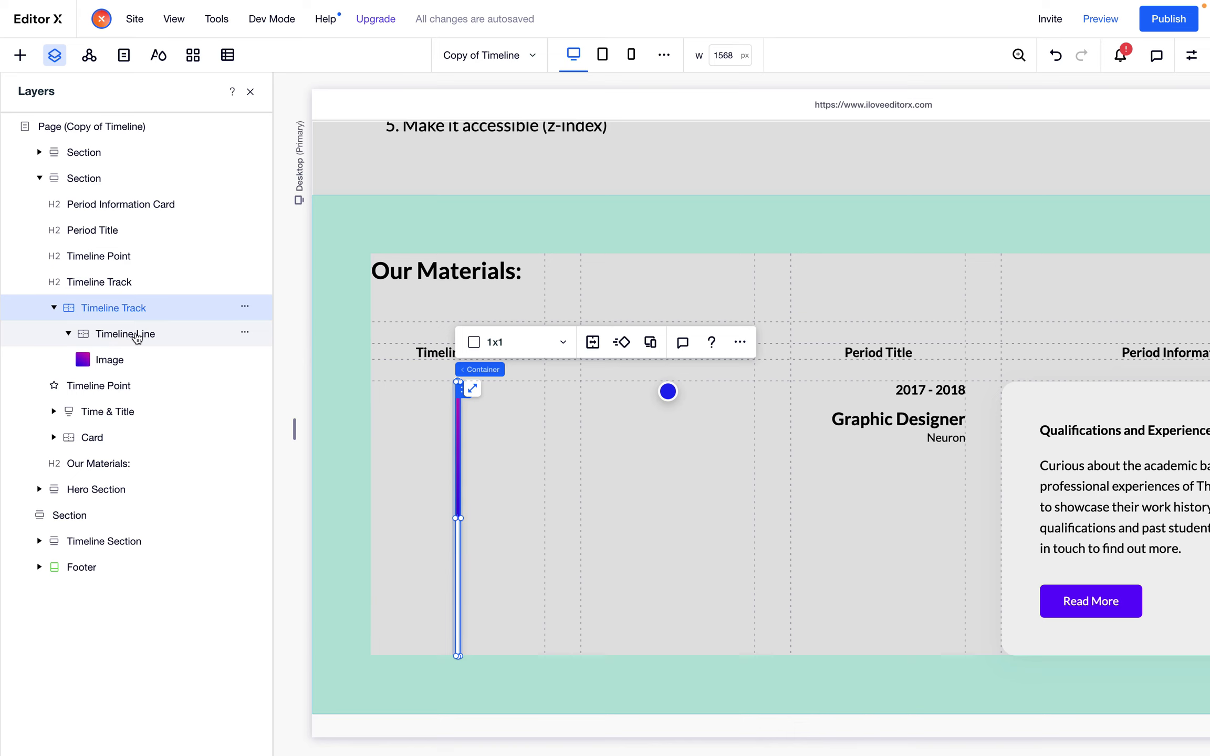
pyautogui.click(136, 338)
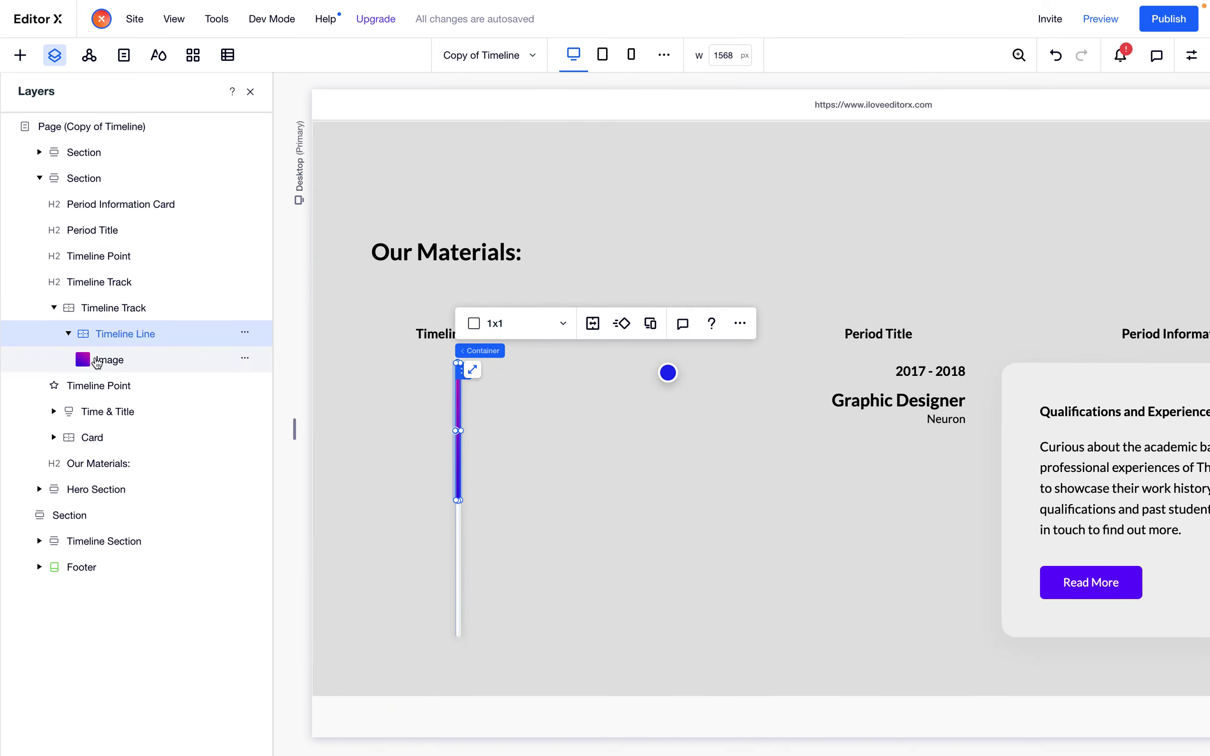
pyautogui.click(520, 430)
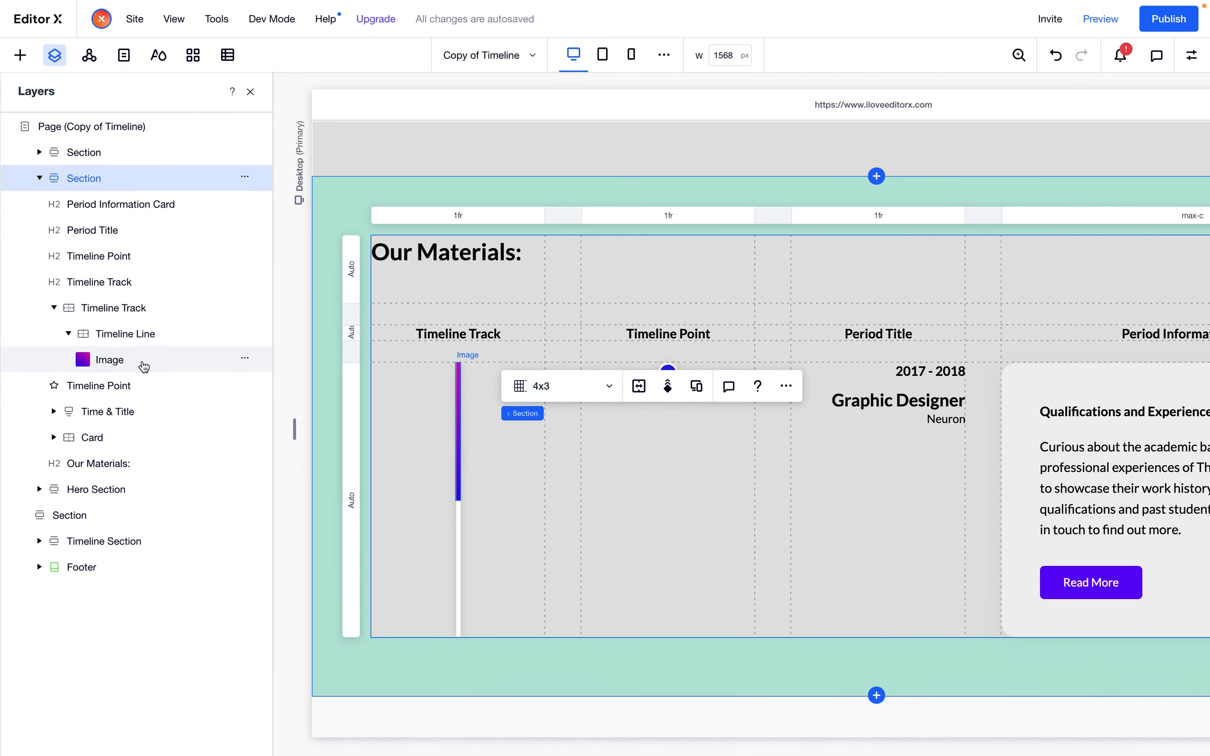
# Set the gradient image nested inside Timeline Line to not display, and select the Timeline Line container
pyautogui.click(246, 361)
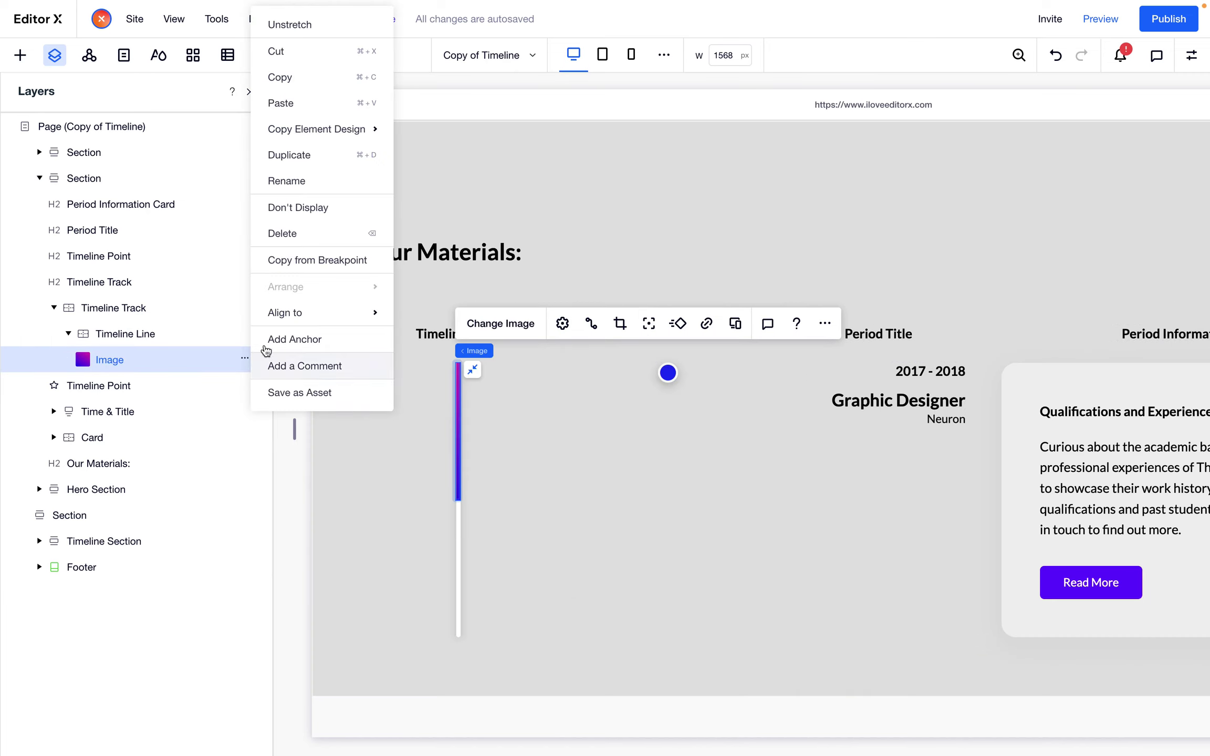
pyautogui.click(328, 217)
pyautogui.click(520, 452)
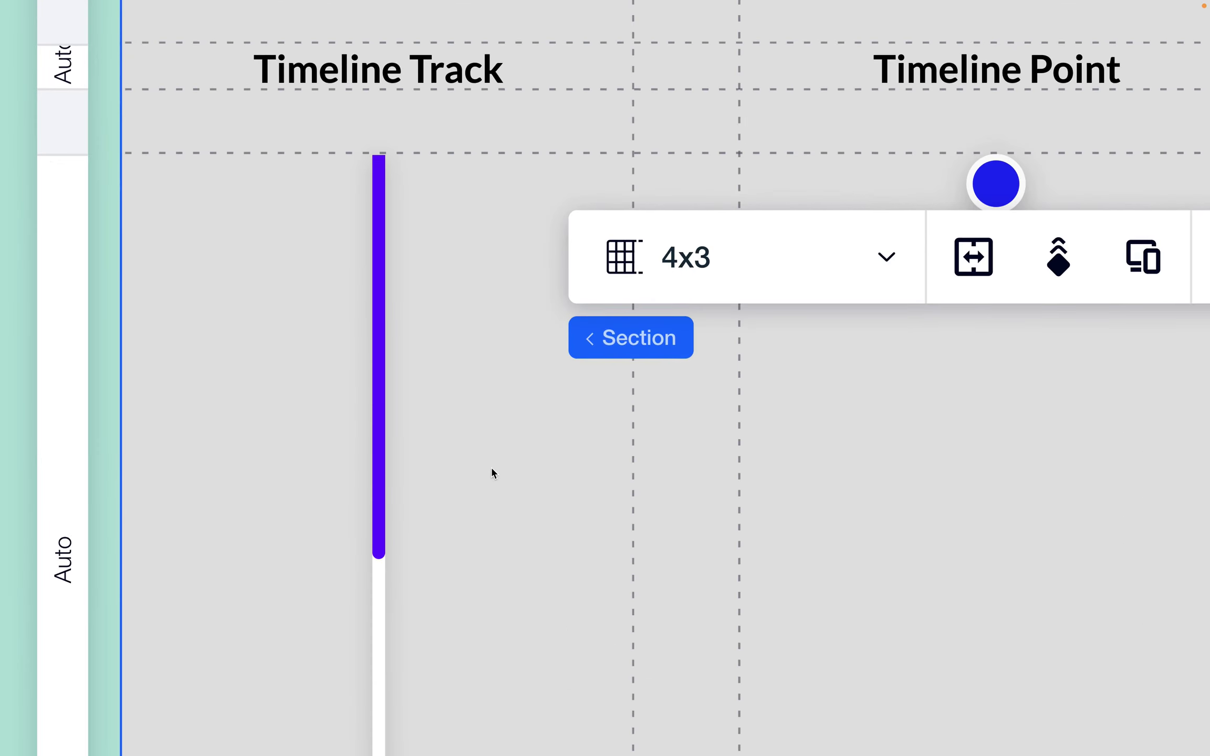
pyautogui.click(379, 314)
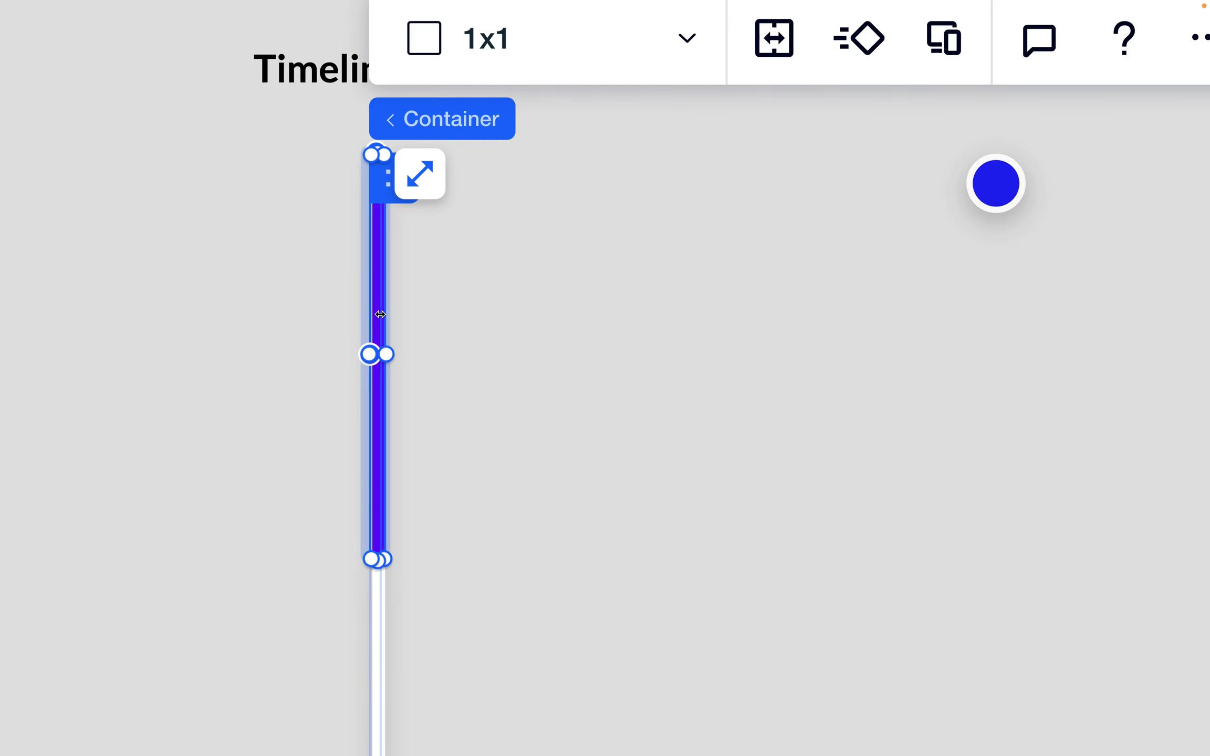
# Review the materials page and the scrolling timeline on the published Portfolio Timeline page, and return to the Editor X page
pyautogui.click(463, 403)
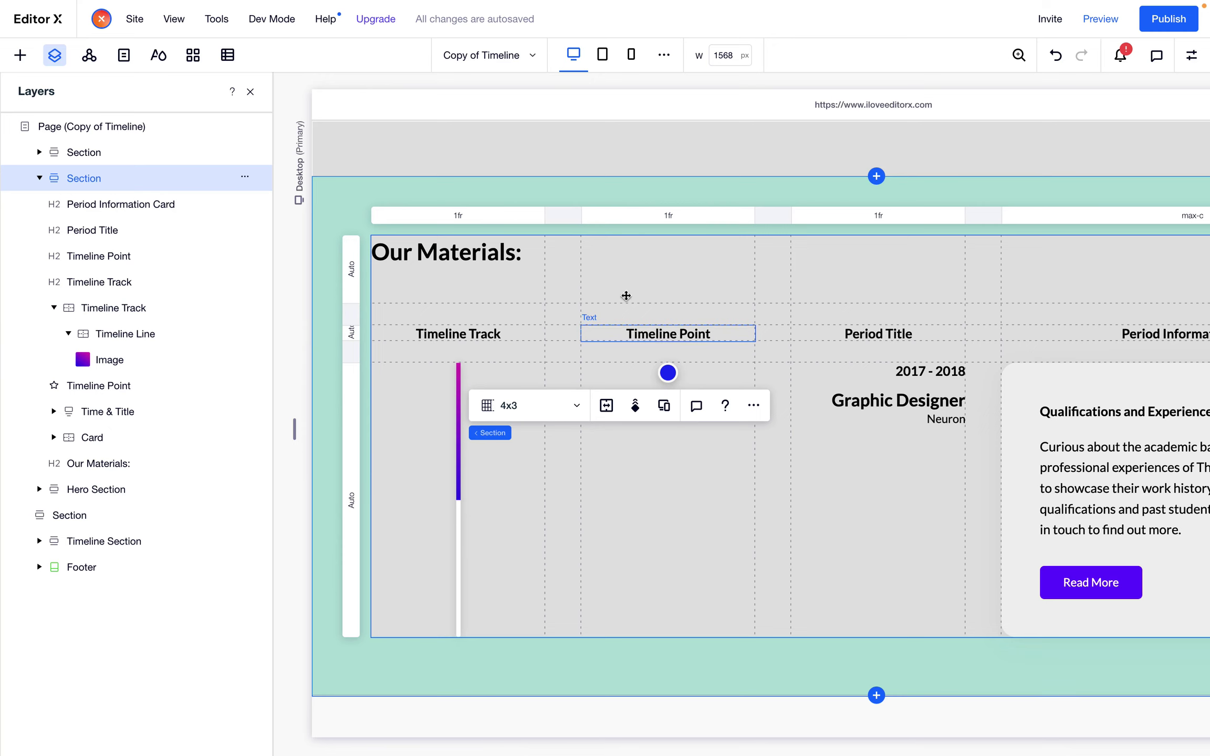
pyautogui.hotkey('ctrl', 'Tab')
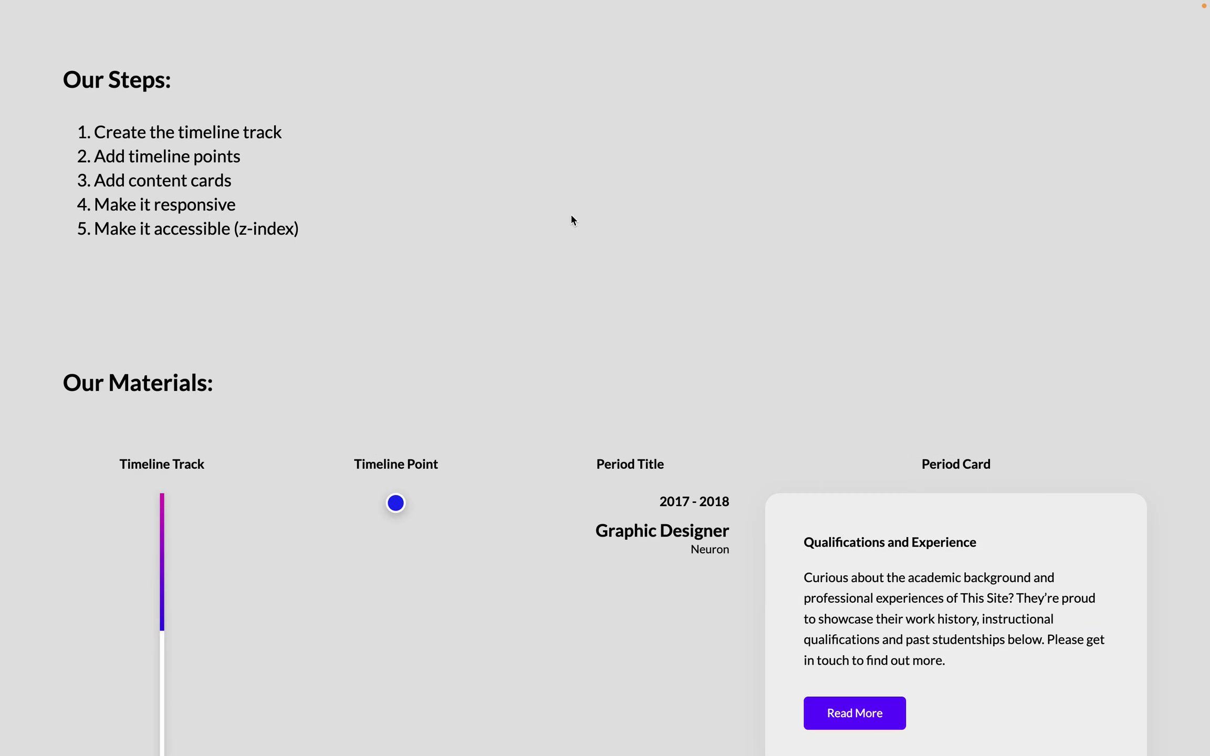
pyautogui.hotkey('ctrl', 'Tab')
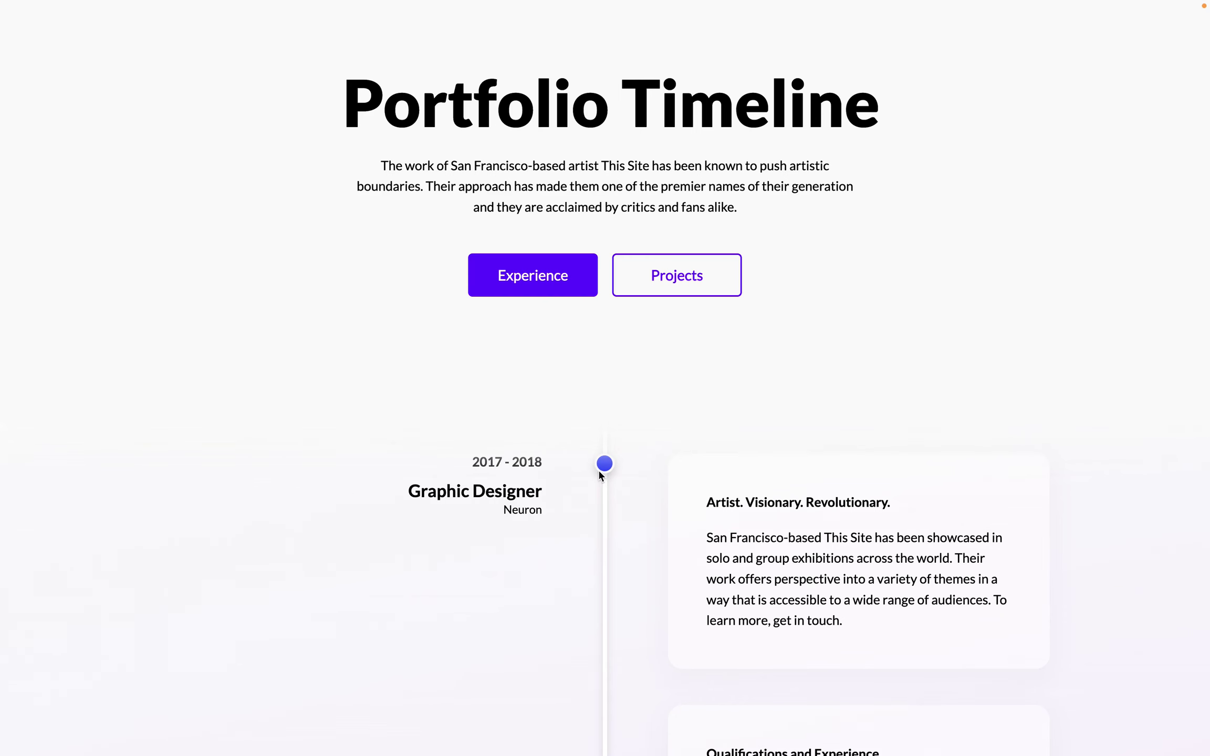
pyautogui.scroll(-10, 600, 470)
pyautogui.scroll(4, 600, 470)
pyautogui.hotkey('ctrl', 'Tab')
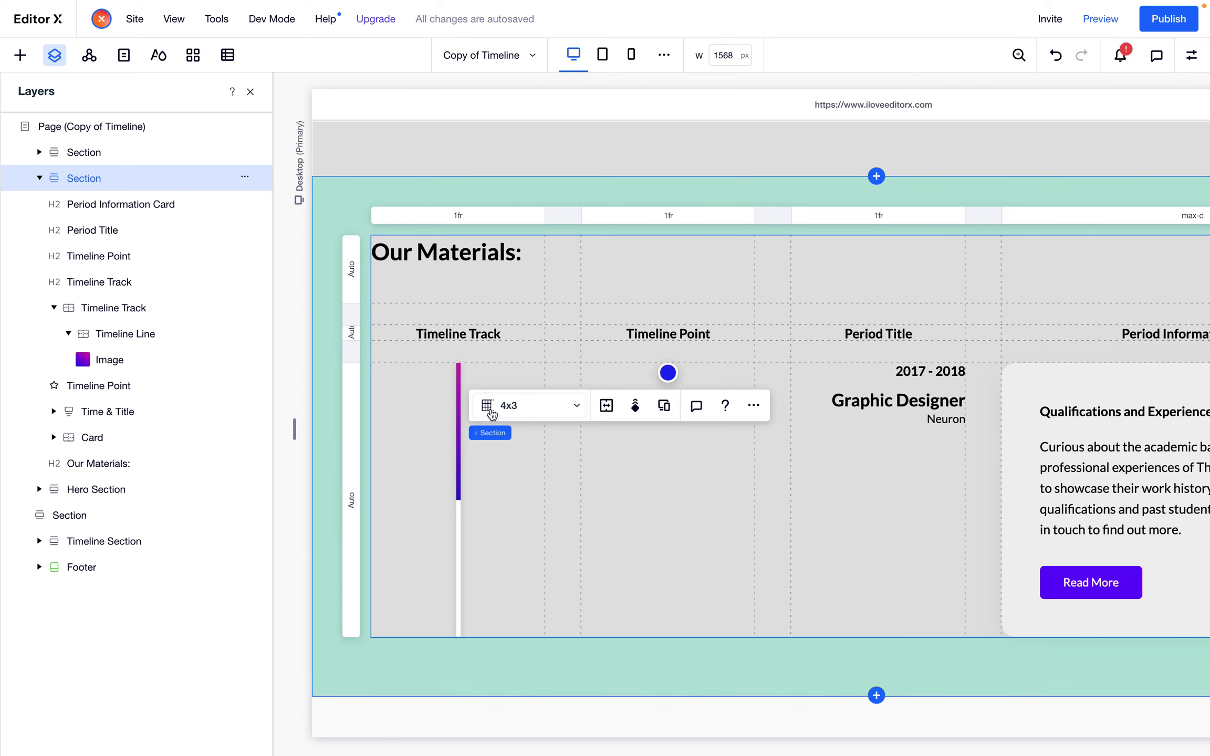
# Inspect the Time & Title stack and the Period Information Card container in the Our Materials section, closing the layers list
pyautogui.hscroll(4, 740, 455)
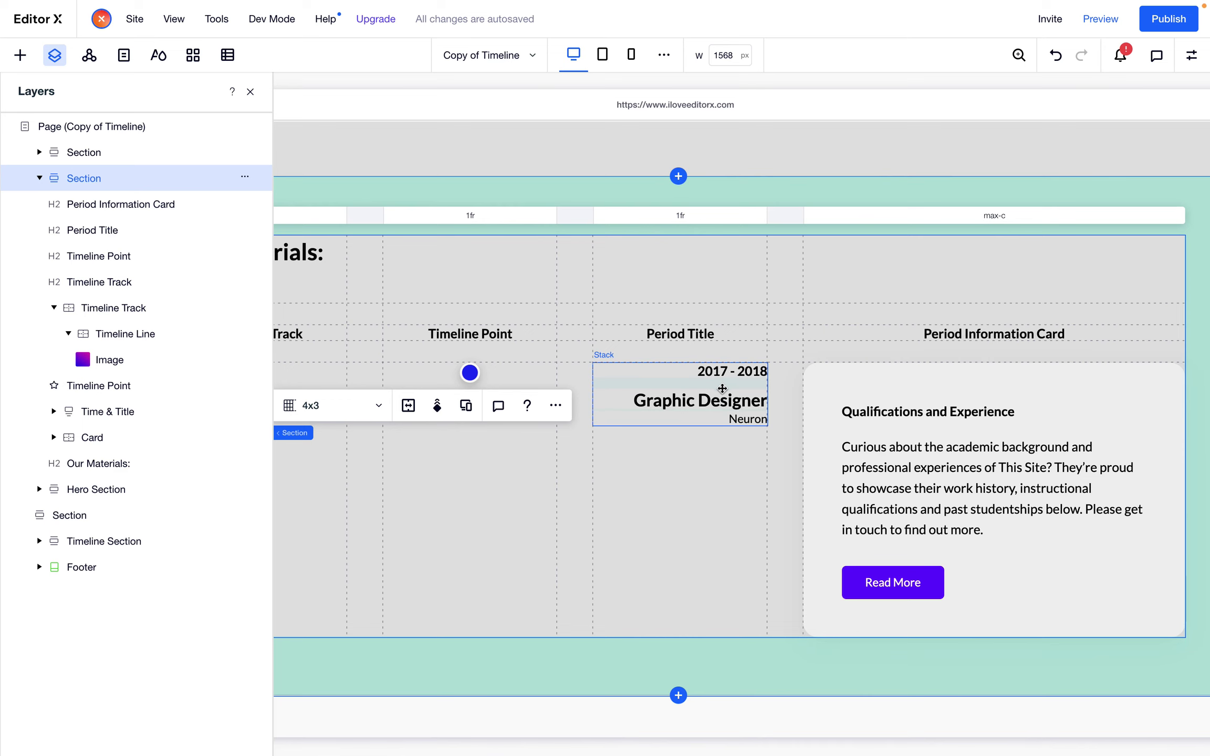
pyautogui.click(722, 389)
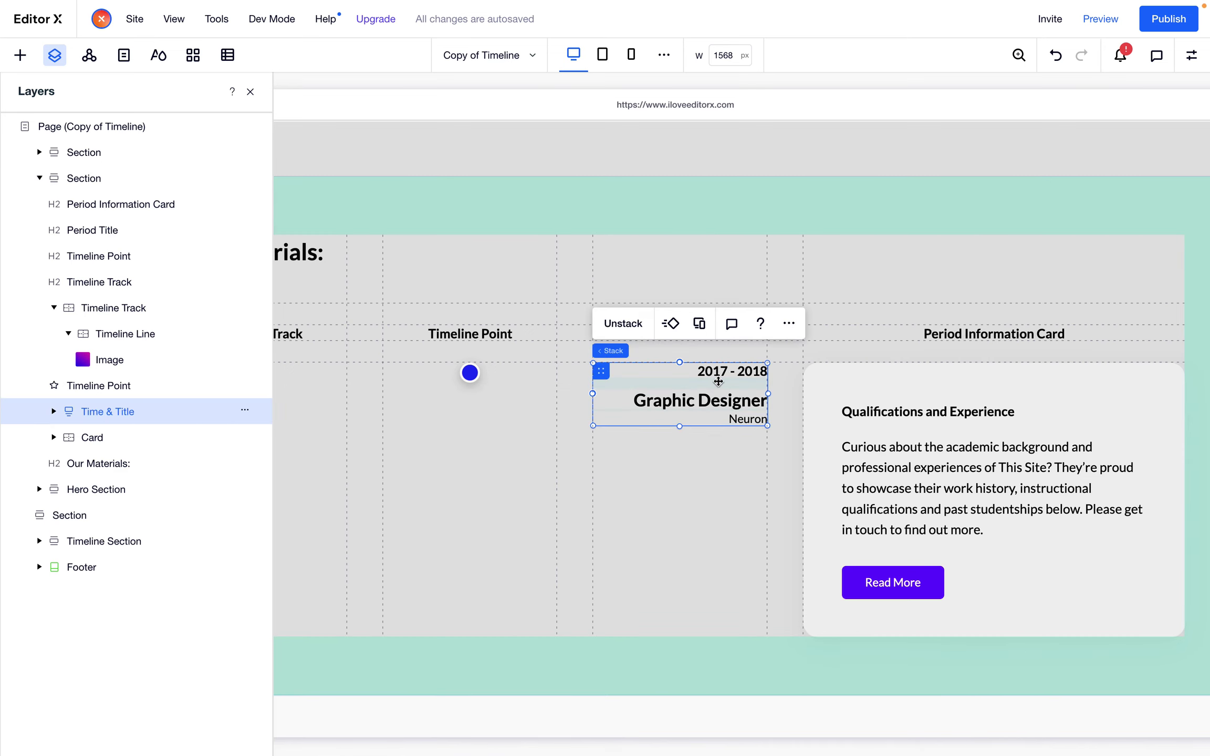
pyautogui.click(250, 91)
pyautogui.click(815, 380)
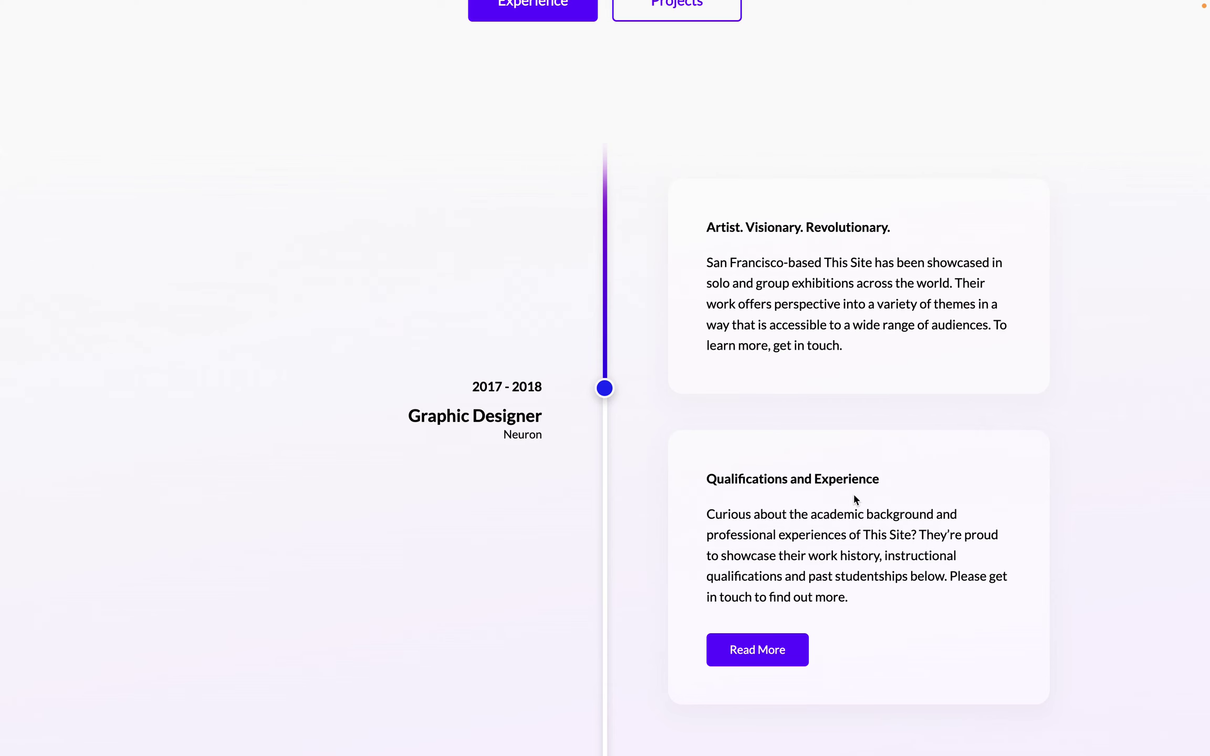
# Compare the track, point, title and cards on the live desktop timeline with the elements in Our Materials
pyautogui.scroll(-5, 853, 493)
pyautogui.scroll(2, 891, 435)
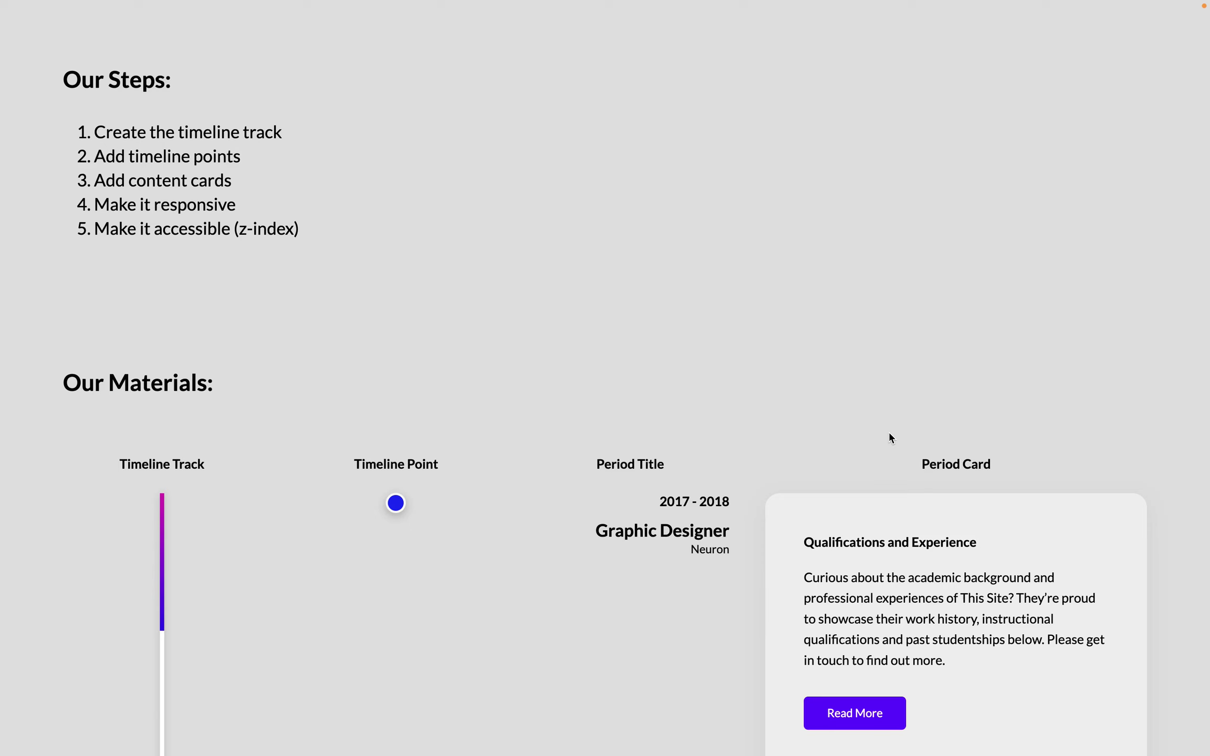
pyautogui.scroll(-5, 889, 433)
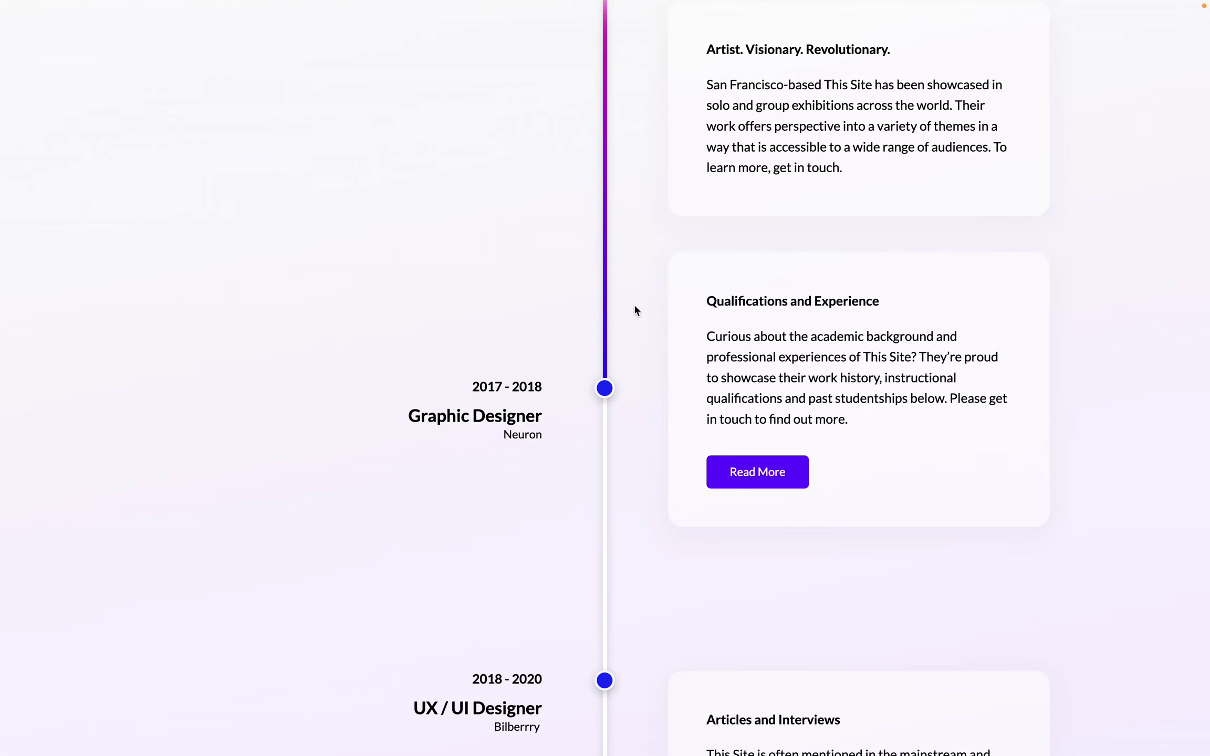
pyautogui.scroll(3, 724, 437)
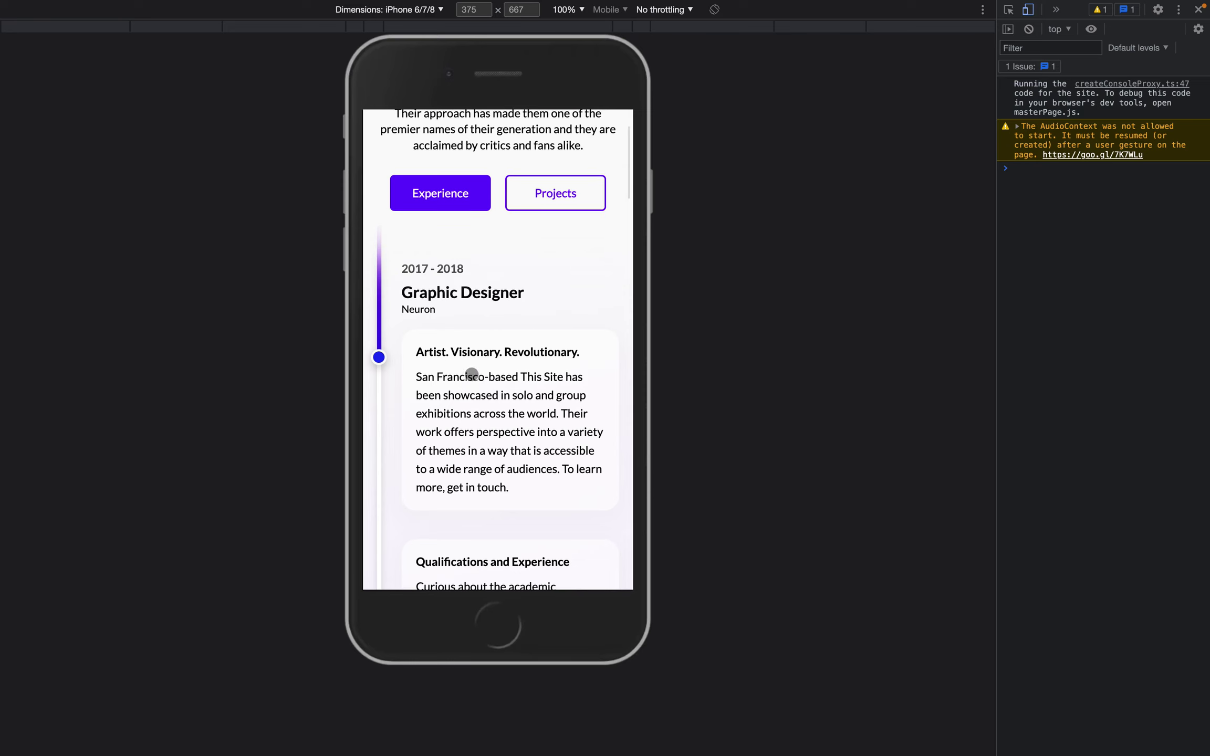
# Examine how the timeline point, period titles and cards scroll in the iPhone 6/7/8 mobile emulation
pyautogui.scroll(-3, 473, 377)
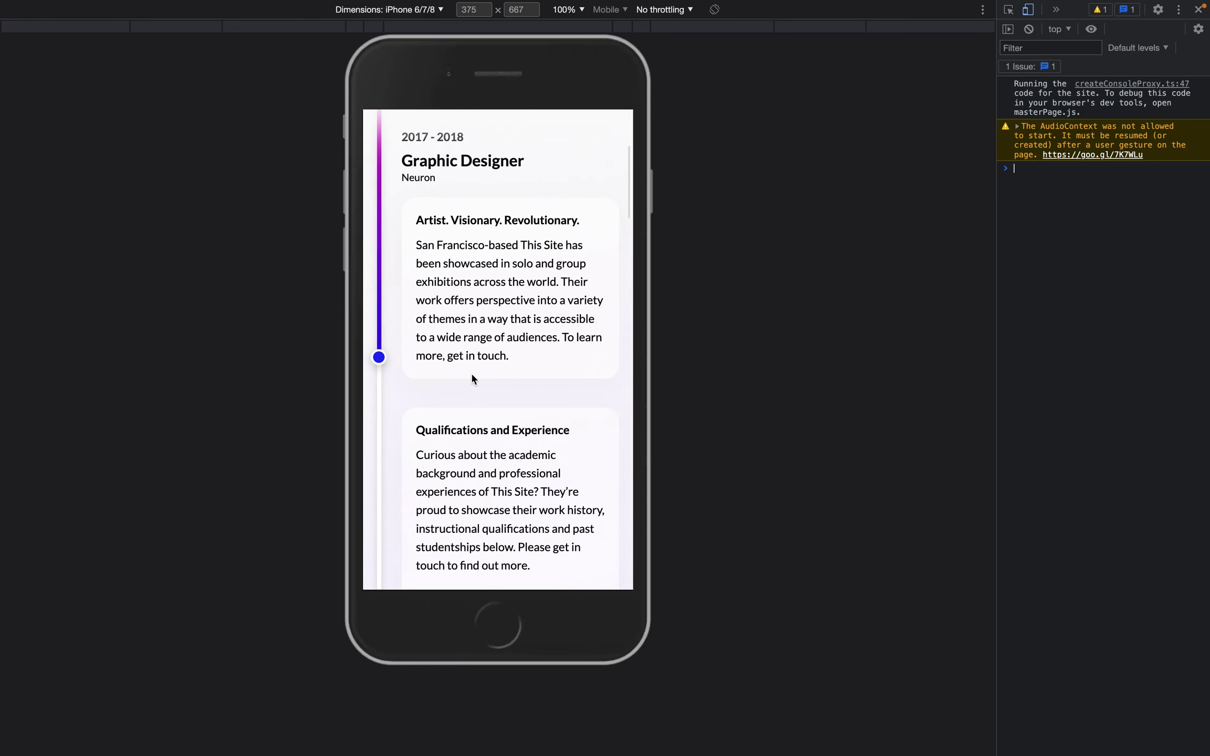
pyautogui.scroll(-3, 471, 378)
pyautogui.scroll(5, 472, 378)
pyautogui.scroll(-2, 471, 378)
pyautogui.scroll(2, 471, 374)
pyautogui.scroll(-3, 470, 294)
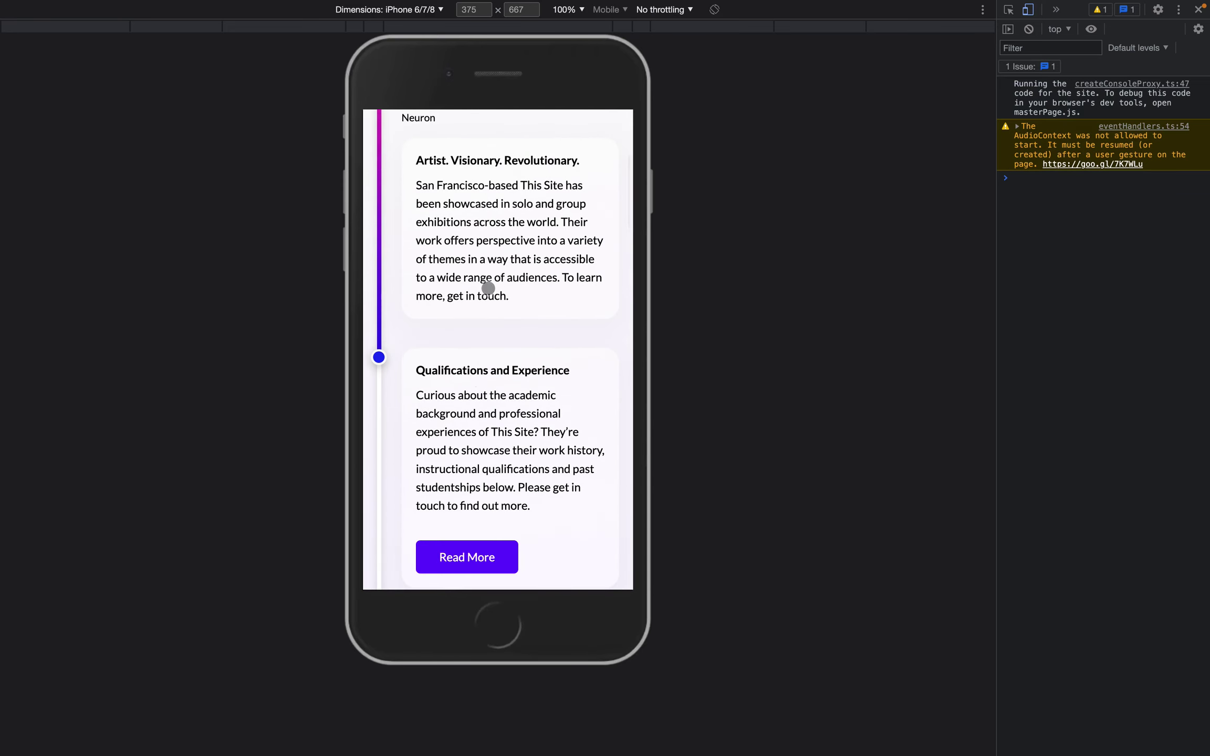
pyautogui.scroll(-3, 487, 288)
pyautogui.scroll(3, 489, 292)
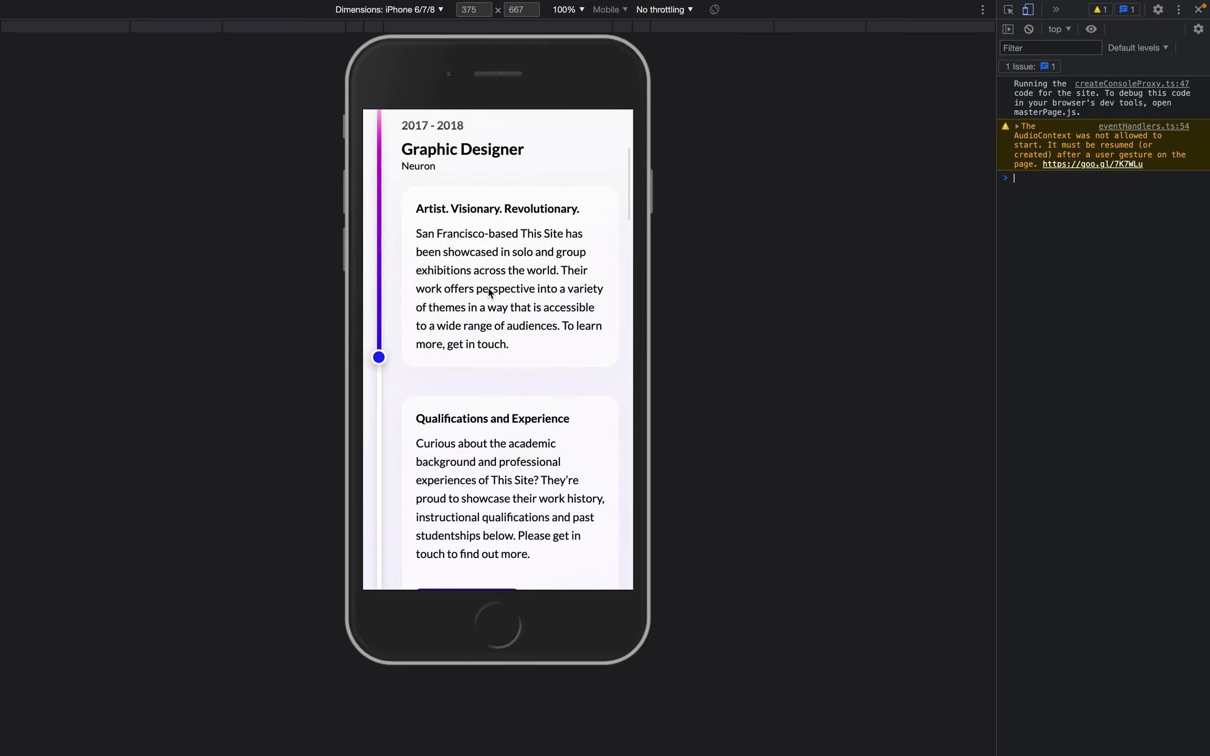
pyautogui.scroll(-10, 489, 292)
pyautogui.scroll(-10, 488, 288)
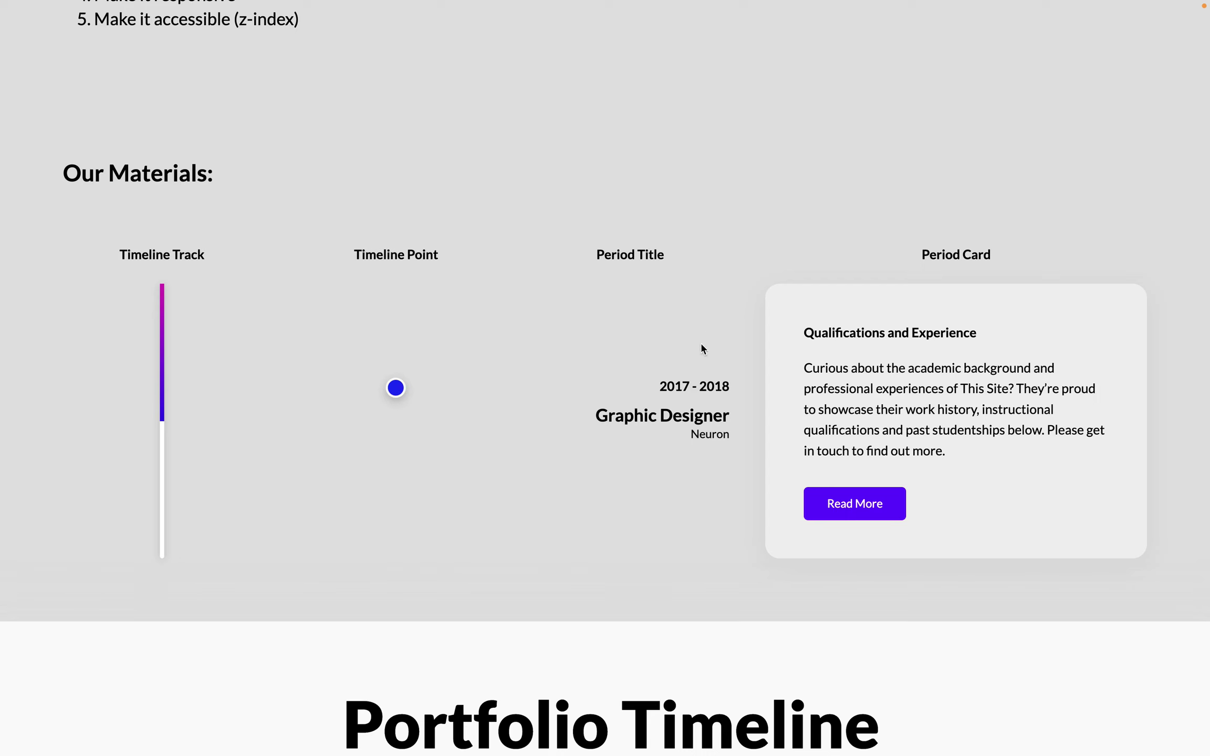
# Check the scrolling behavior of the Timeline Point and Period Title on the live materials page, and return to the editor
pyautogui.scroll(-3, 664, 357)
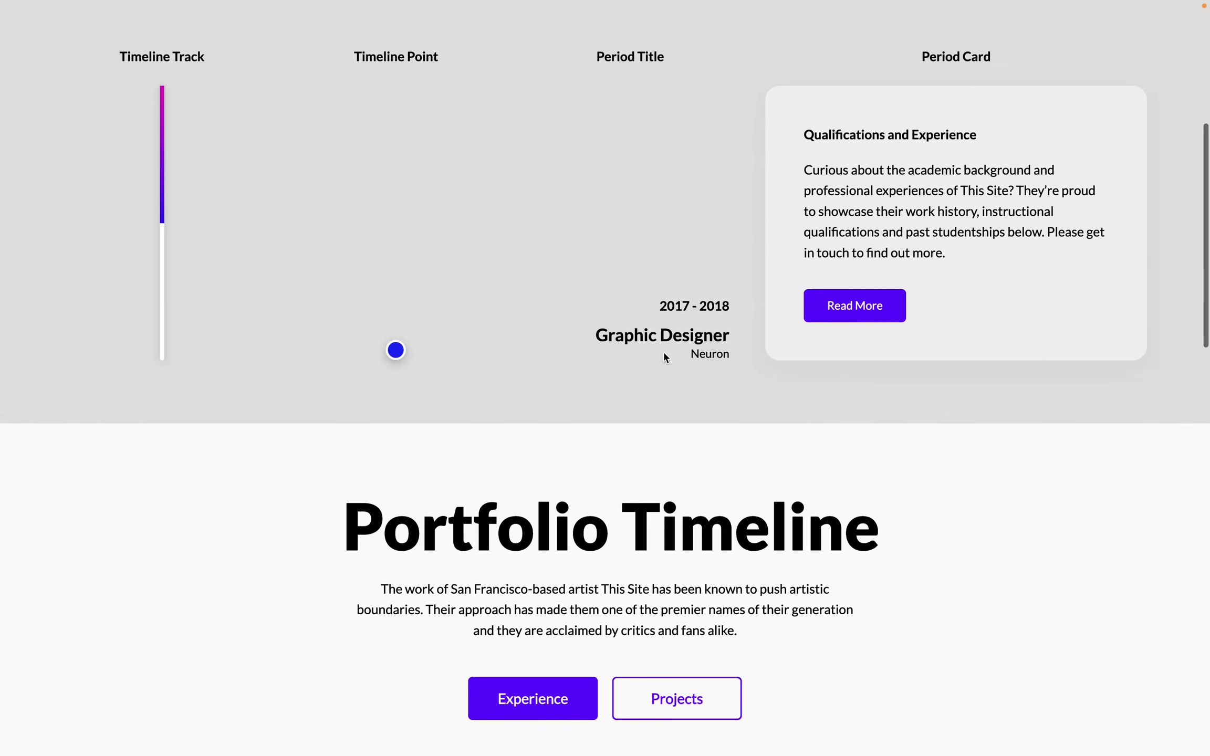
pyautogui.scroll(4, 664, 357)
pyautogui.scroll(2, 664, 357)
pyautogui.scroll(3, 663, 353)
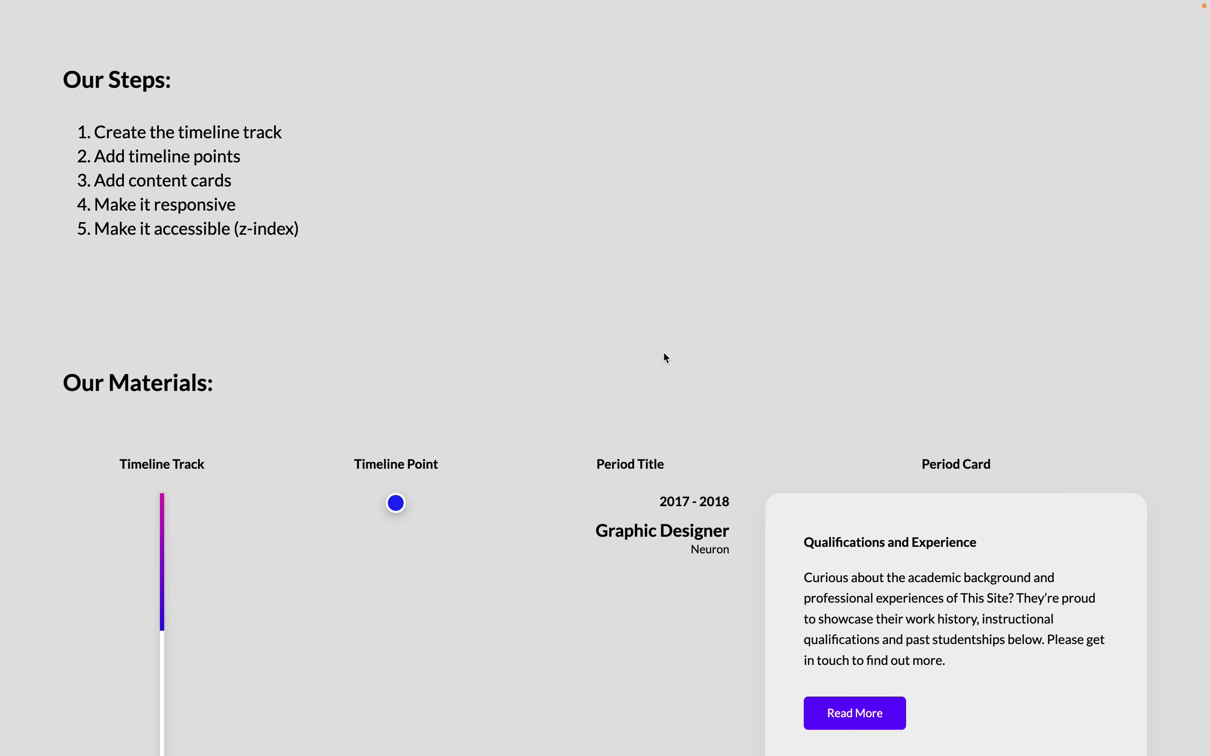
pyautogui.hotkey('ctrl', 'Tab')
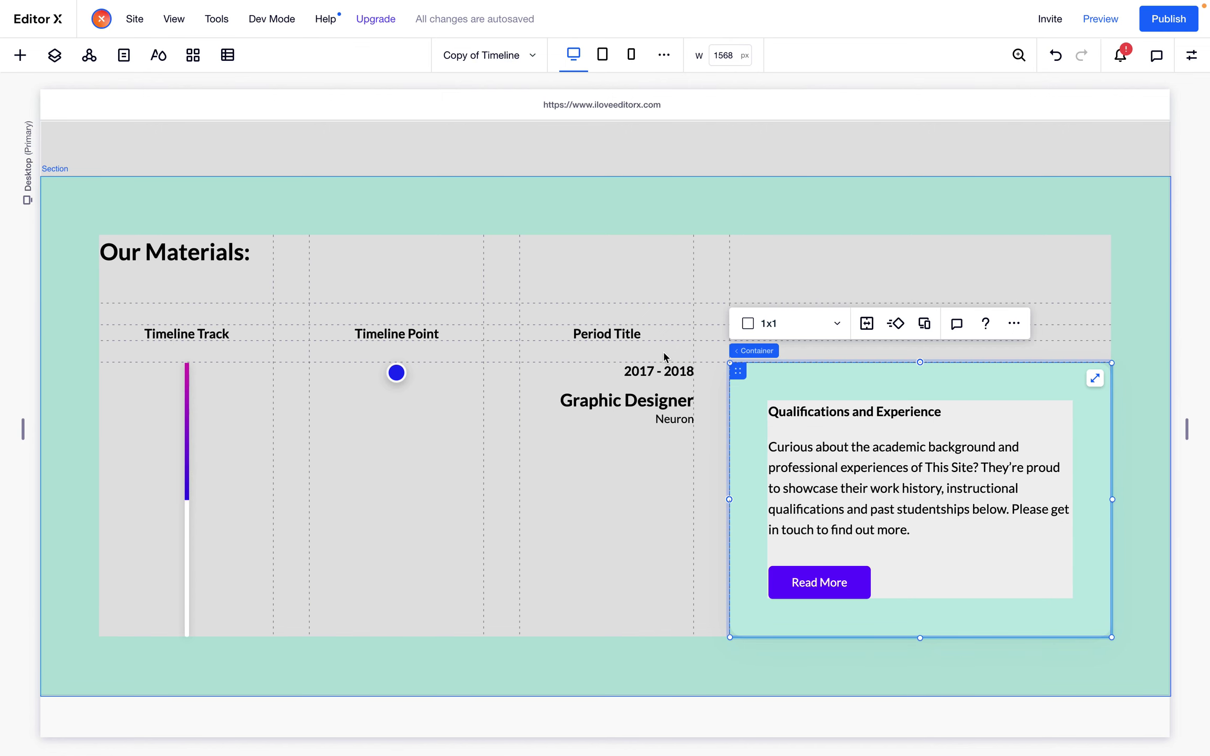
# Delete the blank section between the Portfolio Timeline hero and the existing timeline section
pyautogui.scroll(-4, 441, 450)
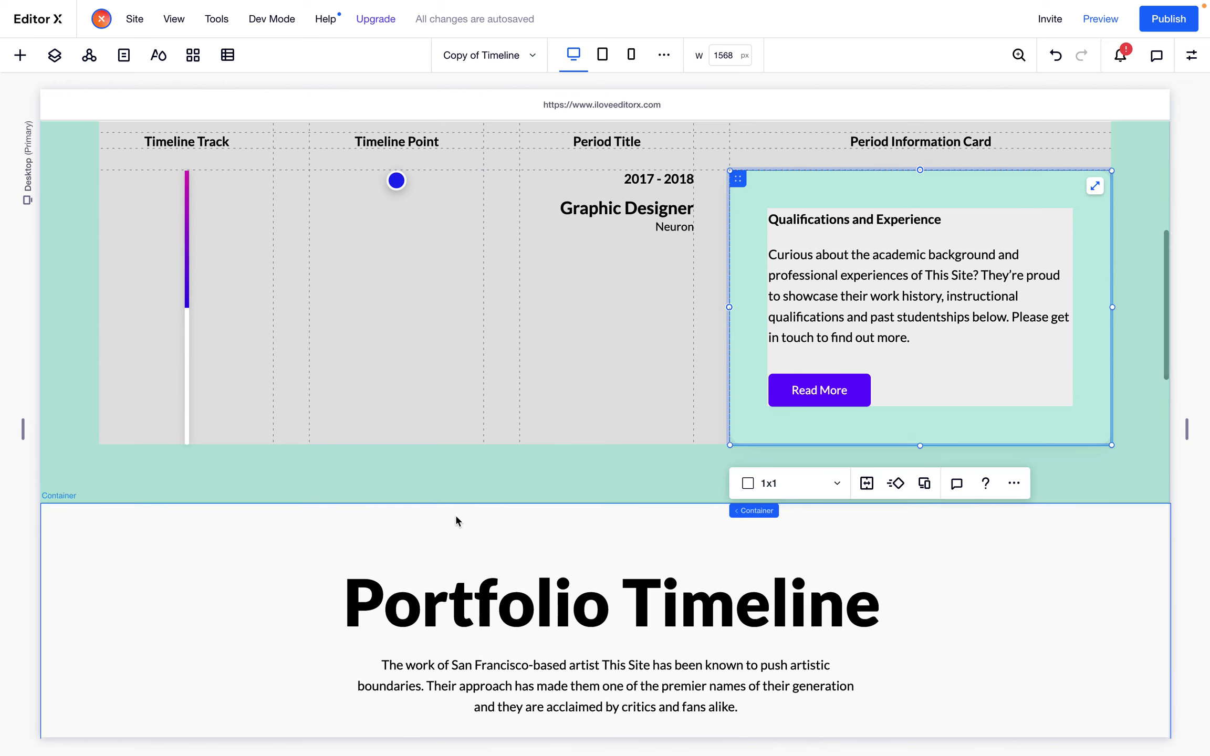
pyautogui.click(411, 526)
pyautogui.click(413, 400)
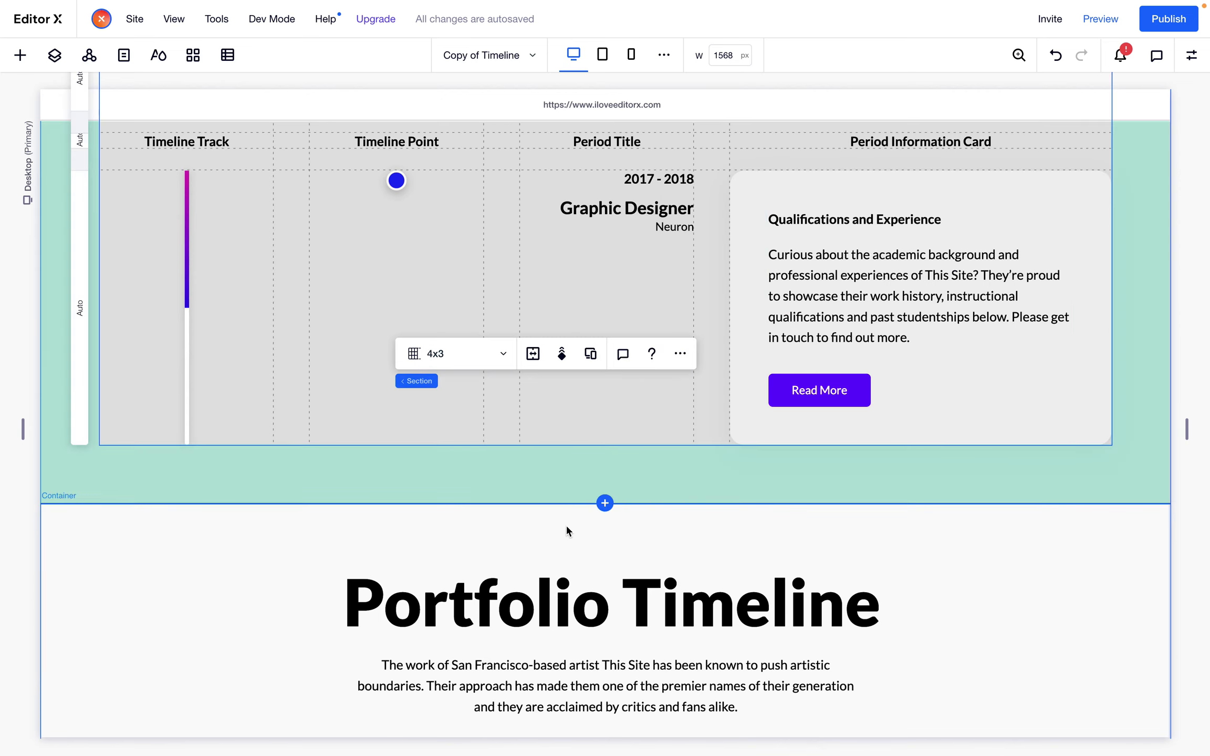
pyautogui.scroll(-5, 566, 527)
pyautogui.scroll(-5, 480, 446)
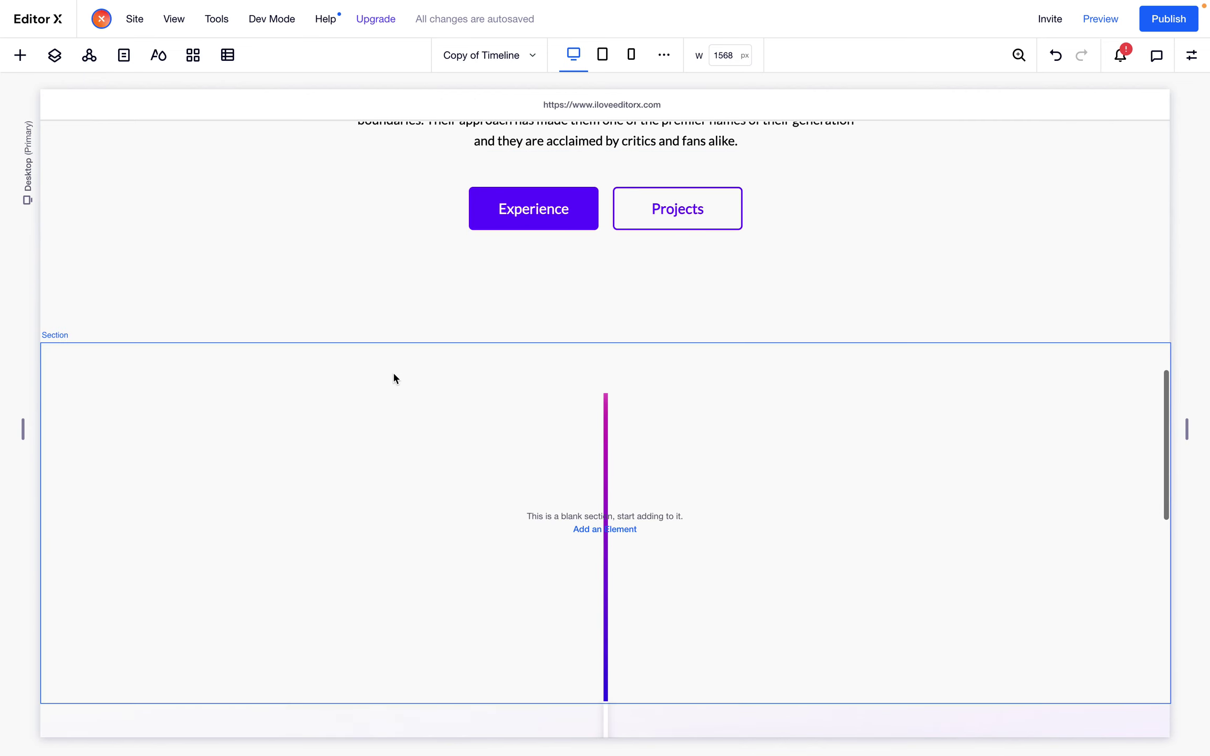
pyautogui.click(419, 378)
pyautogui.press('Delete')
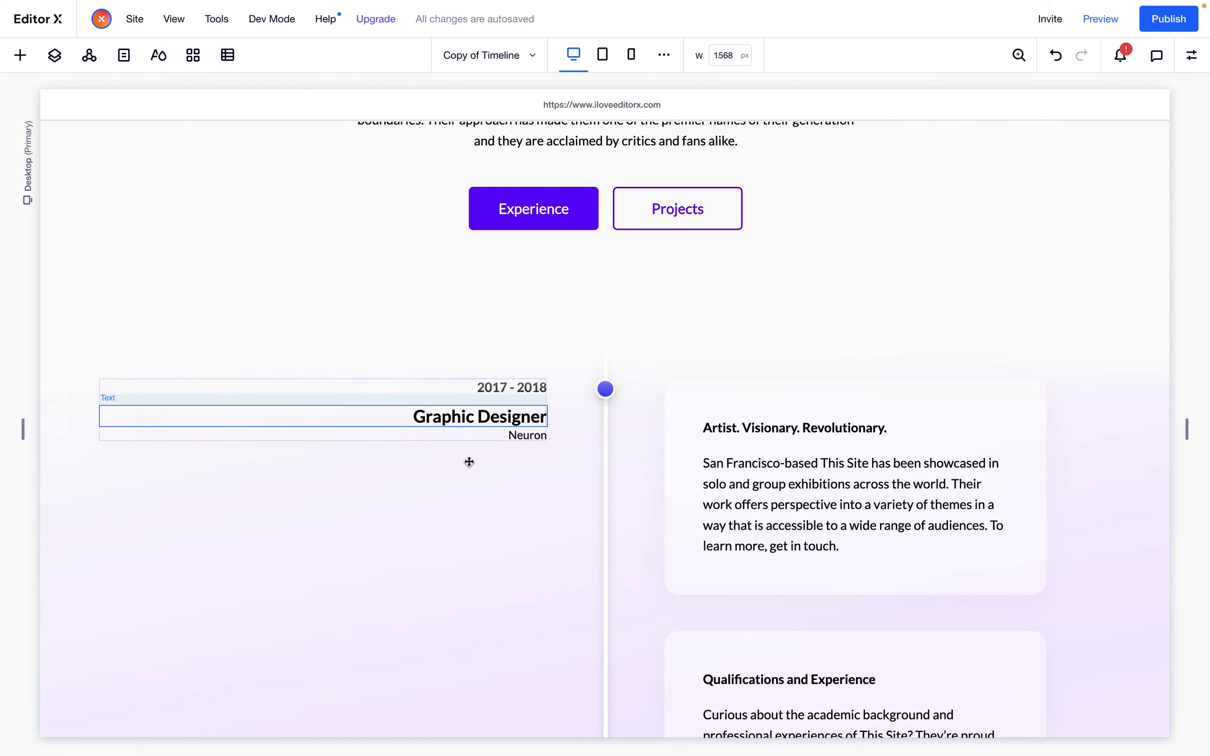
# Delete the existing timeline section, including its 2x2 grid container, below the Portfolio Timeline hero
pyautogui.click(357, 481)
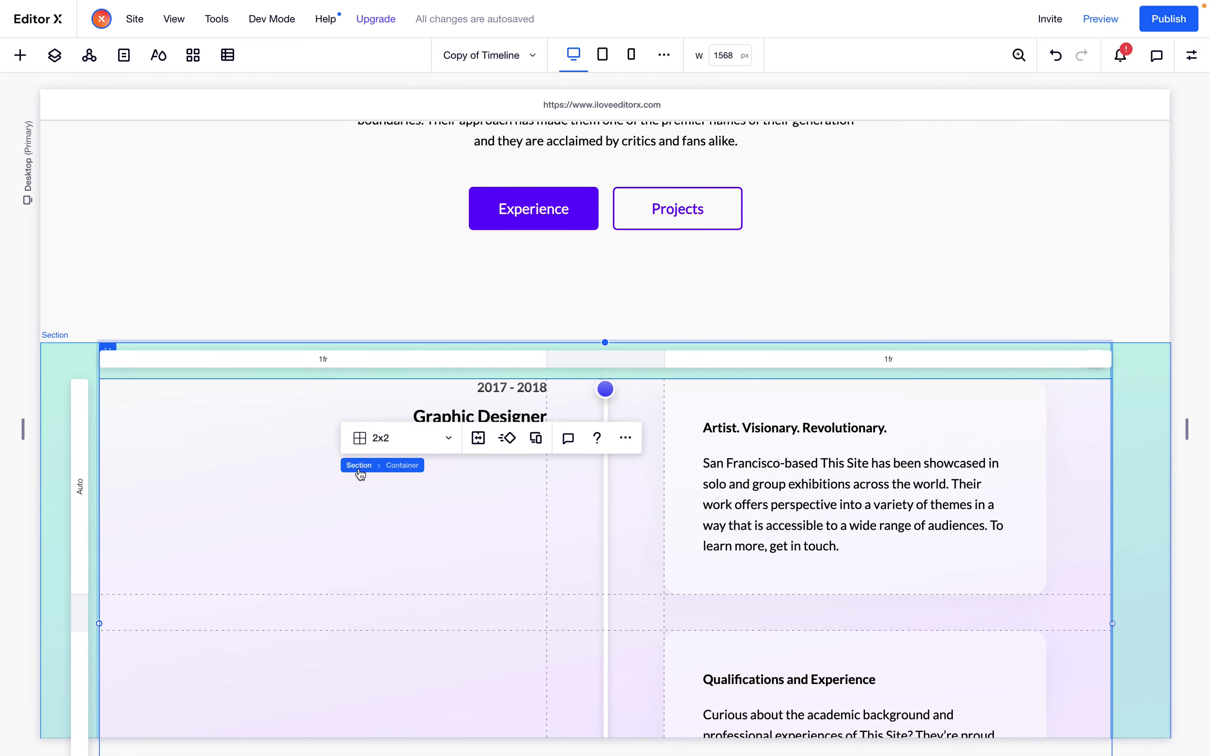
pyautogui.click(358, 466)
pyautogui.press('Delete')
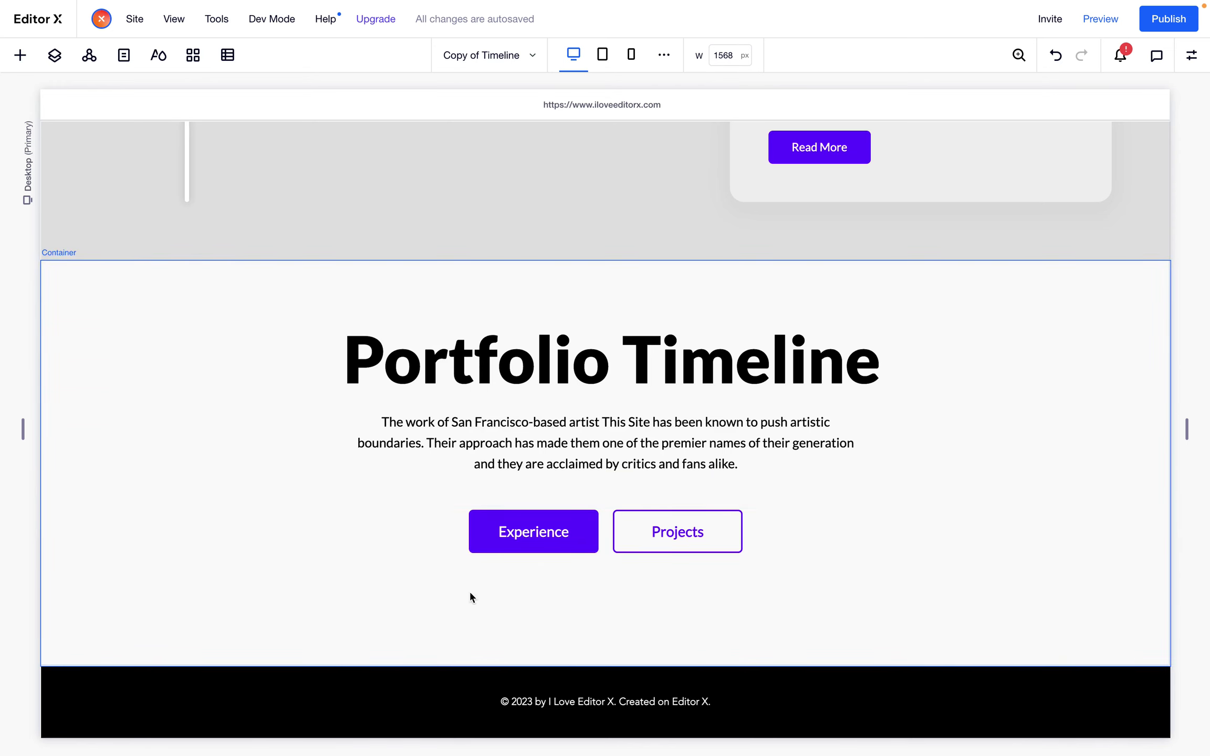
pyautogui.click(617, 292)
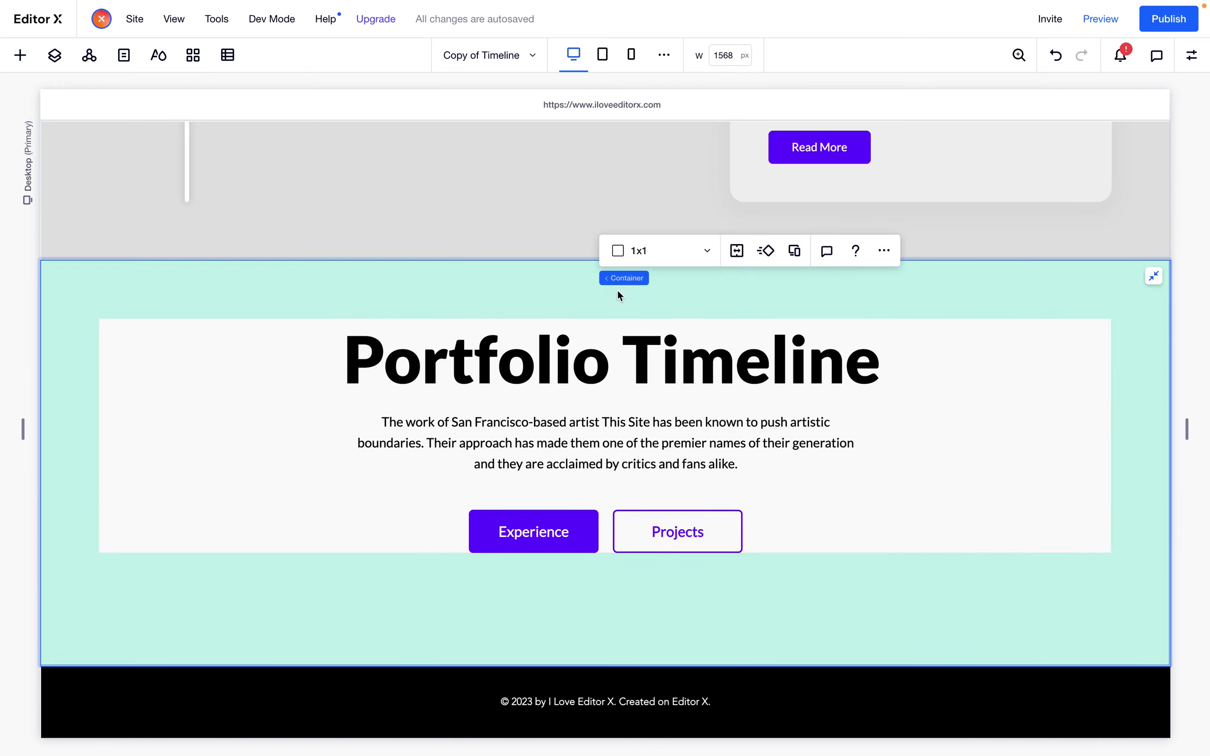
pyautogui.click(513, 210)
pyautogui.click(605, 263)
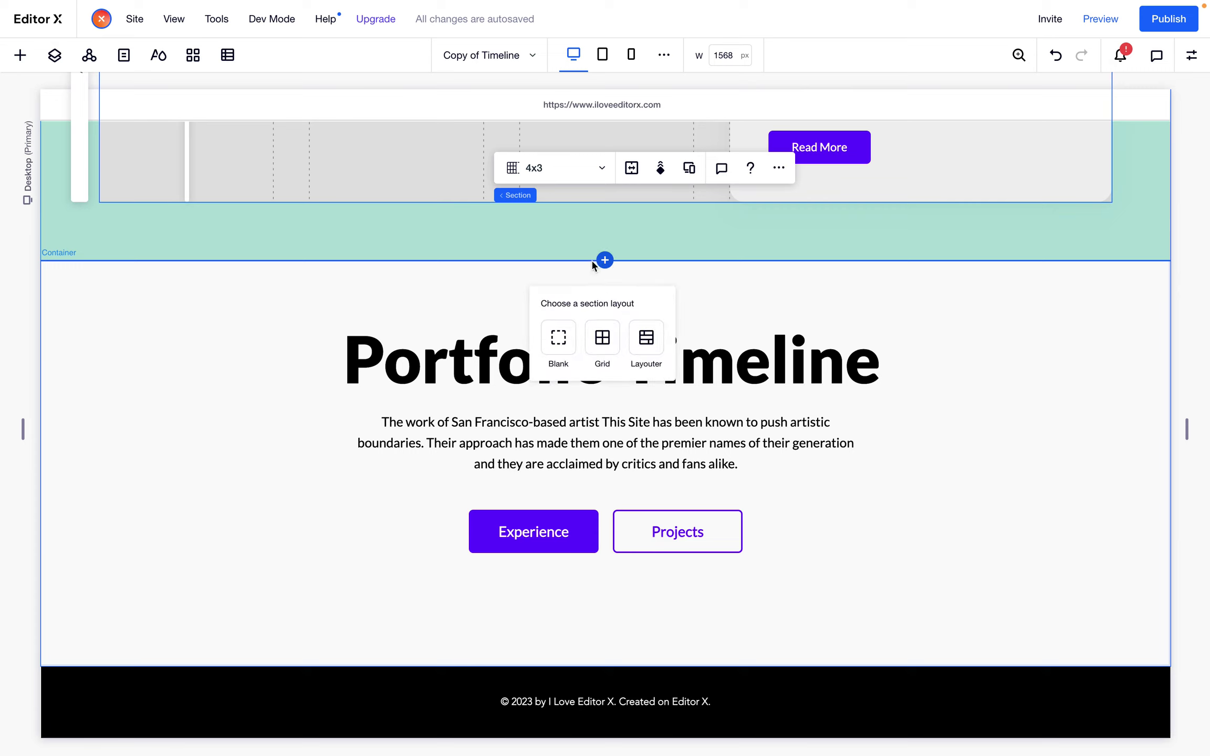
pyautogui.click(425, 284)
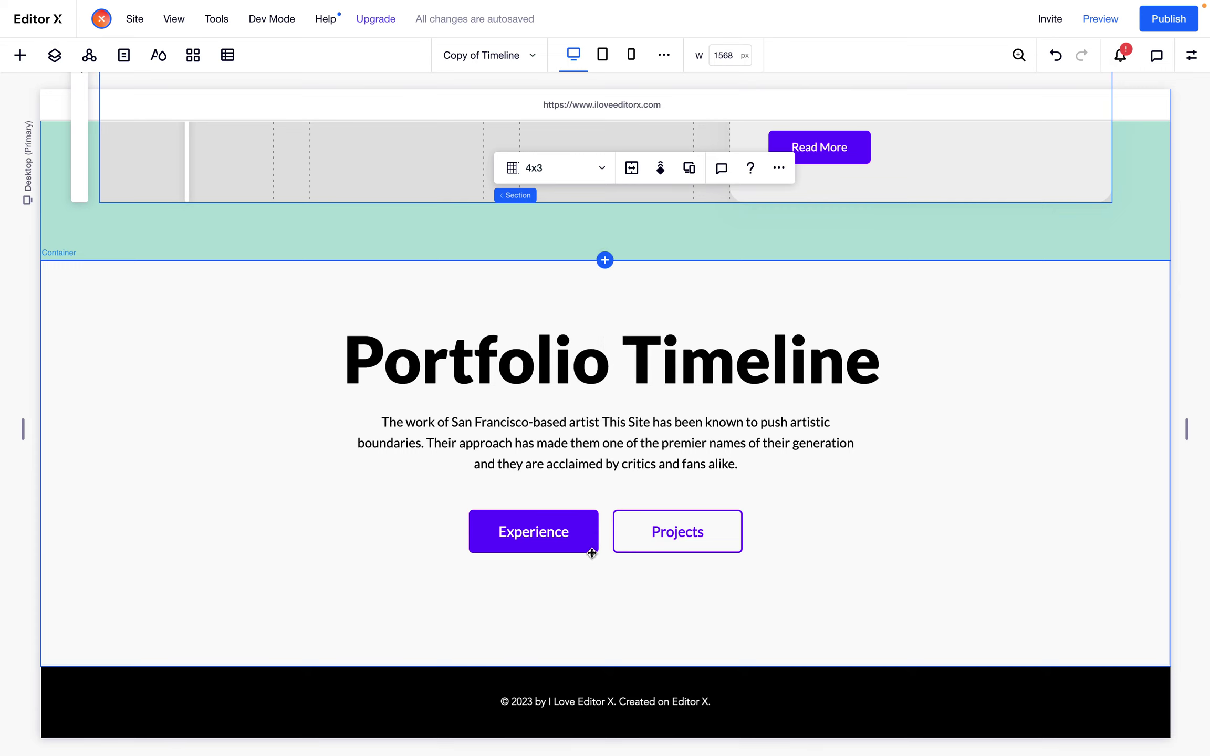
# Add a blank section between the Portfolio Timeline hero and the footer, and select the new section
pyautogui.click(625, 641)
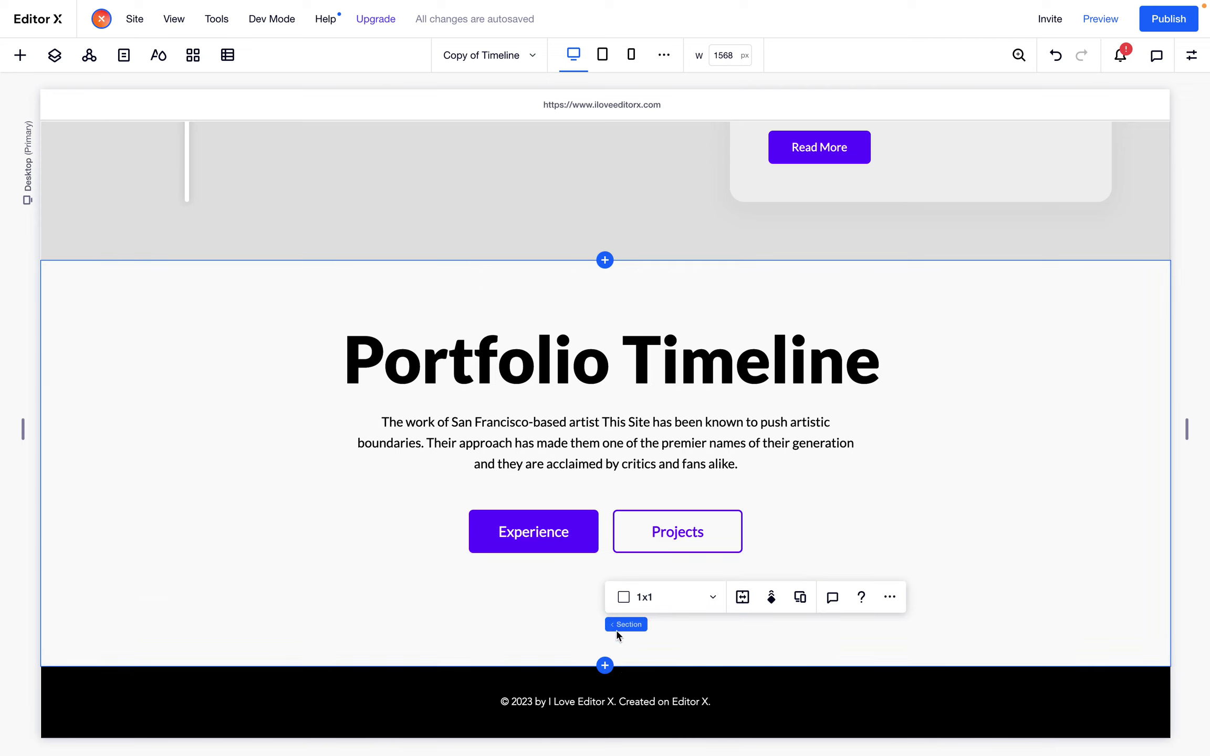
pyautogui.click(605, 665)
pyautogui.click(557, 616)
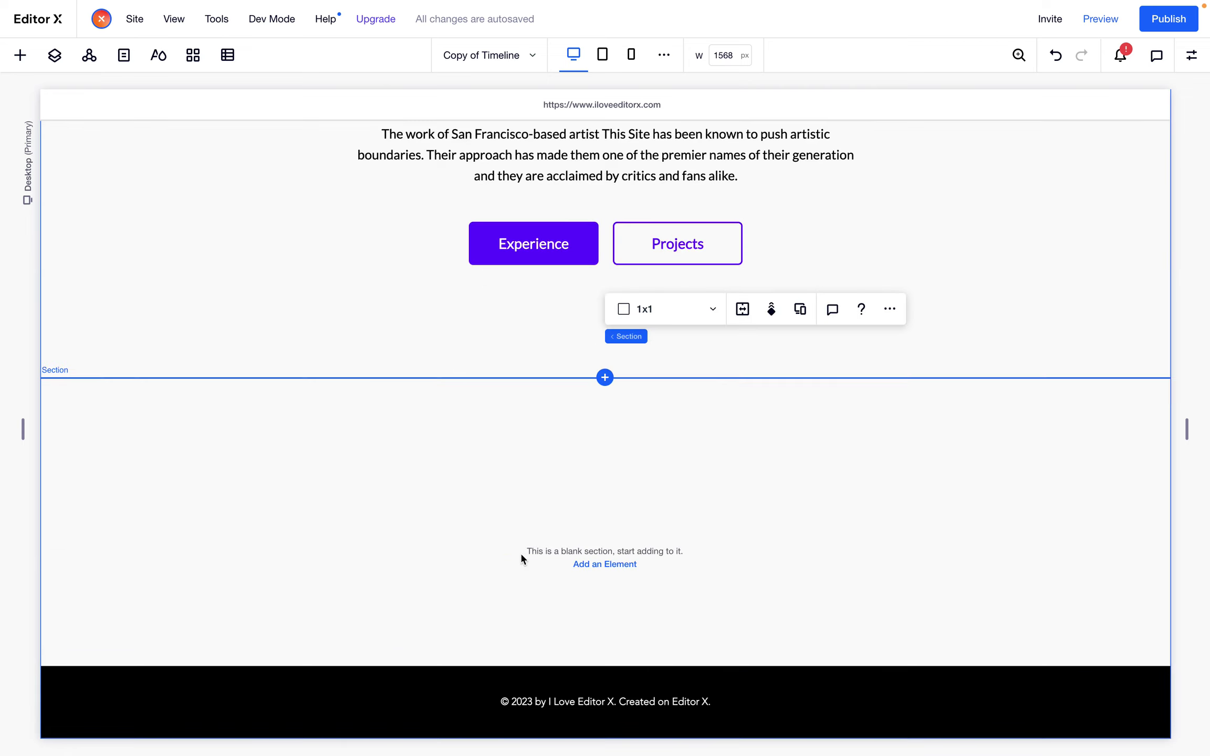
pyautogui.scroll(-1, 519, 550)
pyautogui.click(434, 427)
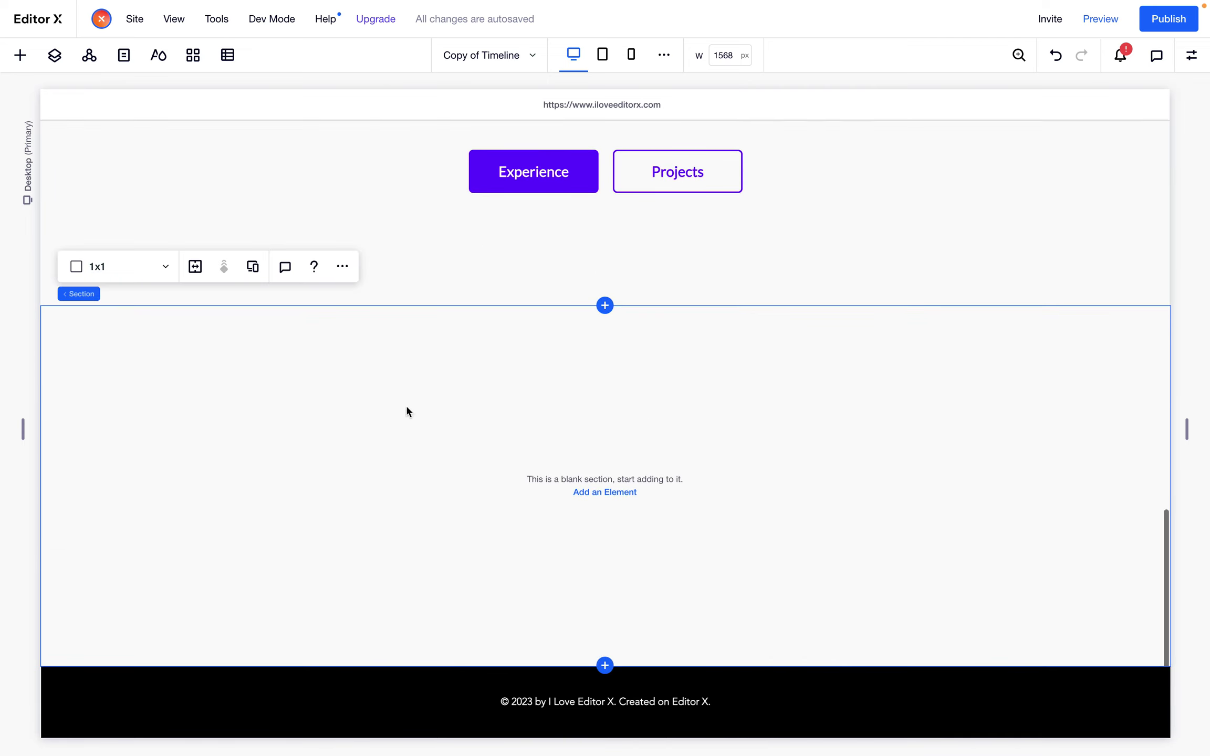
pyautogui.scroll(6, 458, 398)
pyautogui.scroll(-6, 336, 315)
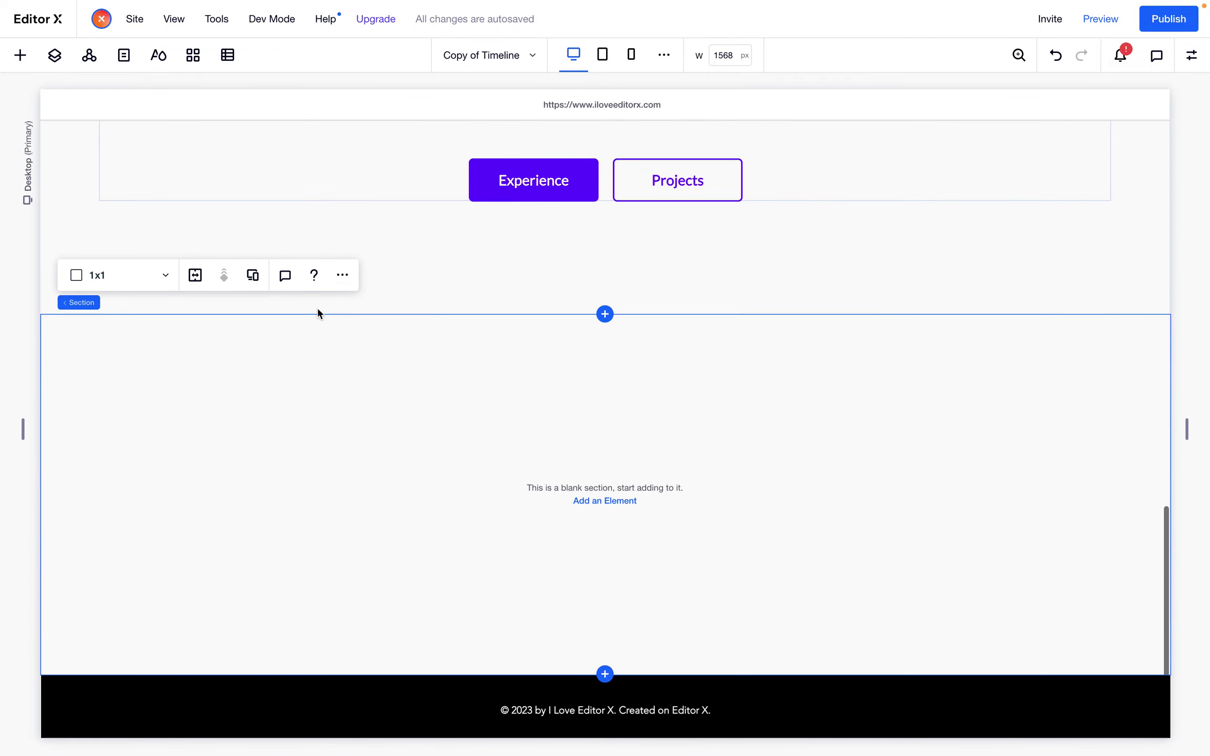
# Add a container to the blank section and nest a second container inside it
pyautogui.click(19, 55)
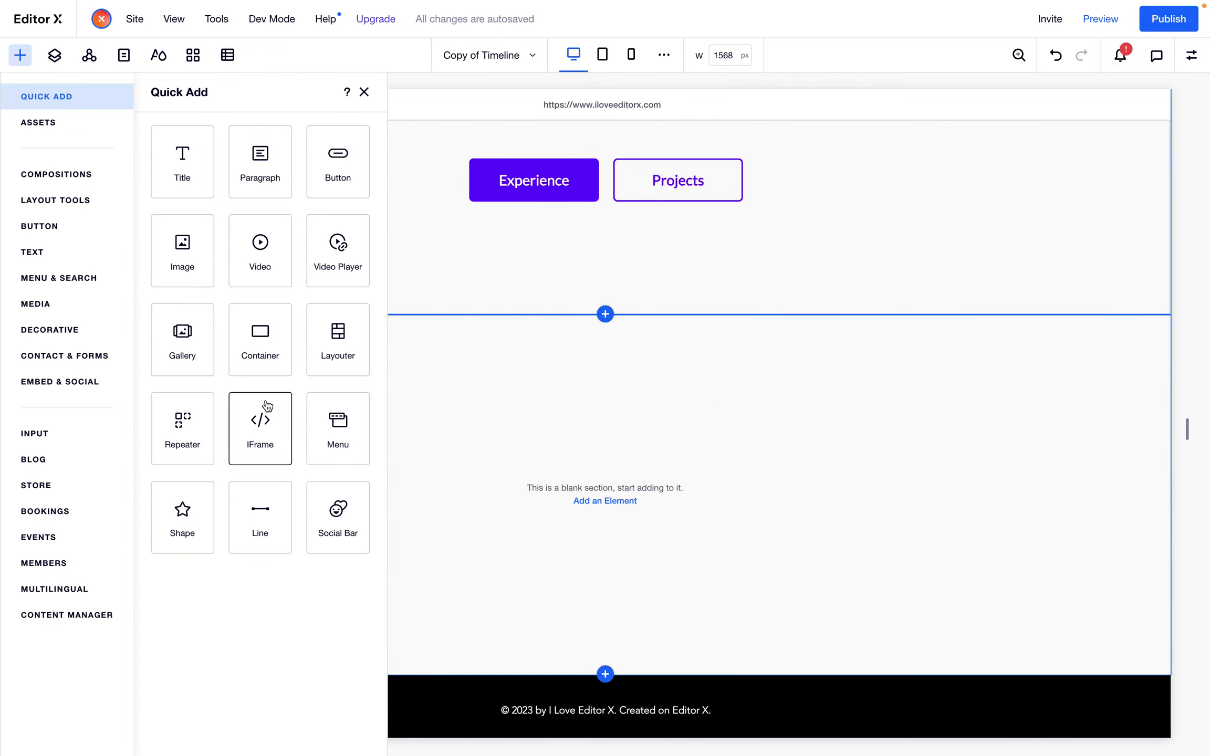
pyautogui.moveTo(262, 405); pyautogui.dragTo(498, 457)
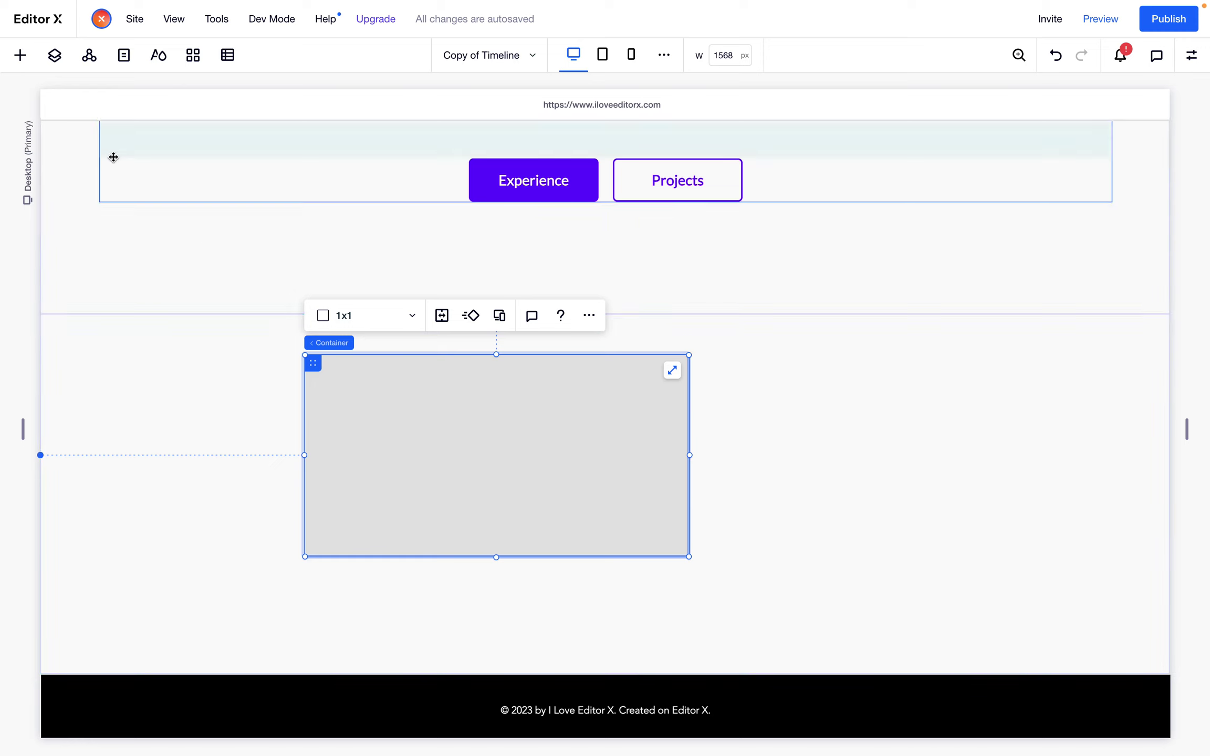
pyautogui.click(20, 55)
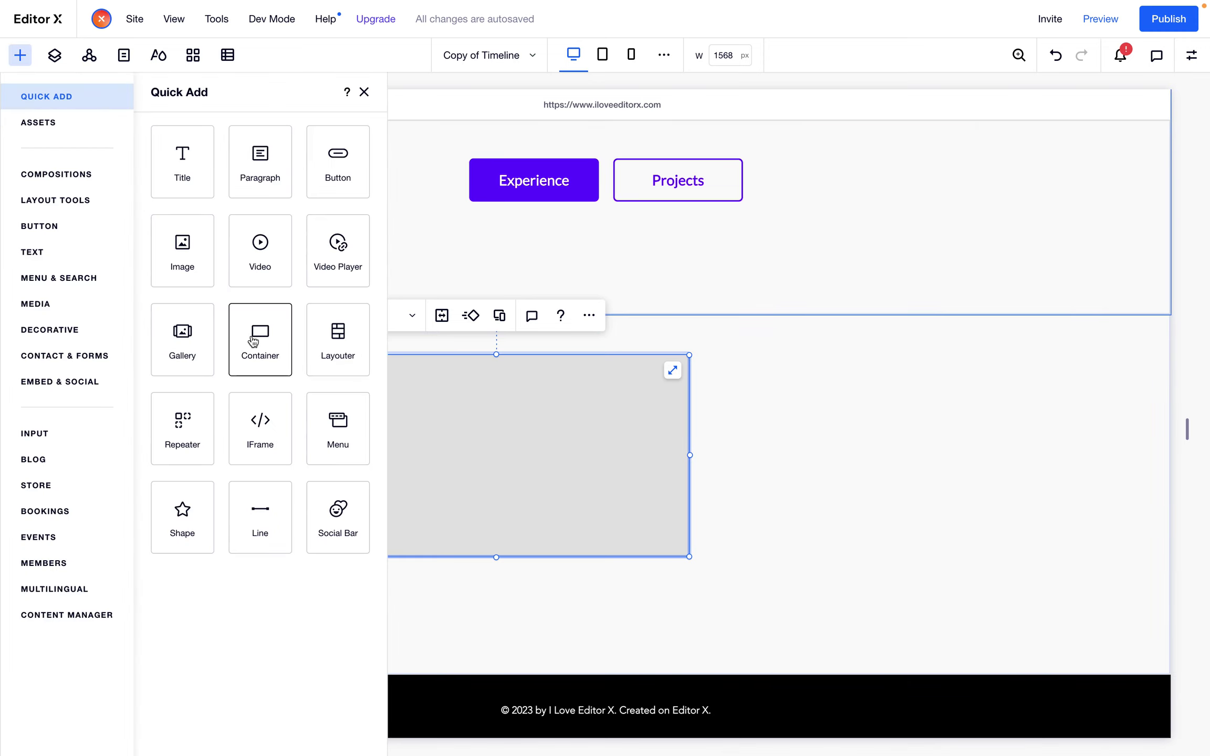
pyautogui.moveTo(255, 336); pyautogui.dragTo(546, 479)
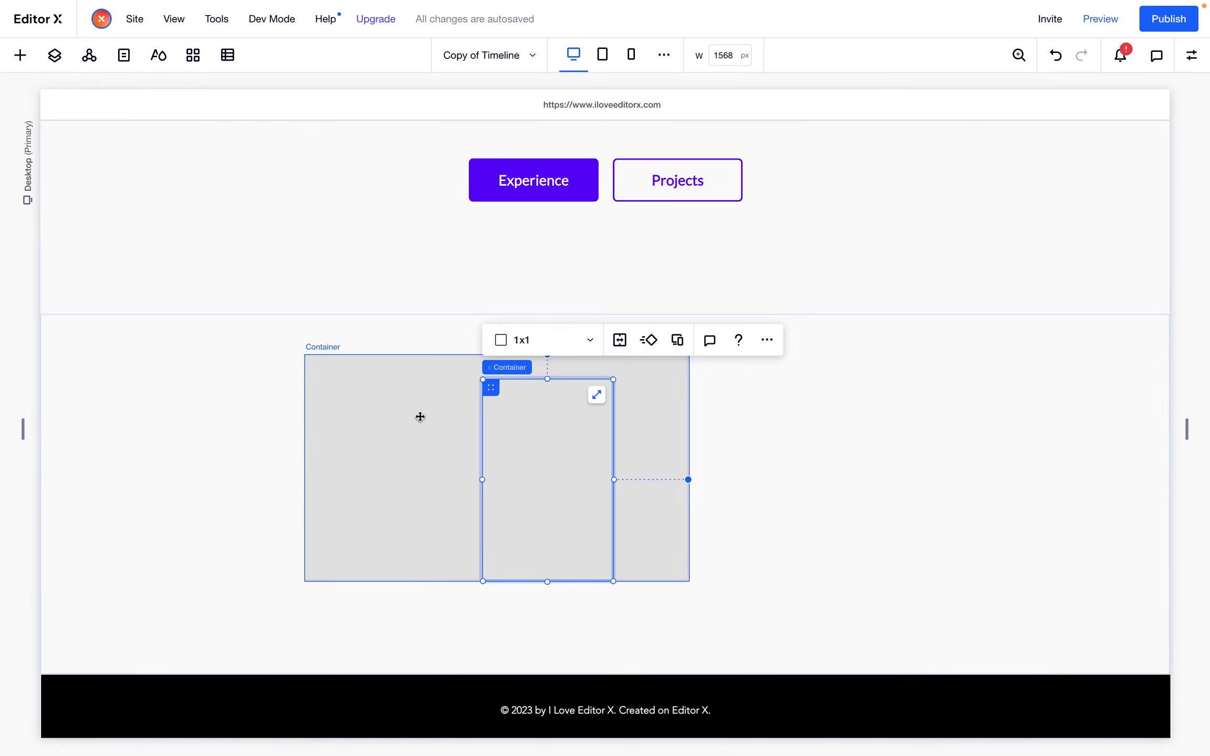
# Fill the inner container's background with the saved purple color #6200FF
pyautogui.click(1191, 56)
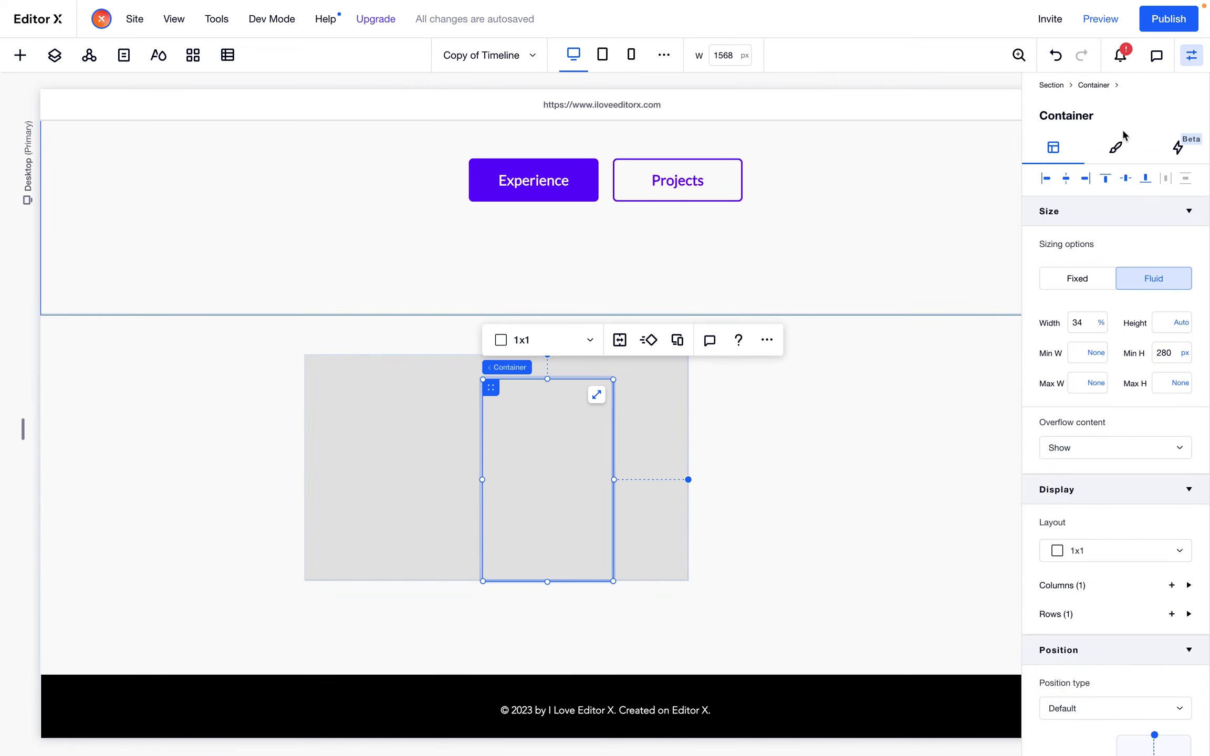
pyautogui.click(1118, 147)
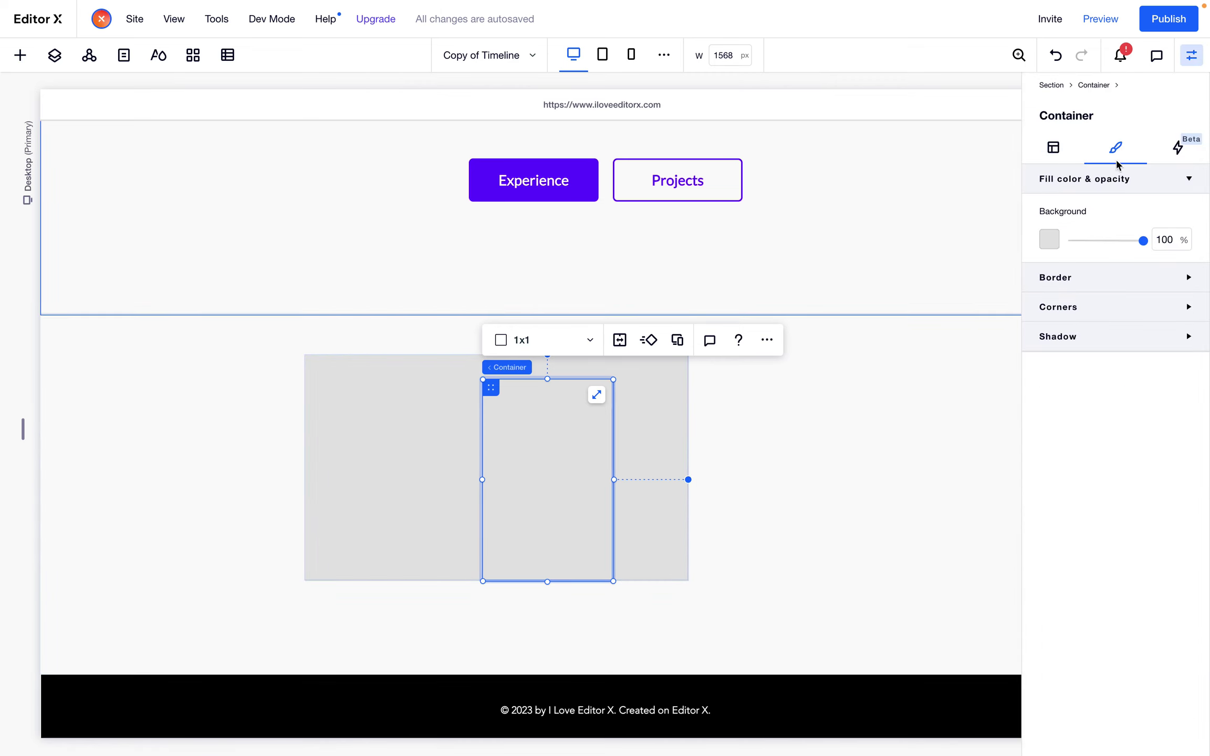
pyautogui.click(1049, 239)
pyautogui.click(1160, 515)
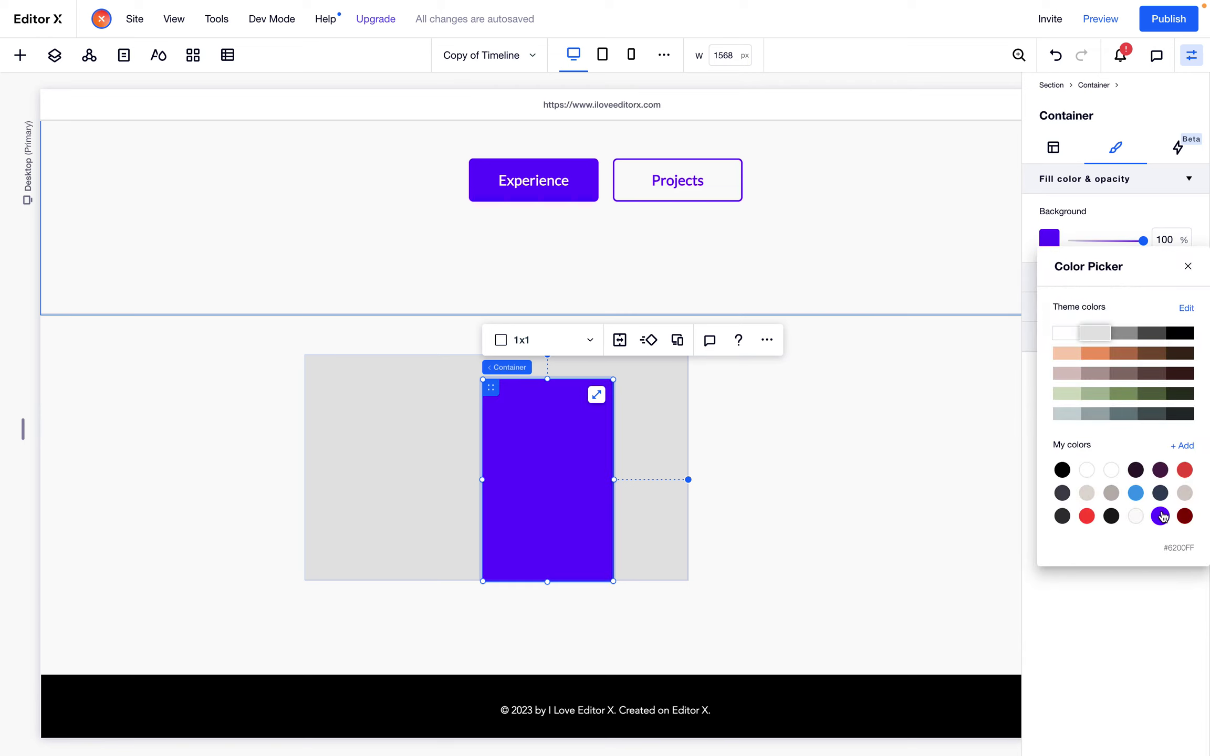
pyautogui.click(659, 443)
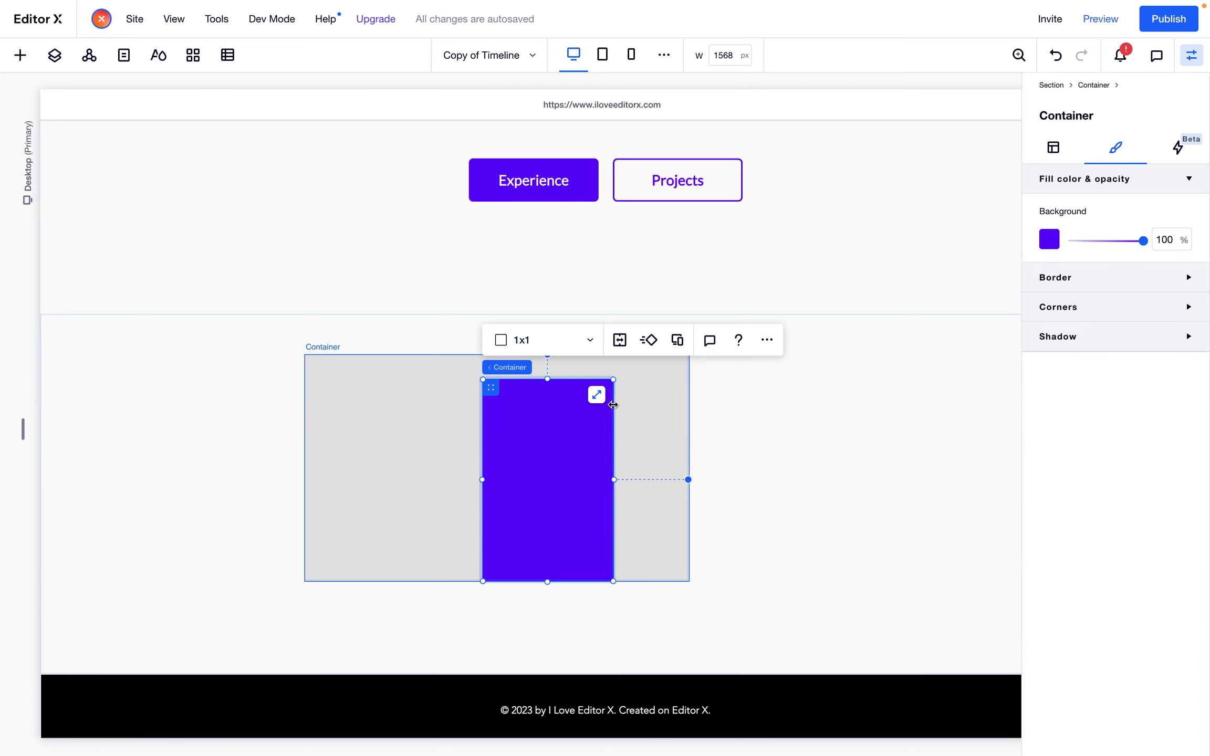
# Align the inner container to the top-left corner of its parent container and set its width to 100%
pyautogui.click(1053, 147)
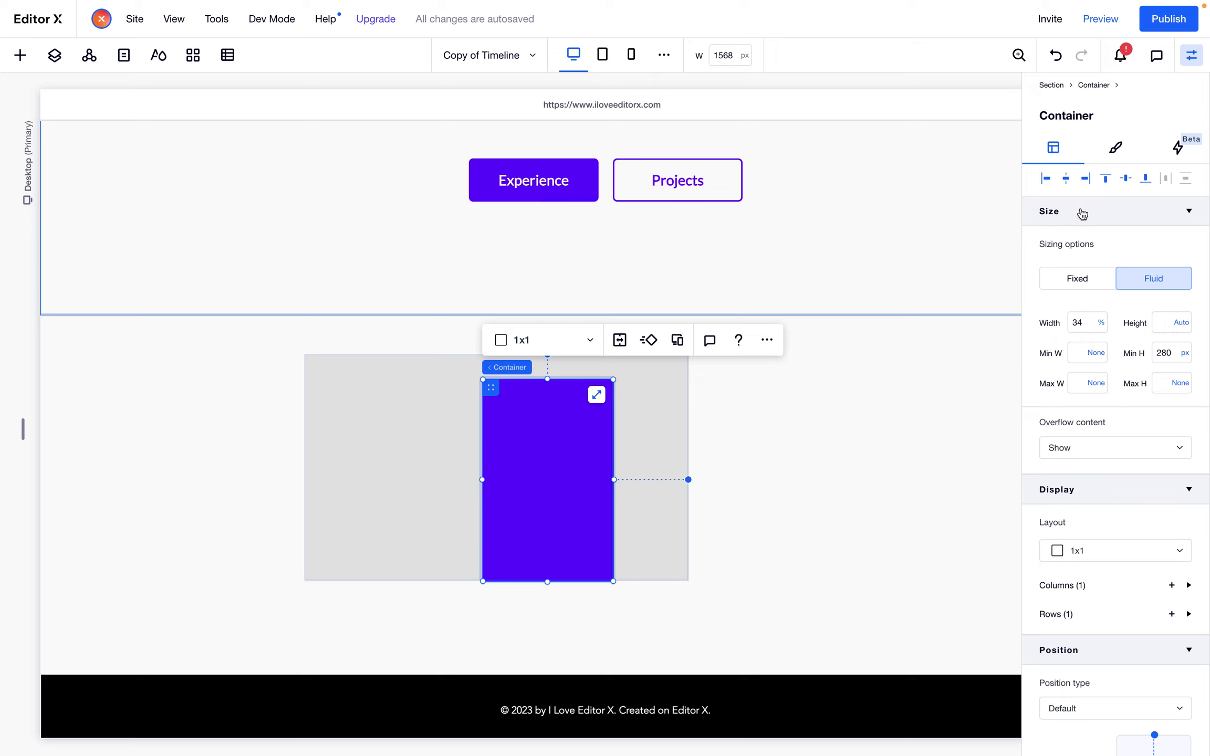
pyautogui.click(1047, 180)
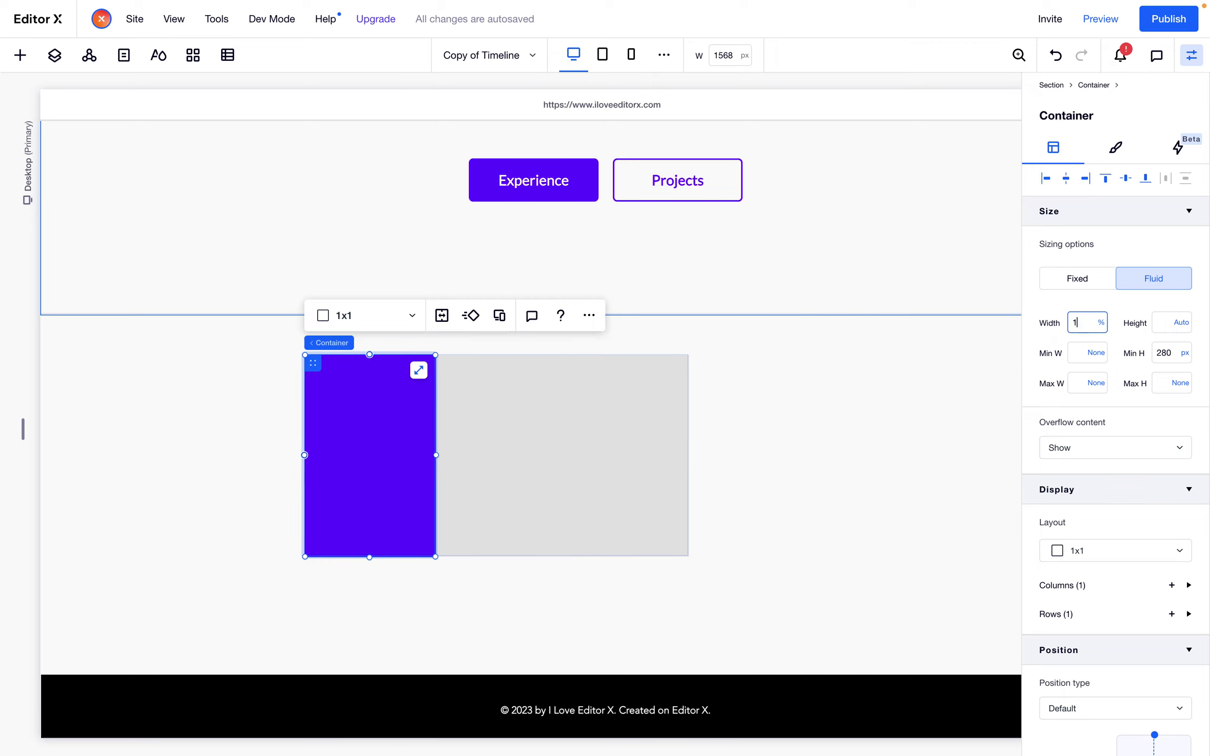
pyautogui.write('100')
pyautogui.press('Return')
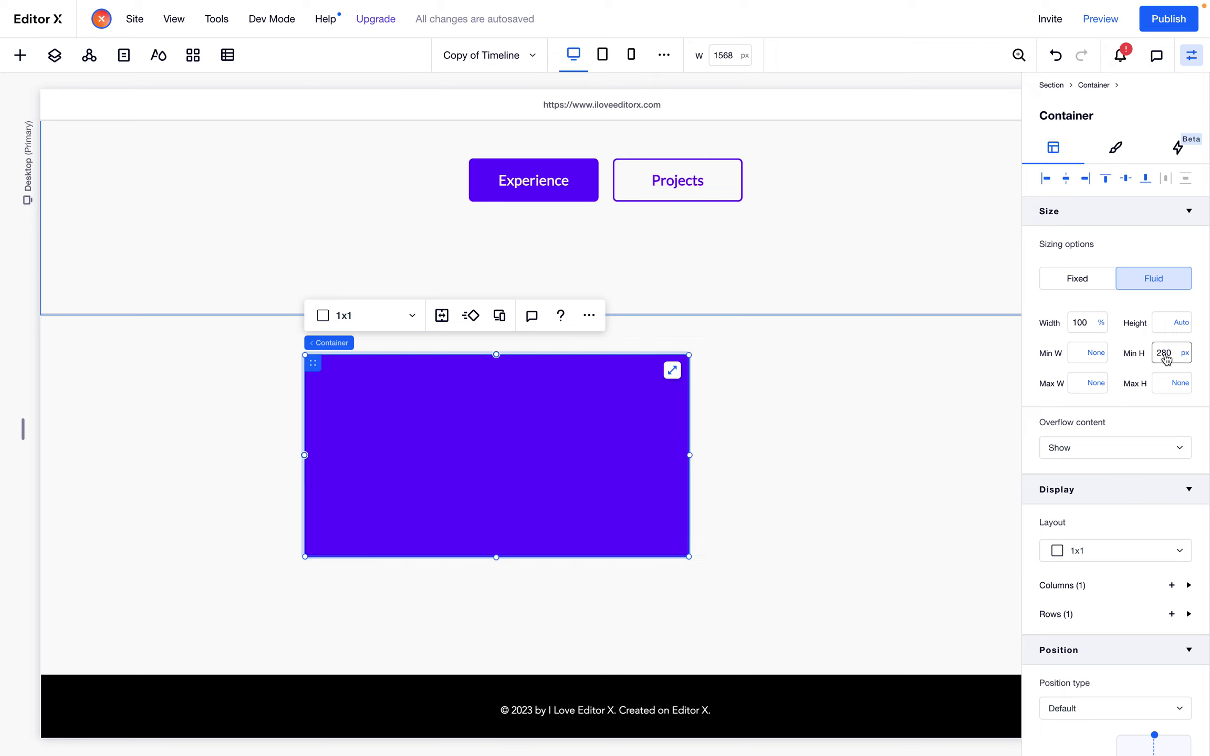
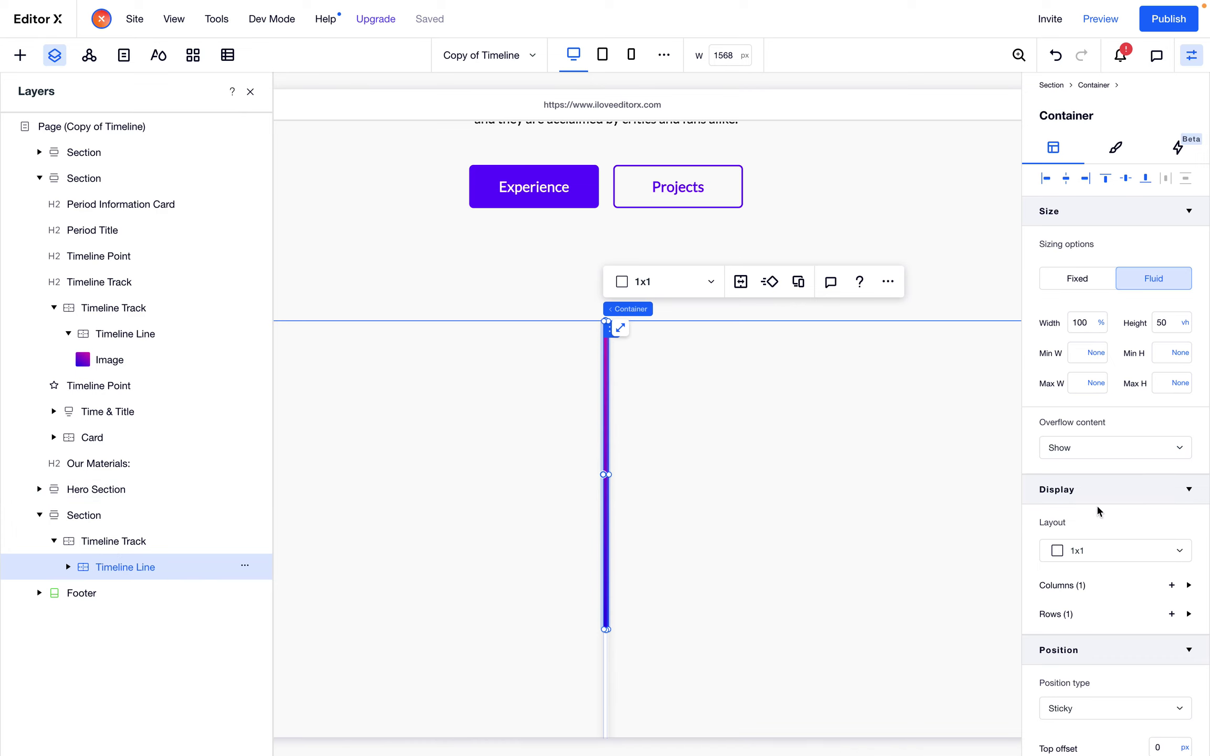
# Set the sticky Timeline Line container's top margin to -50 vh and close the layers list
pyautogui.scroll(-5, 1073, 404)
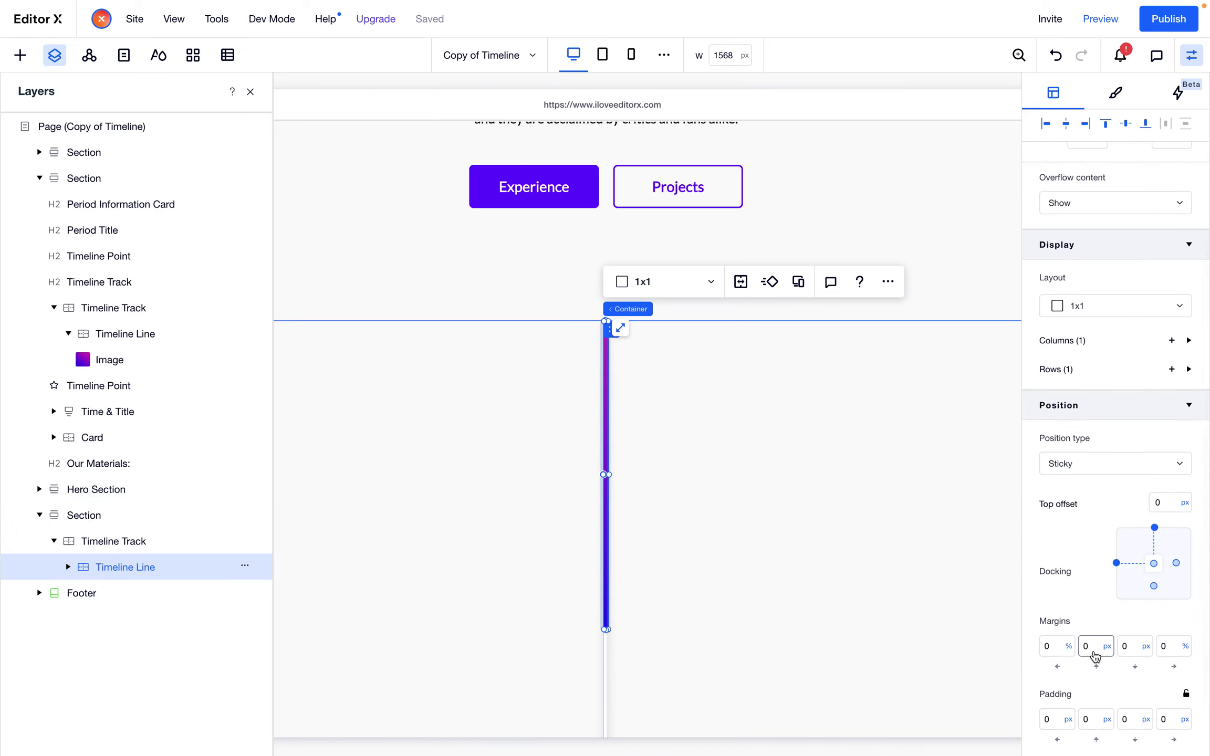
pyautogui.click(1095, 646)
pyautogui.scroll(4, 1082, 473)
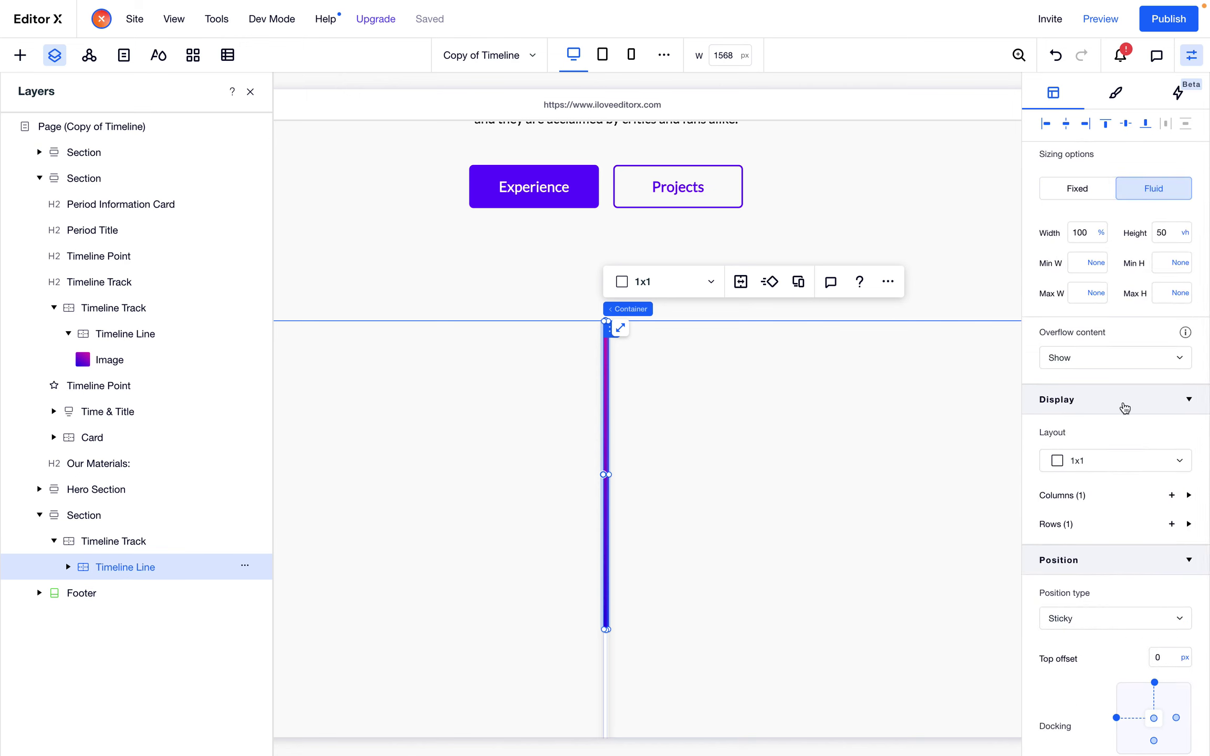
pyautogui.scroll(-2, 1120, 577)
pyautogui.scroll(-3, 1120, 602)
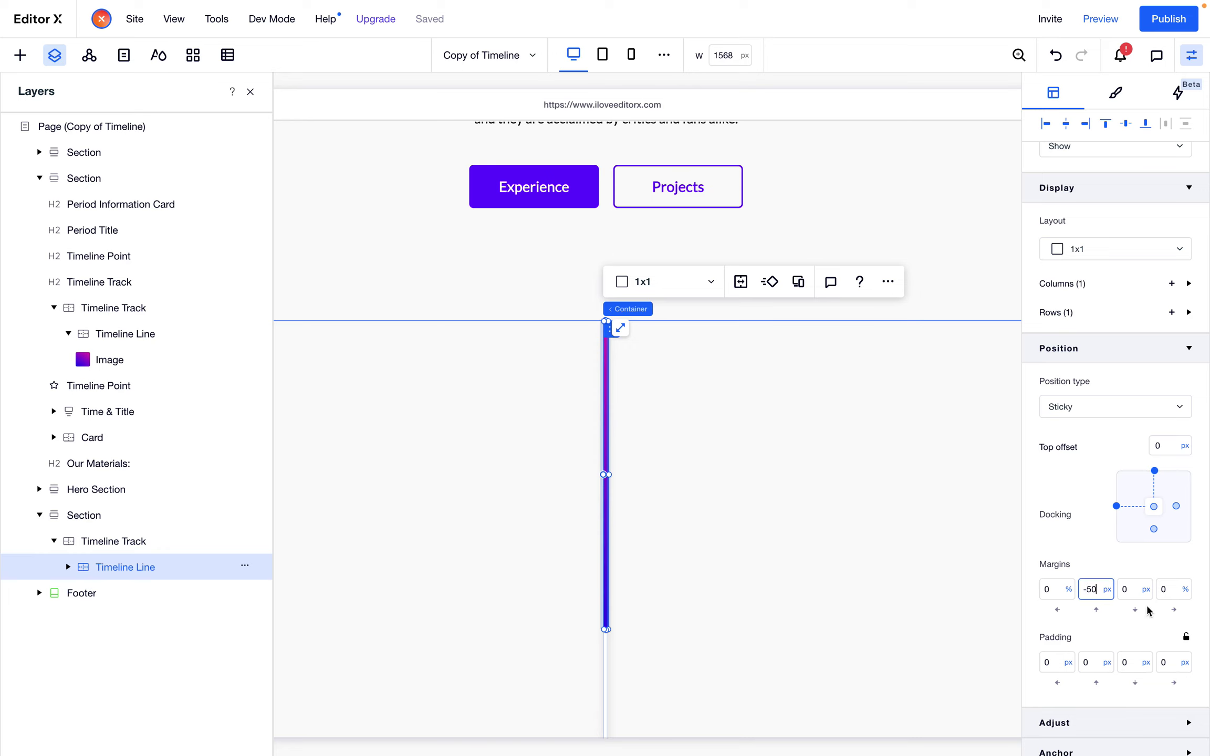
pyautogui.press('Return')
pyautogui.scroll(5, 714, 473)
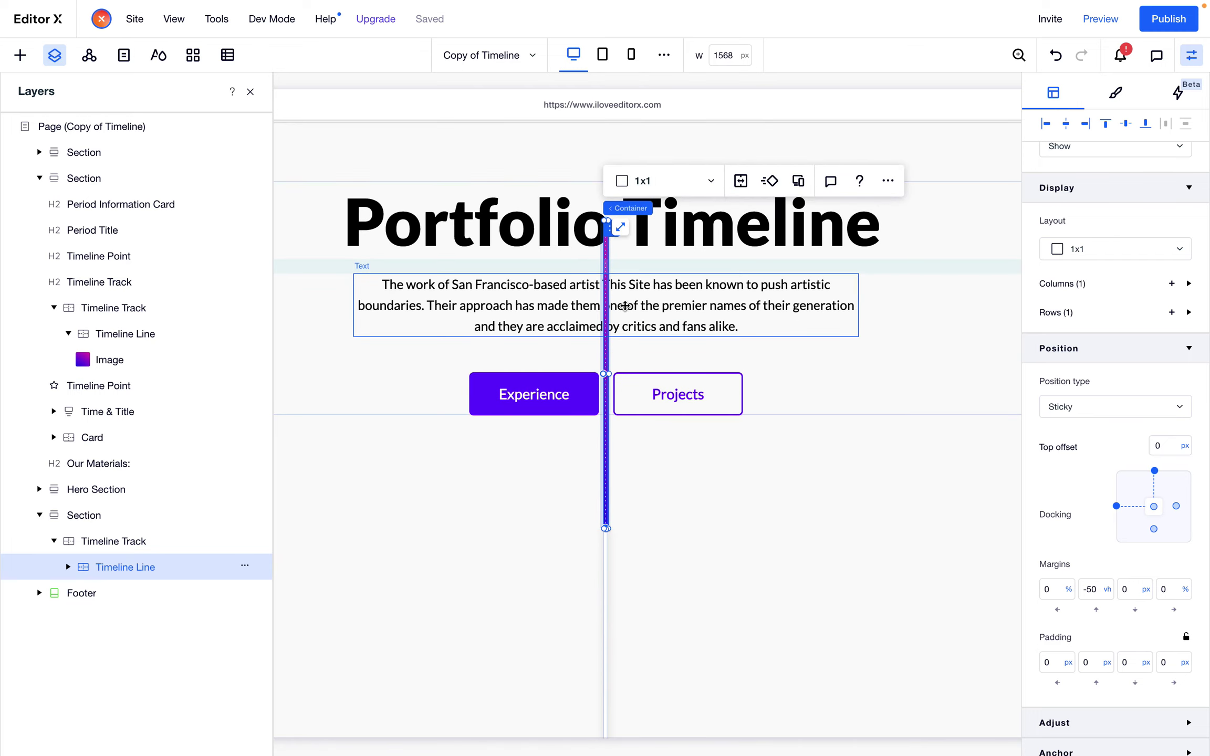
pyautogui.click(252, 94)
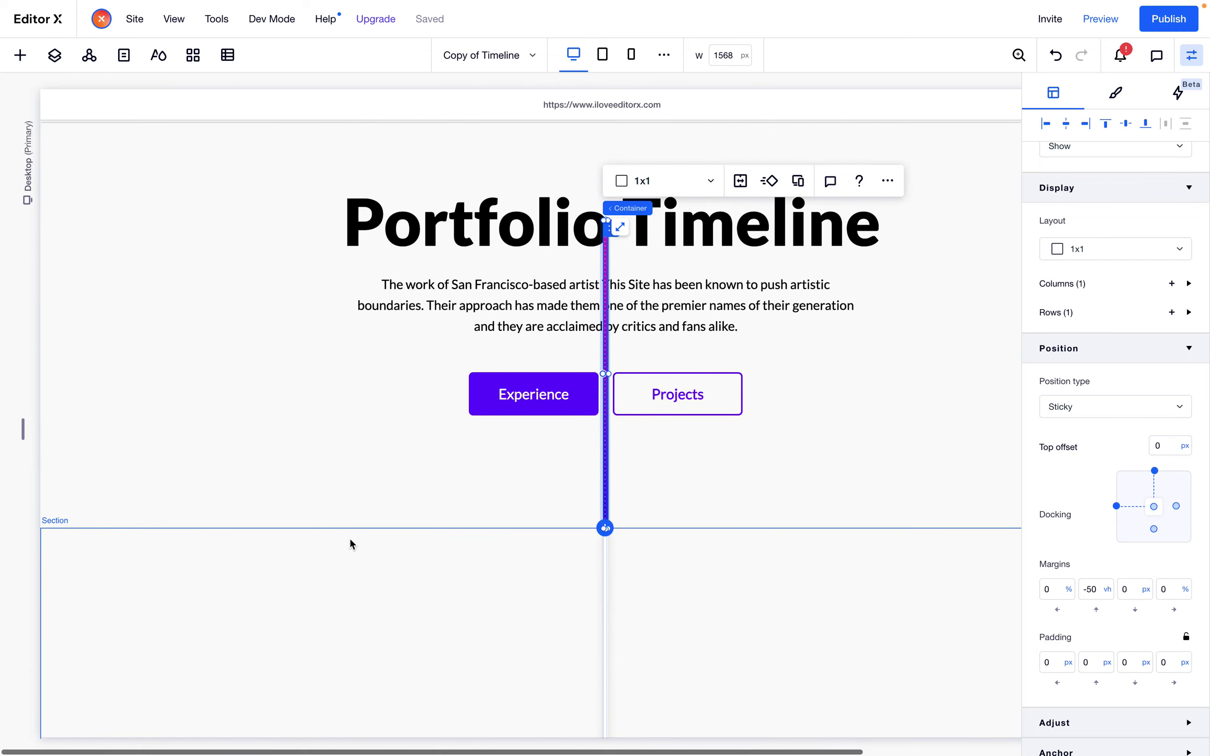
# Arrange the Portfolio Timeline hero section in front of the timeline section so it covers the overlapping line
pyautogui.click(366, 641)
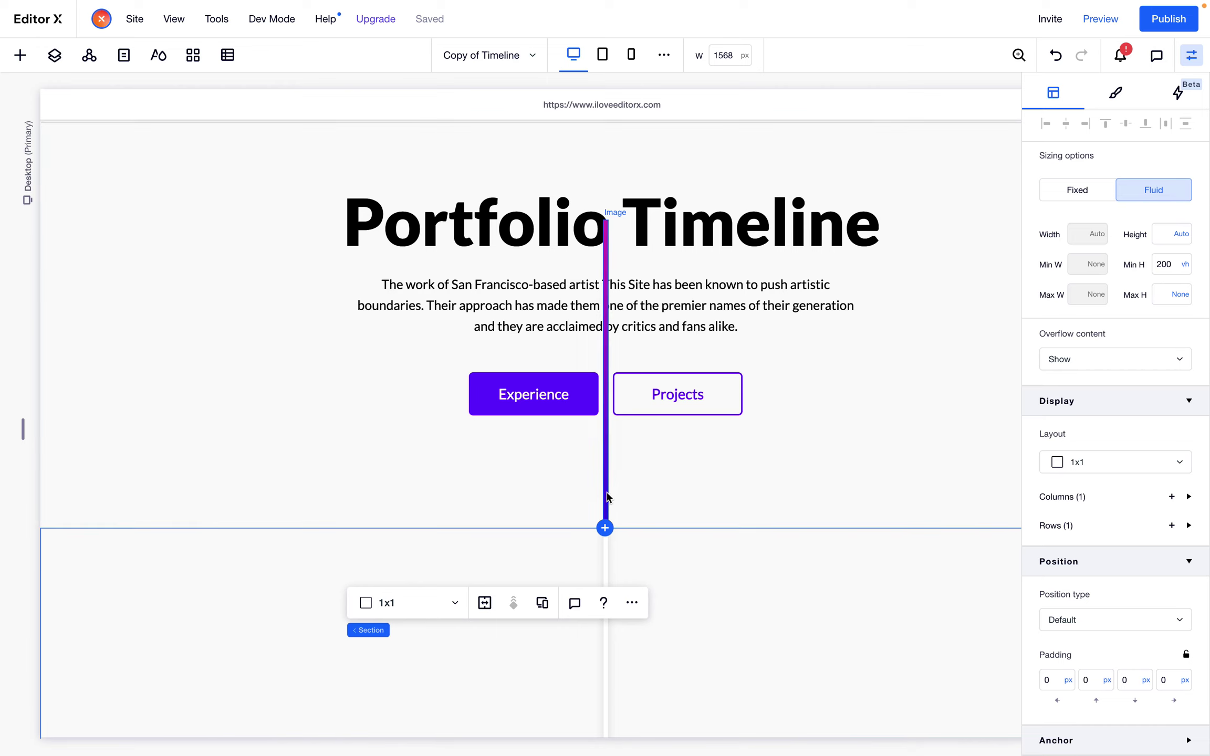
pyautogui.click(209, 455)
pyautogui.click(209, 446)
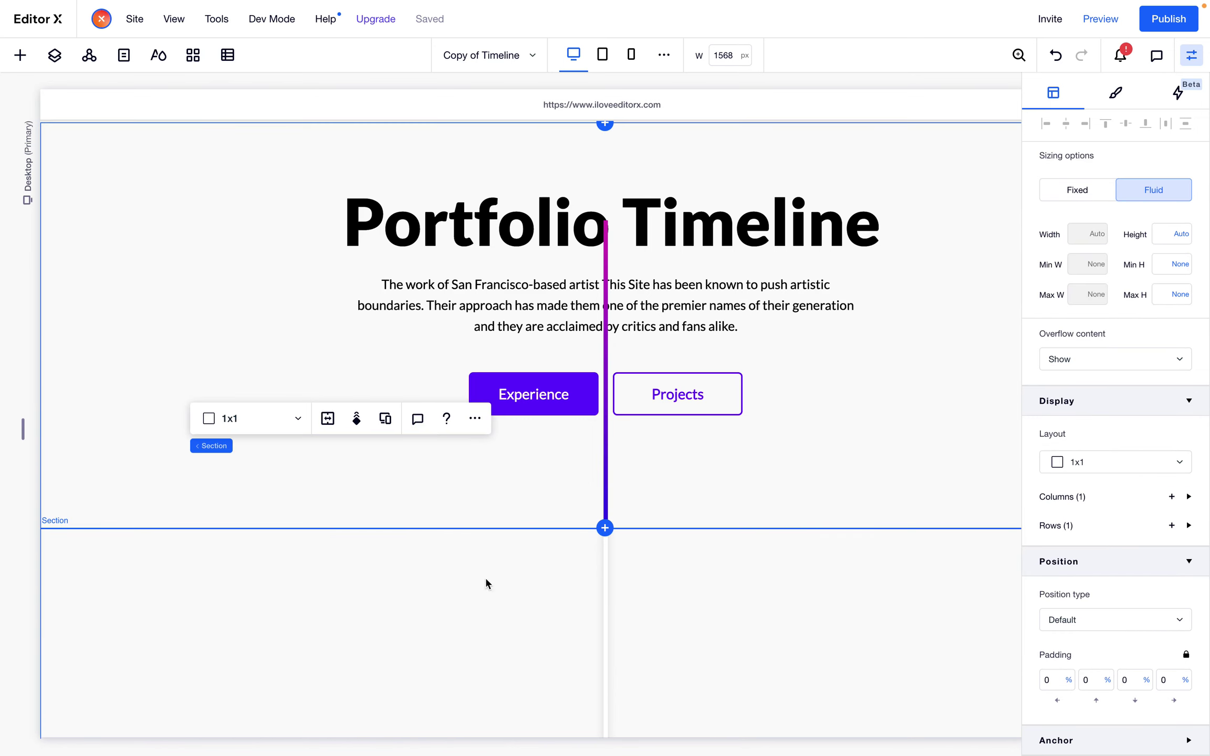
pyautogui.scroll(-3, 475, 551)
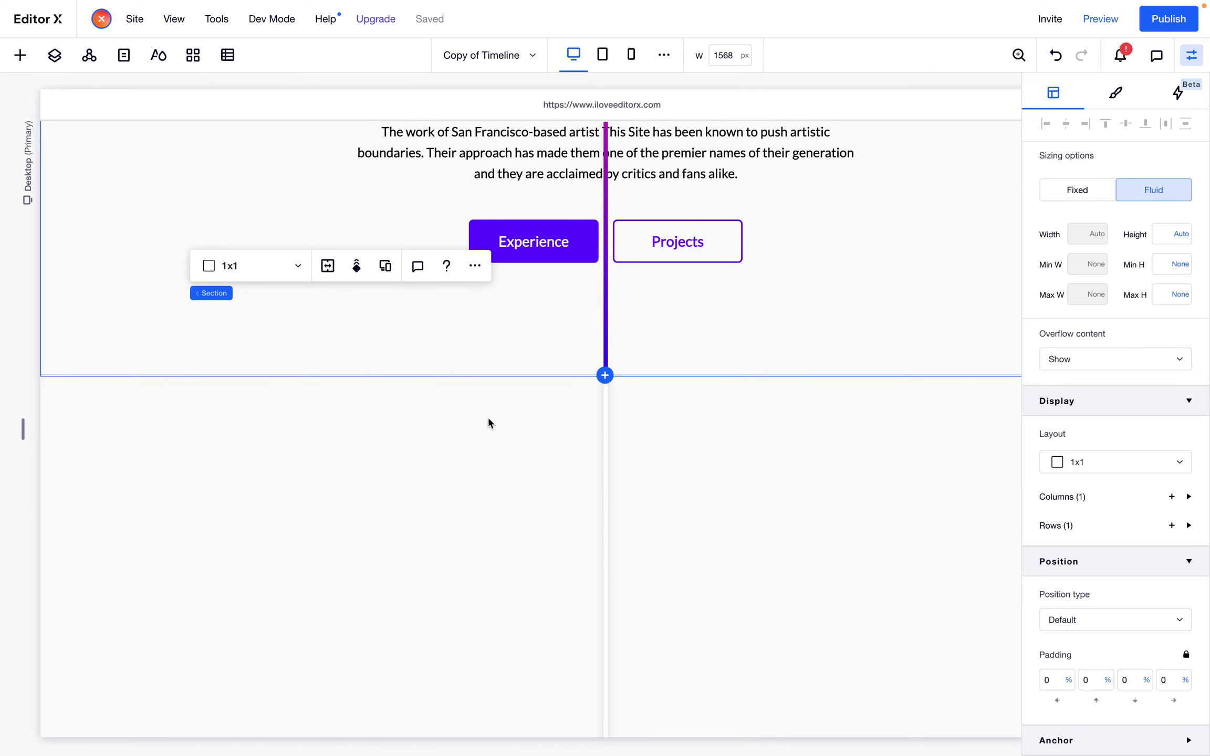
pyautogui.scroll(1, 473, 479)
pyautogui.click(474, 298)
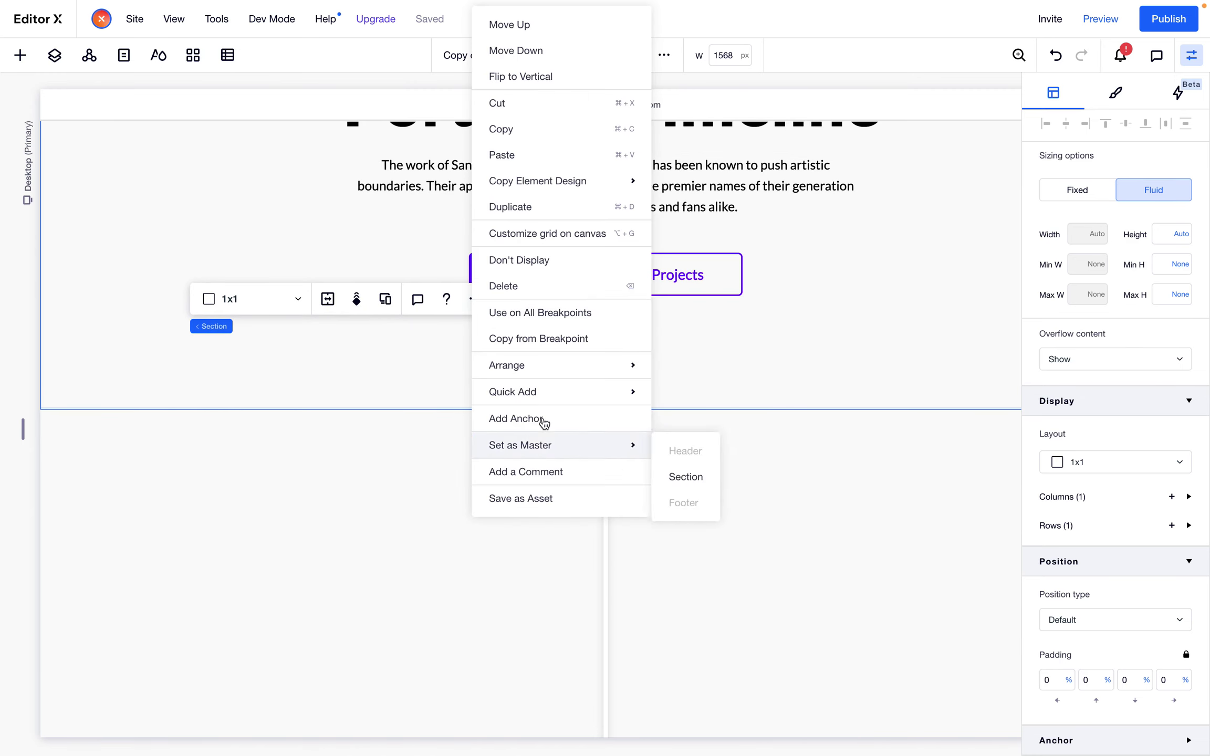
pyautogui.moveTo(563, 373)
pyautogui.click(692, 397)
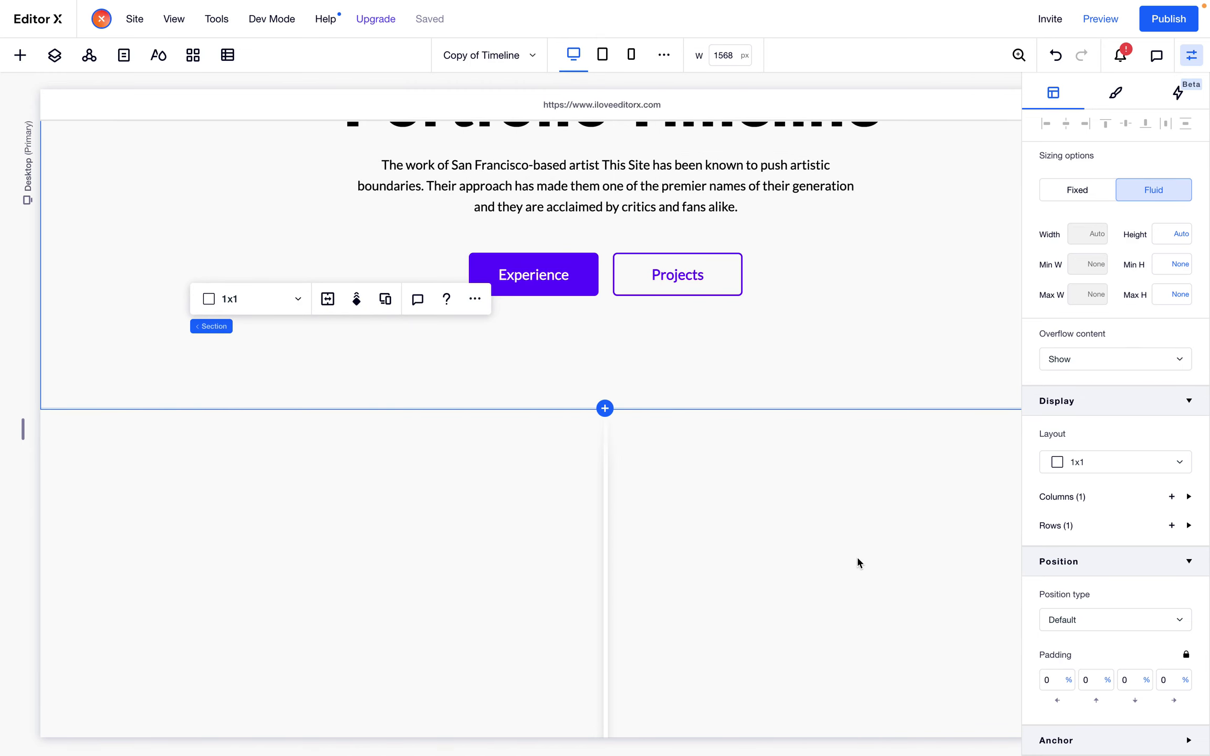
pyautogui.click(836, 564)
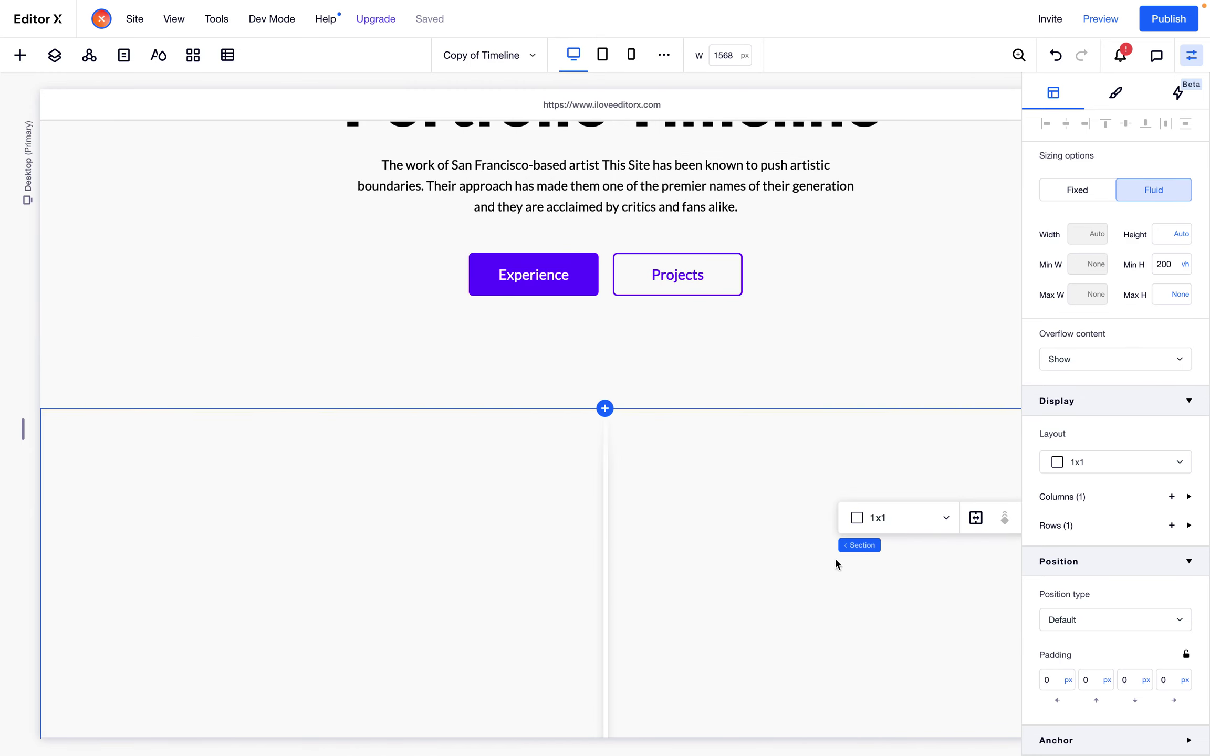
# Preview the page and check how the timeline line fills its track while scrolling past the hero, returning to the editor at the end
pyautogui.click(1099, 21)
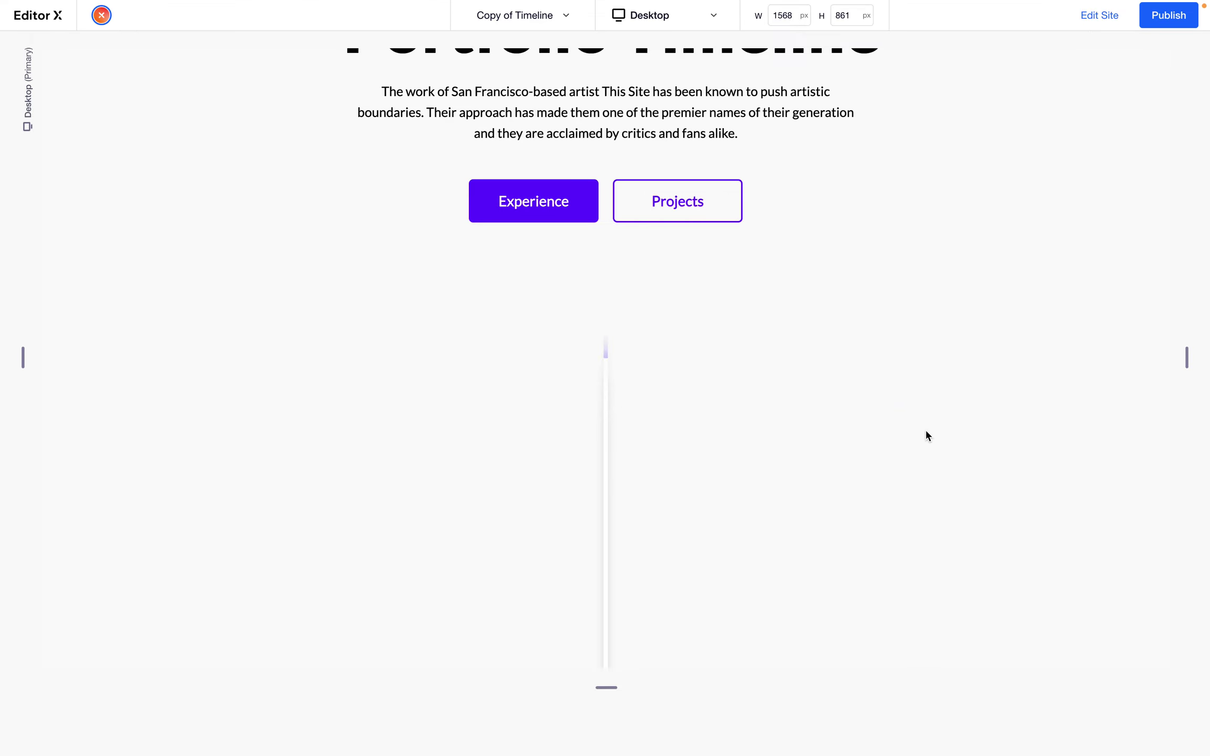
pyautogui.scroll(2, 926, 435)
pyautogui.scroll(-2, 926, 435)
pyautogui.scroll(3, 926, 435)
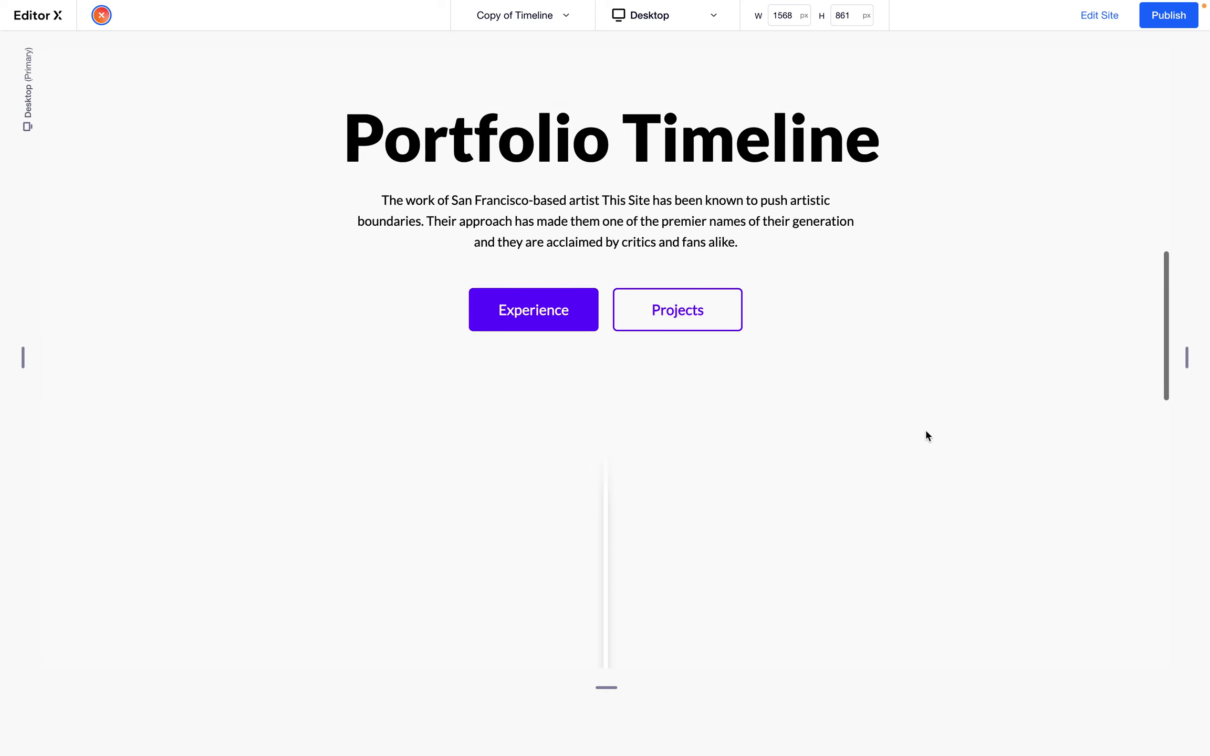
pyautogui.scroll(1, 729, 213)
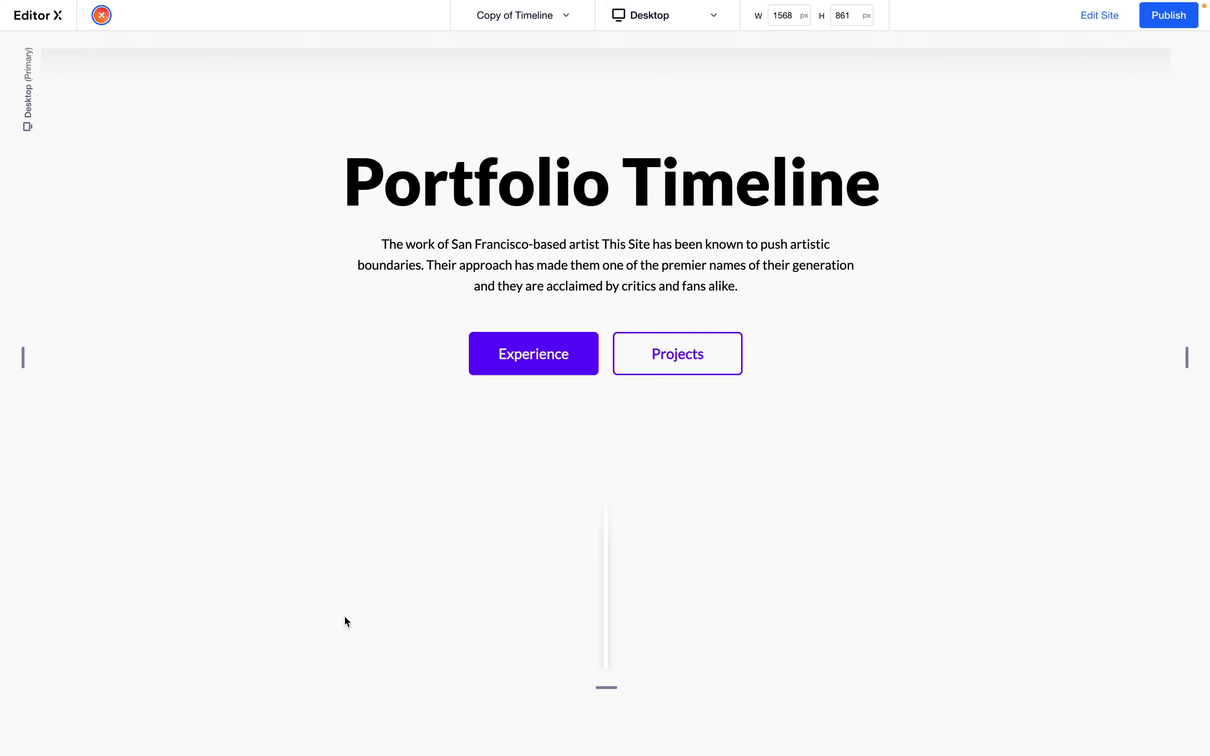
pyautogui.scroll(1, 416, 514)
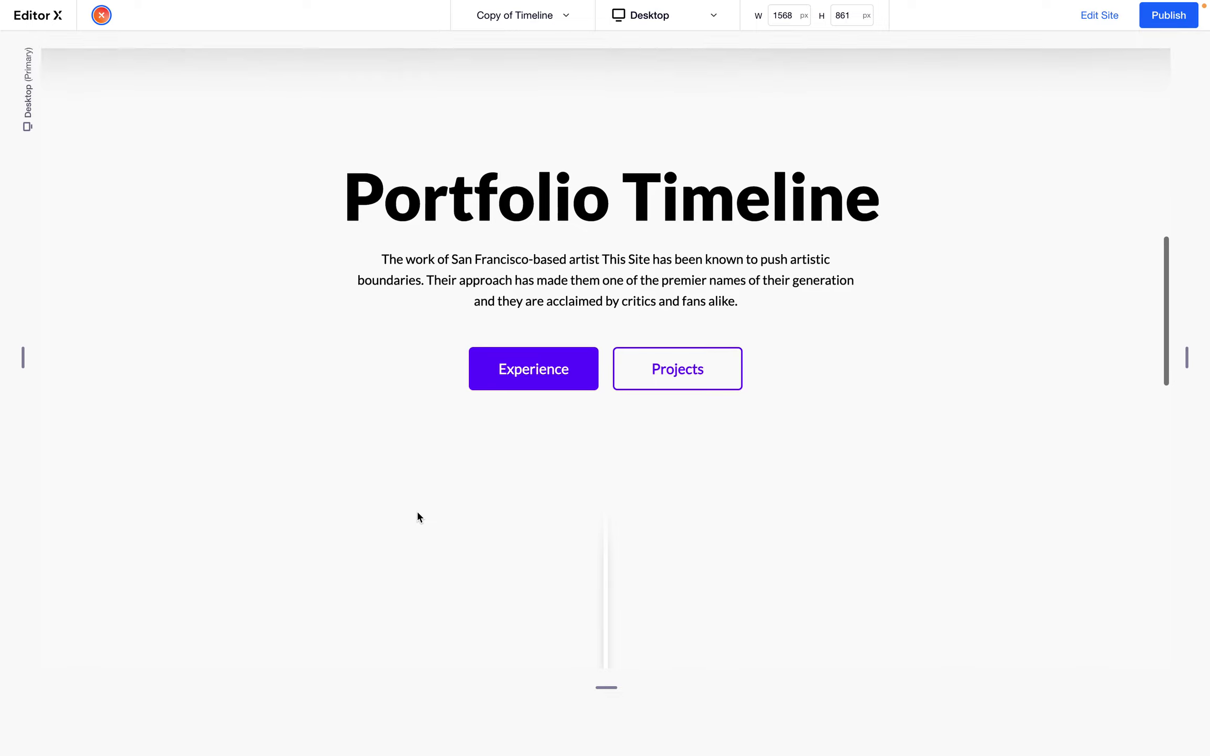
pyautogui.scroll(-2, 417, 514)
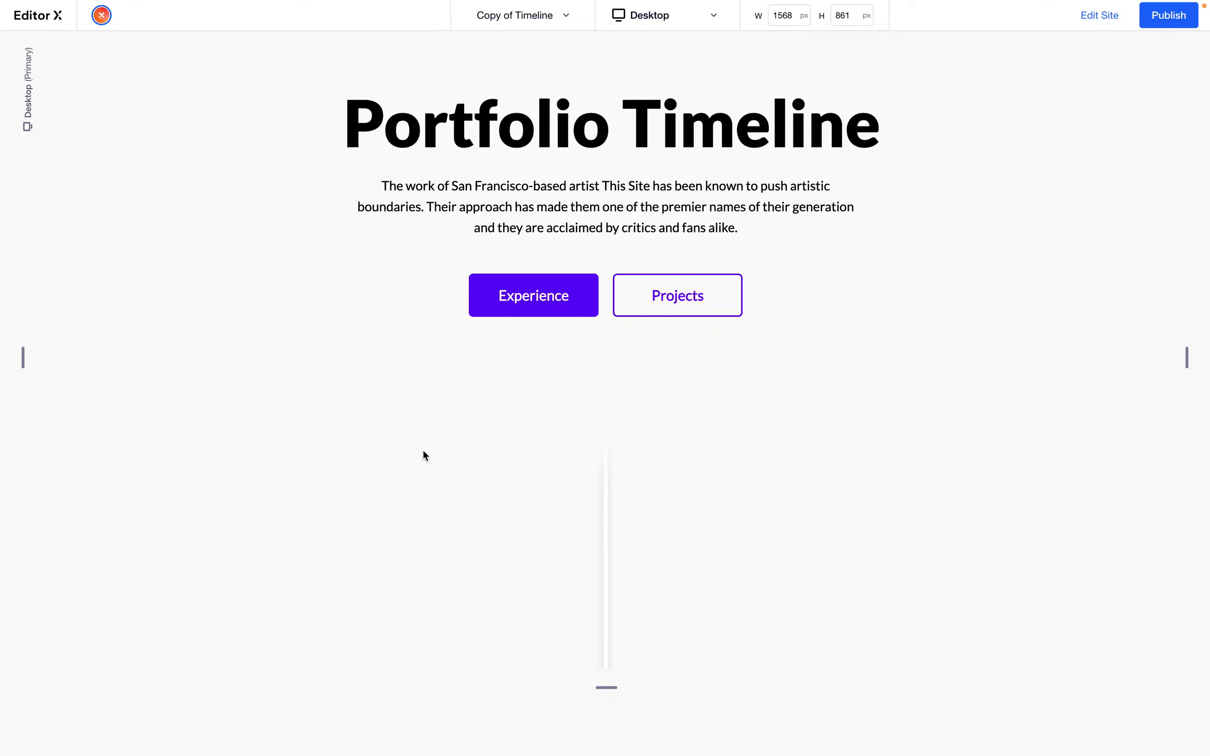
pyautogui.scroll(-5, 423, 452)
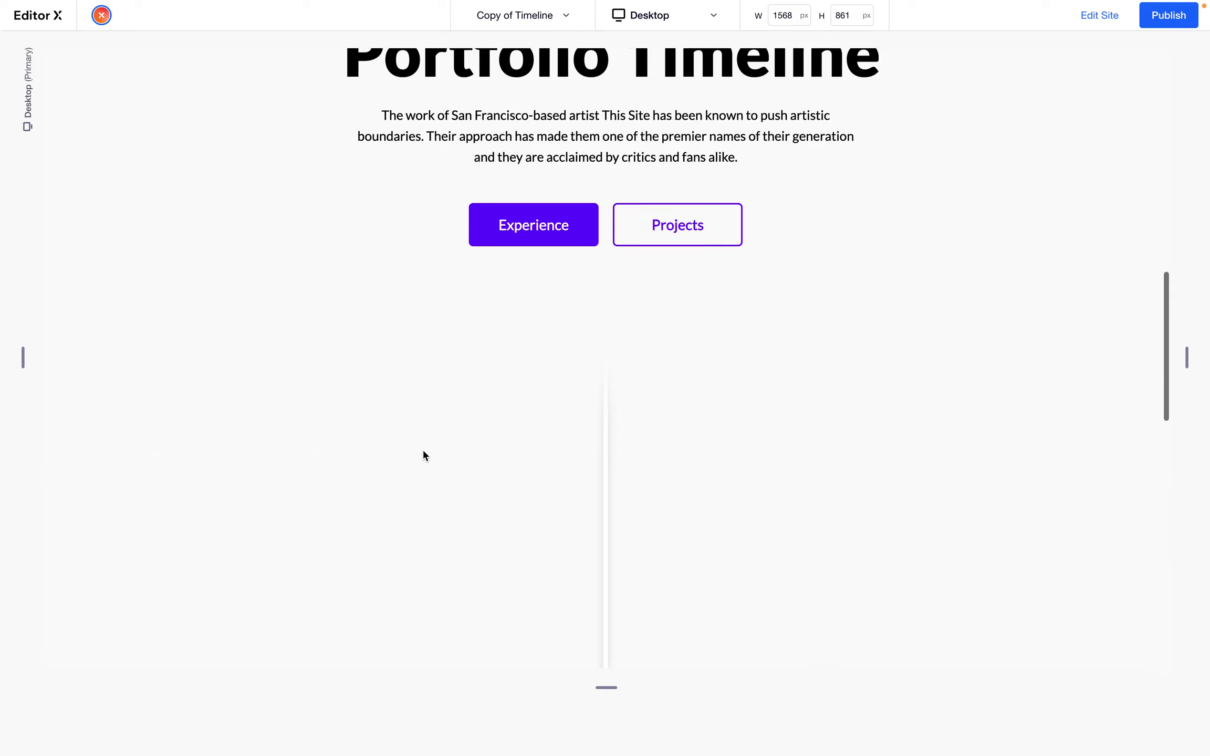
pyautogui.scroll(3, 423, 453)
pyautogui.scroll(-3, 423, 452)
pyautogui.scroll(5, 423, 452)
pyautogui.scroll(-3, 423, 452)
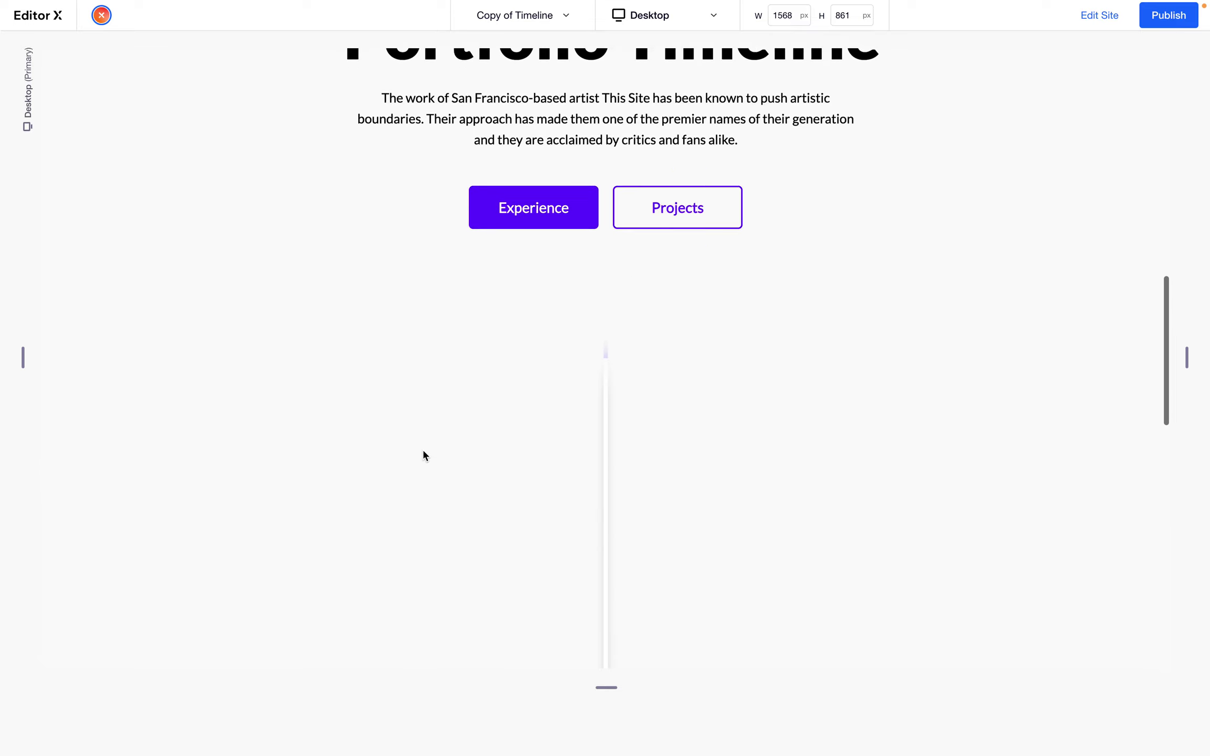
pyautogui.scroll(-5, 606, 367)
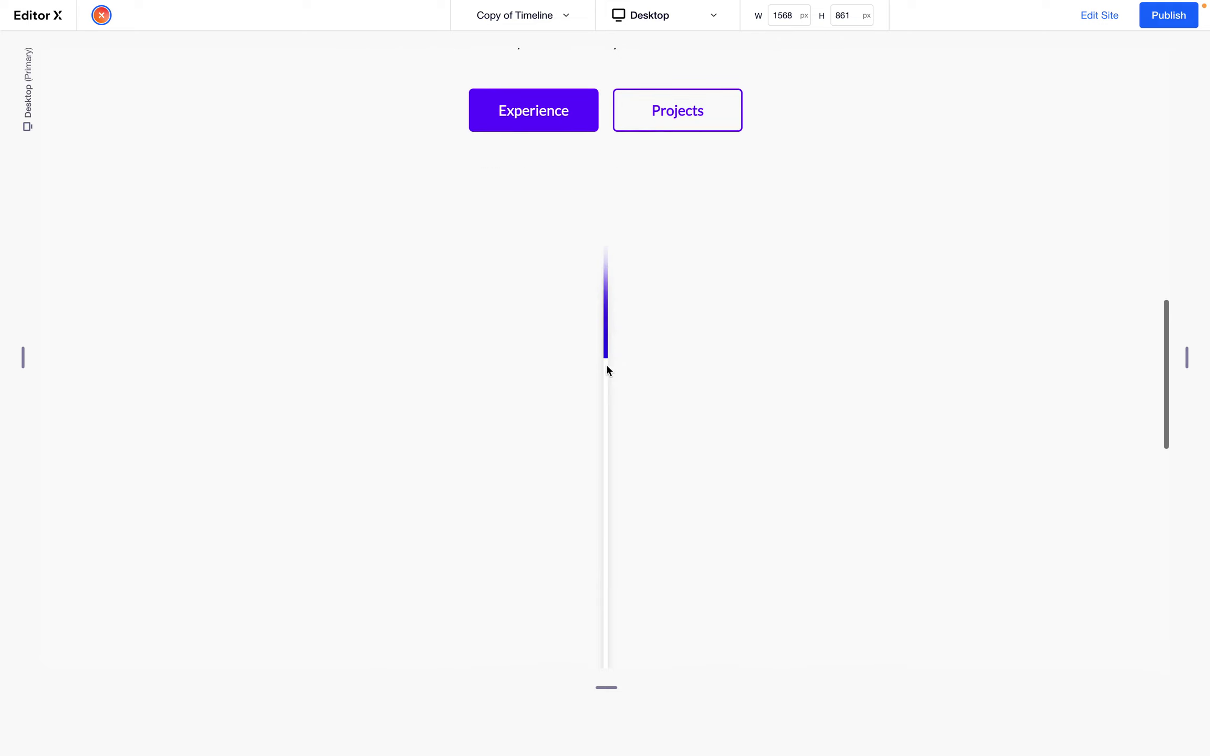
pyautogui.scroll(3, 607, 366)
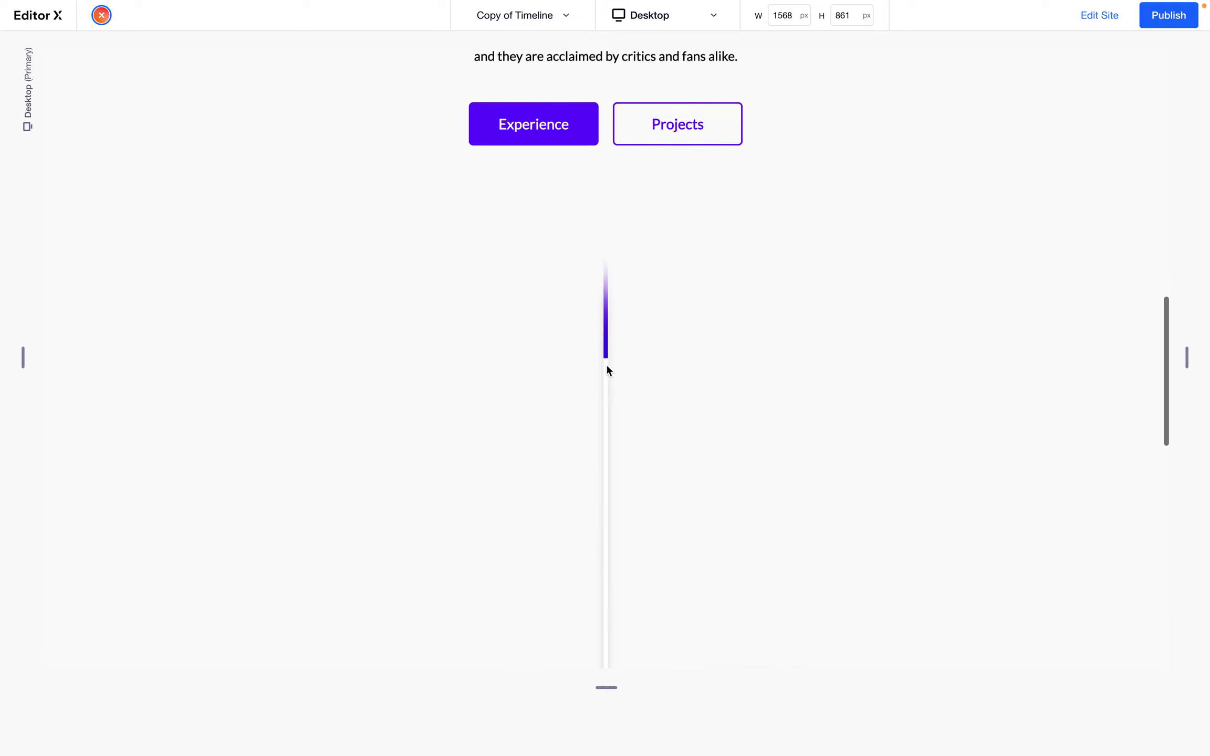
pyautogui.scroll(-3, 606, 366)
pyautogui.scroll(3, 606, 363)
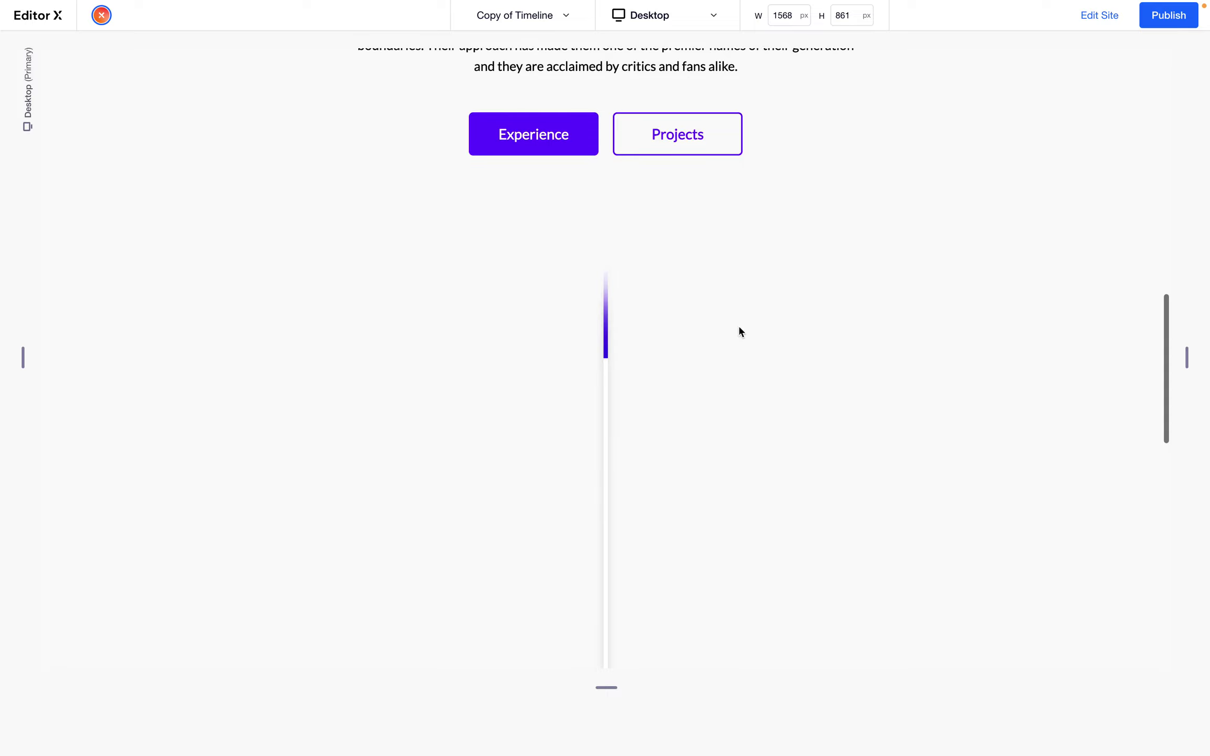
pyautogui.click(1097, 30)
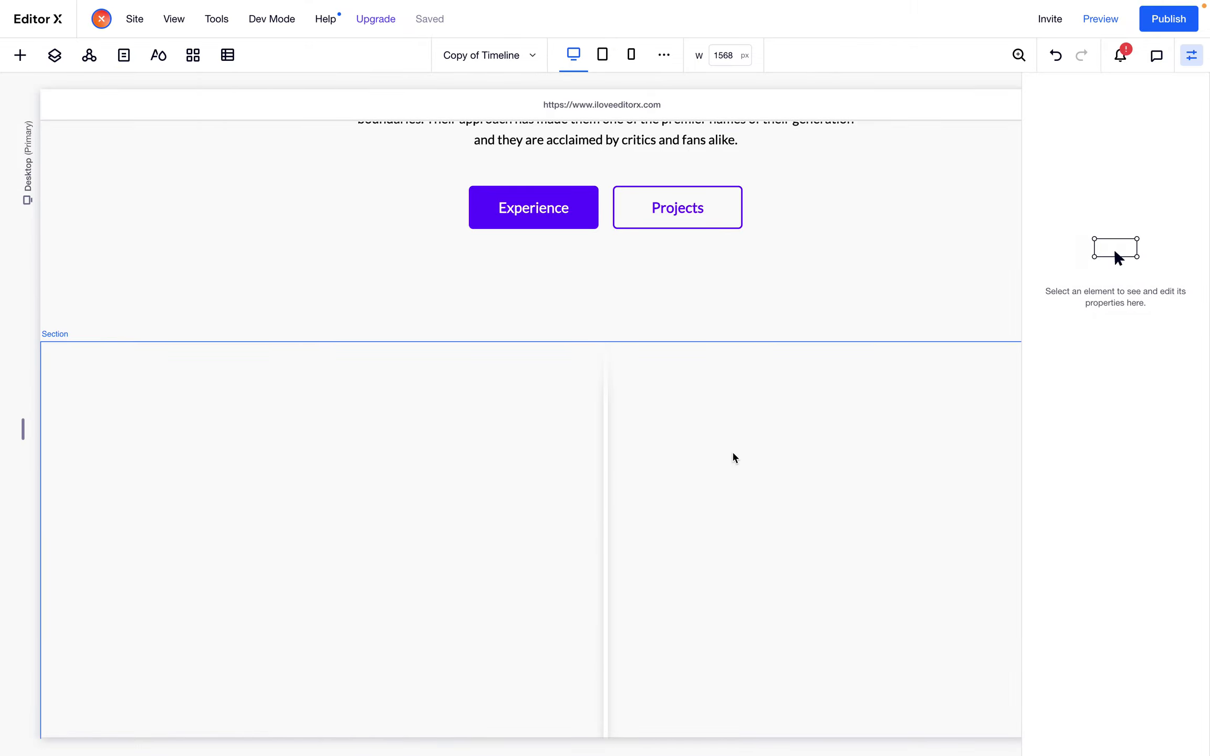
# Review the hero, the Our Materials section and the empty timeline section, then select the timeline section
pyautogui.scroll(5, 733, 456)
pyautogui.scroll(5, 733, 456)
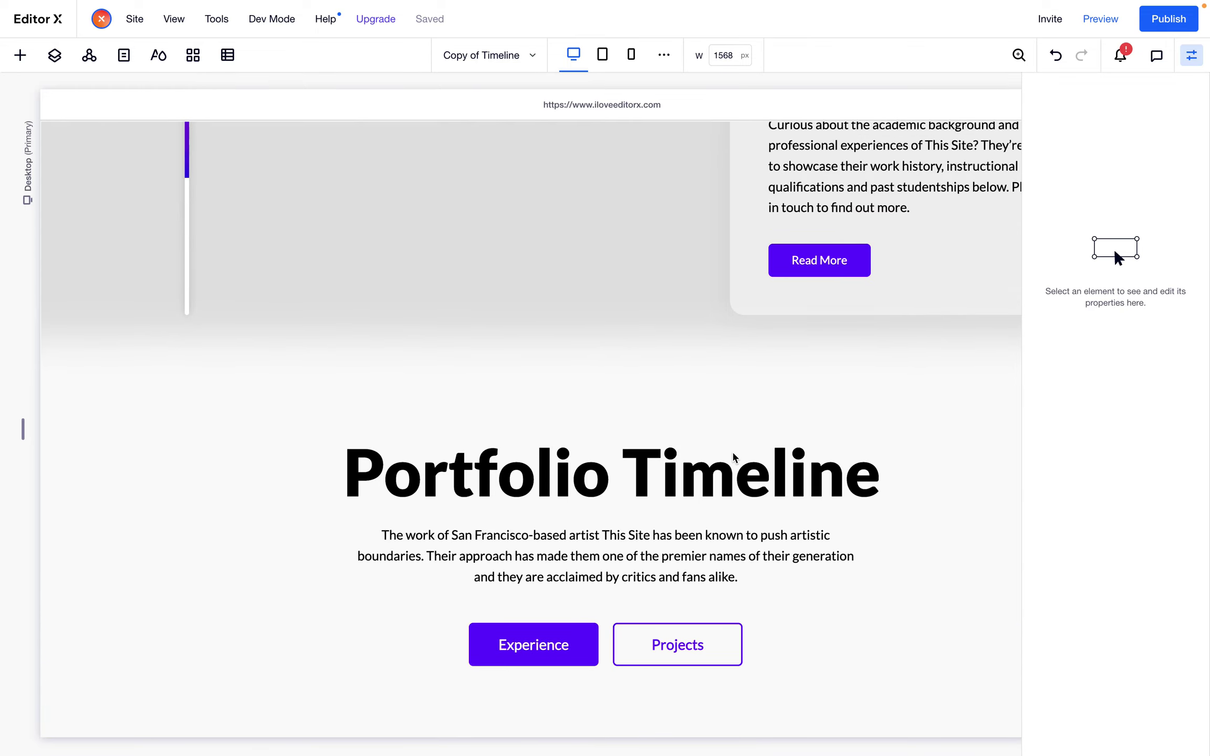
pyautogui.scroll(-5, 723, 471)
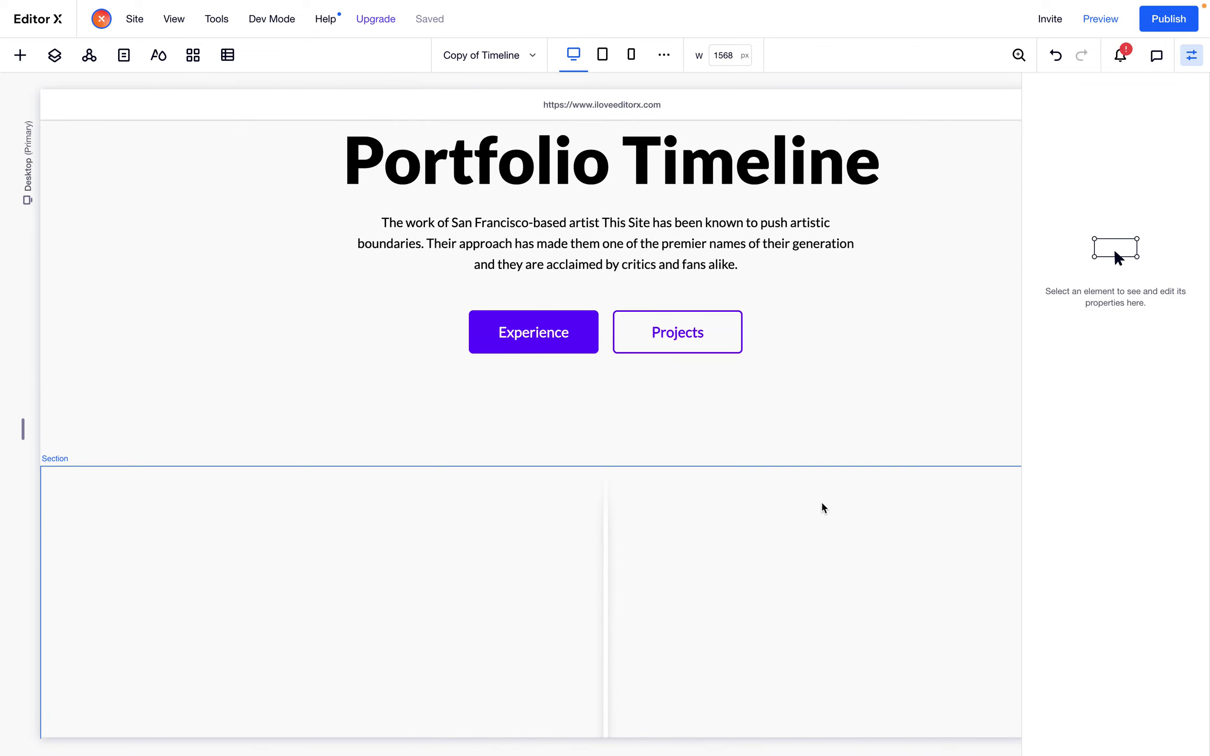
pyautogui.scroll(-3, 817, 508)
pyautogui.scroll(12, 817, 508)
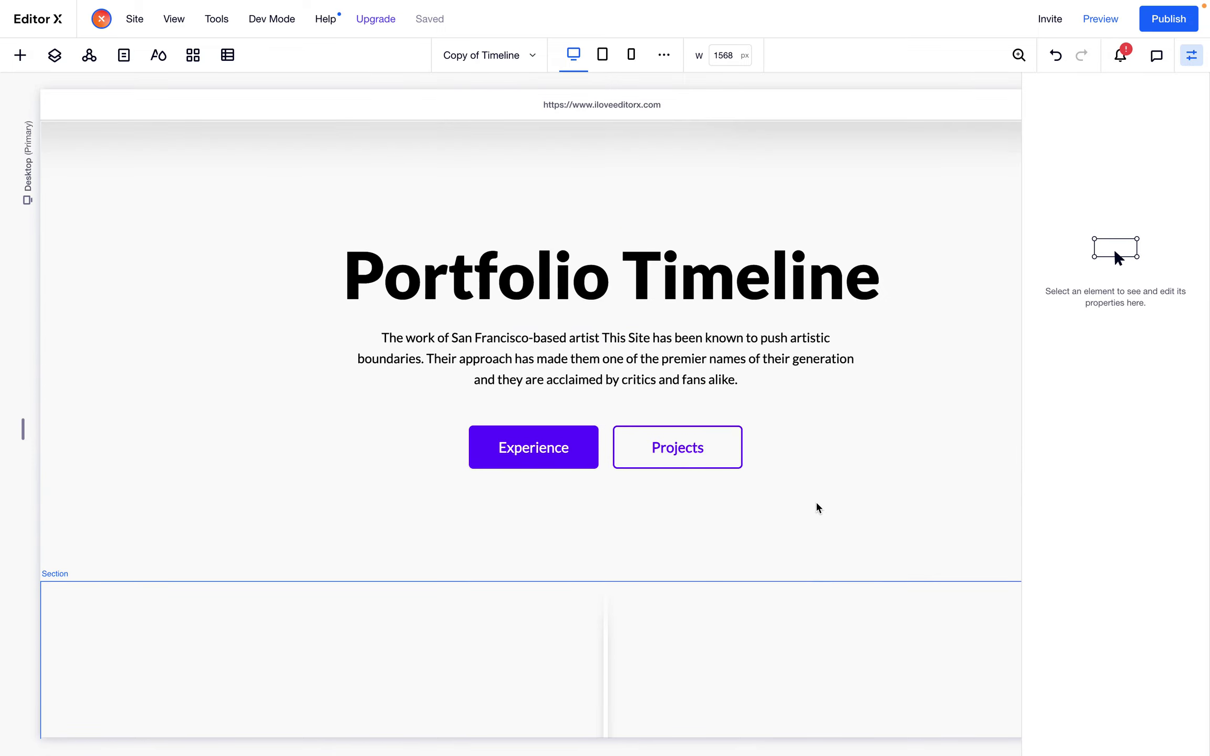
pyautogui.scroll(-2, 817, 507)
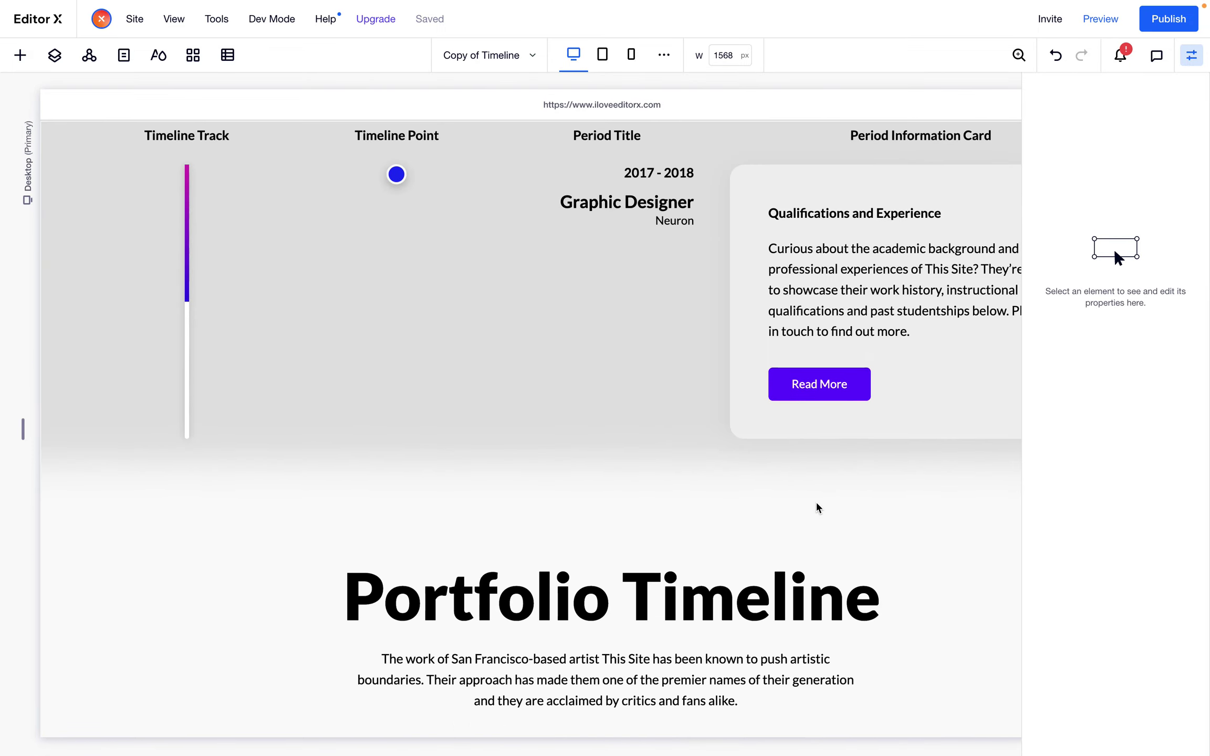
pyautogui.scroll(2, 818, 505)
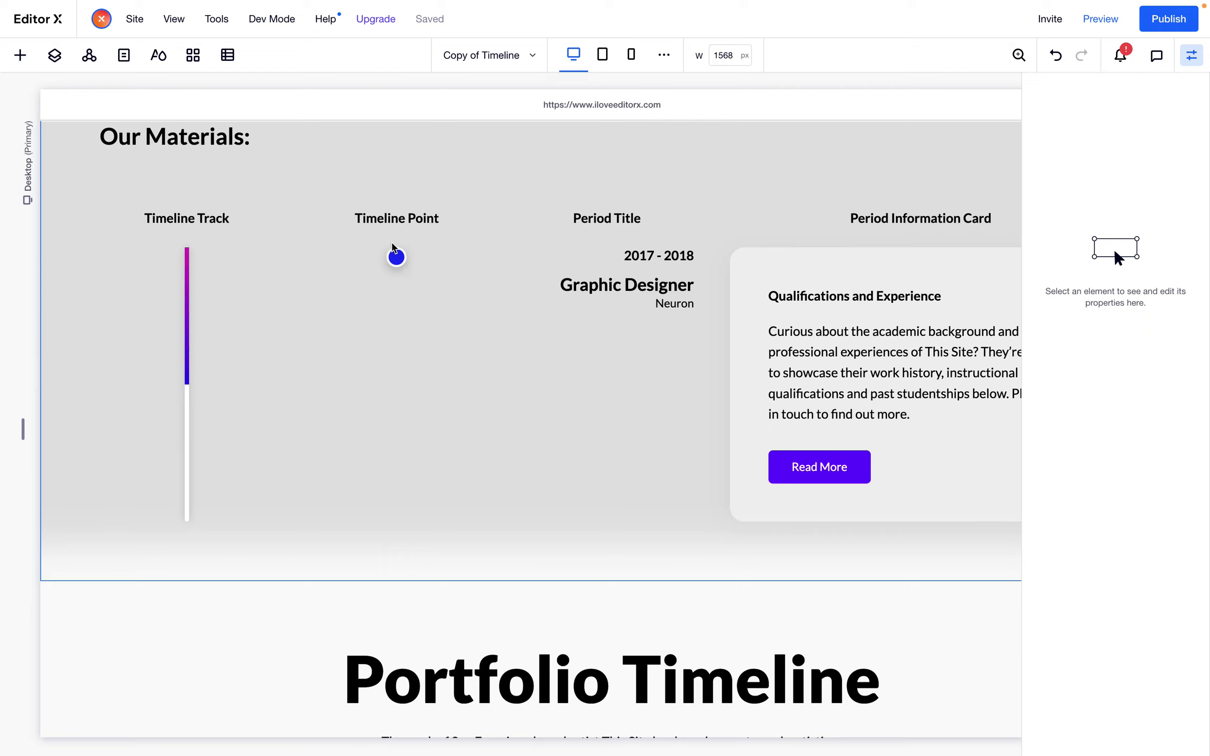
pyautogui.scroll(-15, 599, 357)
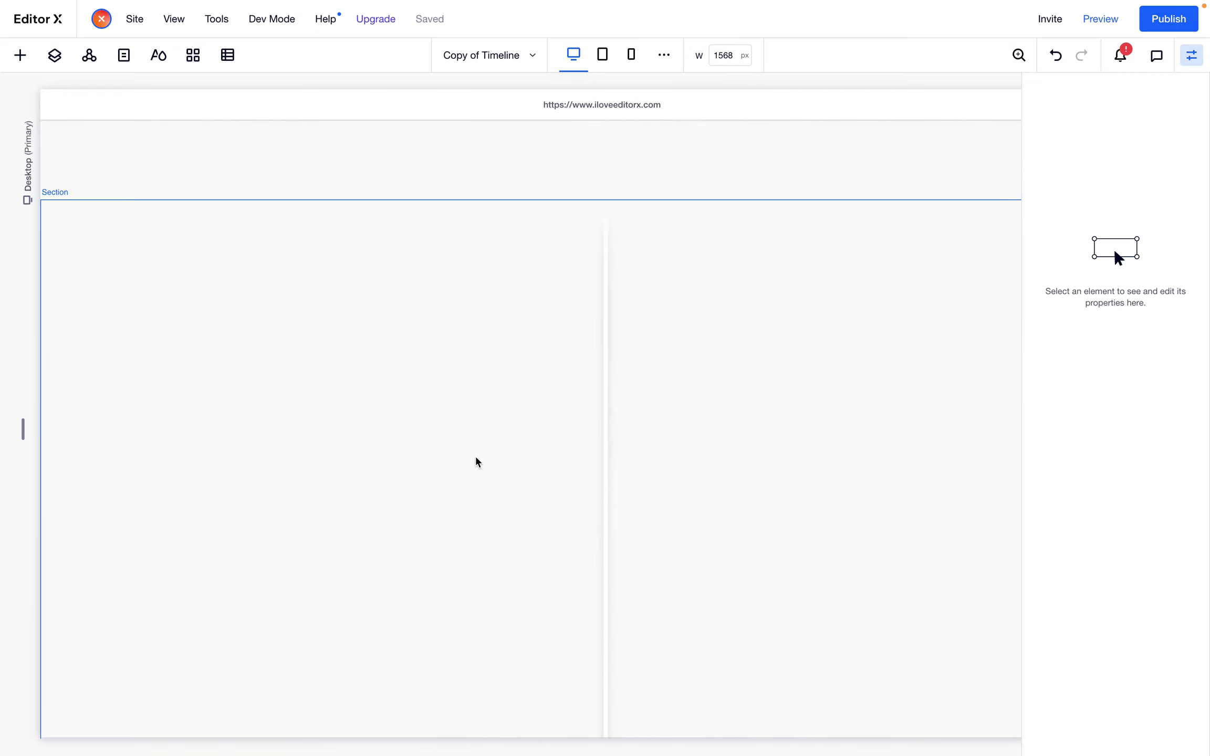
pyautogui.click(449, 456)
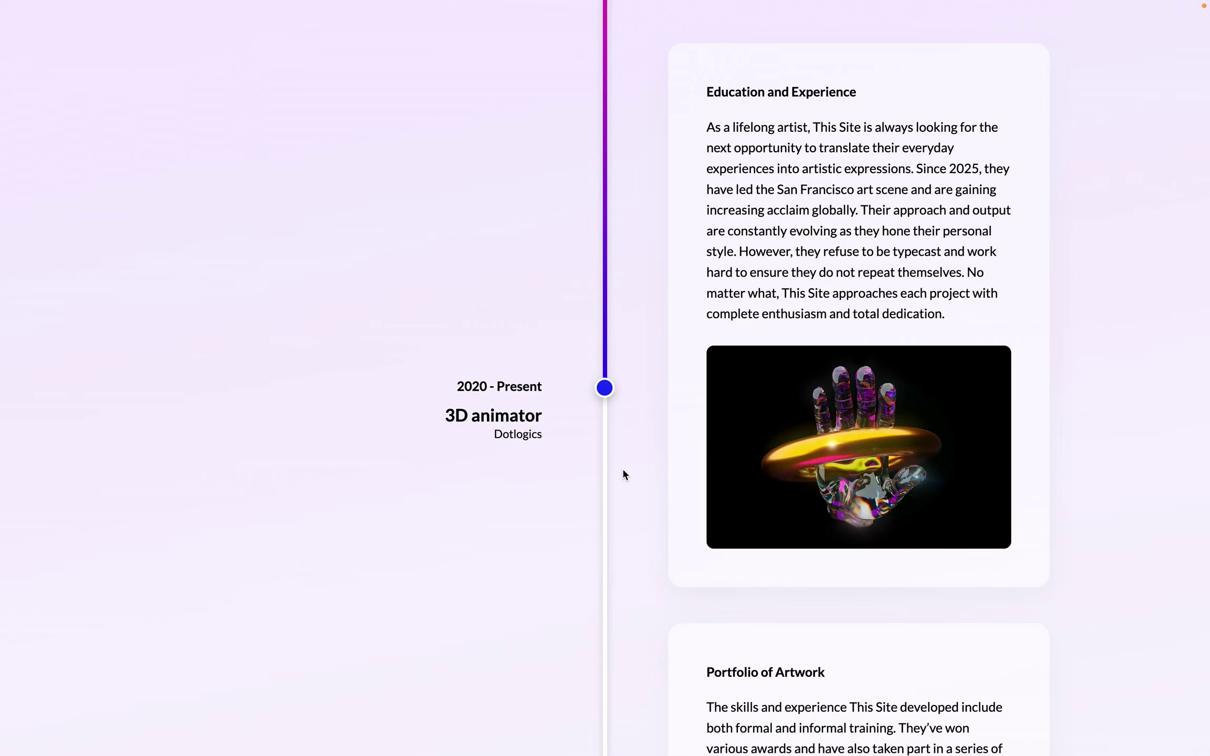
# Switch to the finished timeline page and examine how the 2017 - 2018 Graphic Designer point and title behave while their cards scroll
pyautogui.scroll(10, 622, 474)
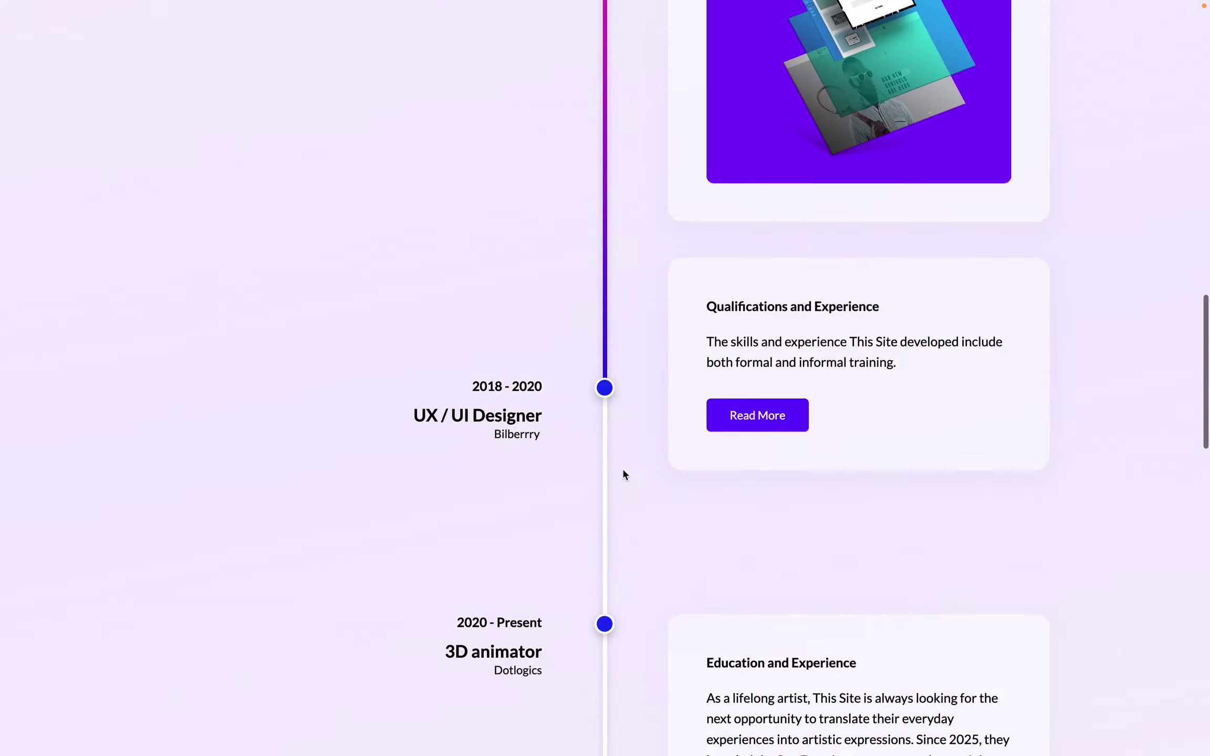
pyautogui.scroll(10, 622, 474)
pyautogui.scroll(-6, 623, 474)
pyautogui.scroll(3, 623, 474)
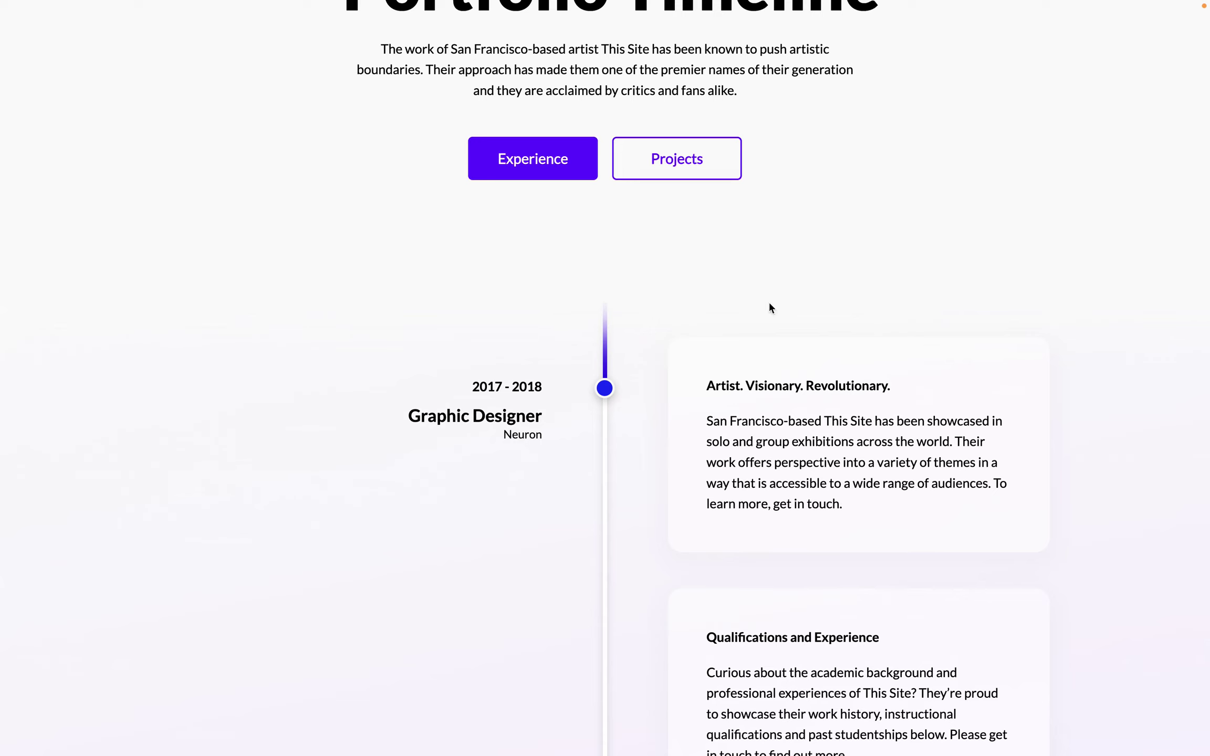
pyautogui.moveTo(475, 385); pyautogui.dragTo(526, 386)
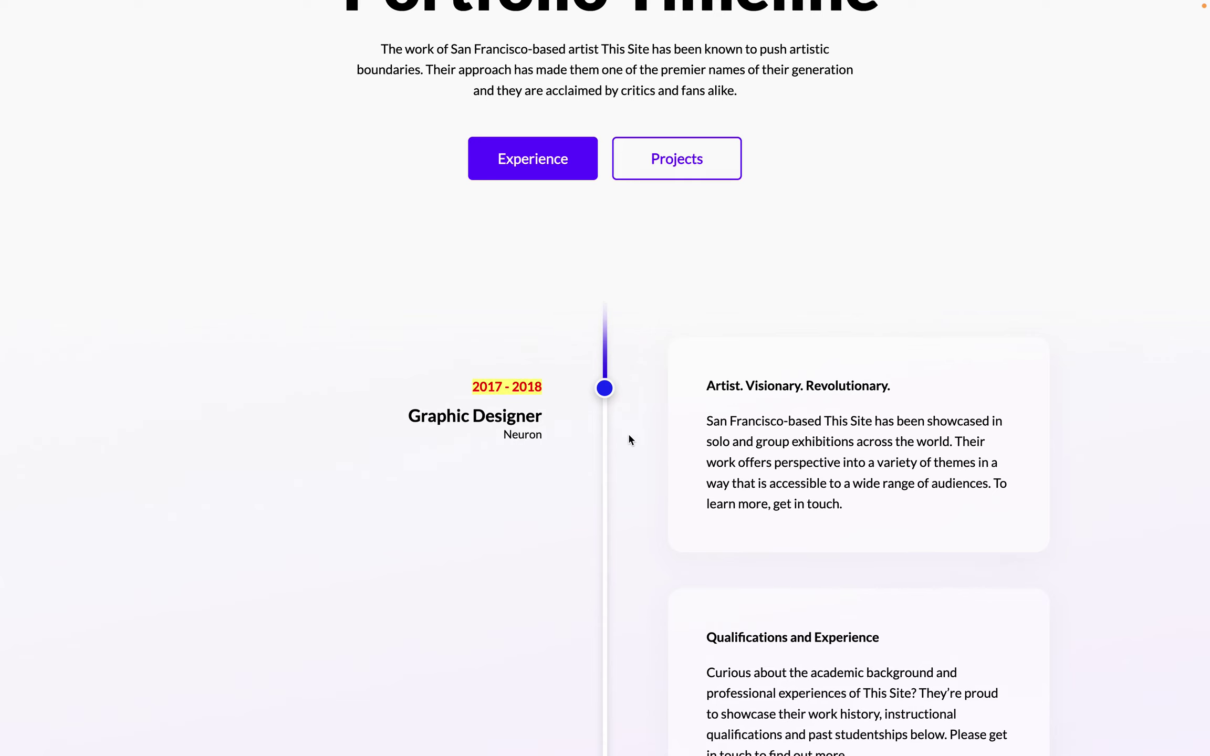
pyautogui.scroll(-3, 628, 435)
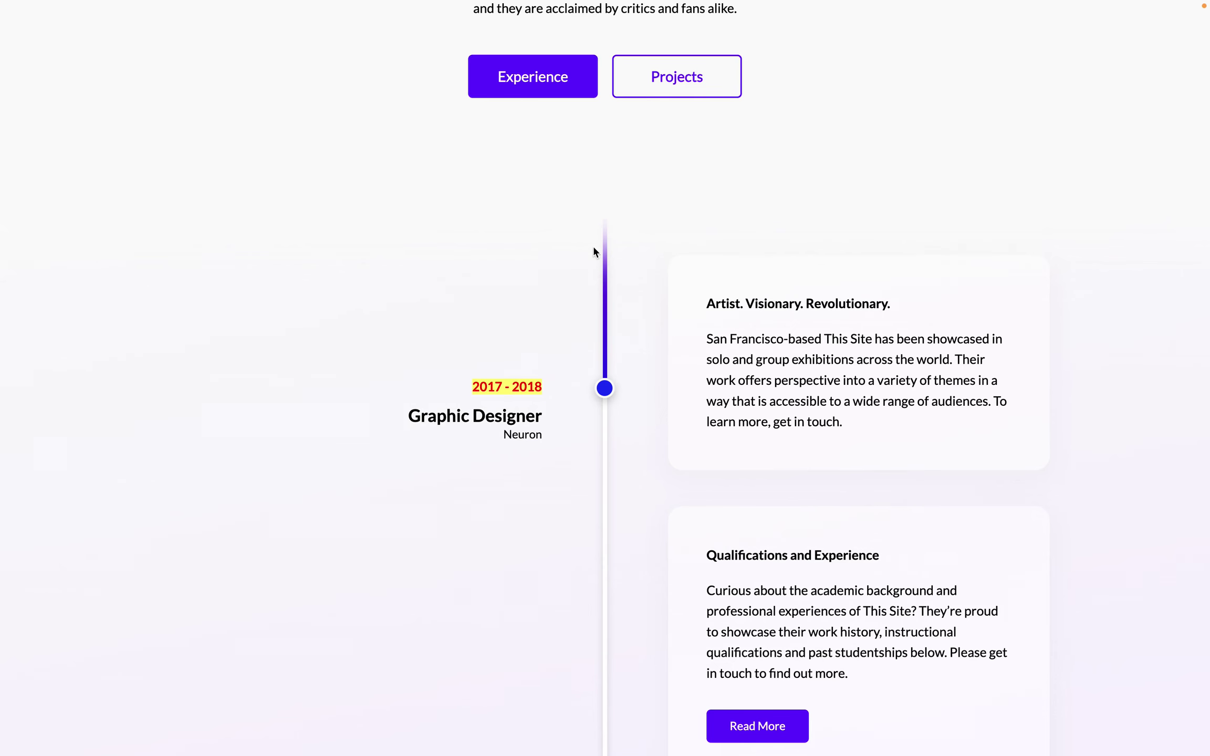
pyautogui.scroll(-10, 669, 251)
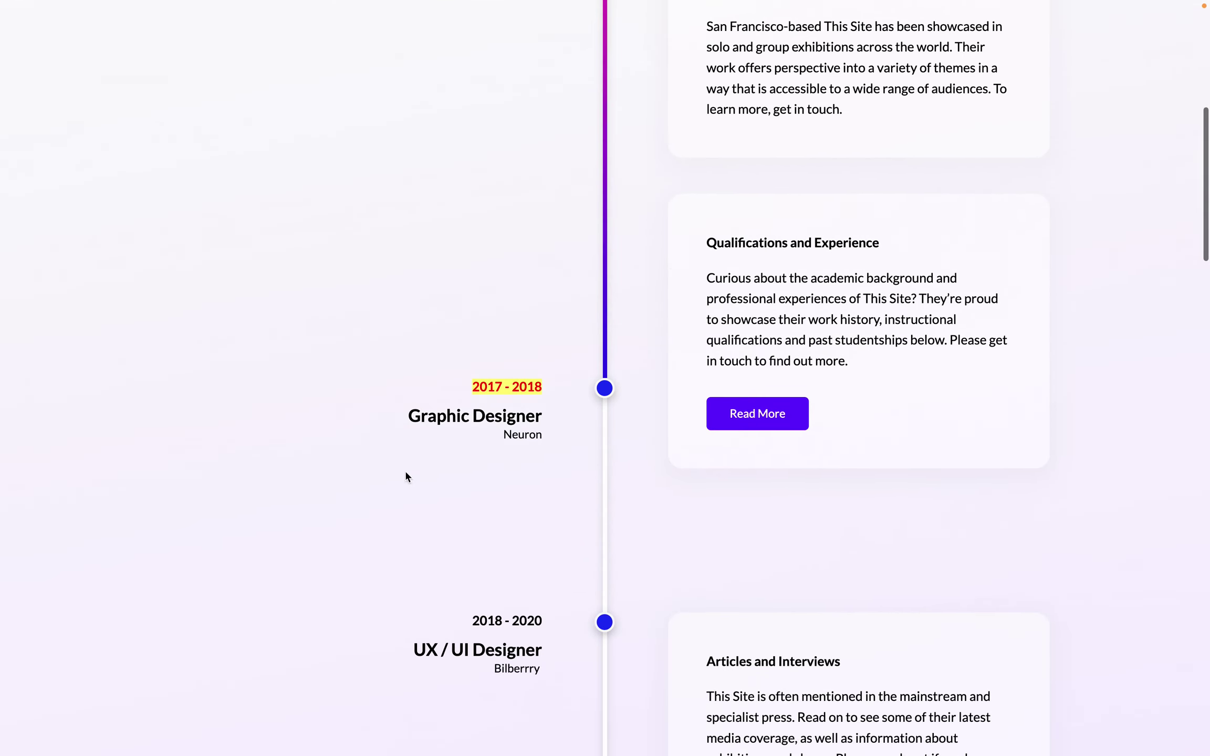
pyautogui.scroll(12, 646, 485)
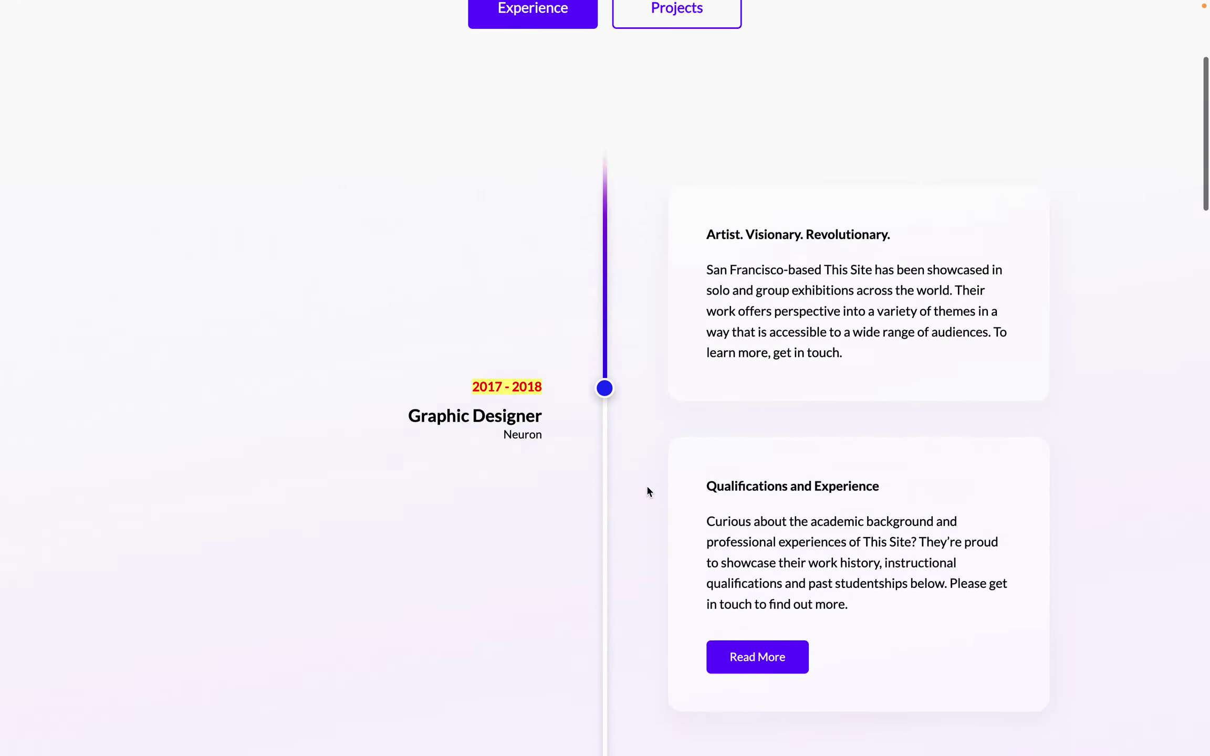
pyautogui.scroll(-11, 647, 485)
pyautogui.scroll(-3, 646, 488)
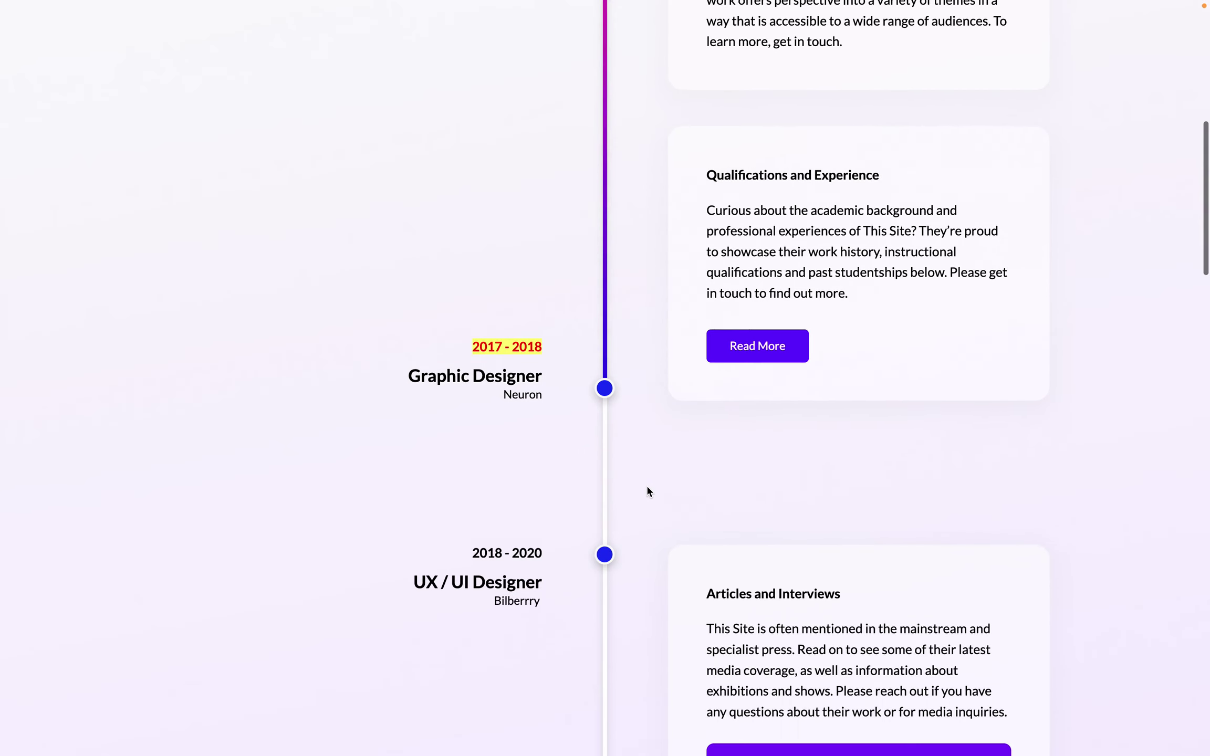
pyautogui.scroll(10, 647, 487)
pyautogui.scroll(-8, 646, 488)
pyautogui.scroll(8, 646, 485)
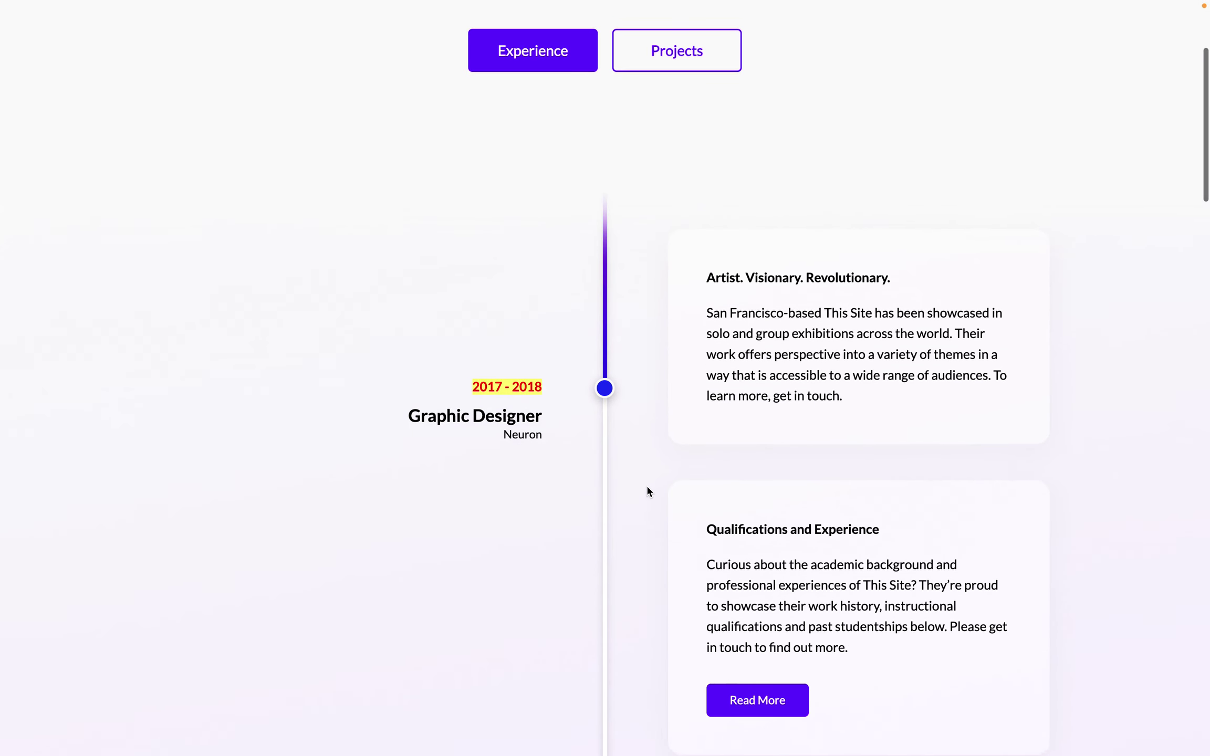
pyautogui.scroll(-11, 670, 255)
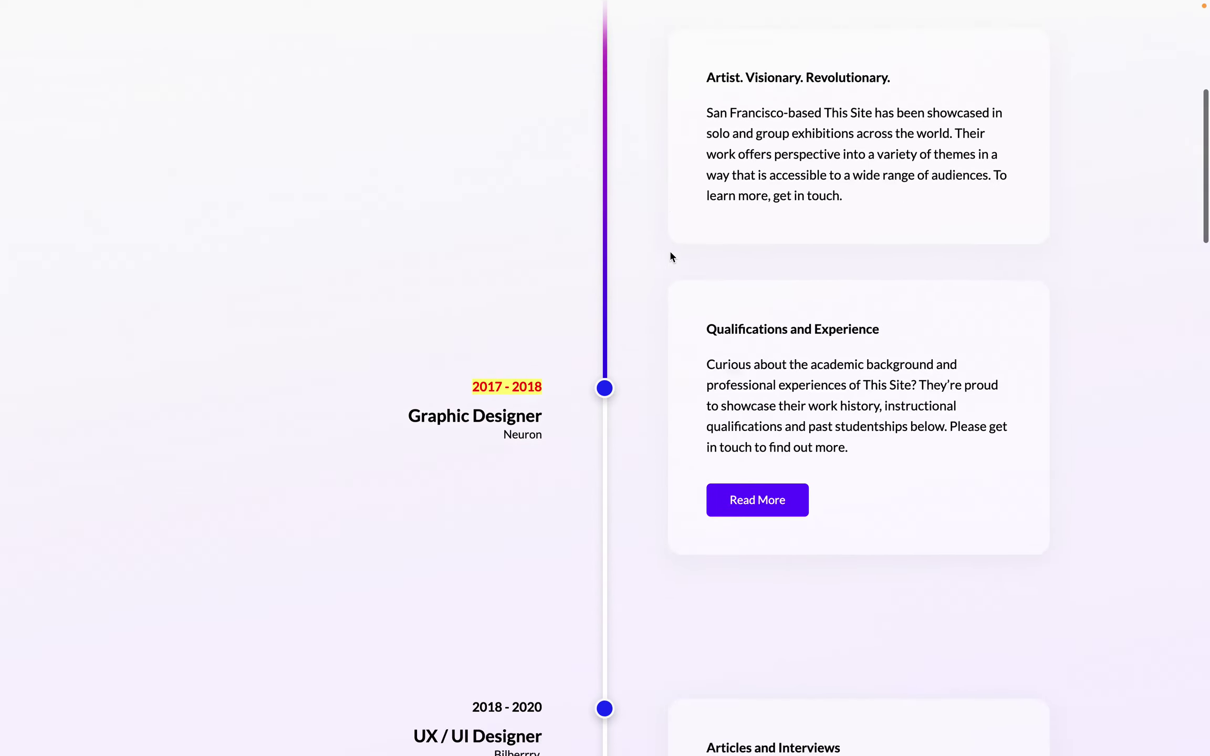
pyautogui.scroll(1, 670, 255)
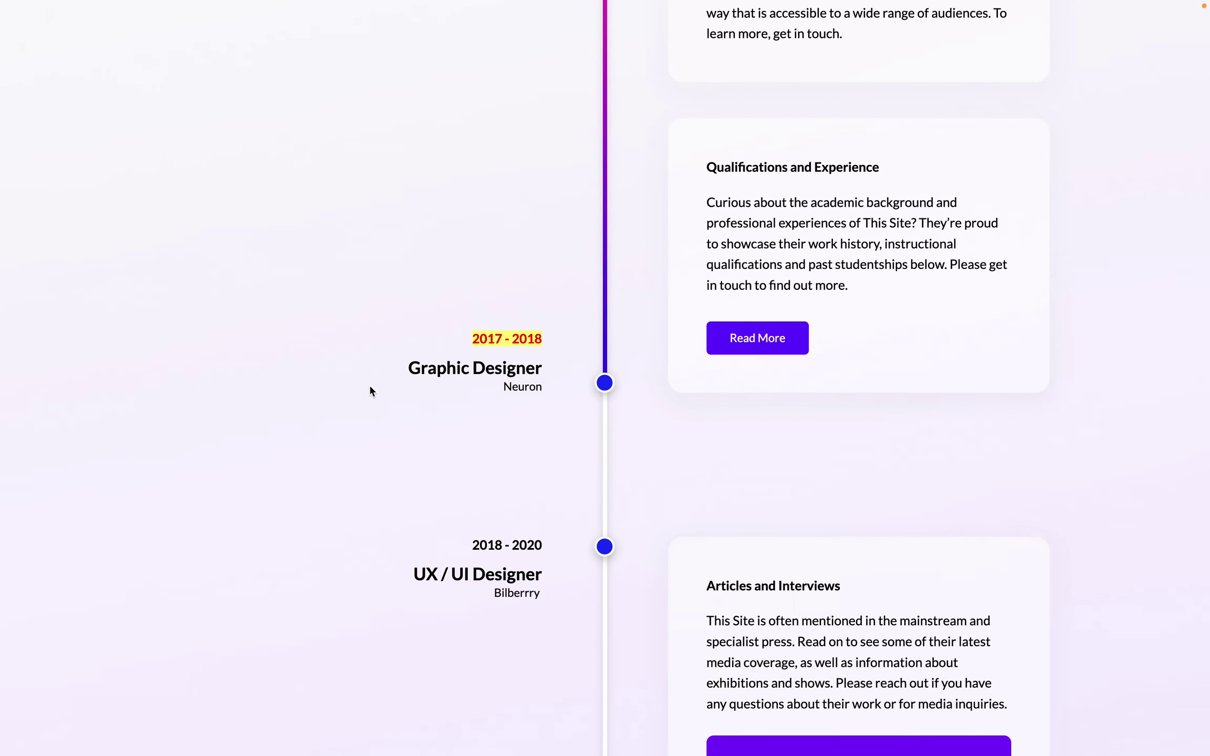
# Examine the handover from the 2017 - 2018 period to the 2018 - 2020 UX / UI Designer period on the finished page
pyautogui.scroll(-5, 655, 297)
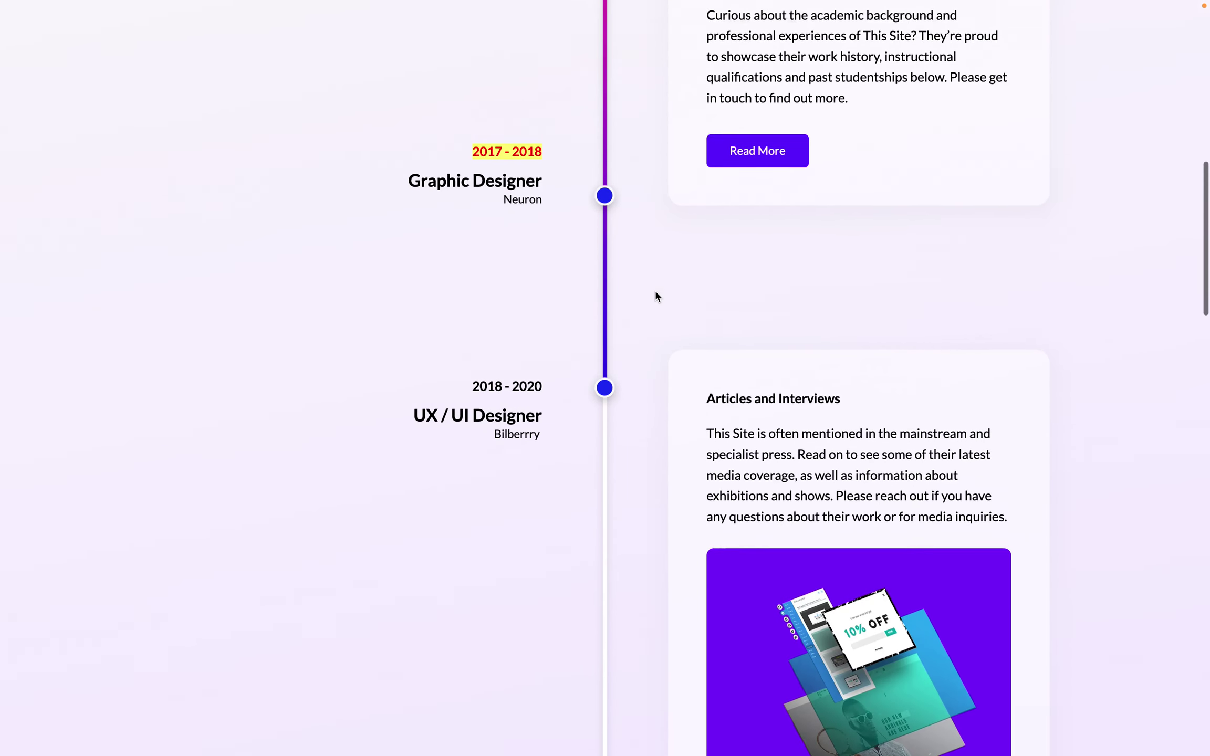
pyautogui.scroll(4, 655, 291)
pyautogui.scroll(-2, 655, 292)
pyautogui.scroll(2, 655, 292)
pyautogui.scroll(-3, 655, 291)
pyautogui.scroll(-2, 655, 295)
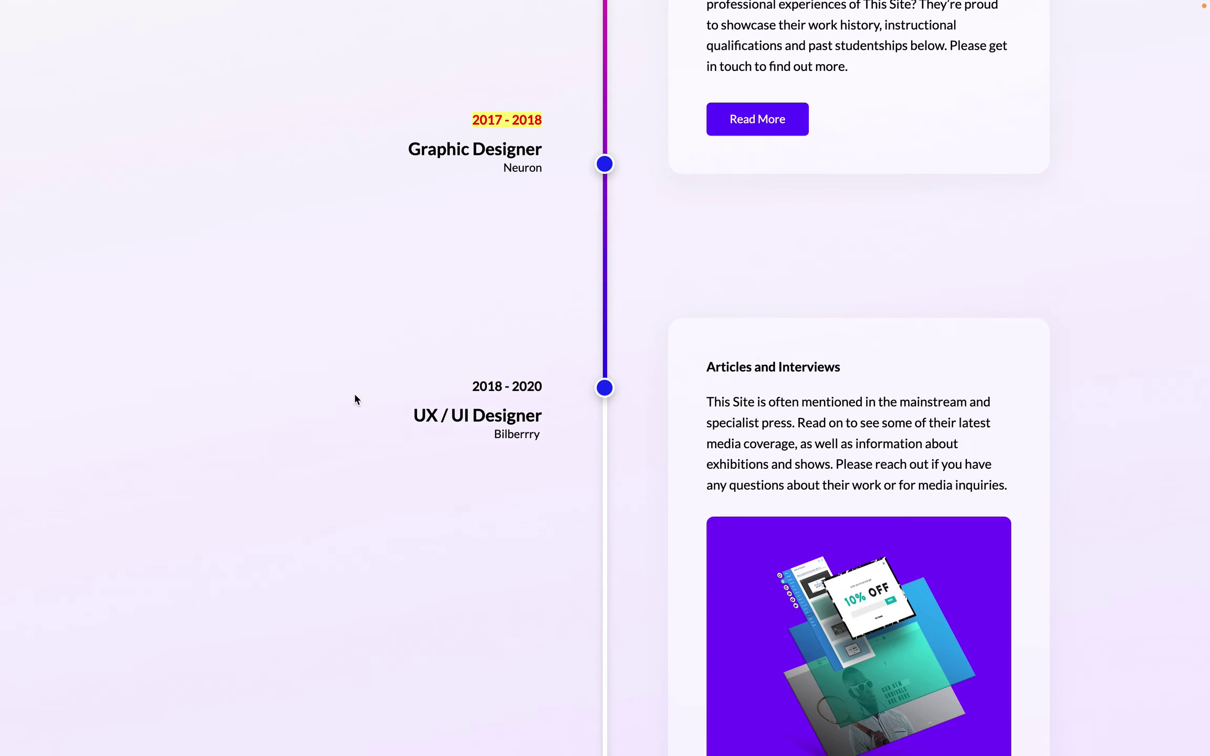
pyautogui.scroll(-3, 588, 380)
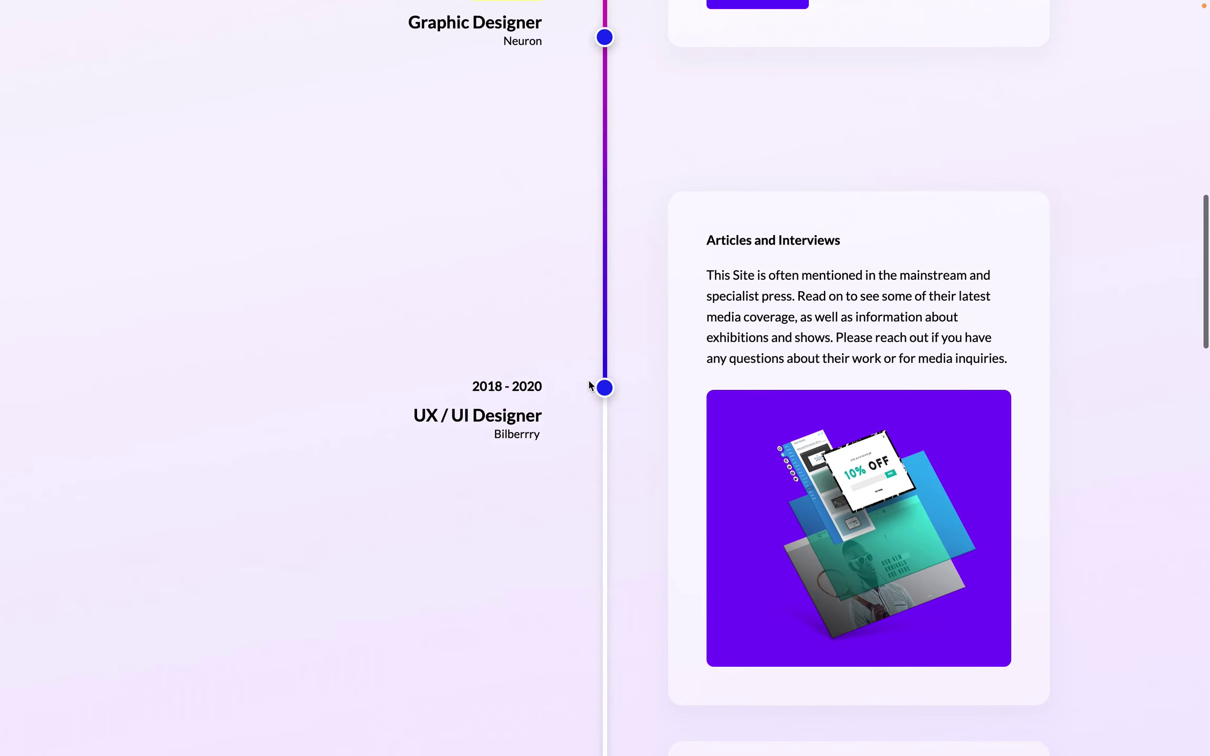
pyautogui.scroll(-4, 488, 400)
pyautogui.scroll(5, 487, 398)
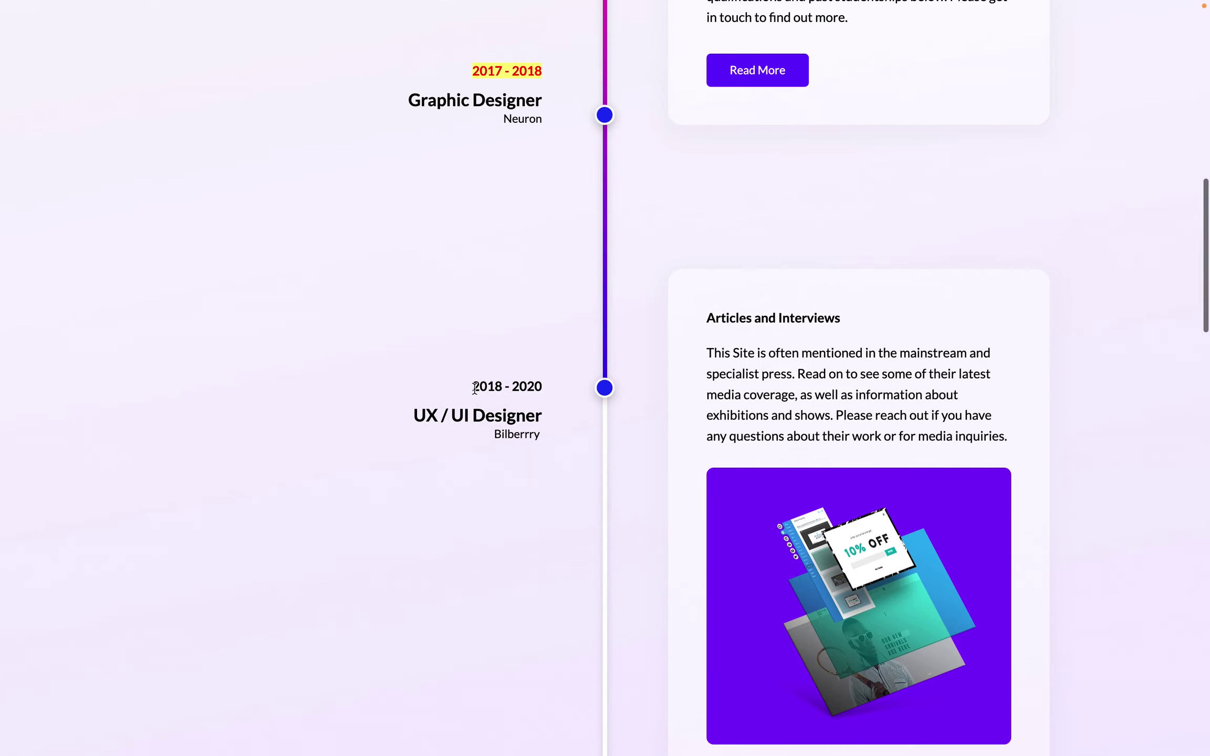
pyautogui.scroll(3, 639, 385)
pyautogui.scroll(-1, 638, 380)
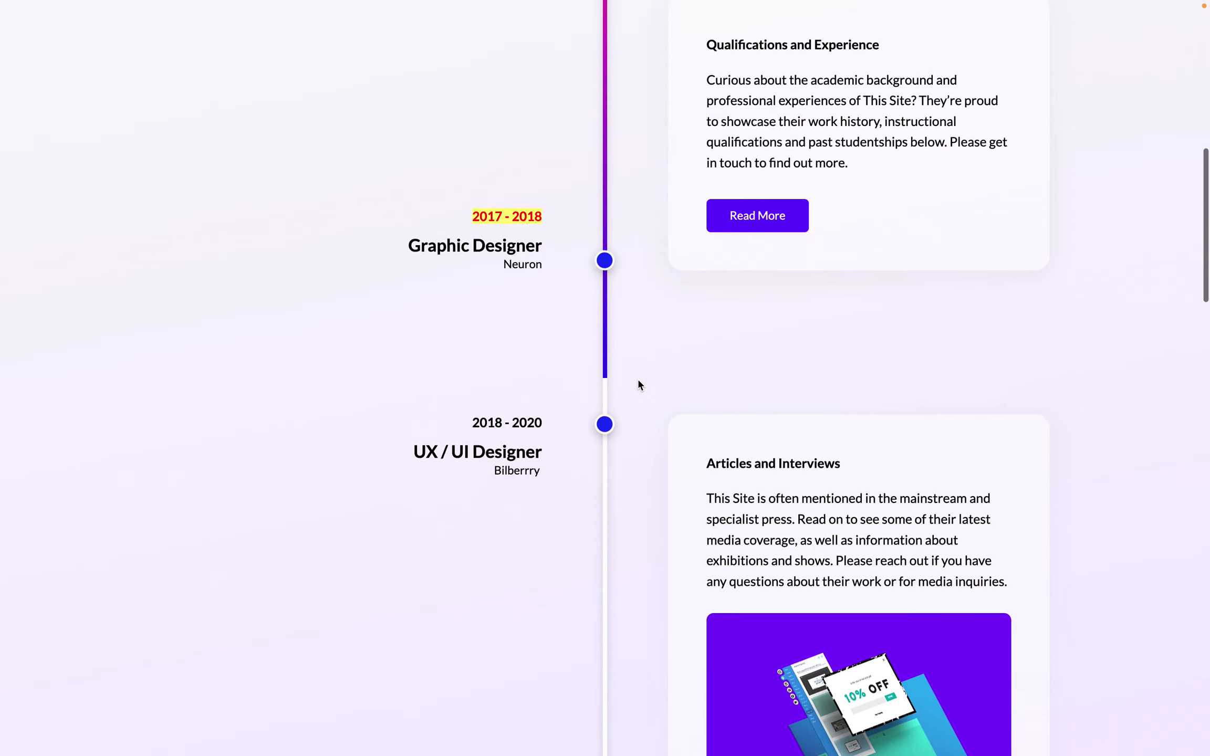
# Inspect the grid rows and gaps of the finished timeline section in desktop view with the browser's developer tools, closing them at the end
pyautogui.press('alt+super+i')
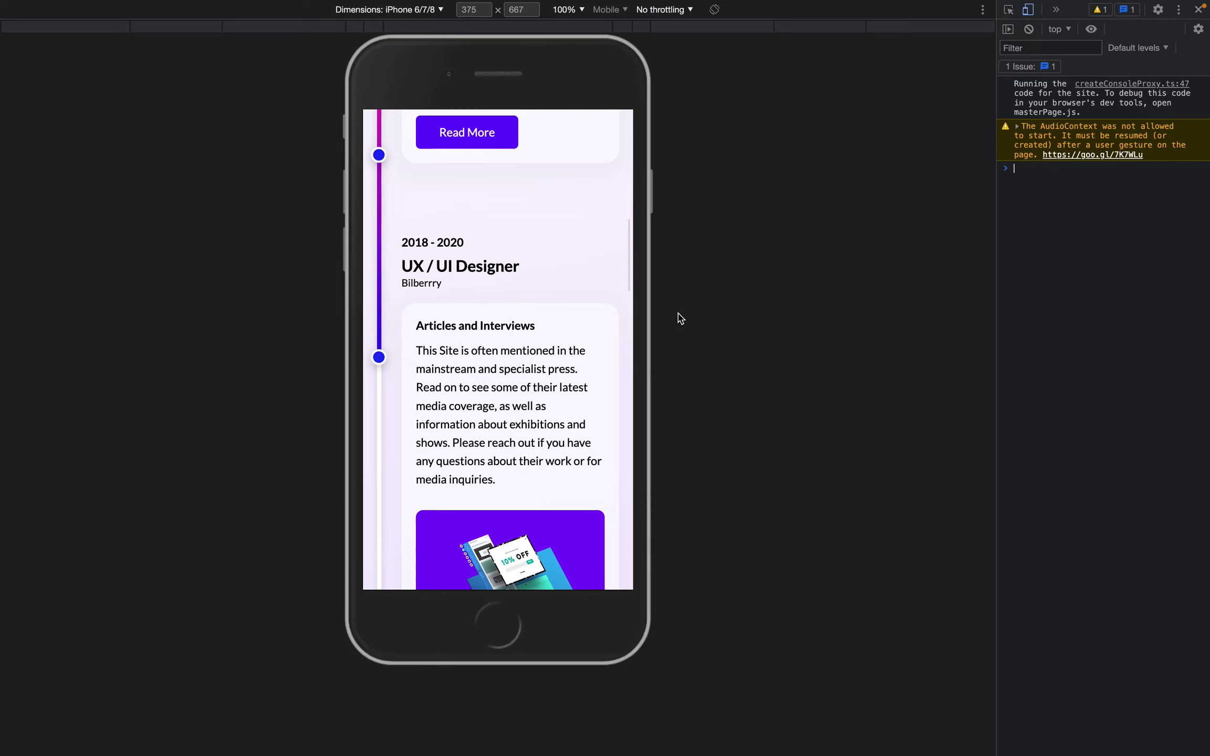
pyautogui.click(1029, 11)
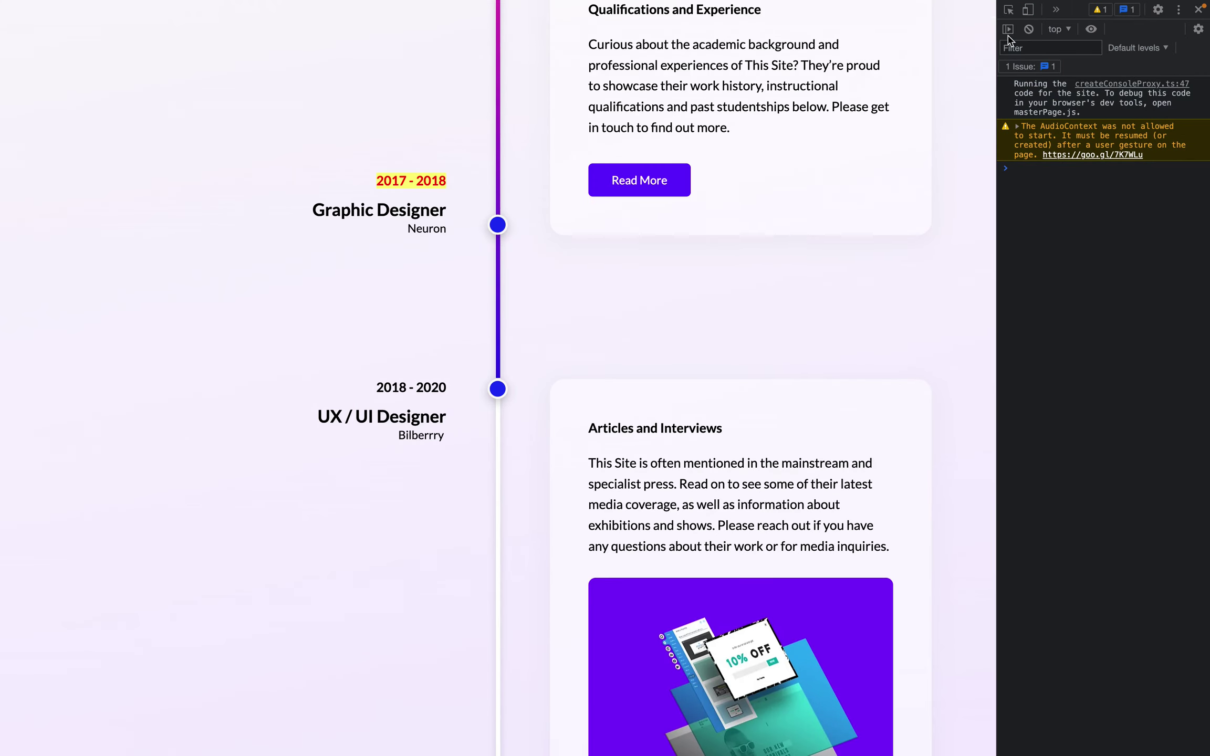
pyautogui.press('super+shift+c')
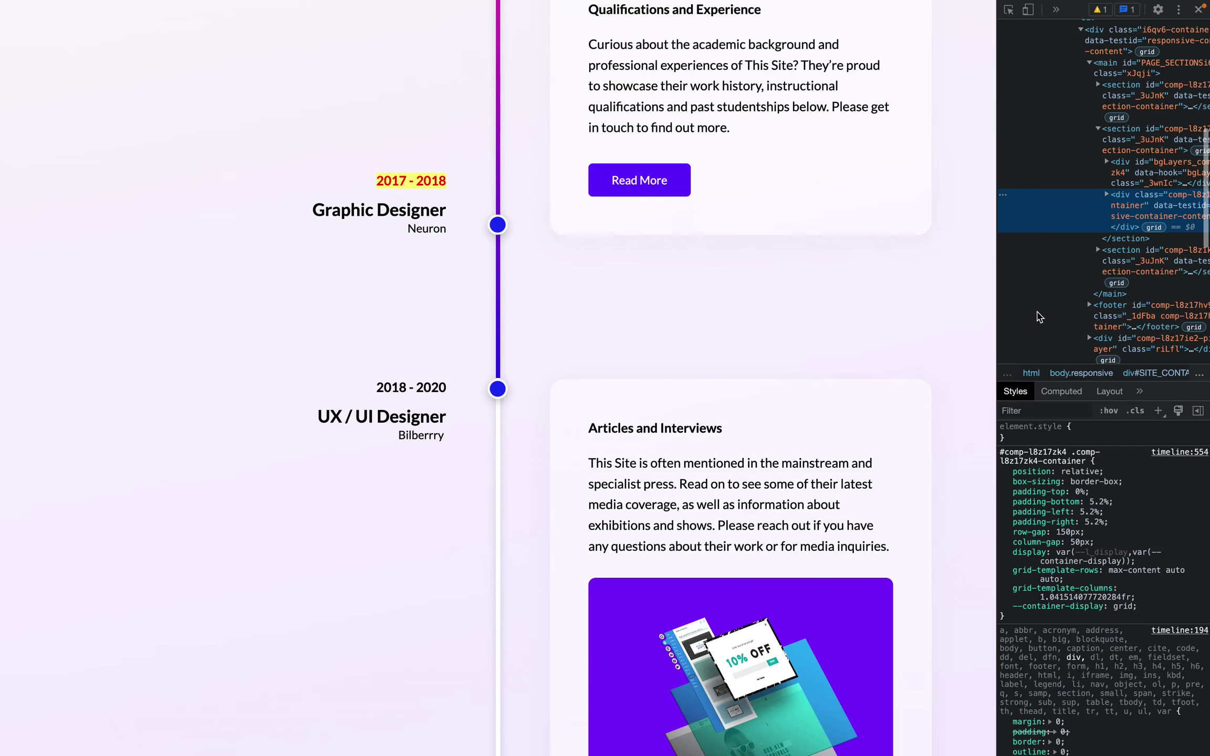
pyautogui.scroll(10, 894, 423)
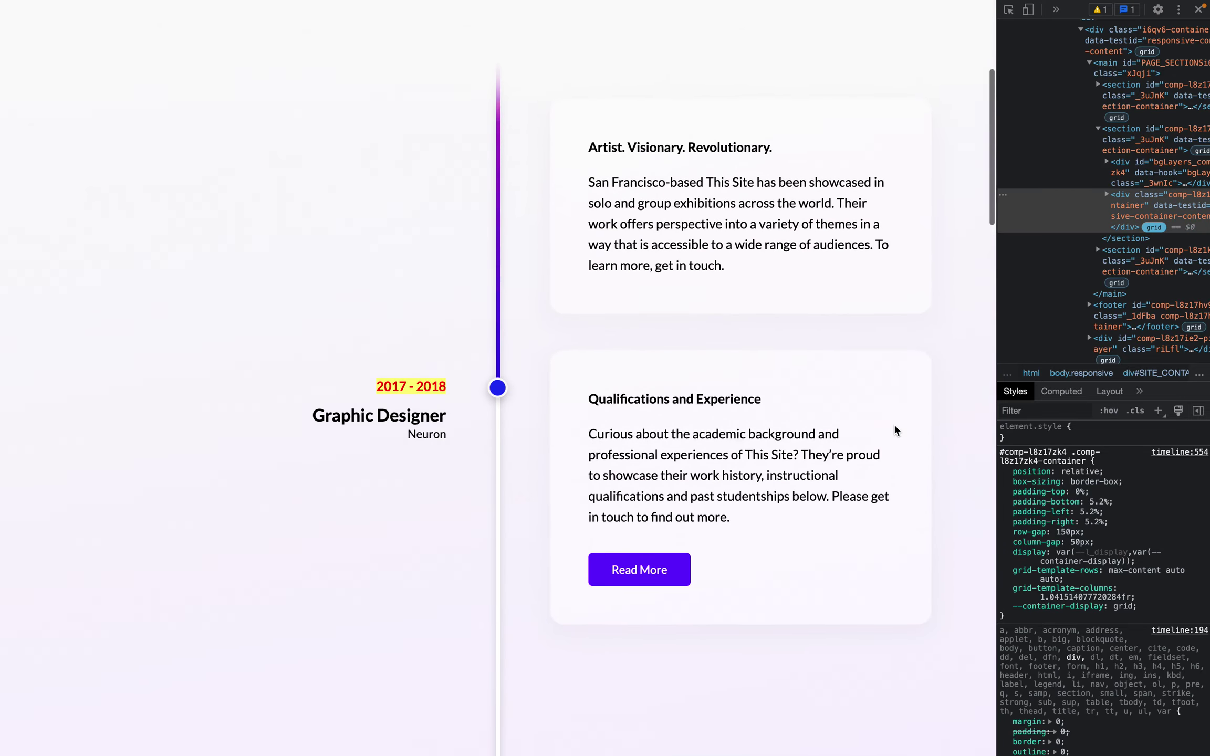
pyautogui.scroll(-4, 721, 232)
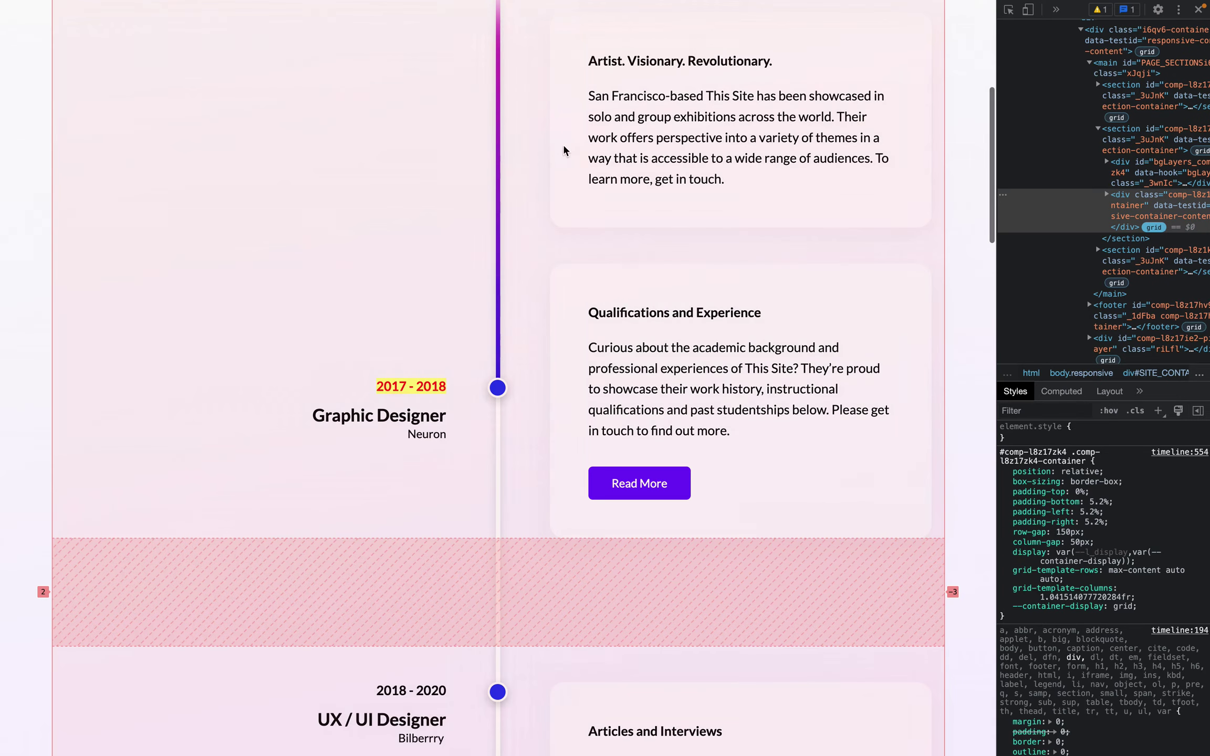
pyautogui.scroll(-6, 636, 365)
pyautogui.scroll(-9, 386, 561)
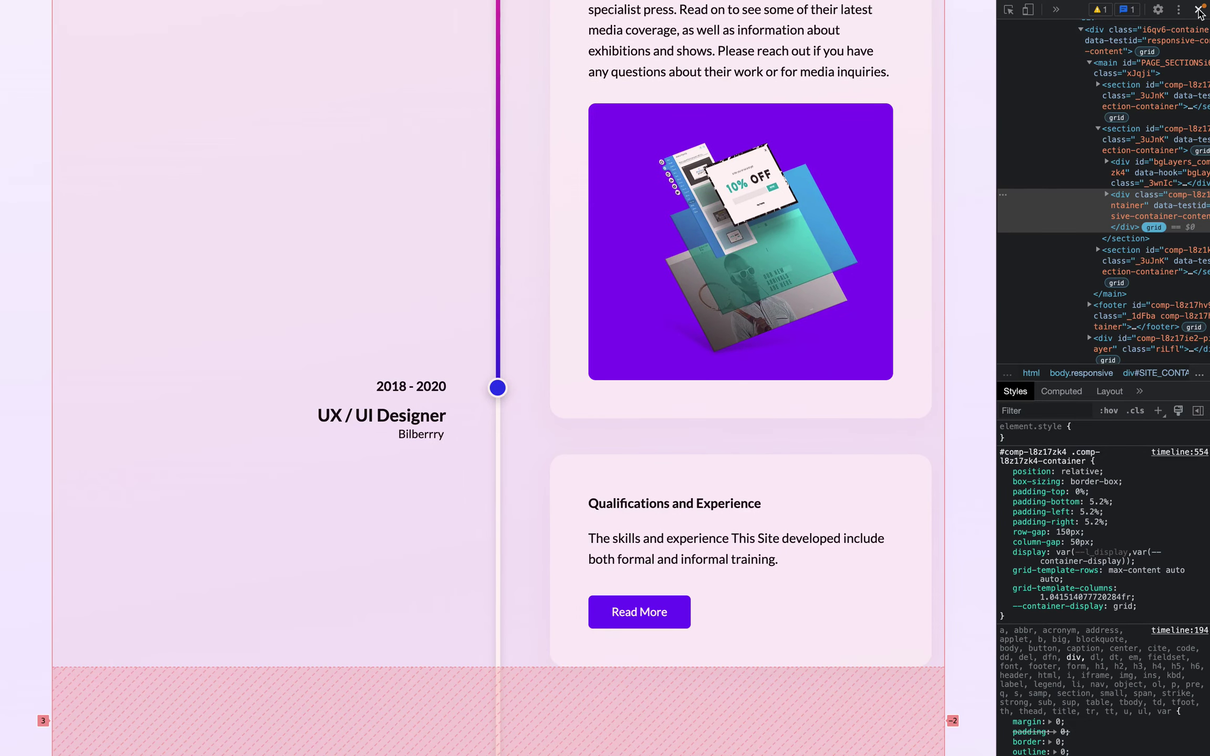
pyautogui.click(1198, 9)
pyautogui.scroll(10, 794, 397)
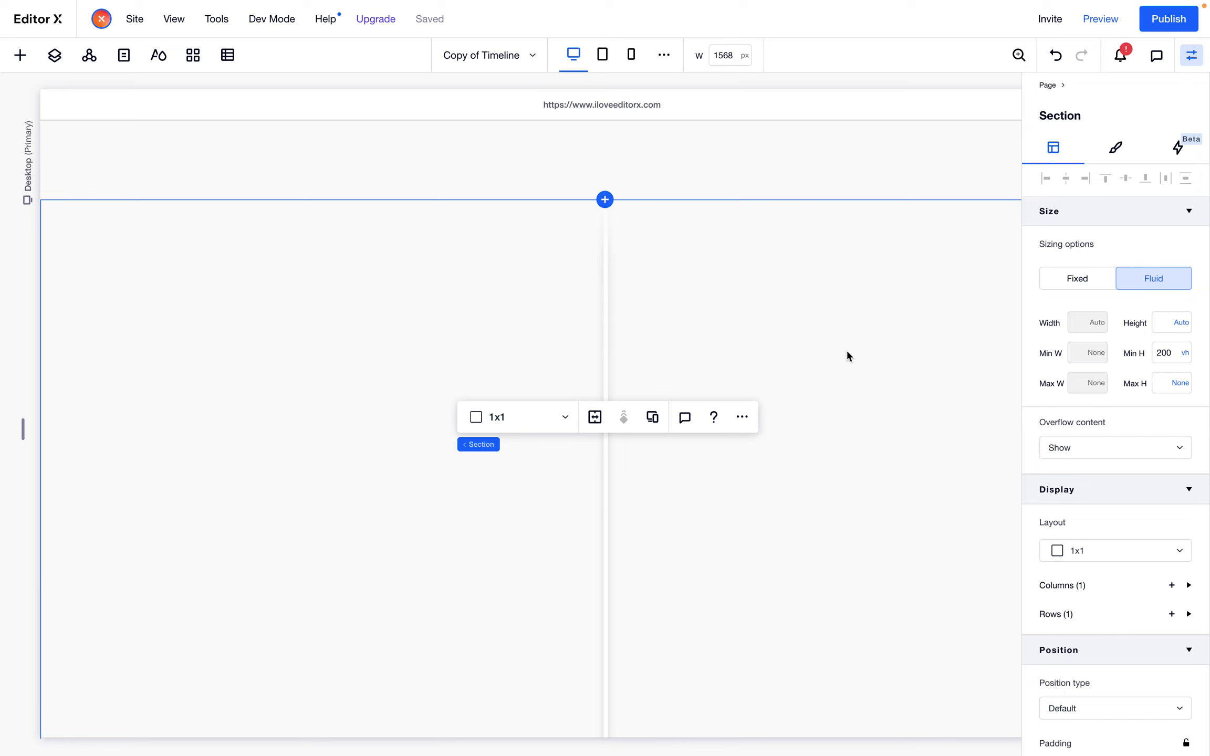
# Return to the Editor X page and apply a 1x3 grid layout to the timeline section
pyautogui.click(846, 351)
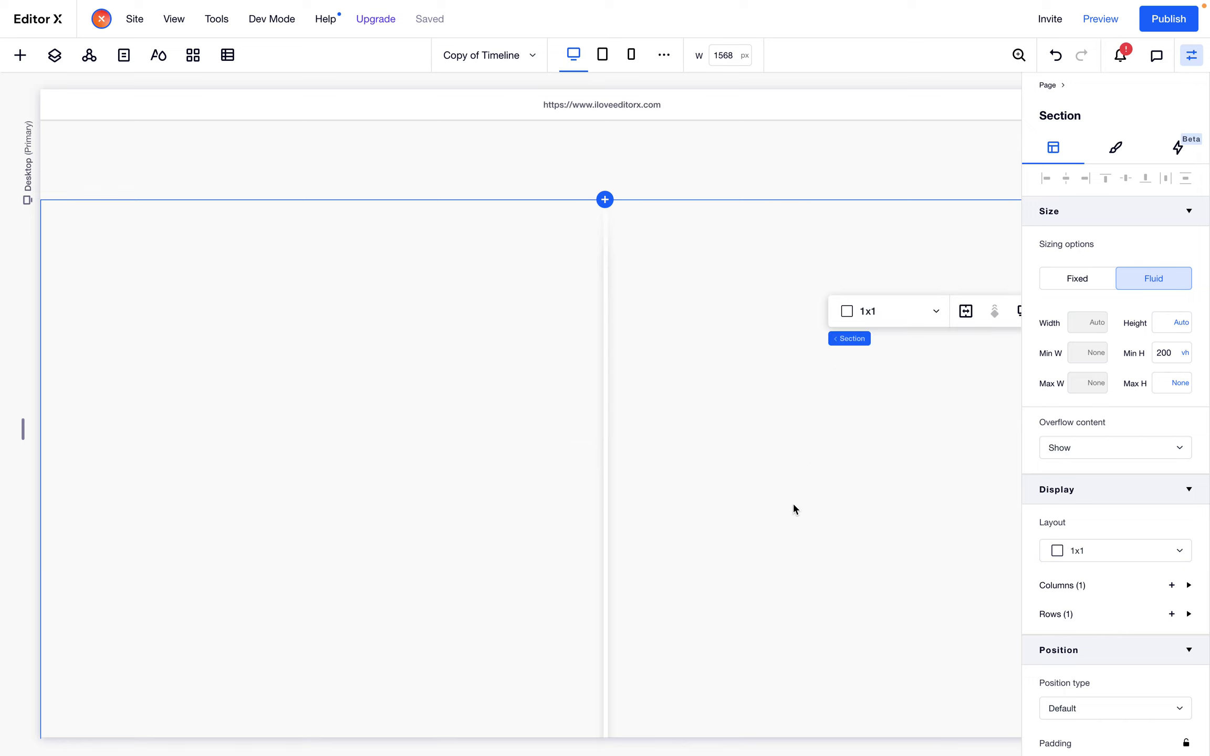
pyautogui.scroll(-2, 794, 505)
pyautogui.scroll(5, 793, 505)
pyautogui.hscroll(1, 788, 520)
pyautogui.hscroll(1, 783, 536)
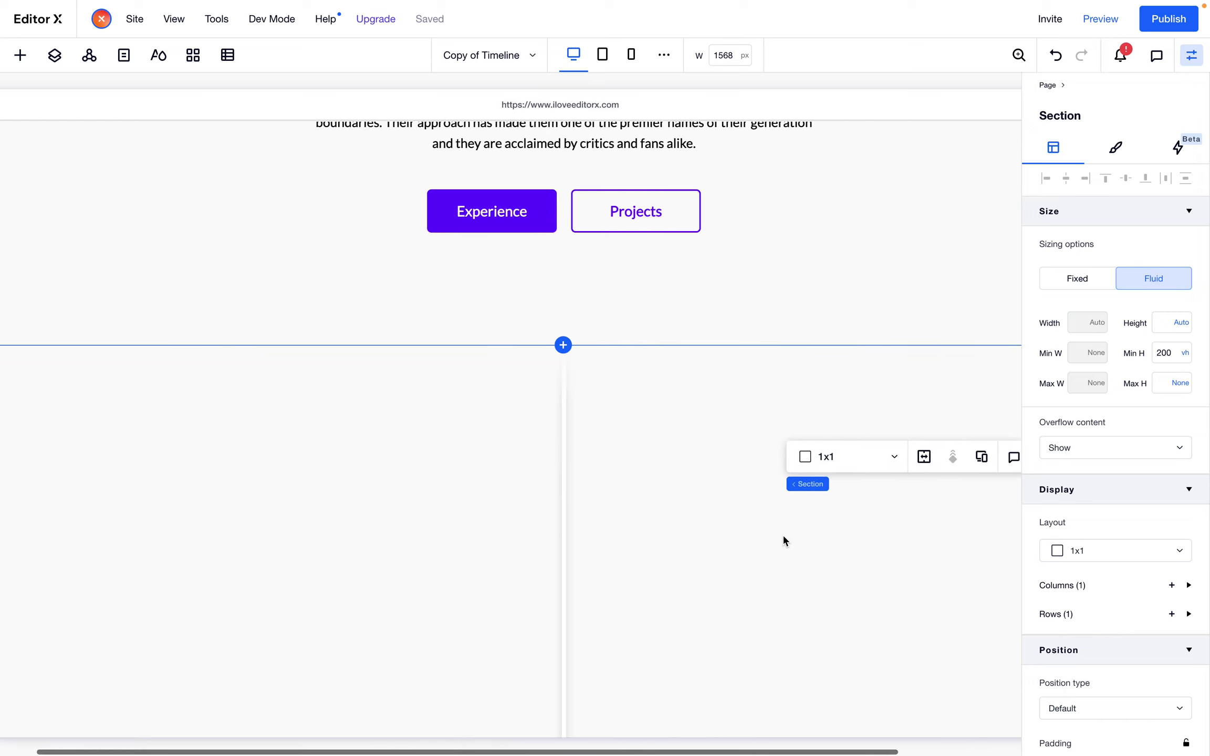
pyautogui.hscroll(-1, 783, 536)
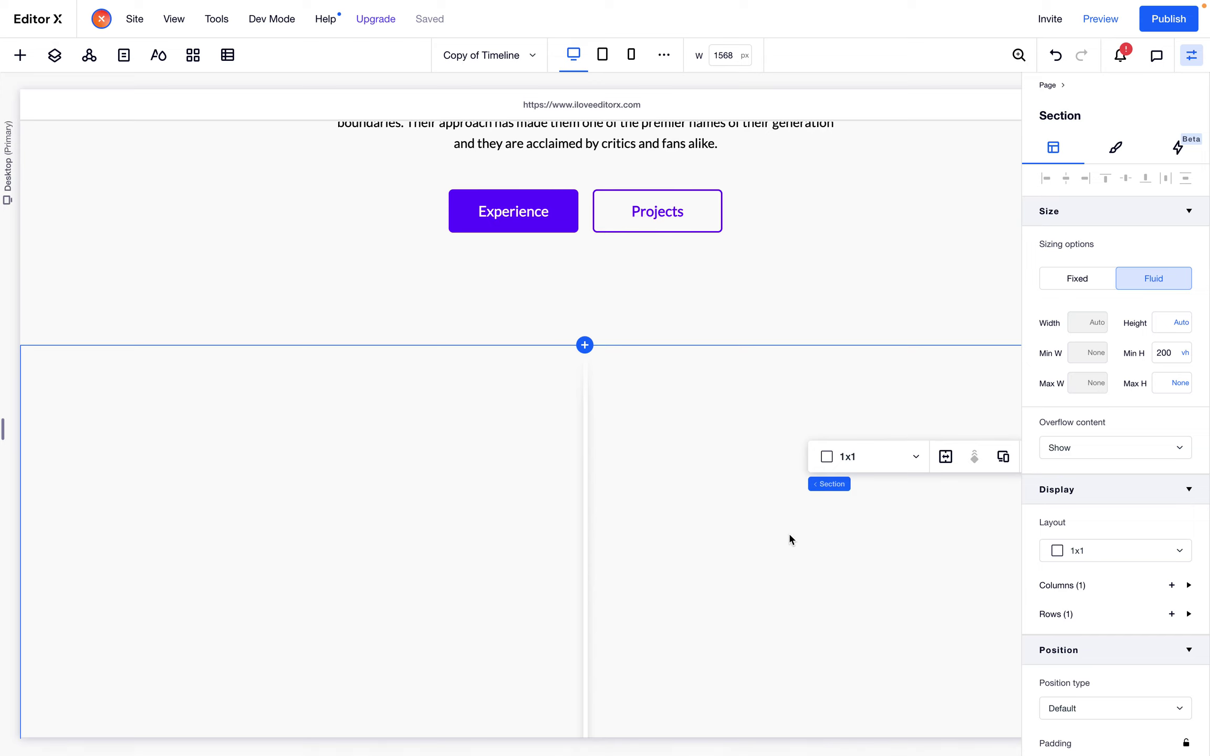
pyautogui.scroll(-1, 789, 536)
pyautogui.click(876, 402)
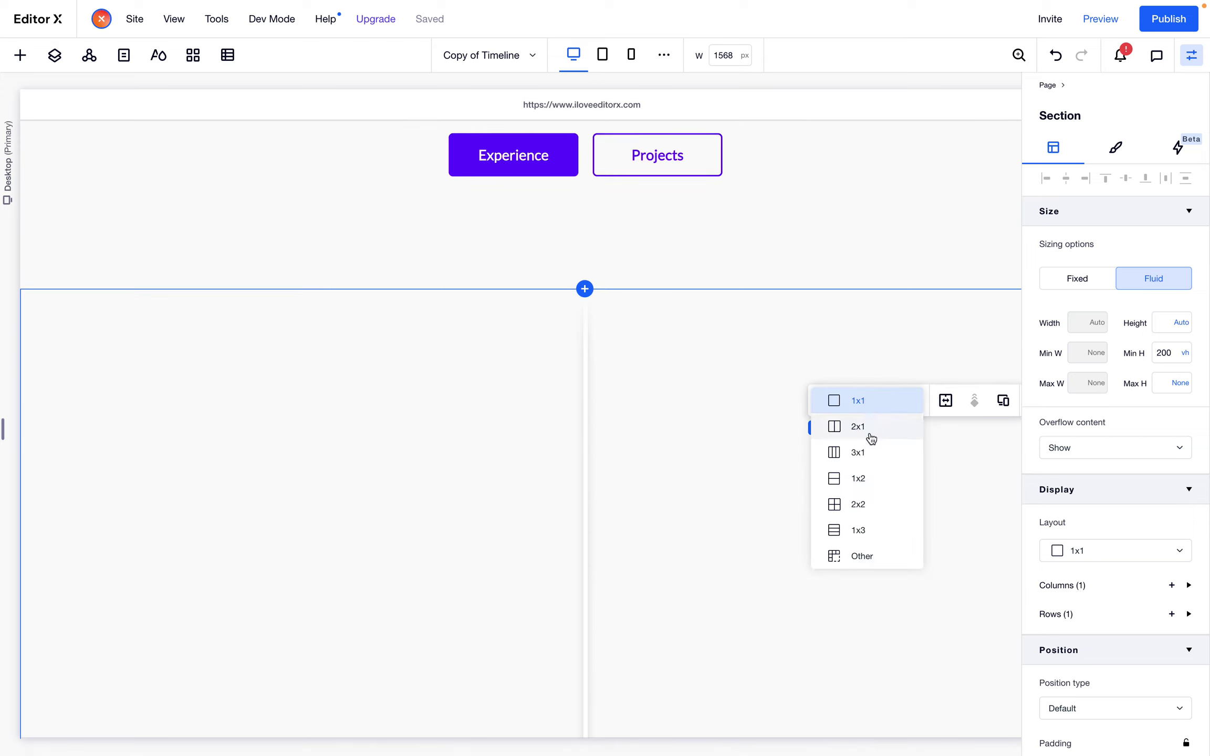
pyautogui.click(871, 535)
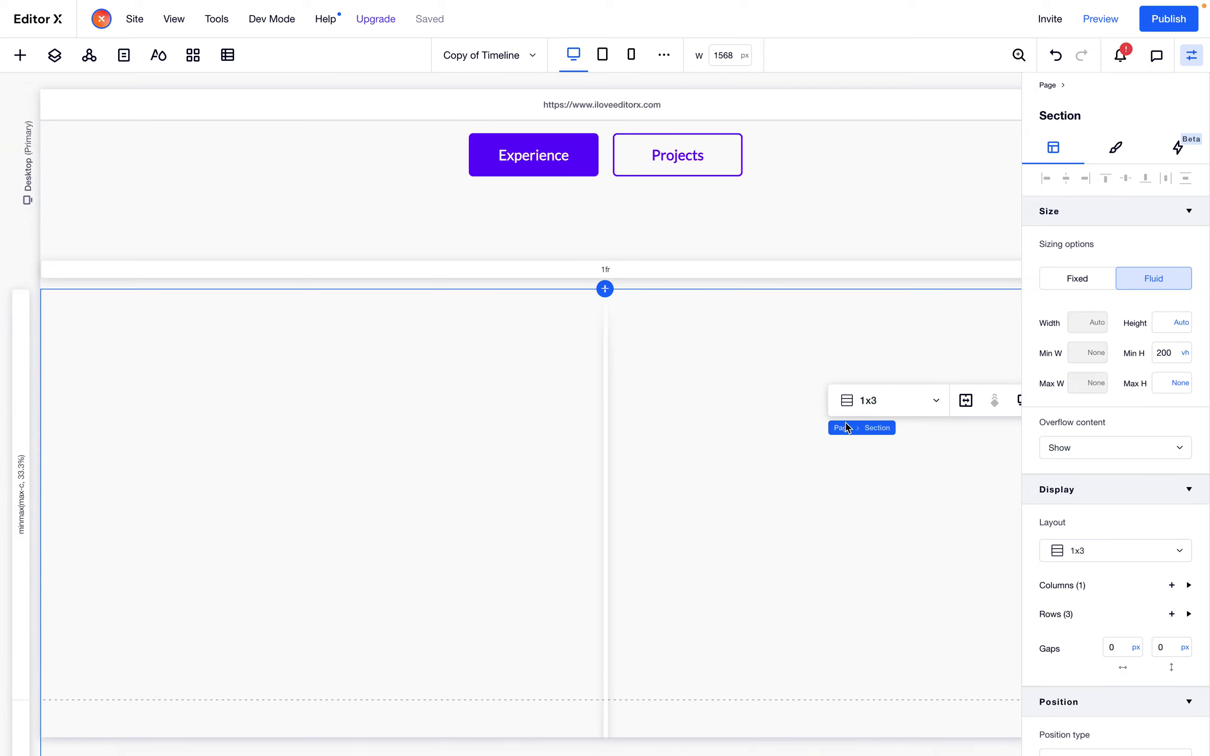
pyautogui.scroll(-2, 546, 433)
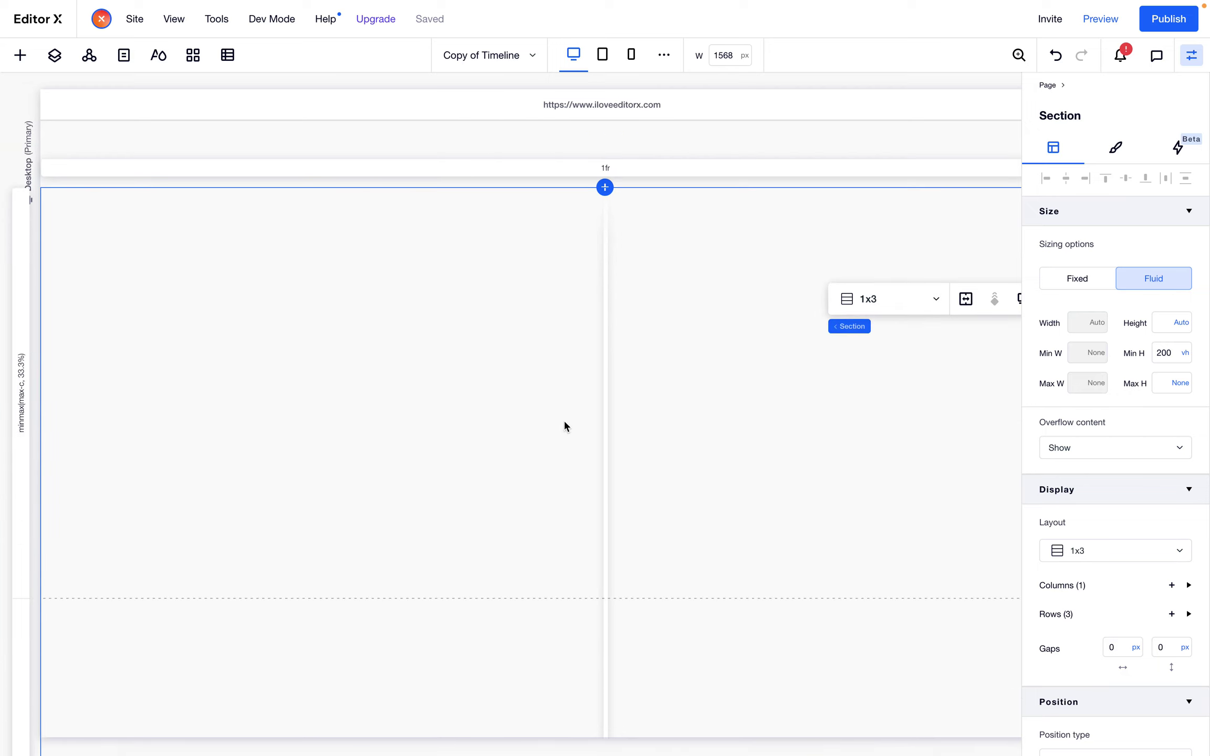
# Add a container from the quick-add elements to the first row of the timeline section
pyautogui.scroll(15, 727, 391)
pyautogui.scroll(-14, 728, 393)
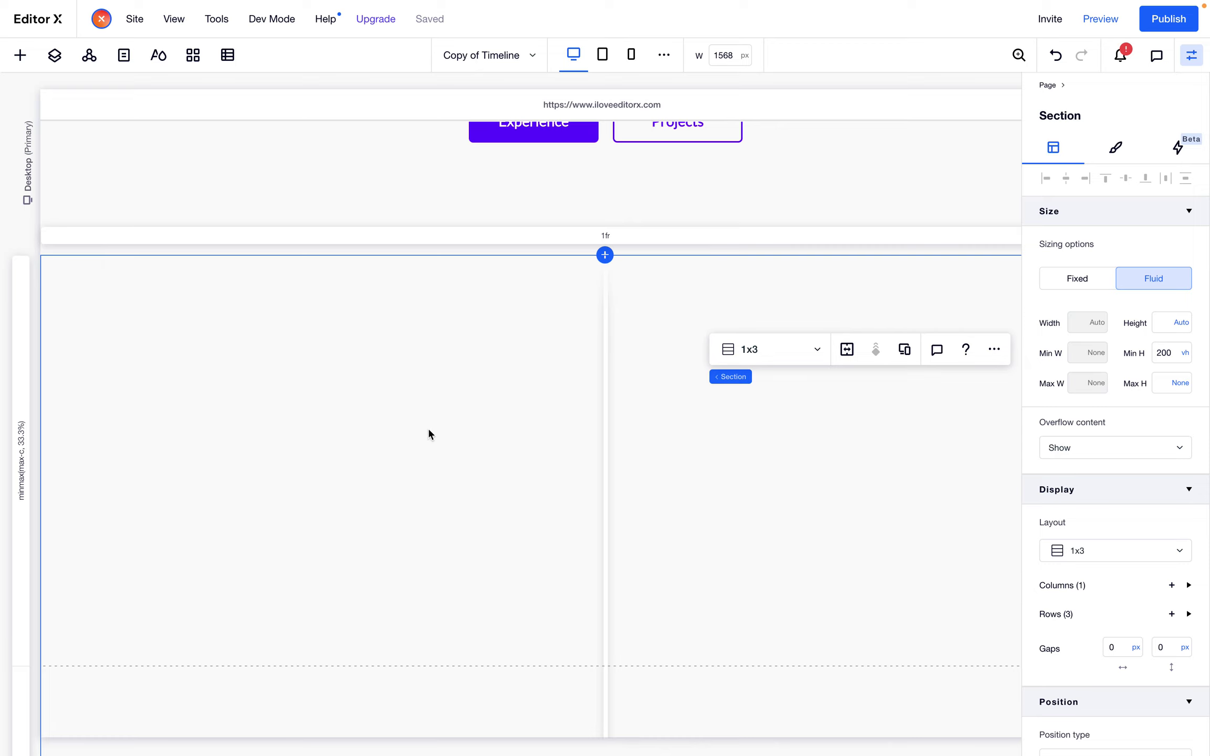
pyautogui.scroll(10, 562, 502)
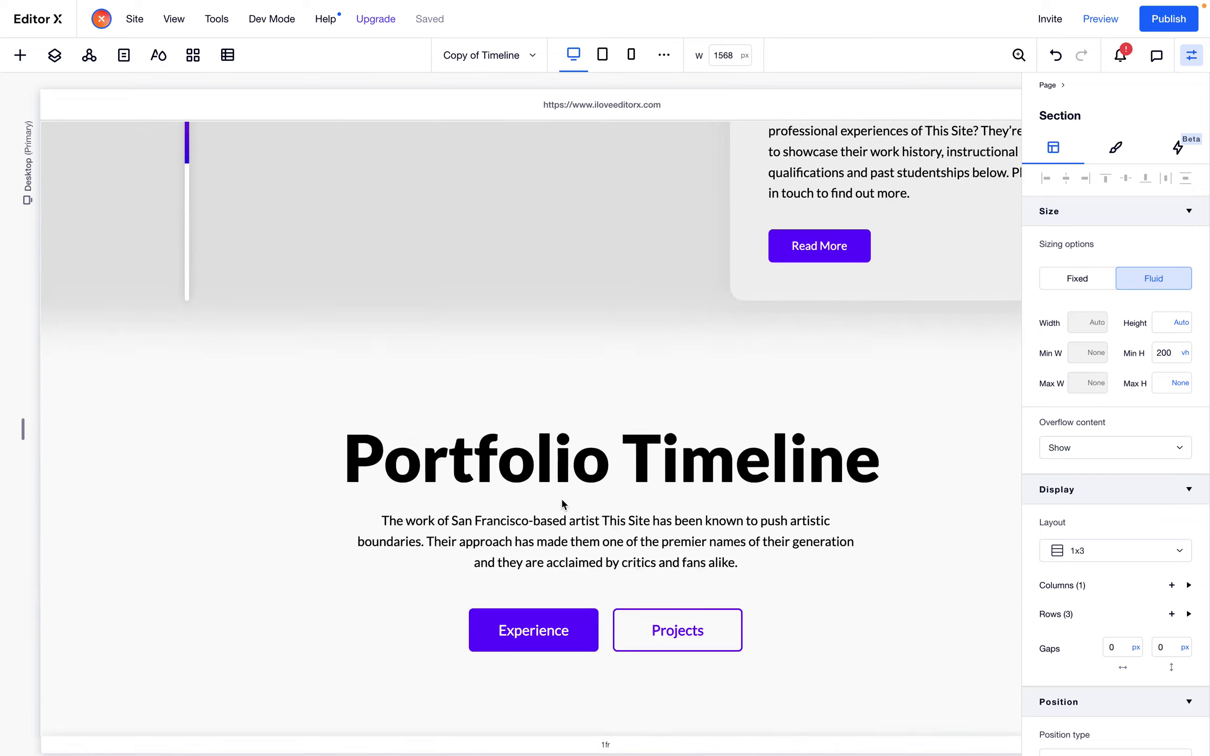
pyautogui.scroll(-8, 561, 504)
pyautogui.scroll(-3, 561, 504)
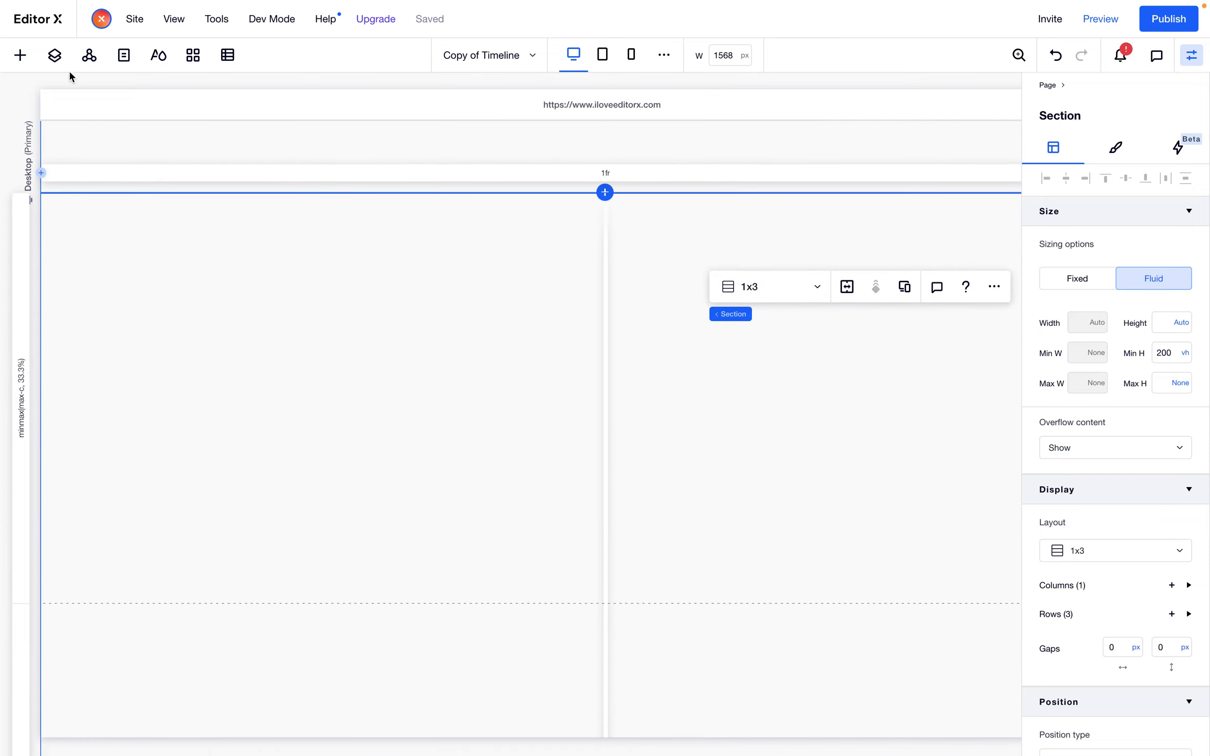
pyautogui.click(19, 56)
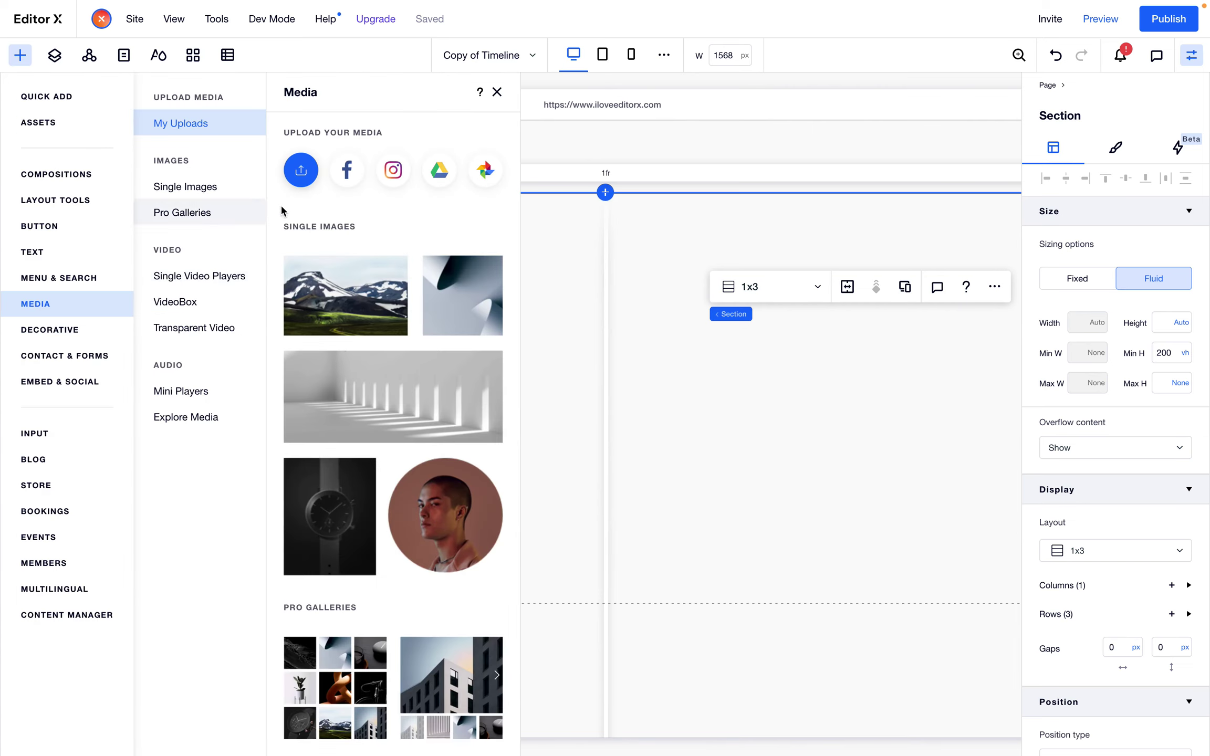
pyautogui.click(74, 100)
pyautogui.moveTo(338, 336); pyautogui.dragTo(560, 356)
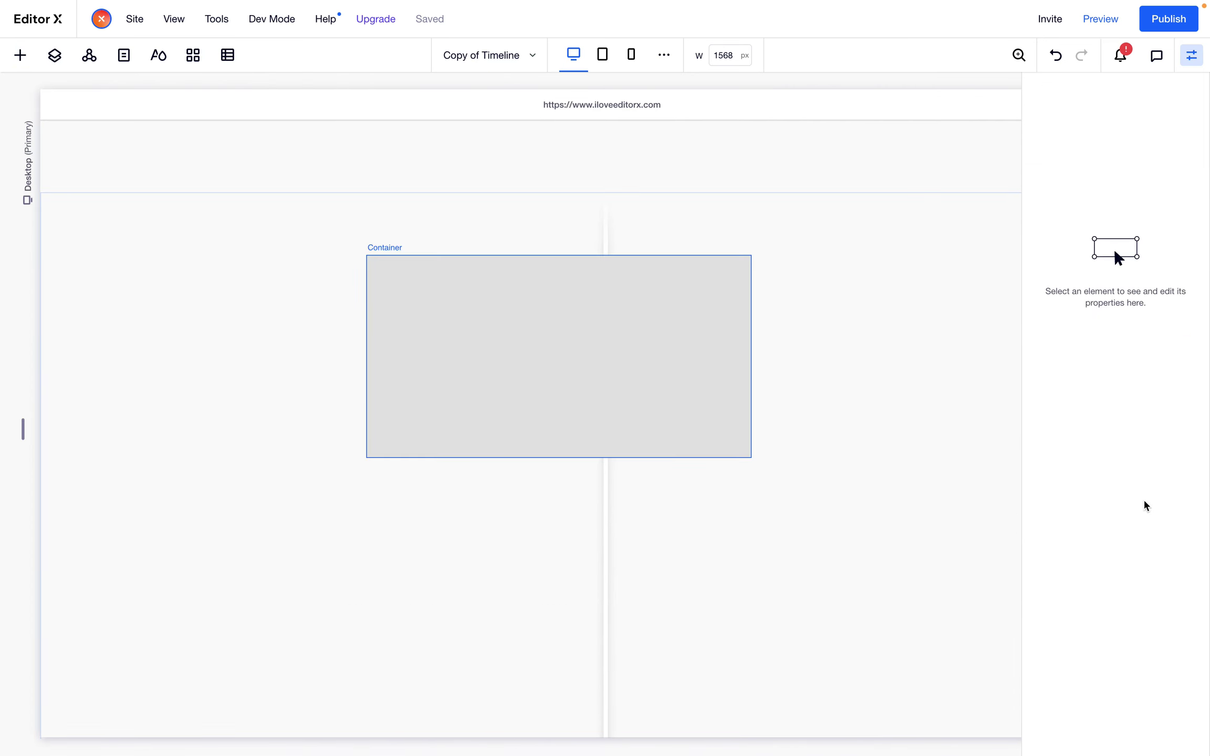
# Check the new container's location in the section's grid cells and stretch it to fill the first row
pyautogui.scroll(-2, 1145, 505)
pyautogui.moveTo(1123, 548)
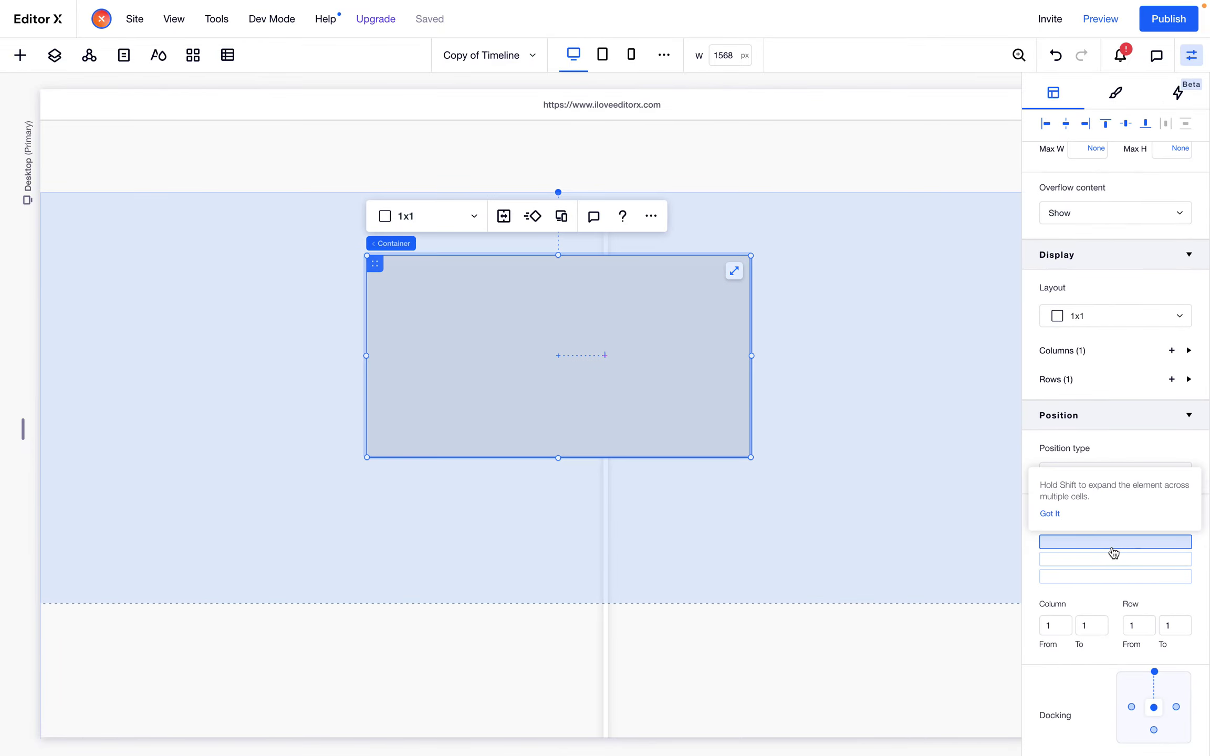
pyautogui.scroll(5, 1071, 305)
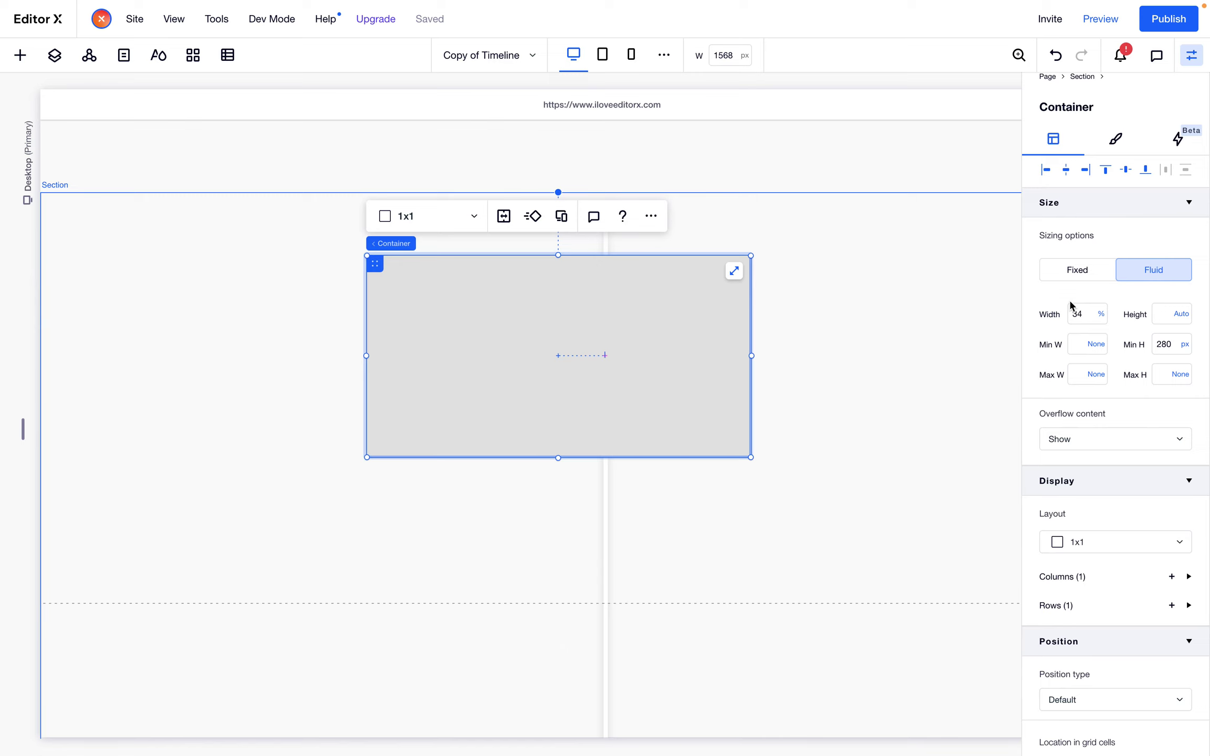
pyautogui.click(734, 271)
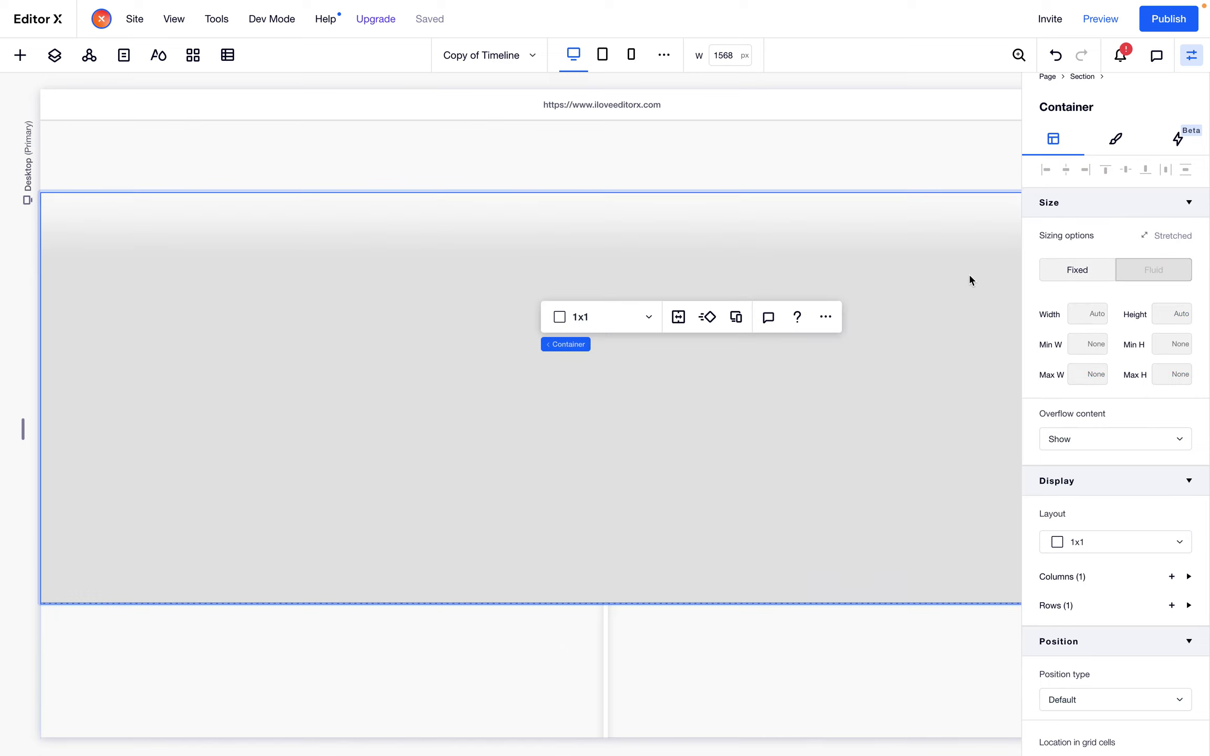
pyautogui.scroll(1, 916, 367)
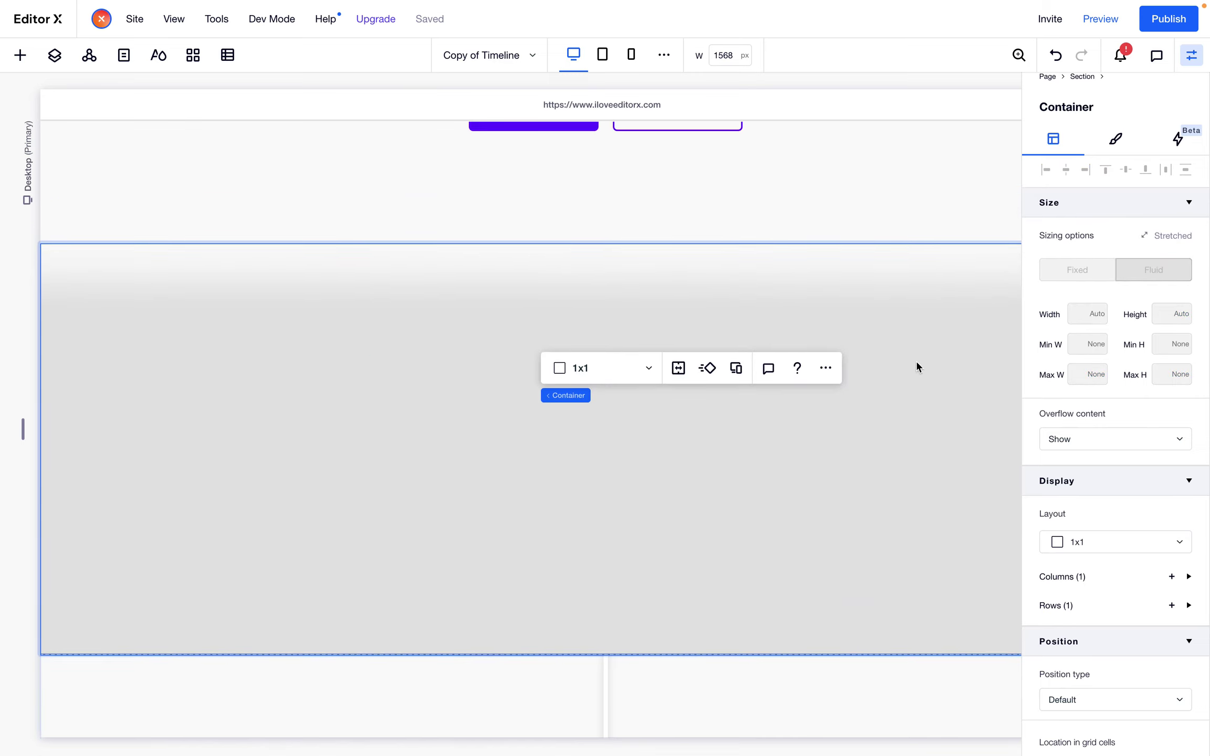
pyautogui.scroll(1, 826, 265)
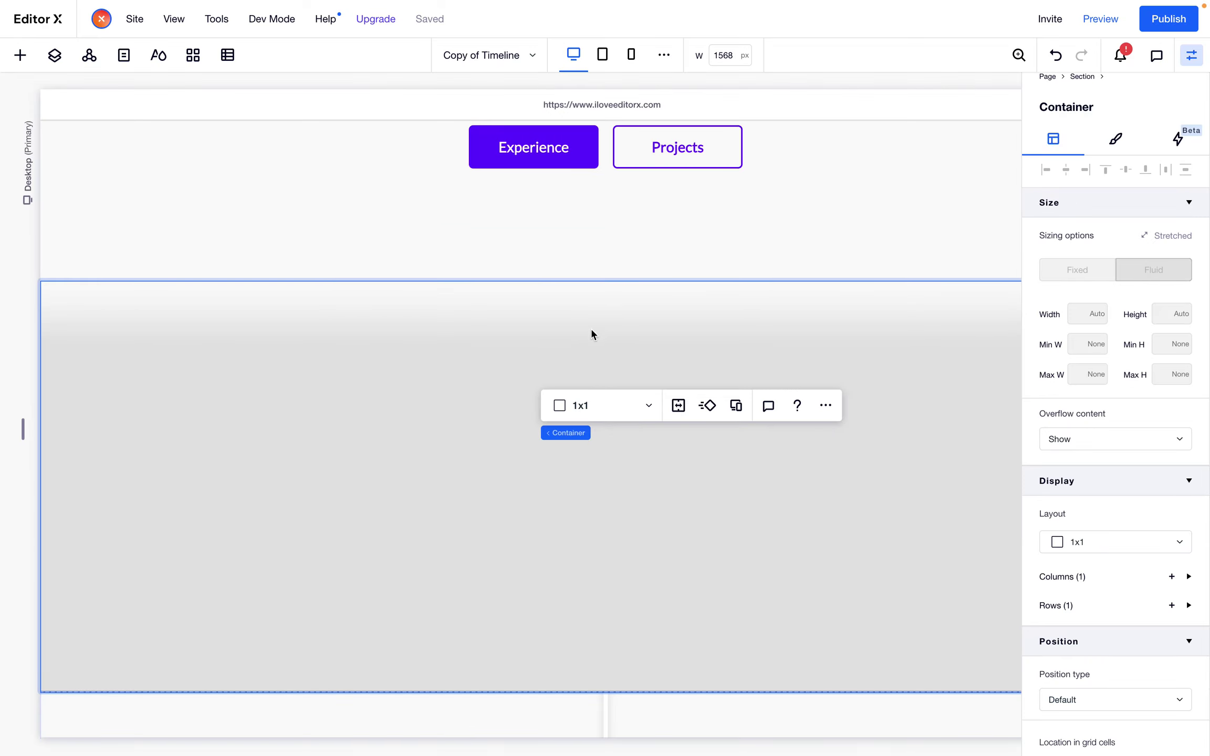
# Try the purple #6200FF as the shadow color of the Portfolio Timeline header container and restore the original color
pyautogui.scroll(3, 529, 240)
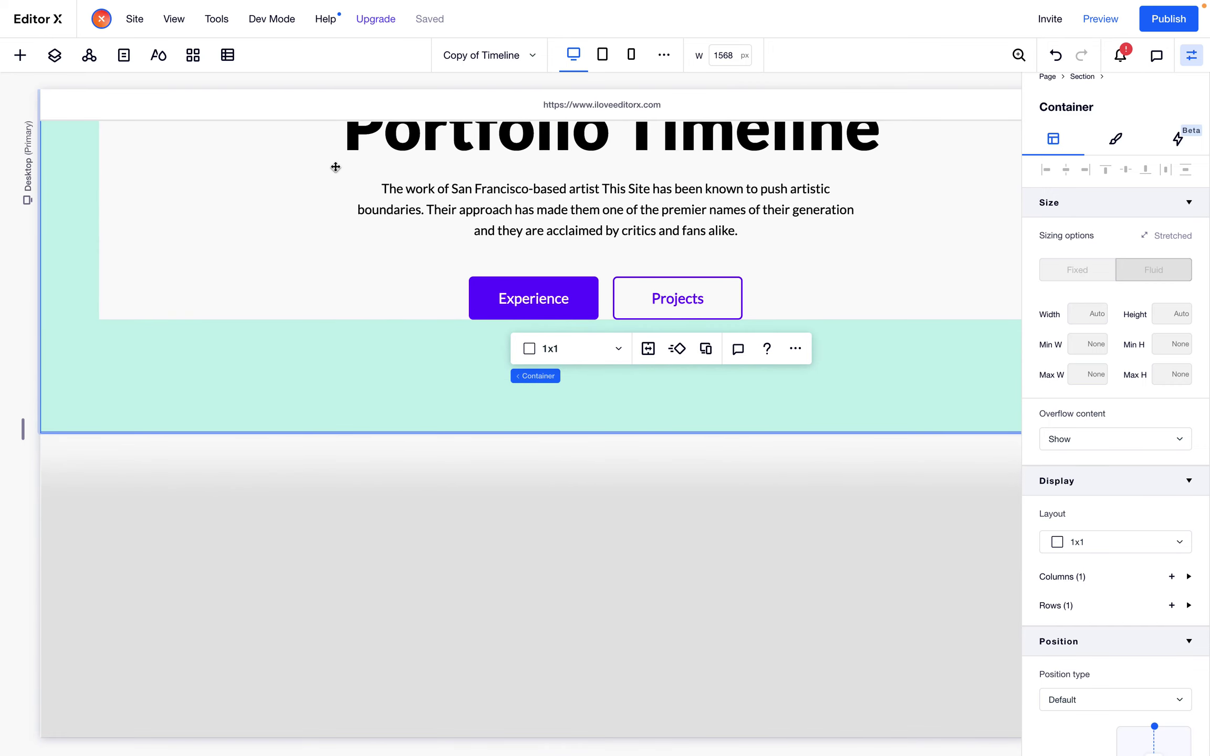
pyautogui.click(1115, 140)
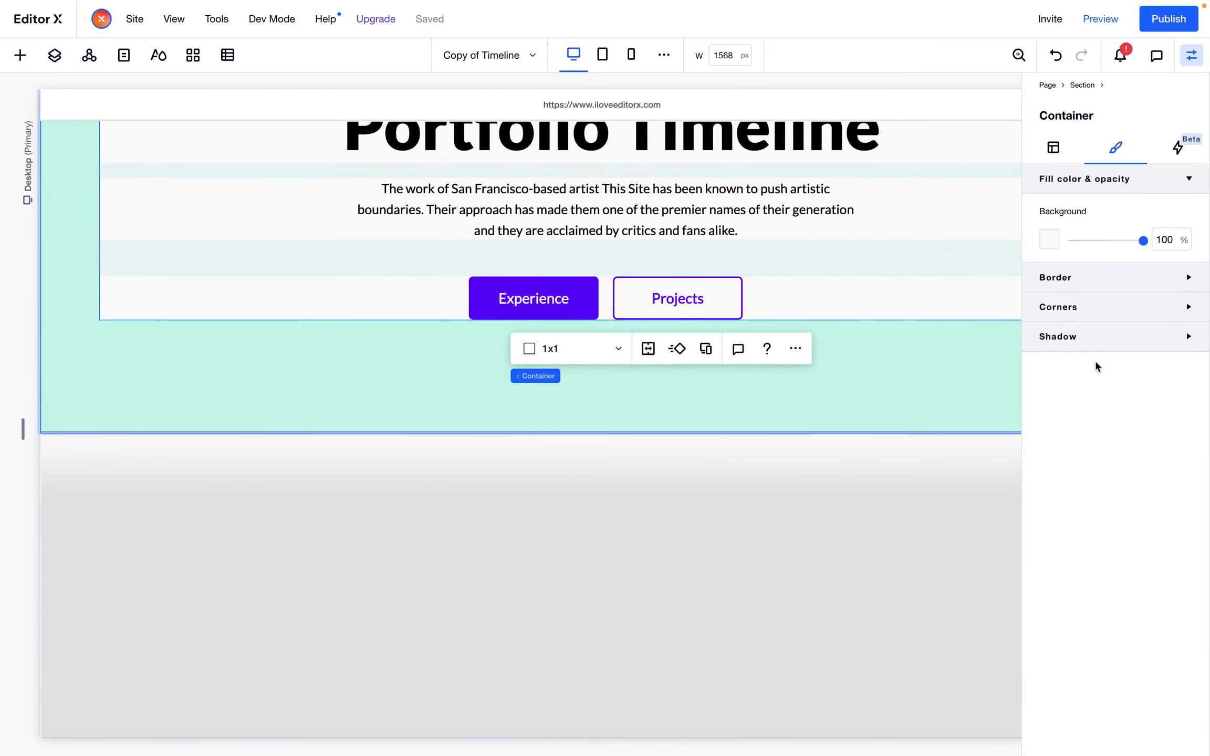
pyautogui.click(1069, 347)
pyautogui.scroll(-1, 1123, 453)
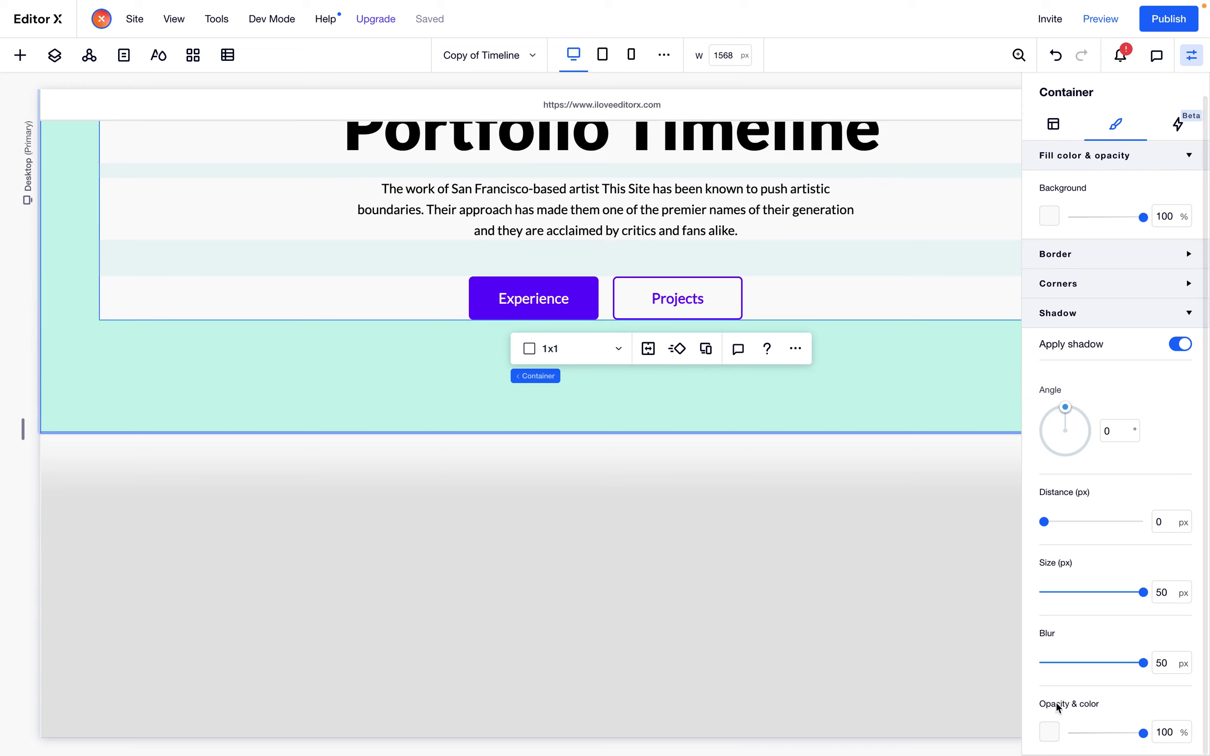
pyautogui.click(1050, 731)
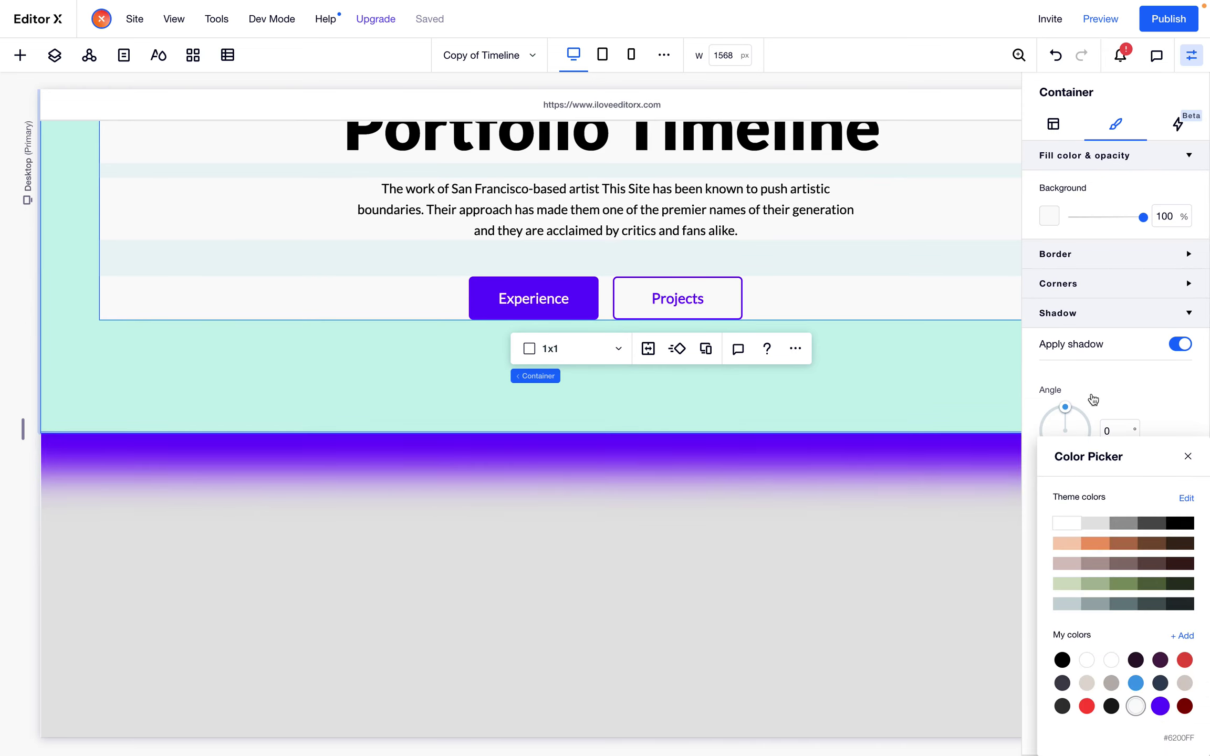
pyautogui.click(1149, 389)
pyautogui.scroll(-5, 678, 549)
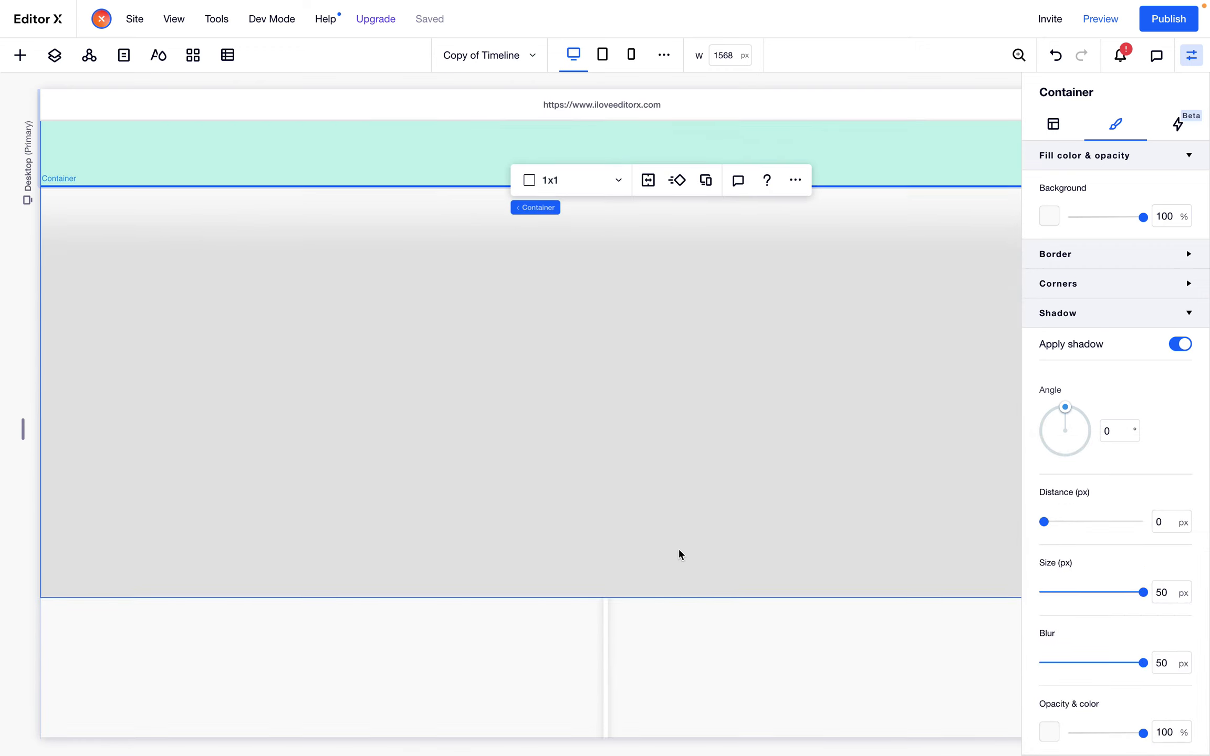
# Select the stretched container in the first row and examine its grid location, docking and the header shadow above it
pyautogui.click(399, 384)
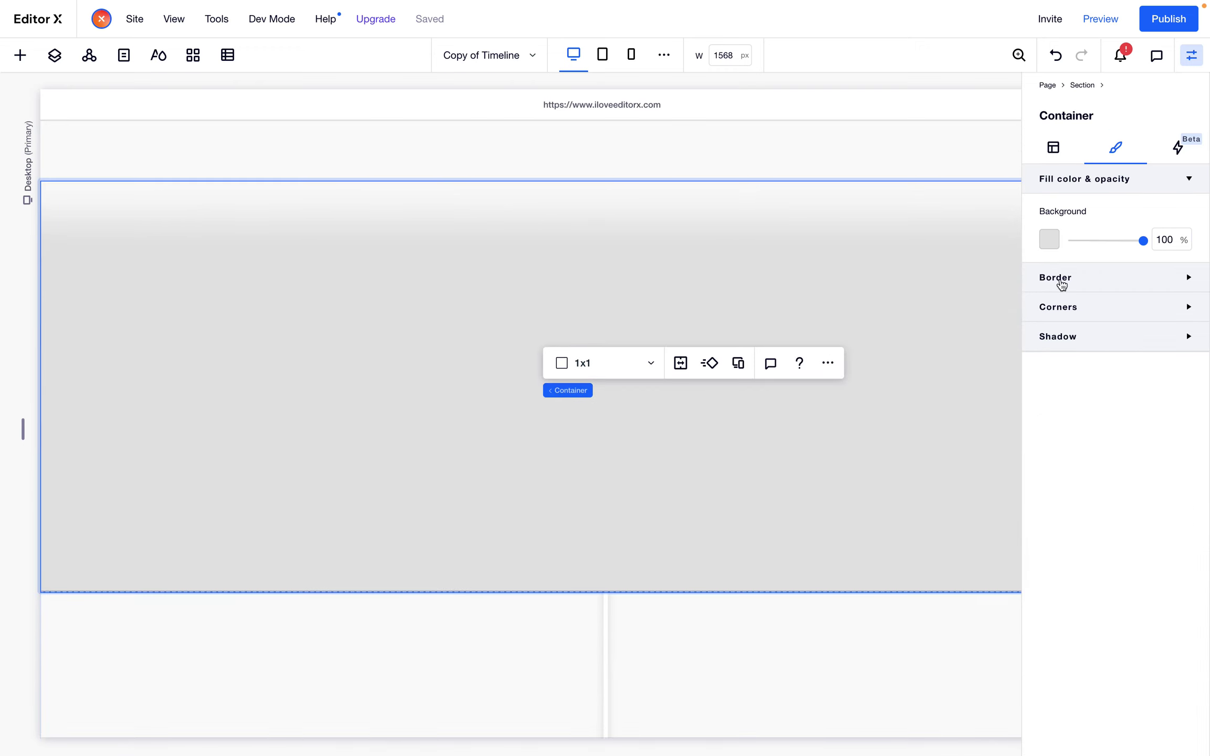
pyautogui.click(1053, 147)
pyautogui.scroll(-5, 1141, 431)
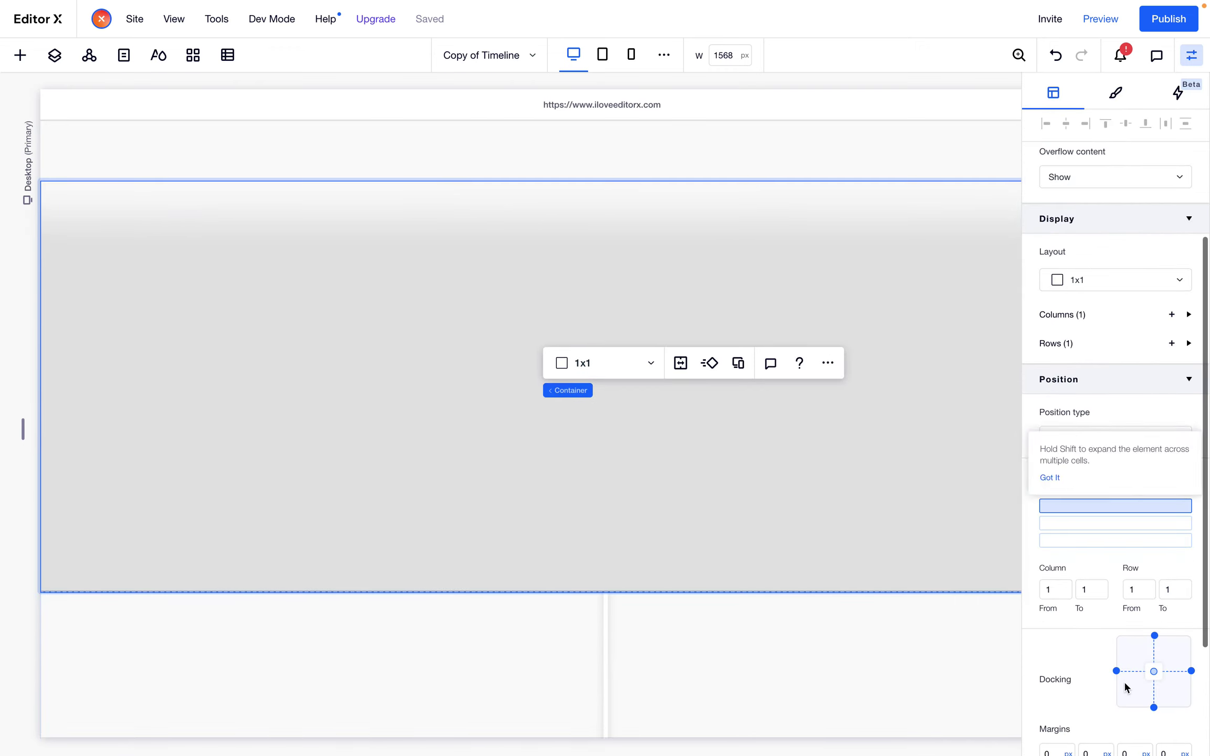
pyautogui.scroll(3, 927, 503)
pyautogui.scroll(-1, 928, 507)
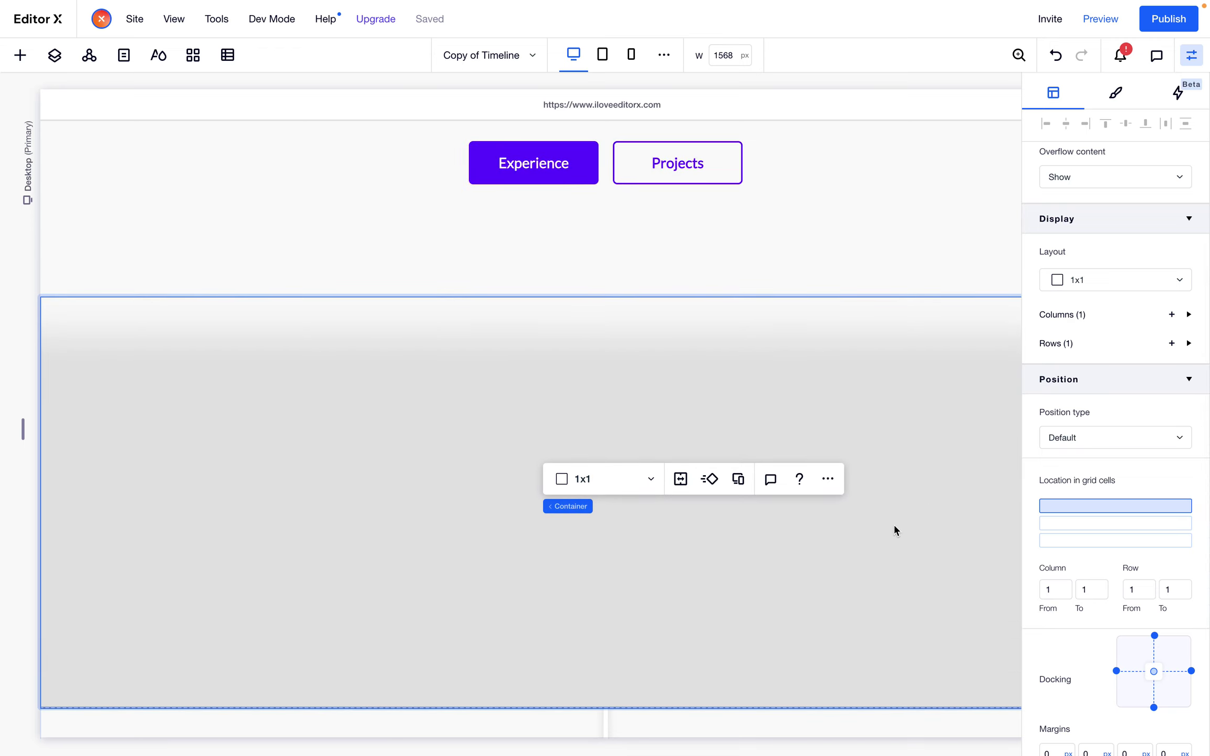
pyautogui.scroll(1, 893, 527)
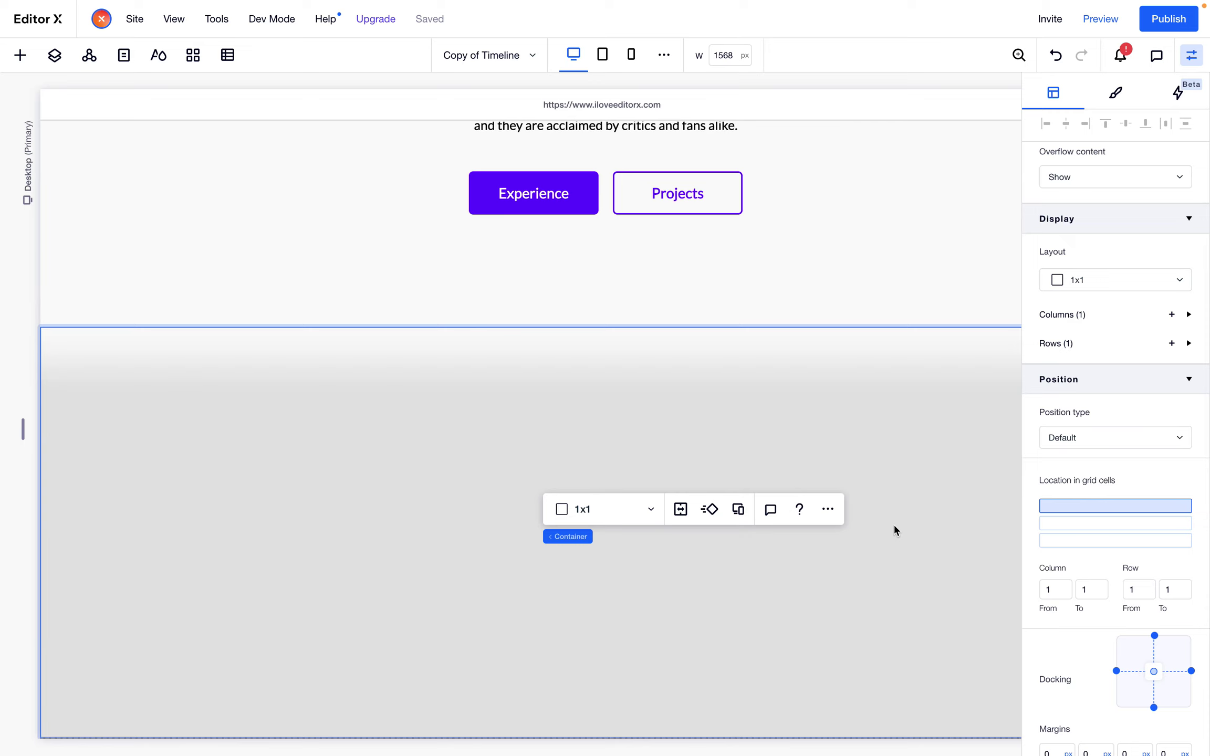
pyautogui.scroll(2, 894, 527)
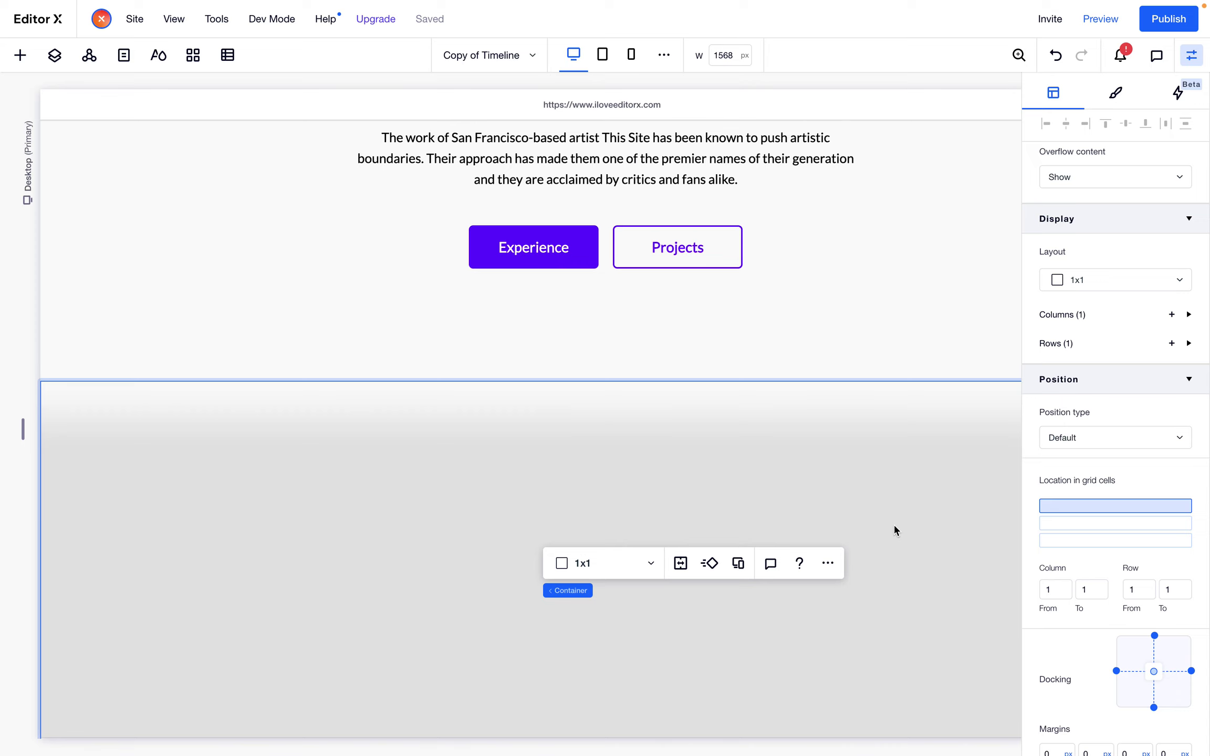
pyautogui.scroll(-4, 873, 529)
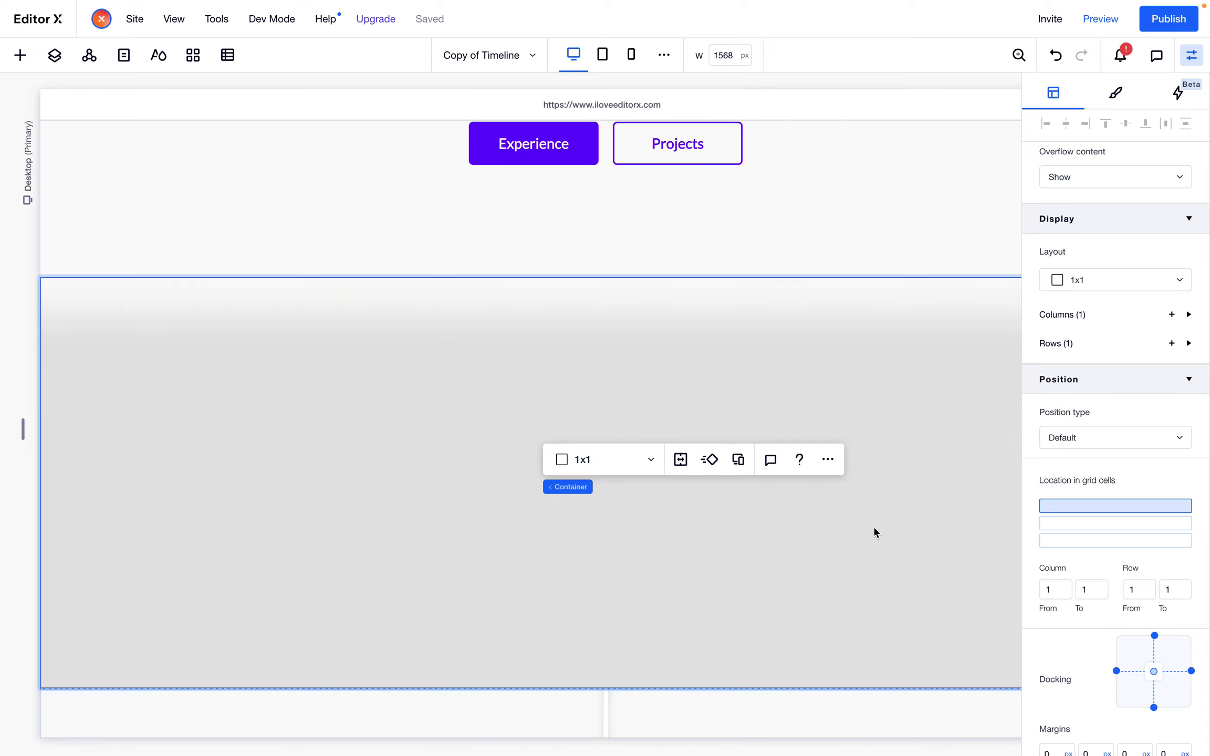
# Apply a 2x1 grid layout to the stretched container
pyautogui.click(609, 460)
pyautogui.click(609, 488)
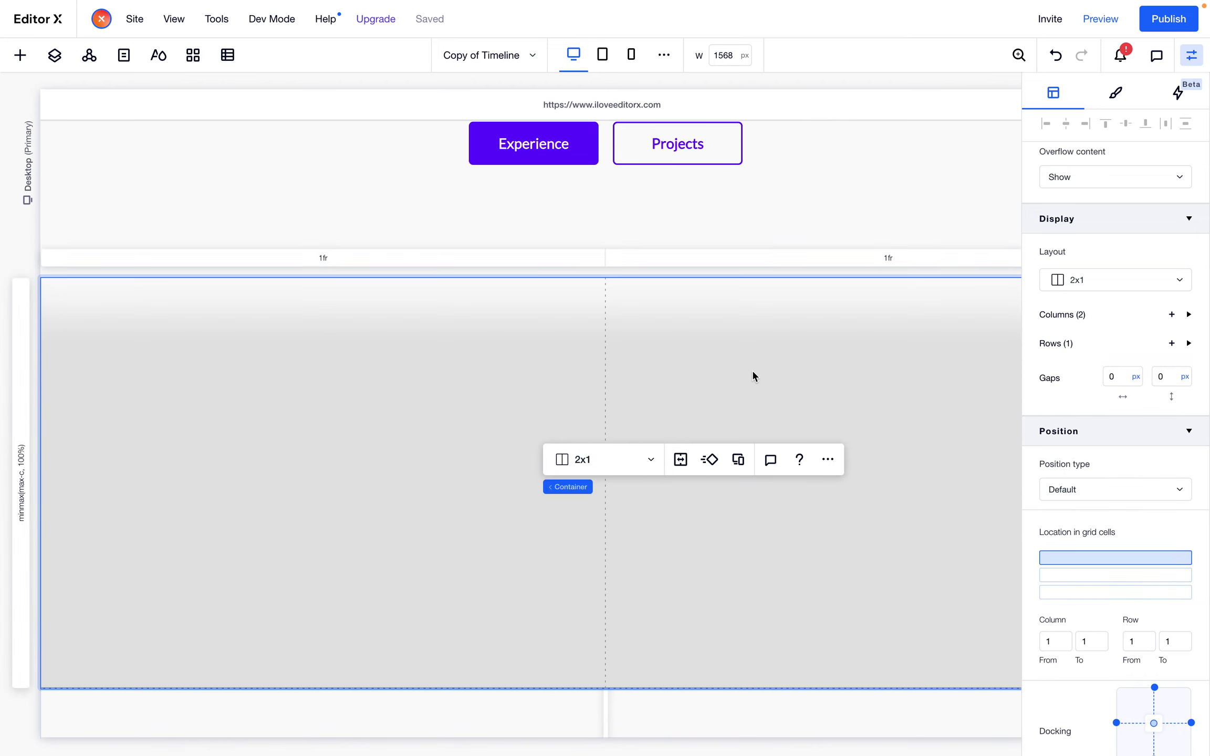
pyautogui.scroll(7, 472, 561)
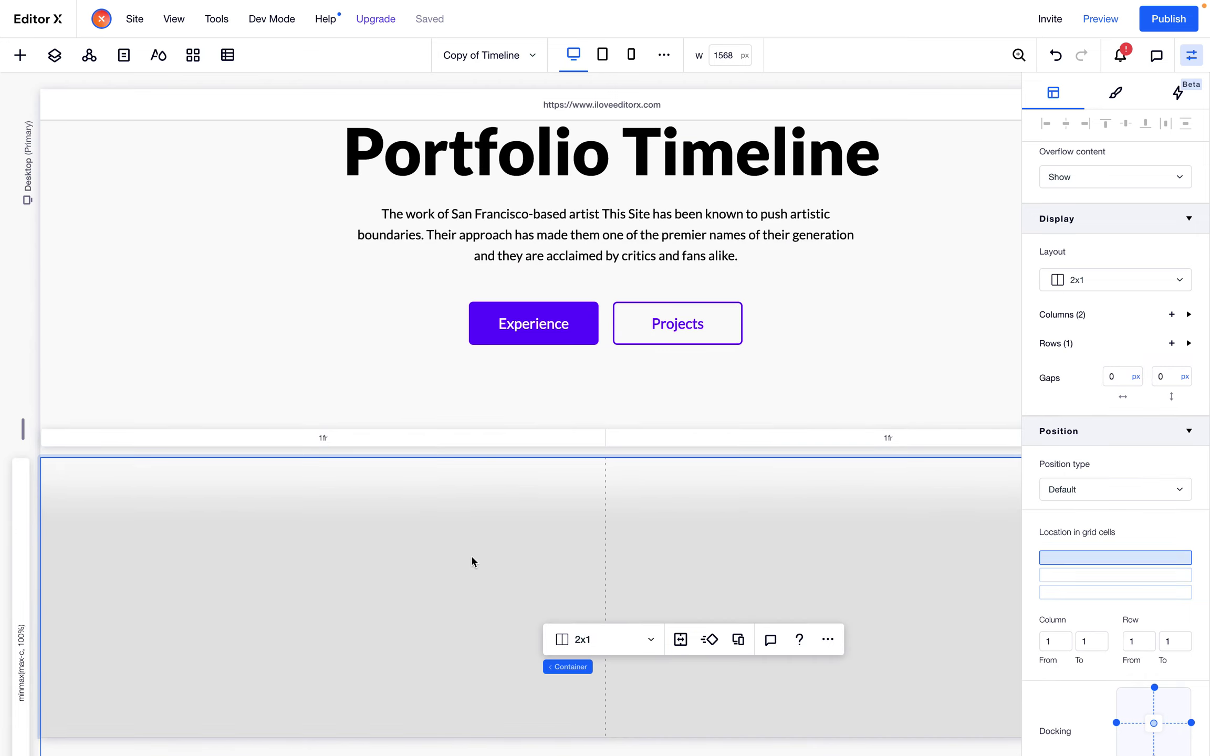
pyautogui.scroll(10, 472, 559)
pyautogui.scroll(-5, 472, 560)
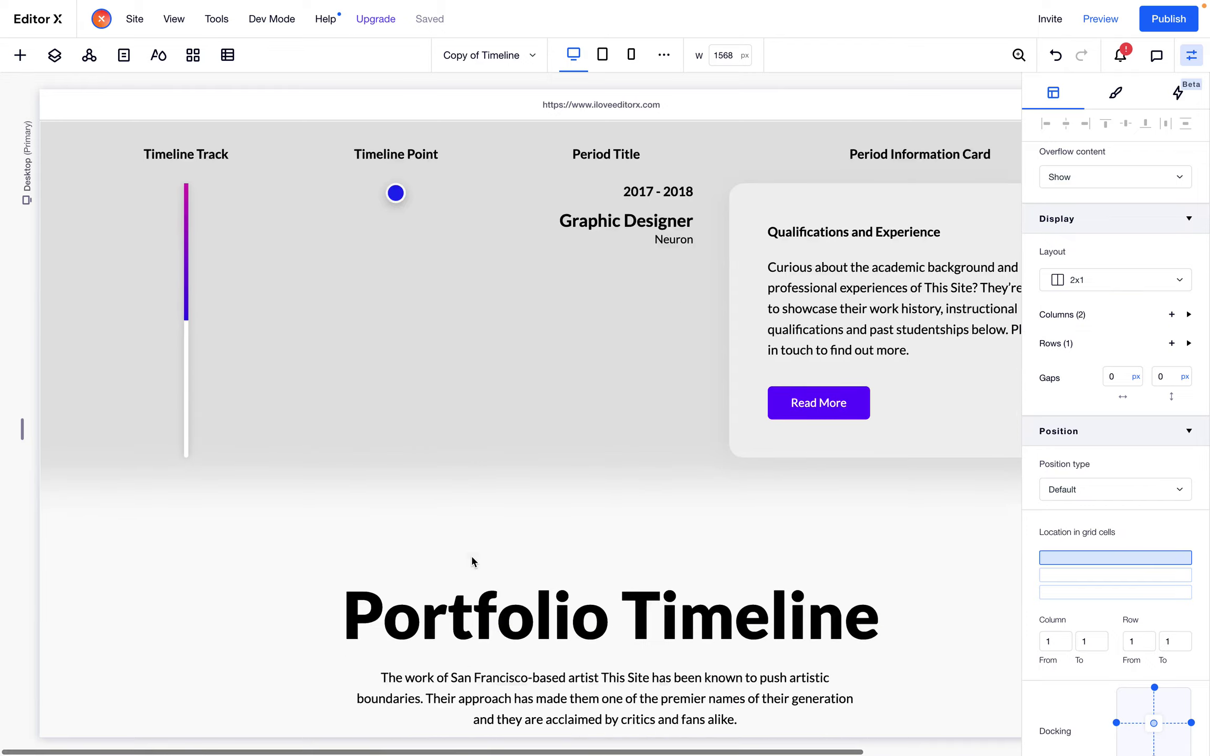
# Examine how the title, point and cards sit around the track on the finished timeline page, returning to Editor X at the end
pyautogui.scroll(-15, 471, 559)
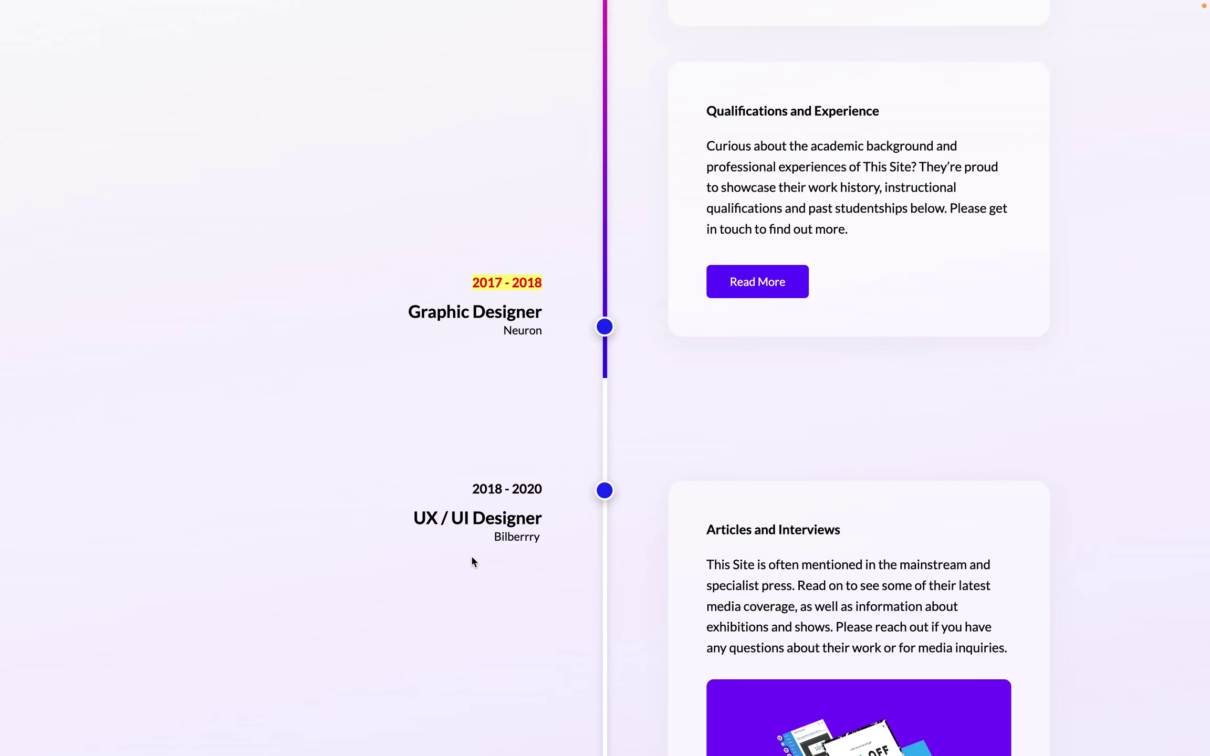
pyautogui.scroll(12, 578, 393)
pyautogui.scroll(-2, 578, 394)
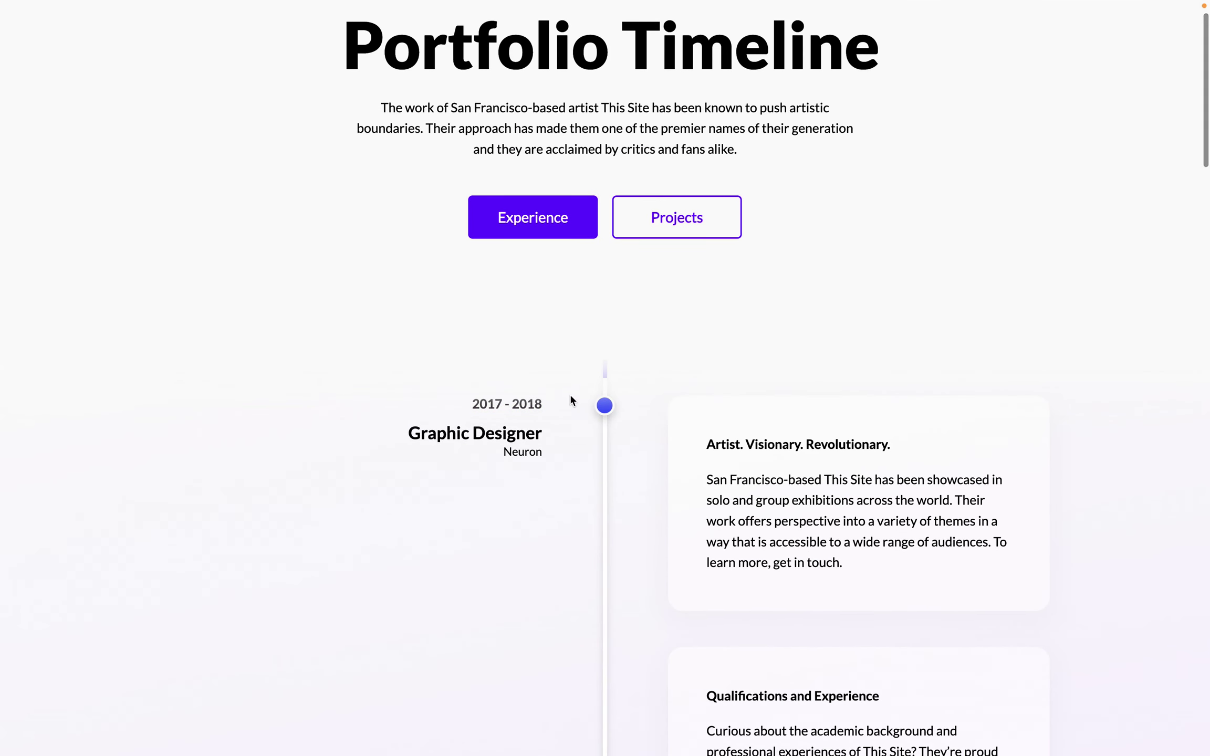
pyautogui.scroll(-2, 548, 440)
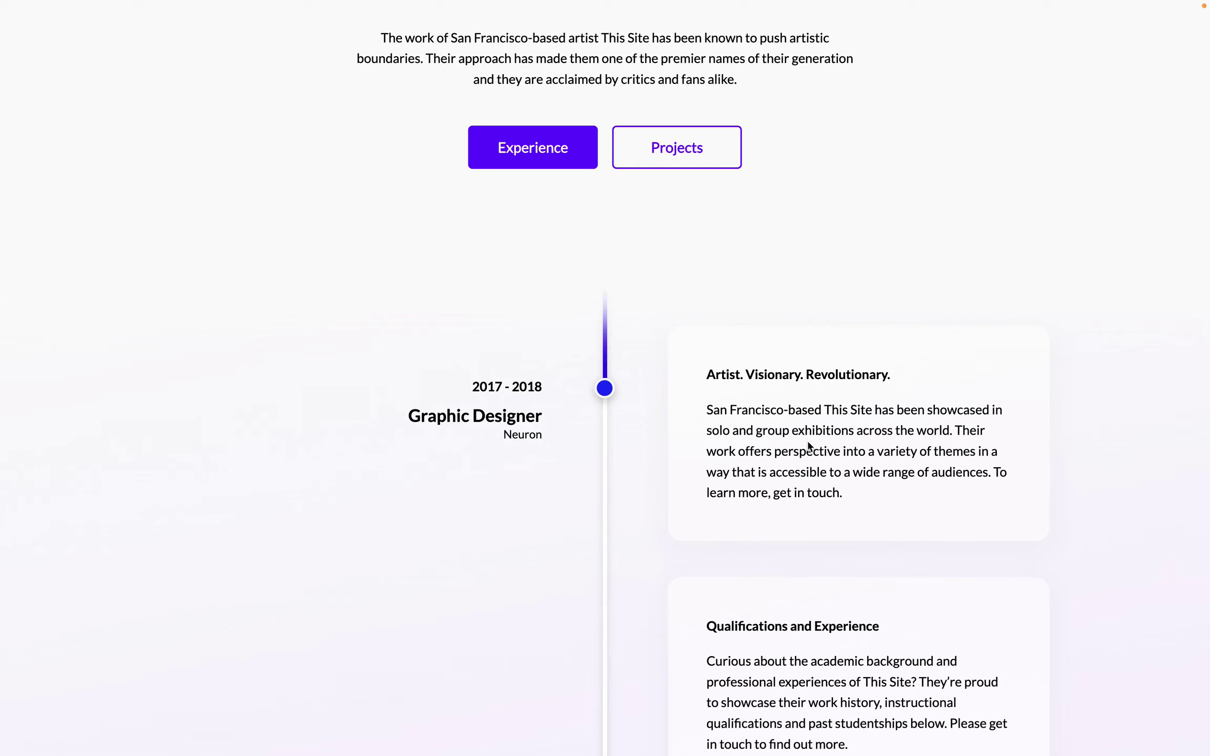
pyautogui.hotkey('ctrl', 'Tab')
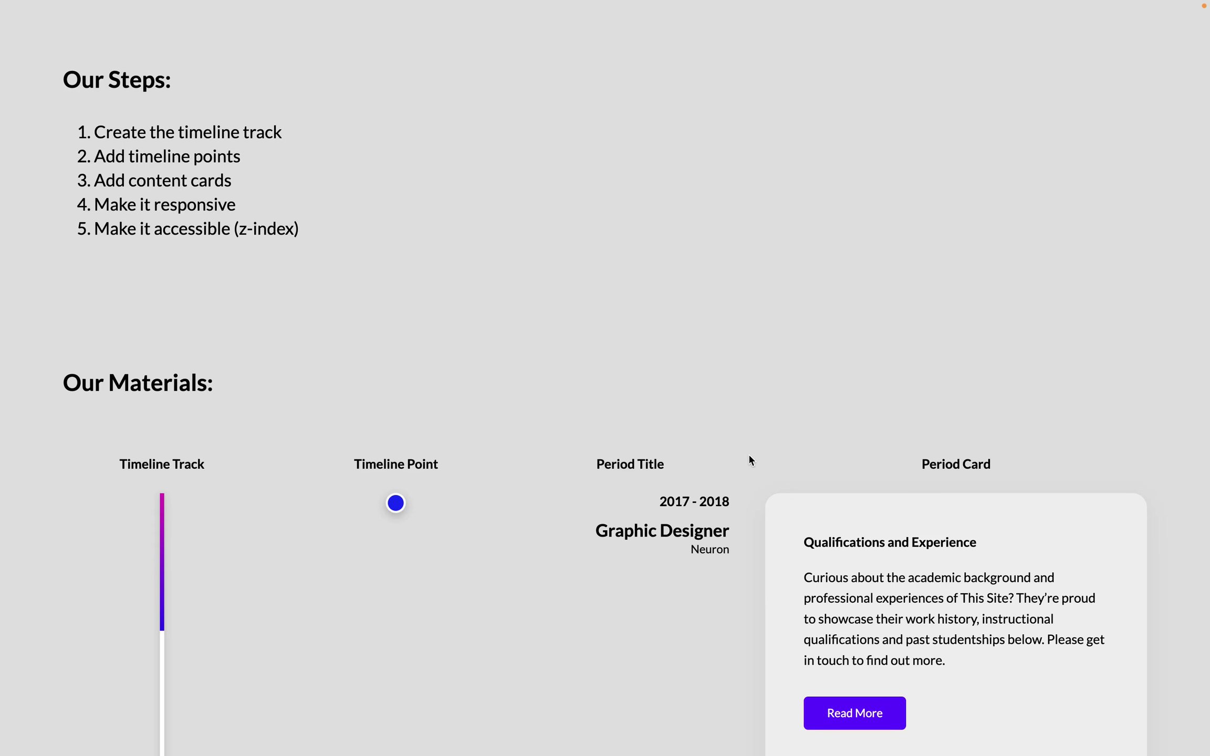
pyautogui.hotkey('ctrl', 'shift', 'Tab')
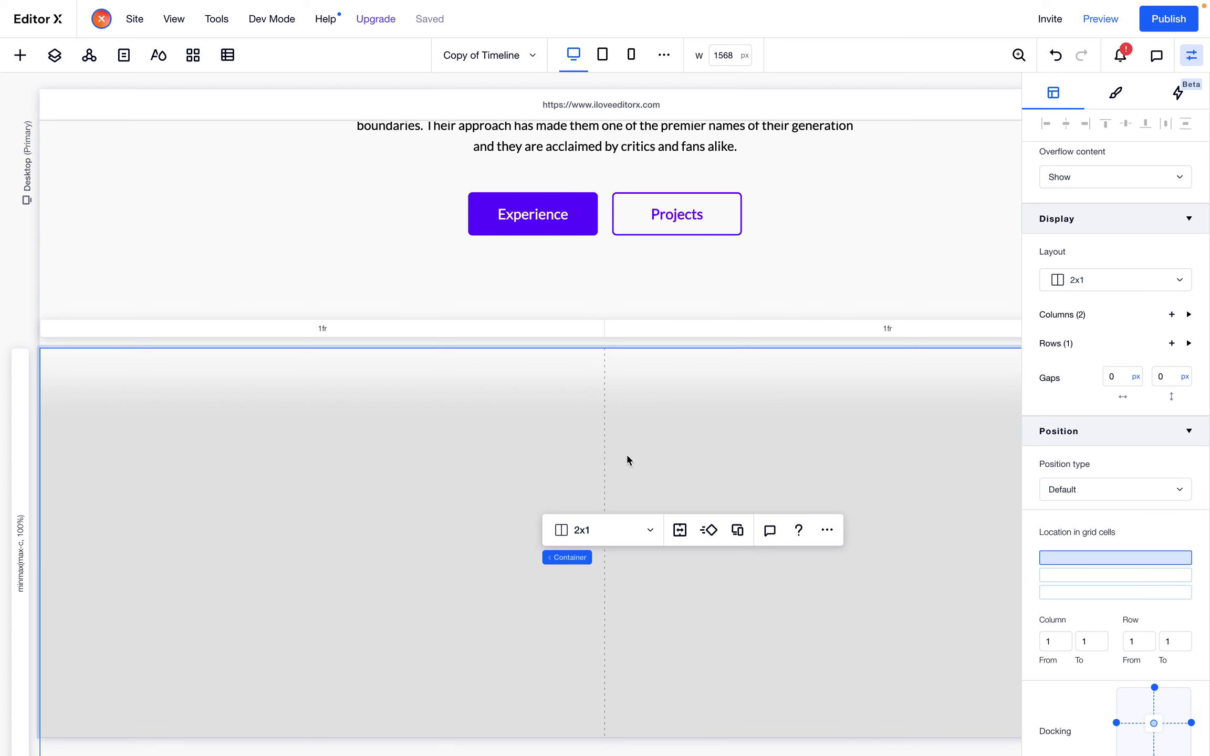
# Set a custom grid of 3 columns and 1 row on the container in the timeline section's first row
pyautogui.click(613, 532)
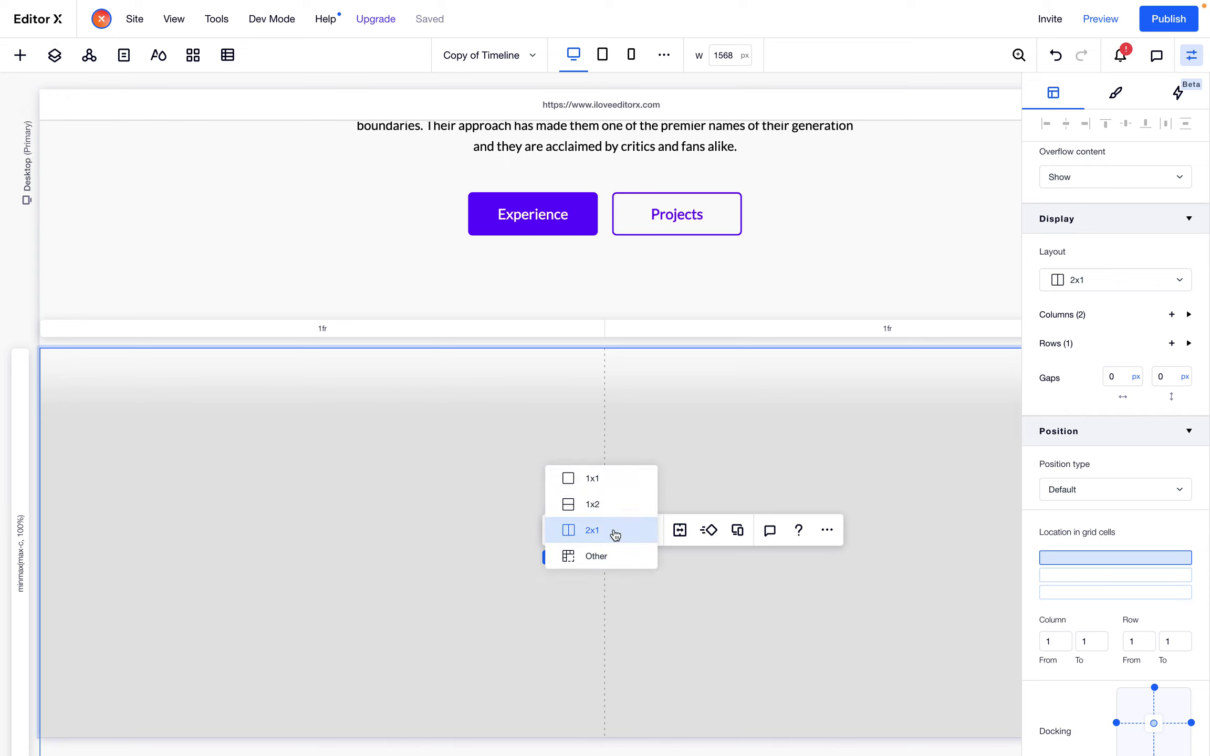
pyautogui.click(605, 558)
pyautogui.doubleClick(616, 536)
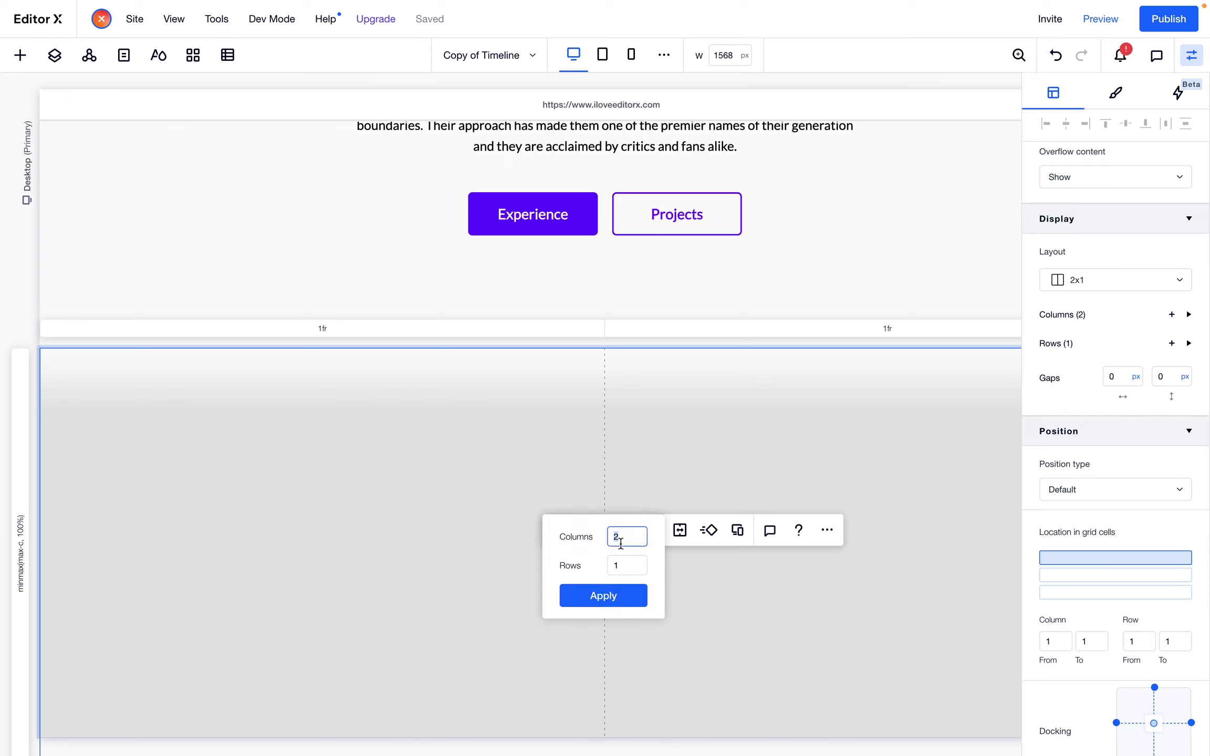
pyautogui.write('3')
pyautogui.click(598, 599)
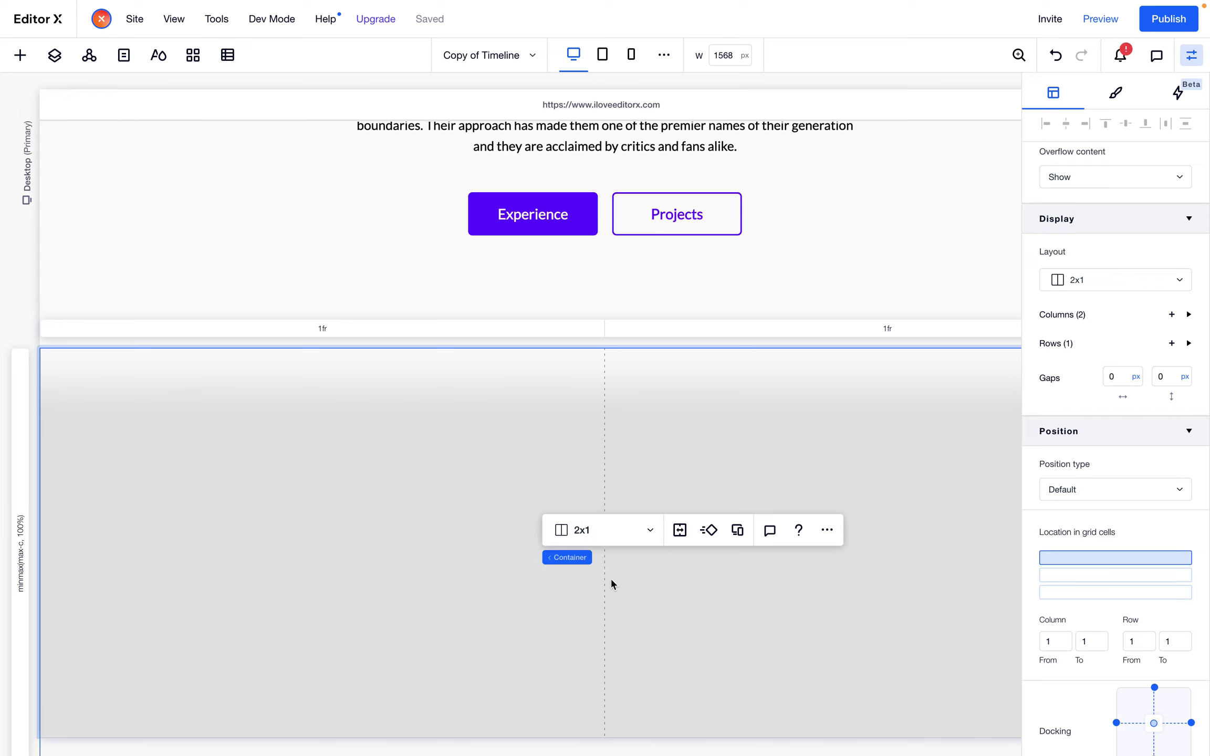
pyautogui.scroll(-2, 689, 454)
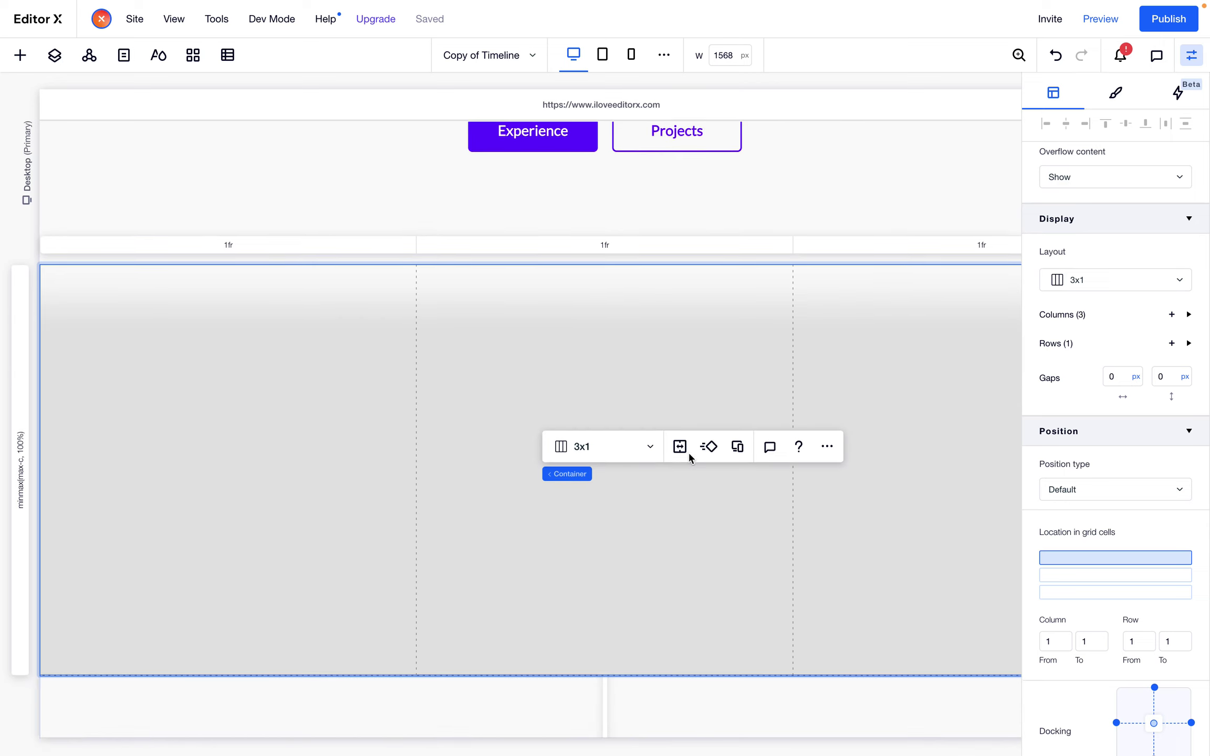
pyautogui.click(452, 379)
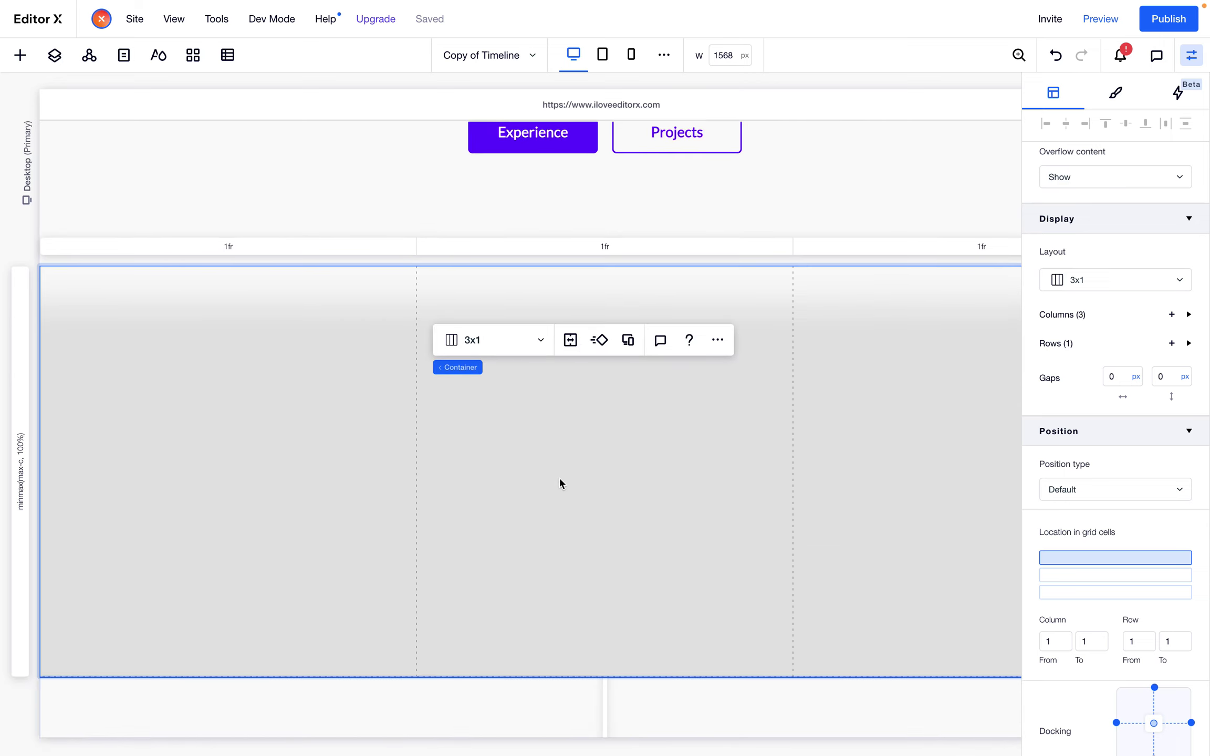
pyautogui.scroll(10, 559, 479)
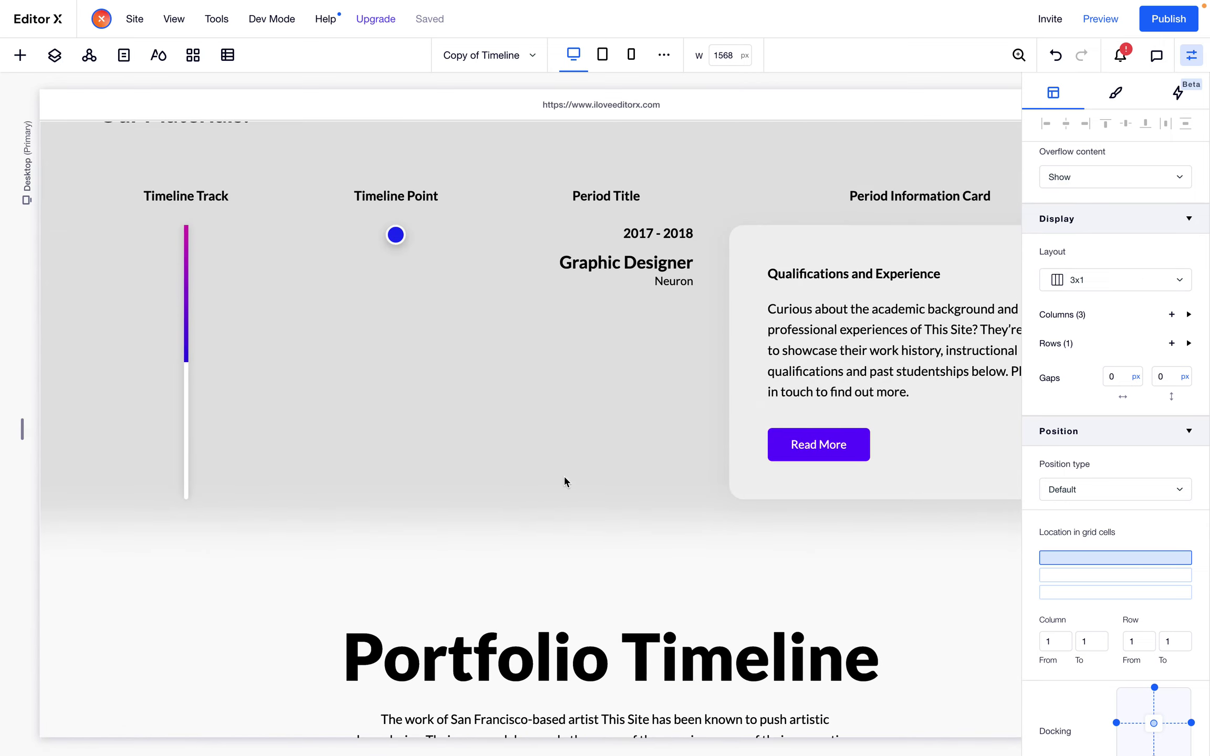
# Copy the Graphic Designer title stack from the materials section and paste it into the 3x1 container in the timeline section
pyautogui.click(557, 261)
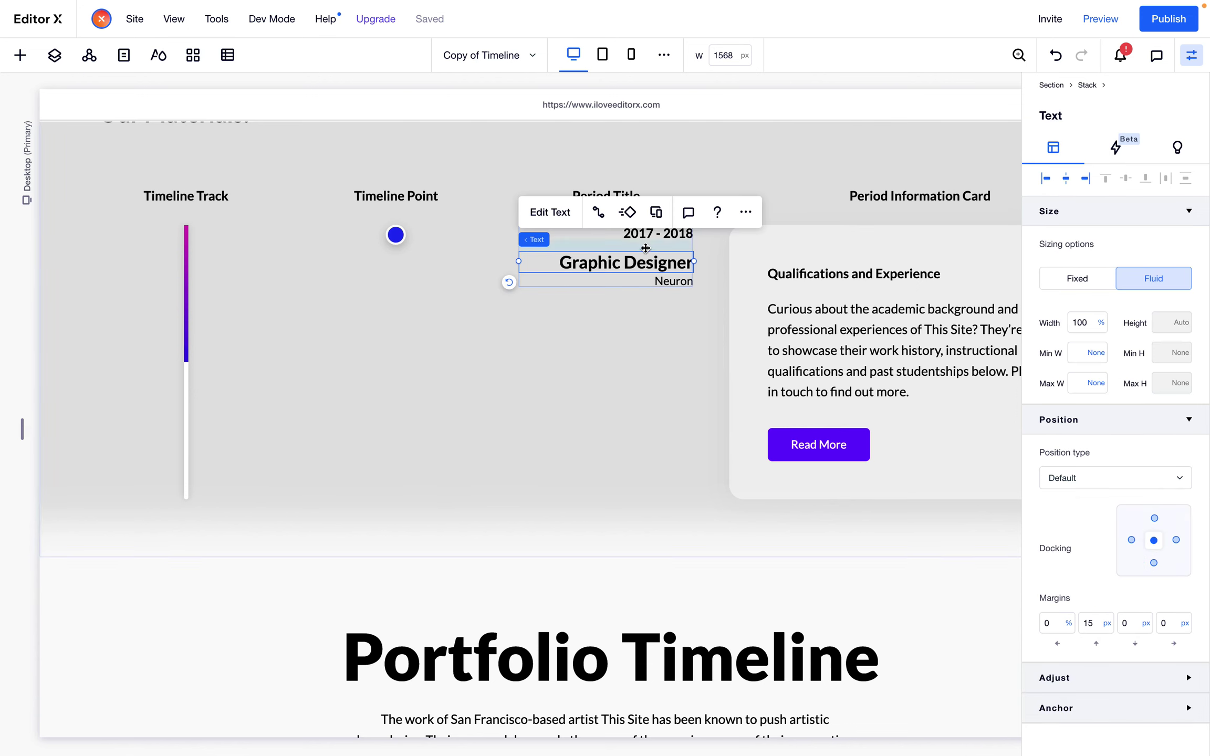
pyautogui.click(544, 240)
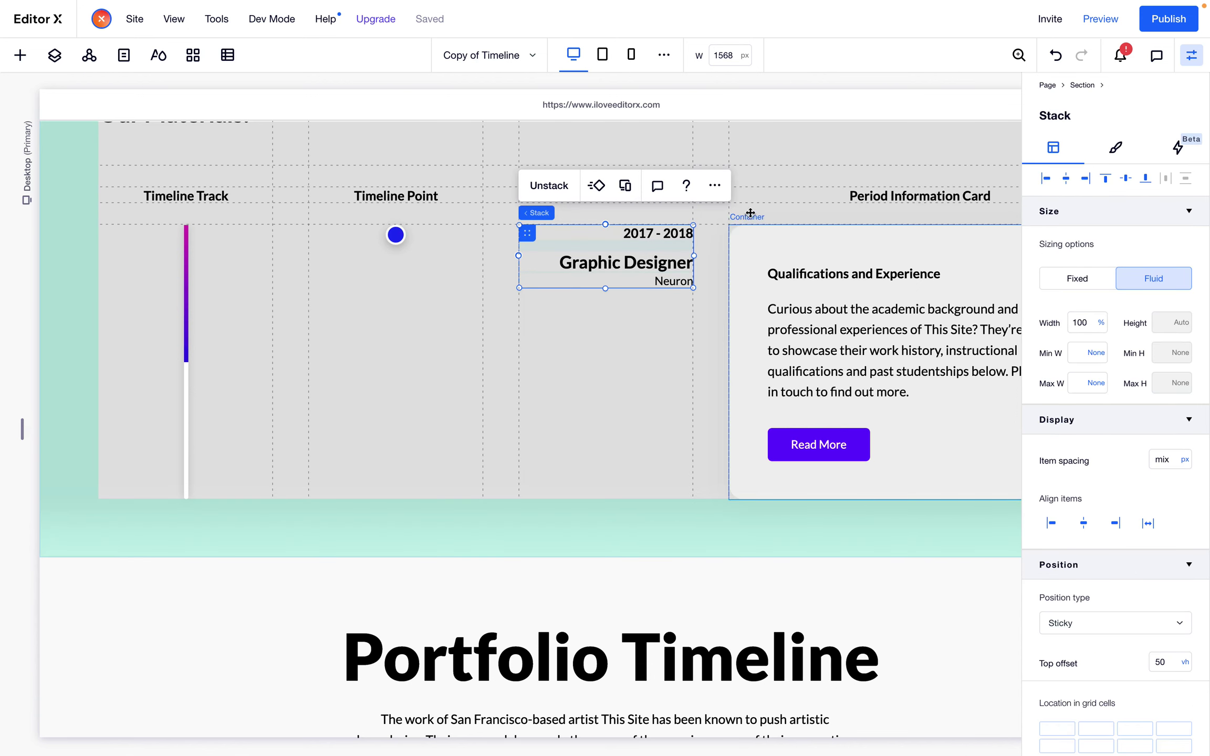
pyautogui.click(717, 188)
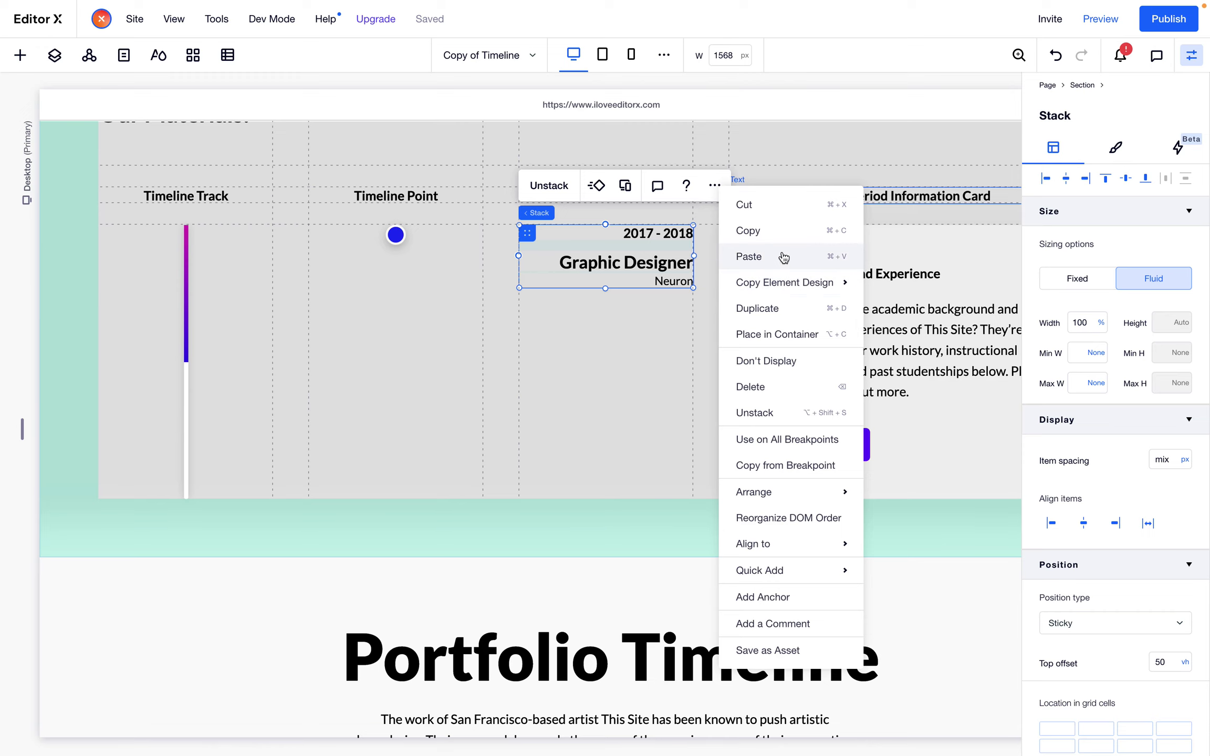
pyautogui.click(493, 404)
pyautogui.scroll(-10, 493, 404)
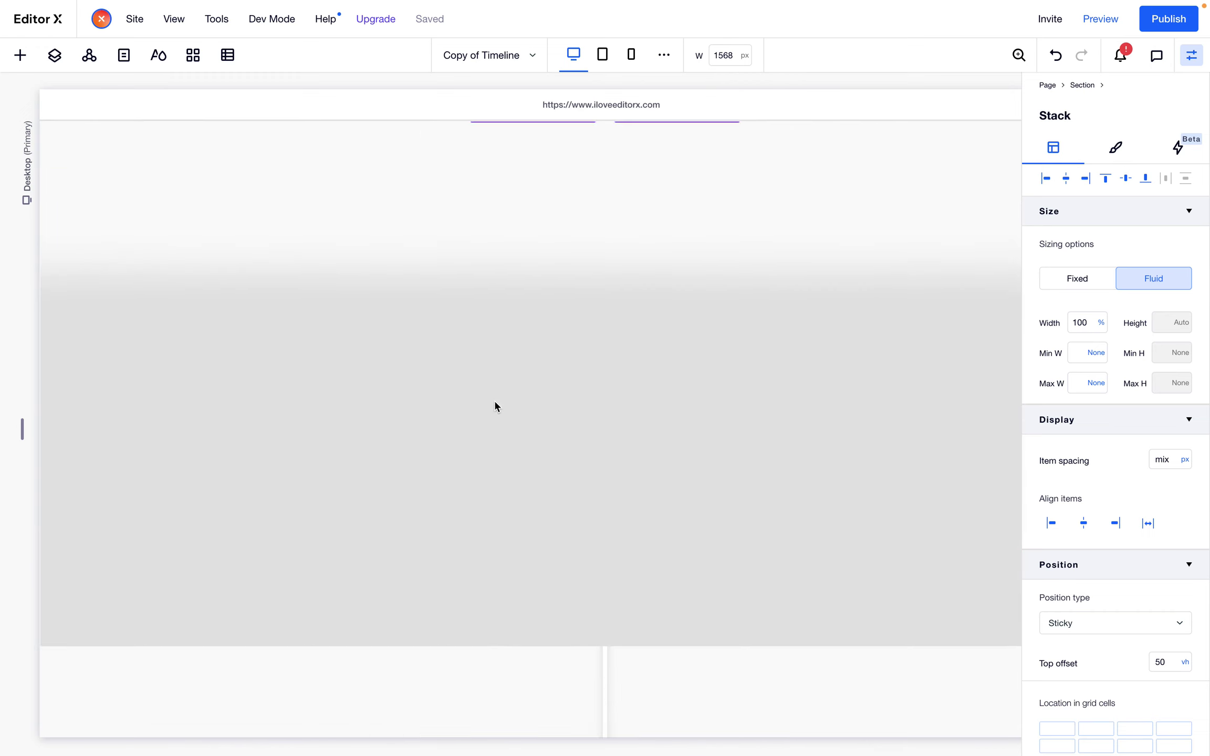
pyautogui.click(335, 349)
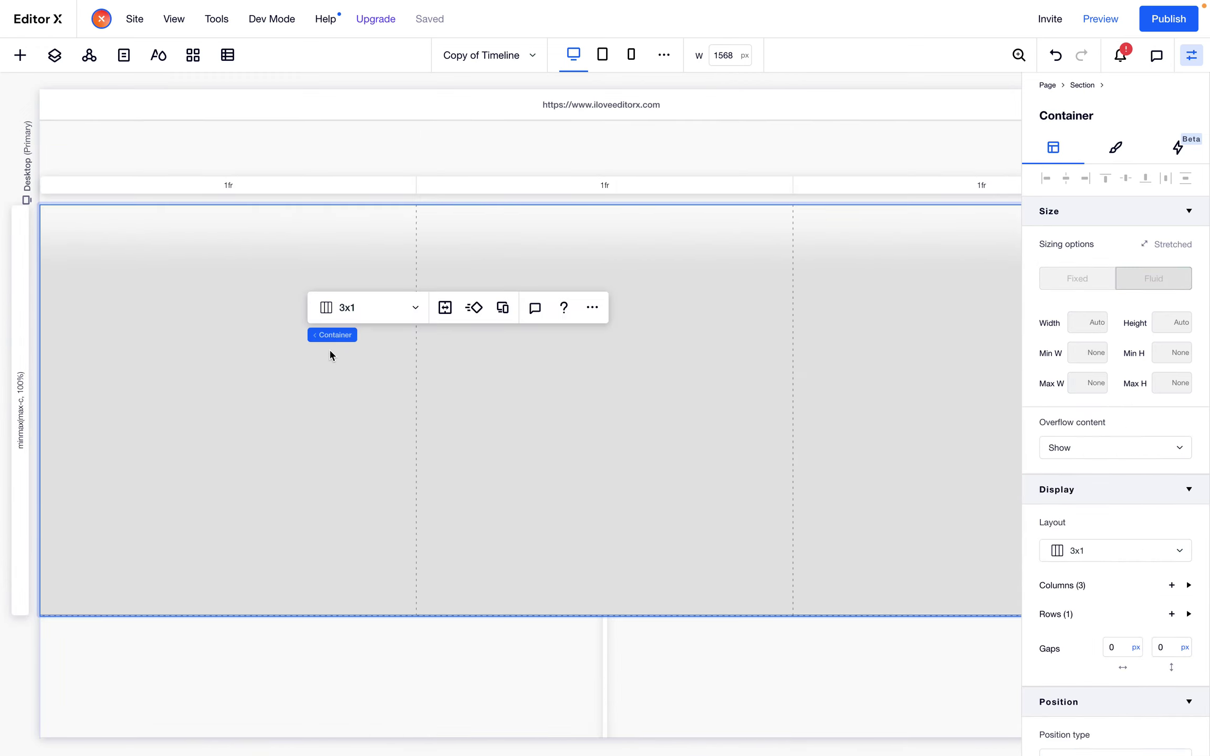
pyautogui.hotkey('ctrl', 'v')
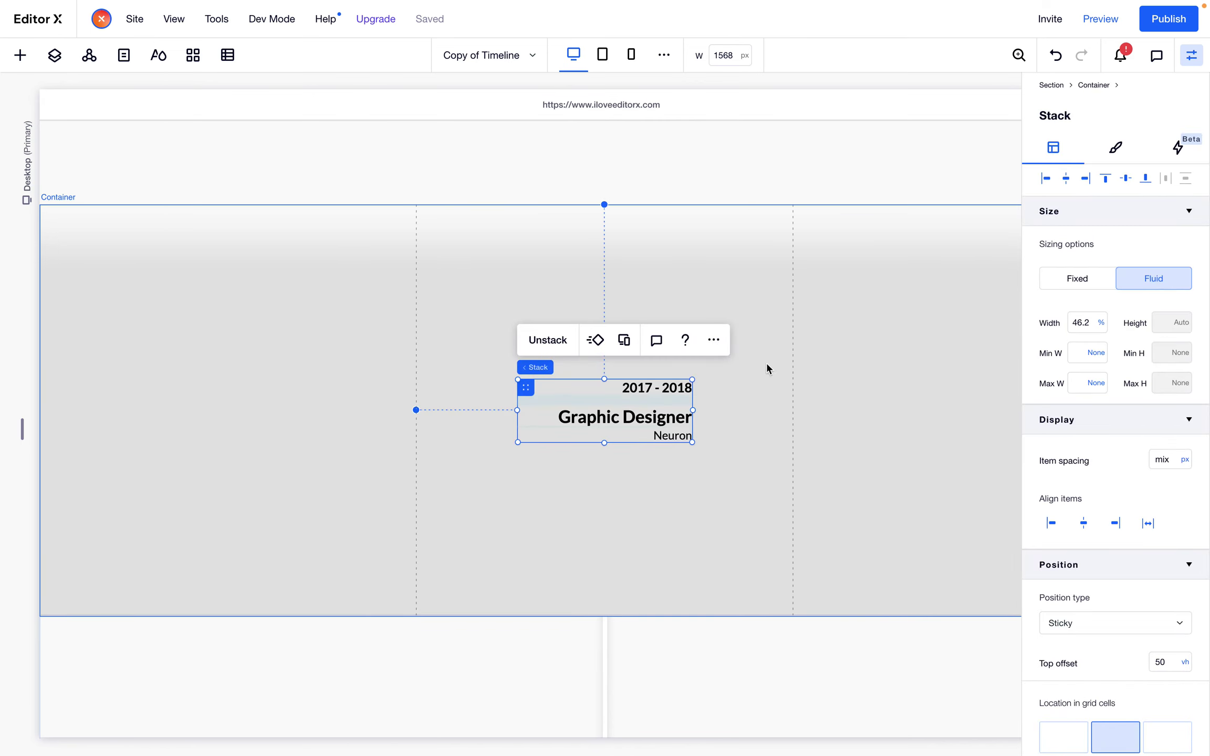
# Move the title stack into the container's first column and align it to the column's right edge
pyautogui.moveTo(525, 389); pyautogui.dragTo(237, 315)
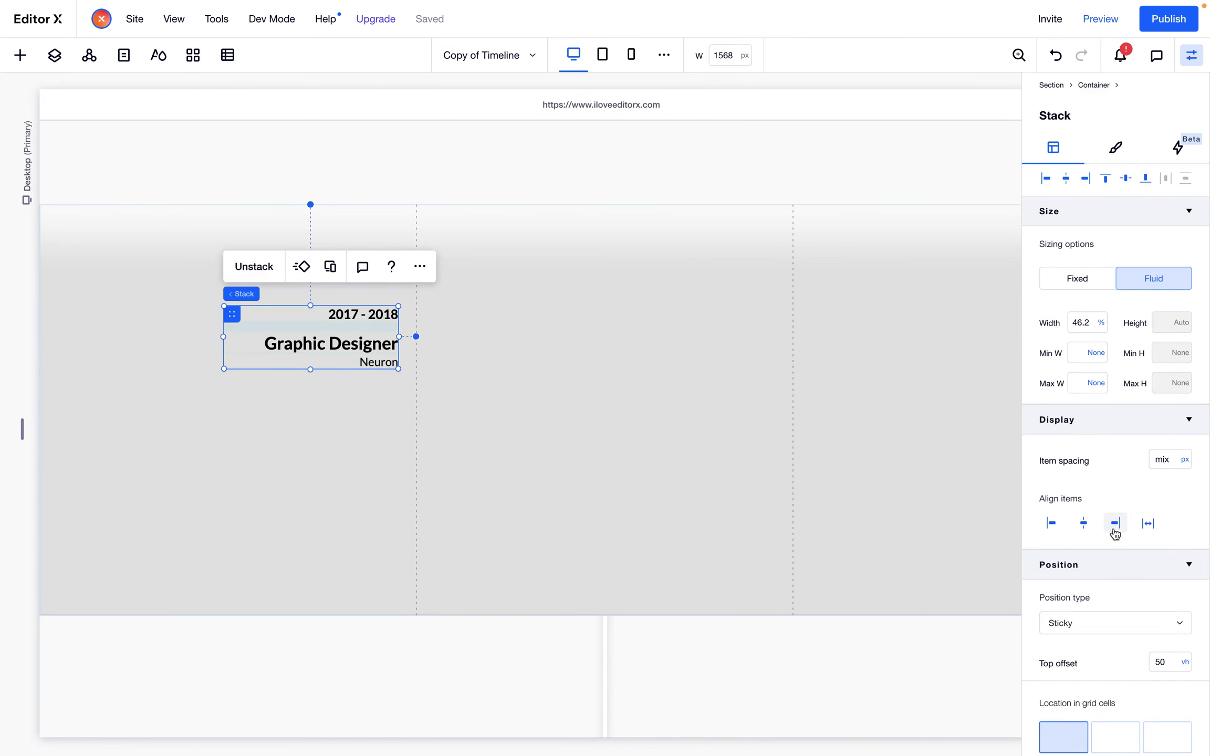
pyautogui.scroll(-1, 1086, 530)
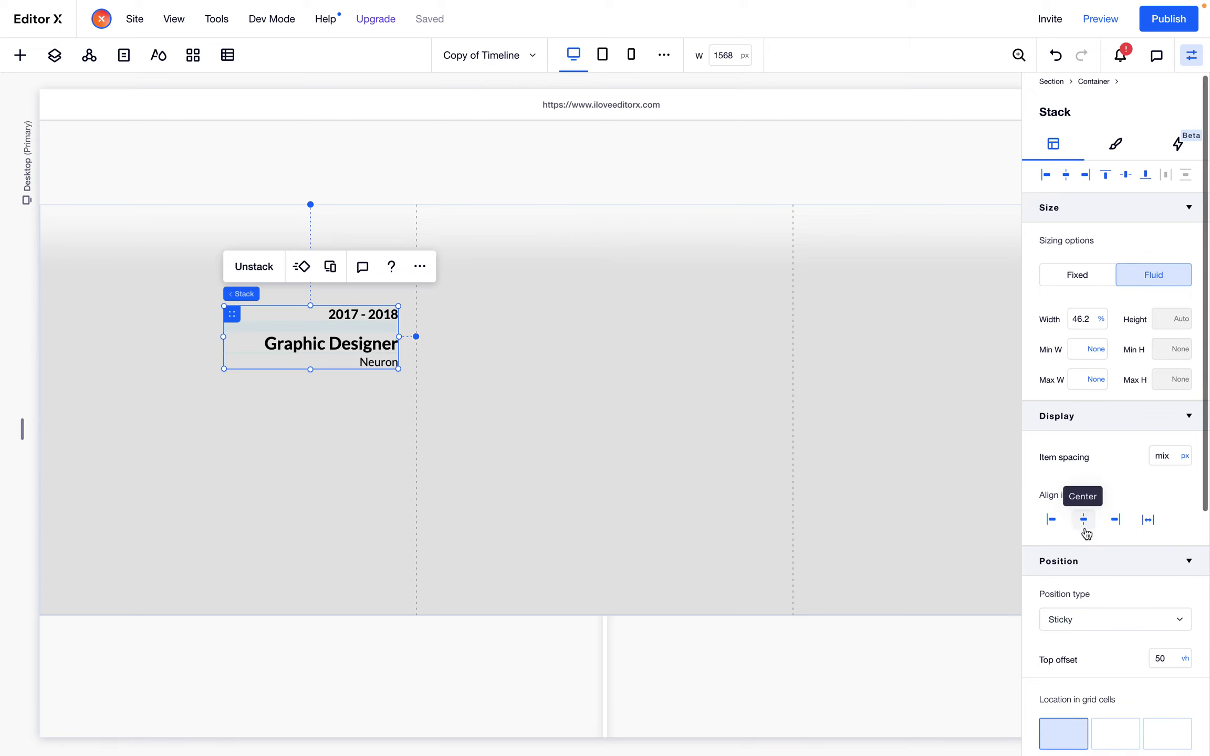
pyautogui.click(1089, 178)
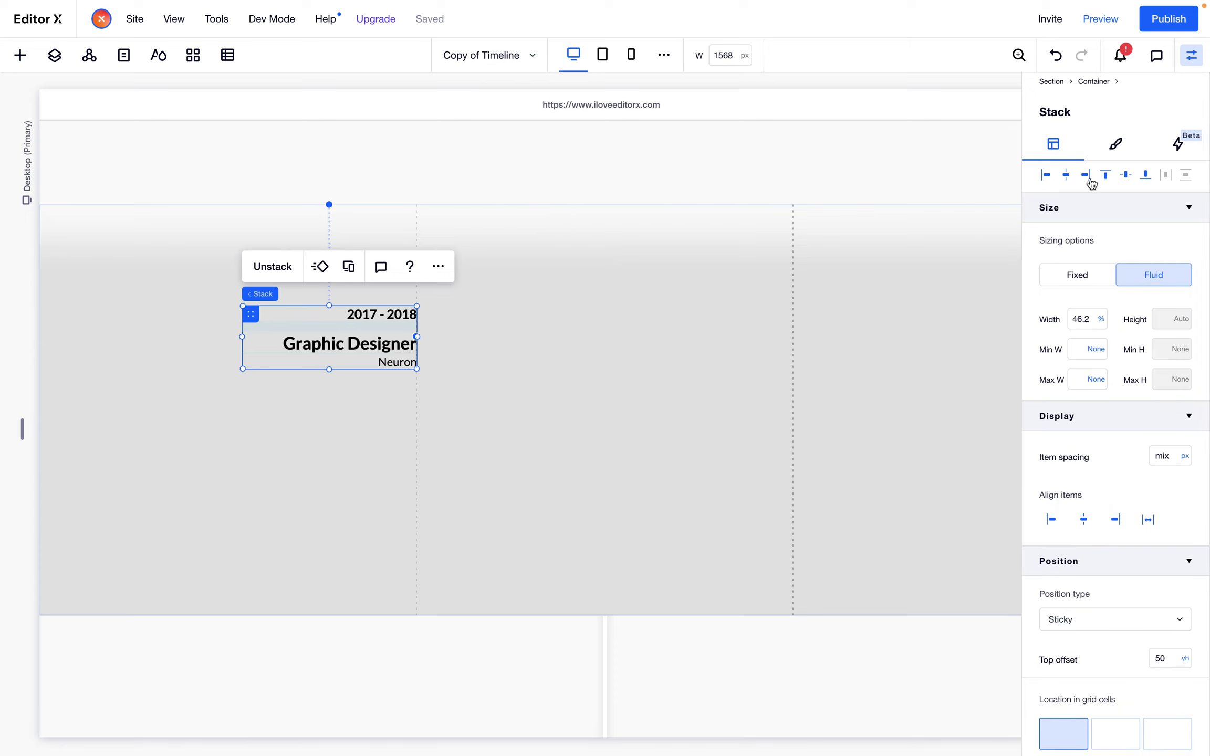
# Set the 3x1 container's top padding to 50 px so the title clears the header shadow
pyautogui.scroll(2, 928, 341)
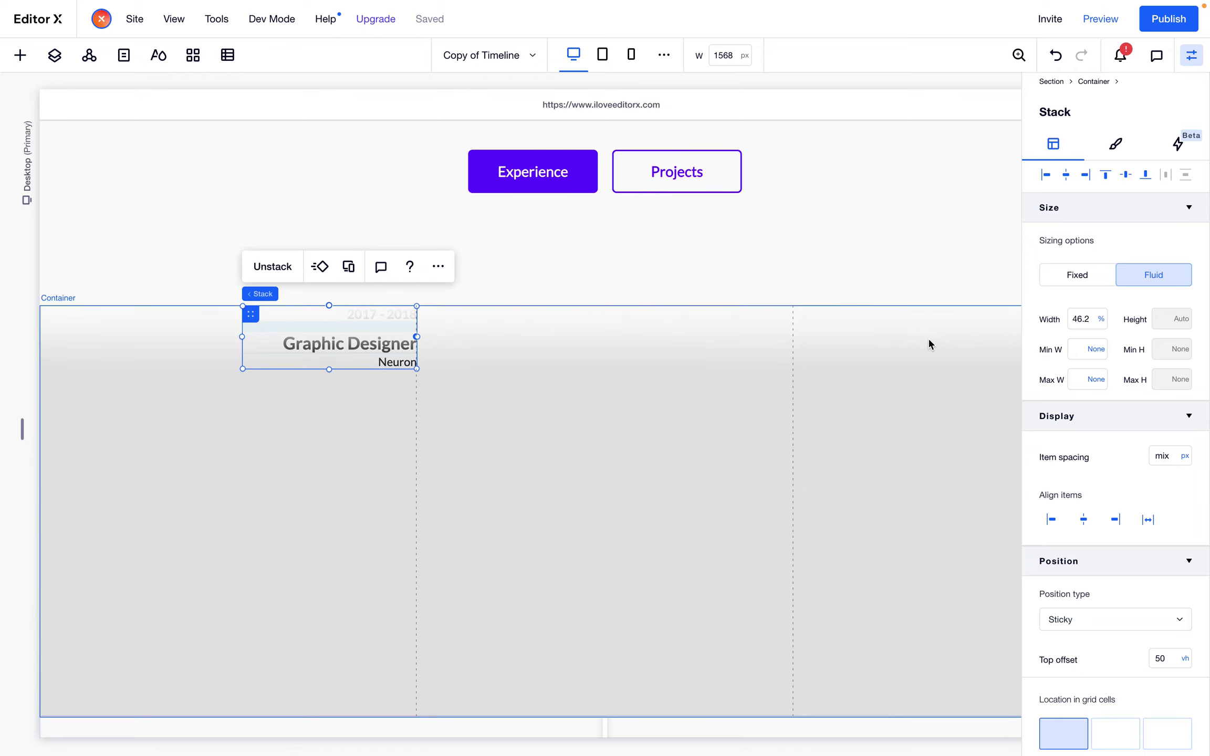
pyautogui.scroll(1, 929, 344)
pyautogui.click(898, 454)
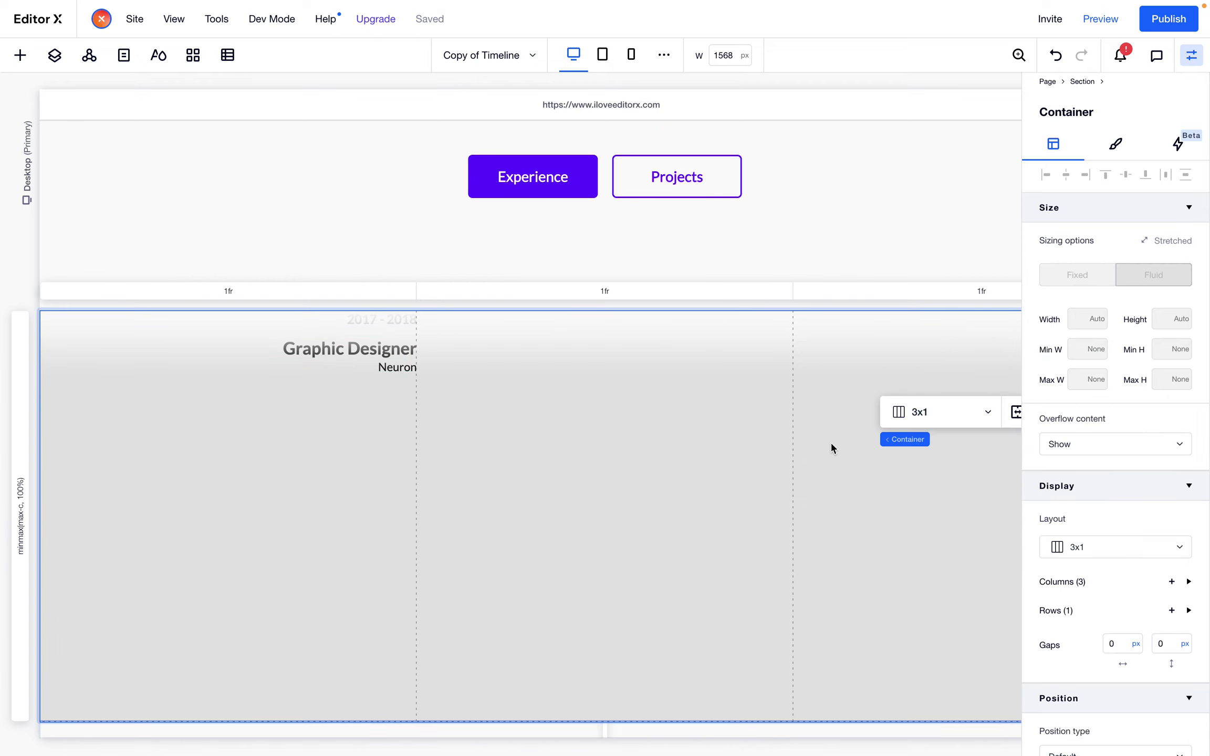
pyautogui.scroll(-5, 1057, 577)
pyautogui.scroll(-2, 1082, 640)
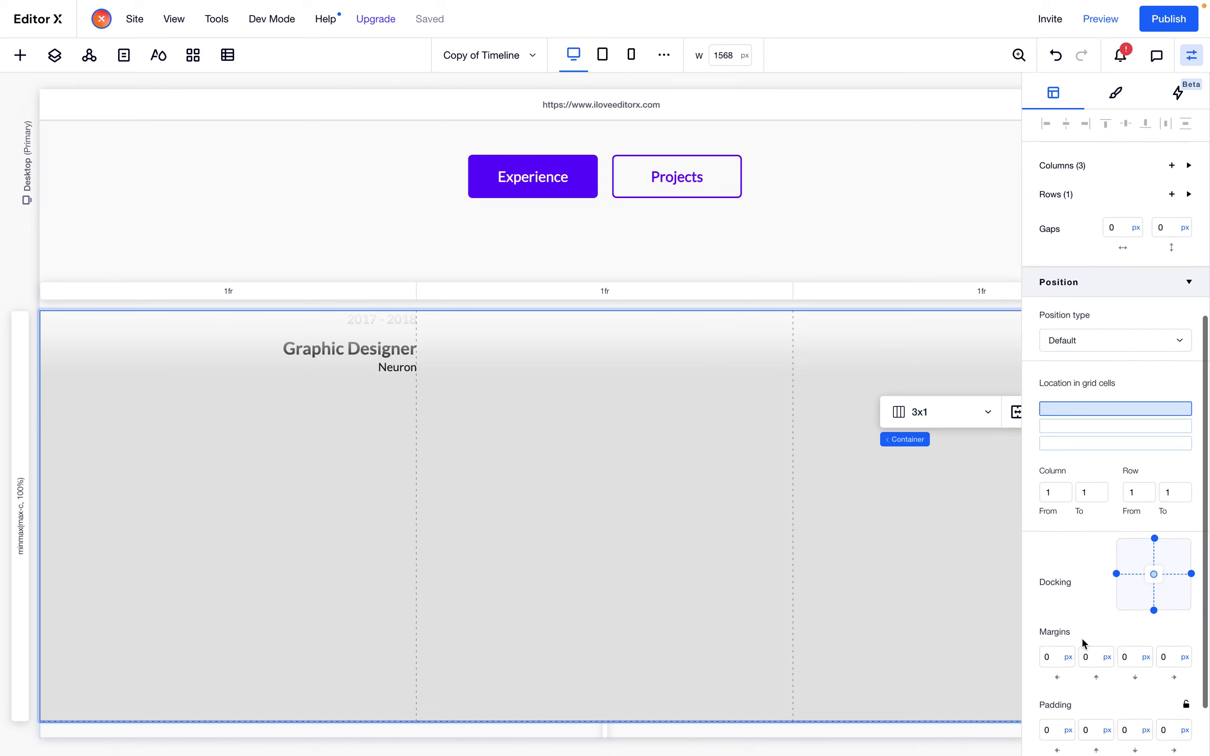
pyautogui.scroll(-2, 1090, 680)
pyautogui.click(1092, 681)
pyautogui.write('50')
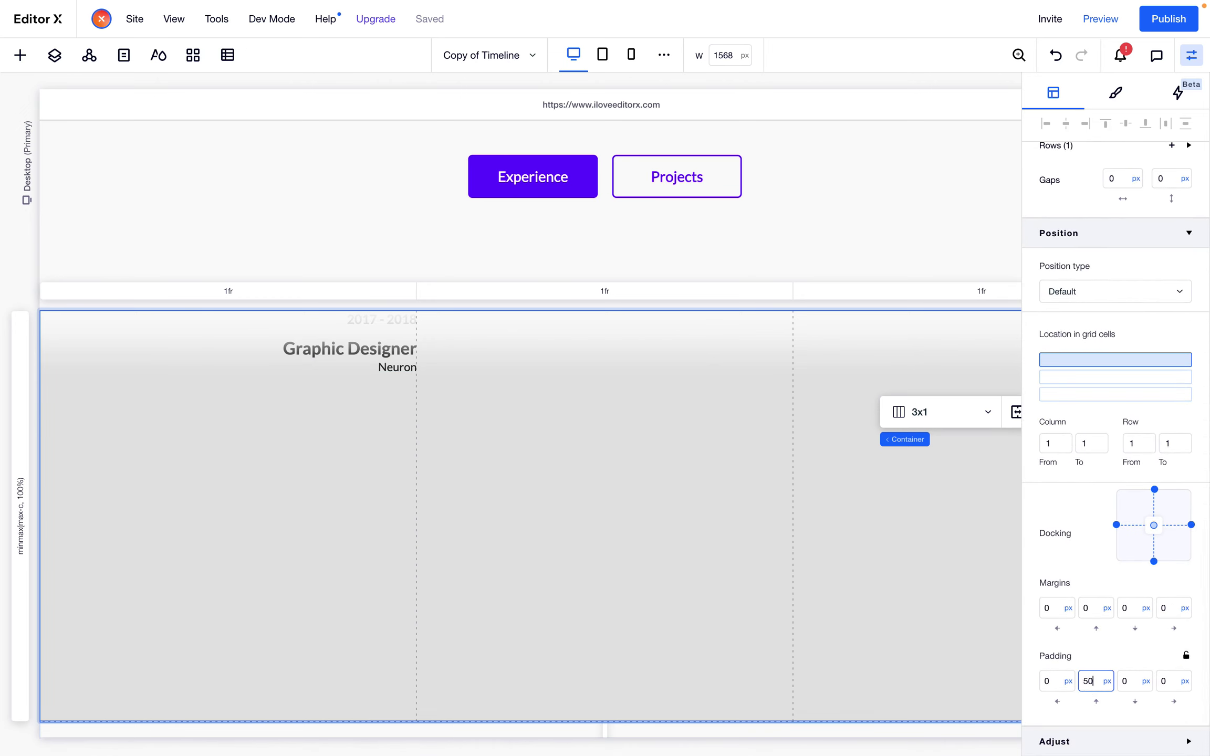
# Set the container's left and right padding to 5.2%
pyautogui.click(1054, 684)
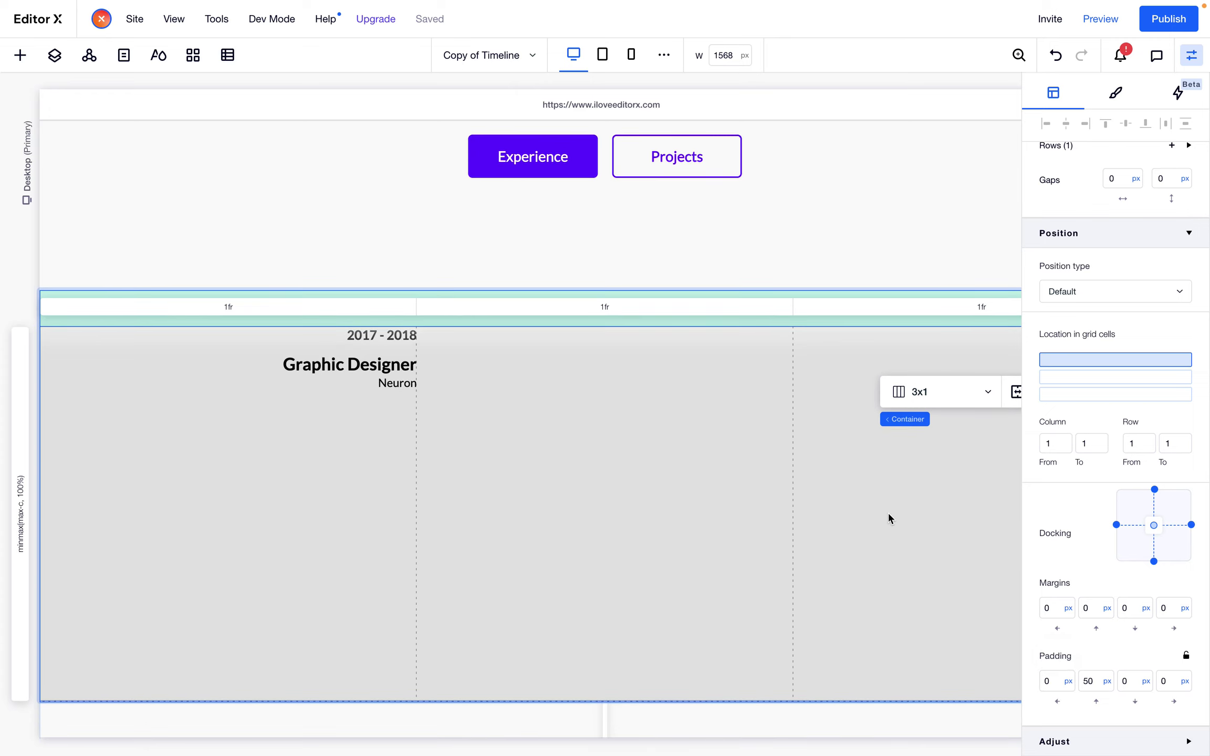
pyautogui.click(1048, 682)
pyautogui.write('5.2%')
pyautogui.press('Return')
# Copy the blue timeline point from the materials into the container's middle column and align it to the top of the cell
pyautogui.scroll(10, 568, 456)
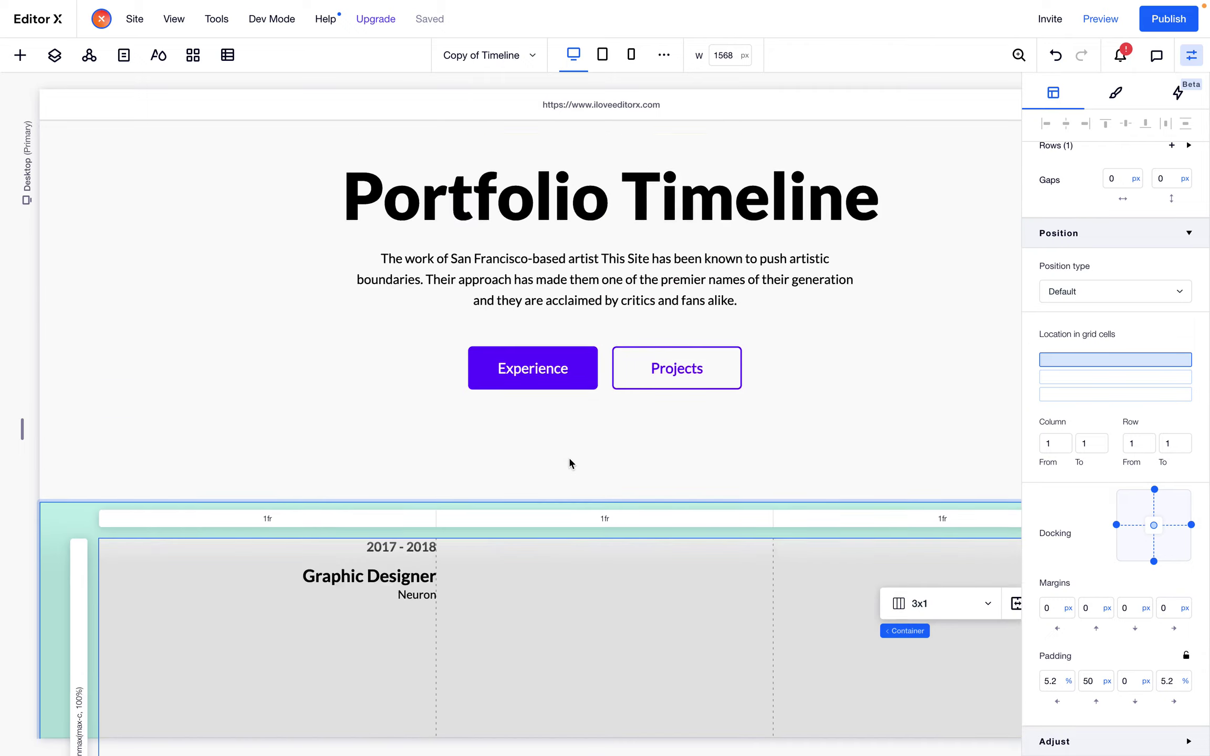
pyautogui.click(396, 263)
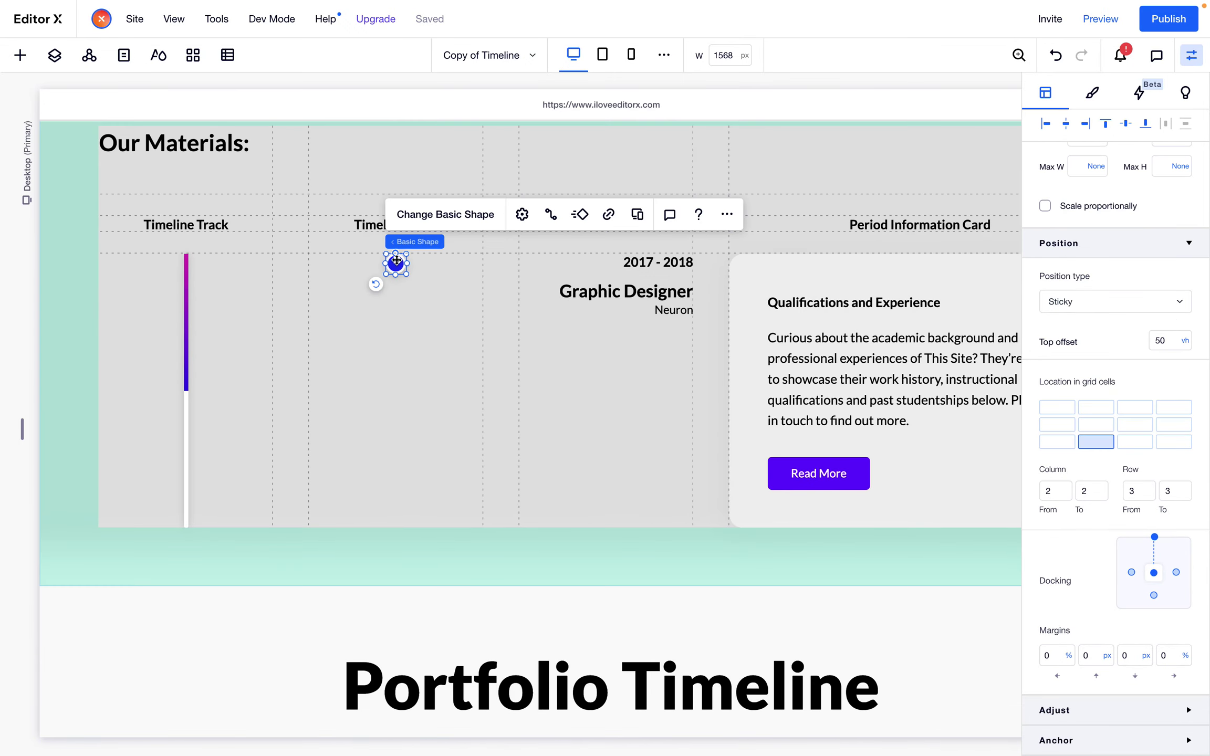
pyautogui.scroll(-10, 580, 392)
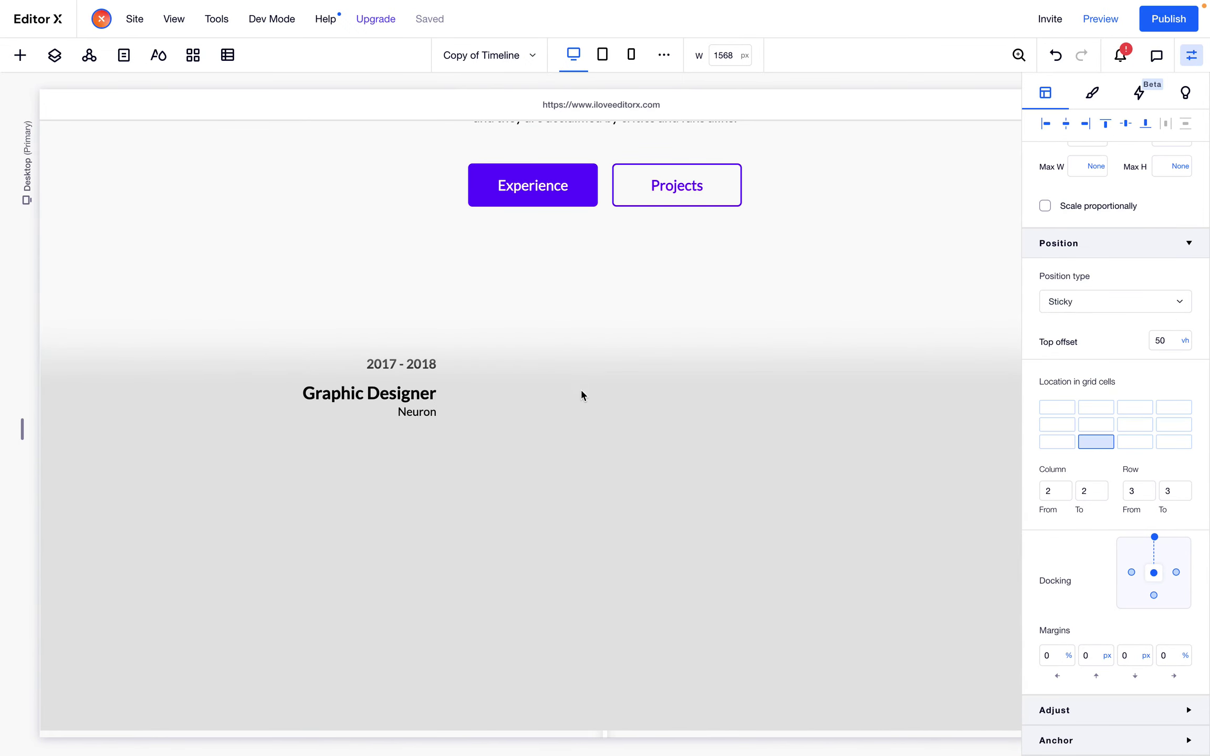
pyautogui.click(586, 459)
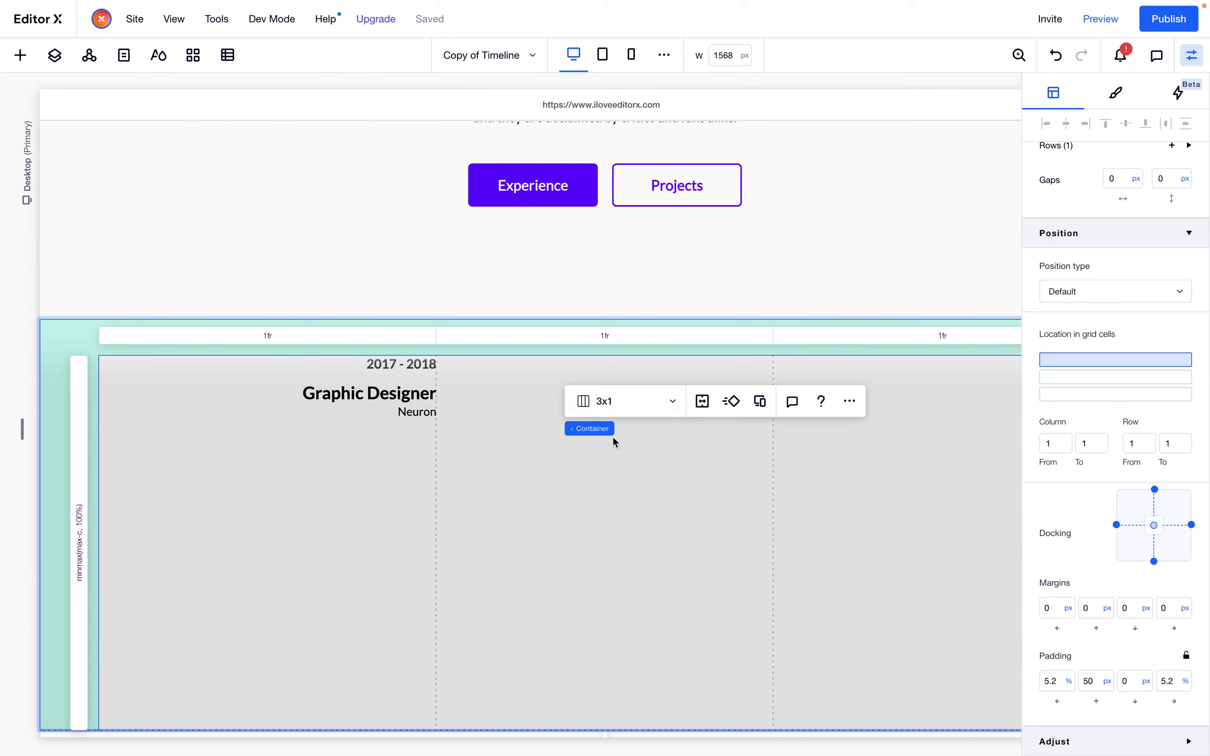
pyautogui.click(594, 490)
pyautogui.click(604, 524)
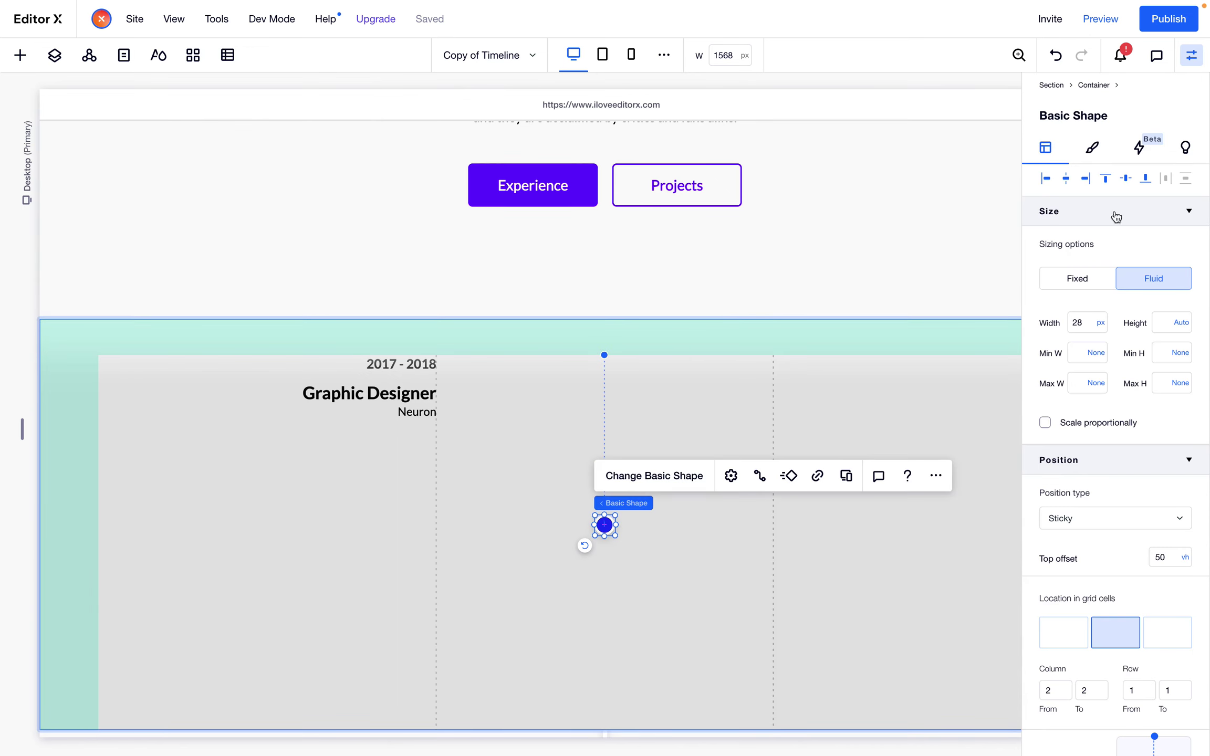
pyautogui.click(1107, 181)
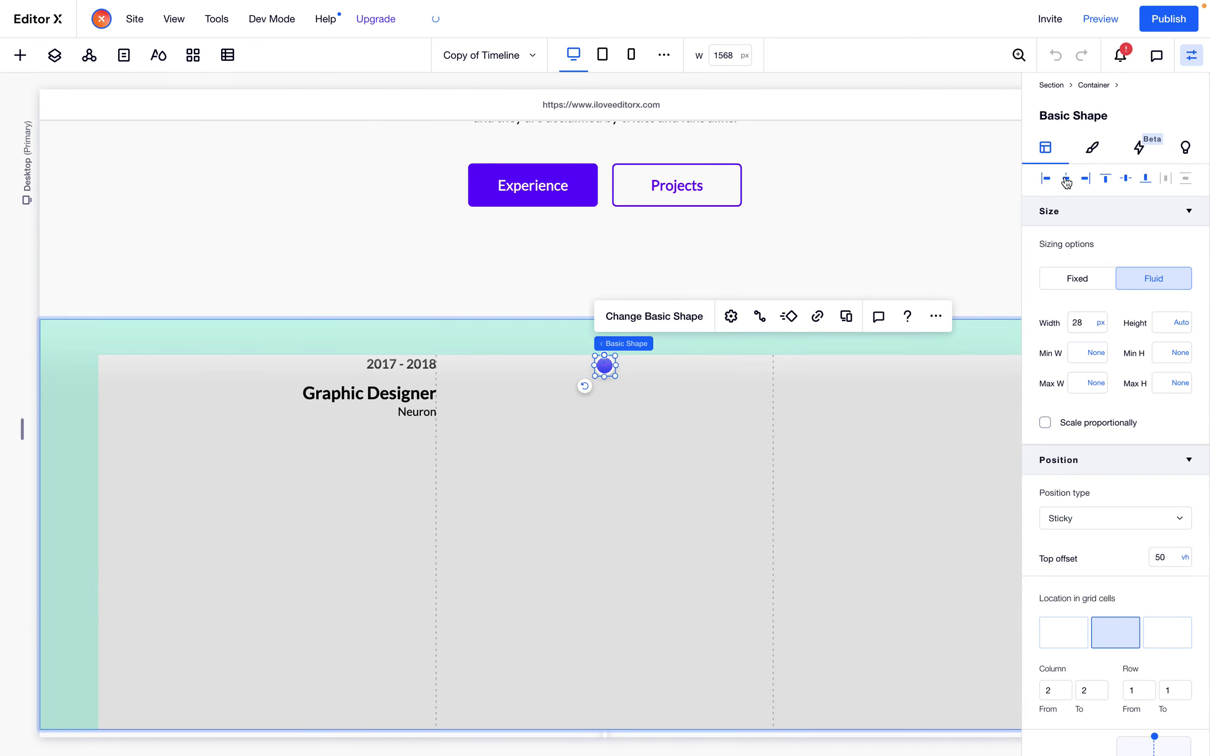
# Copy the period information card from the materials section and paste it into the timeline's 3x1 container
pyautogui.click(768, 471)
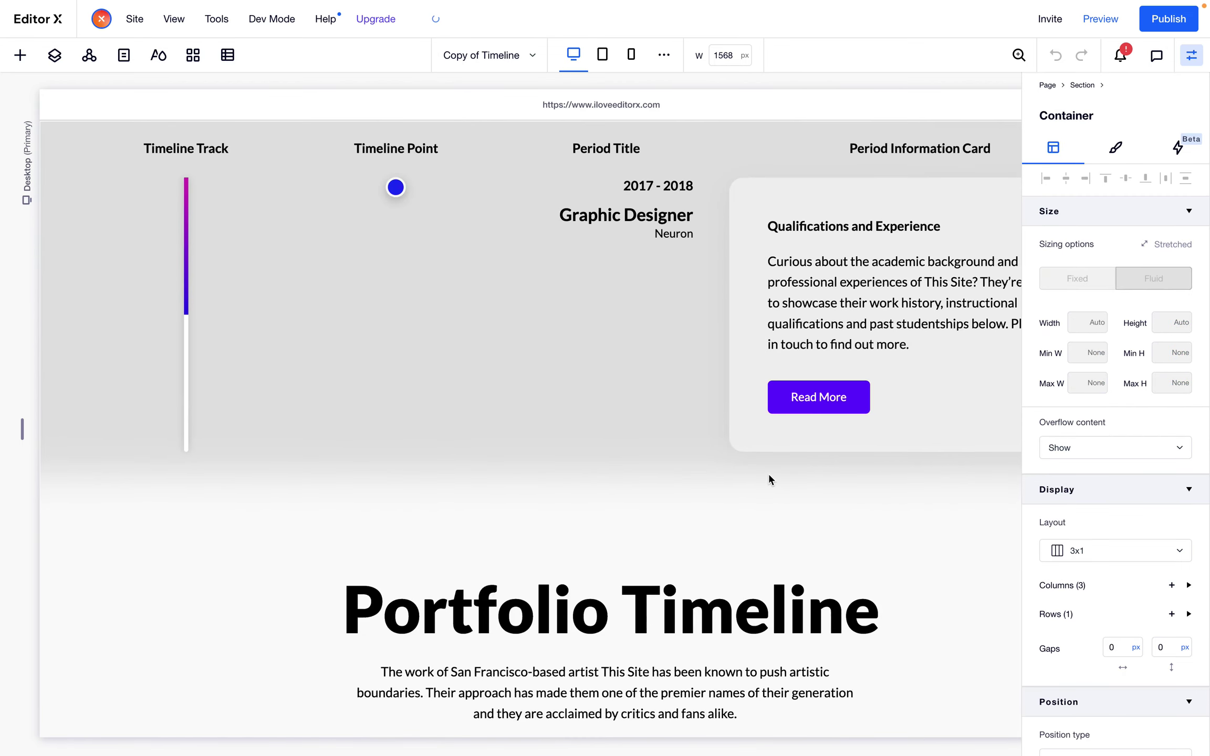
pyautogui.click(774, 261)
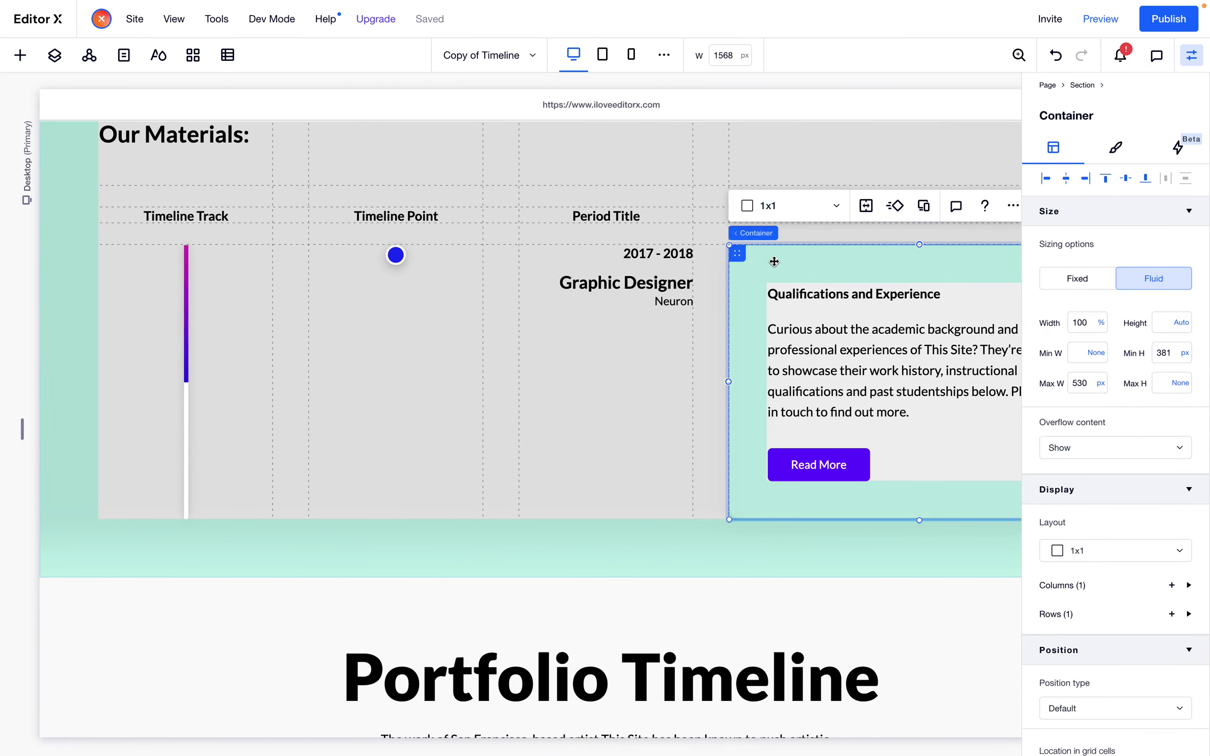
pyautogui.scroll(-10, 755, 265)
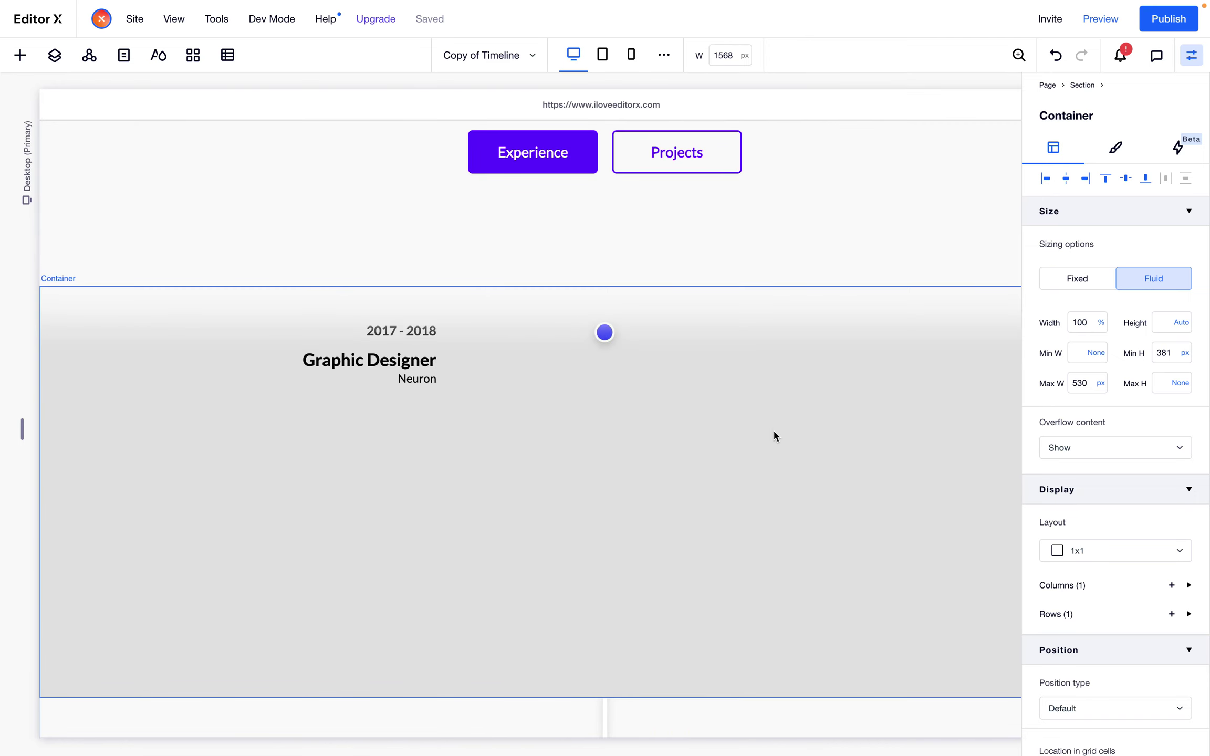
pyautogui.click(790, 427)
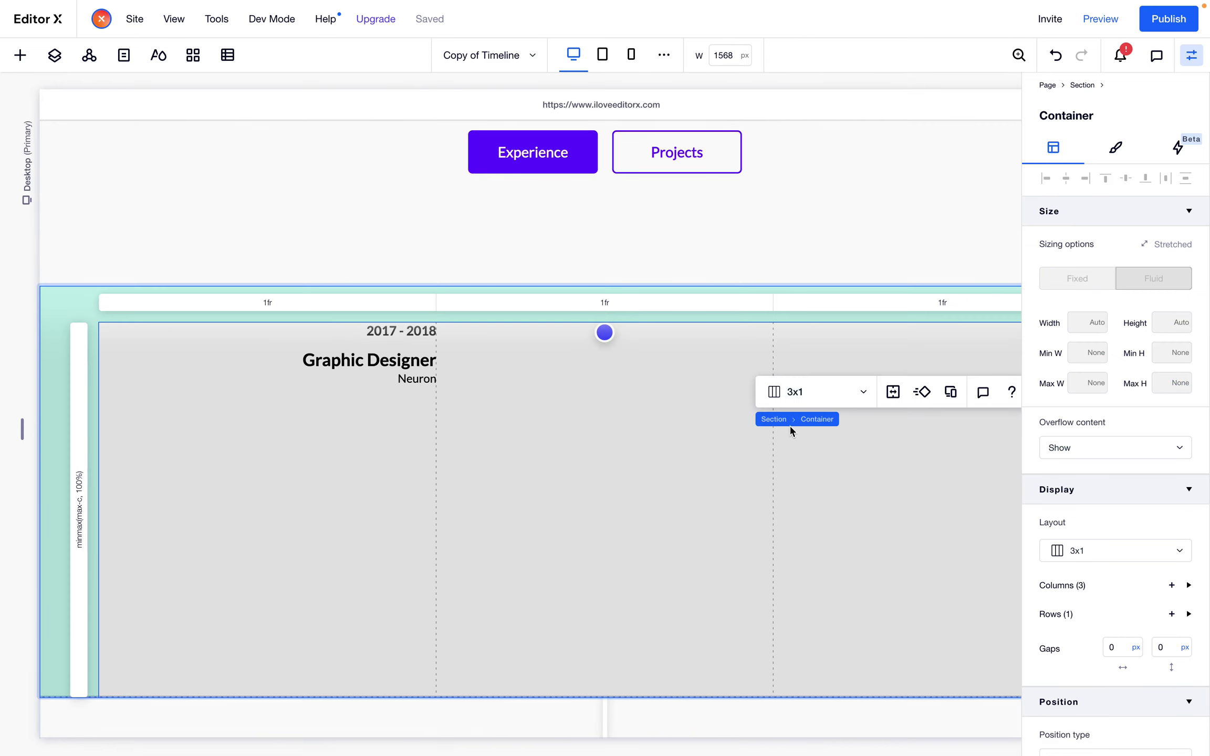
pyautogui.press('super+v')
# Move the information card into the container's third column and align it to the cell's left and top edges
pyautogui.click(423, 366)
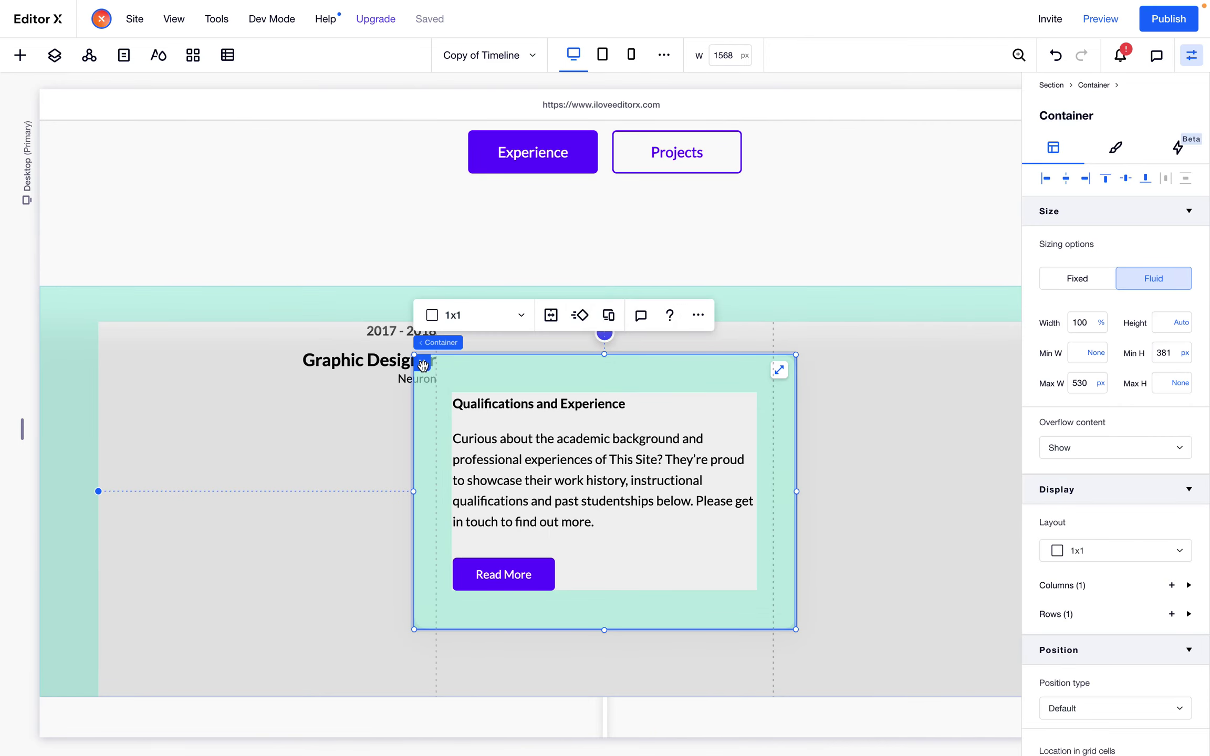
pyautogui.moveTo(423, 366); pyautogui.dragTo(791, 360)
pyautogui.hscroll(5, 644, 491)
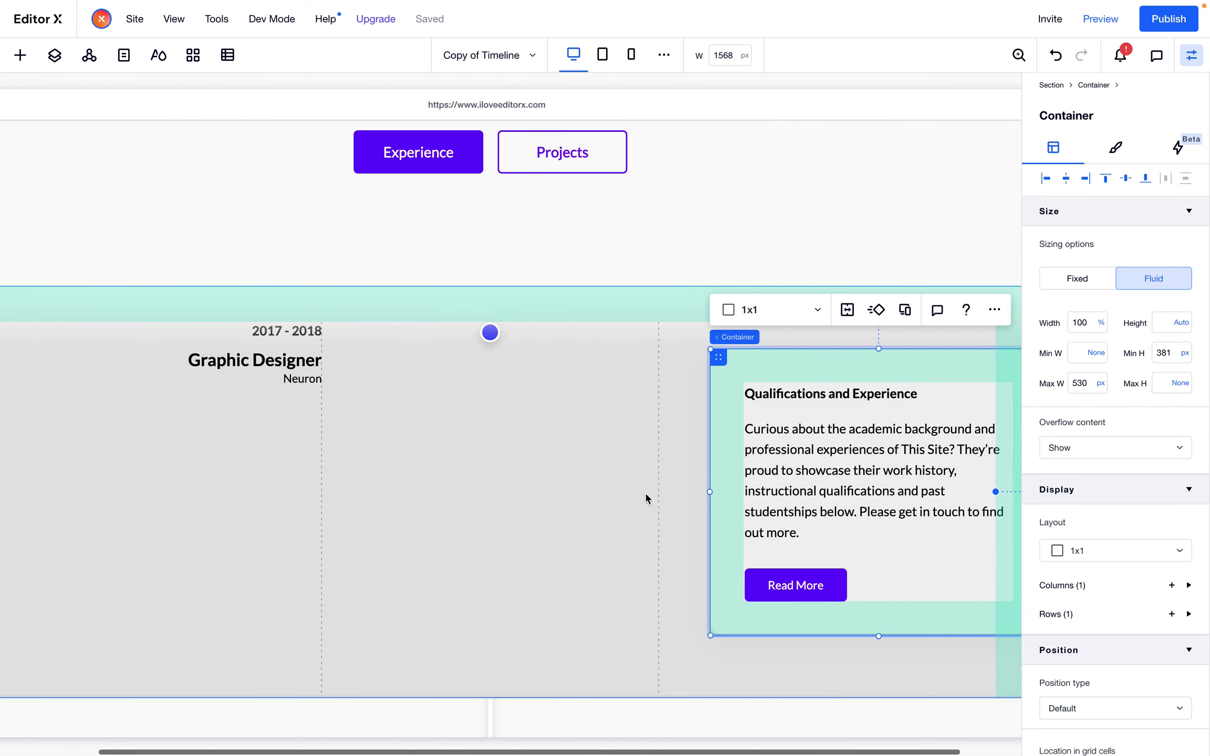
pyautogui.click(1045, 179)
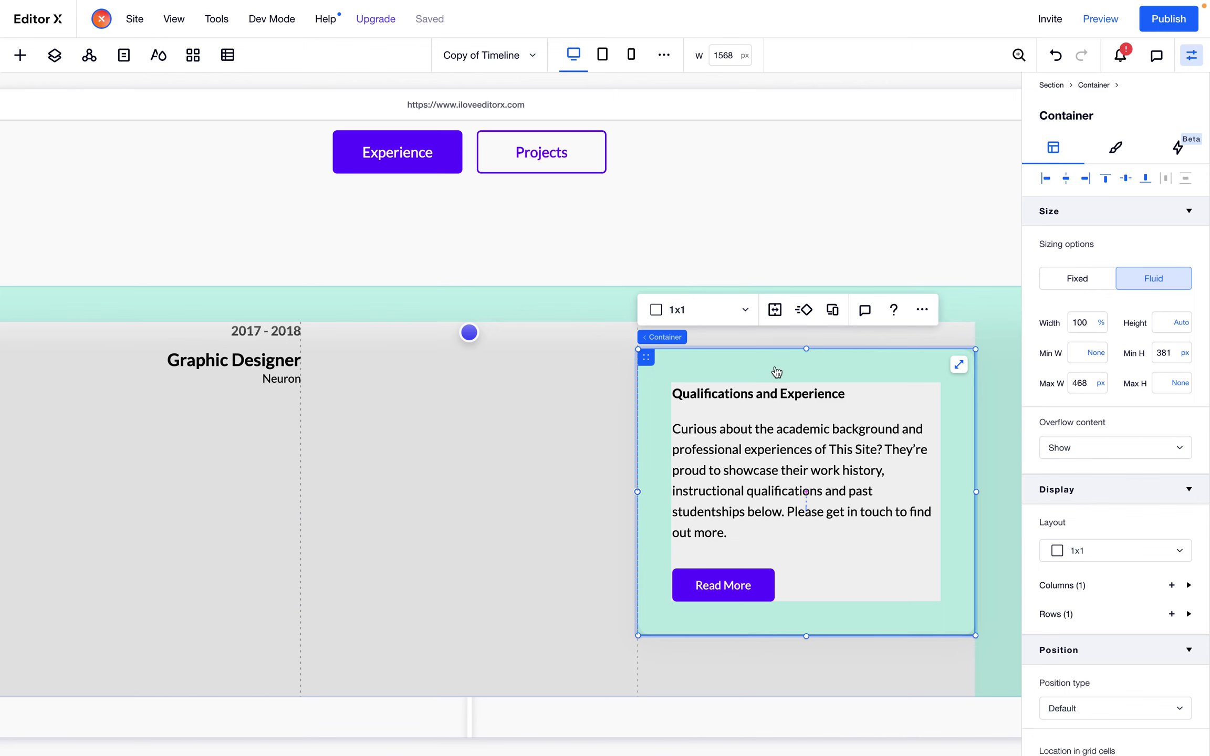
pyautogui.hscroll(-3, 516, 392)
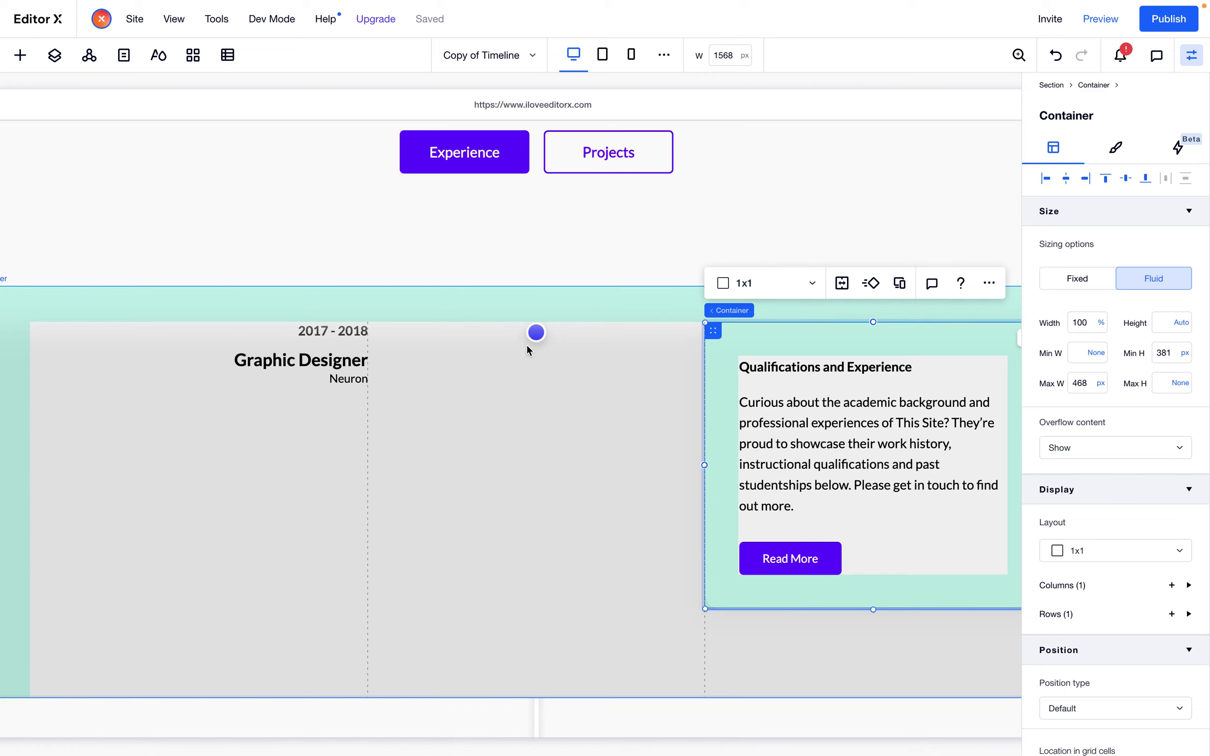
# Set the Graphic Designer title stack's width to 100% of its column
pyautogui.click(537, 335)
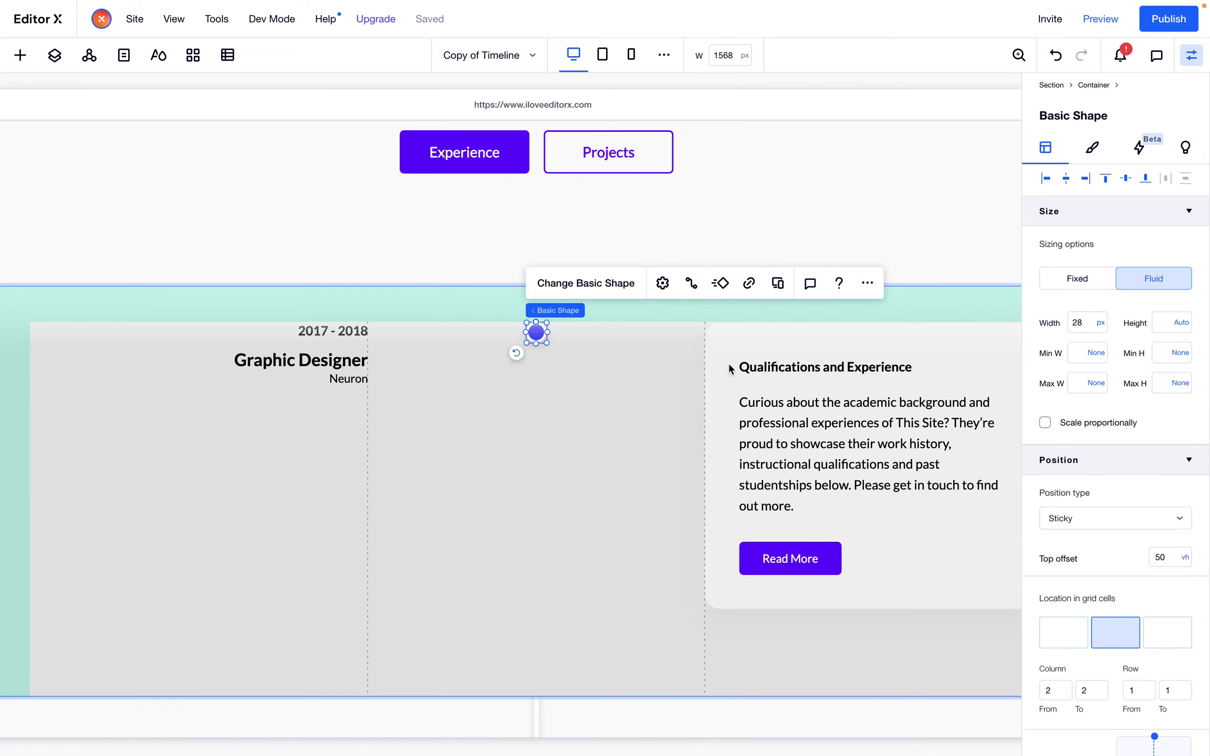
pyautogui.click(755, 341)
pyautogui.click(326, 359)
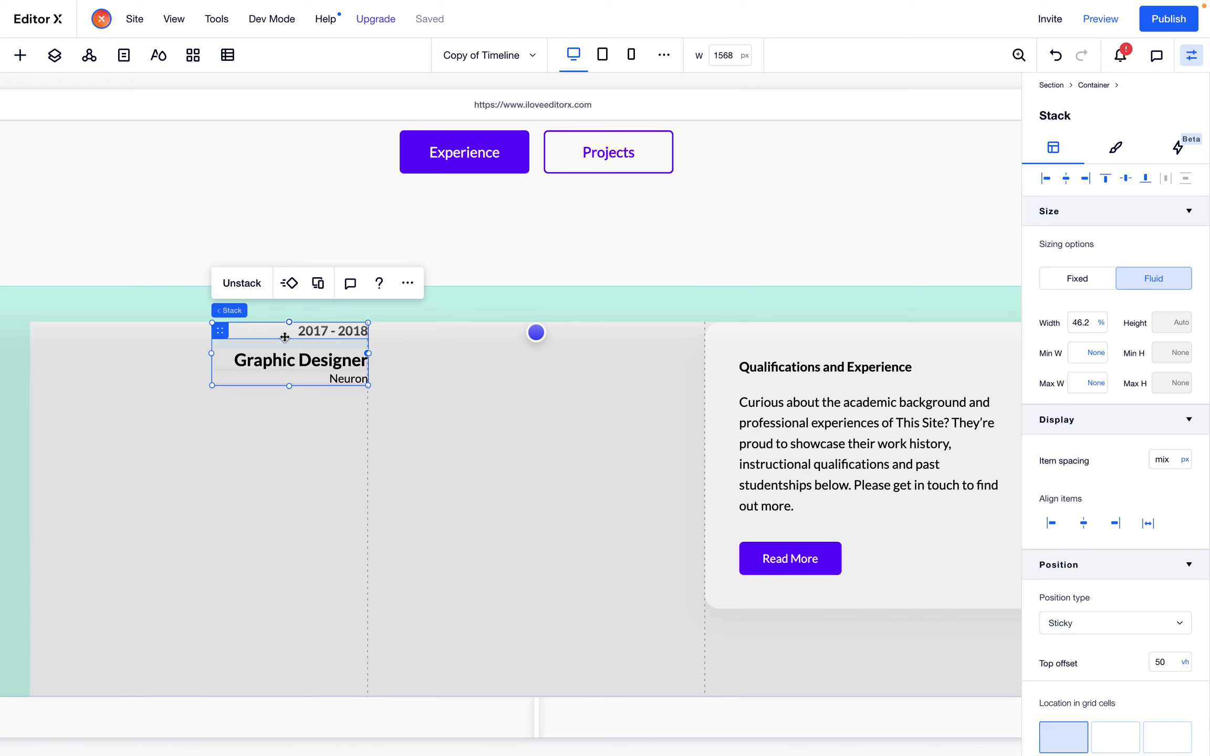
pyautogui.click(1081, 322)
pyautogui.write('100')
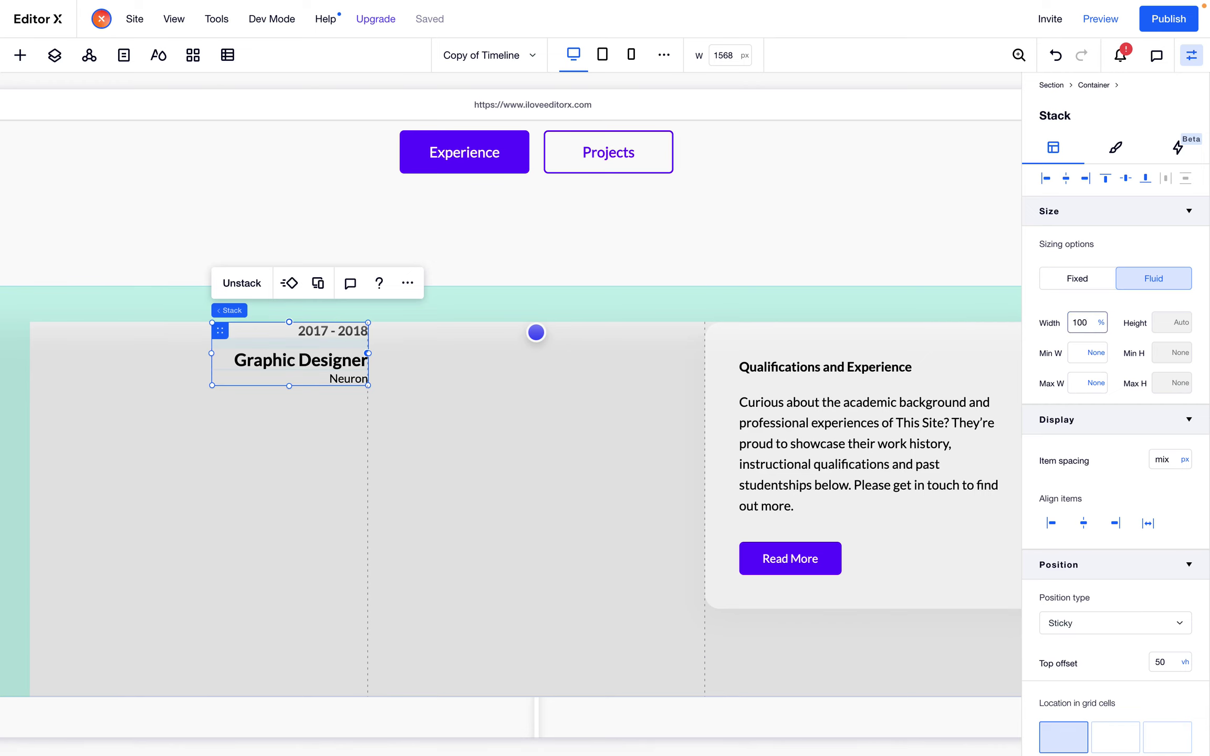
pyautogui.press('Return')
# Set the information card's minimum height to None
pyautogui.click(474, 422)
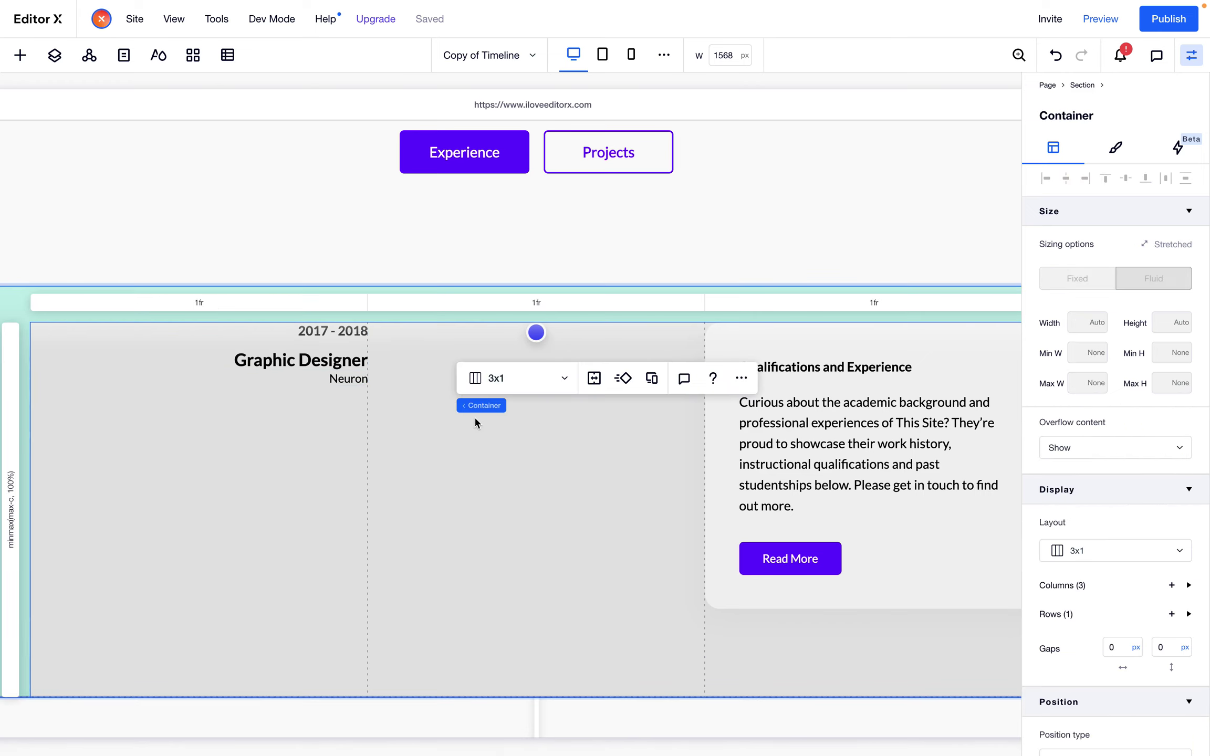
pyautogui.click(711, 454)
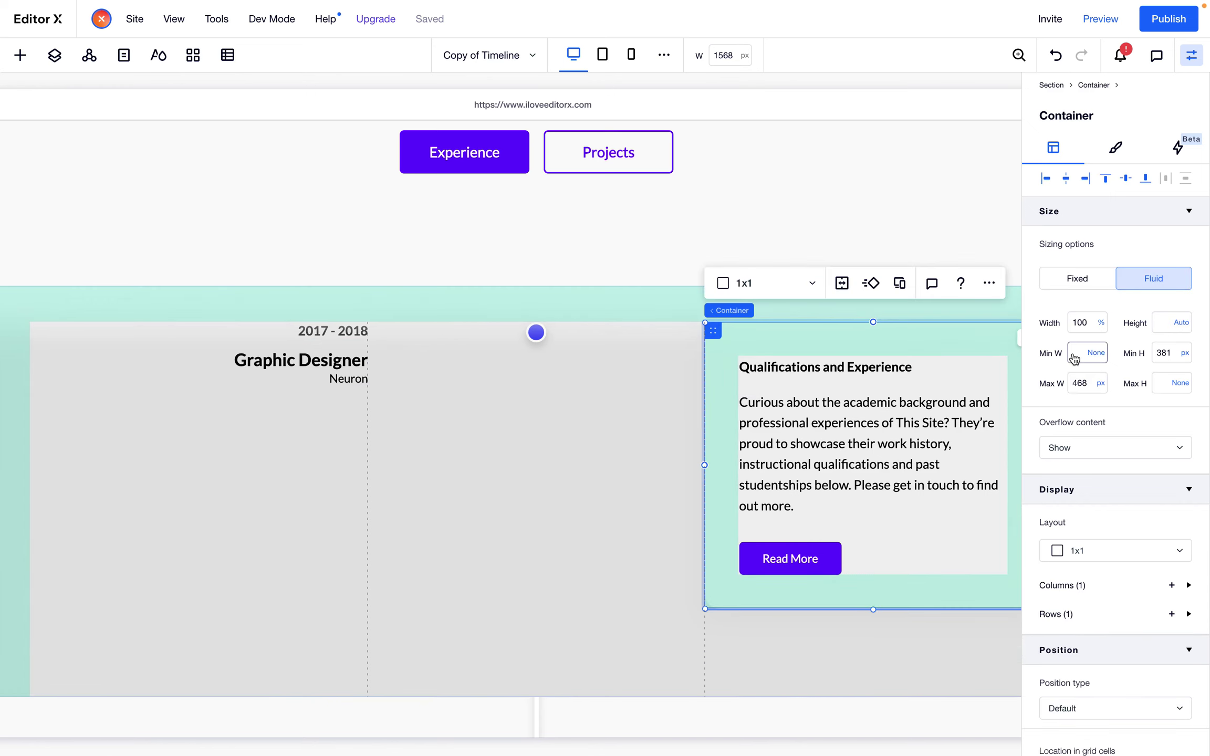
pyautogui.click(1184, 354)
pyautogui.click(1161, 330)
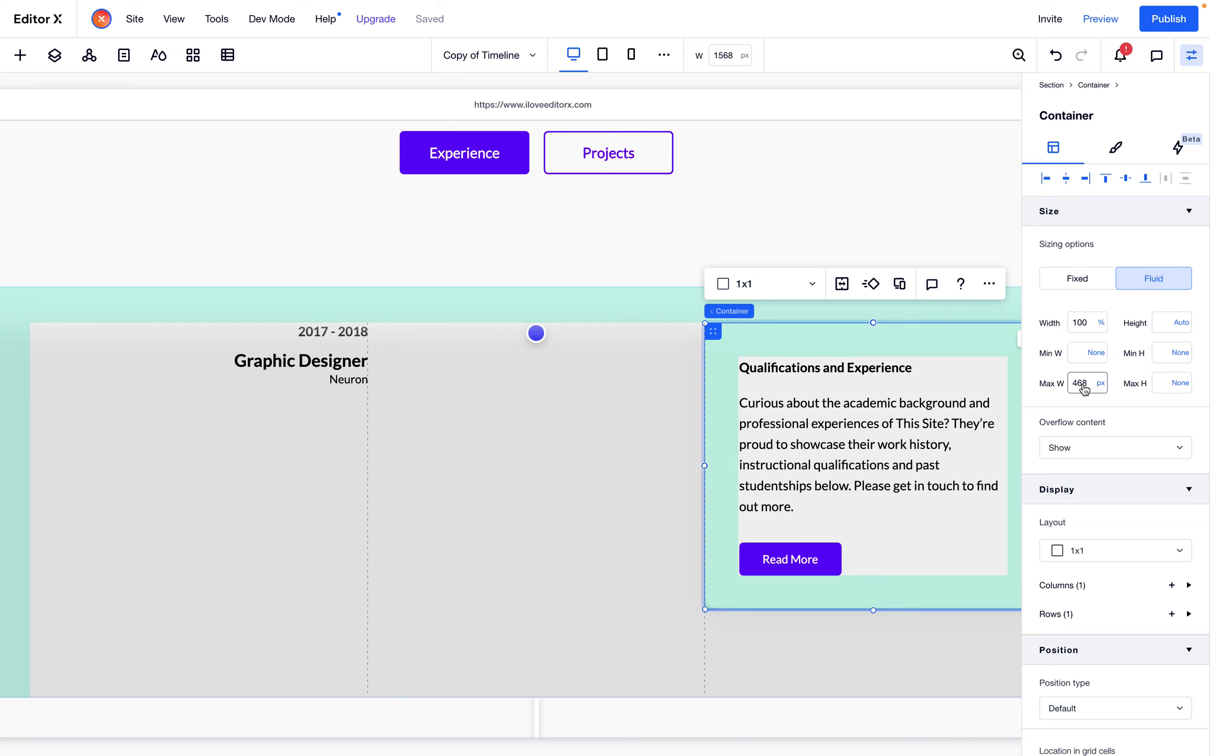
pyautogui.hscroll(5, 918, 75)
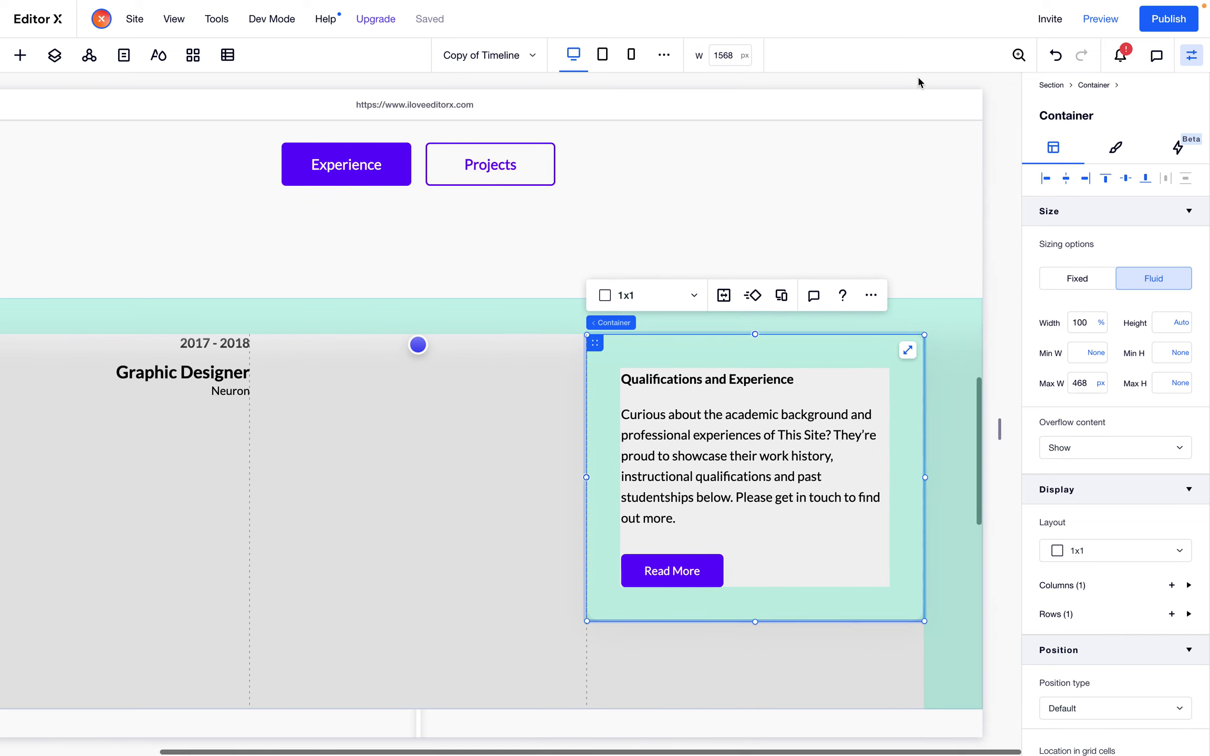
# Widen the canvas to 1920 px and examine how the information card fits its column
pyautogui.click(1086, 389)
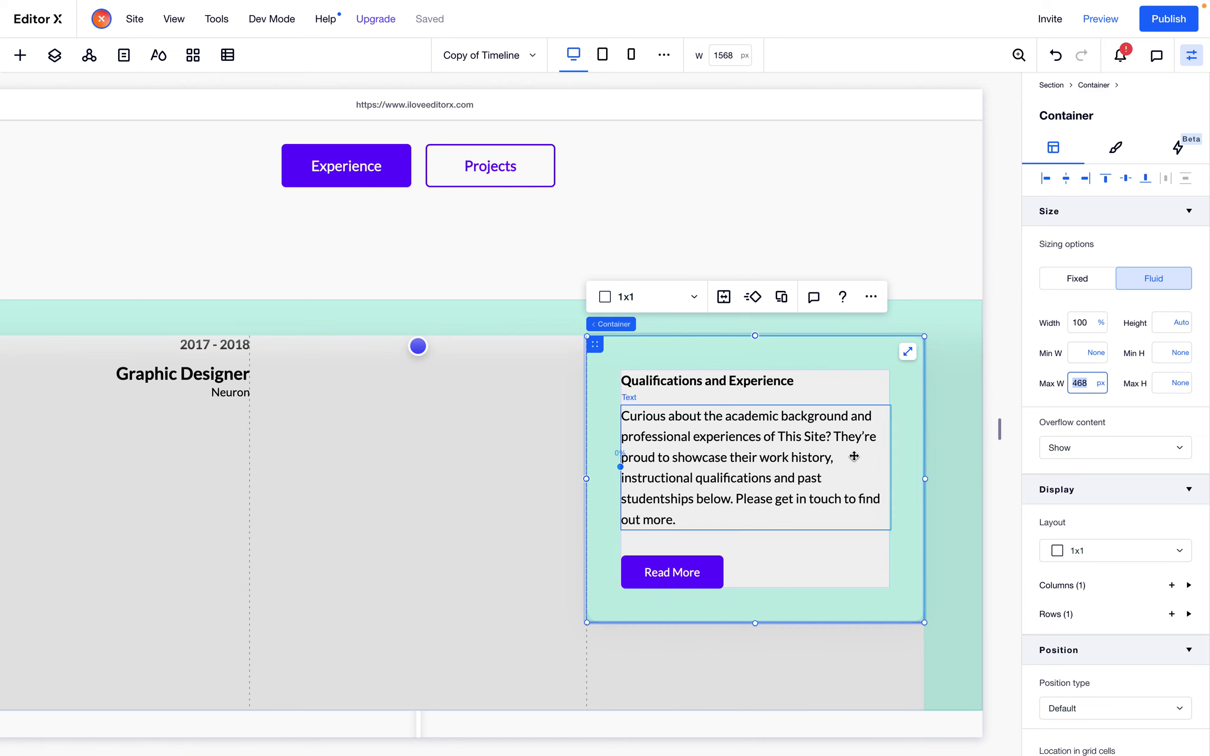
pyautogui.scroll(-2, 853, 458)
pyautogui.click(731, 59)
pyautogui.doubleClick(728, 55)
pyautogui.write('1920')
pyautogui.press('Return')
pyautogui.hscroll(5, 840, 239)
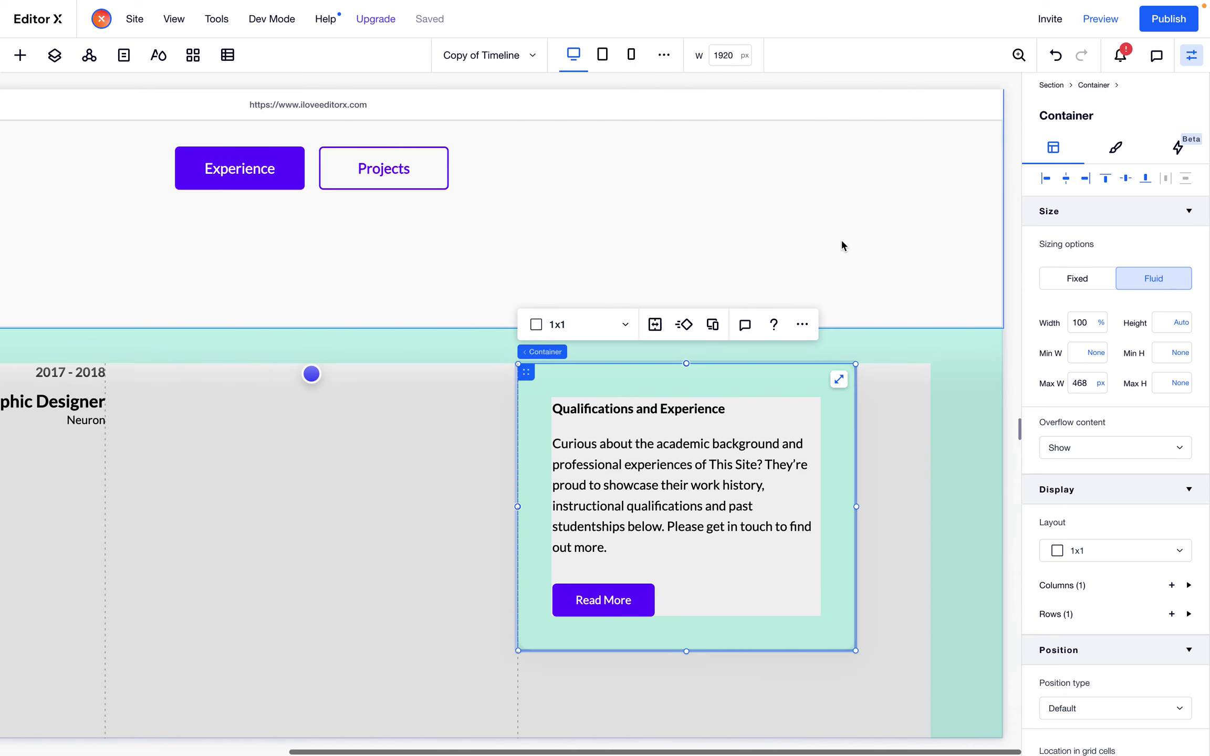
pyautogui.scroll(-2, 844, 242)
pyautogui.scroll(2, 571, 422)
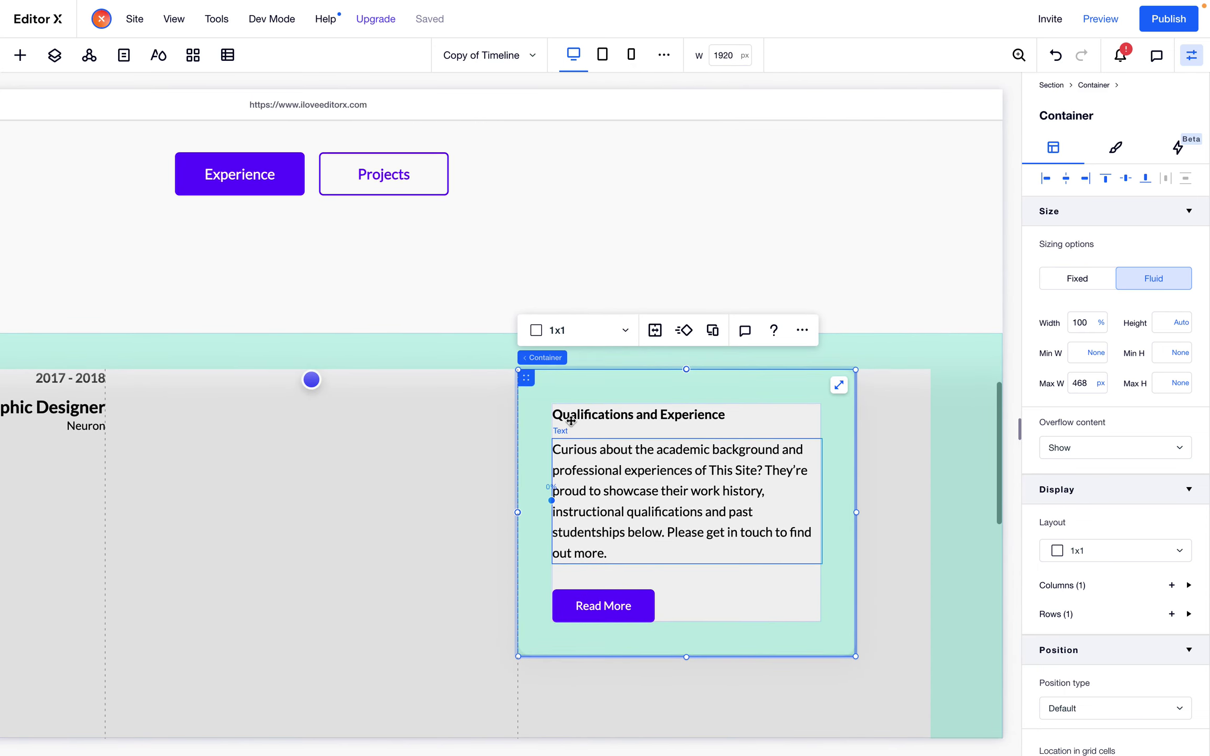
pyautogui.scroll(-1, 761, 604)
pyautogui.scroll(1, 801, 608)
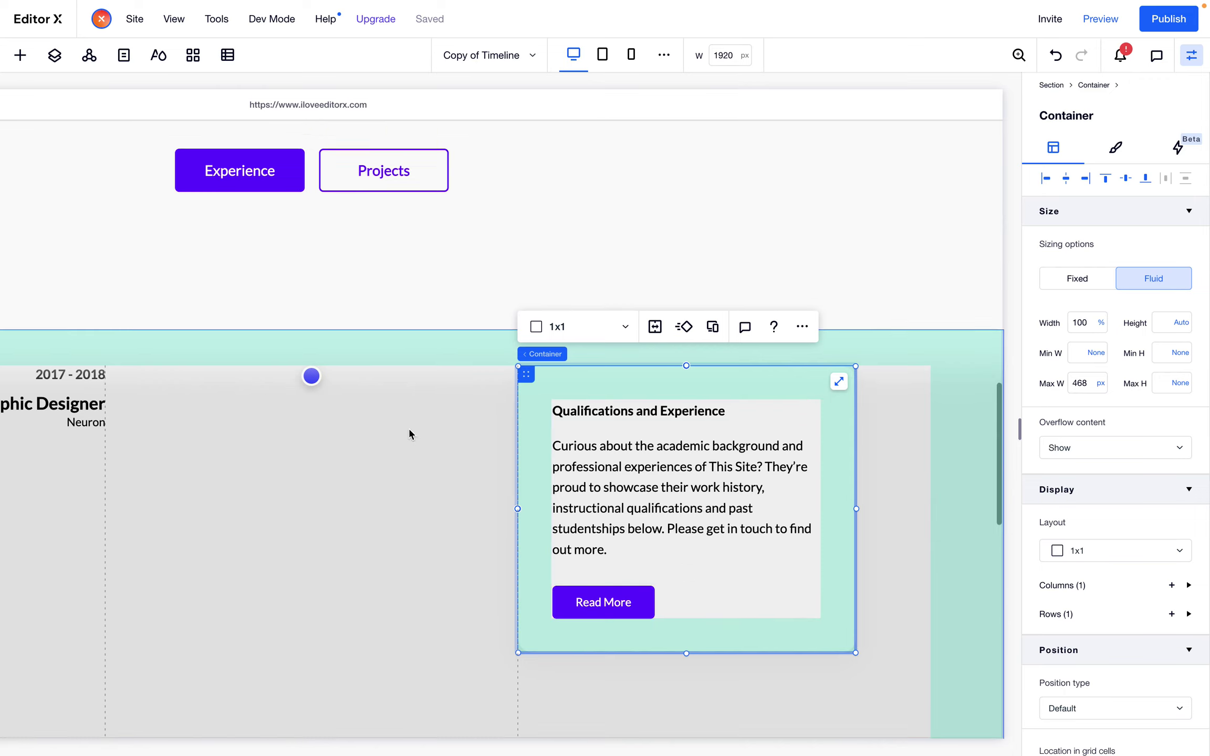
# Set the timeline information card's maximum width to 530 px, matching the original card in the materials section
pyautogui.scroll(12, 409, 430)
pyautogui.click(564, 287)
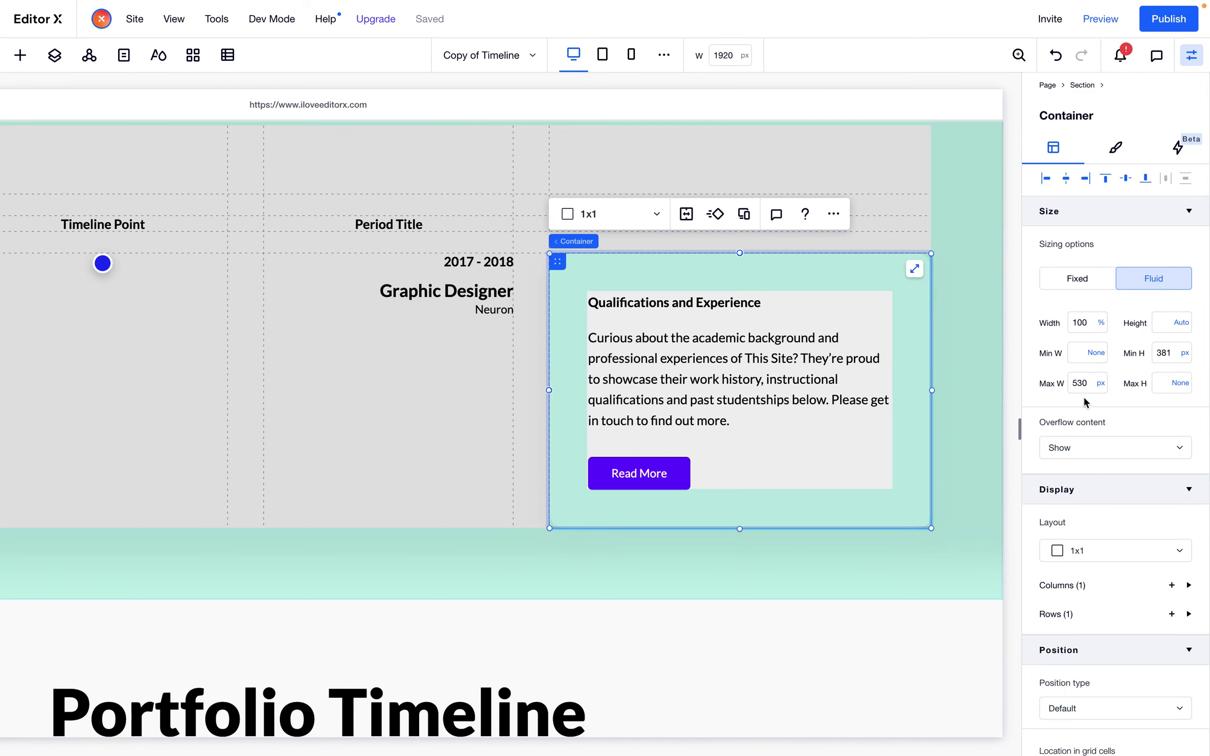
pyautogui.click(1081, 383)
pyautogui.scroll(-10, 944, 443)
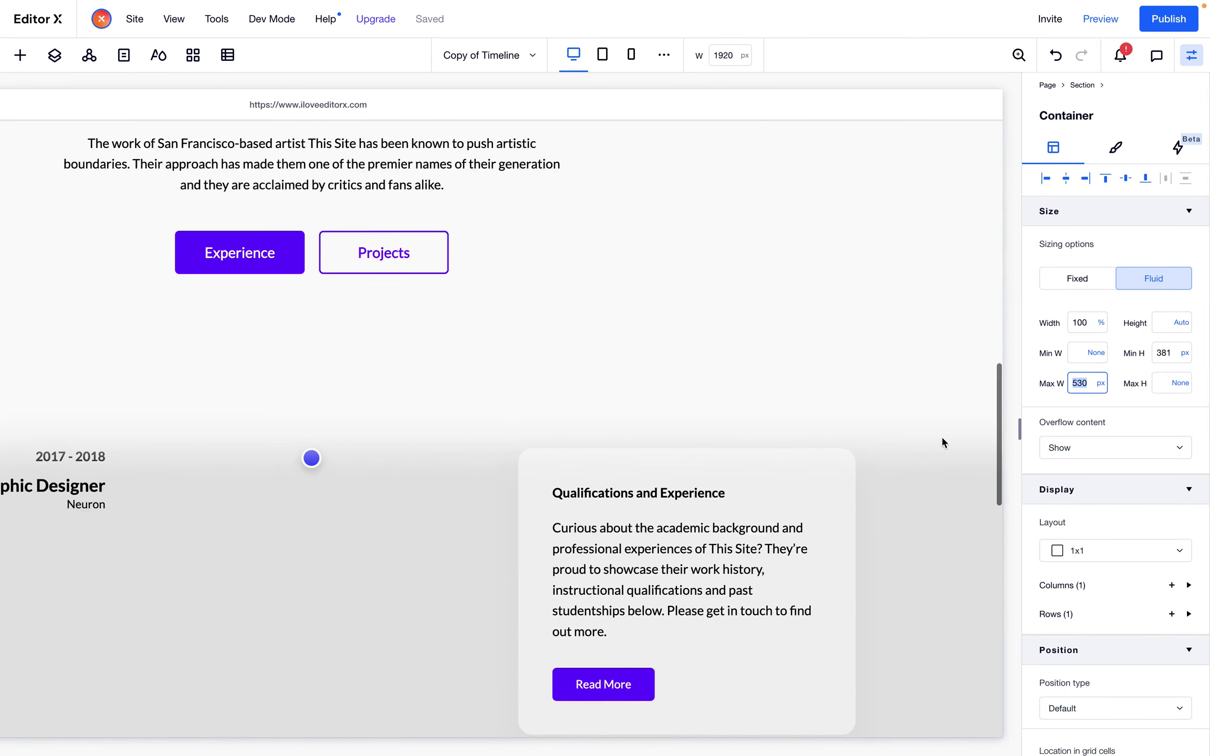
pyautogui.click(845, 403)
pyautogui.click(1089, 382)
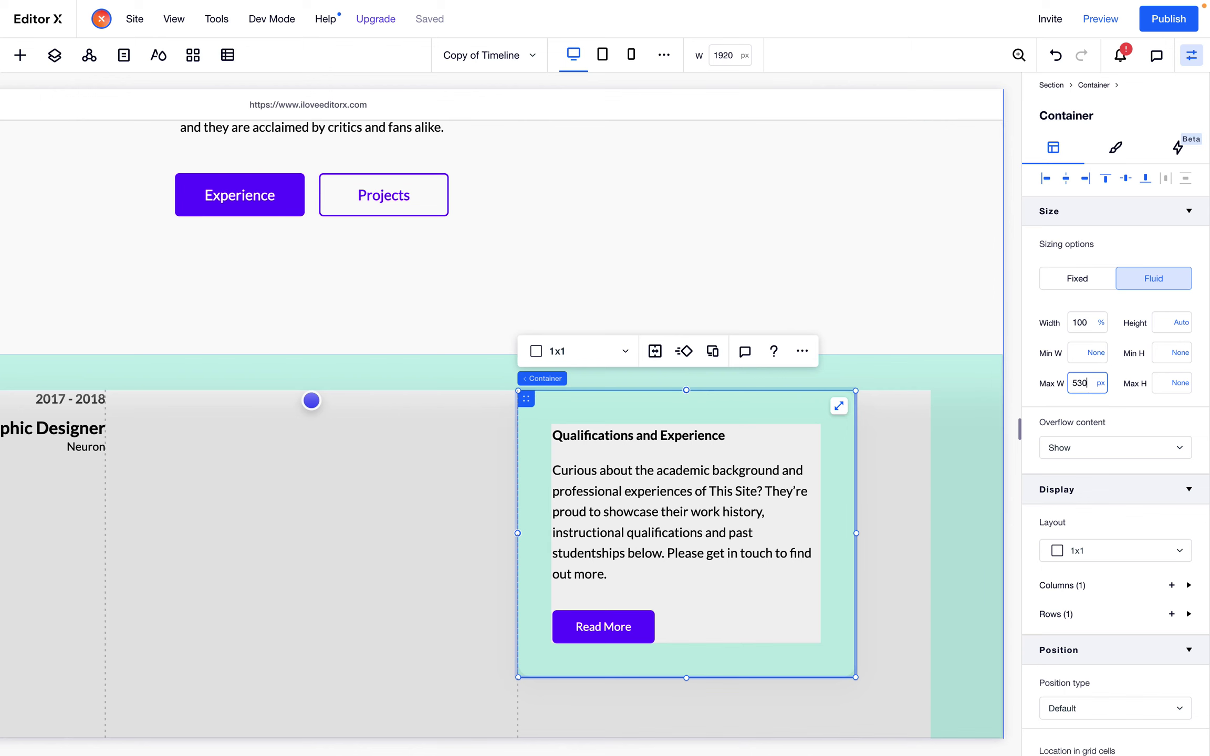
pyautogui.press('Return')
pyautogui.scroll(-3, 905, 334)
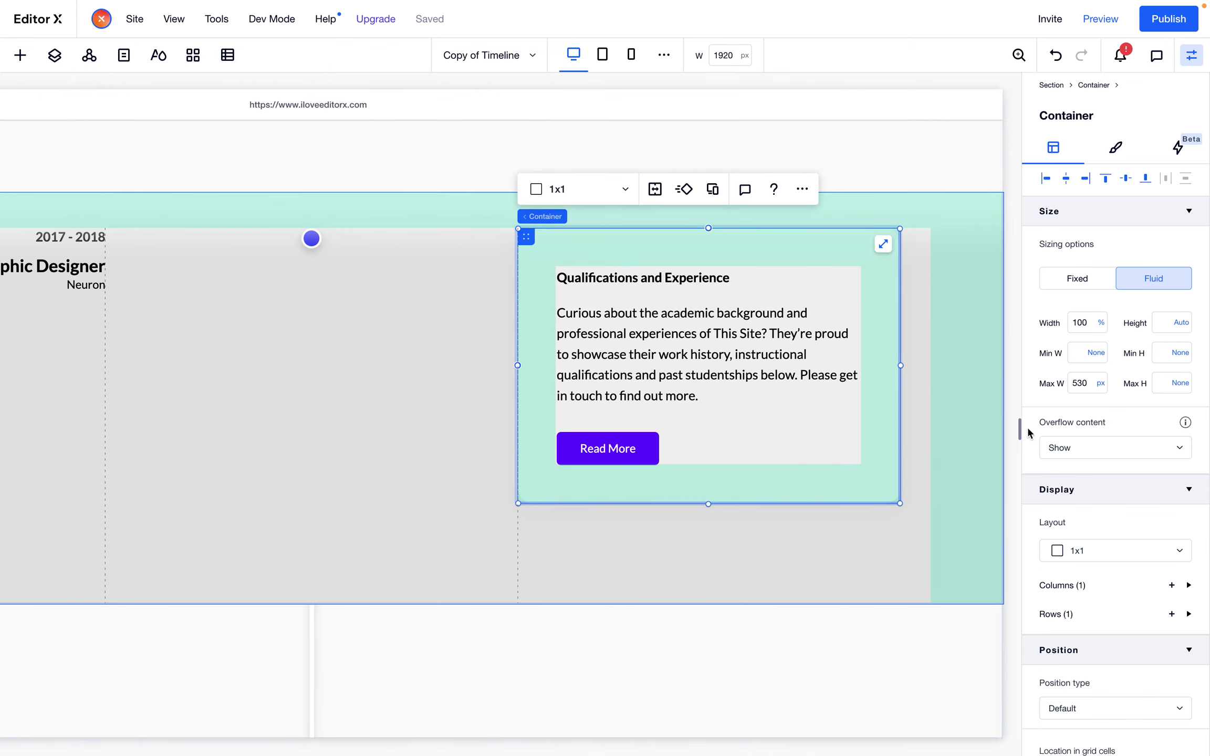
# Check the information card while resizing the canvas, and restore the default desktop width of 1568 px
pyautogui.moveTo(1019, 428); pyautogui.dragTo(988, 431)
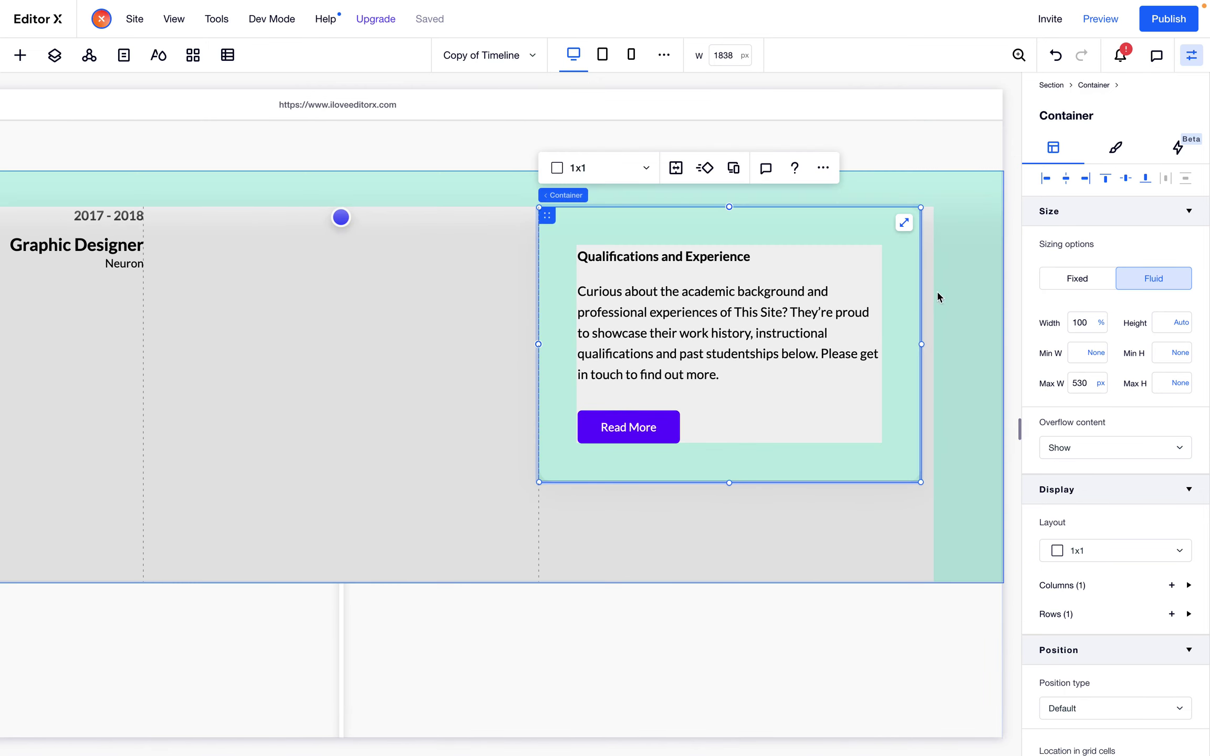
pyautogui.moveTo(1018, 429)
pyautogui.mouseDown()
pyautogui.moveTo(912, 424)
pyautogui.moveTo(1018, 426)
pyautogui.mouseUp()
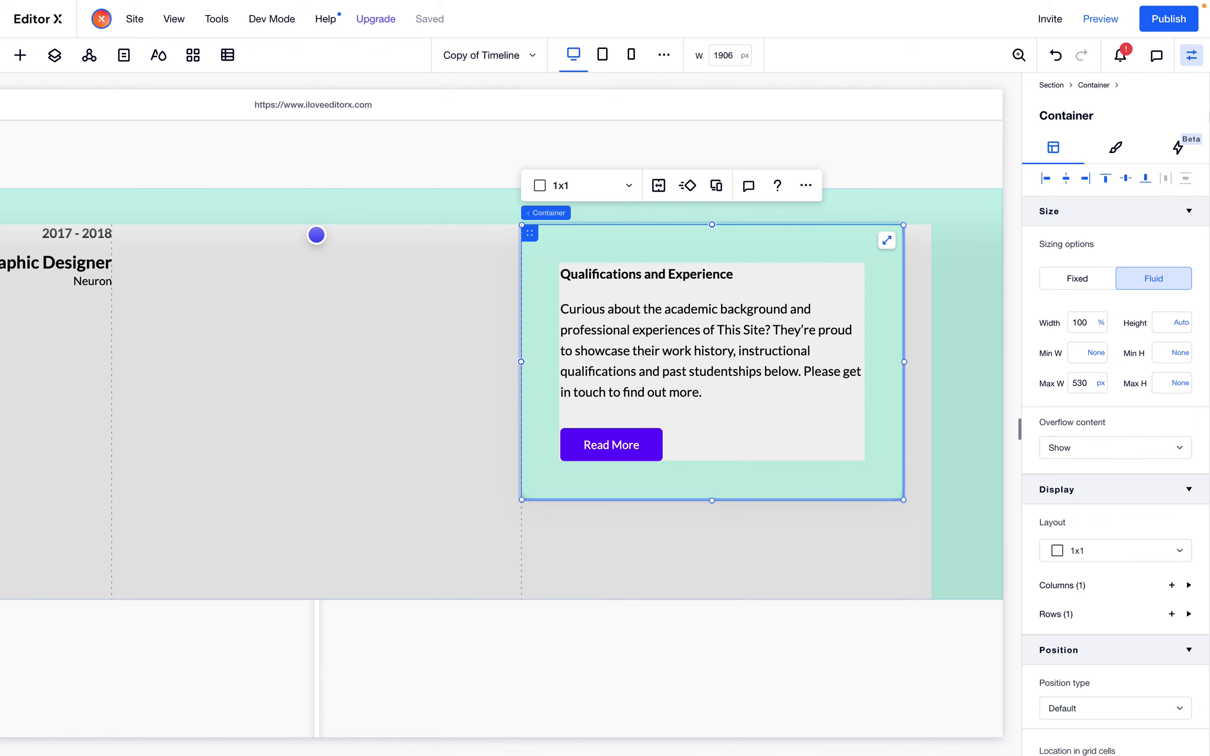
pyautogui.click(1191, 56)
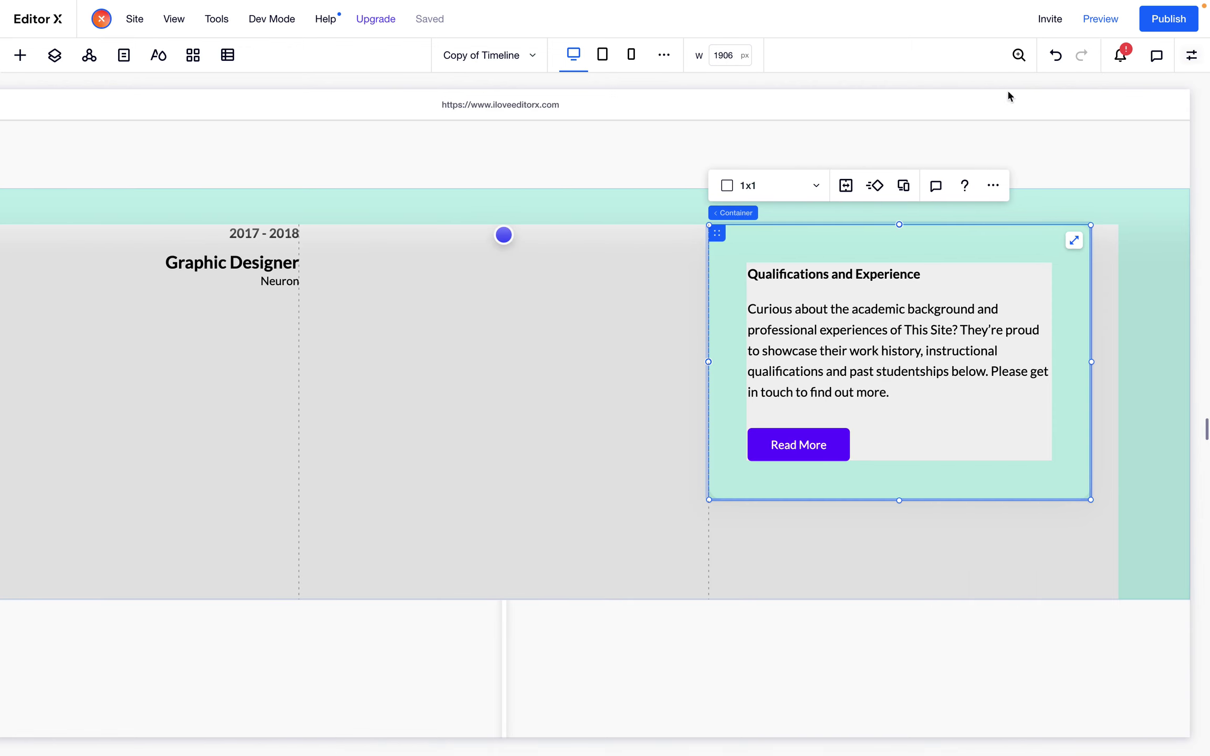
pyautogui.click(573, 54)
pyautogui.scroll(3, 694, 325)
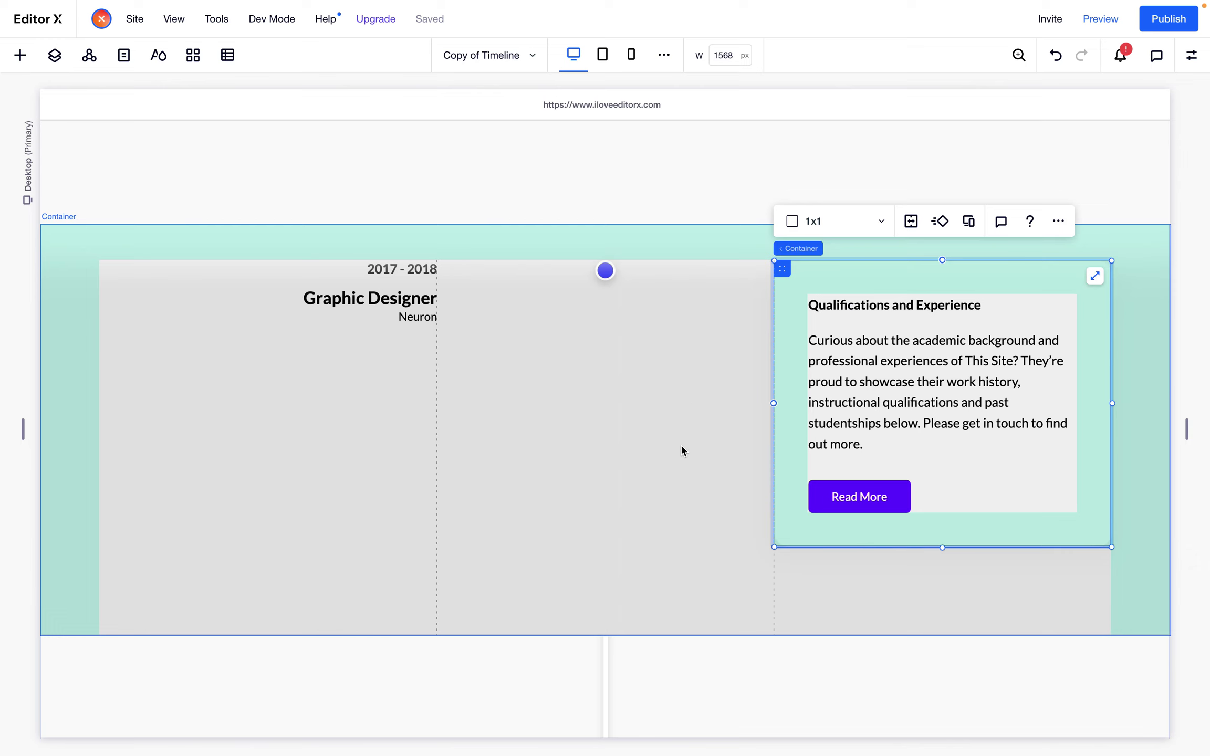
pyautogui.click(664, 434)
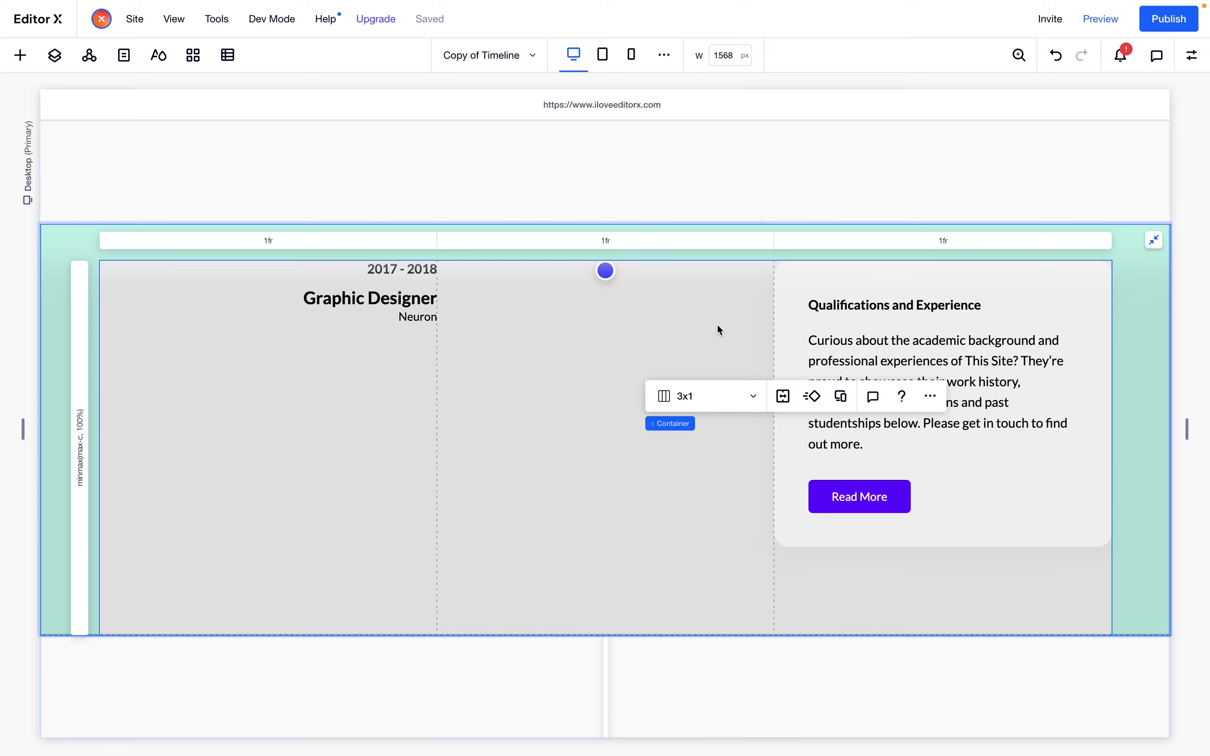
pyautogui.scroll(-2, 694, 361)
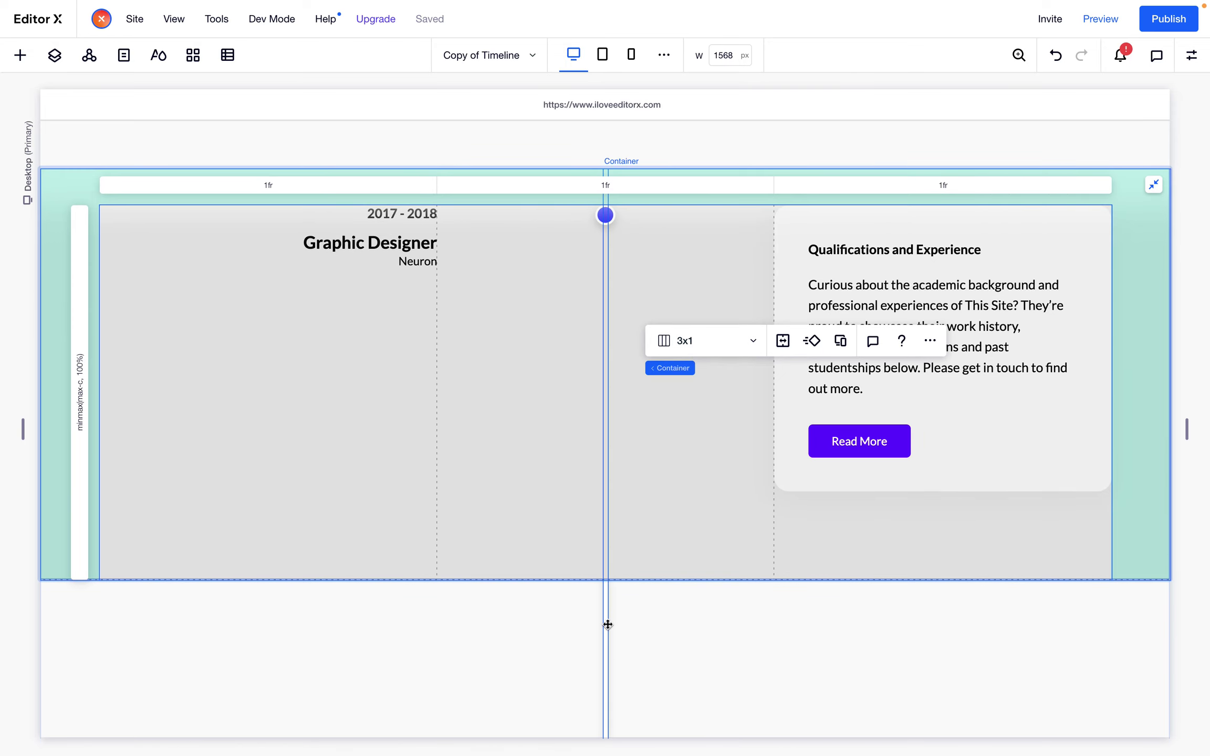
pyautogui.scroll(5, 608, 624)
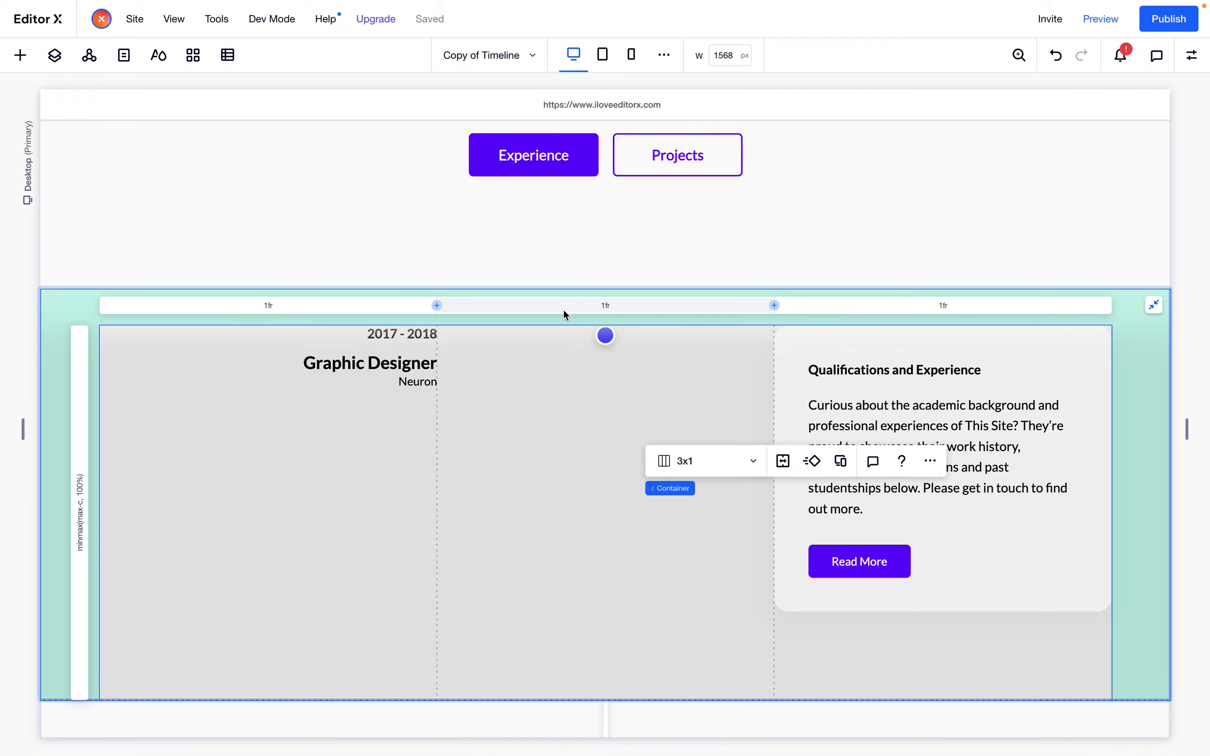
pyautogui.click(607, 335)
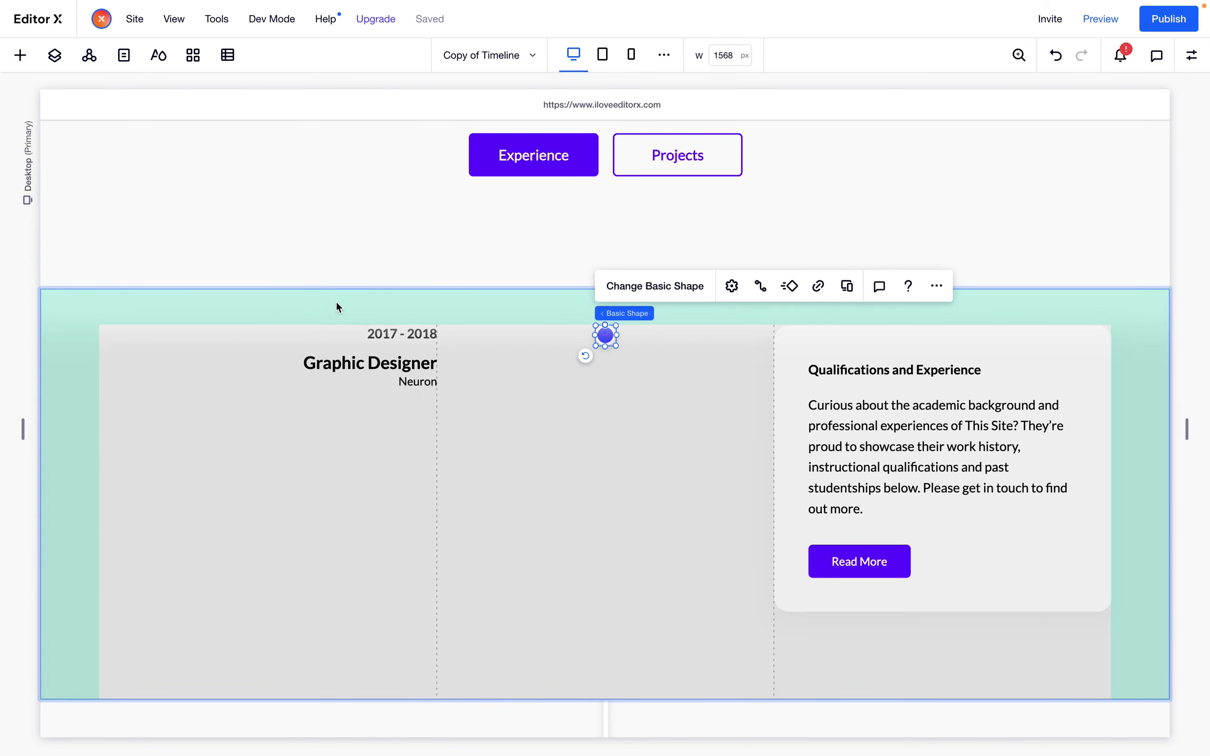
# Add a blue circle from the basic shapes to the container's second column and set its sizing to Fixed
pyautogui.click(20, 55)
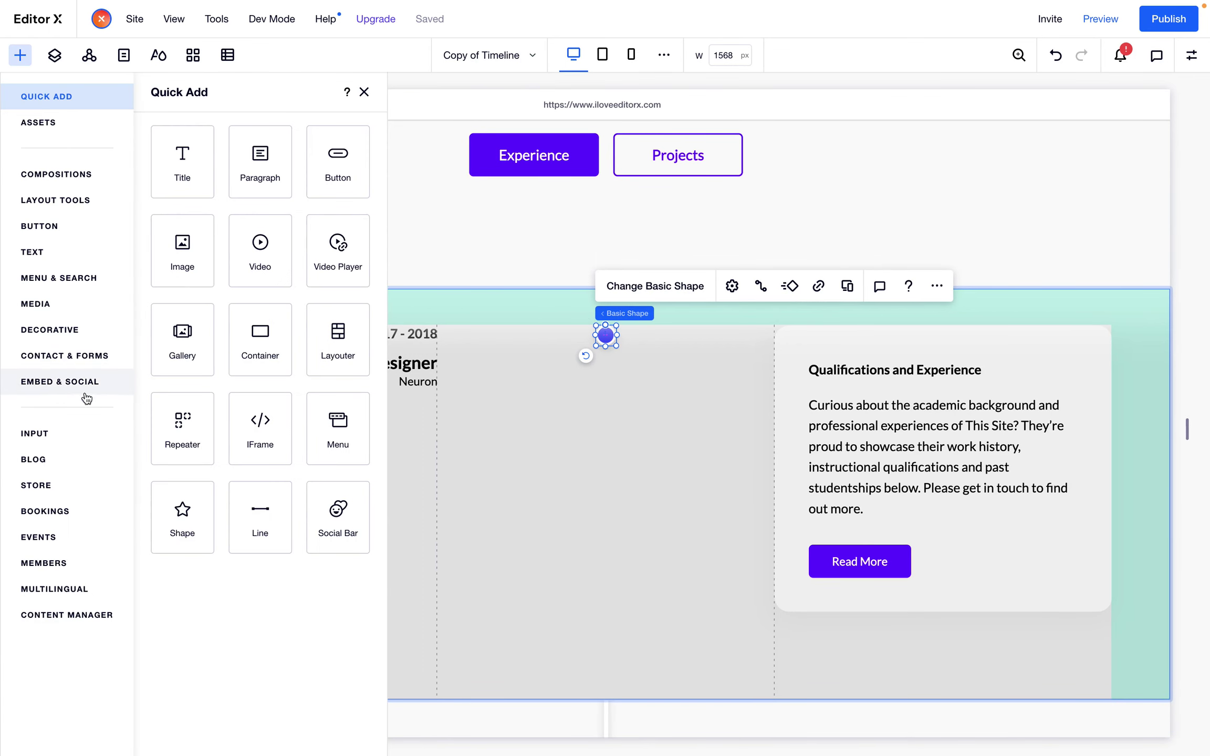
pyautogui.click(49, 329)
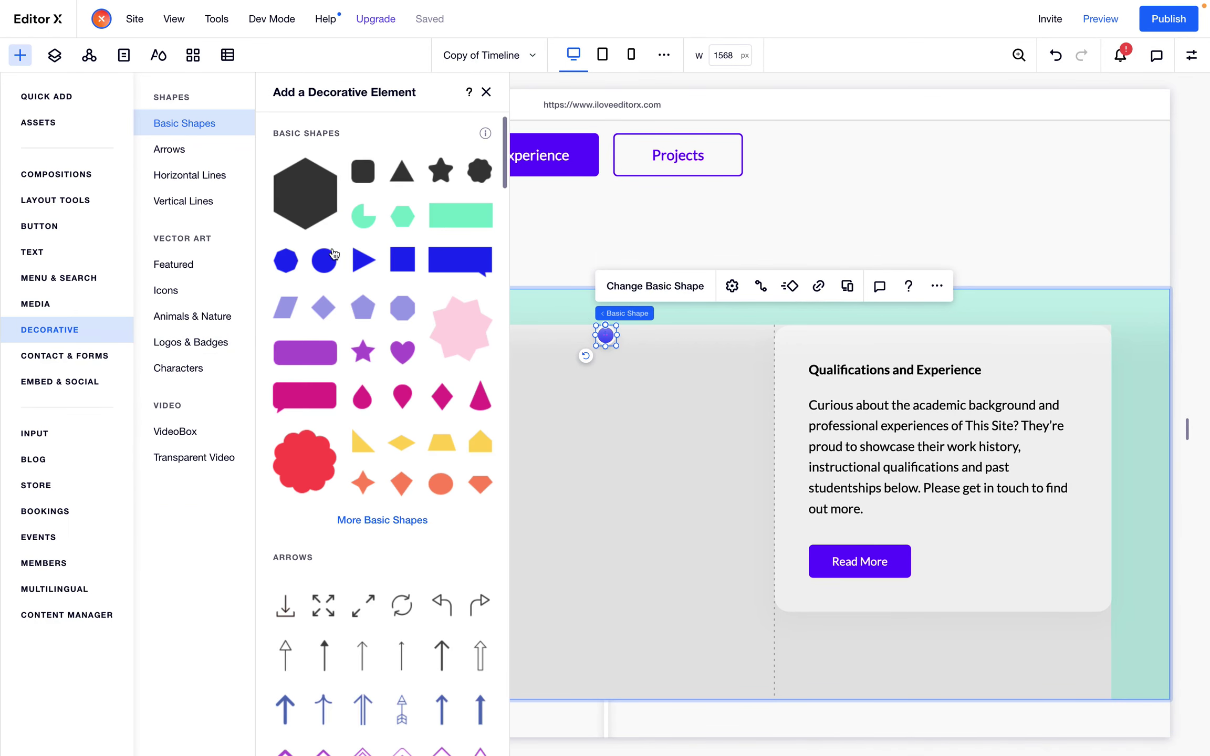
pyautogui.moveTo(329, 260); pyautogui.dragTo(598, 447)
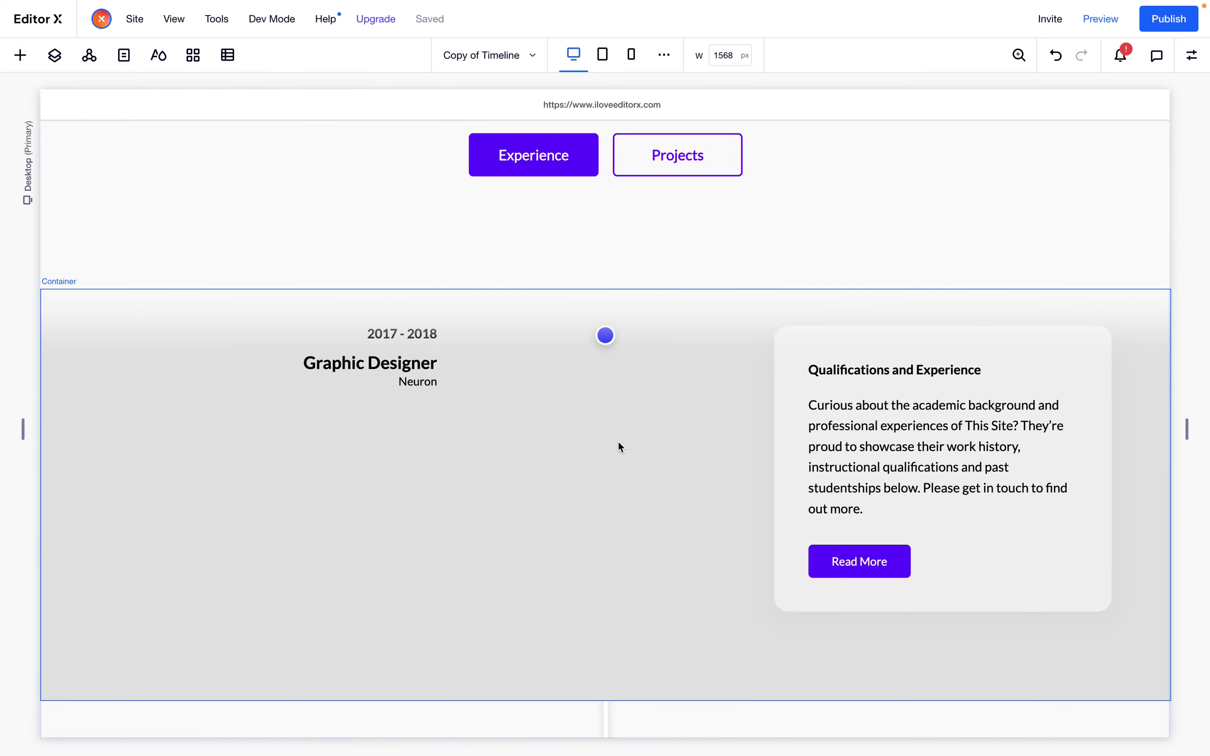
pyautogui.click(596, 451)
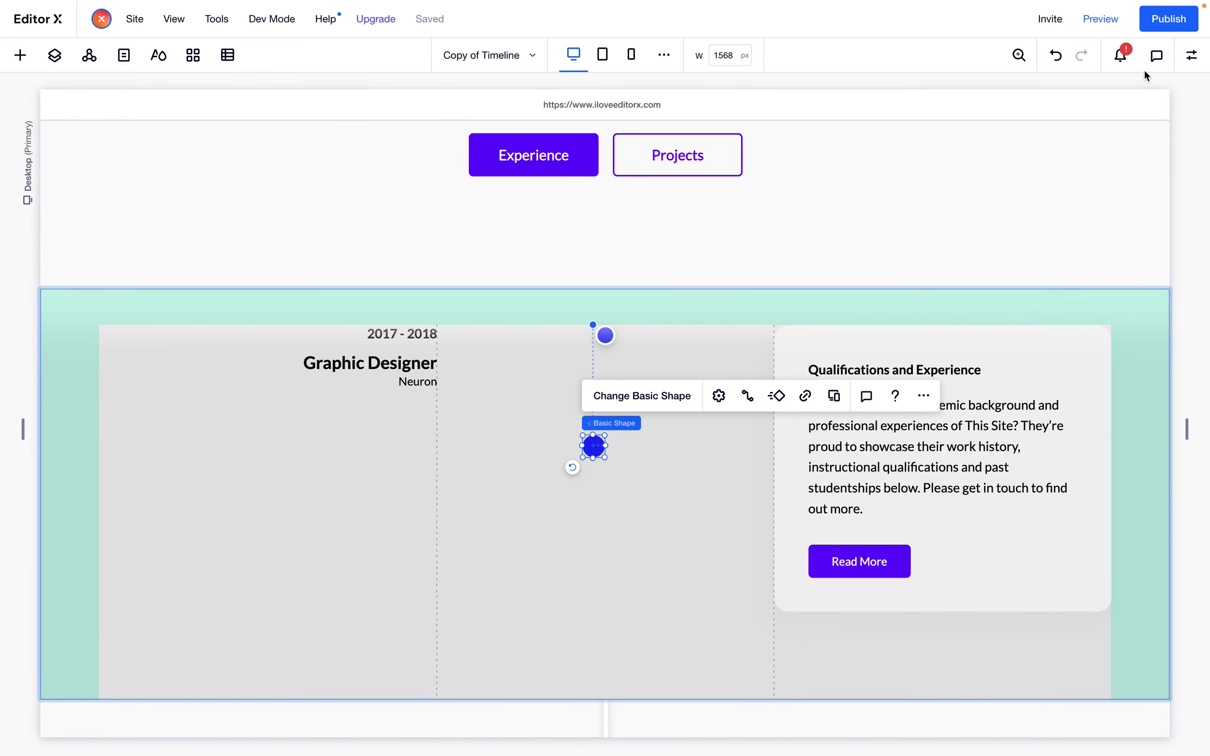
pyautogui.click(1190, 55)
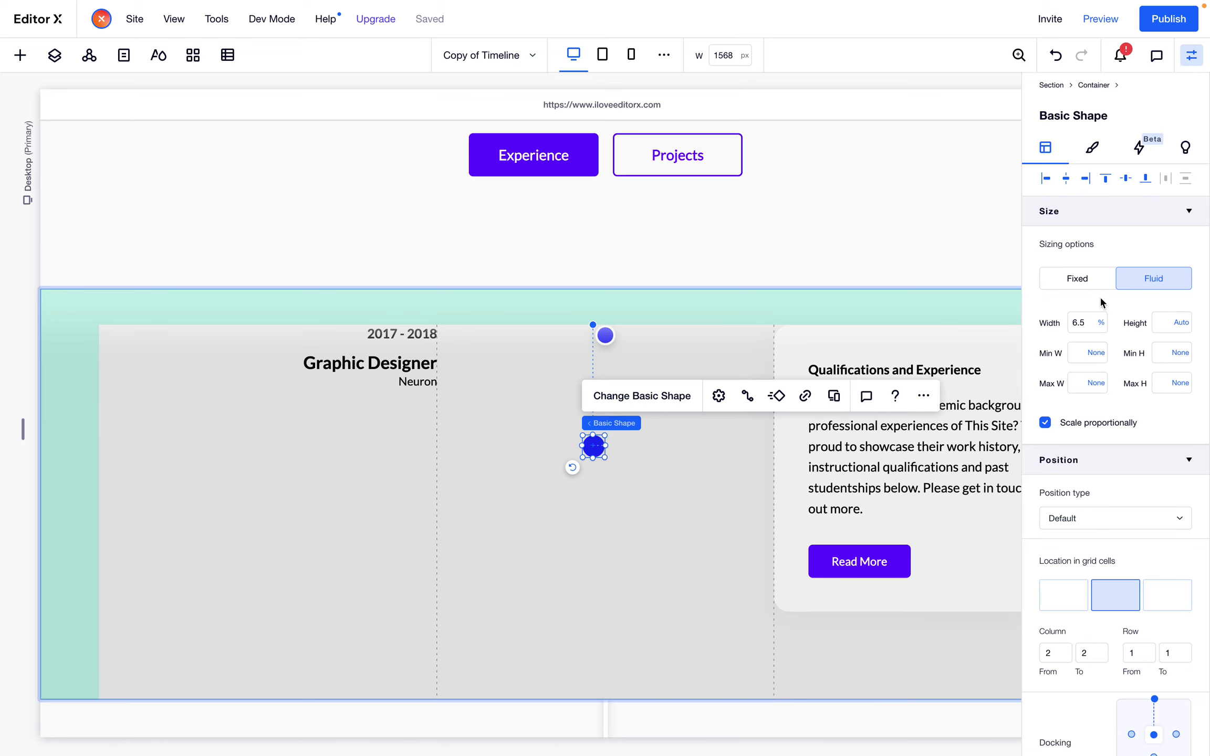
pyautogui.click(1074, 290)
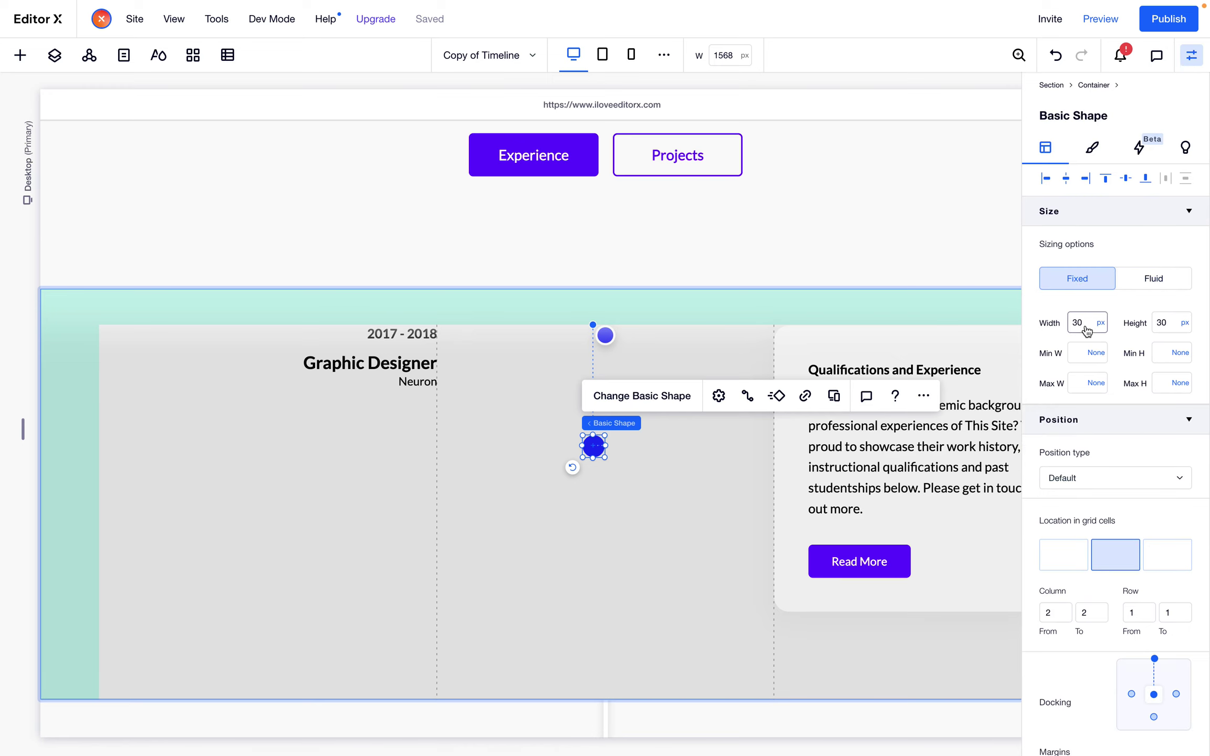
# Give the new circle a 4 px white border and apply a shadow to it
pyautogui.click(1092, 148)
pyautogui.click(1092, 309)
pyautogui.click(1087, 284)
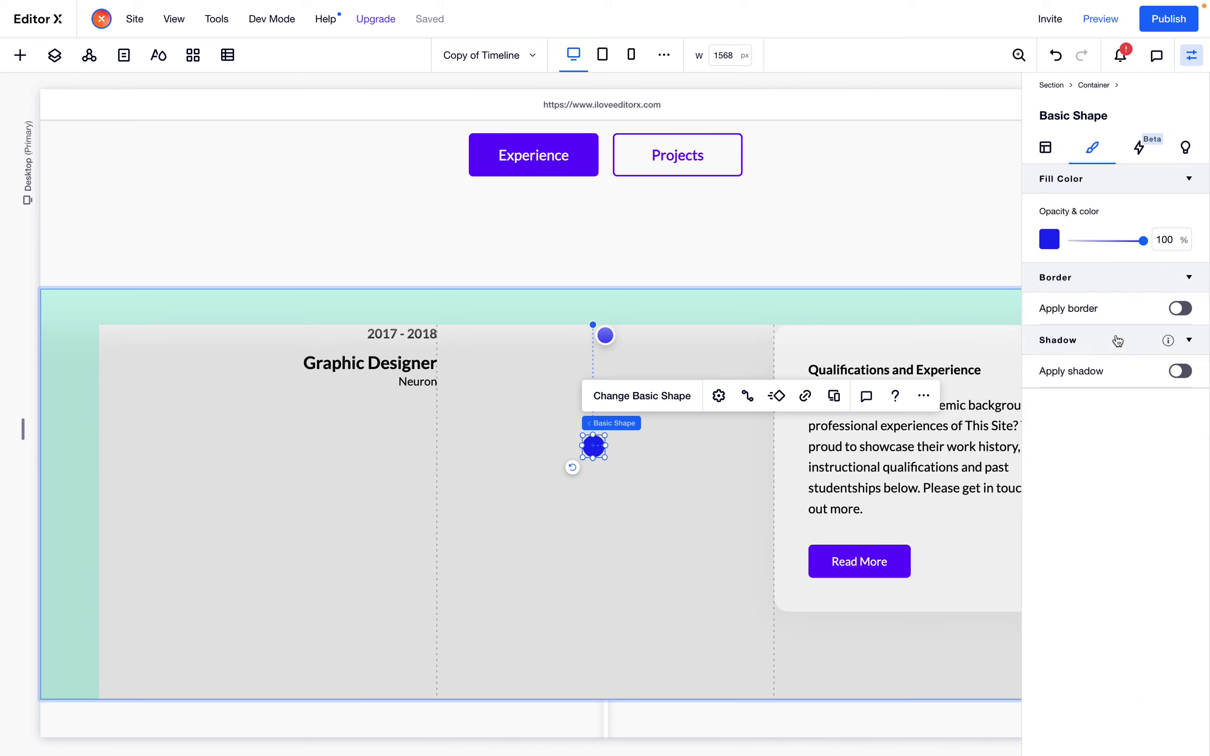
pyautogui.click(1180, 308)
pyautogui.click(1170, 439)
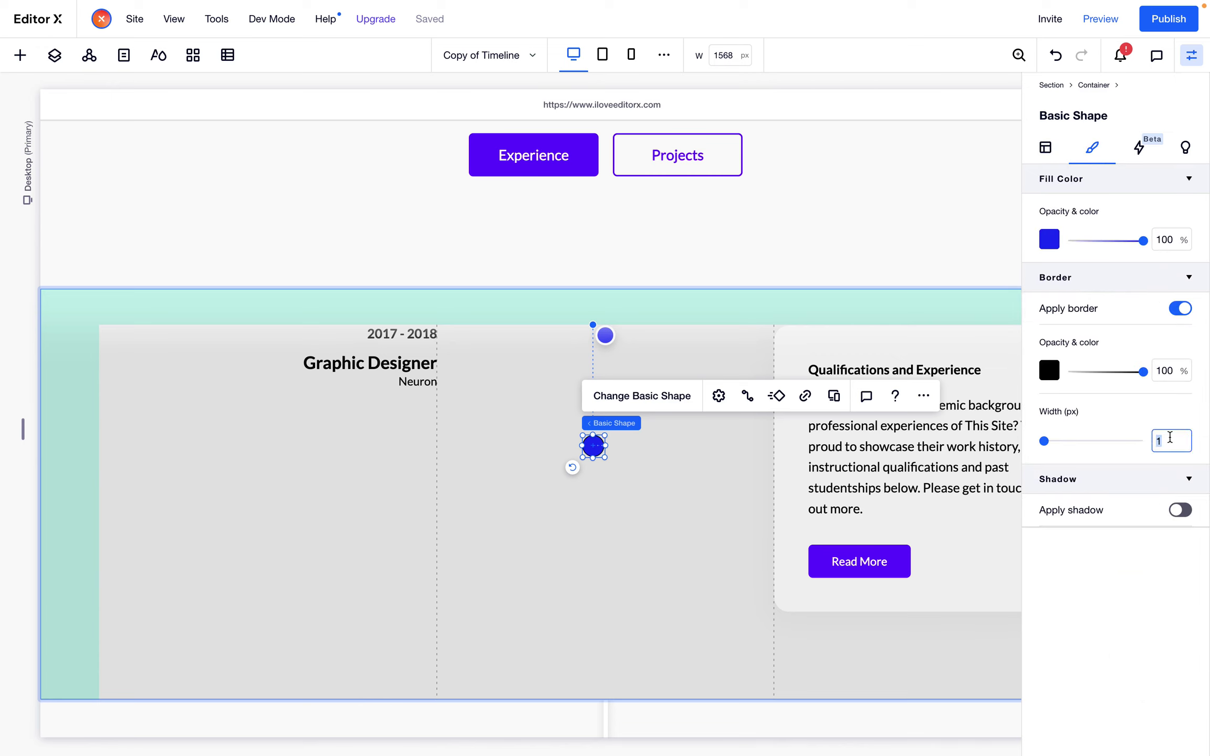
pyautogui.write('4')
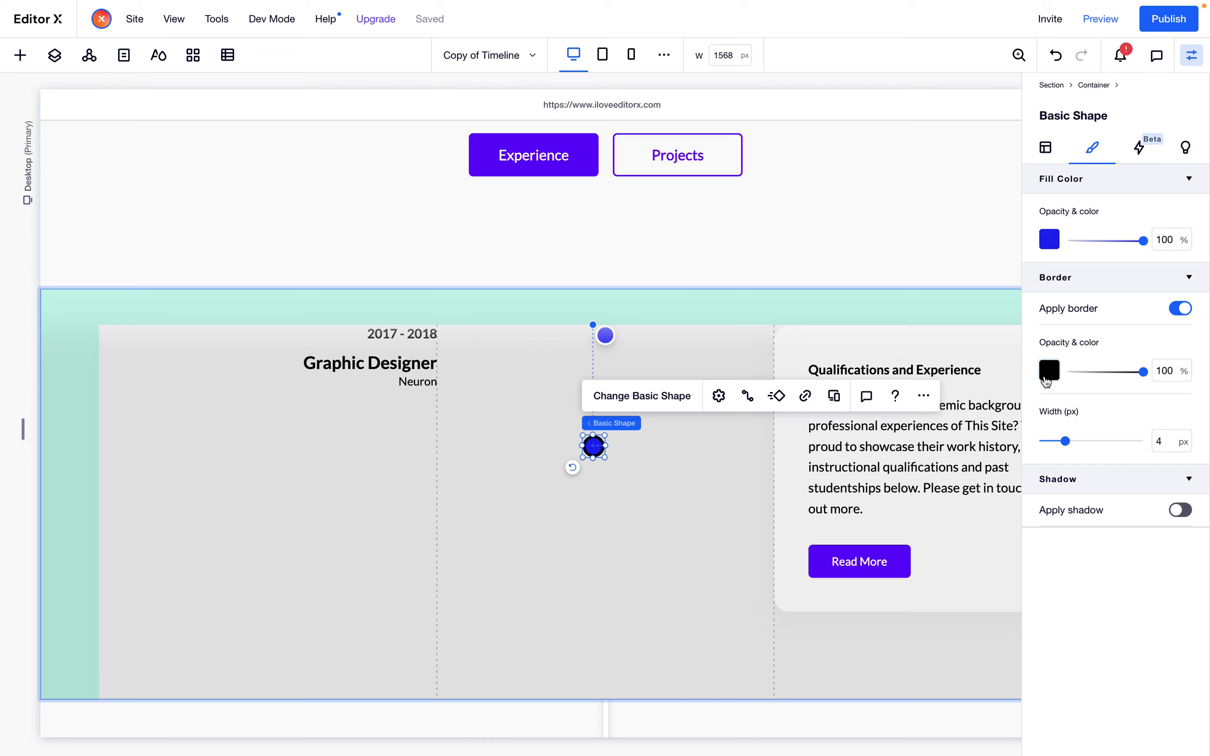
pyautogui.click(1048, 372)
pyautogui.click(893, 498)
pyautogui.click(1111, 413)
pyautogui.click(1176, 511)
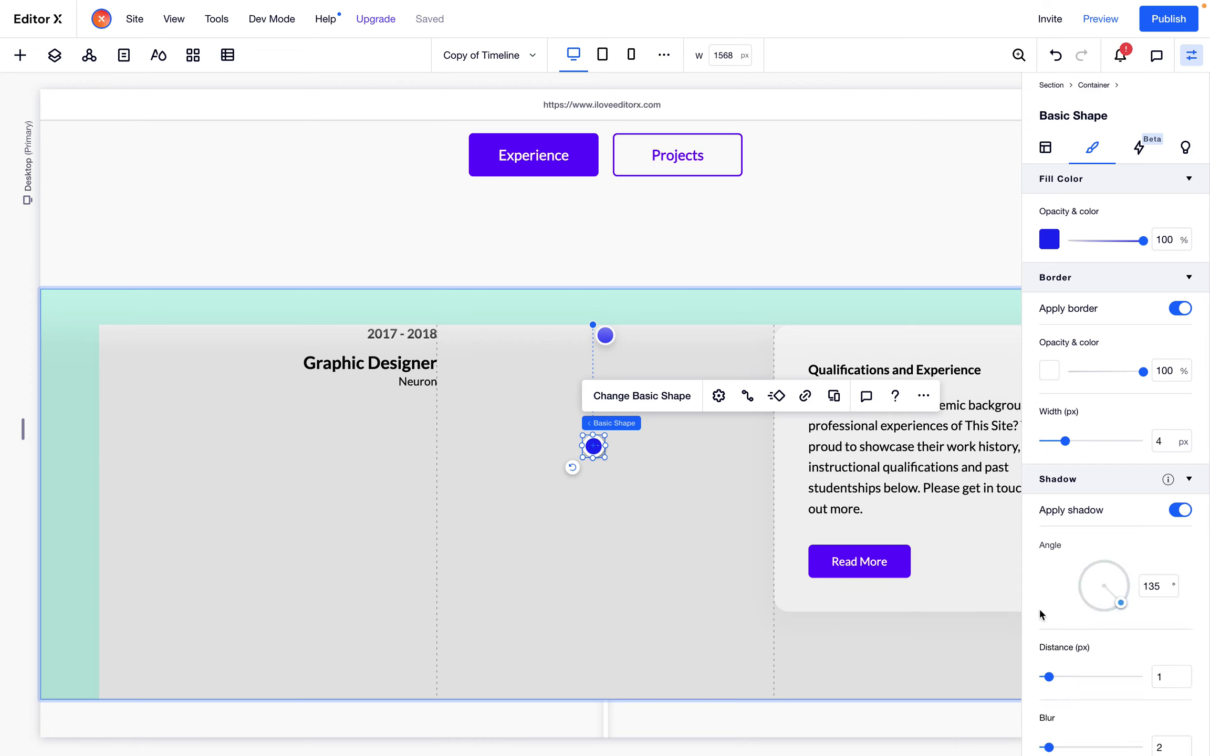
pyautogui.click(823, 669)
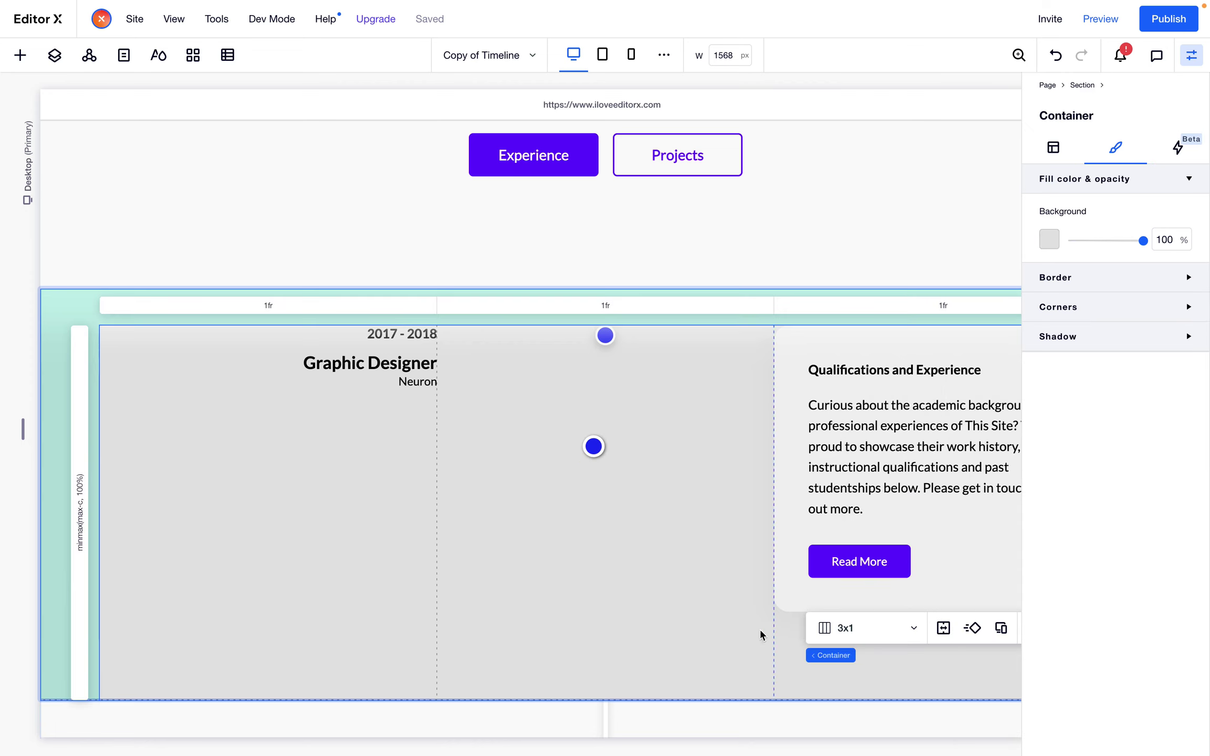
# Delete the extra circle below the existing timeline point
pyautogui.click(605, 336)
pyautogui.click(593, 447)
pyautogui.press('Delete')
pyautogui.click(682, 484)
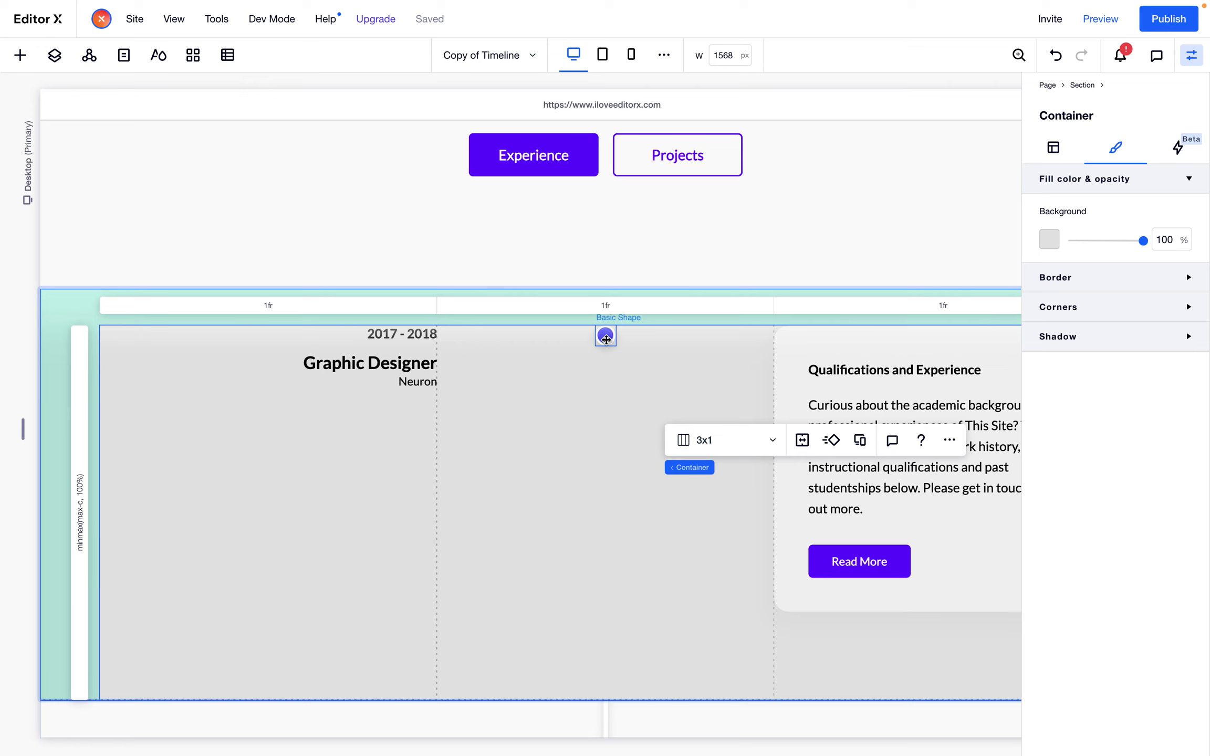
# Set the width of the timeline container's second column to Max content
pyautogui.click(621, 310)
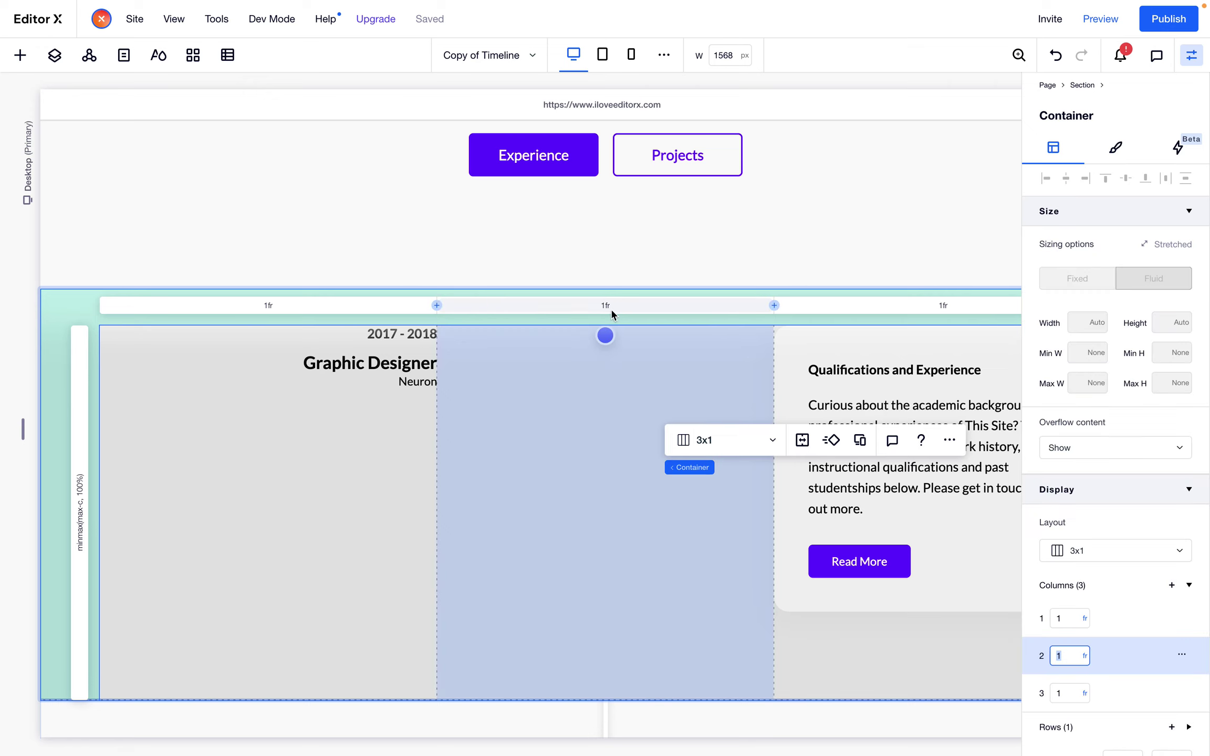
pyautogui.click(1085, 657)
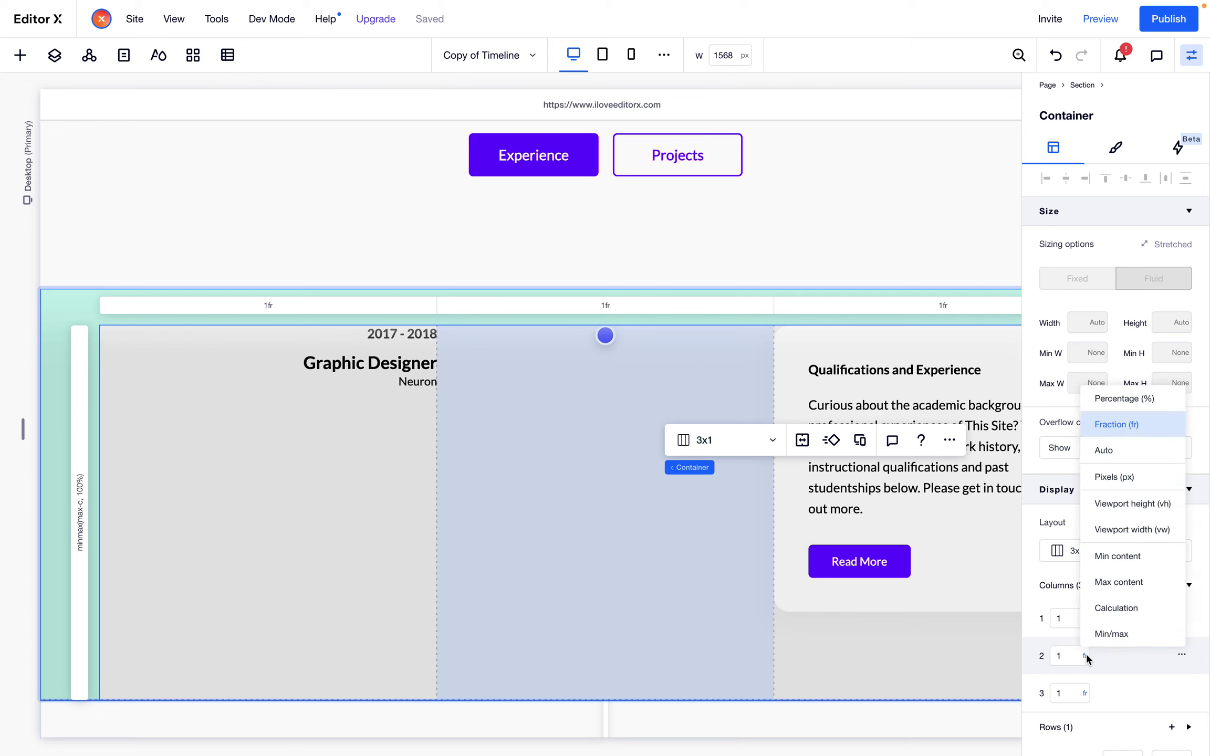
pyautogui.click(1119, 582)
pyautogui.click(717, 234)
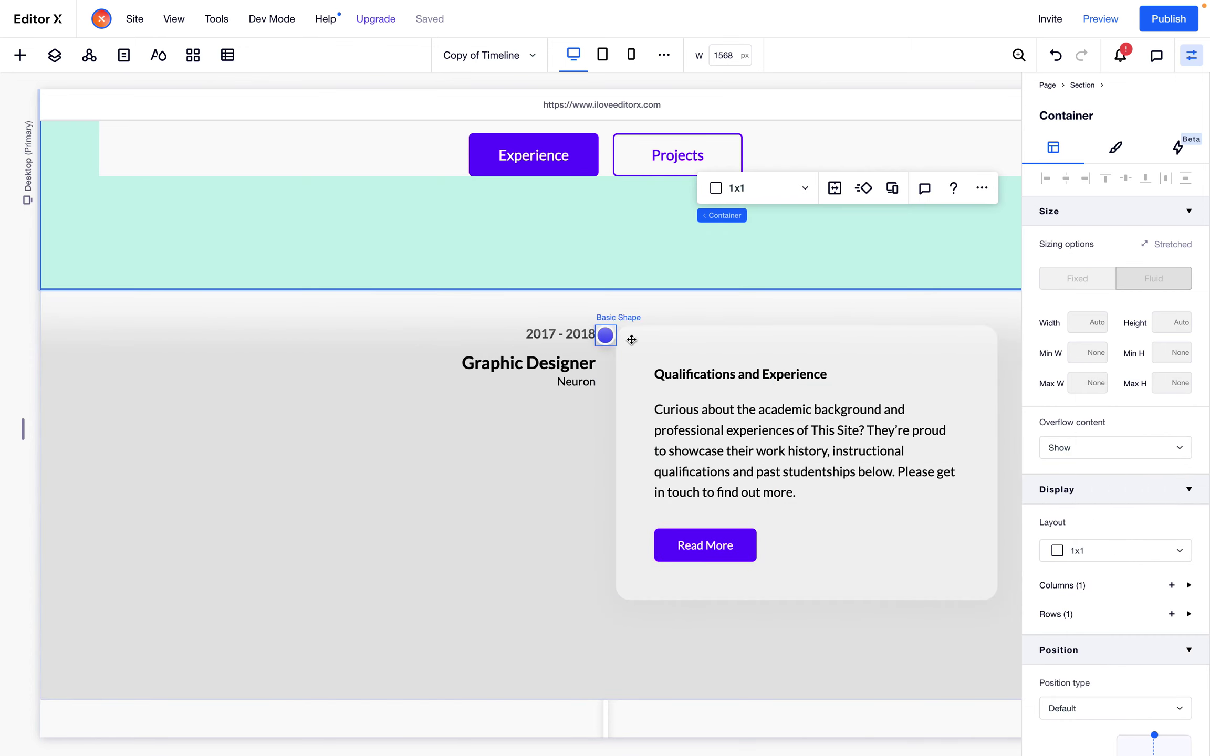
# Set the horizontal gap between the 3x1 container's columns to 50 px
pyautogui.click(588, 462)
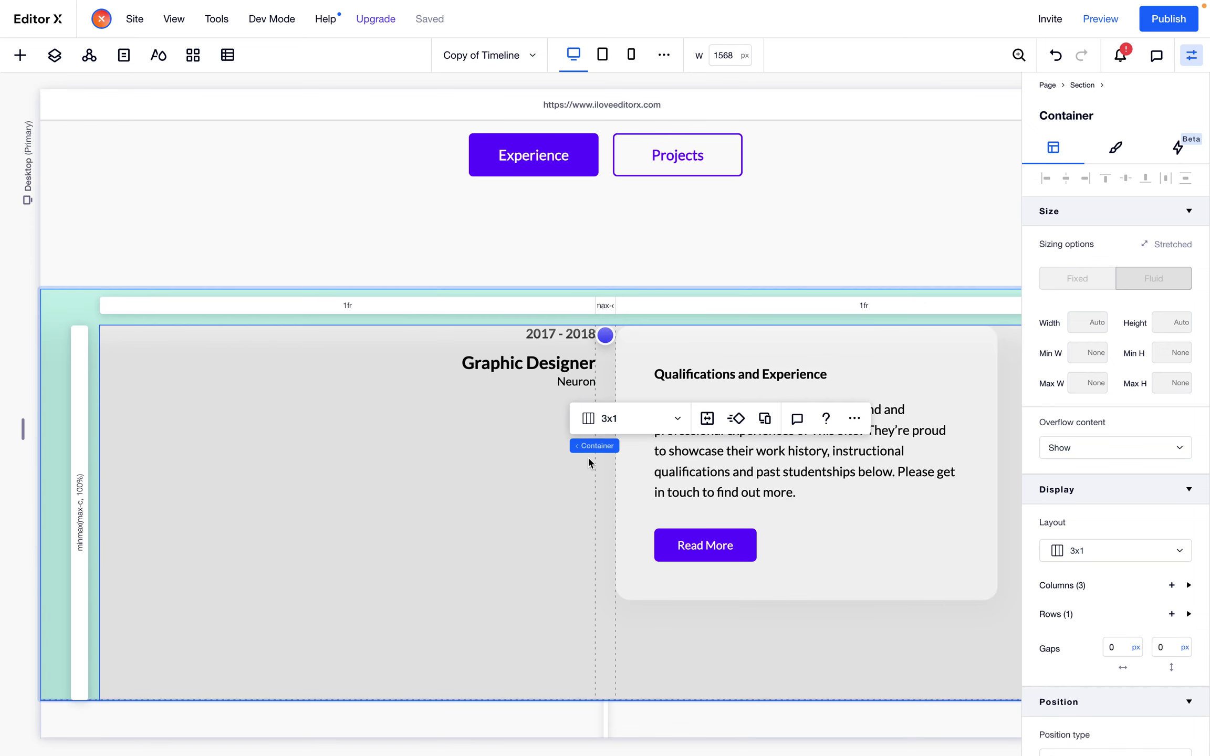
pyautogui.scroll(-2, 1116, 445)
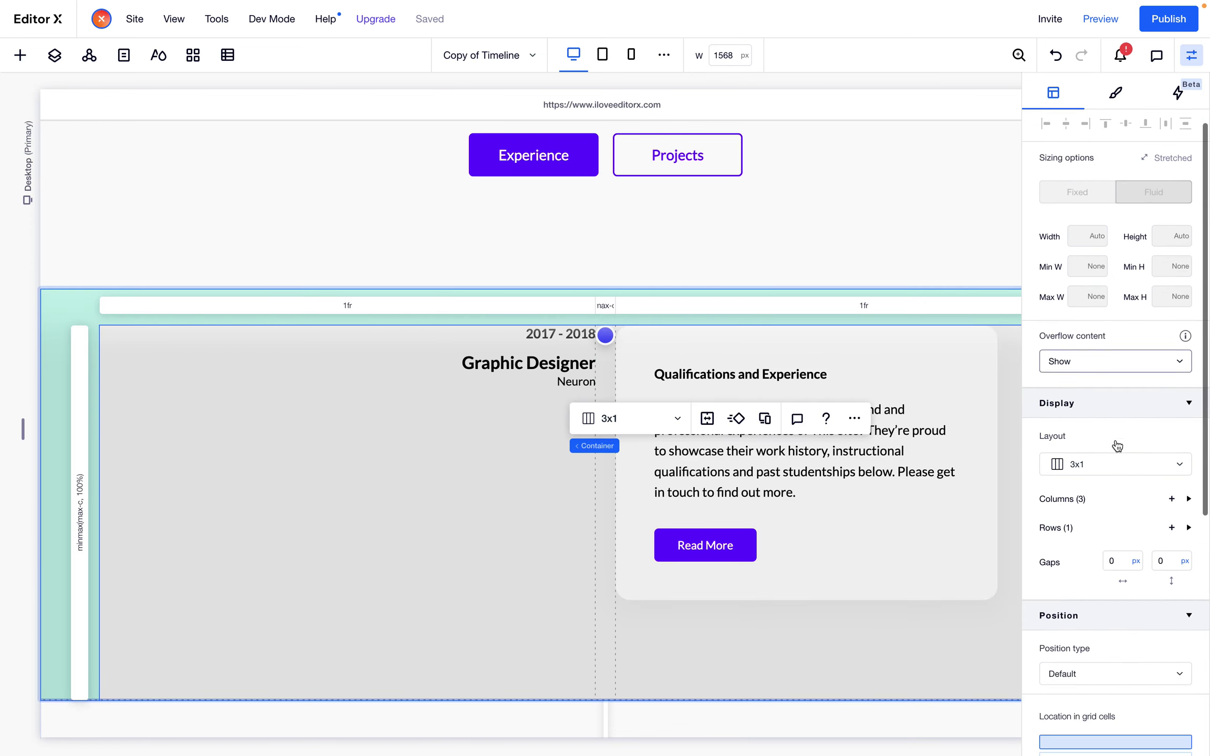
pyautogui.click(1125, 564)
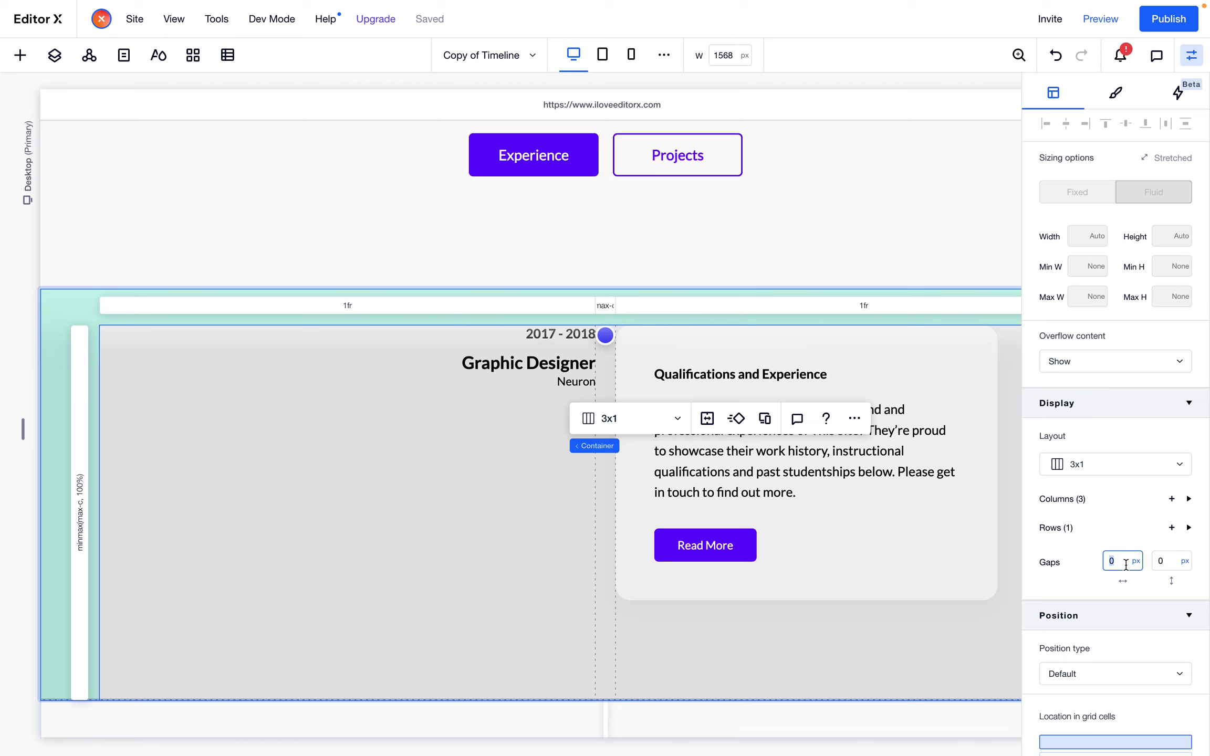
pyautogui.press('Return')
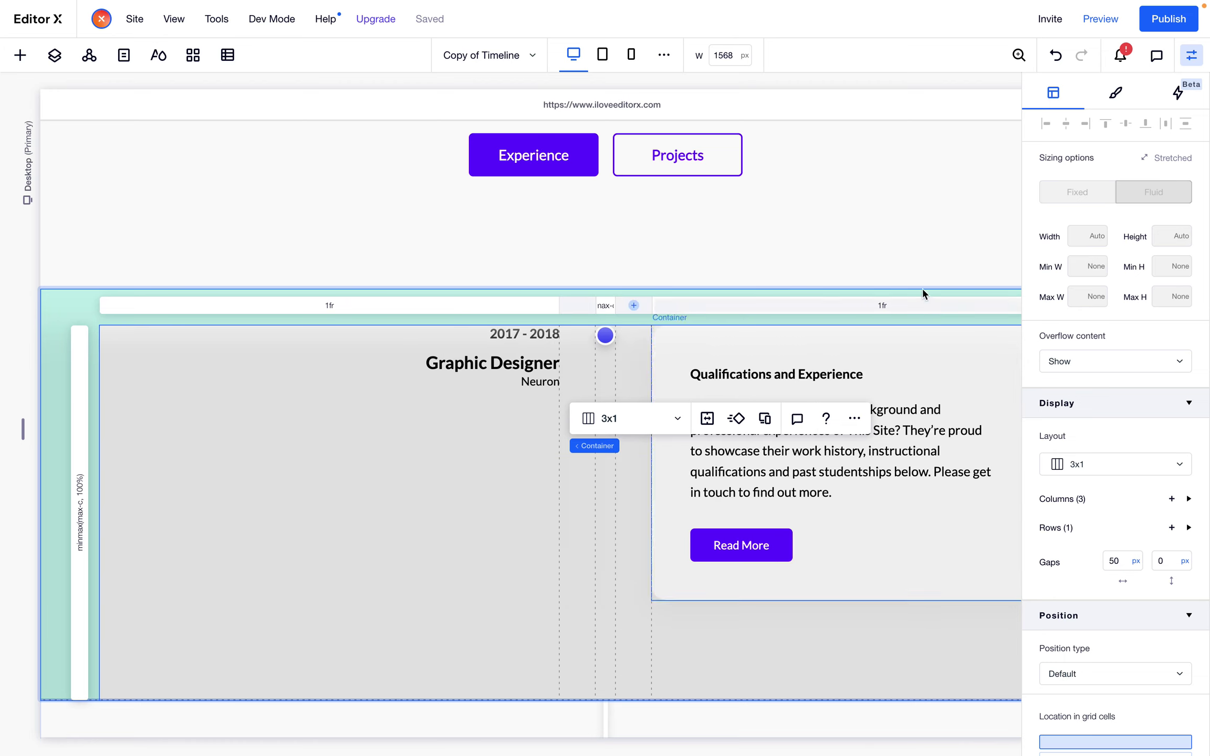
# Set the horizontal gap between the 3x1 timeline container's columns to 80 px
pyautogui.click(919, 216)
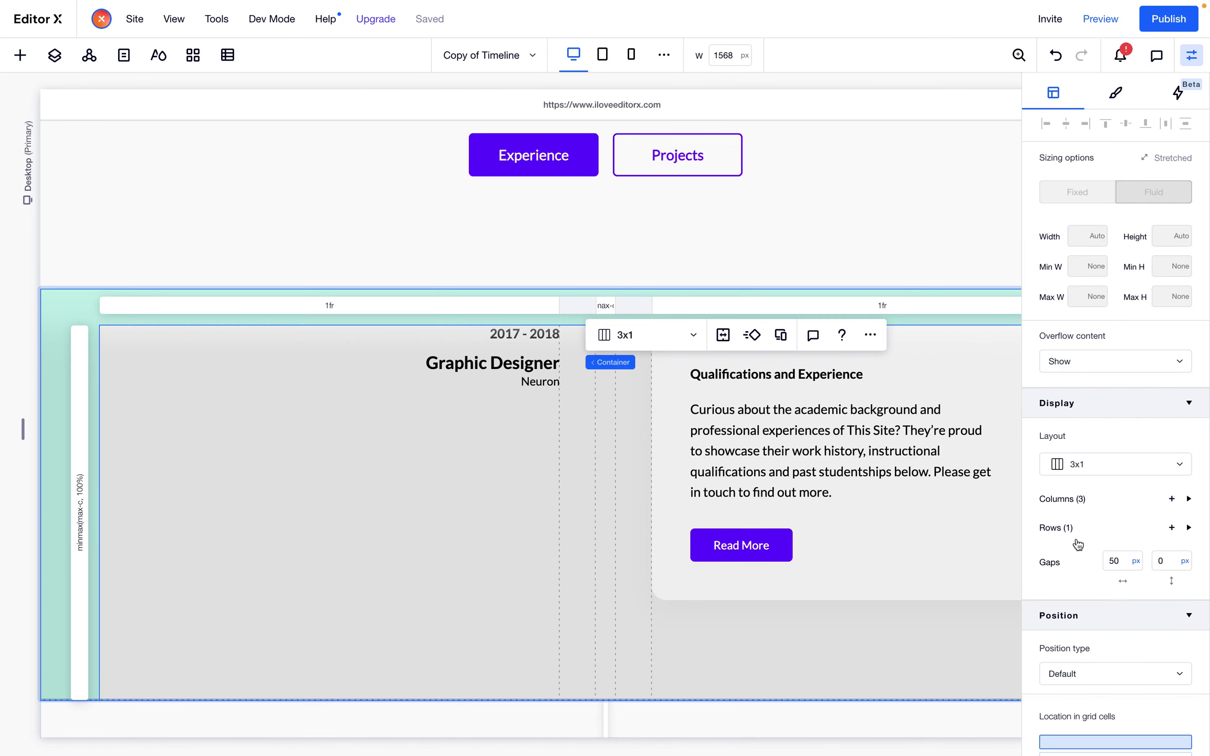
pyautogui.click(1114, 560)
pyautogui.write('80')
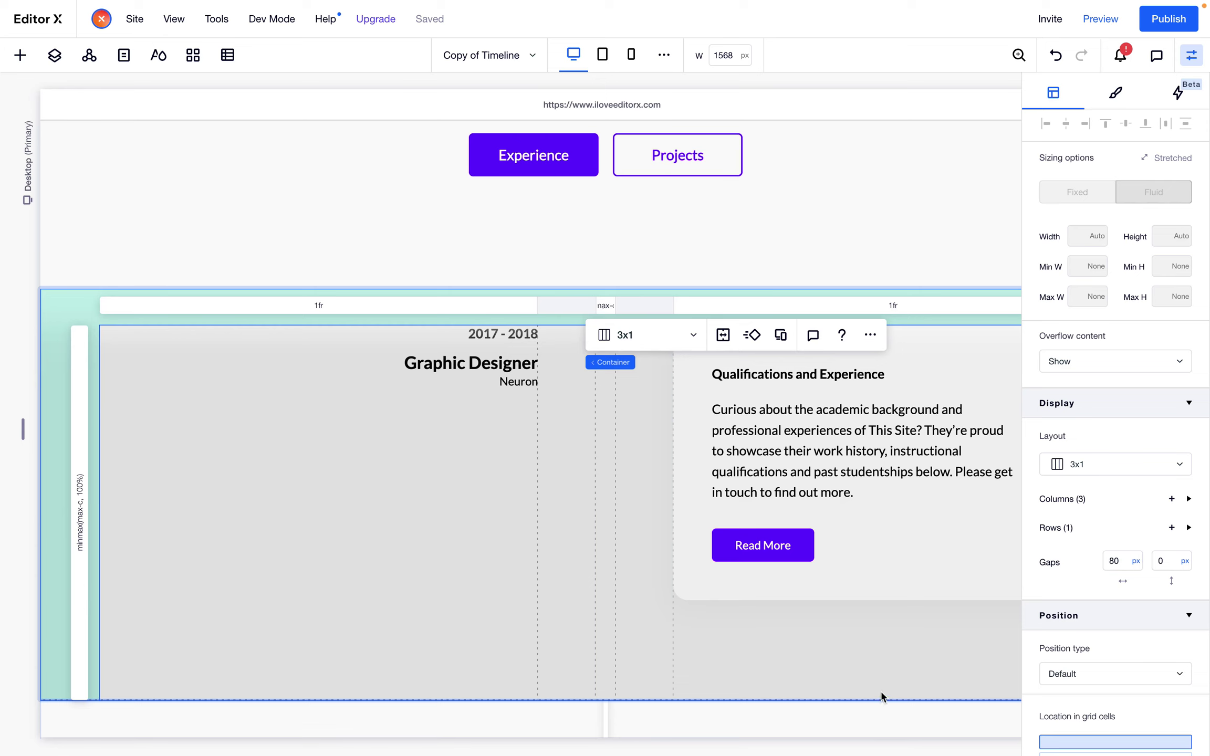
pyautogui.click(941, 209)
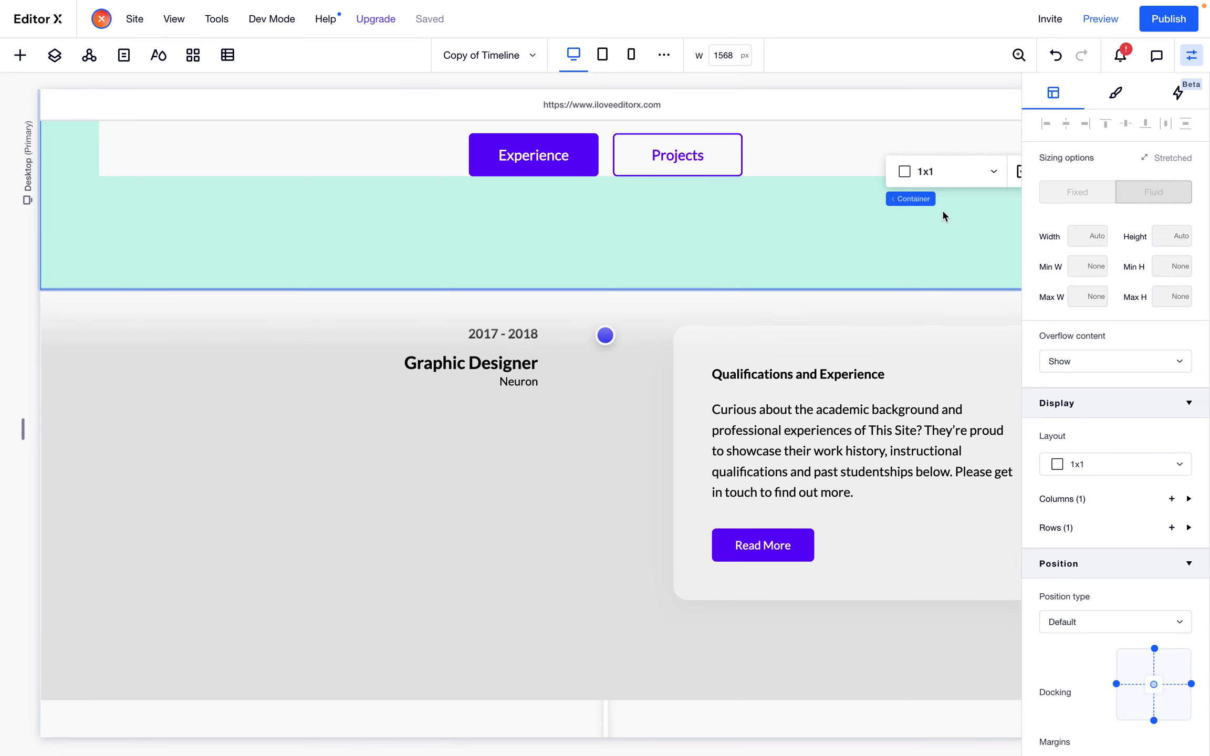
# Change the height of the 3x1 timeline container's single row from Min/max sizing to Auto
pyautogui.click(619, 516)
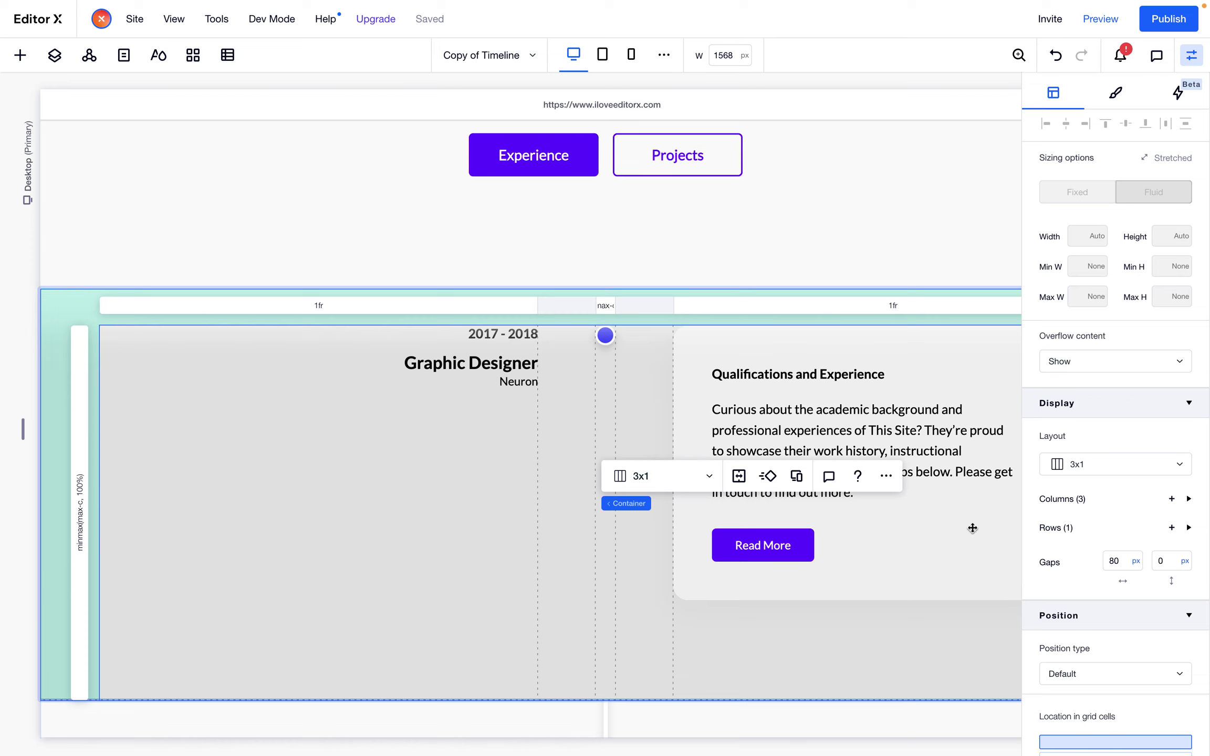
pyautogui.click(1188, 527)
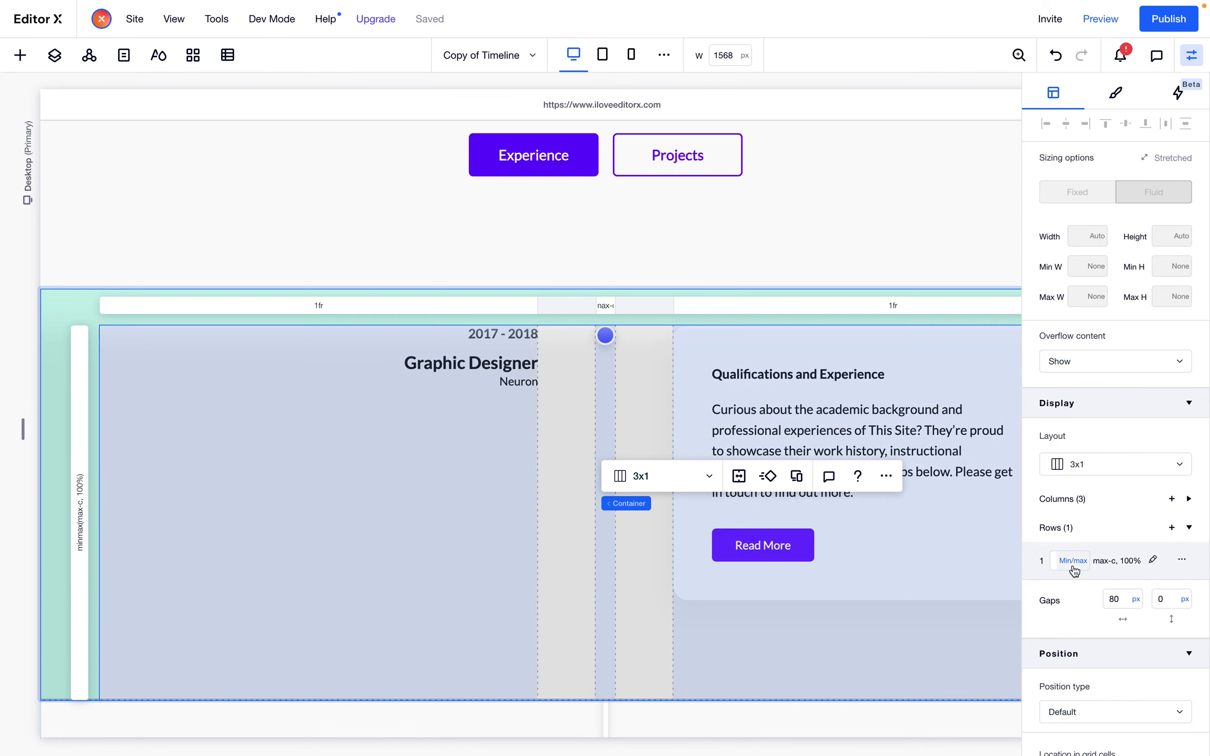
pyautogui.click(1072, 562)
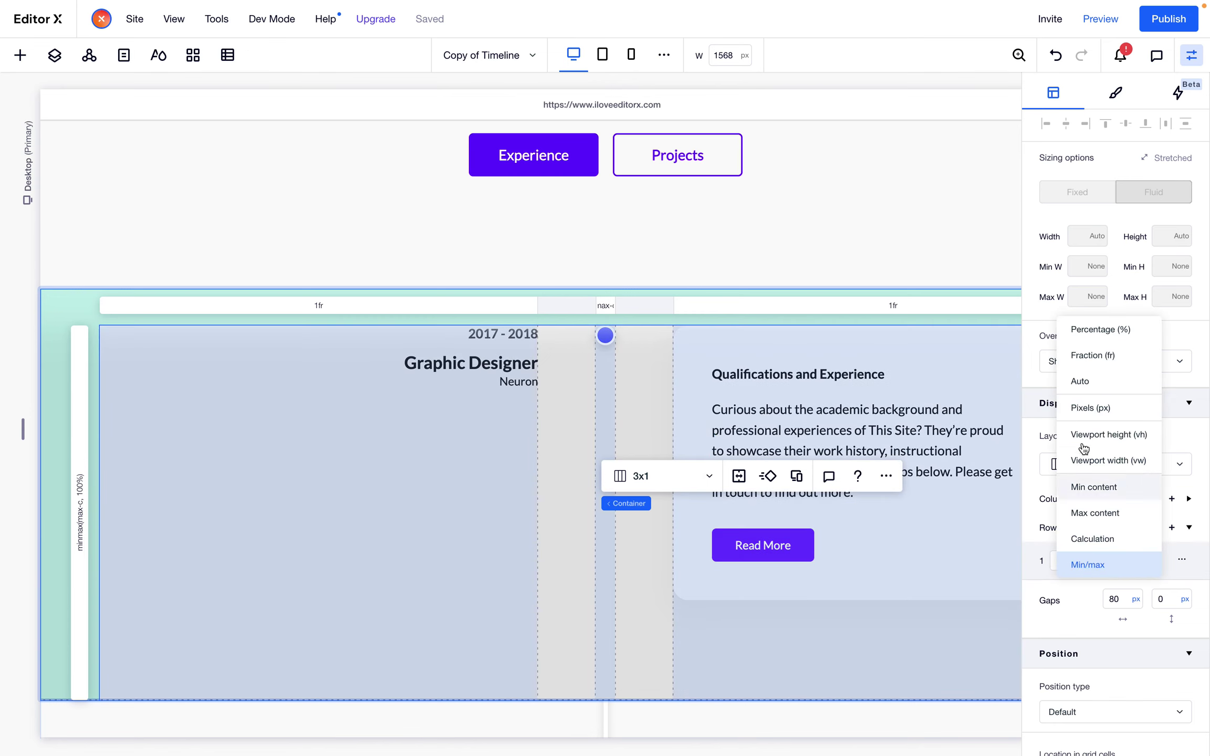
pyautogui.click(1080, 379)
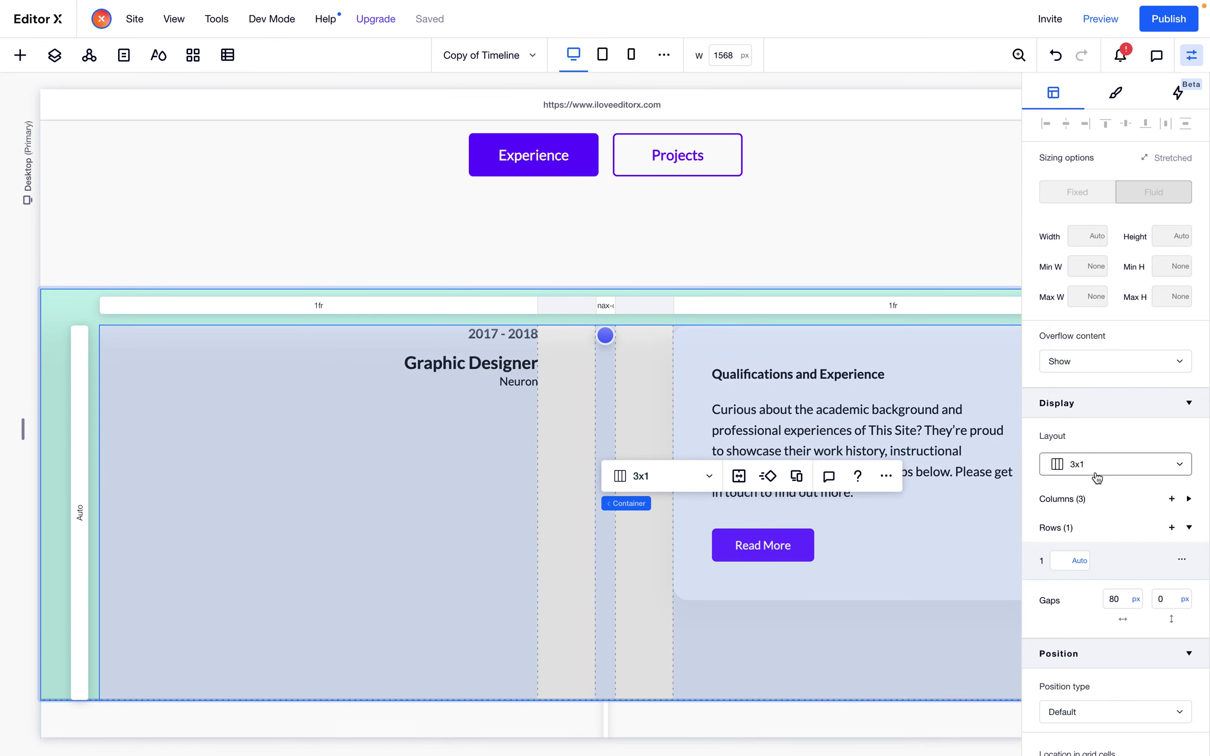
pyautogui.hscroll(5, 673, 561)
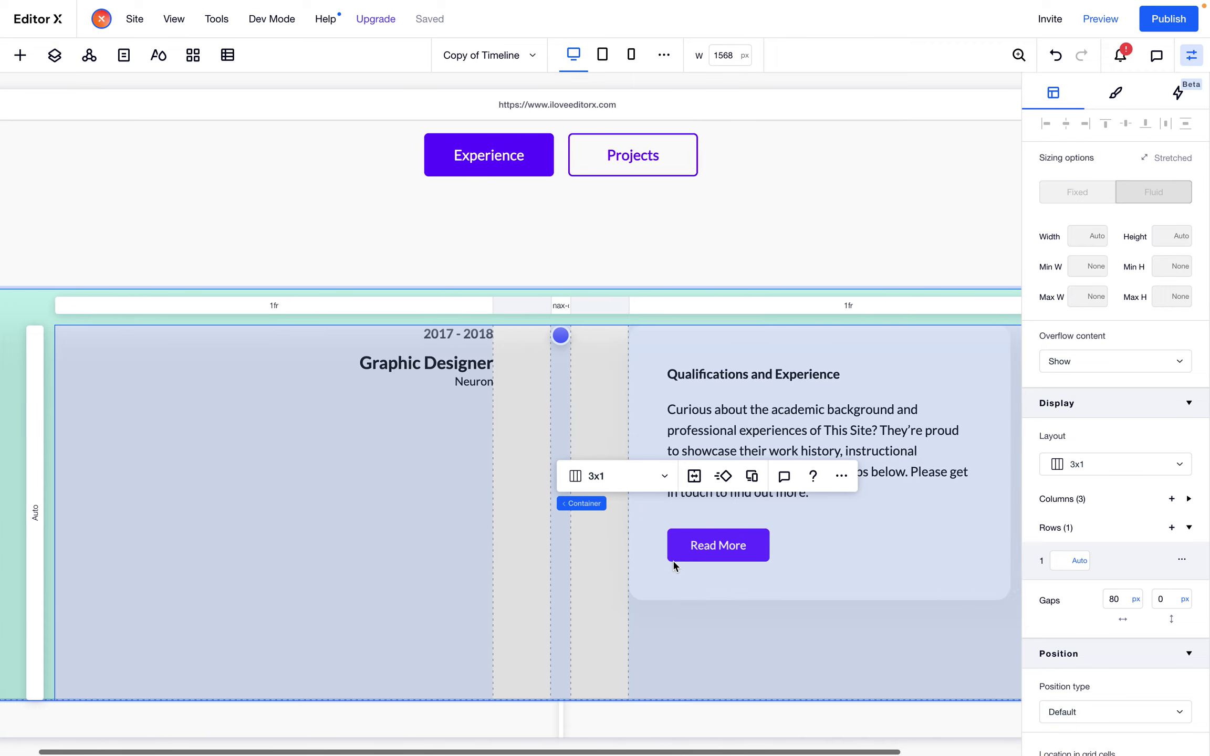
pyautogui.hscroll(-5, 673, 560)
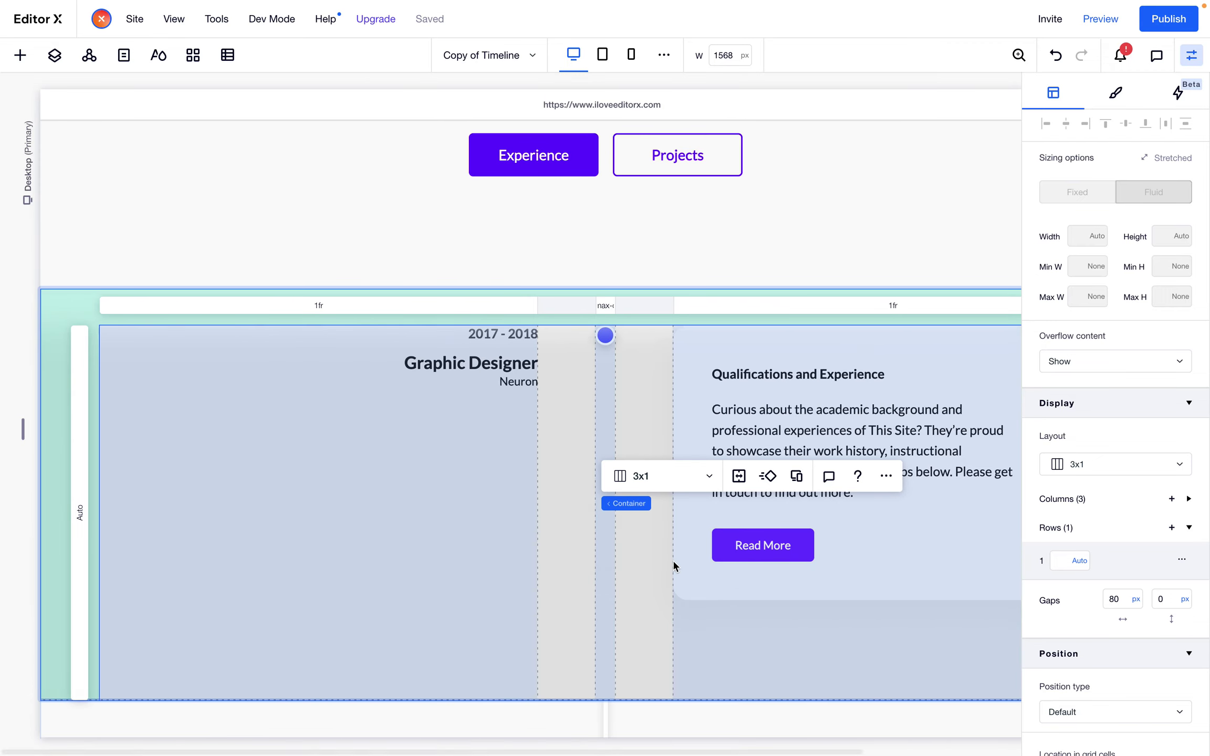
# Set all three rows of the 1x3 section that holds the timeline container to Auto height
pyautogui.click(54, 55)
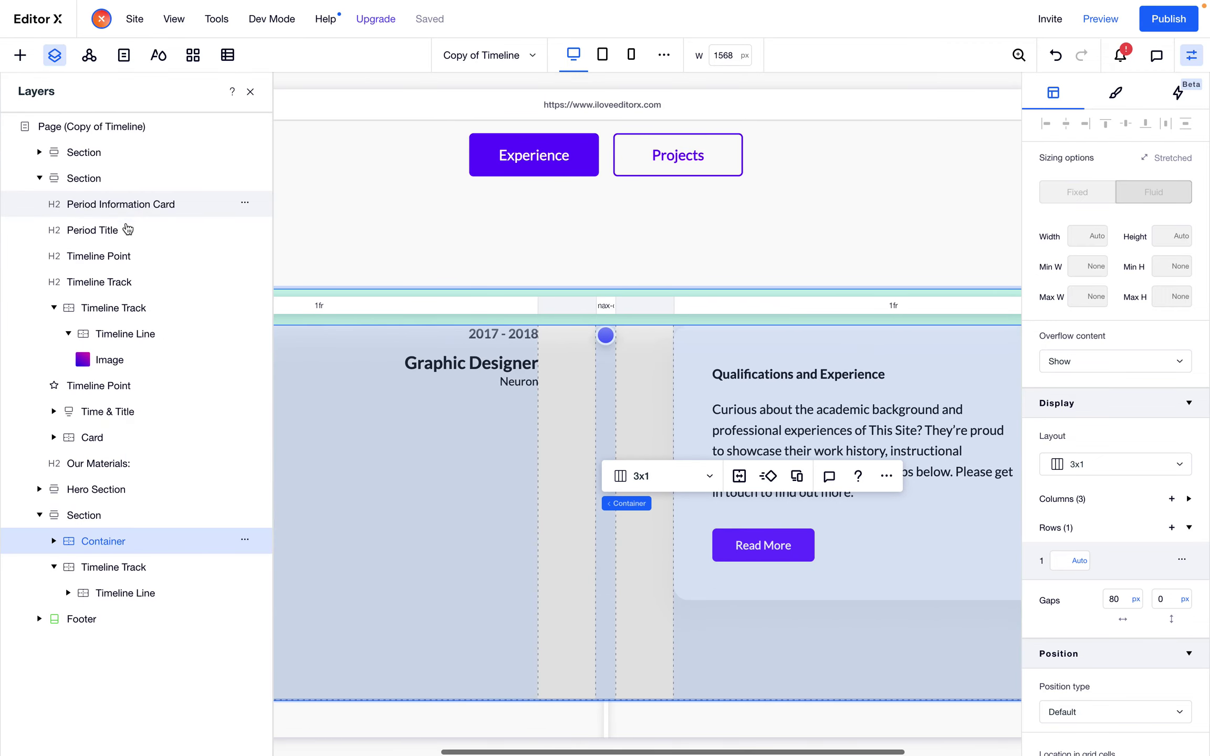
pyautogui.click(89, 516)
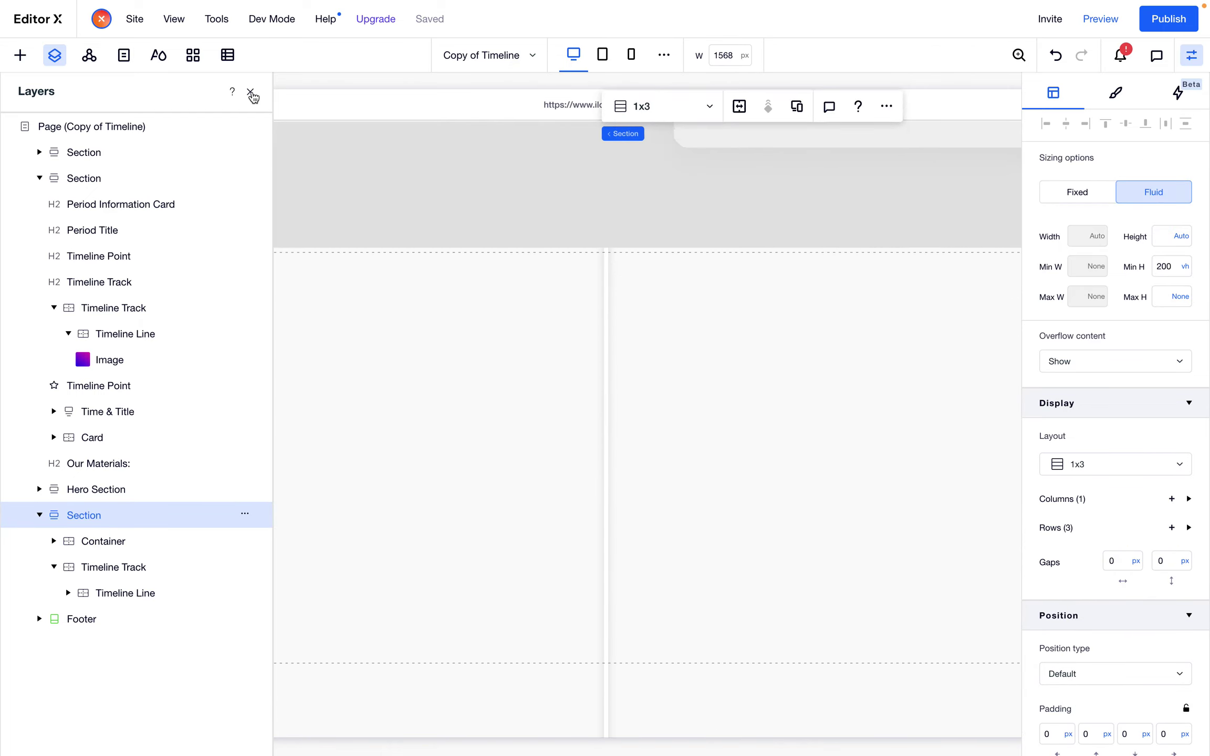
pyautogui.click(250, 92)
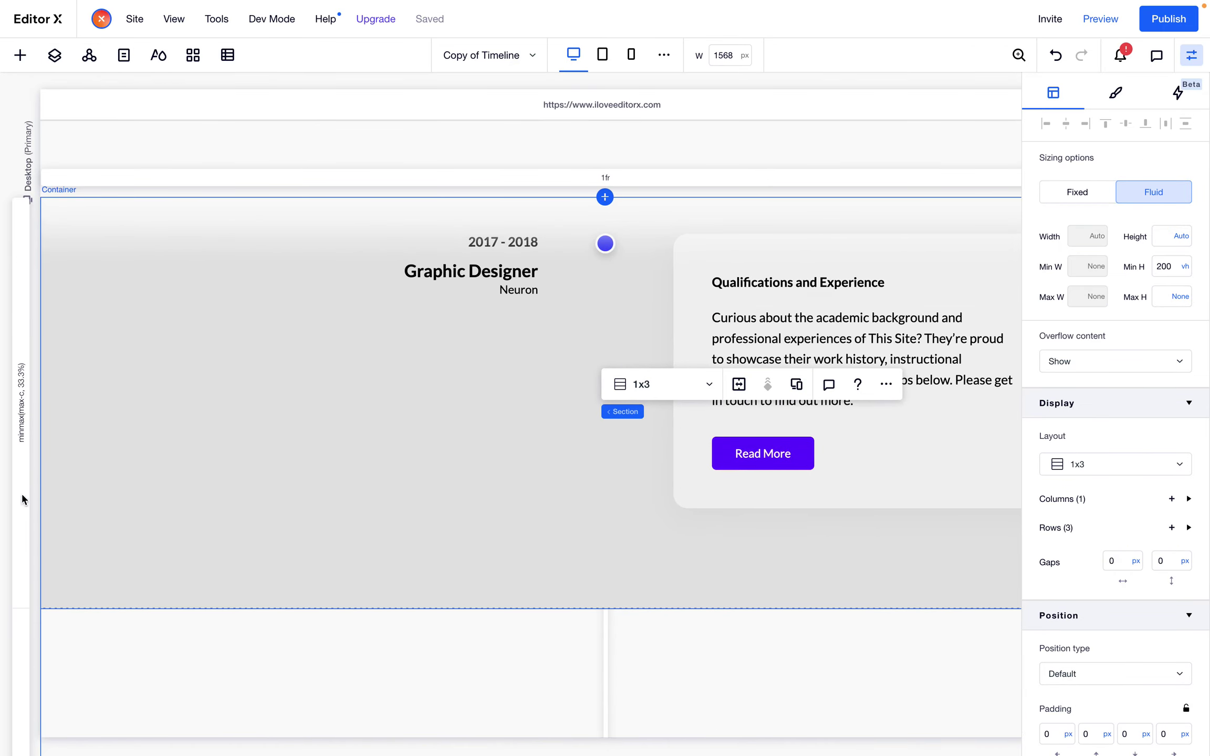
pyautogui.click(26, 492)
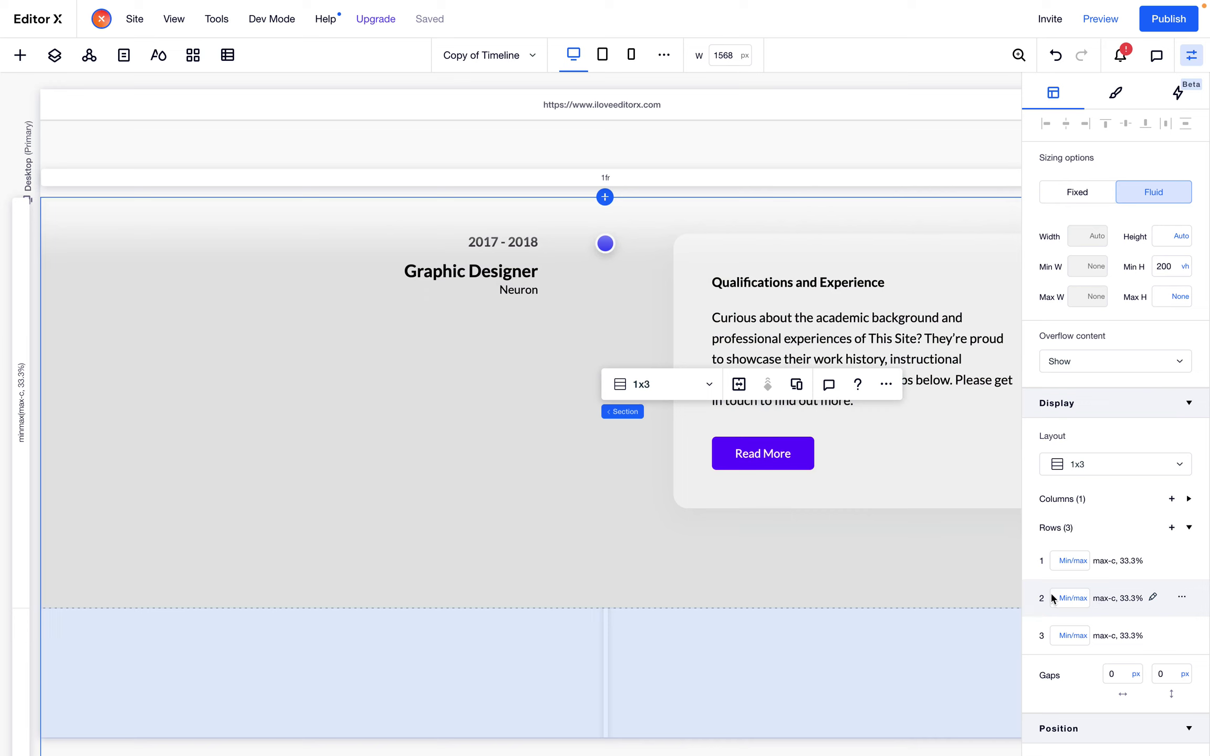
pyautogui.click(1070, 560)
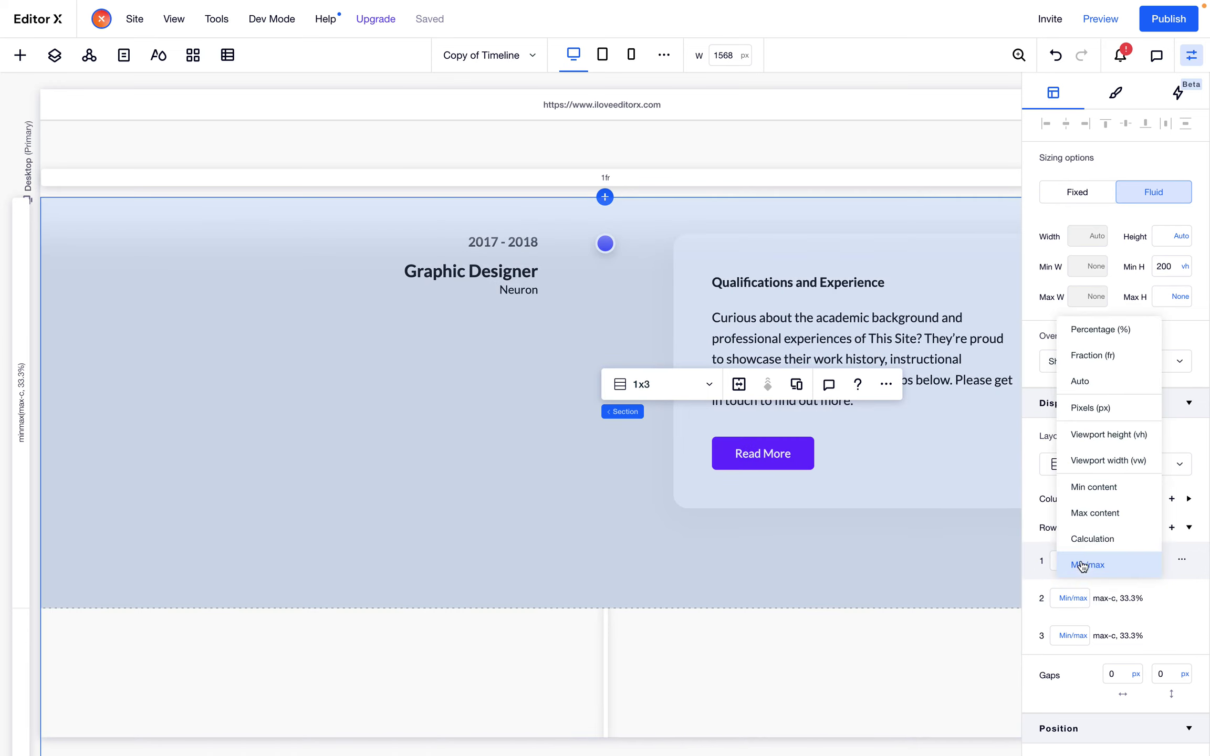
pyautogui.click(1095, 381)
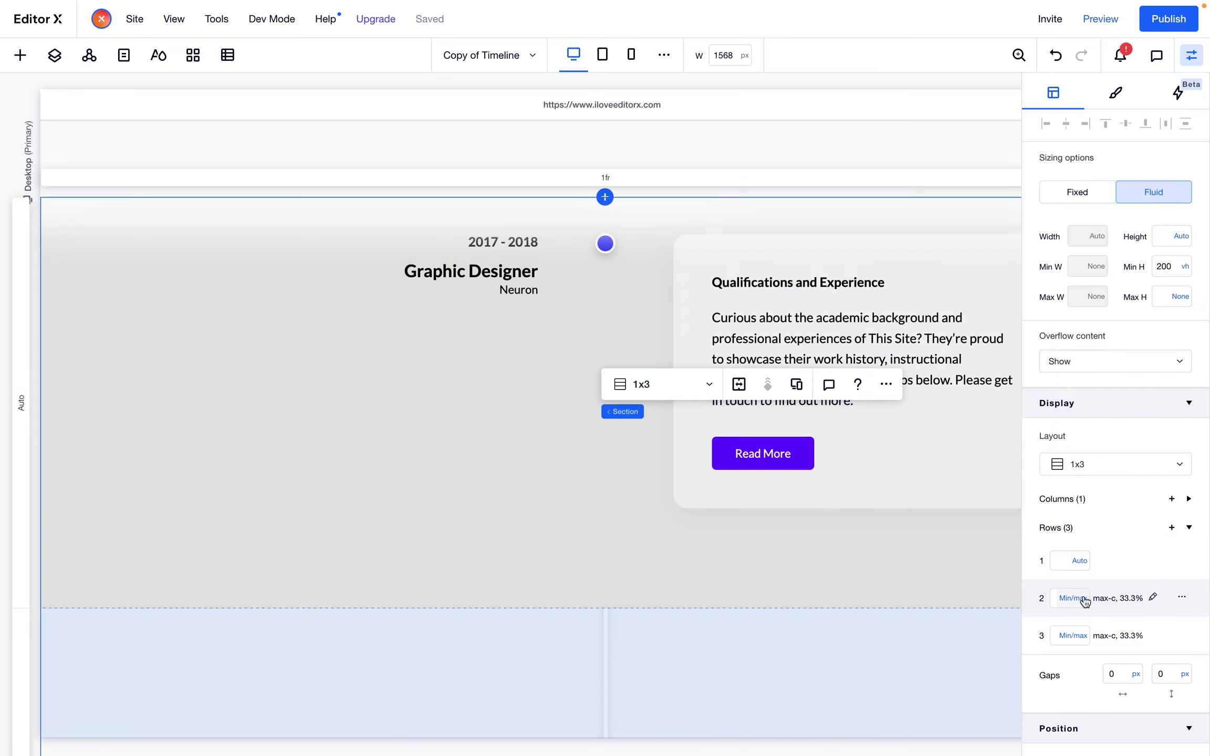
pyautogui.click(1075, 599)
pyautogui.click(1106, 418)
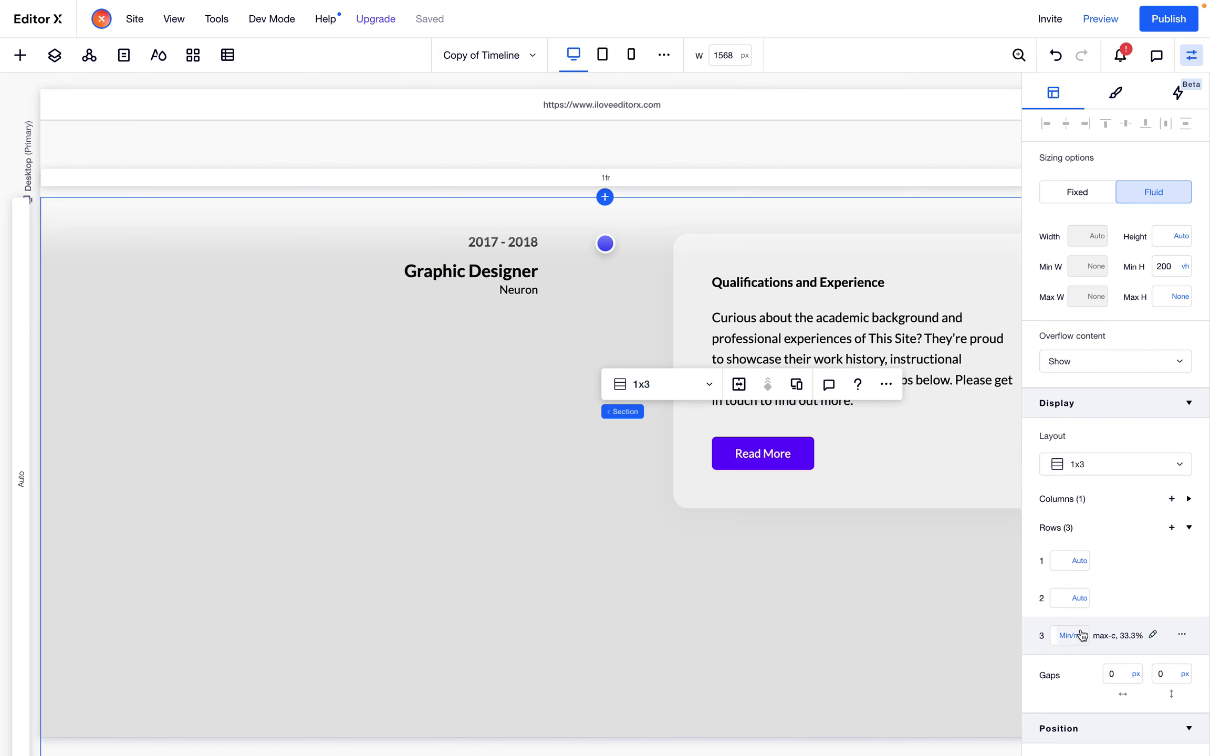
pyautogui.click(1073, 635)
pyautogui.click(1102, 456)
pyautogui.scroll(-3, 928, 618)
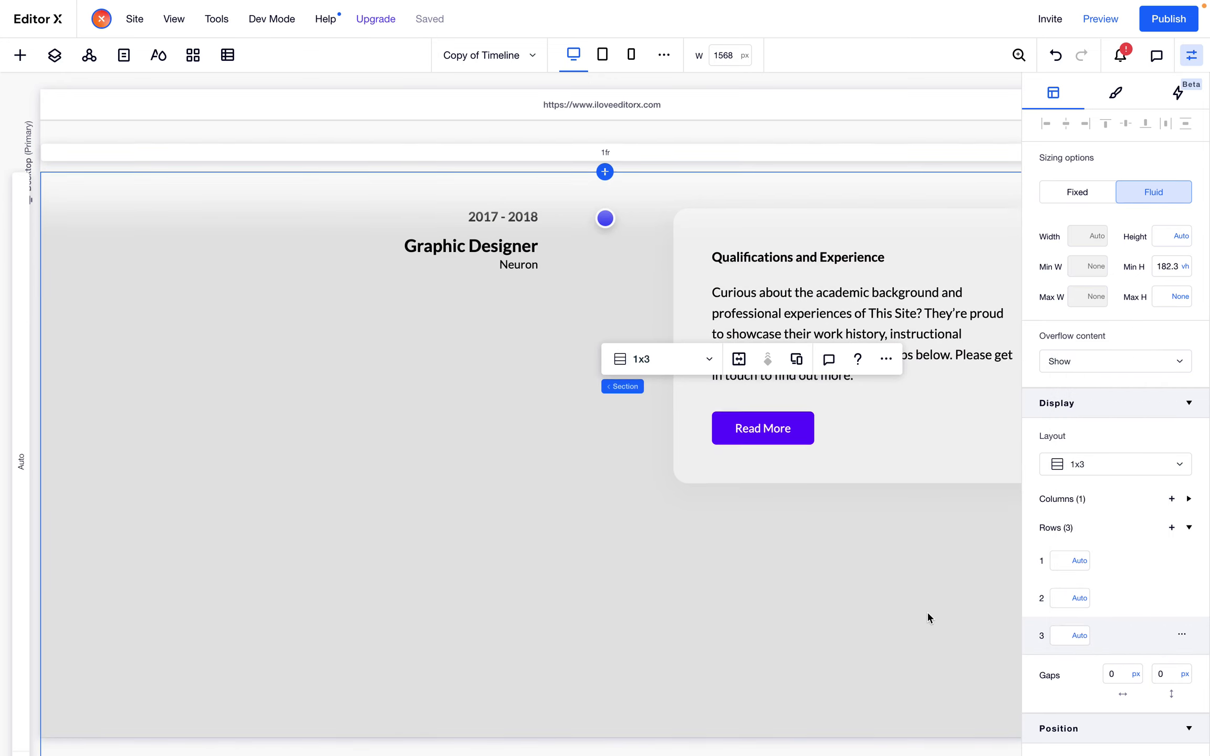
# Try setting the timeline section's minimum height to None, and undo the change
pyautogui.click(1185, 265)
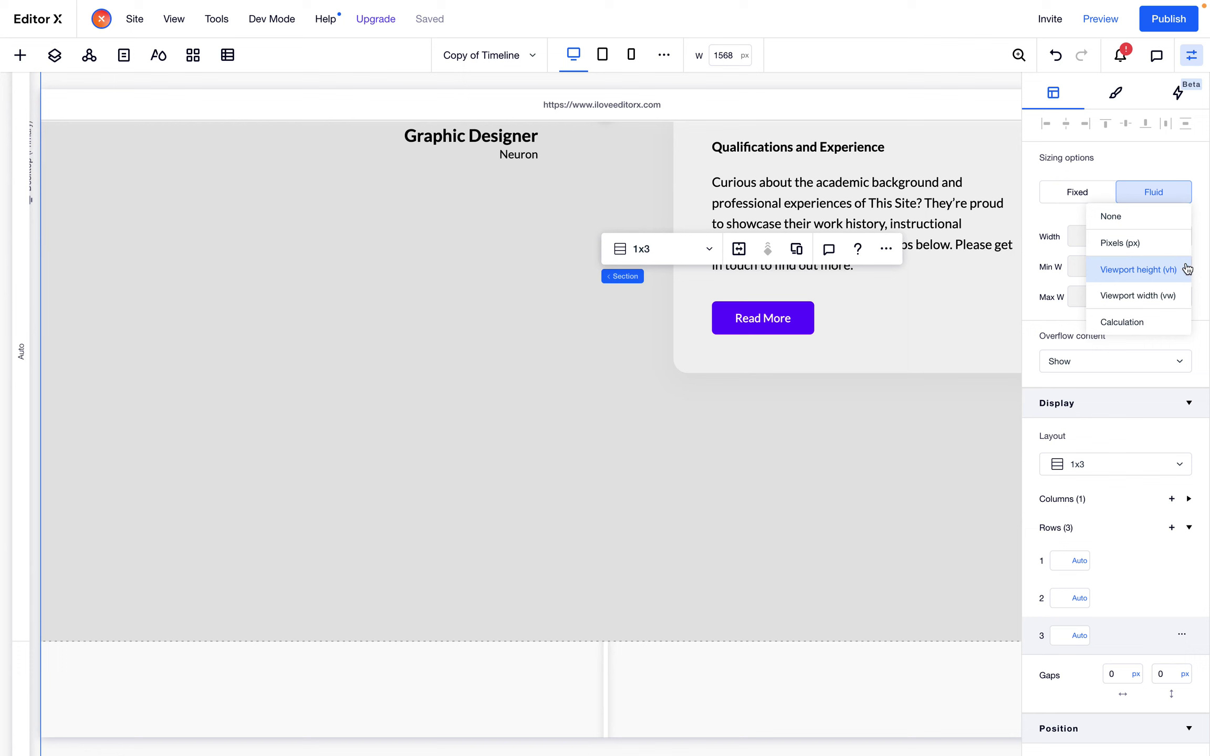
pyautogui.click(1151, 226)
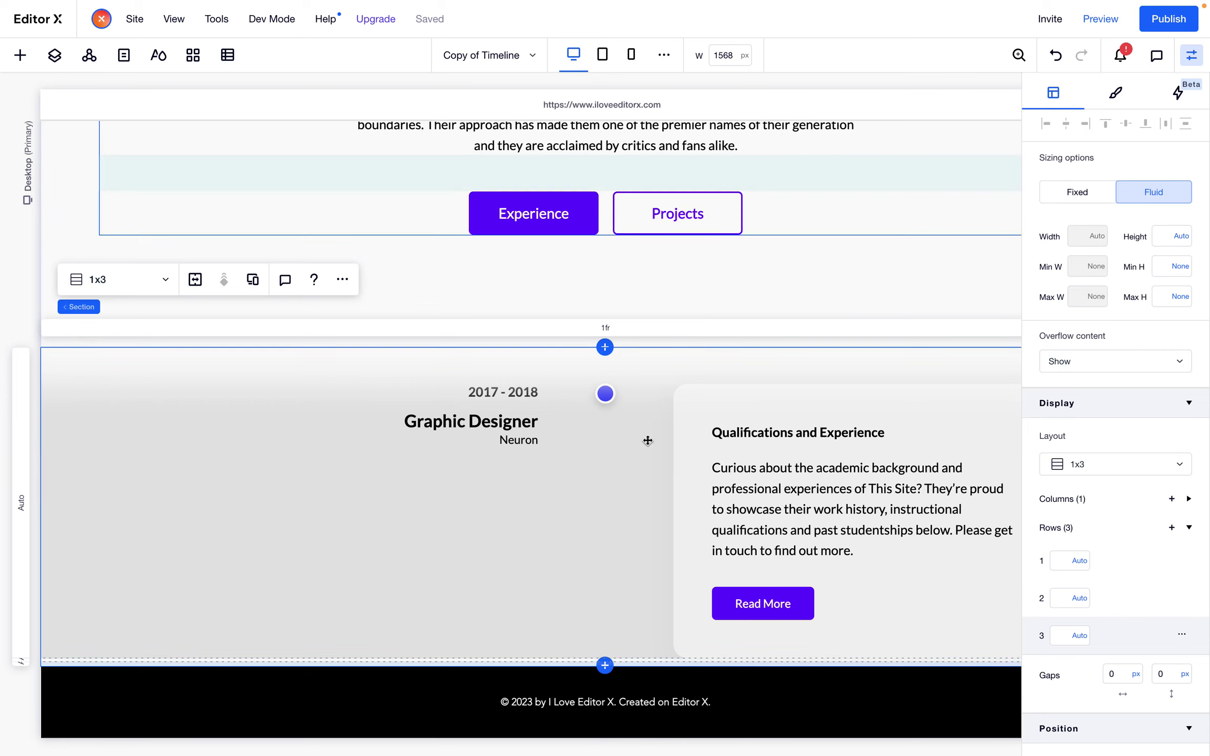
pyautogui.click(1055, 55)
pyautogui.scroll(6, 820, 284)
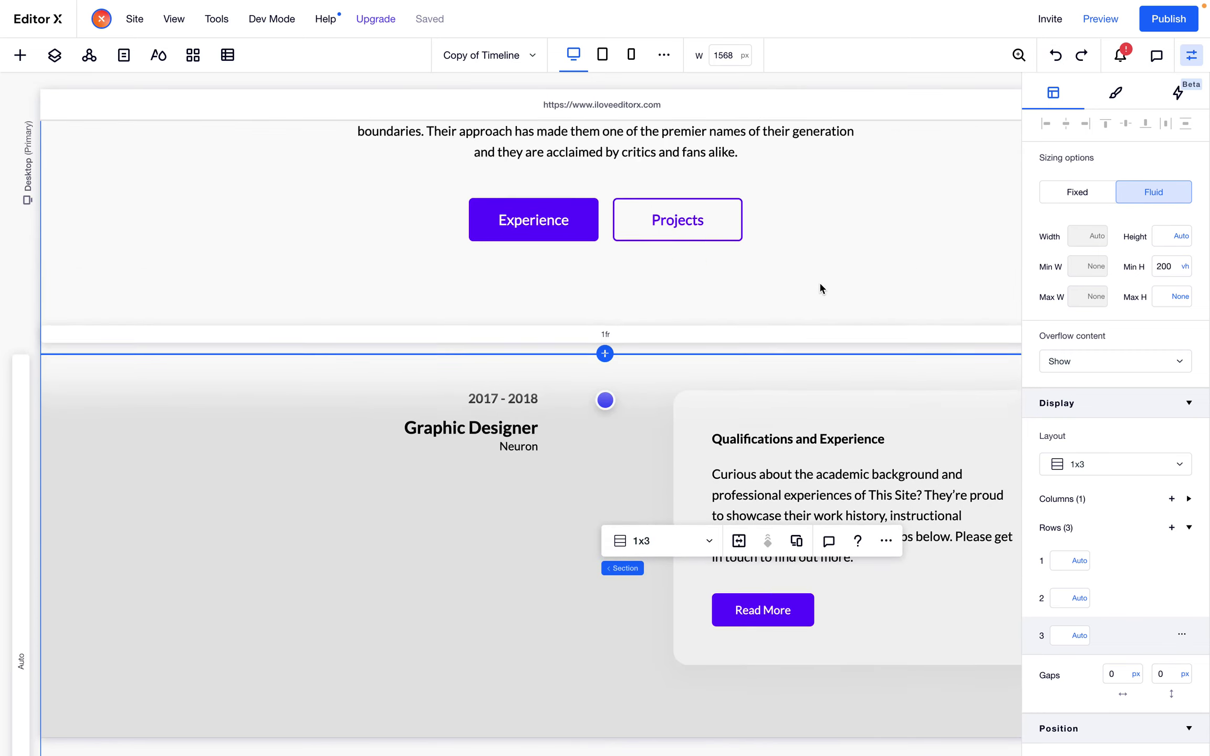
# Set the height of the timeline section's first row to Max content
pyautogui.scroll(-1, 819, 284)
pyautogui.scroll(-5, 820, 288)
pyautogui.click(646, 453)
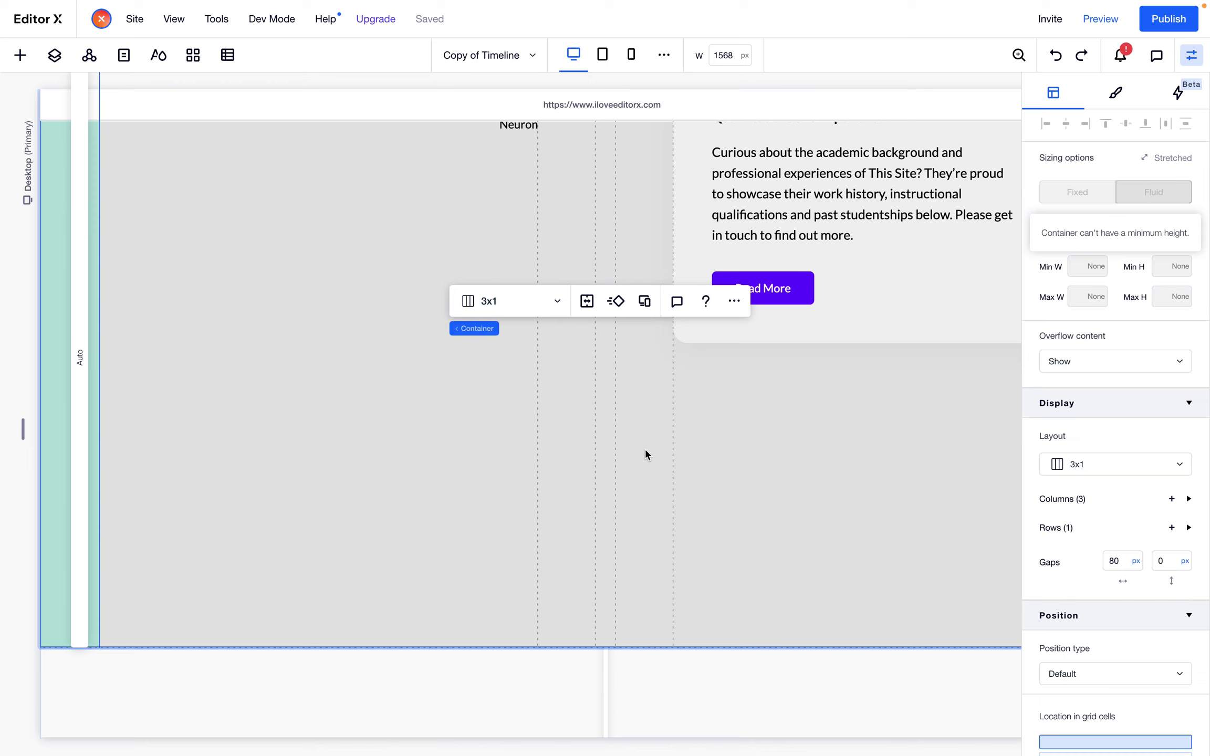
pyautogui.click(473, 334)
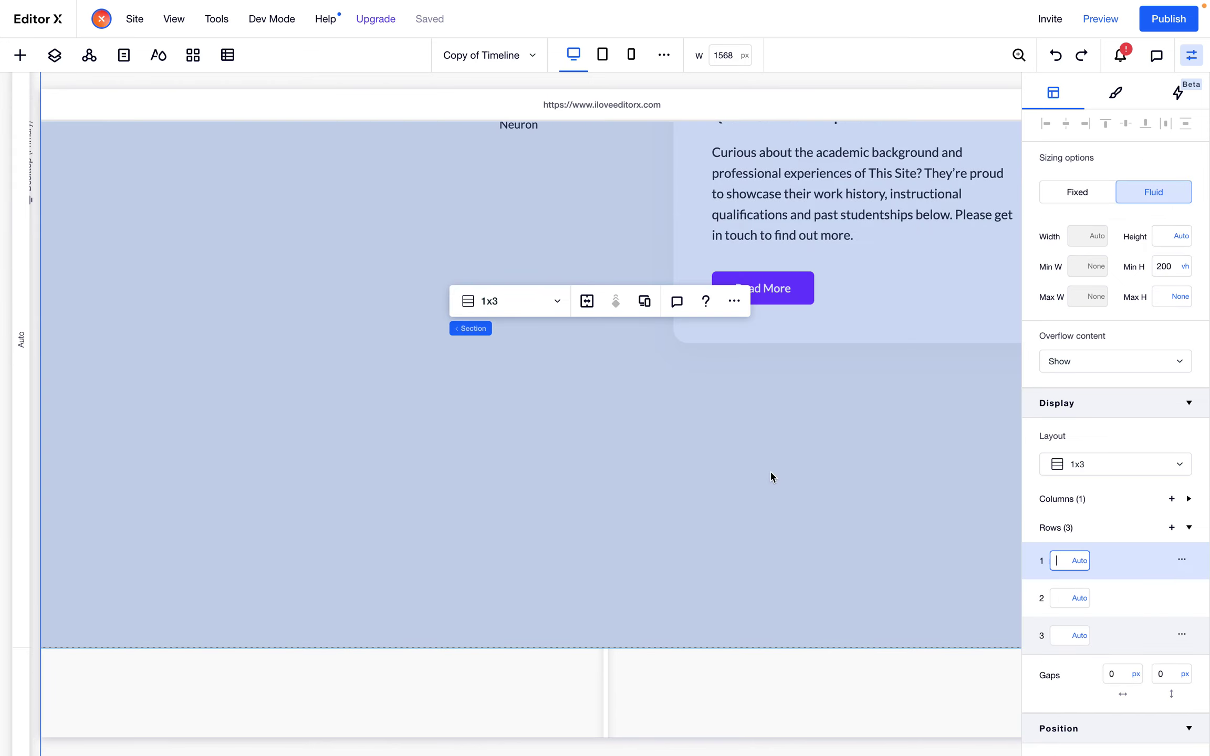
pyautogui.click(1079, 560)
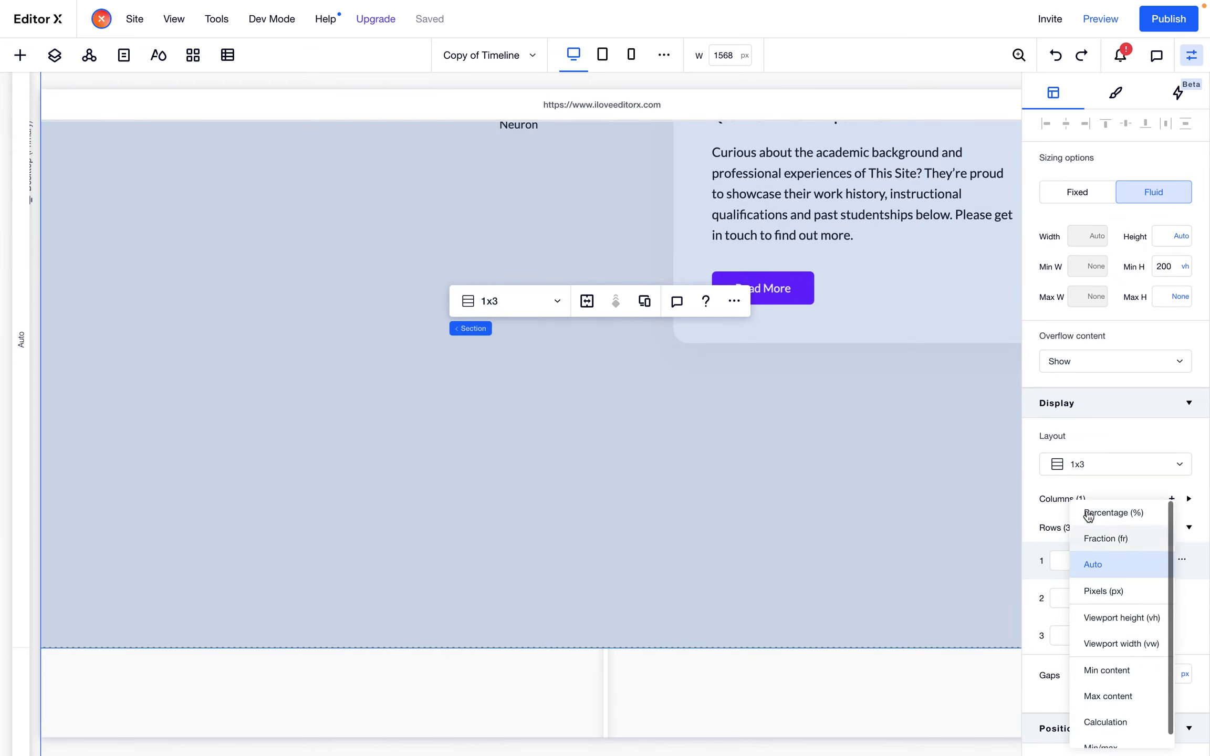
pyautogui.click(1113, 706)
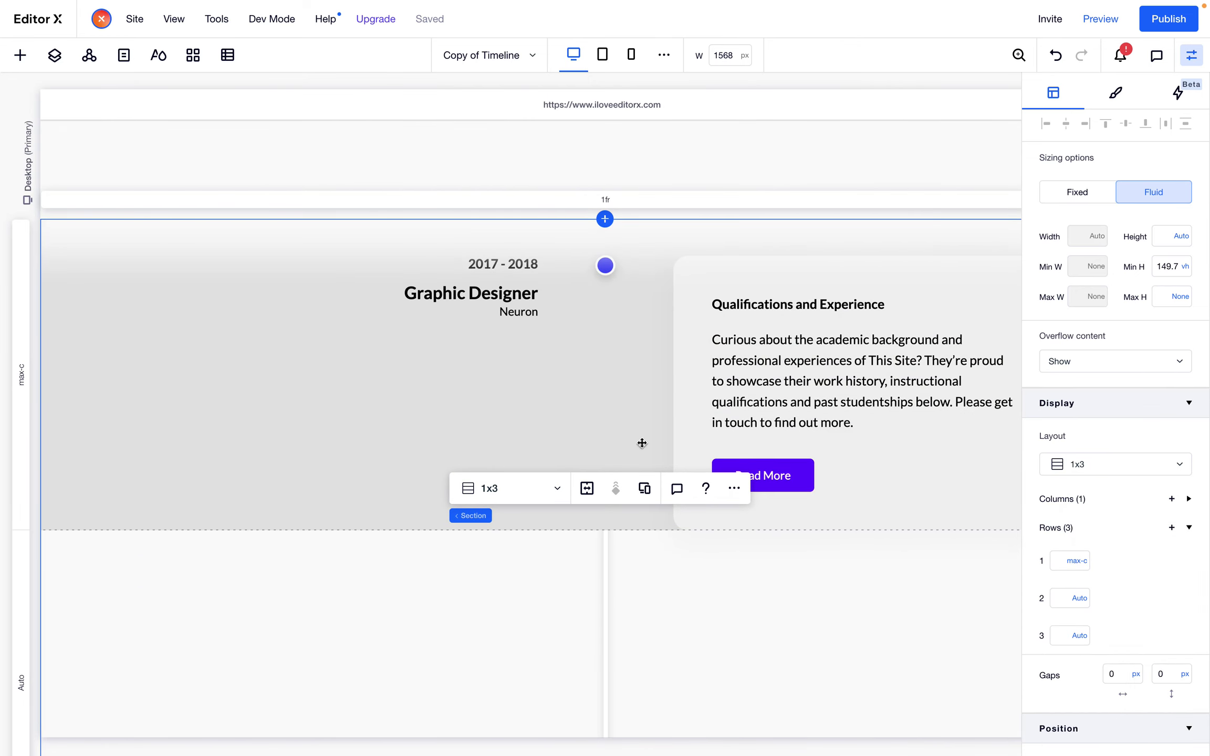
# Make the 3x1 timeline container's background transparent by setting its opacity to 0%
pyautogui.click(592, 406)
pyautogui.scroll(-4, 1172, 530)
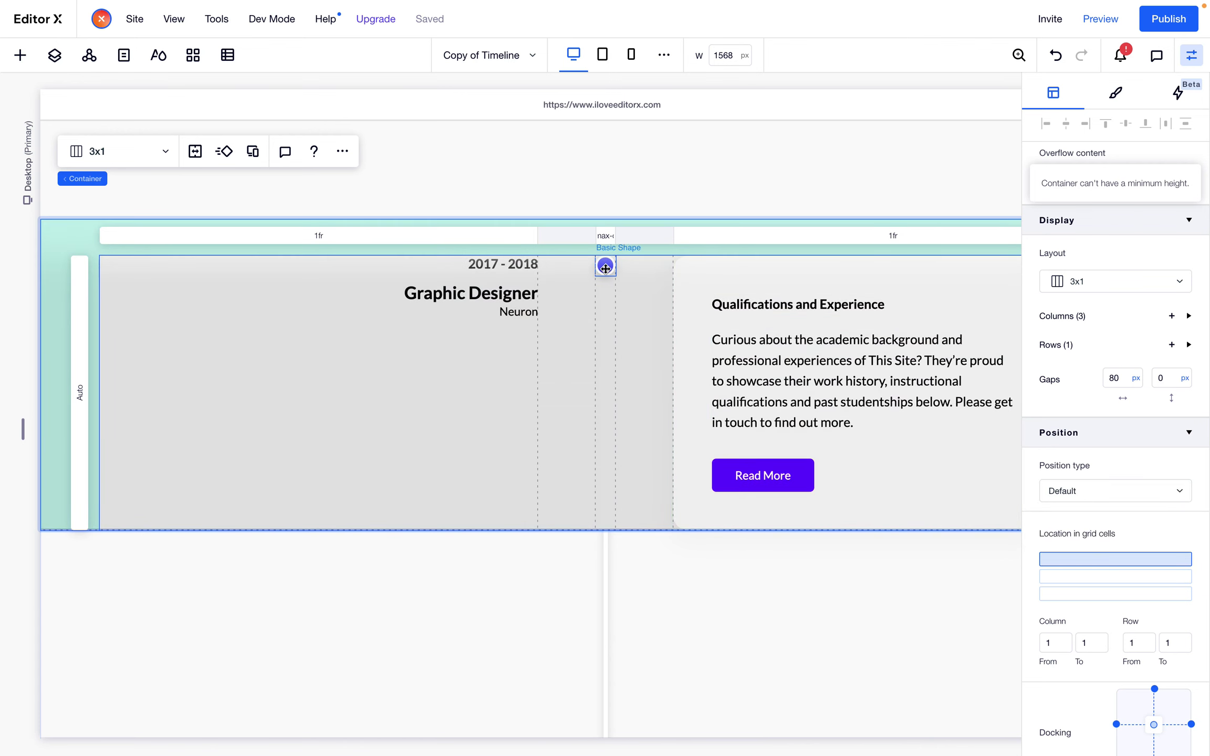
pyautogui.click(1115, 93)
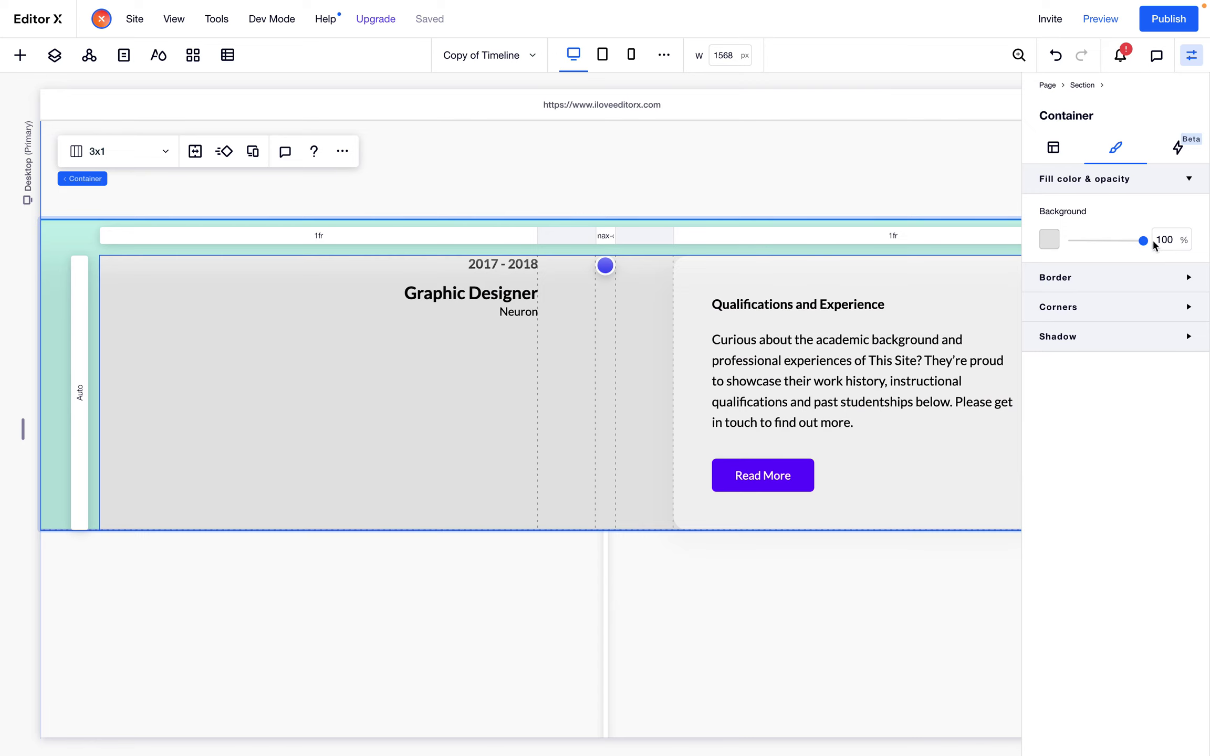
pyautogui.write('0')
pyautogui.press('Return')
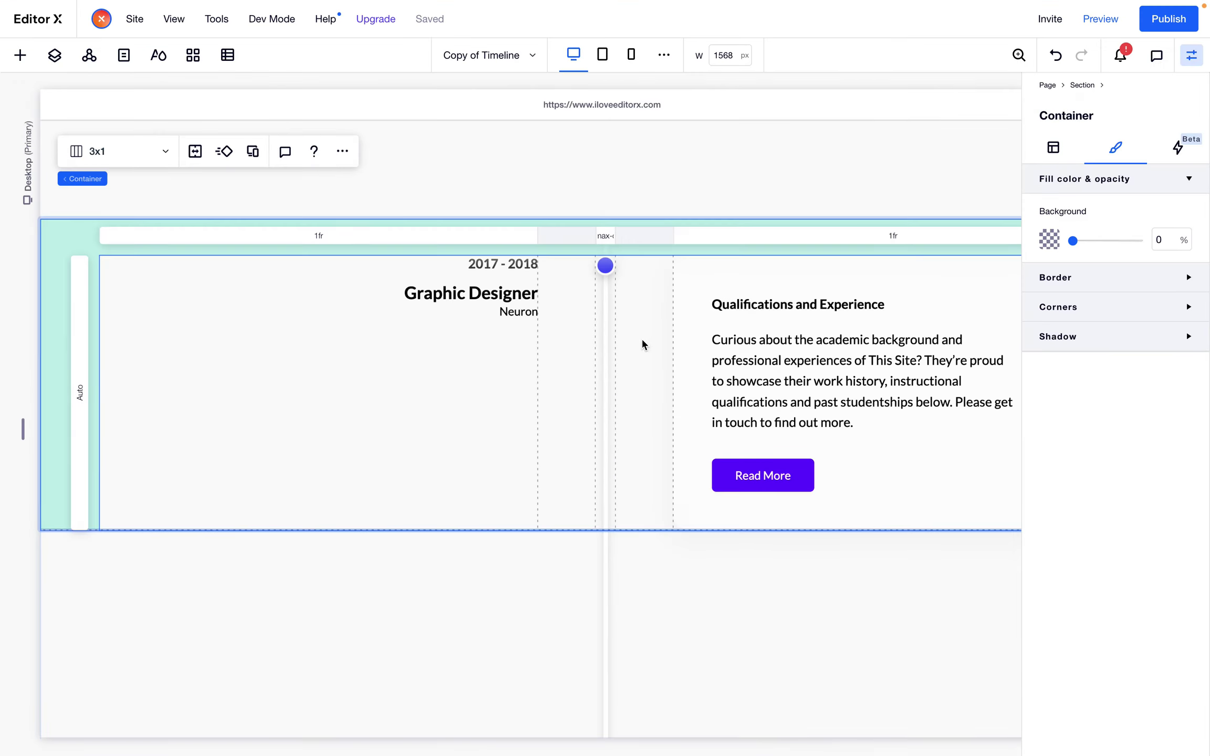
# Check the size and position settings of the timeline point against the sample point and track in the Our Materials section
pyautogui.click(613, 266)
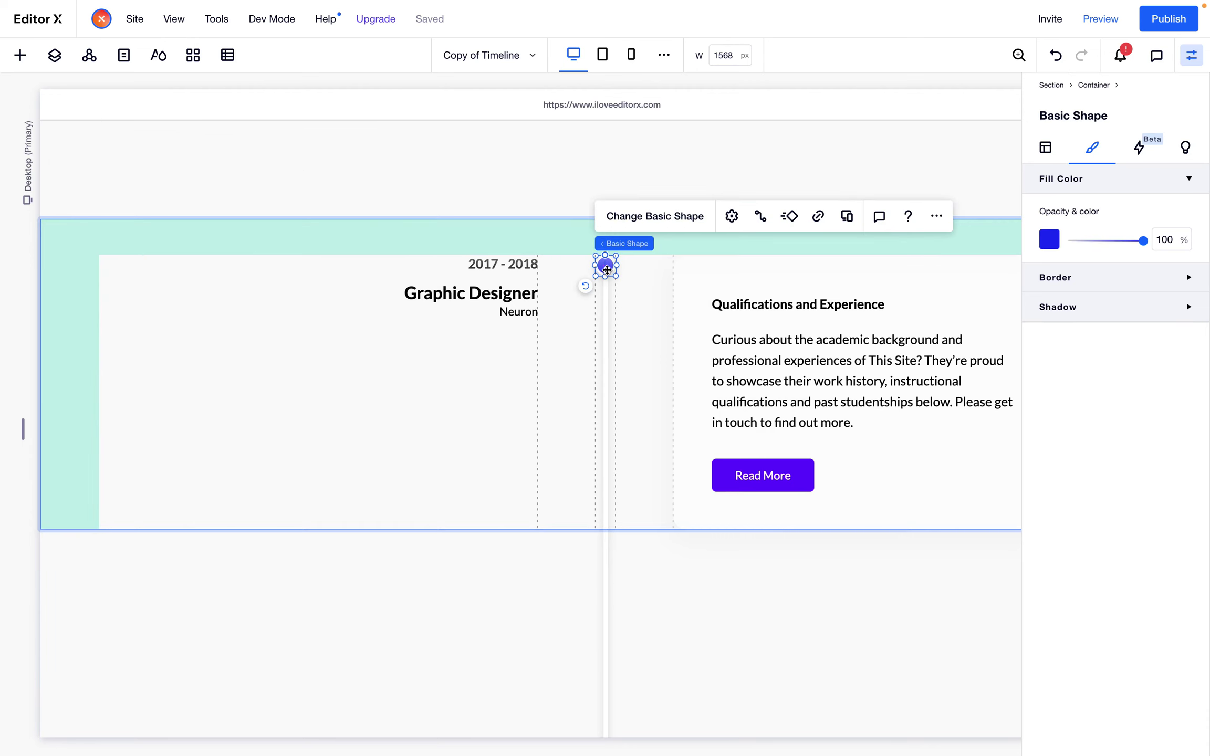
pyautogui.click(1045, 149)
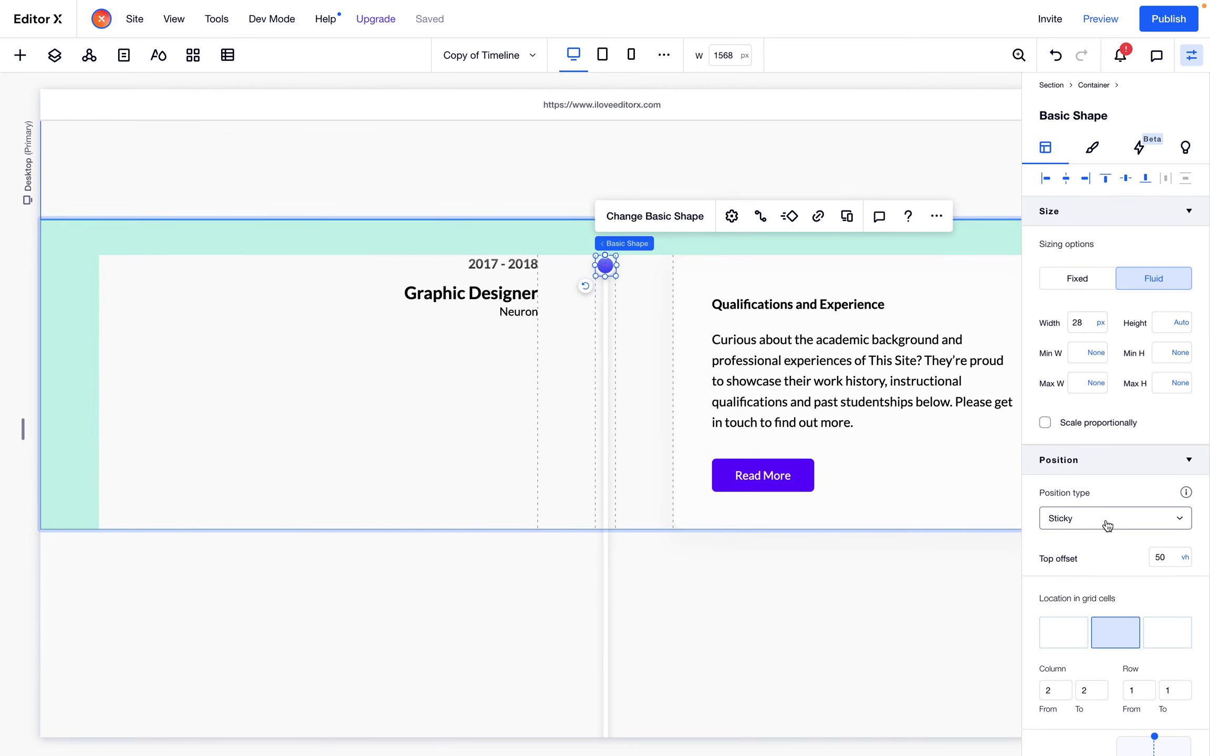
pyautogui.scroll(15, 840, 521)
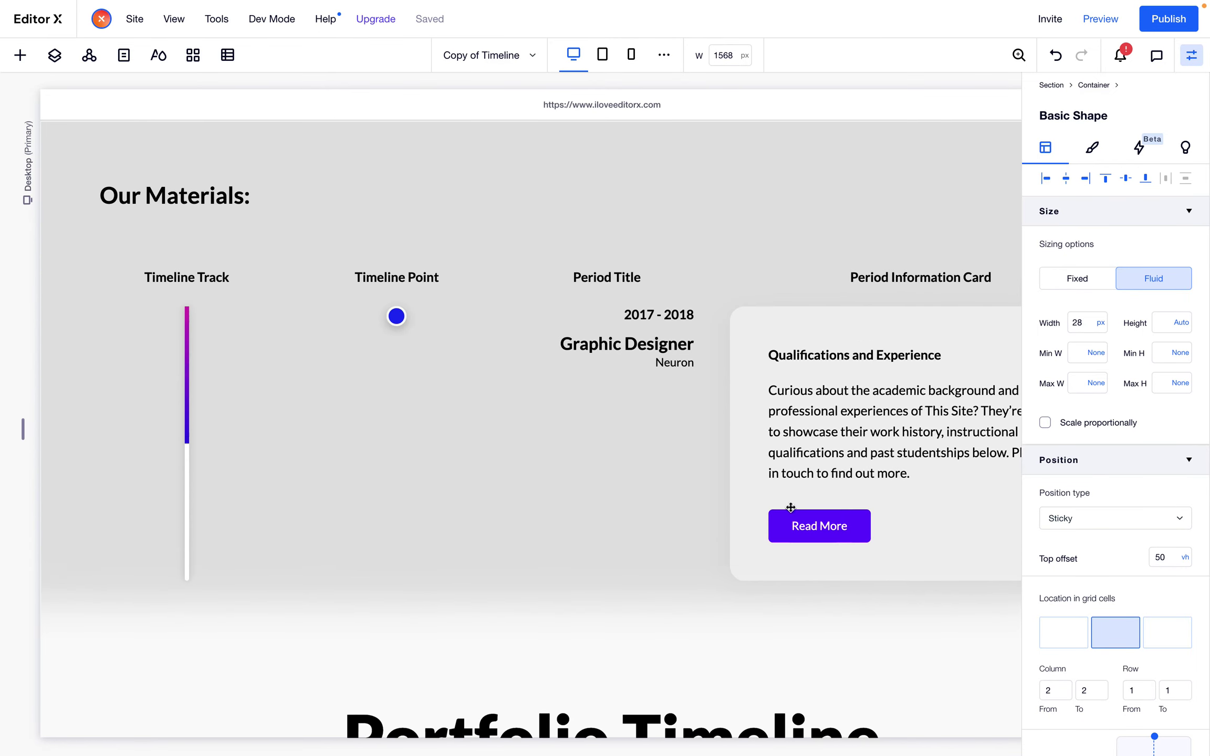
pyautogui.click(394, 324)
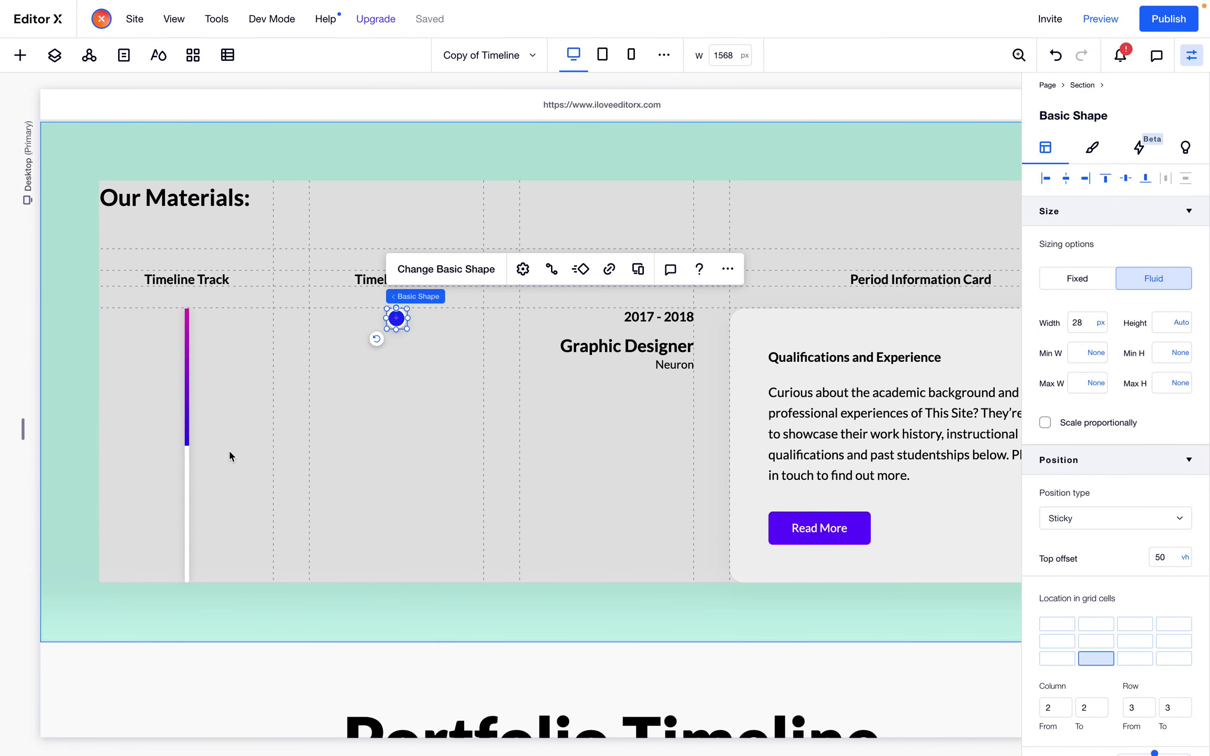
pyautogui.click(187, 475)
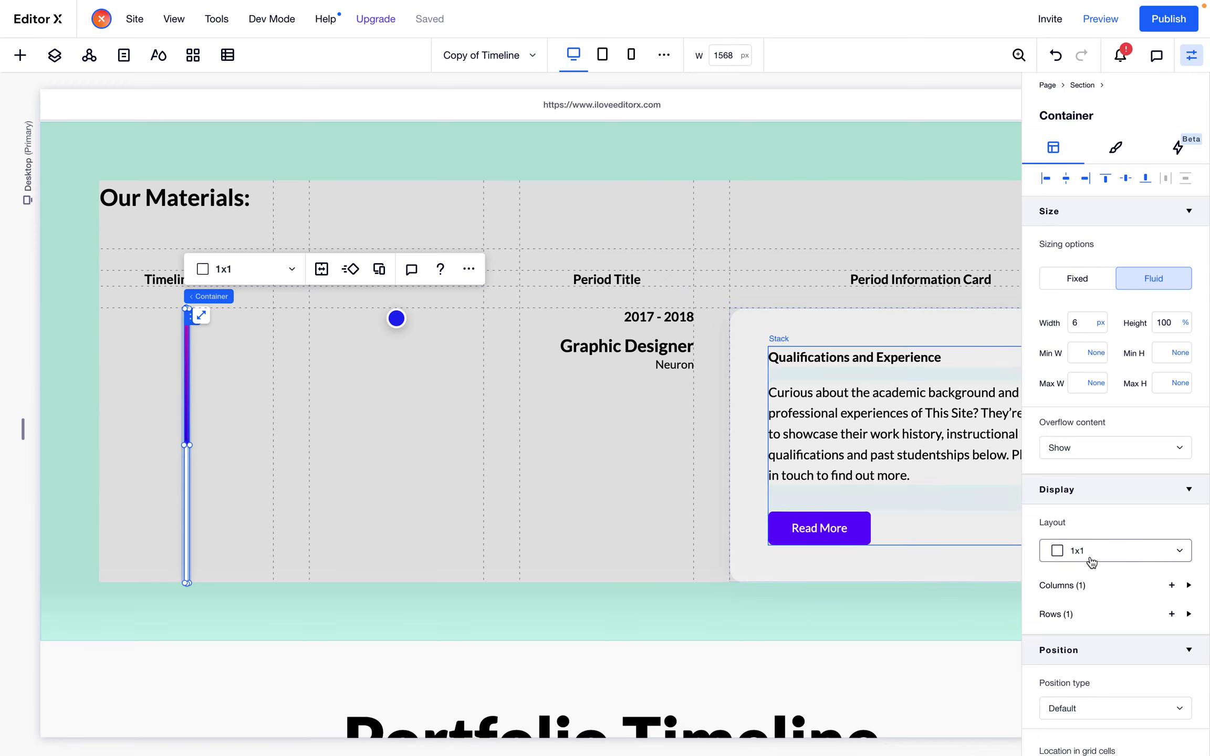
pyautogui.scroll(-15, 810, 462)
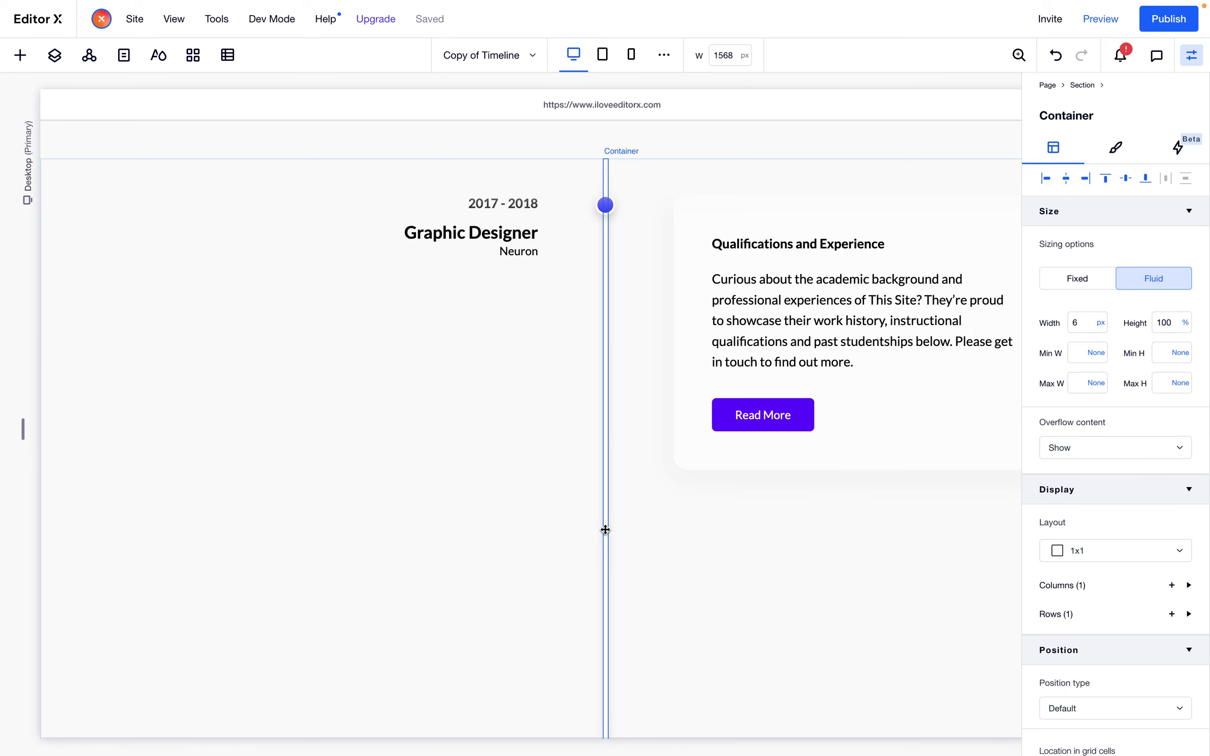
pyautogui.scroll(5, 605, 529)
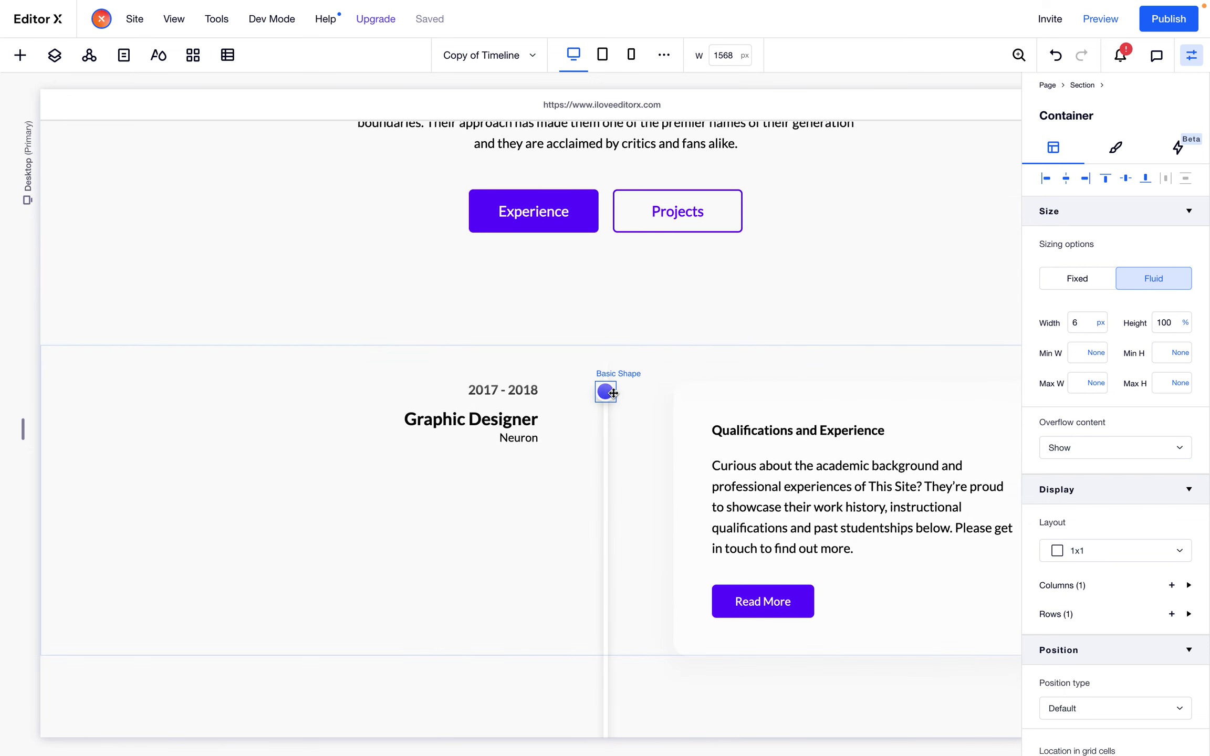
pyautogui.click(605, 392)
pyautogui.scroll(-3, 608, 392)
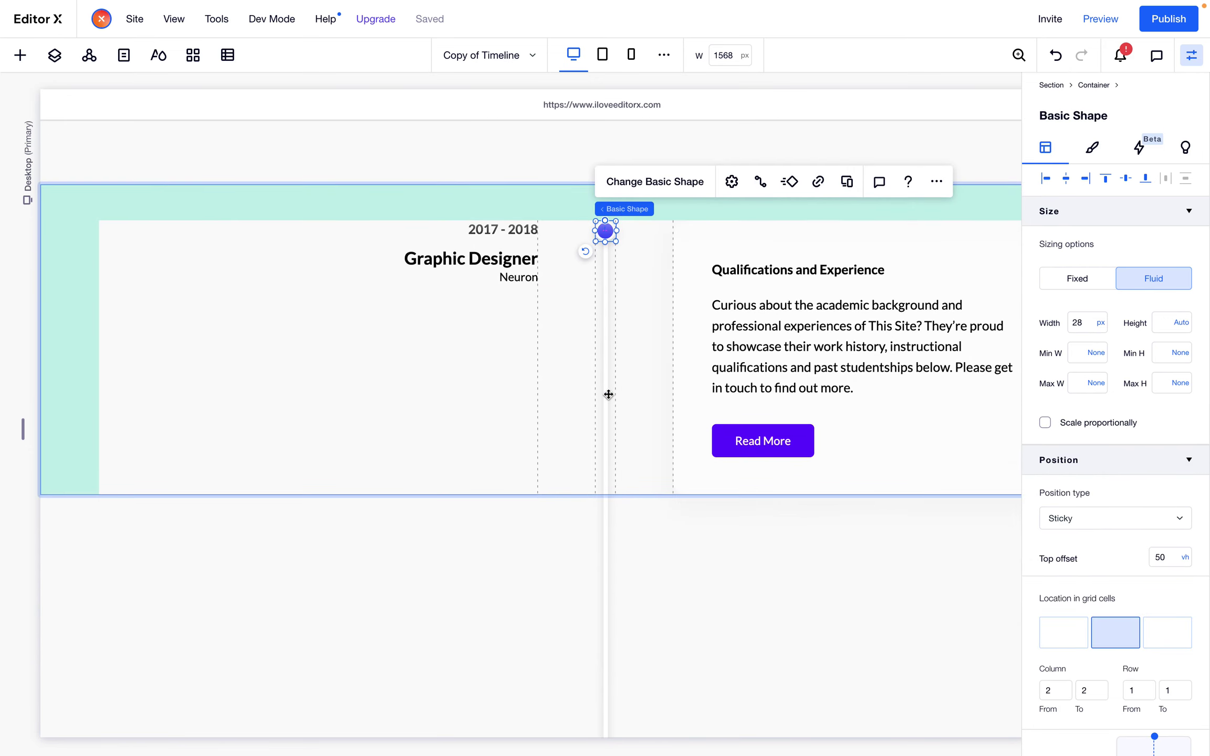
# Preview the page and examine how the sticky timeline point, period title and track behave while scrolling with a 50 vh top offset
pyautogui.scroll(-2, 1061, 528)
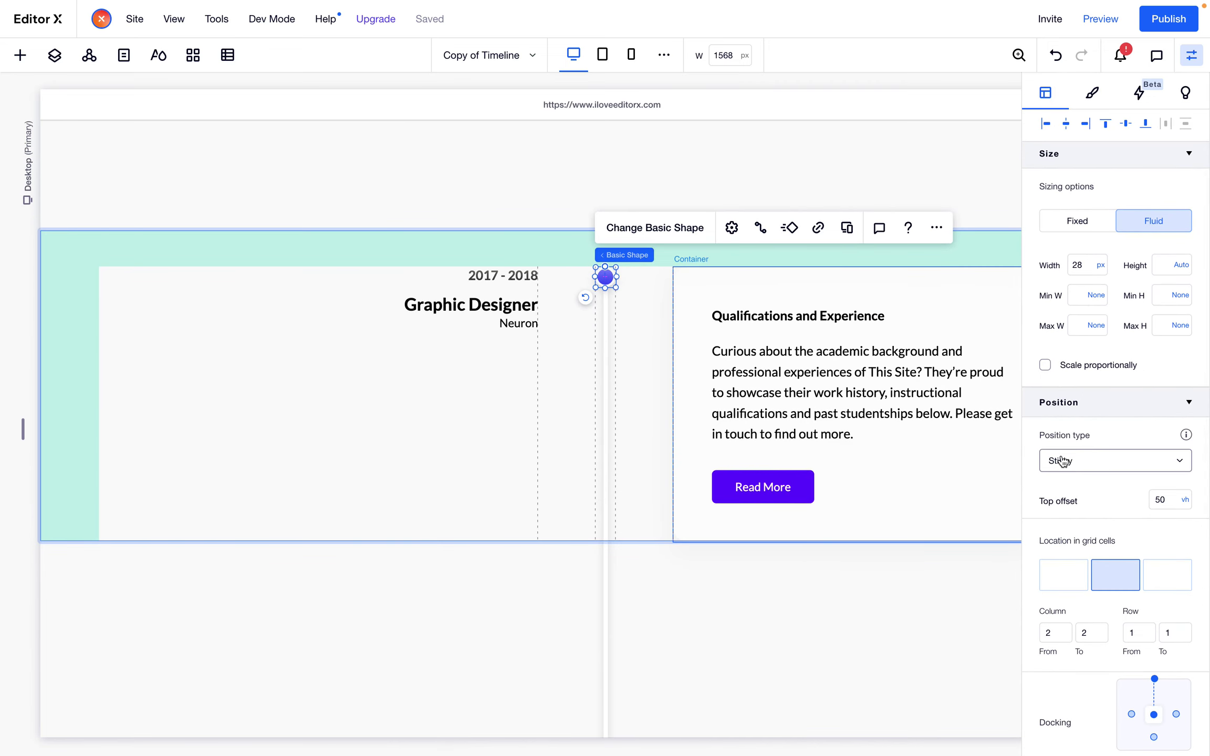
pyautogui.click(1162, 500)
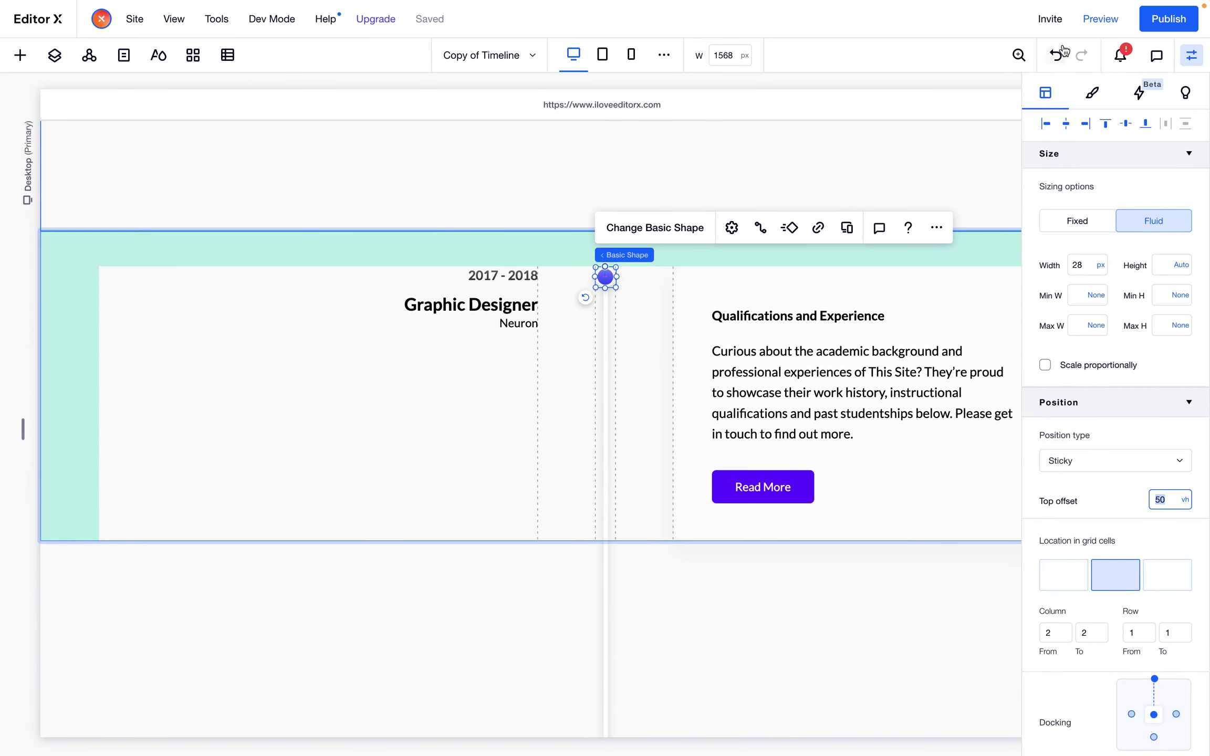
pyautogui.click(1100, 18)
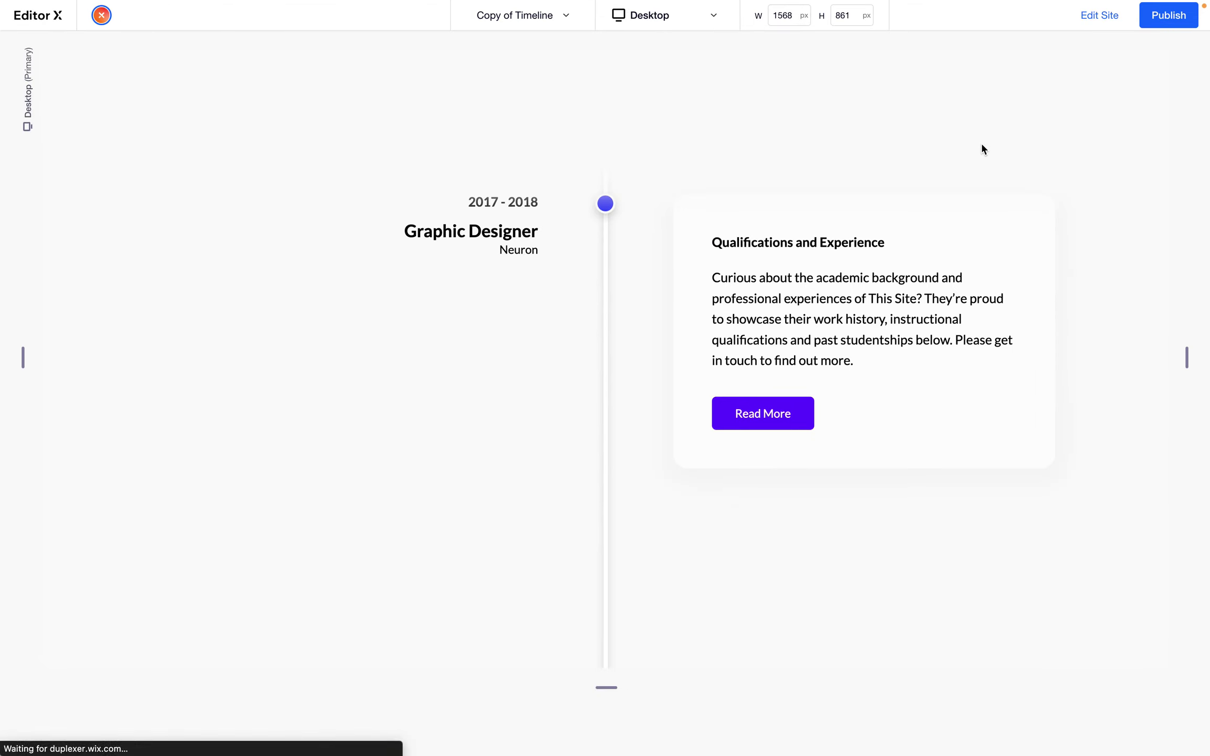
pyautogui.scroll(3, 959, 303)
pyautogui.scroll(-5, 959, 303)
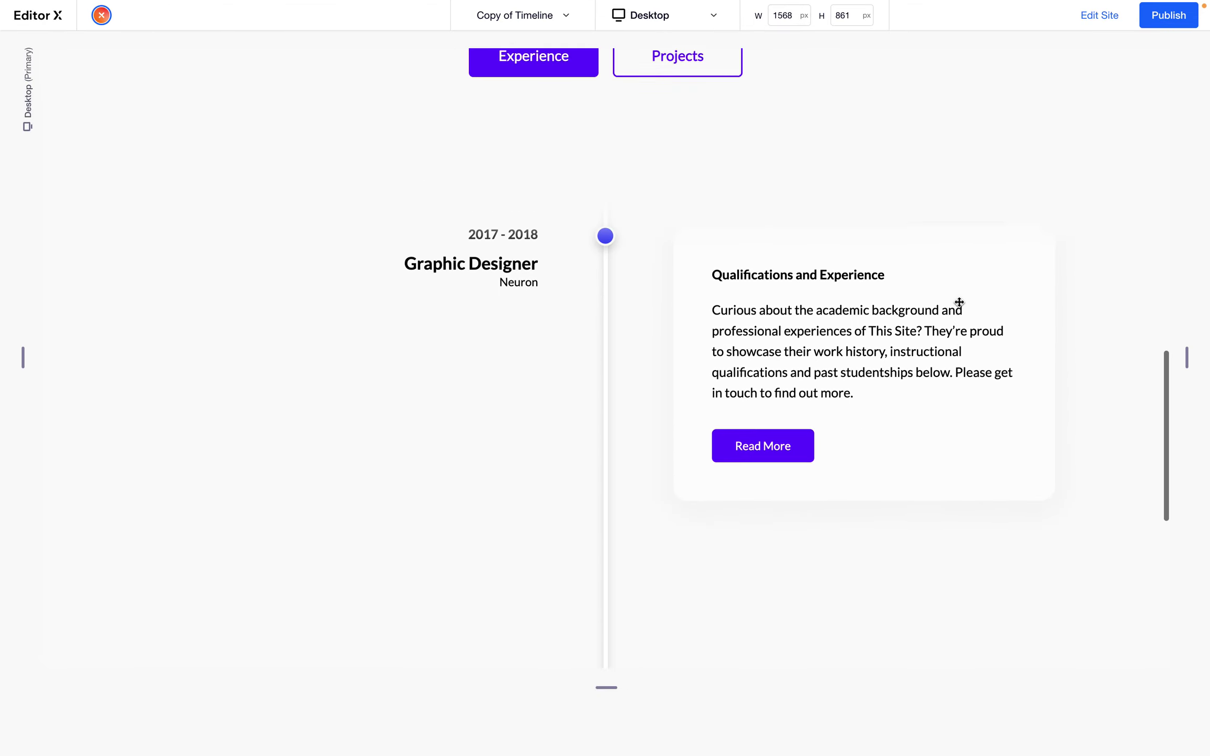
pyautogui.scroll(6, 959, 303)
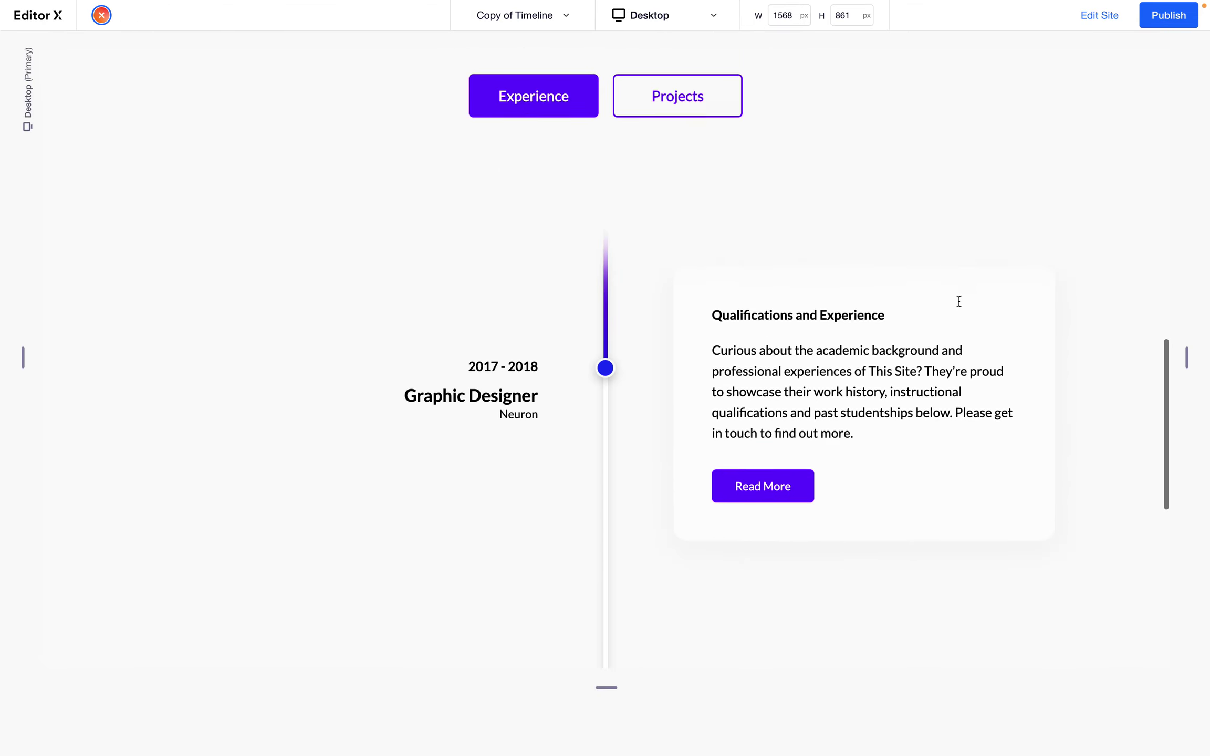
pyautogui.scroll(-3, 958, 303)
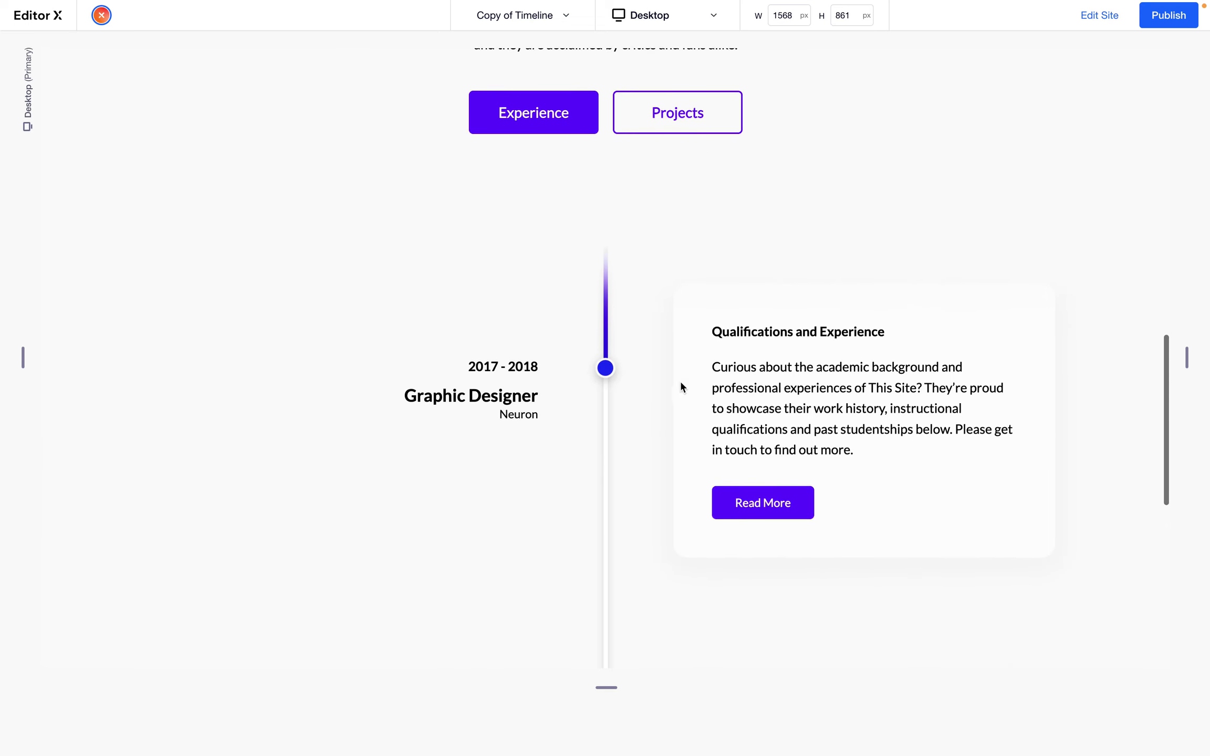
pyautogui.scroll(-2, 645, 374)
pyautogui.scroll(3, 645, 372)
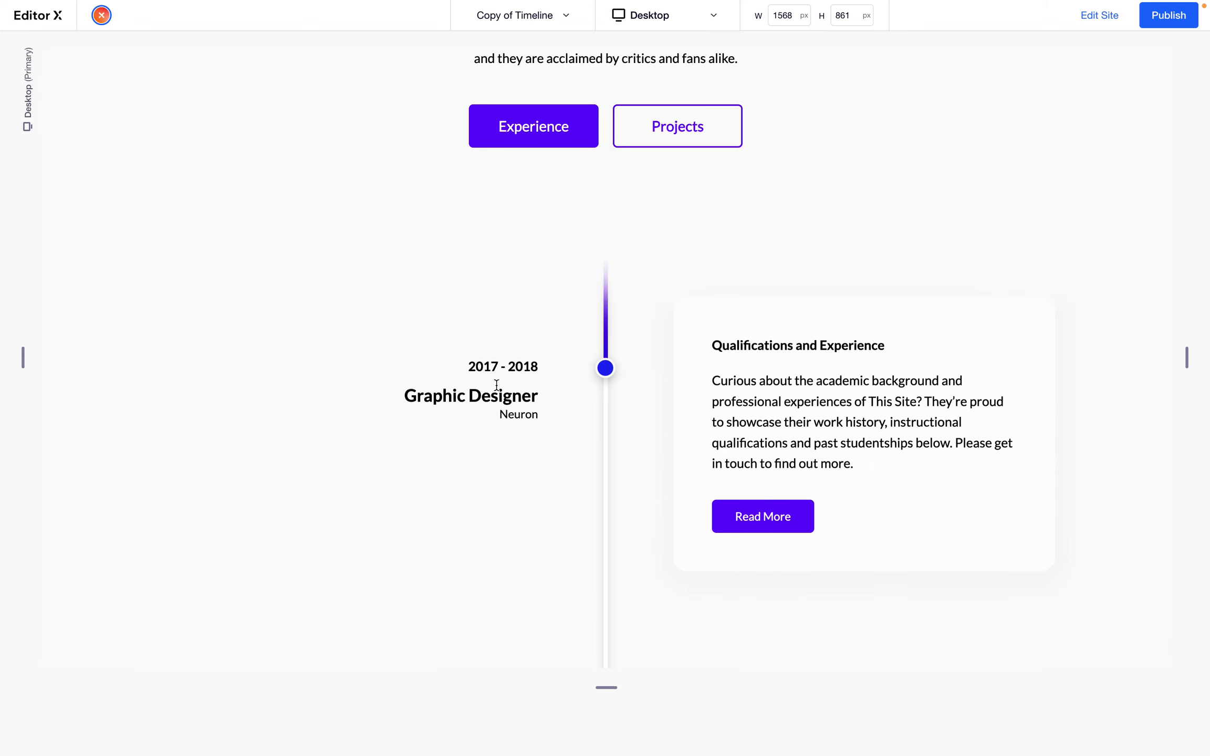
pyautogui.moveTo(471, 358); pyautogui.dragTo(530, 418)
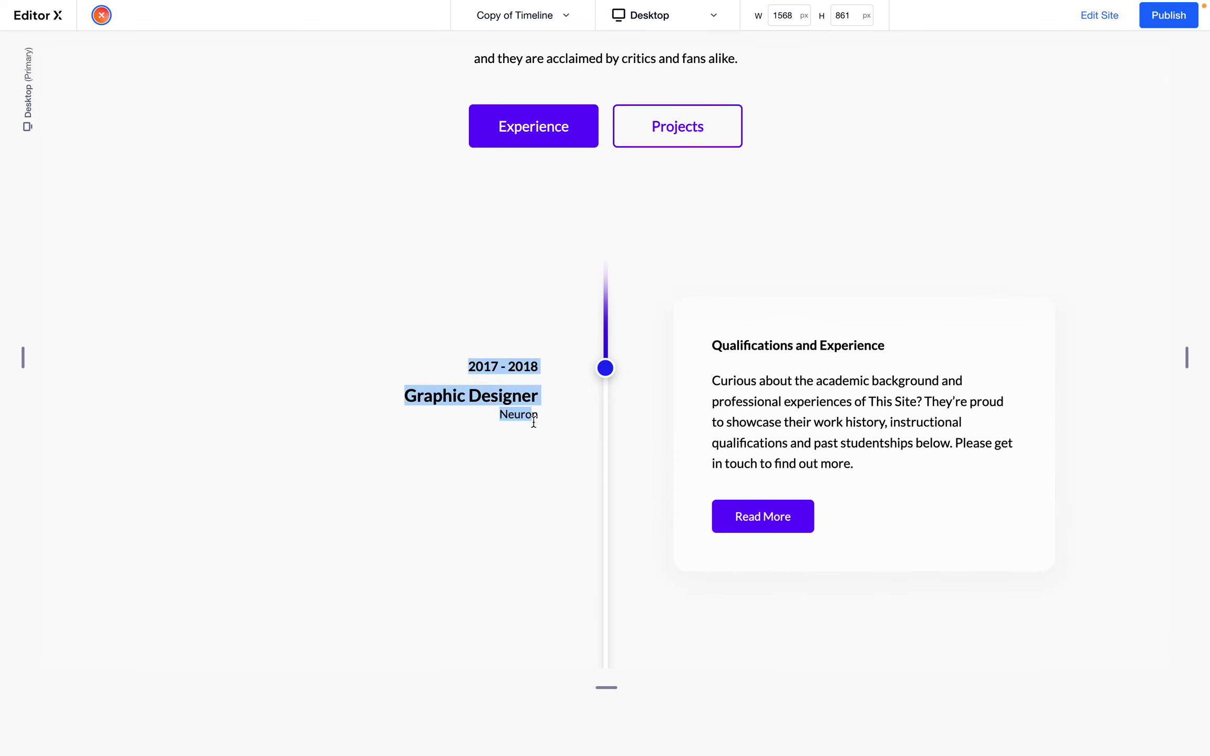
pyautogui.click(555, 489)
# Examine the scrolling behavior of the sample point and period title in the previewed Our Materials section, and return to editing
pyautogui.scroll(10, 555, 489)
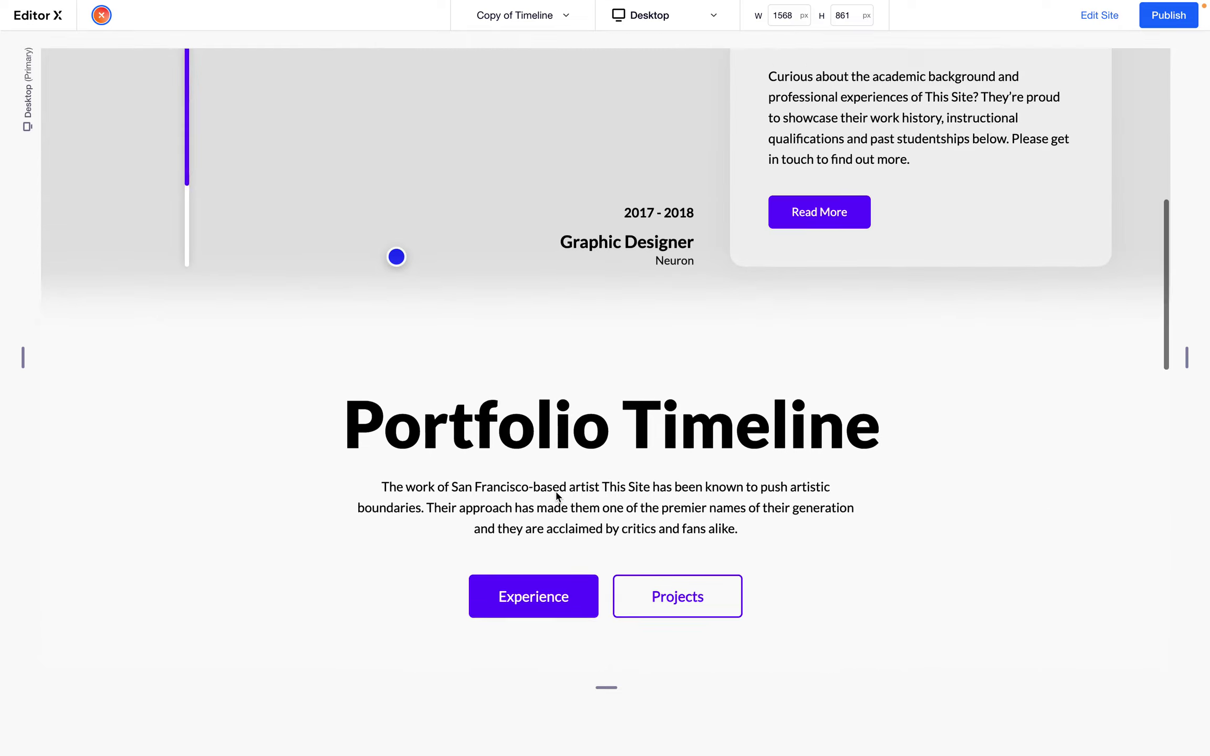
pyautogui.scroll(5, 556, 494)
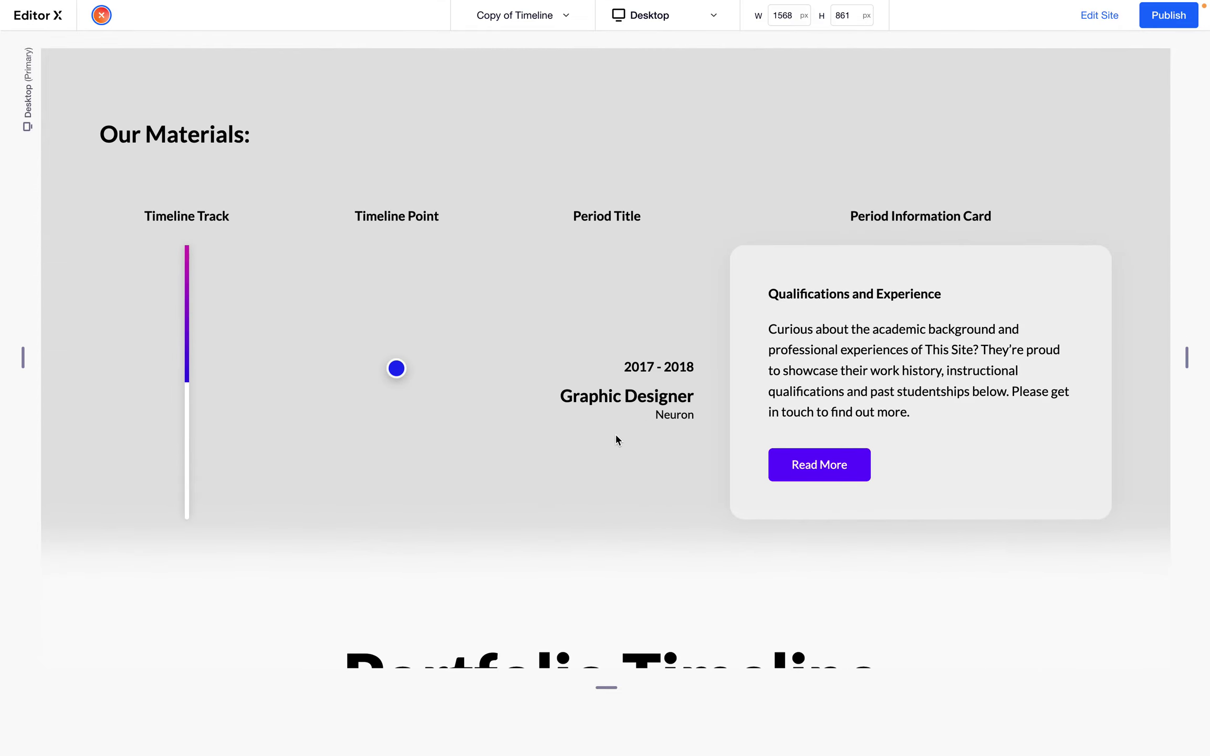
pyautogui.scroll(-3, 616, 435)
pyautogui.scroll(5, 615, 436)
pyautogui.scroll(-4, 615, 435)
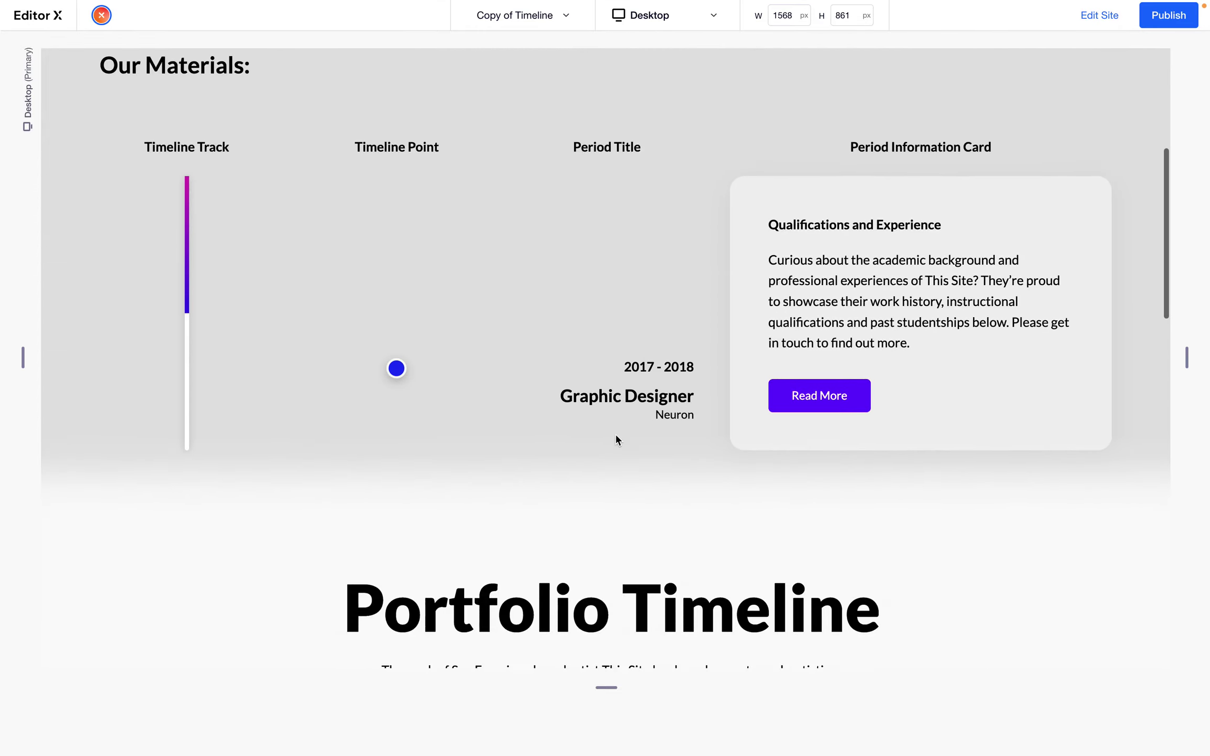
pyautogui.scroll(1, 616, 440)
pyautogui.scroll(-4, 616, 440)
pyautogui.scroll(-5, 616, 439)
pyautogui.click(1099, 15)
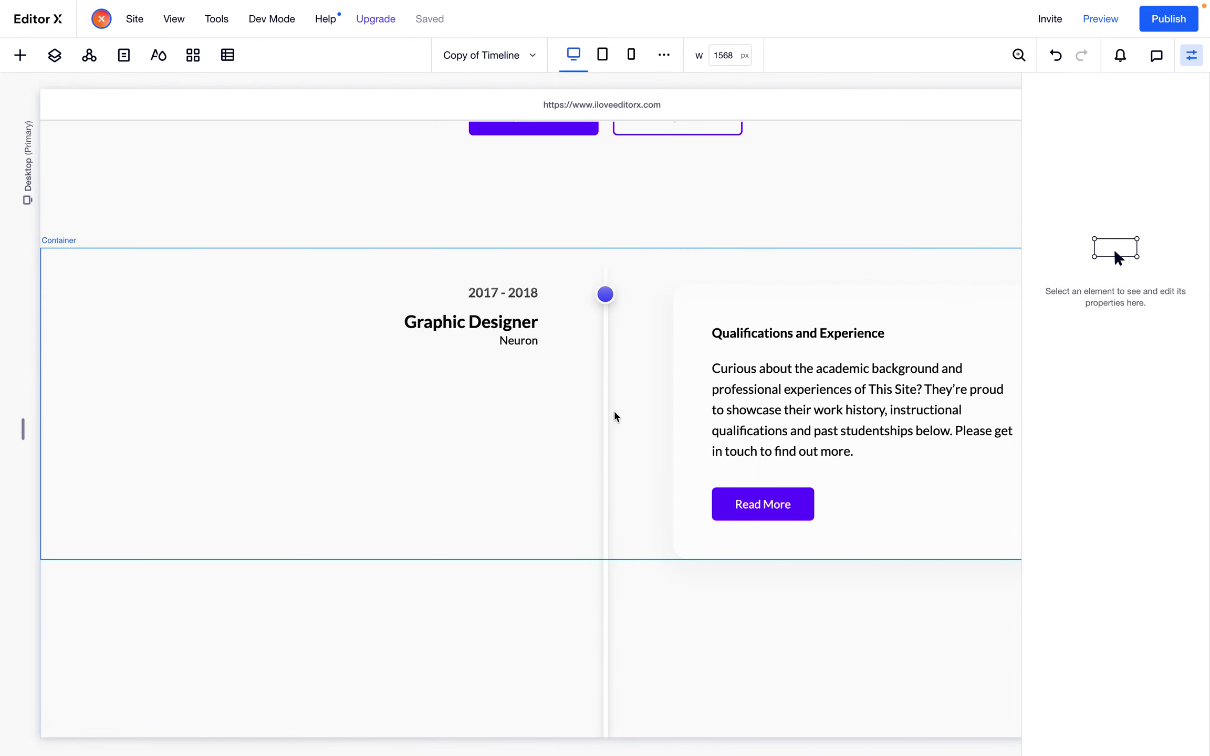
# Try a larger top offset for the sticky timeline point, and preview its alignment with the track fill and period title
pyautogui.click(604, 293)
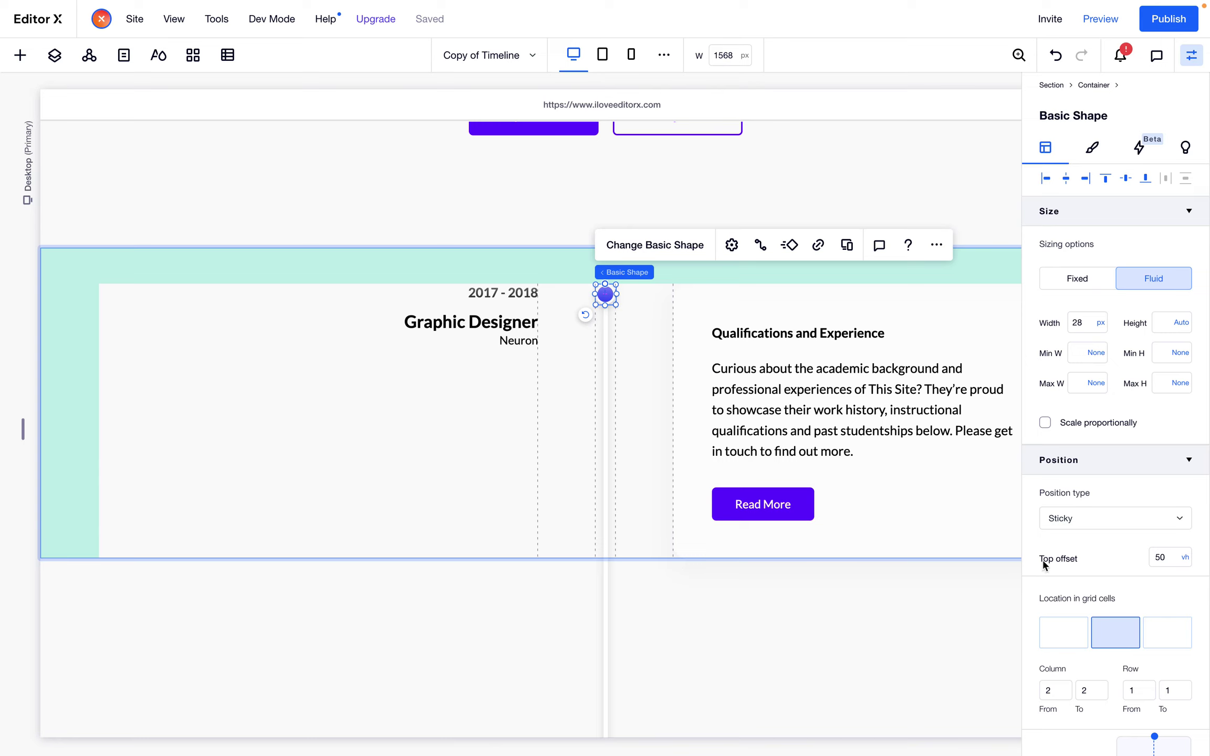
pyautogui.click(1171, 559)
pyautogui.click(1101, 18)
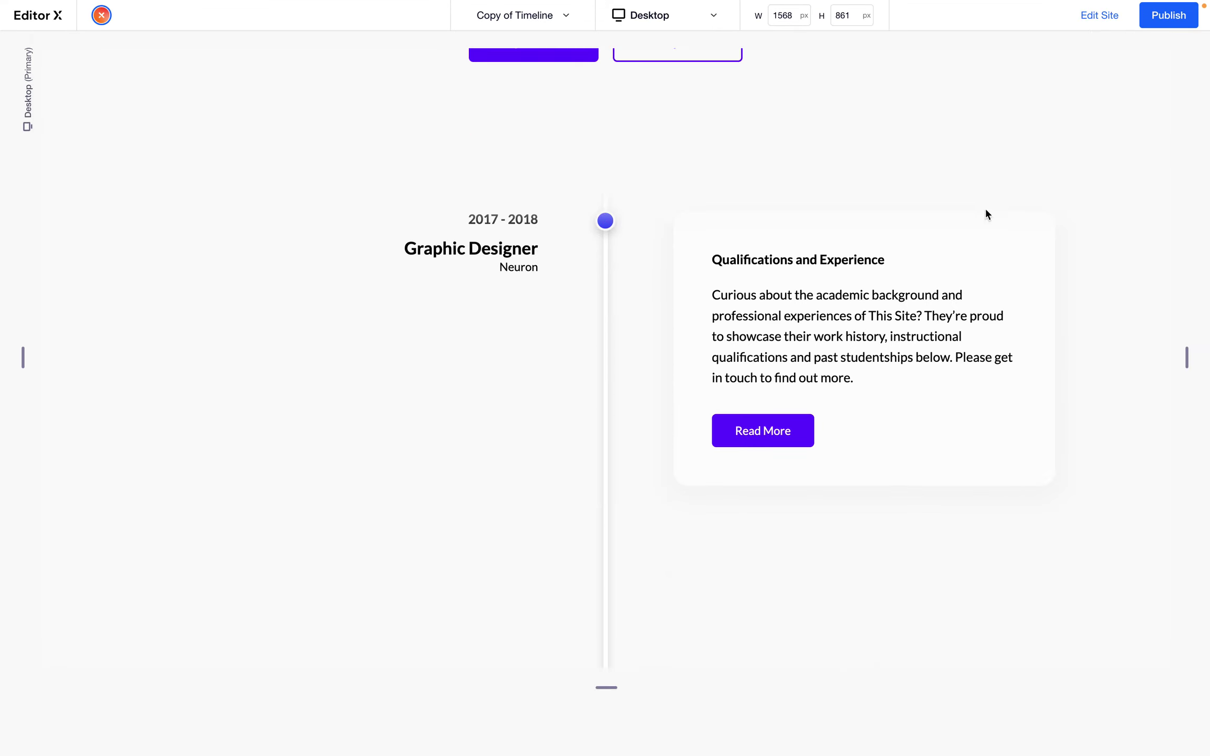
pyautogui.scroll(2, 934, 310)
pyautogui.scroll(-2, 933, 310)
pyautogui.scroll(5, 933, 310)
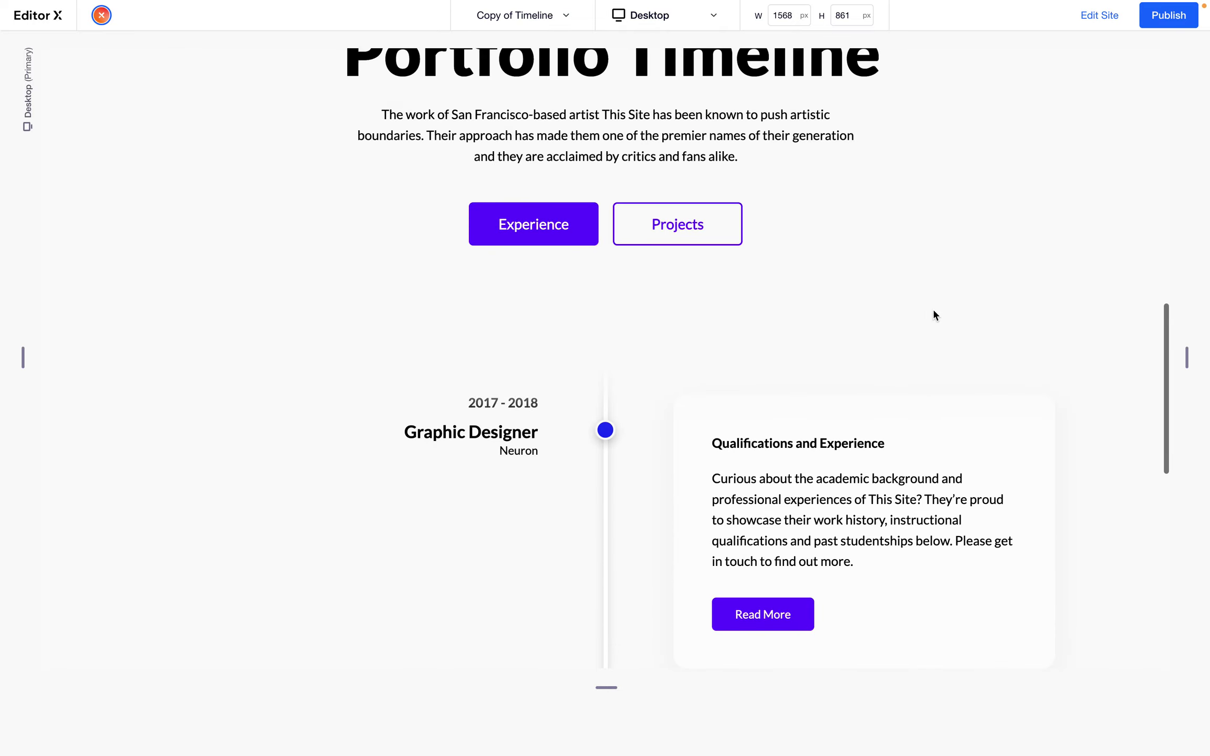
pyautogui.scroll(-4, 933, 314)
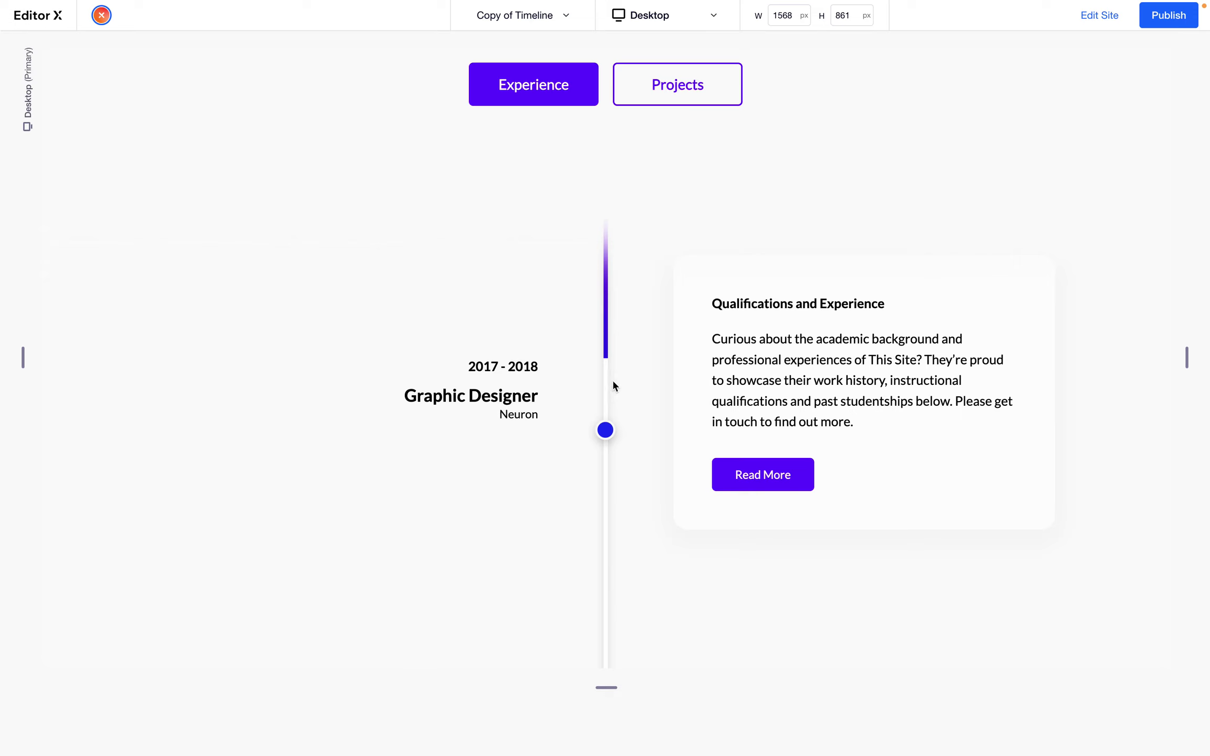
pyautogui.scroll(-2, 610, 406)
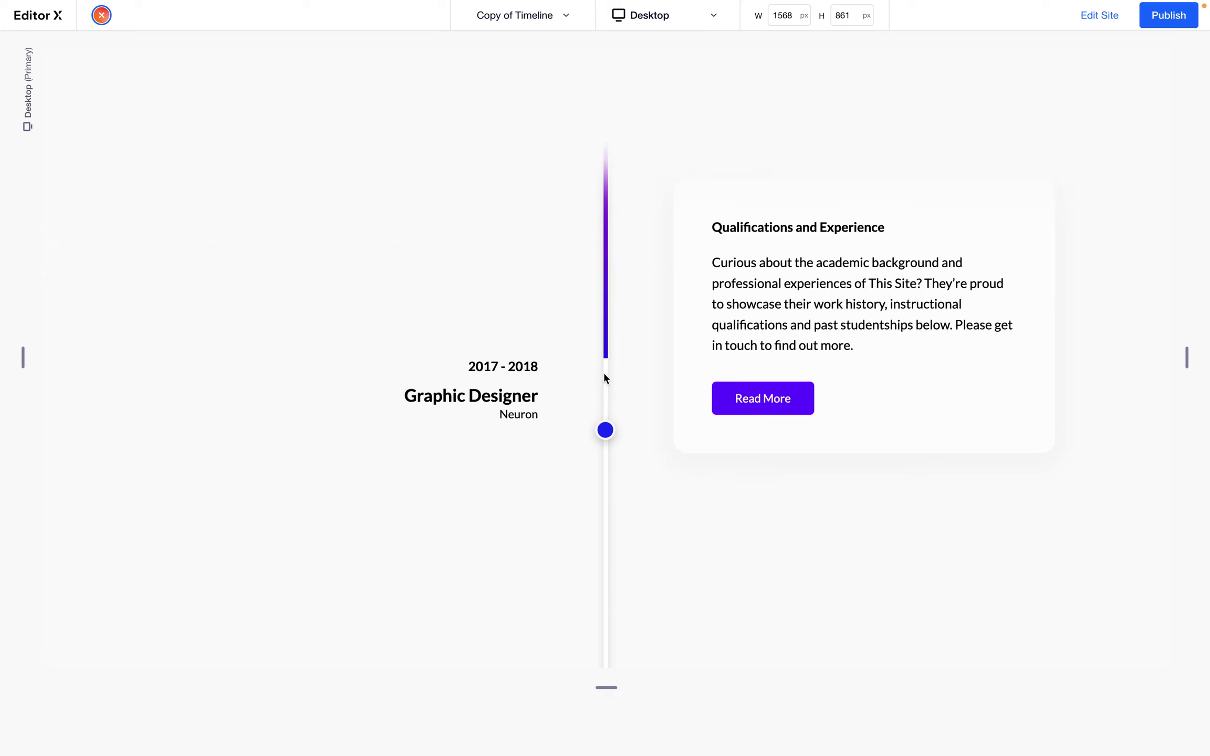
pyautogui.scroll(-3, 607, 237)
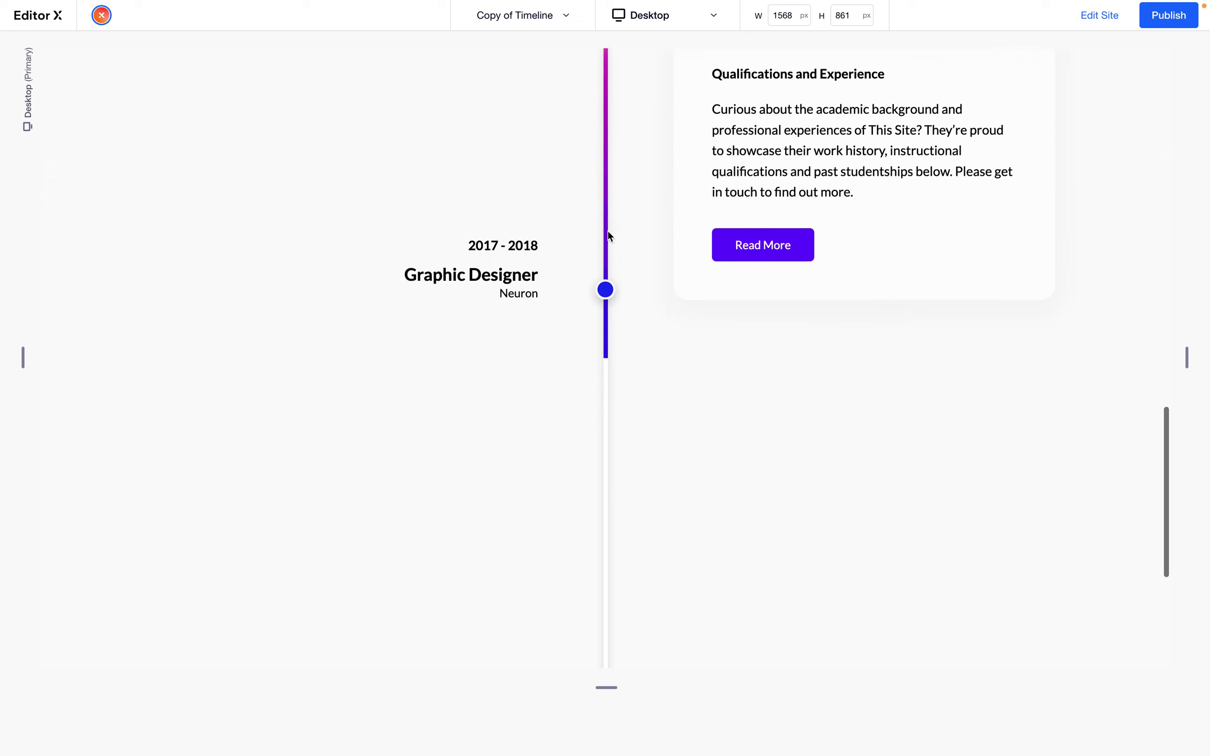
pyautogui.scroll(2, 612, 79)
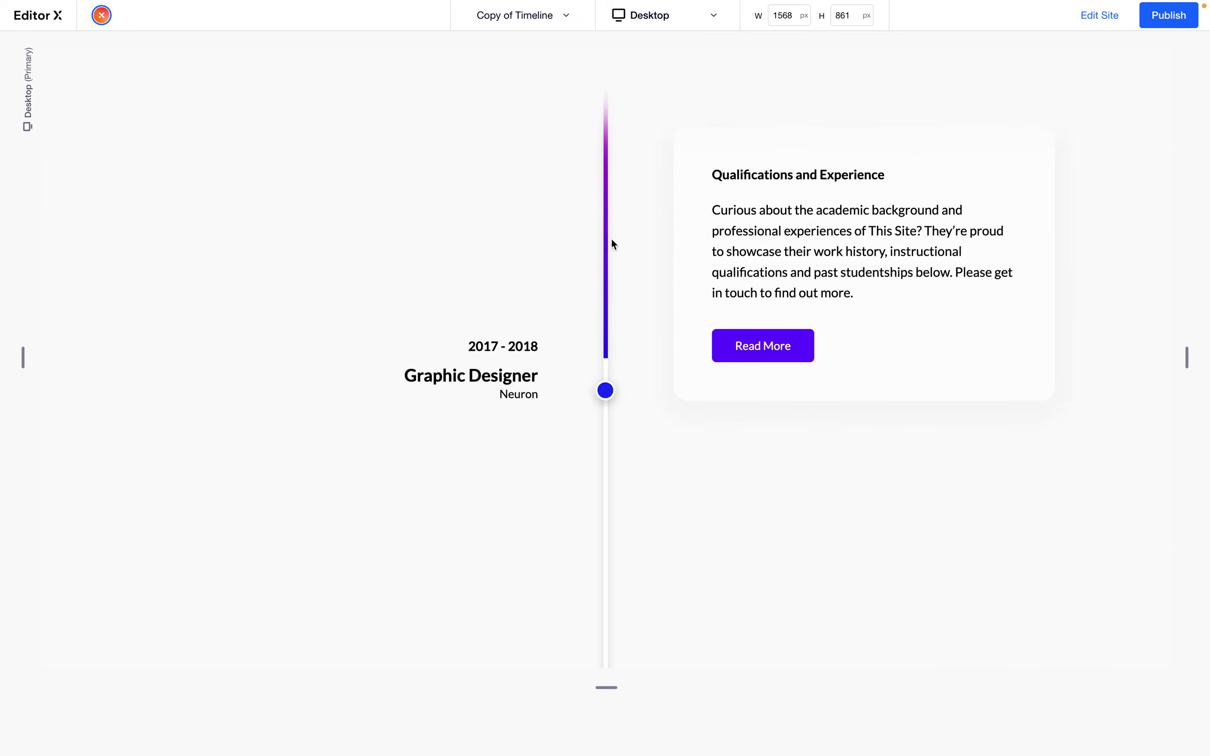
pyautogui.scroll(2, 612, 336)
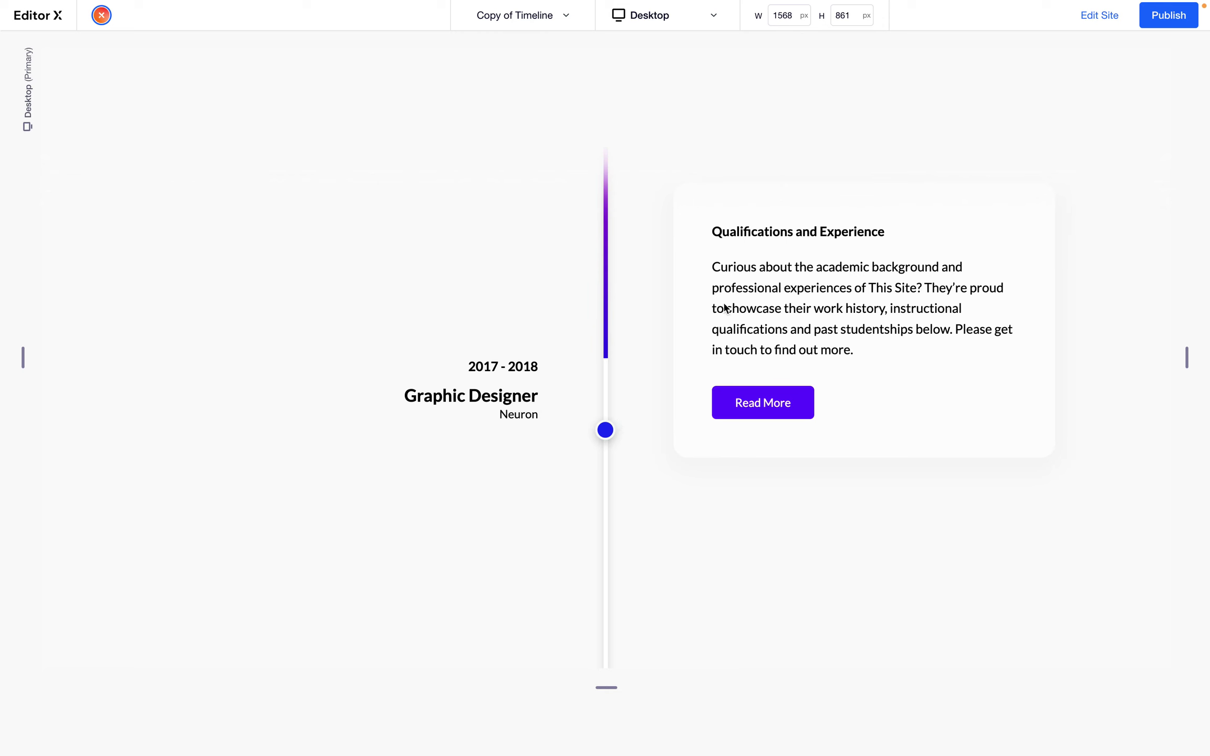
pyautogui.click(1098, 16)
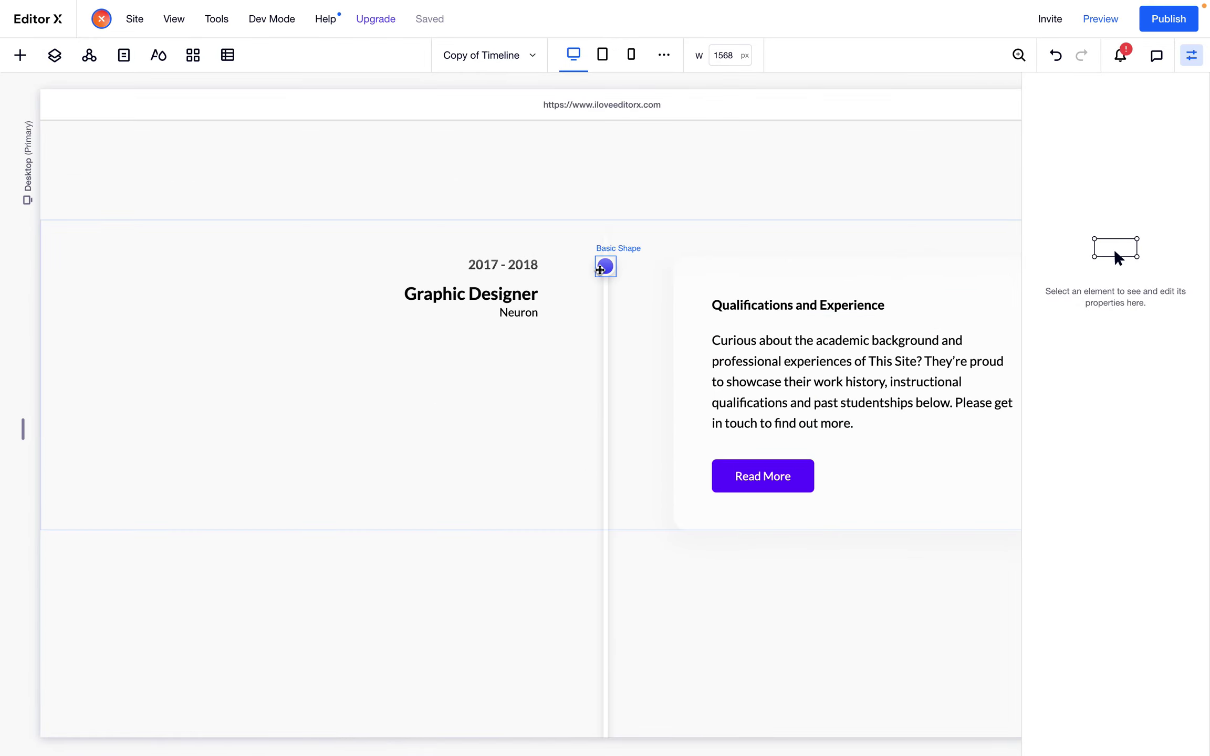
# Set the sticky timeline point's top offset to 50 vh
pyautogui.click(605, 266)
pyautogui.click(1160, 559)
pyautogui.write('50')
pyautogui.press('Return')
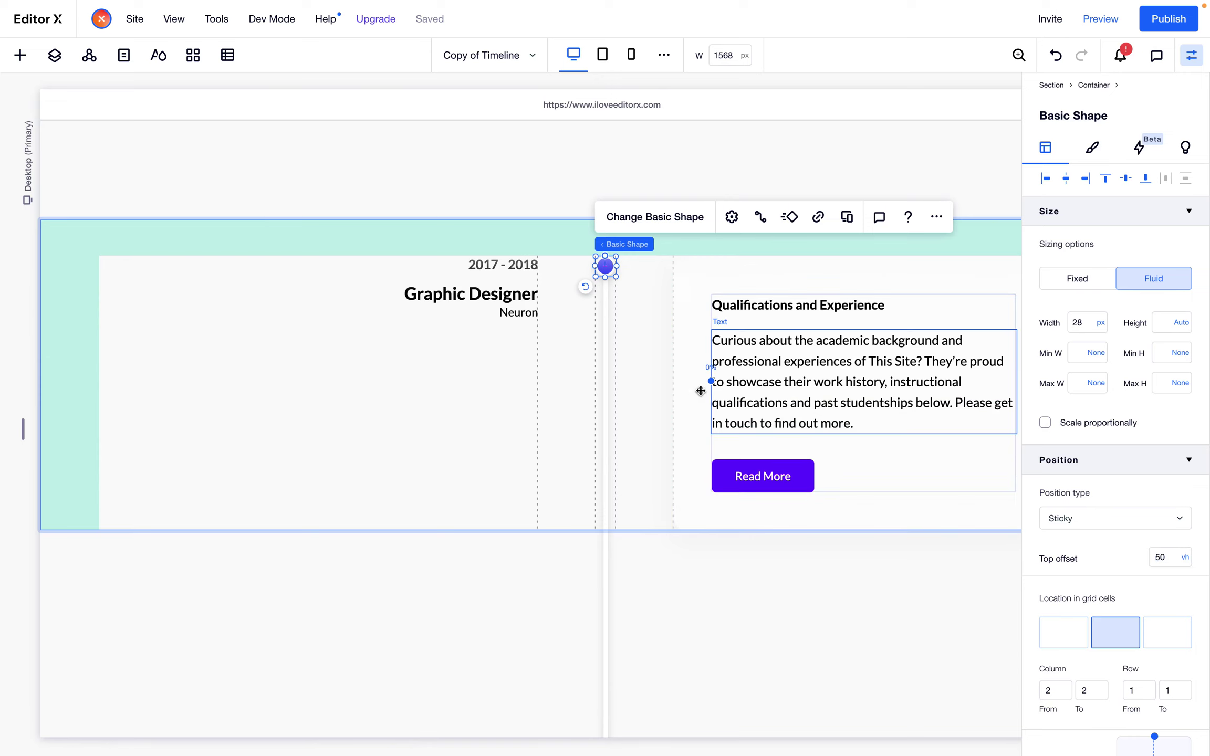
pyautogui.click(754, 560)
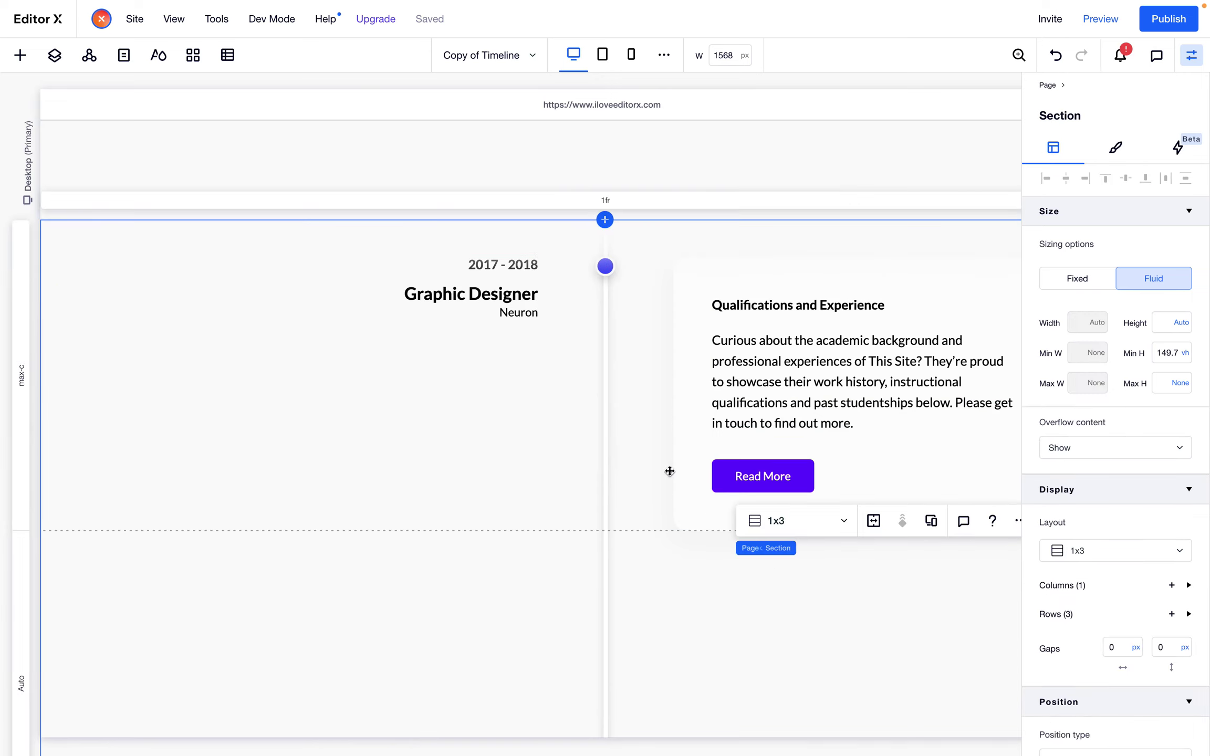
pyautogui.click(607, 268)
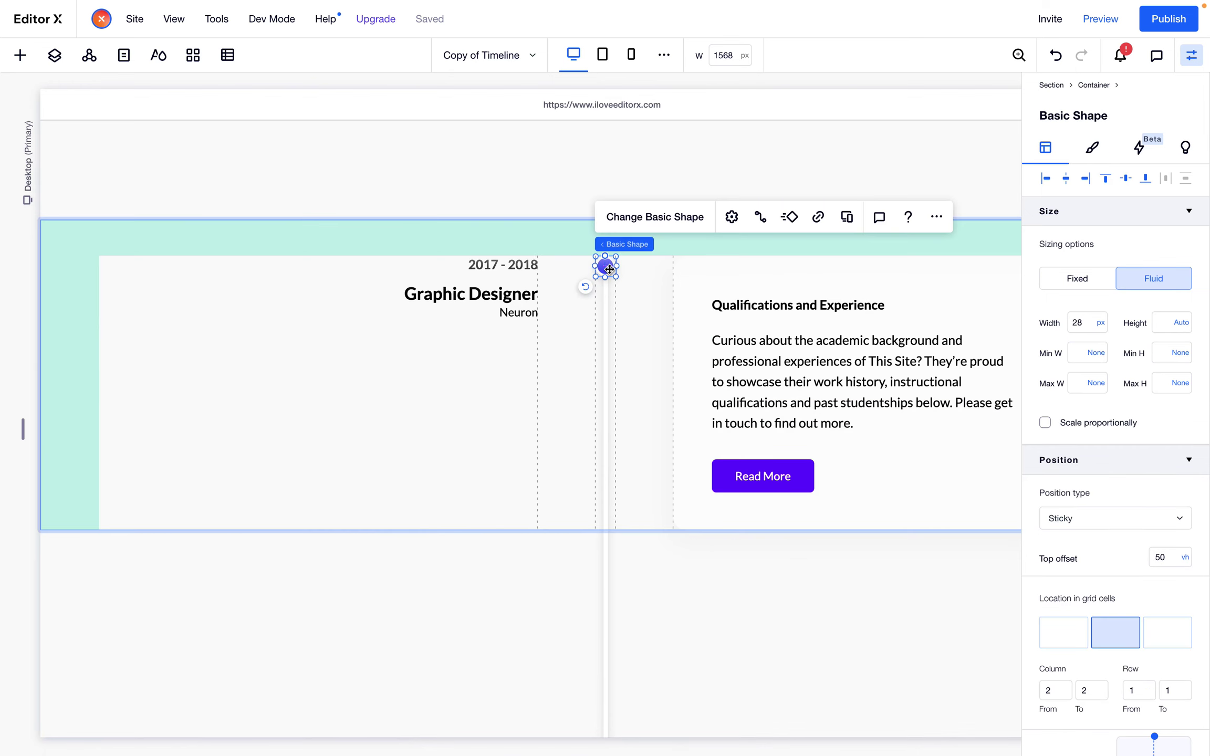
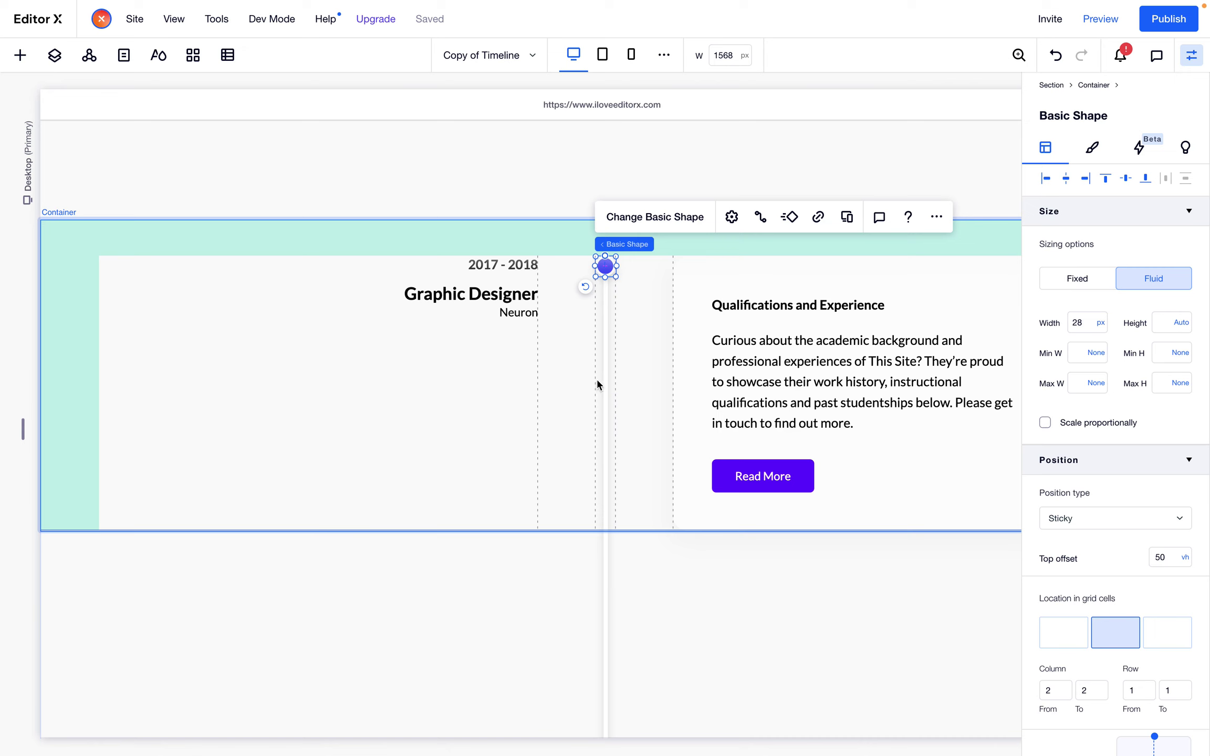
# Preview the page to check the timeline point's alignment with the track fill and its stop at the container's end, and return to editing
pyautogui.scroll(-1, 611, 354)
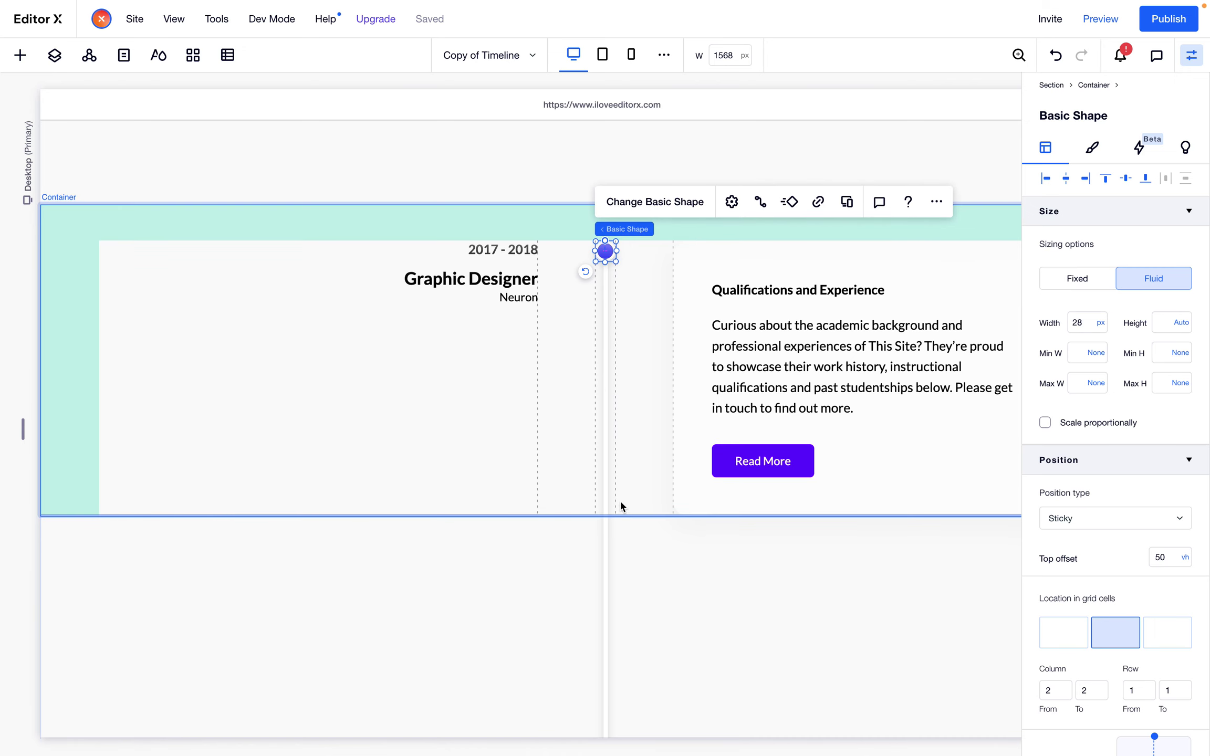
pyautogui.click(1113, 23)
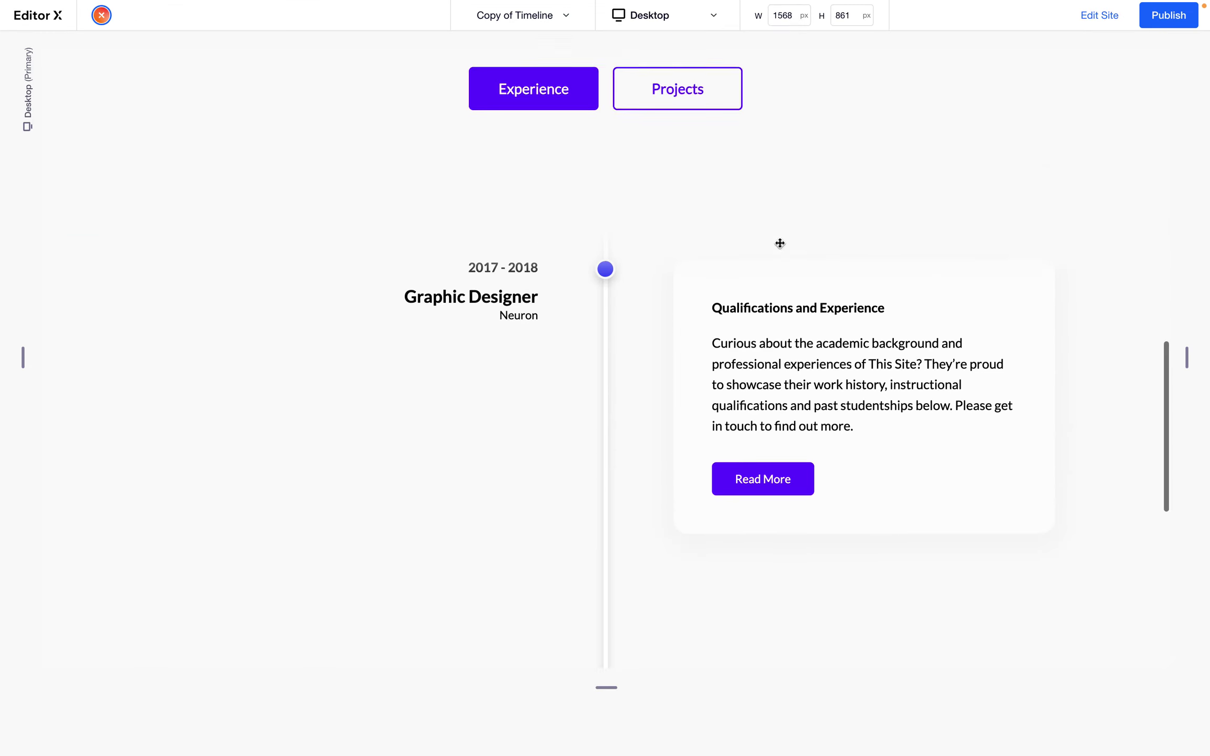
pyautogui.scroll(-2, 779, 243)
pyautogui.scroll(4, 779, 243)
pyautogui.scroll(-2, 779, 243)
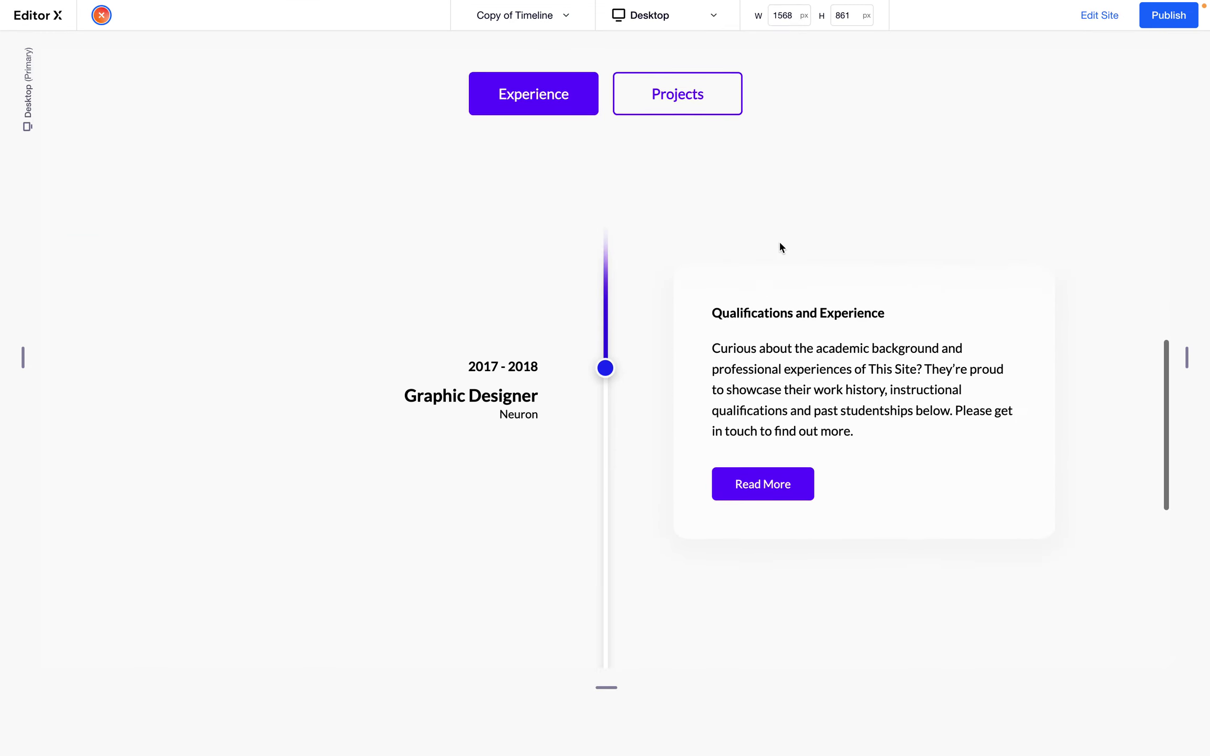
pyautogui.scroll(-3, 780, 244)
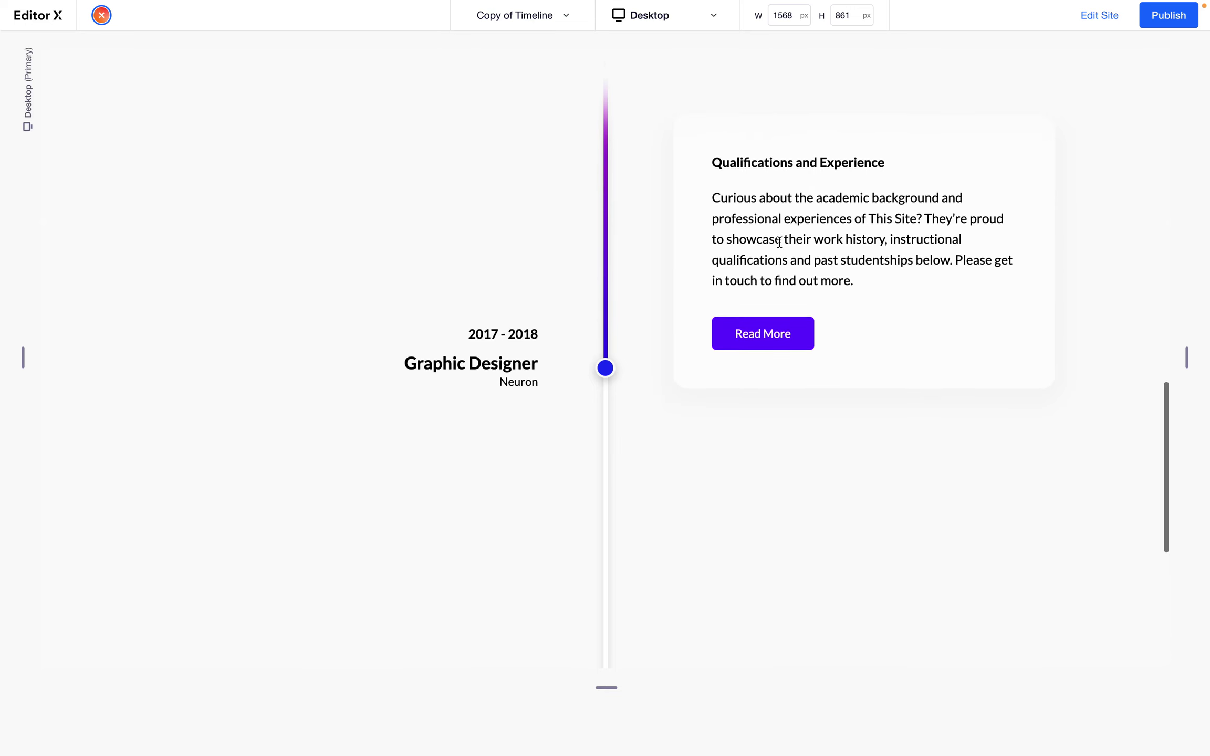
pyautogui.scroll(-1, 779, 243)
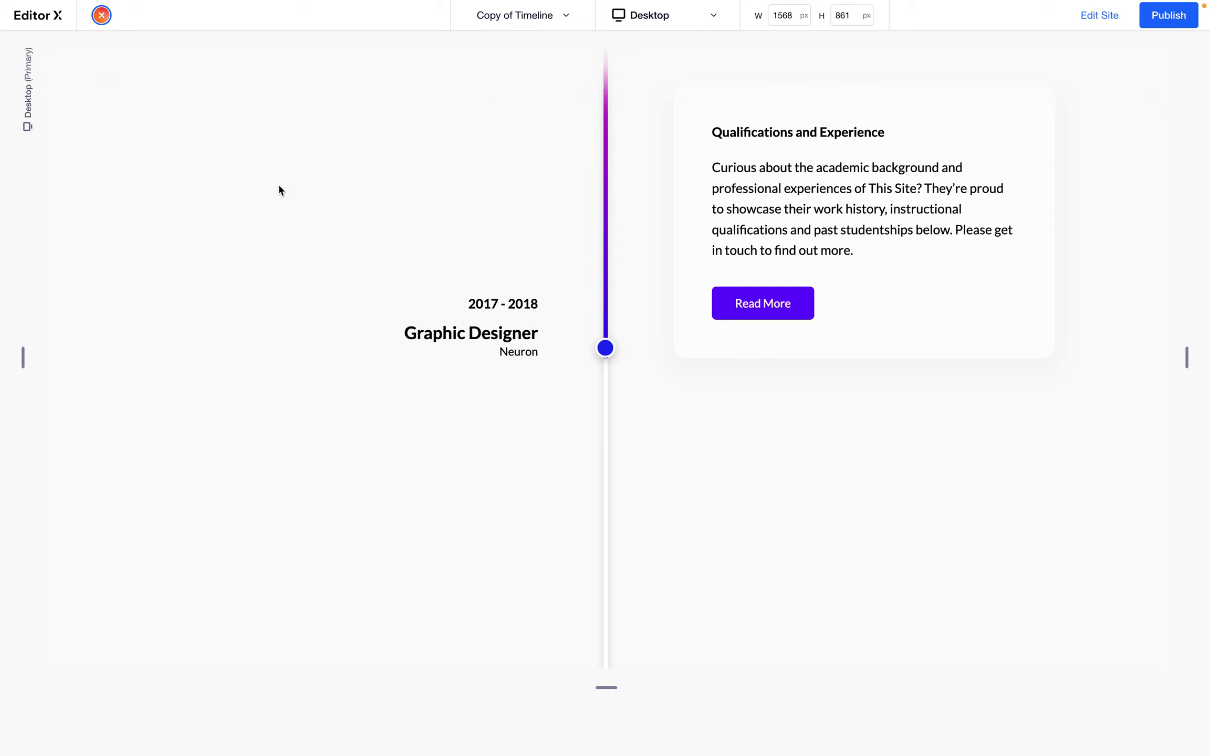
pyautogui.scroll(-3, 278, 182)
pyautogui.scroll(-1, 278, 182)
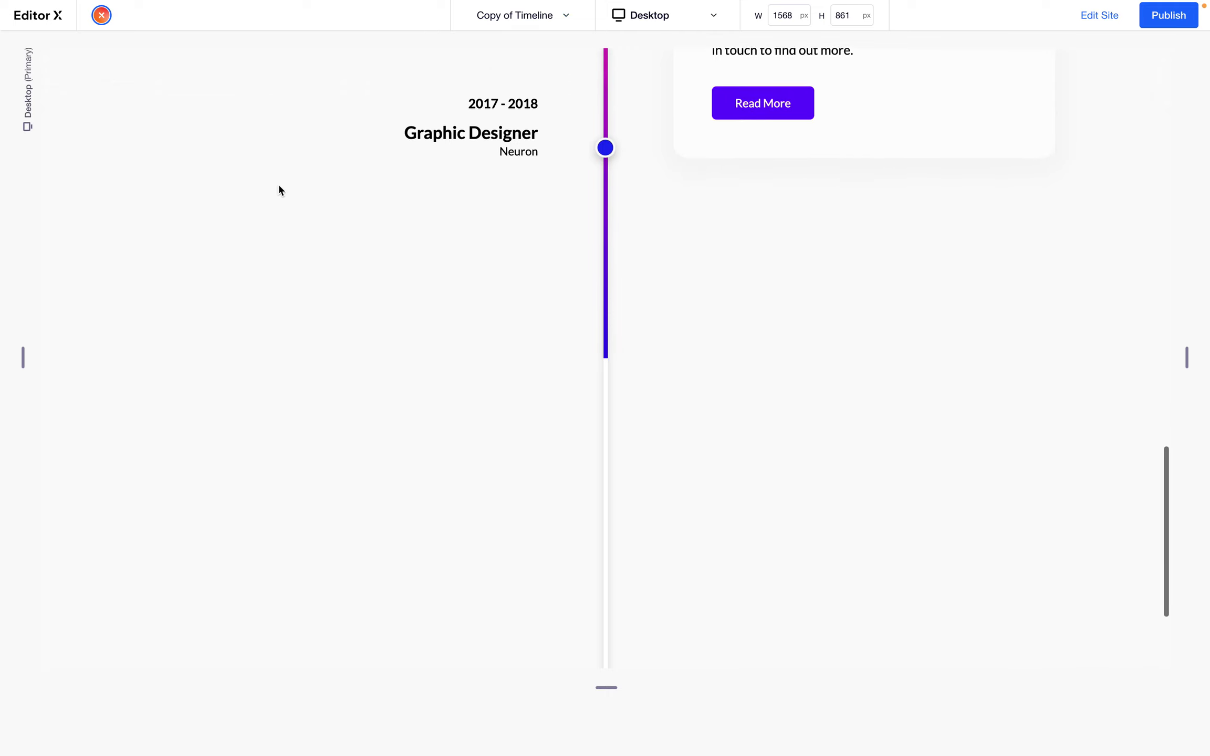
pyautogui.scroll(3, 618, 295)
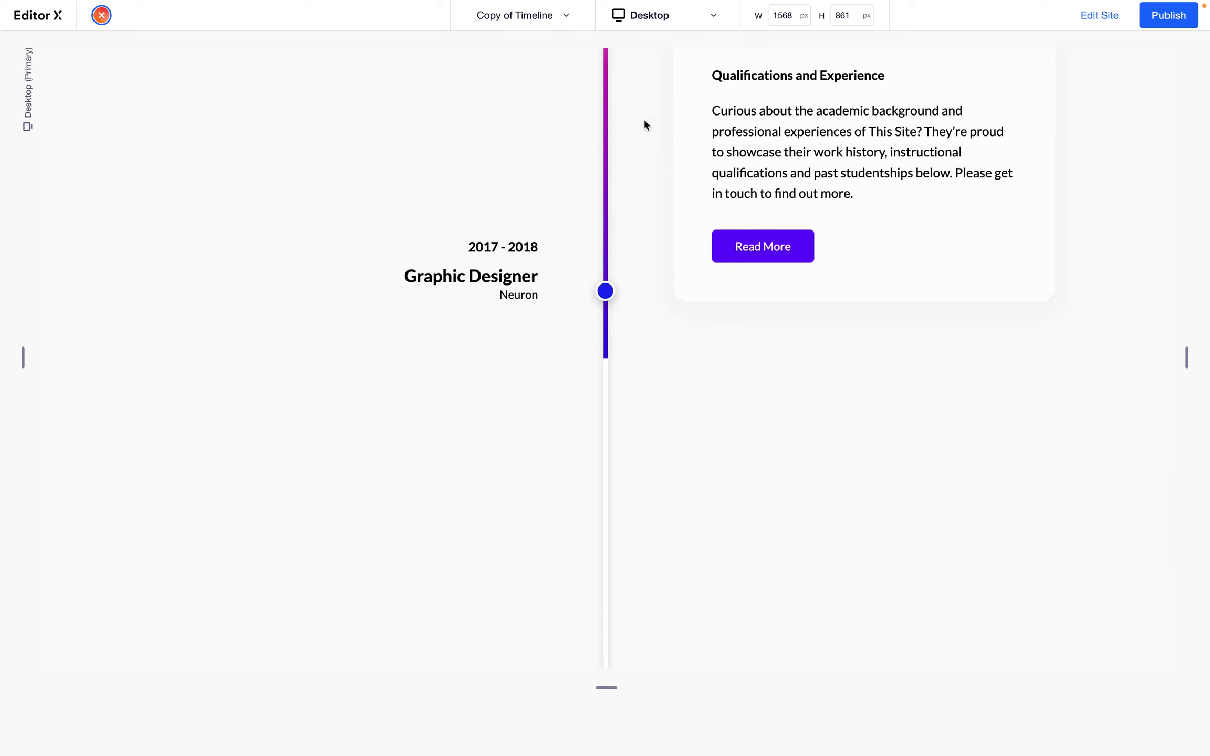
pyautogui.scroll(-1, 613, 155)
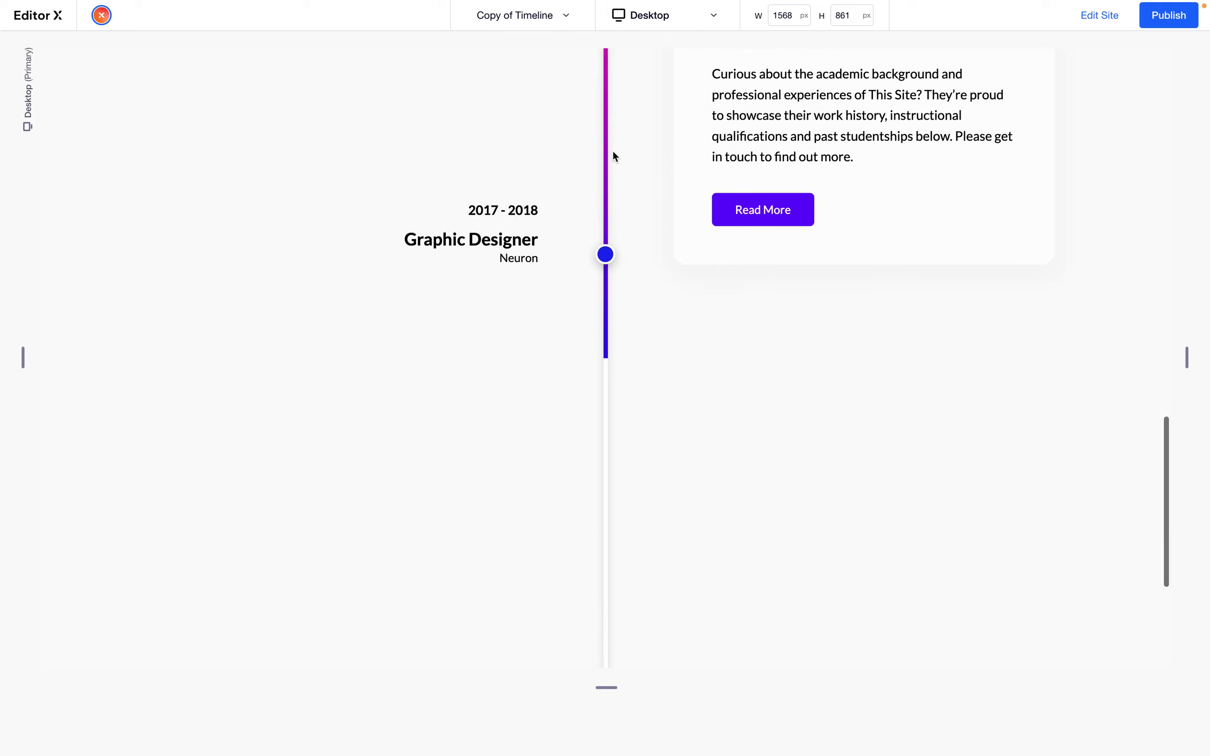
pyautogui.scroll(-1, 720, 489)
pyautogui.click(1105, 18)
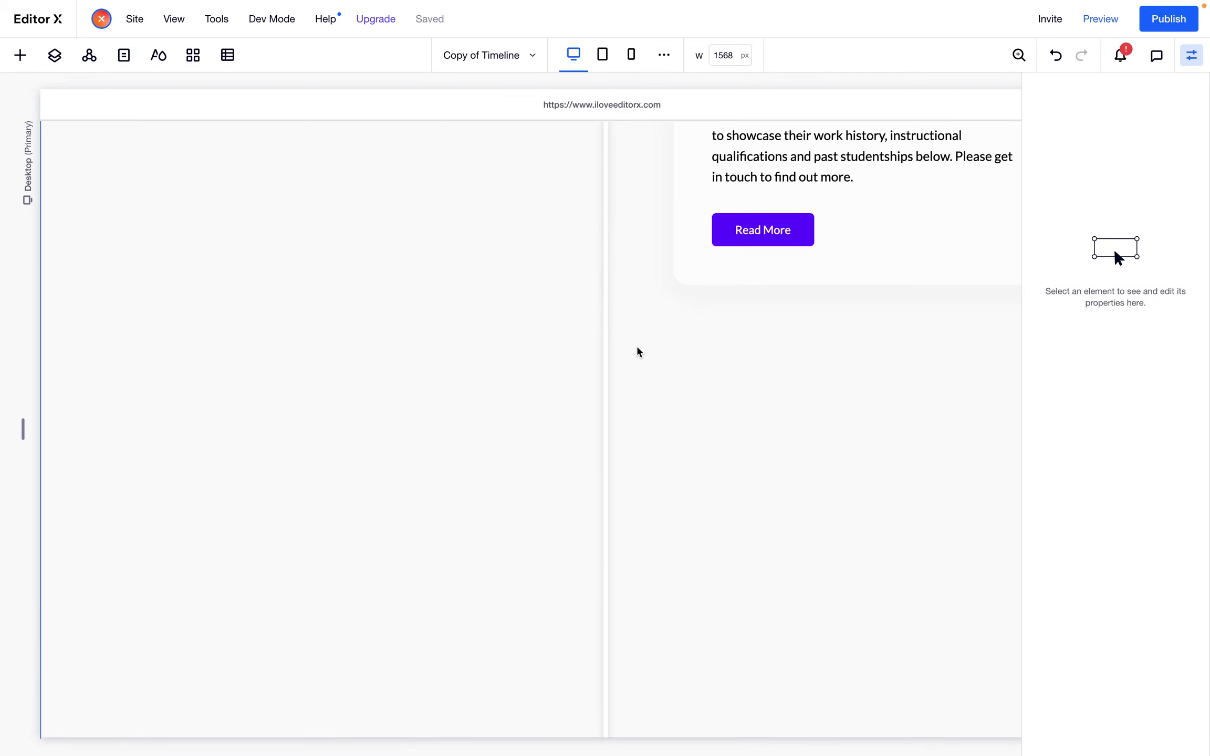
pyautogui.scroll(5, 670, 346)
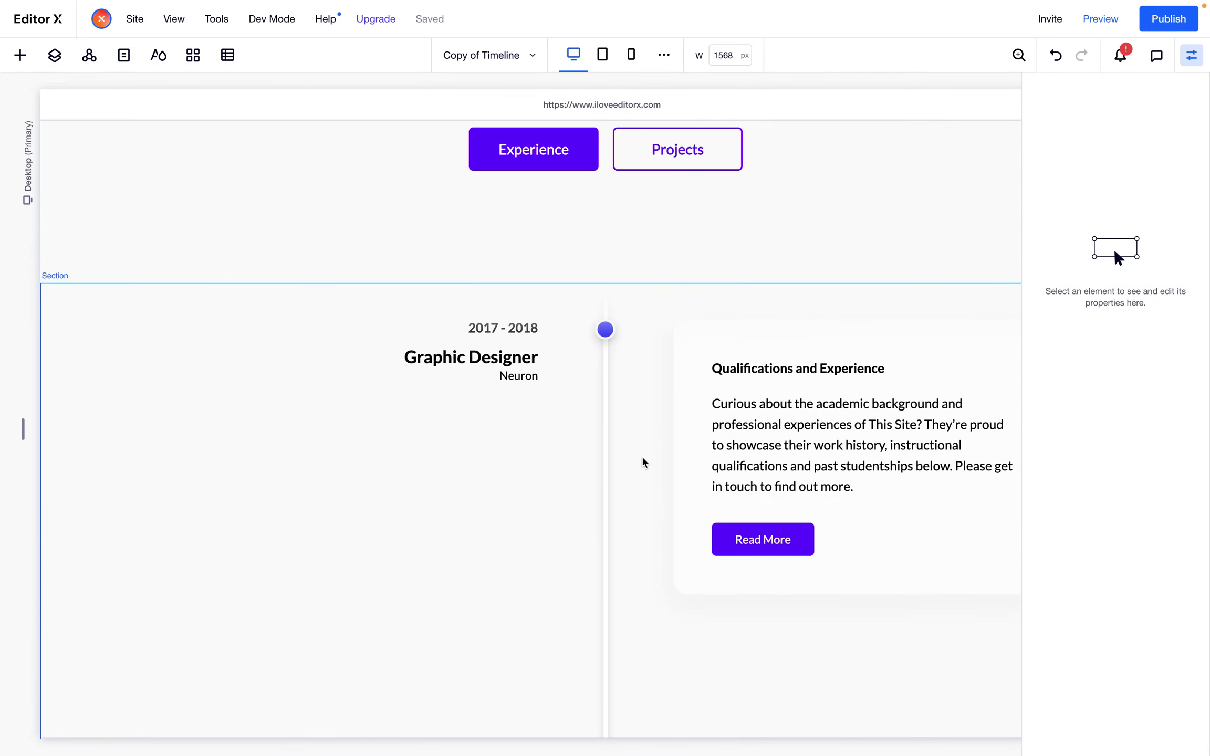
# Examine the timeline container's layout with the canvas narrowed to the 1000 px tablet breakpoint
pyautogui.click(642, 459)
pyautogui.click(1191, 55)
pyautogui.scroll(1, 631, 500)
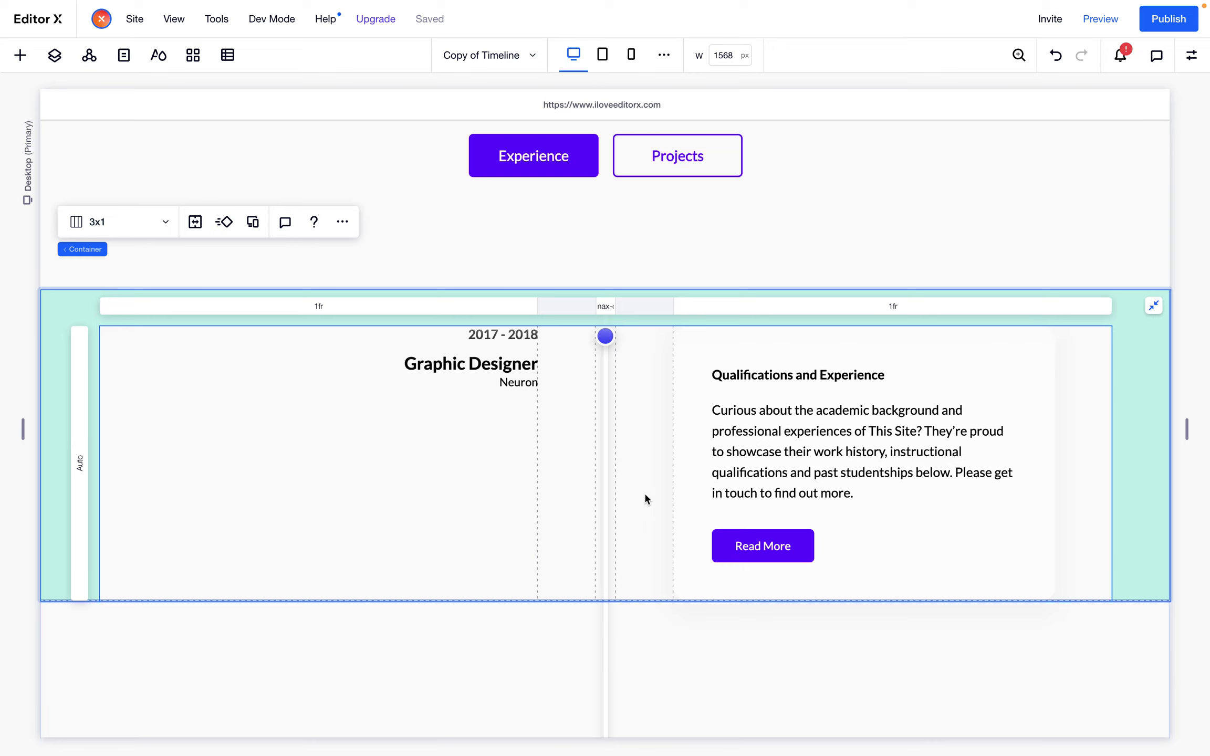
pyautogui.moveTo(1186, 433); pyautogui.dragTo(987, 415)
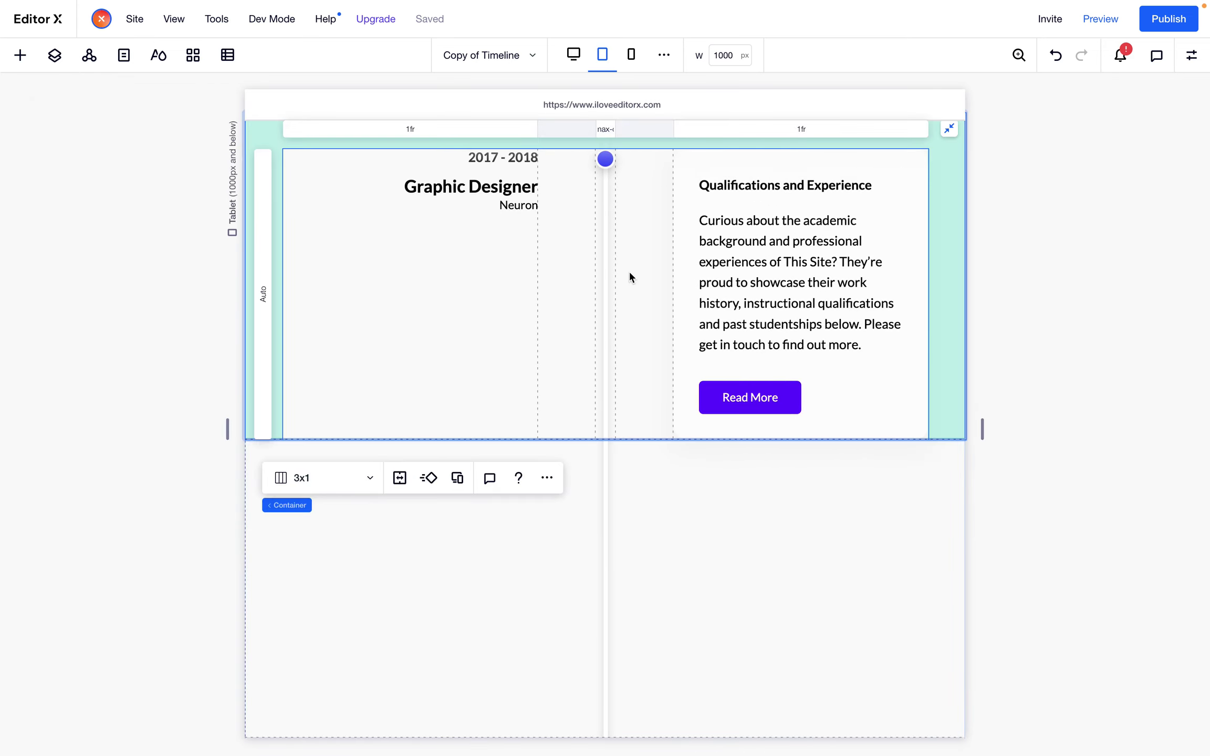
pyautogui.scroll(2, 628, 277)
# At the mobile breakpoint, set the timeline container's left and right padding to 20 px
pyautogui.click(631, 55)
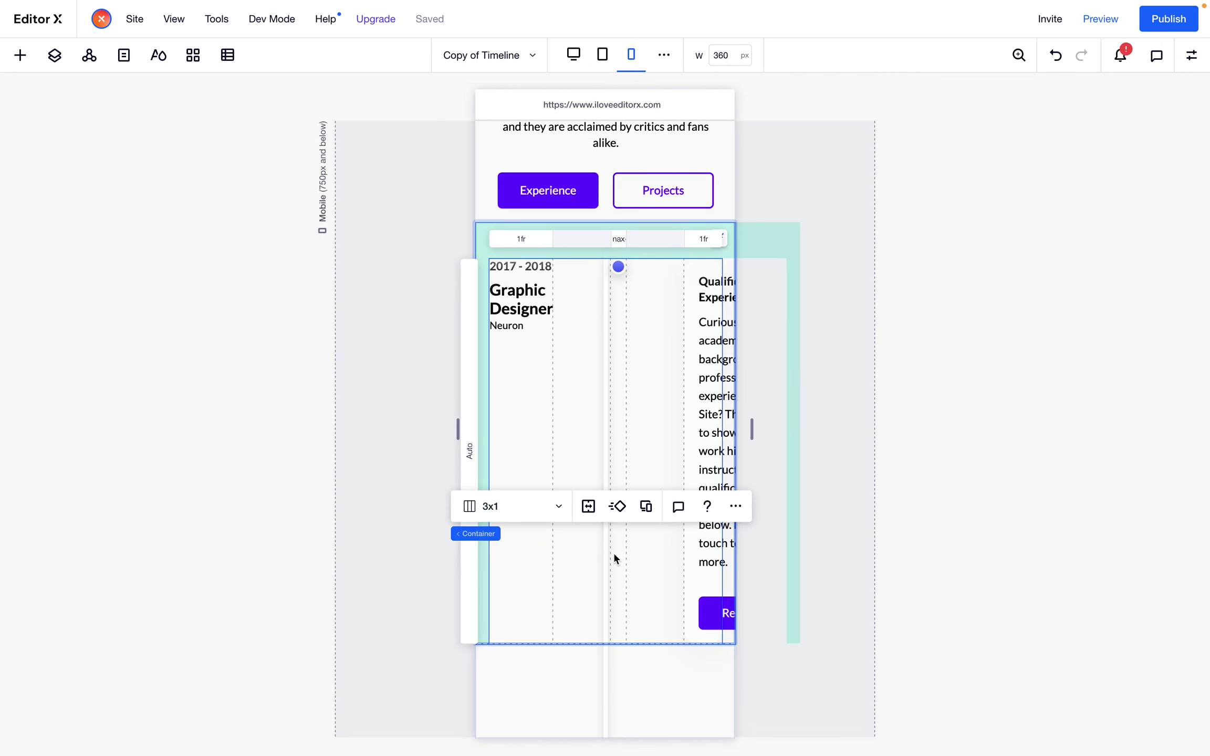
pyautogui.scroll(2, 546, 302)
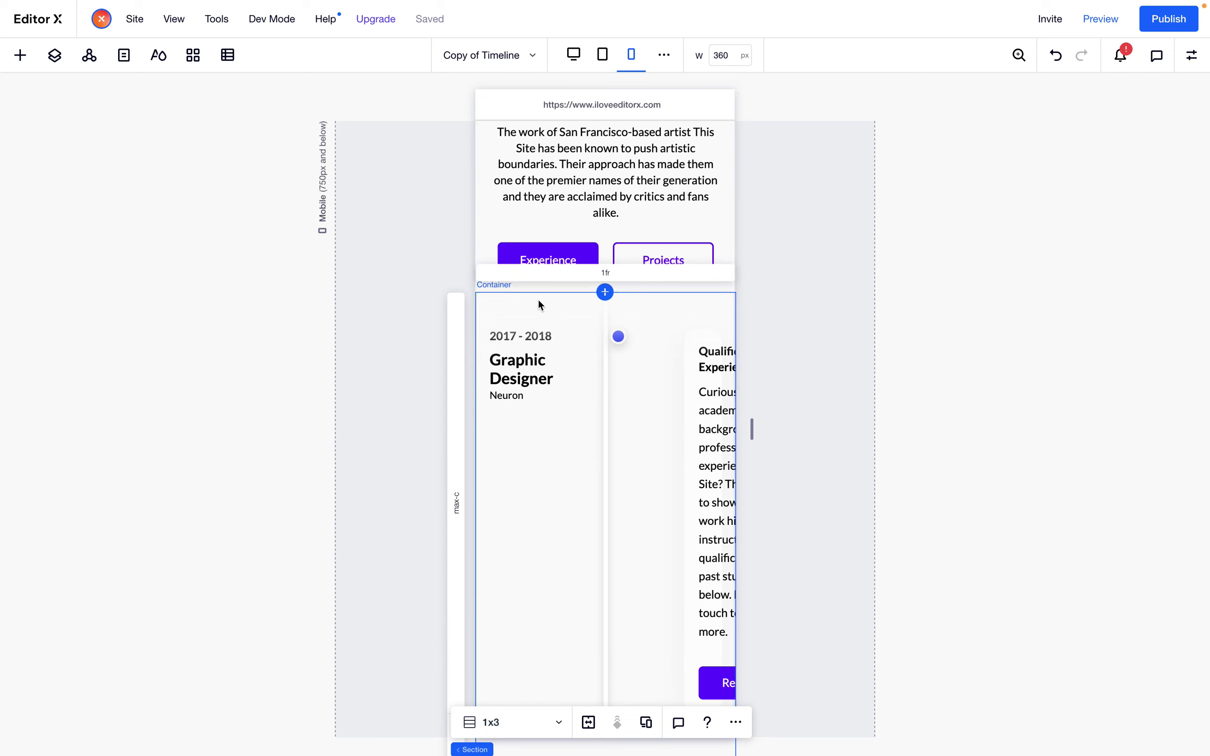
pyautogui.click(54, 56)
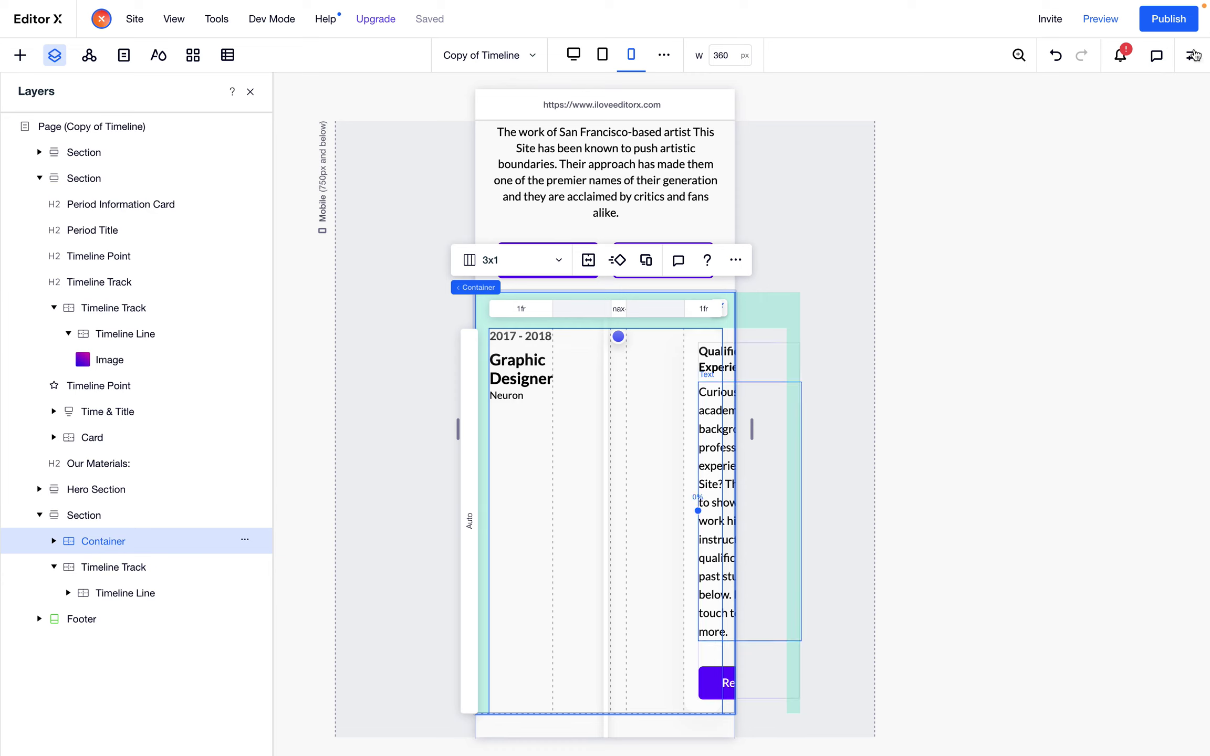
pyautogui.click(1191, 55)
pyautogui.scroll(-10, 1099, 541)
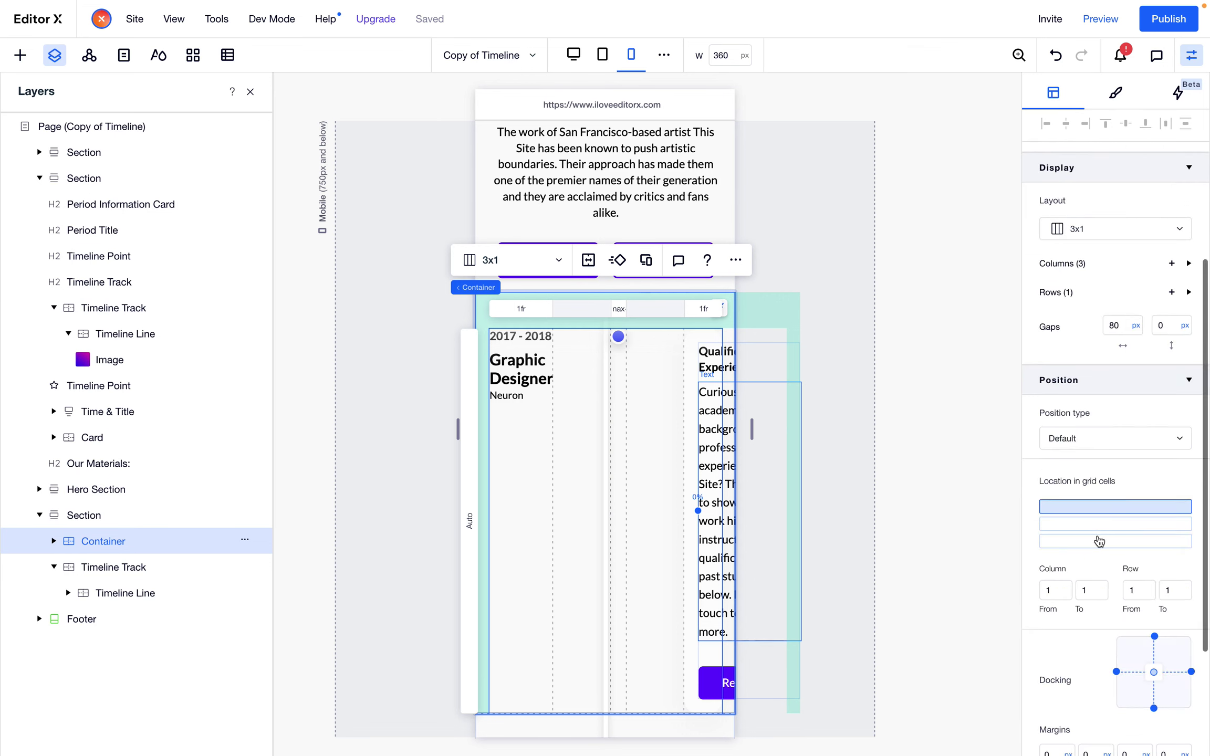
pyautogui.click(1050, 650)
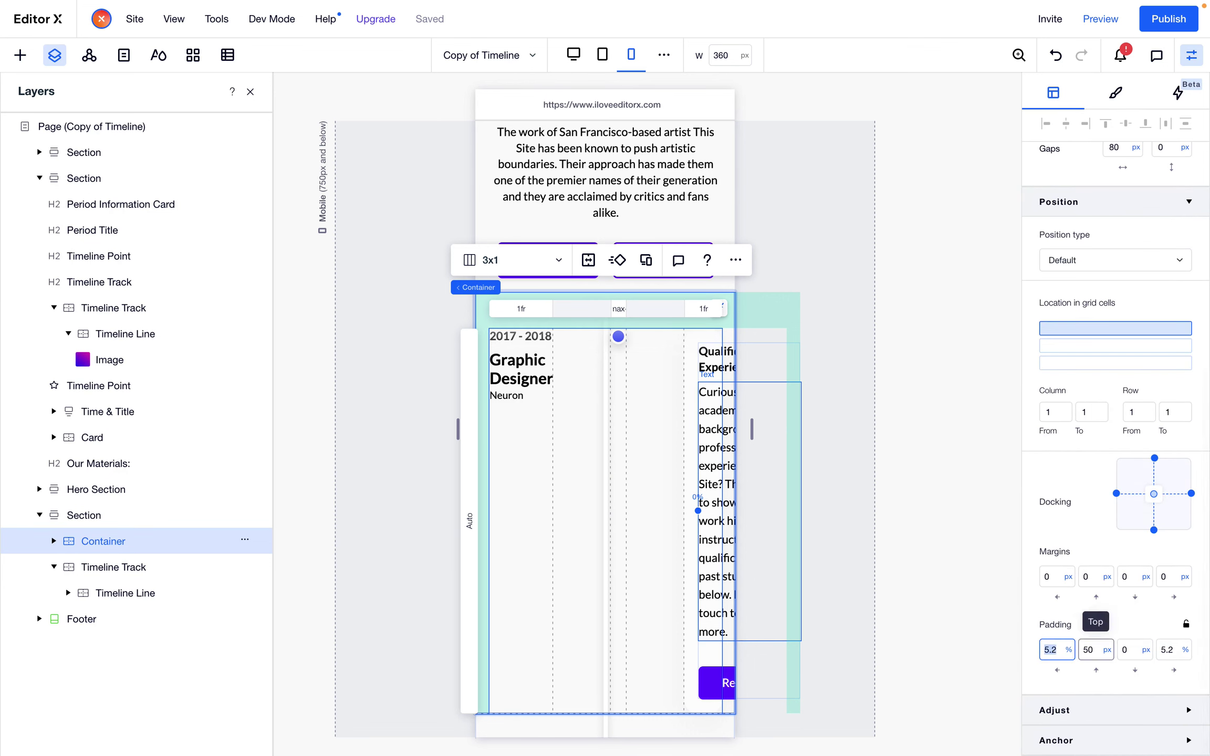
pyautogui.press('Tab')
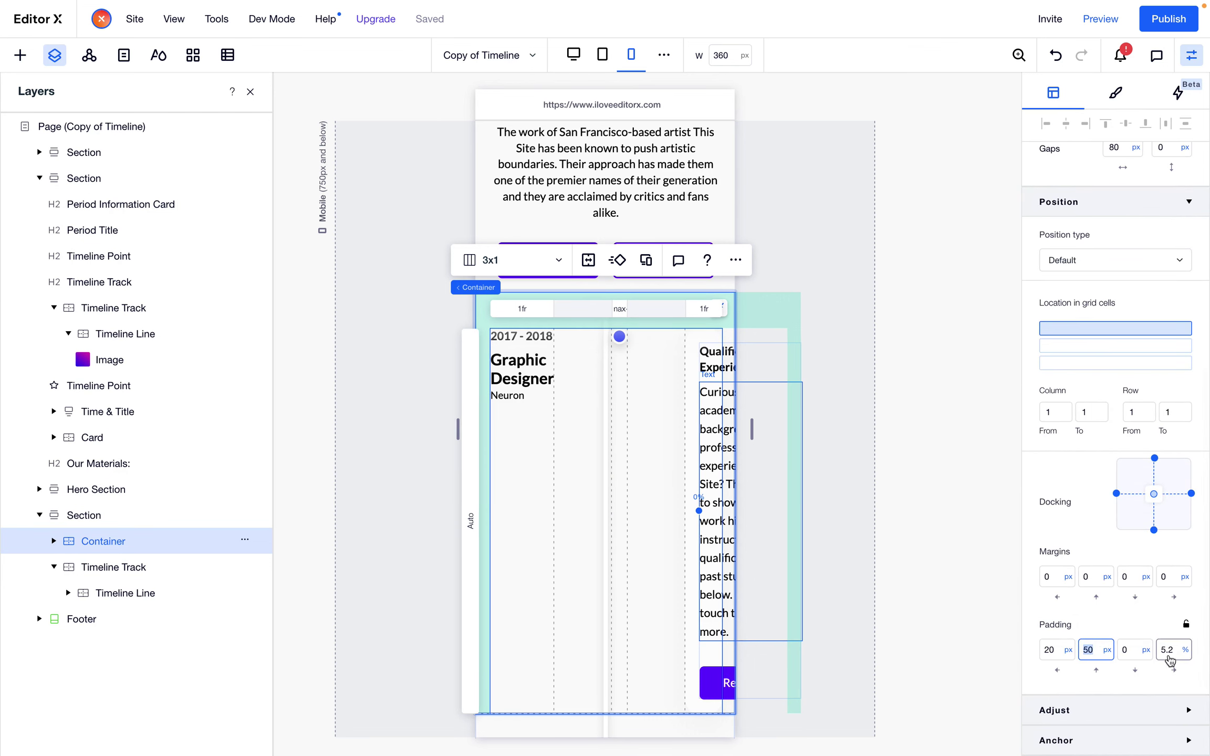
pyautogui.click(1168, 655)
pyautogui.write('20px')
pyautogui.press('Return')
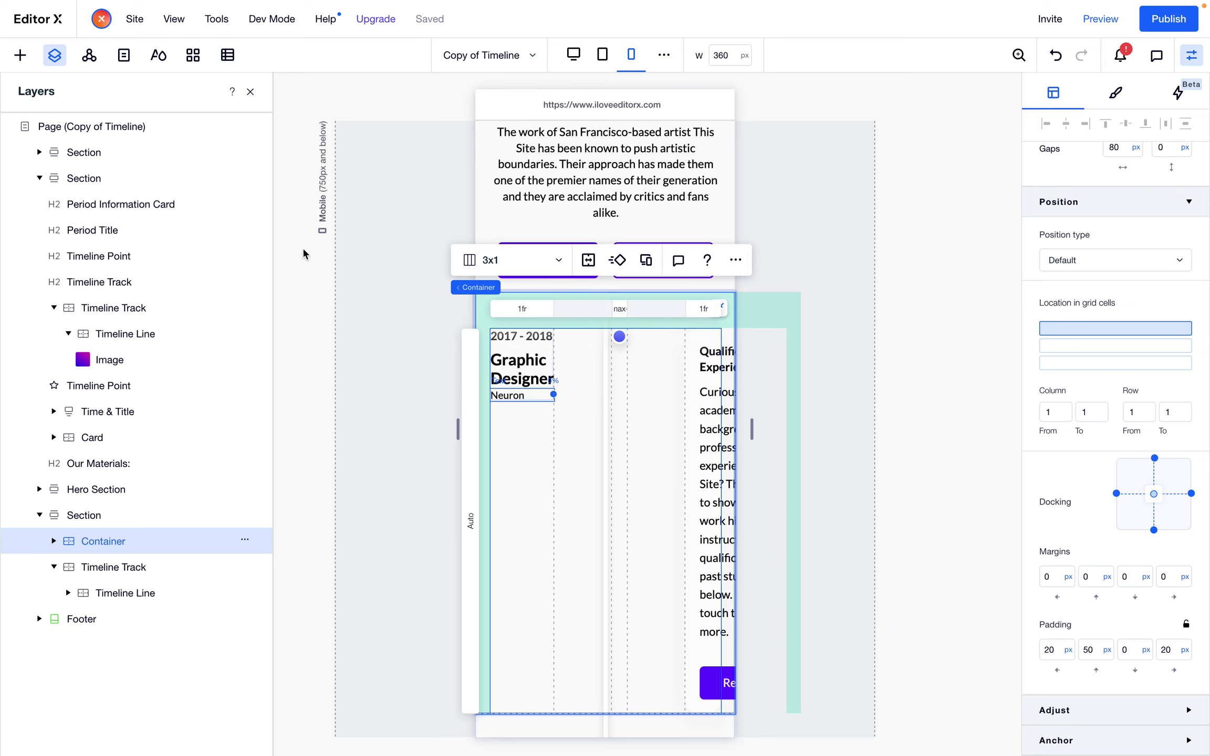
pyautogui.click(251, 92)
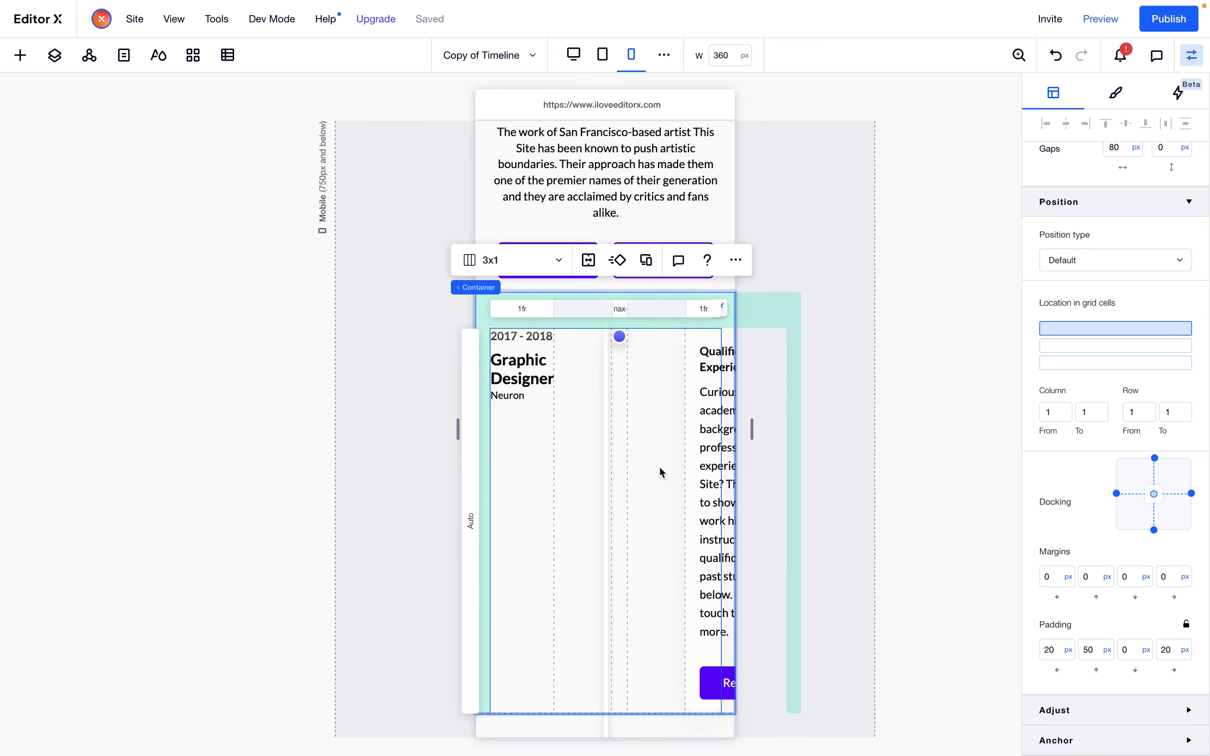
# Switch to the live timeline page and inspect the timeline container's grid in the browser's iPhone 6/7/8 device emulation
pyautogui.hotkey('ctrl', 'Tab')
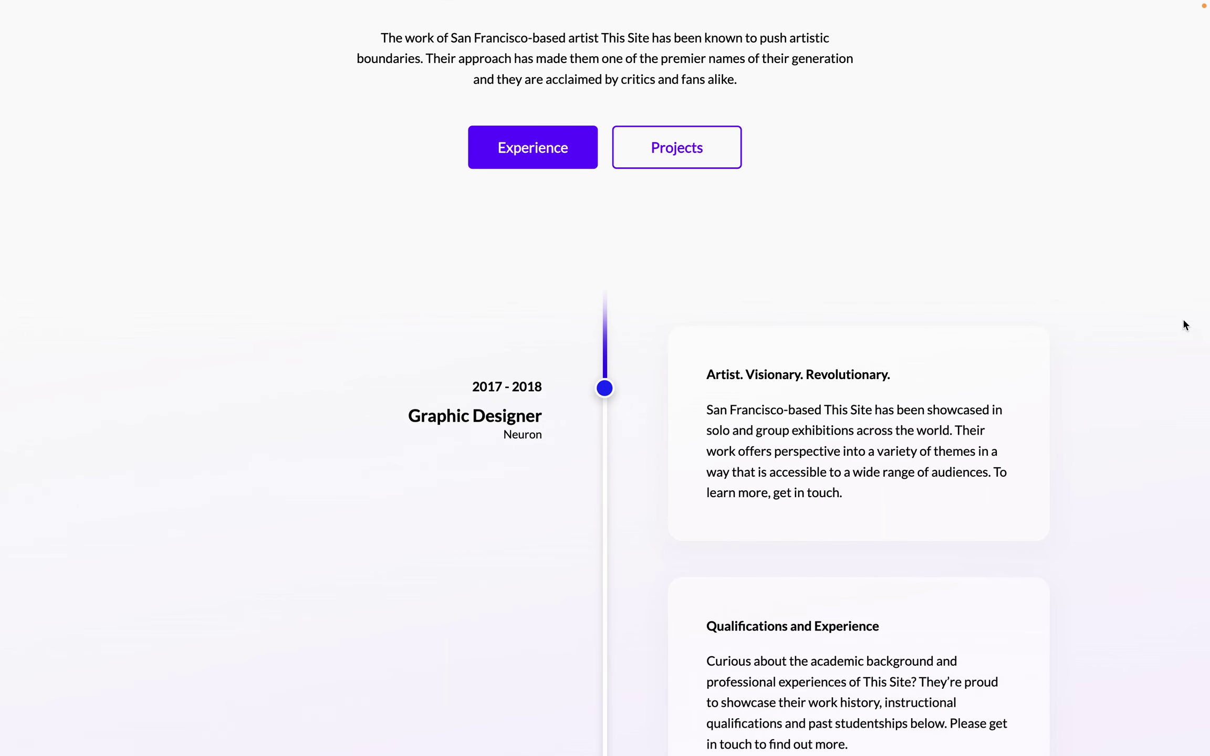
pyautogui.press('super+alt+j')
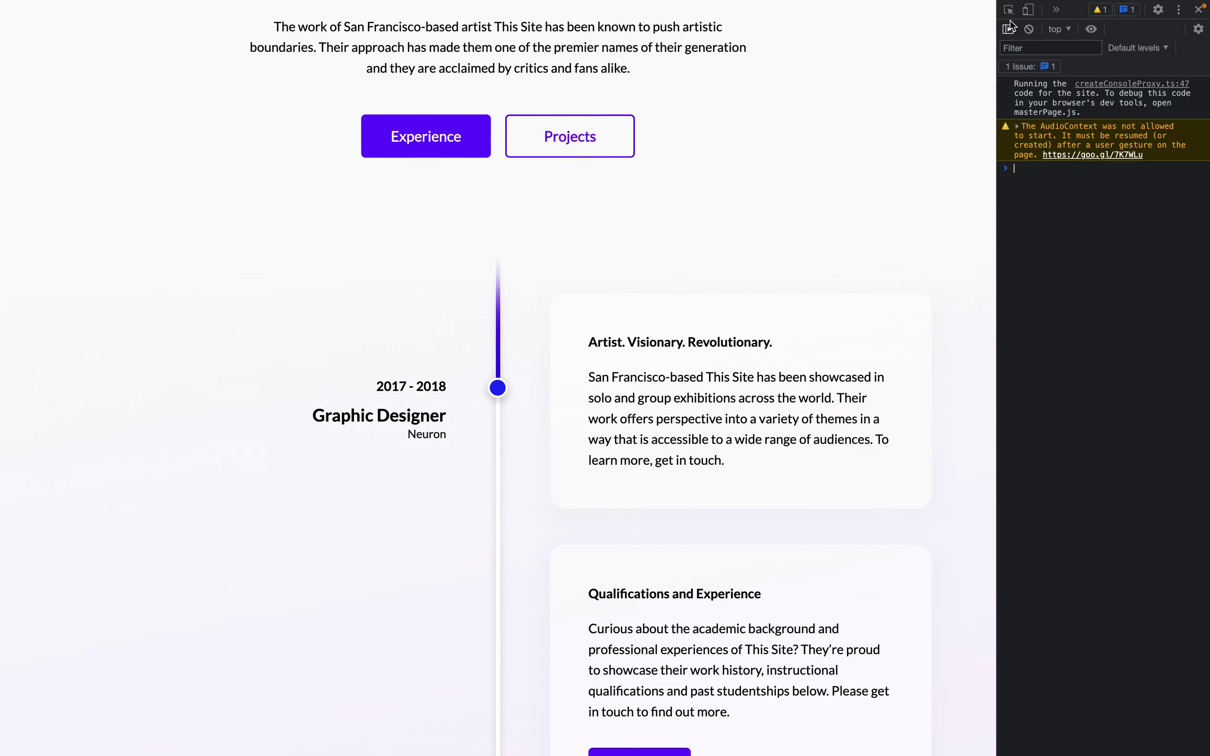
pyautogui.click(1027, 9)
pyautogui.scroll(-2, 495, 392)
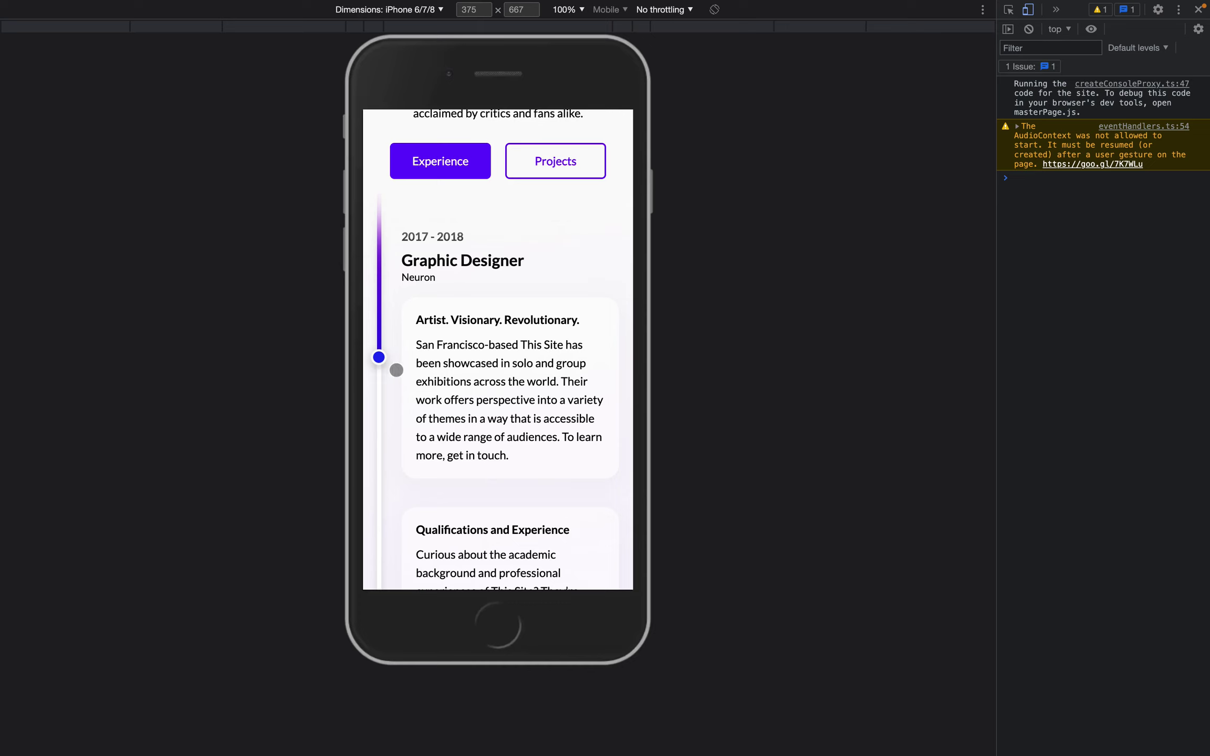
pyautogui.rightClick(392, 408)
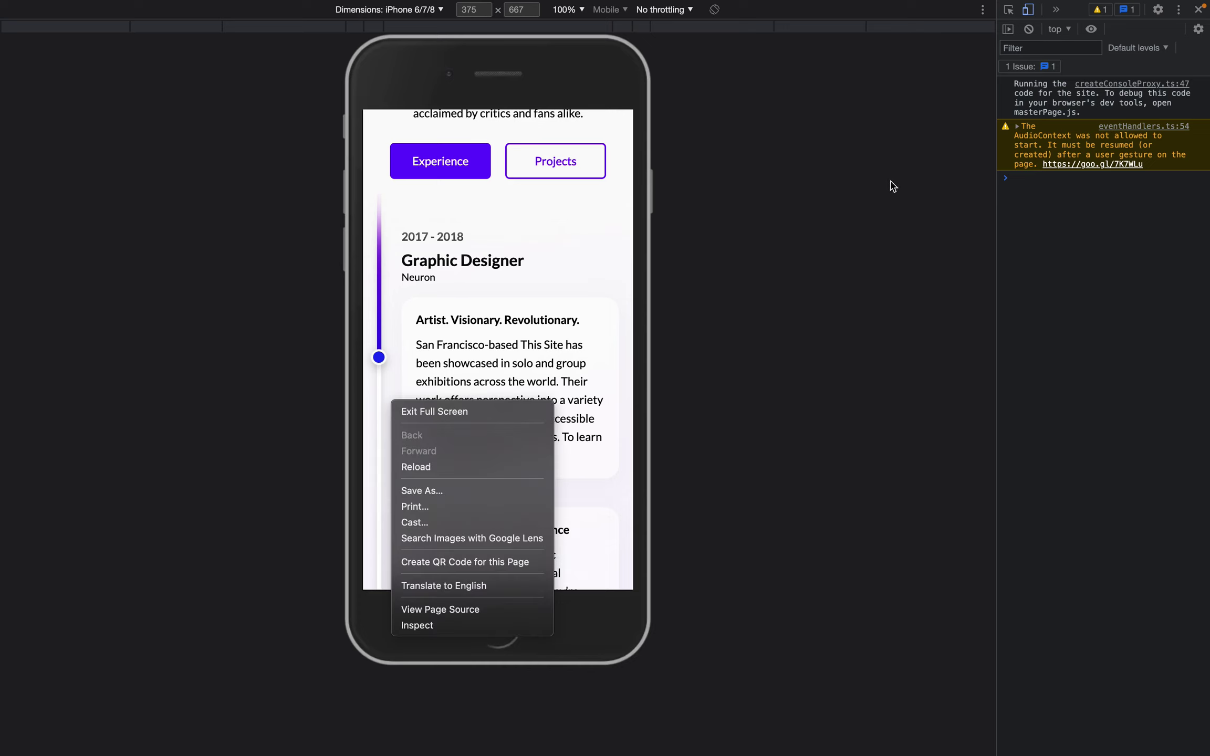
pyautogui.click(1008, 32)
pyautogui.click(1008, 9)
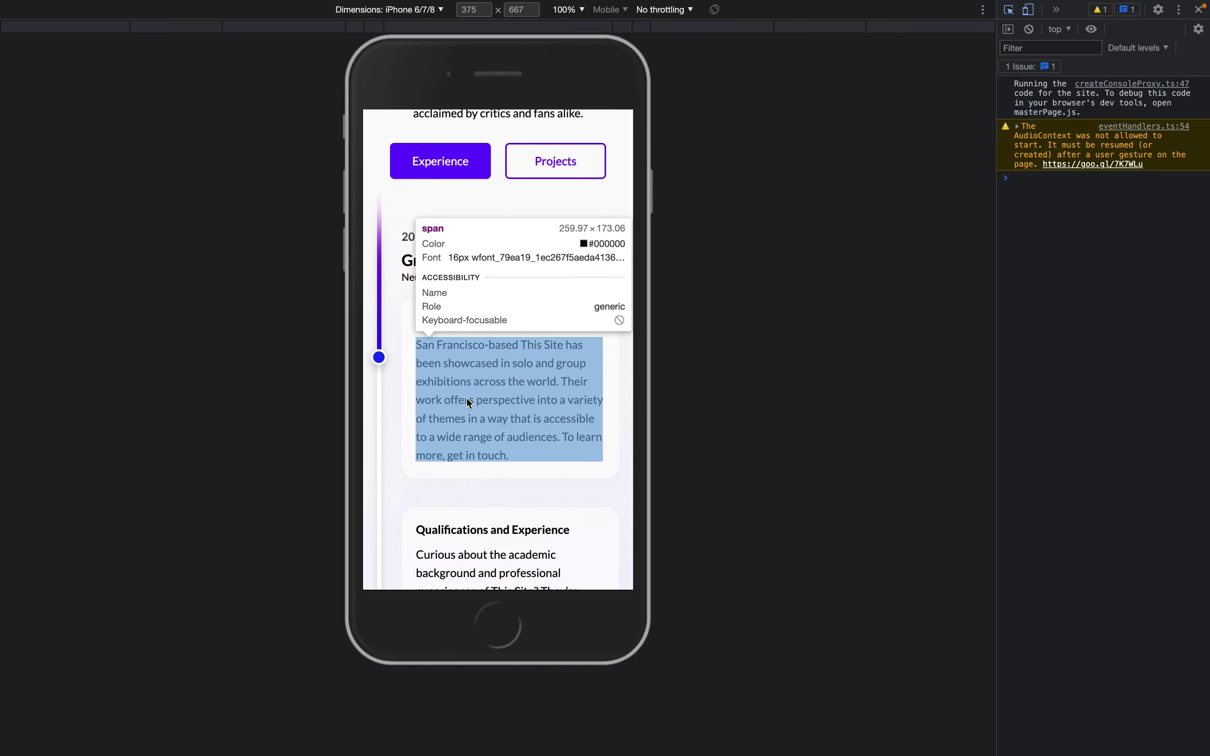
pyautogui.click(399, 481)
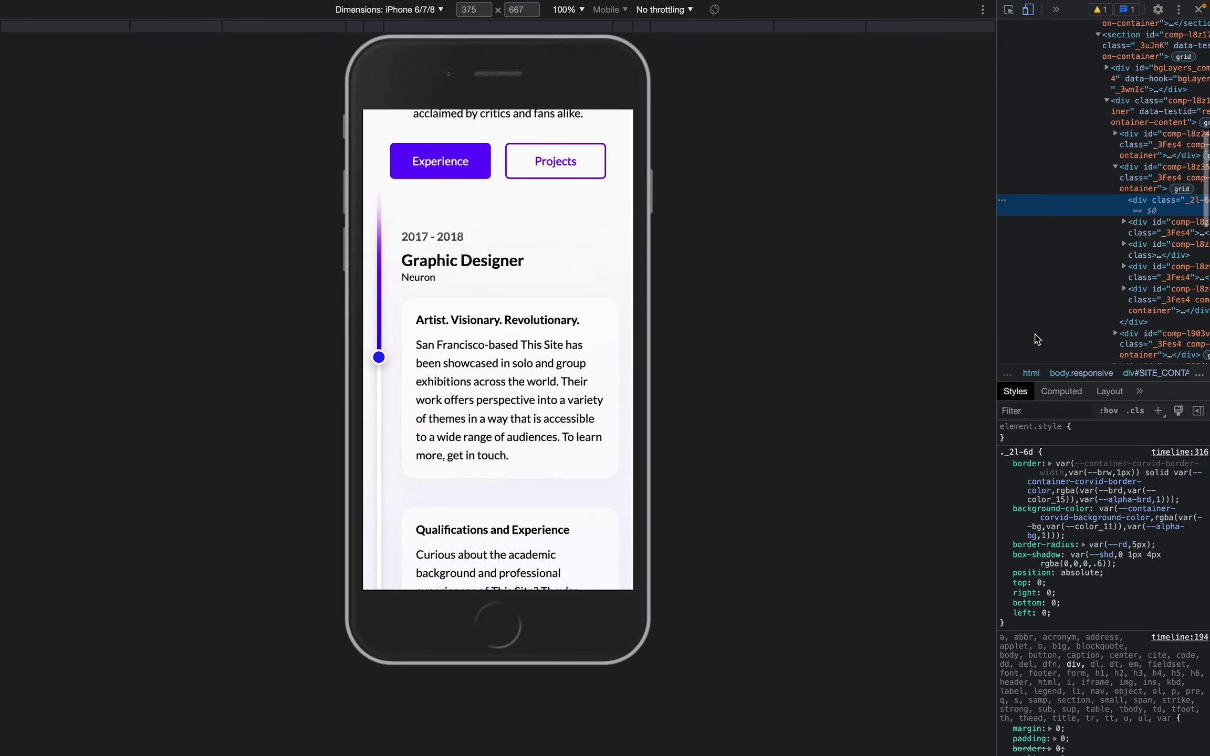
pyautogui.click(1179, 189)
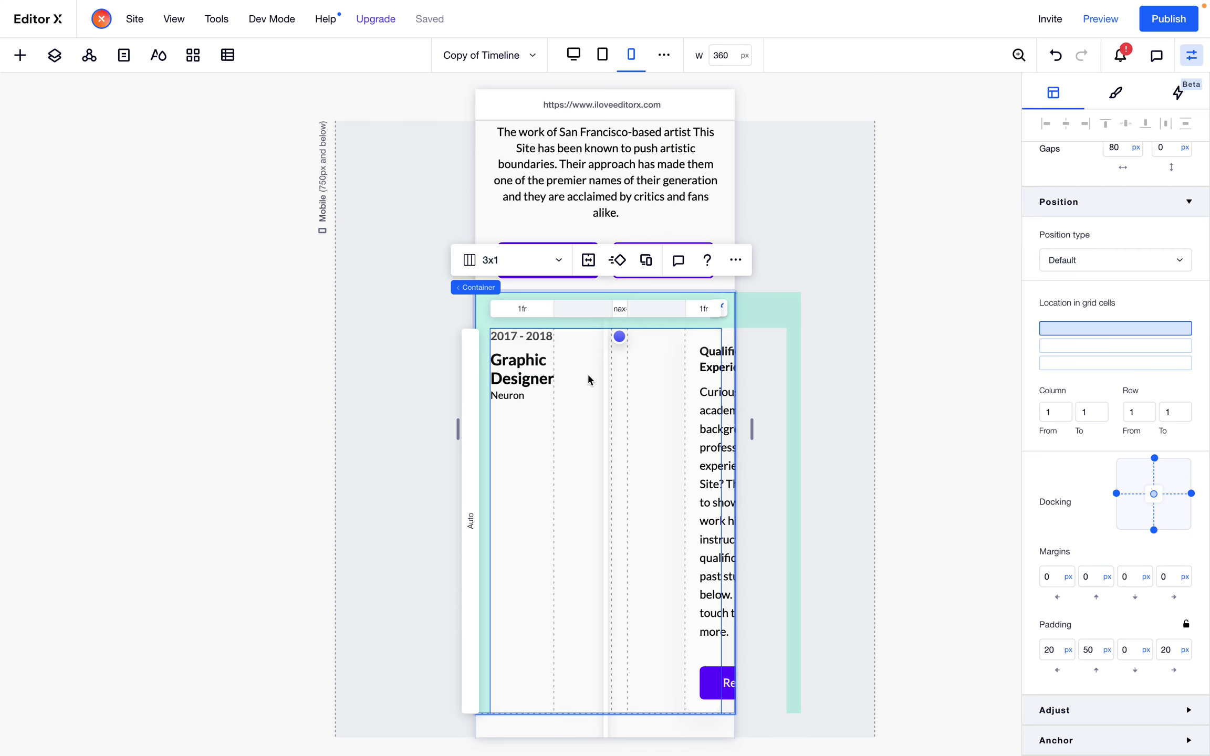
# Change the timeline container's mobile layout to a custom grid of 2 columns and 1 row
pyautogui.click(534, 263)
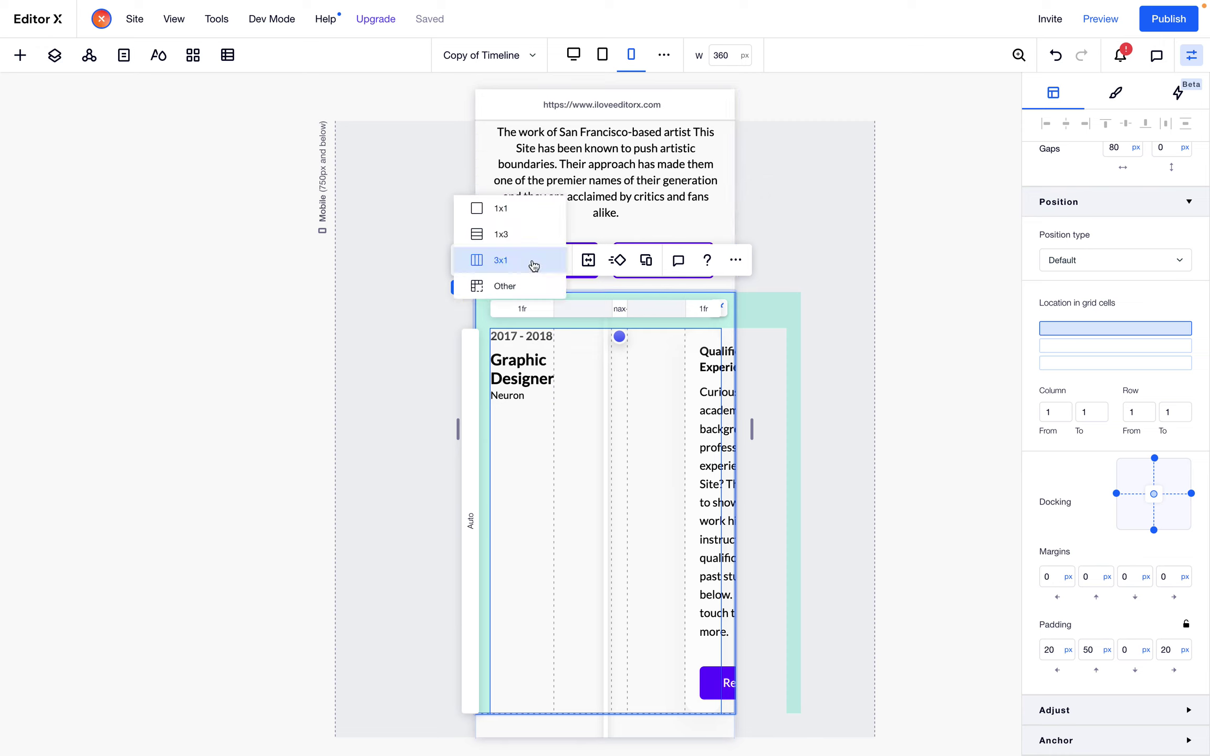
pyautogui.click(526, 284)
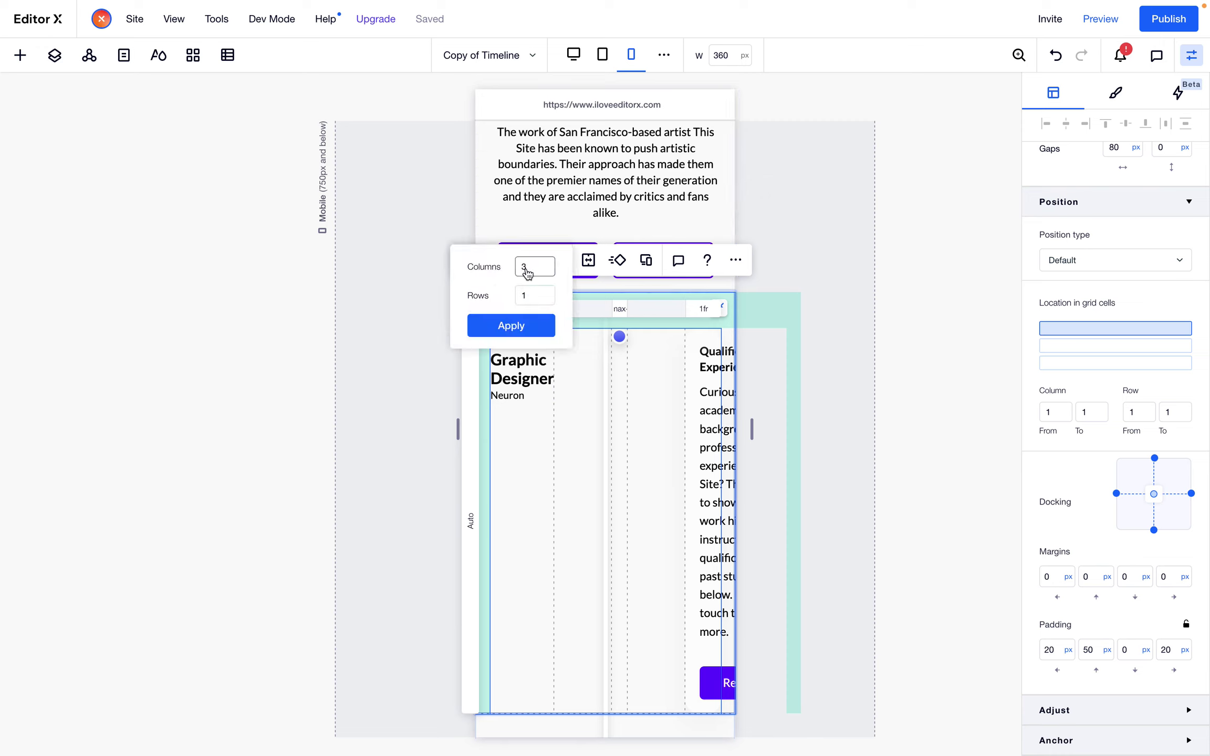
pyautogui.click(540, 270)
pyautogui.write('2')
pyautogui.click(496, 324)
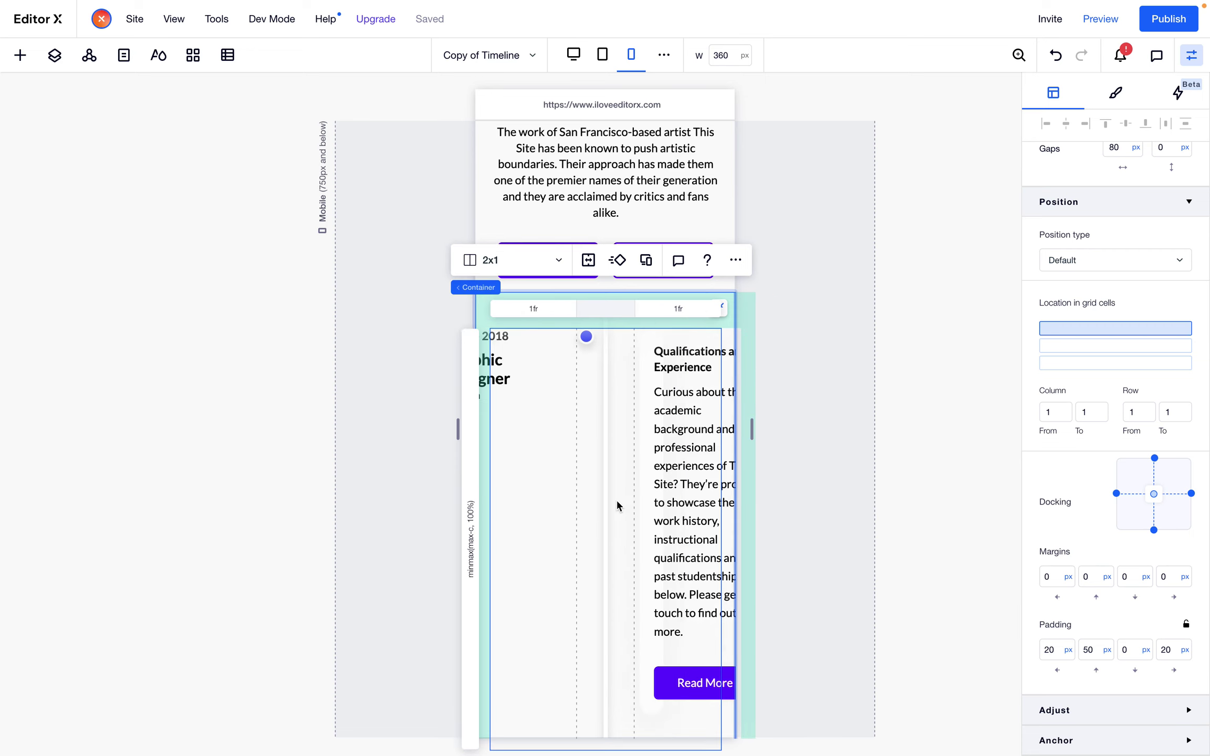
# Place the Time & Title stack in the second column of the container's mobile grid
pyautogui.click(517, 349)
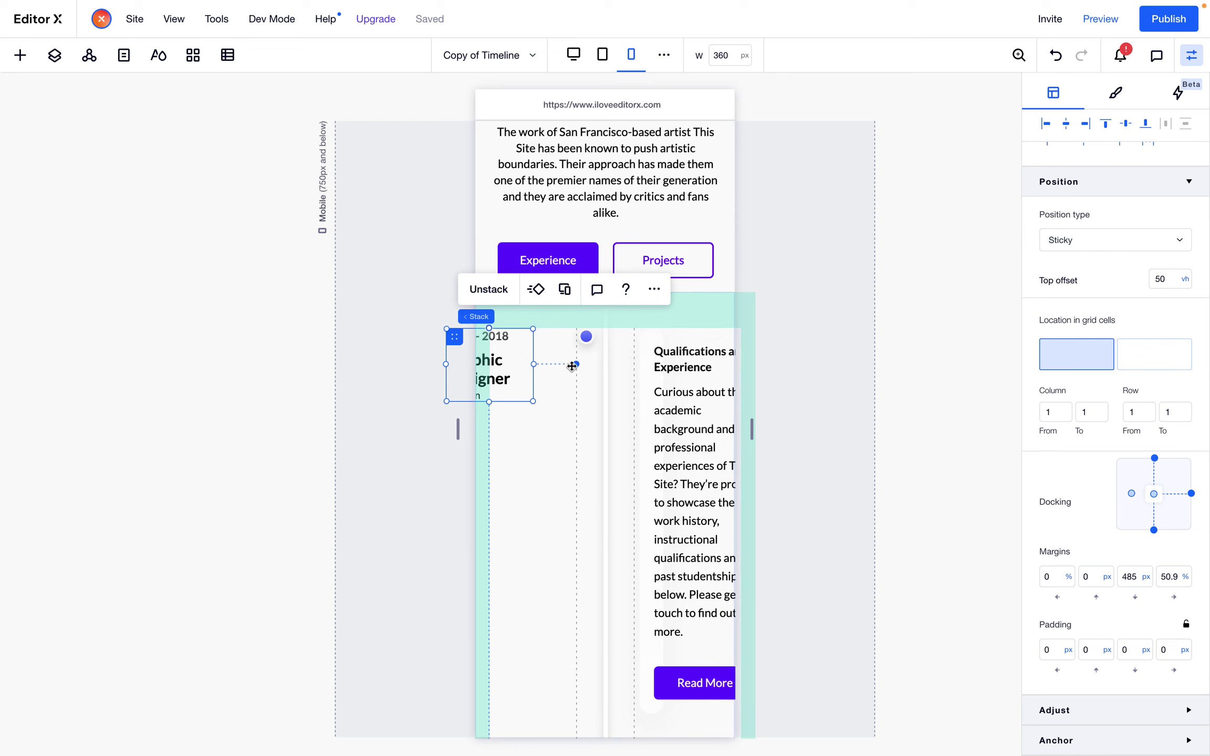
pyautogui.click(54, 55)
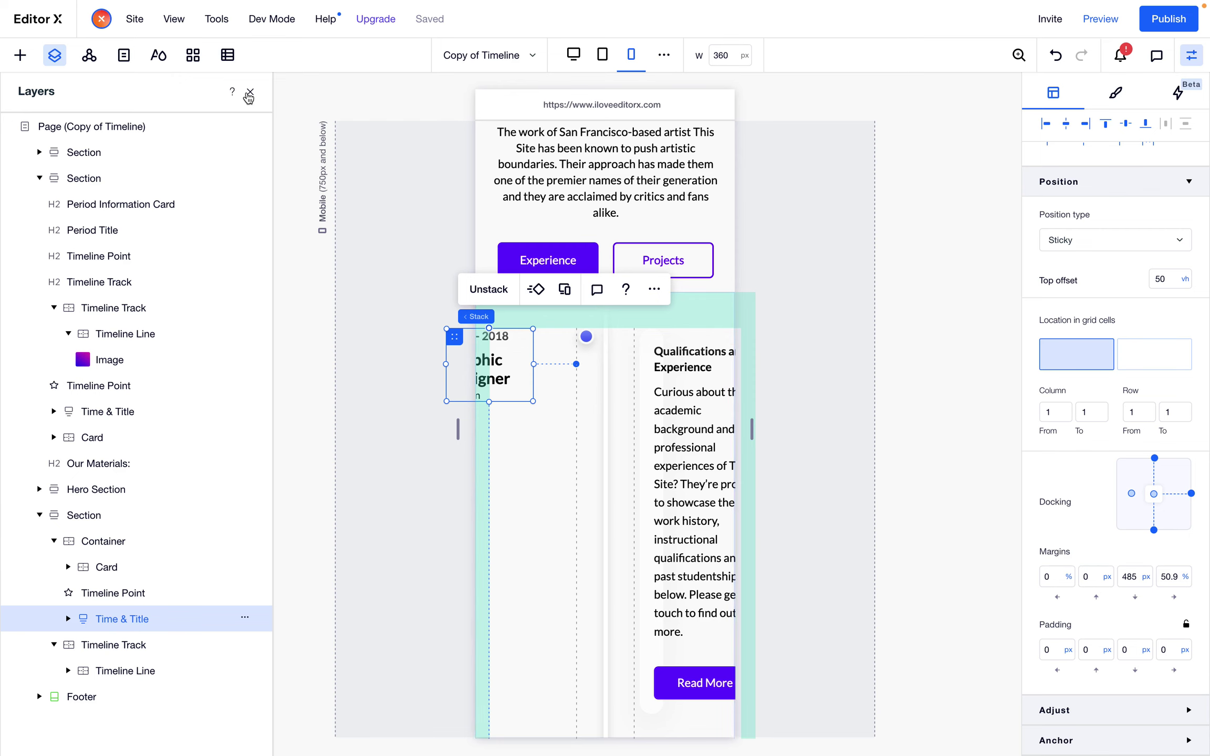
pyautogui.scroll(7, 1077, 467)
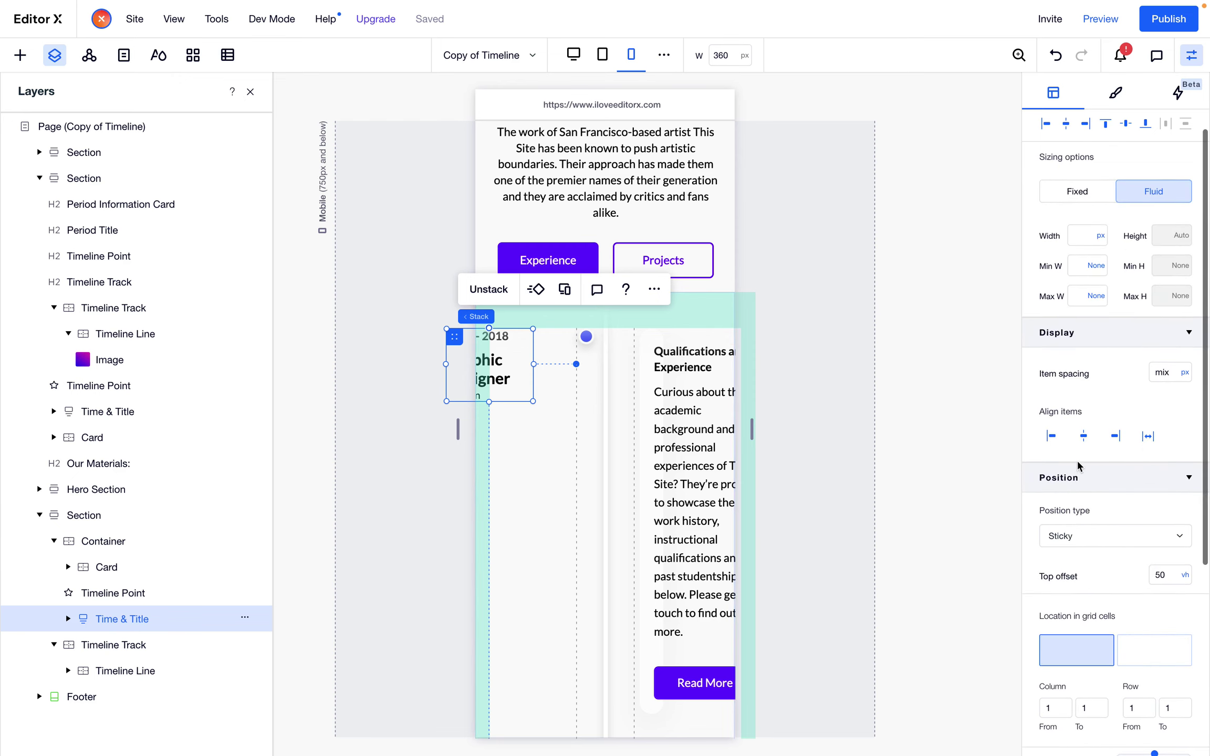
pyautogui.scroll(-4, 1077, 466)
pyautogui.scroll(-2, 1087, 420)
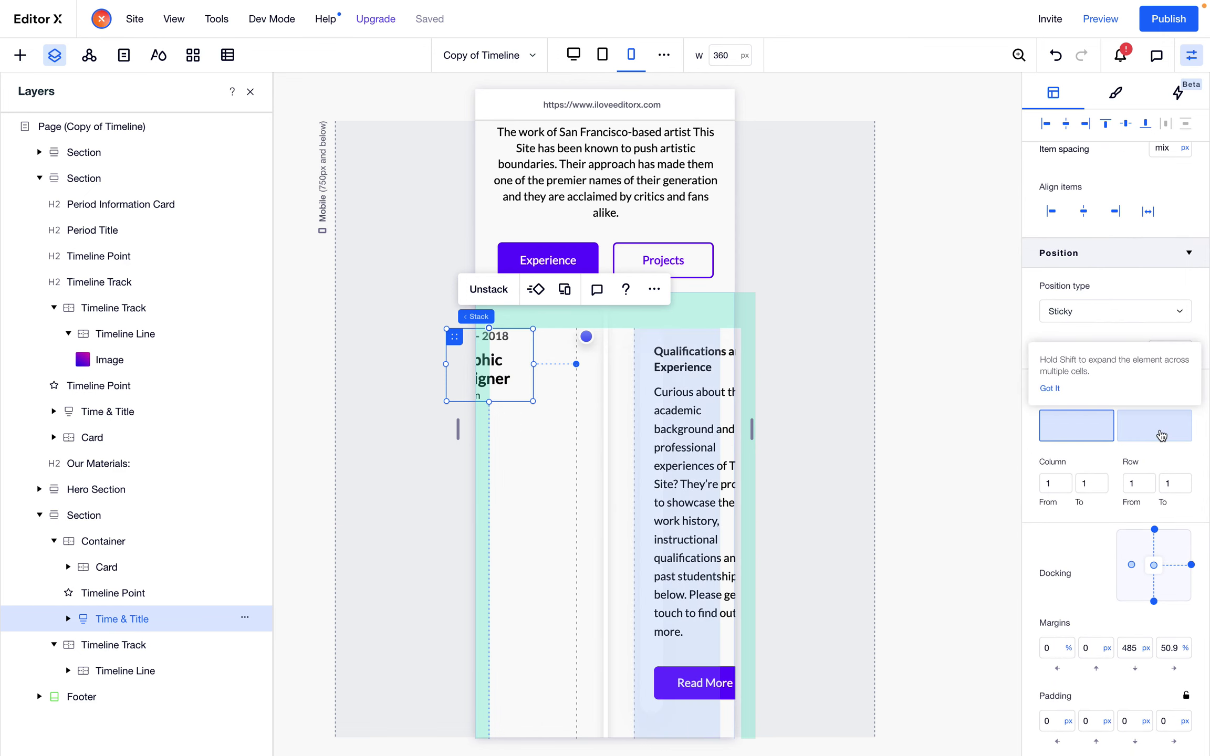
pyautogui.click(1161, 435)
pyautogui.scroll(5, 1158, 439)
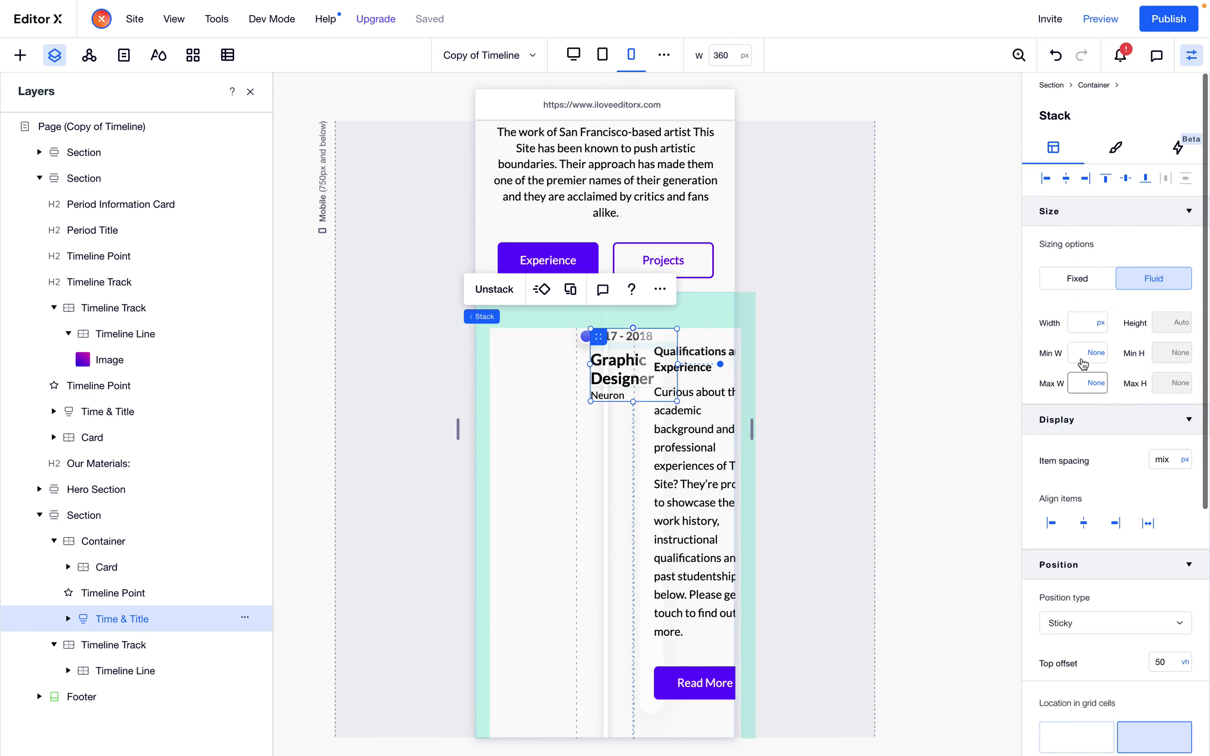
# Set the Time & Title stack's width to 100% and align it to the left of its grid cell
pyautogui.click(1072, 320)
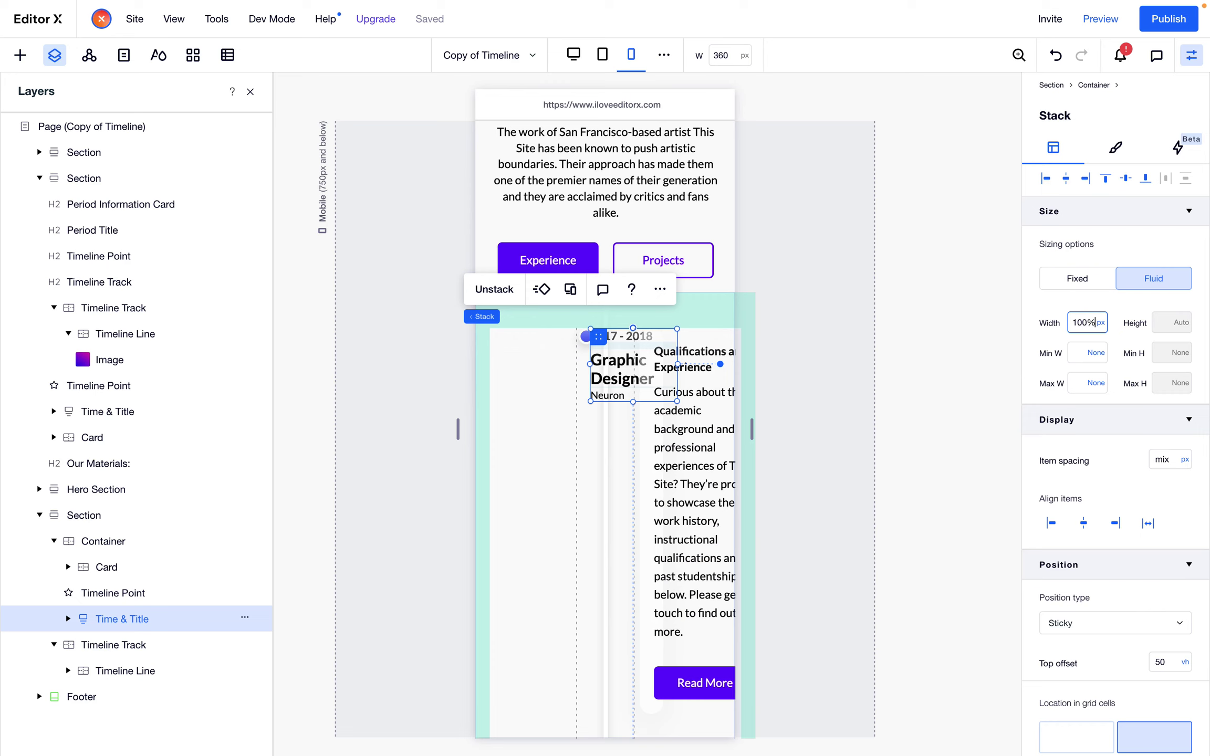
pyautogui.press('Return')
pyautogui.click(1046, 180)
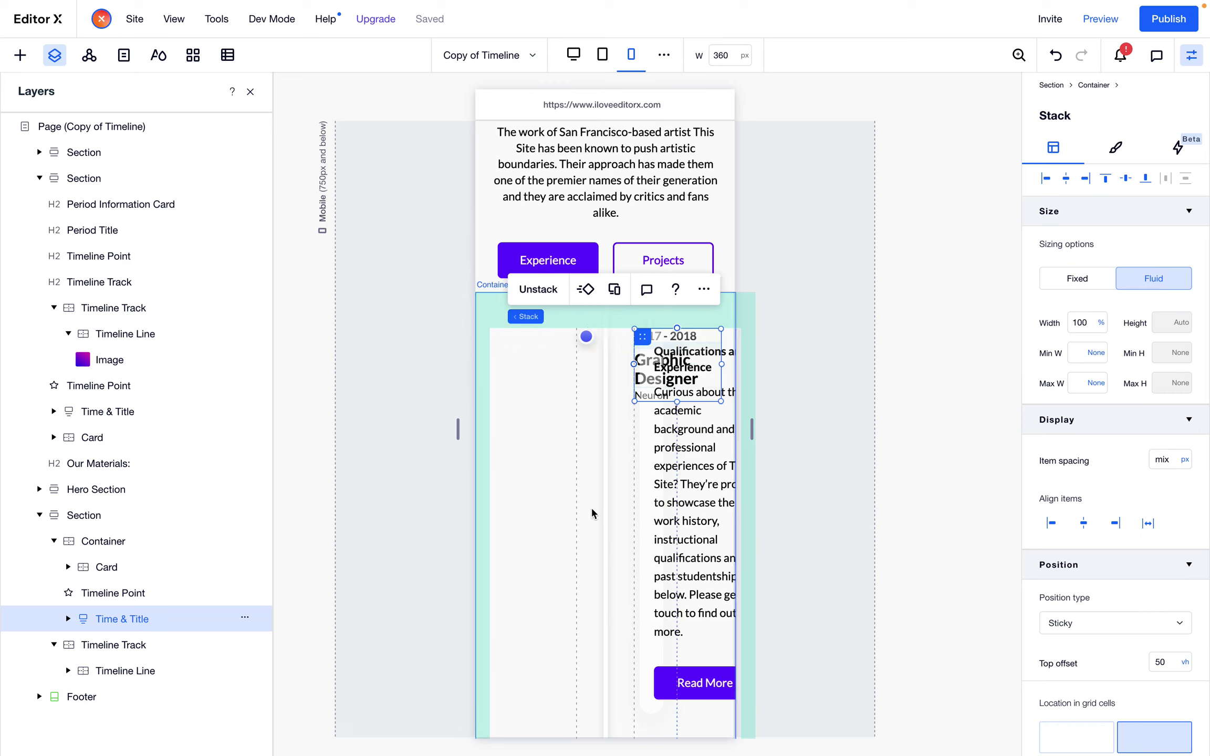
# Select the Card inside the timeline container for mobile layout editing
pyautogui.scroll(-3, 639, 521)
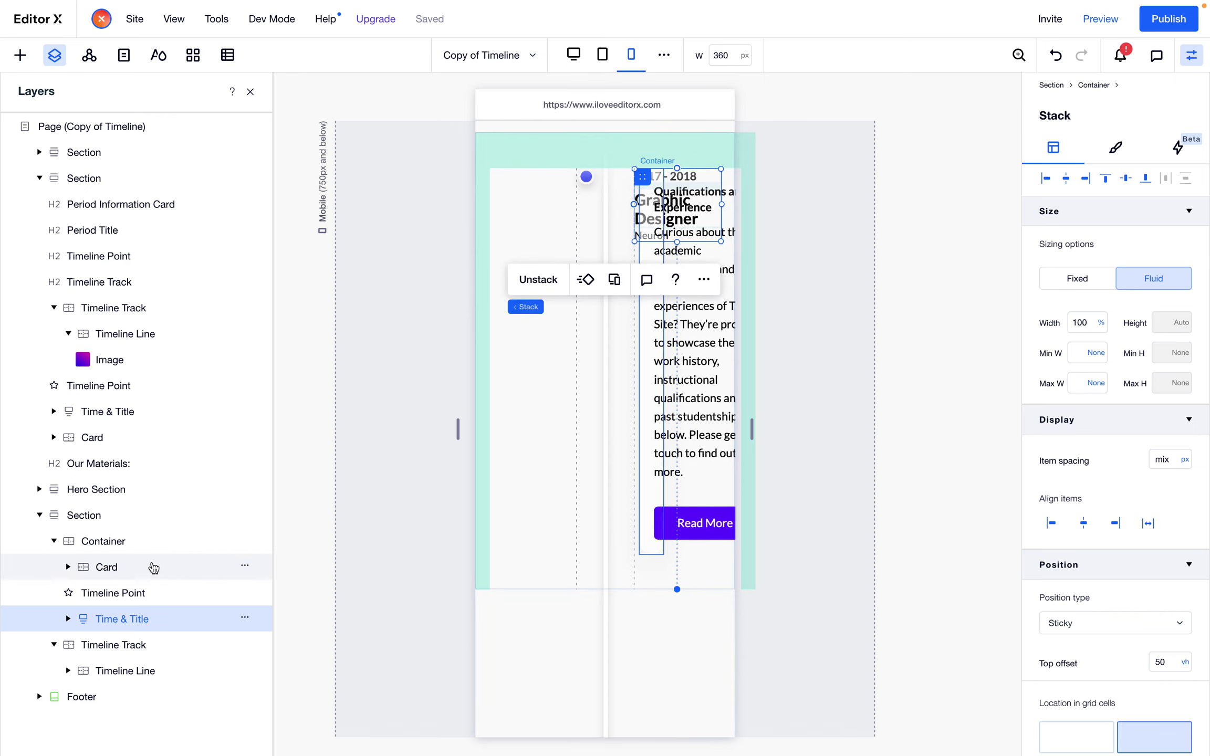
pyautogui.click(155, 567)
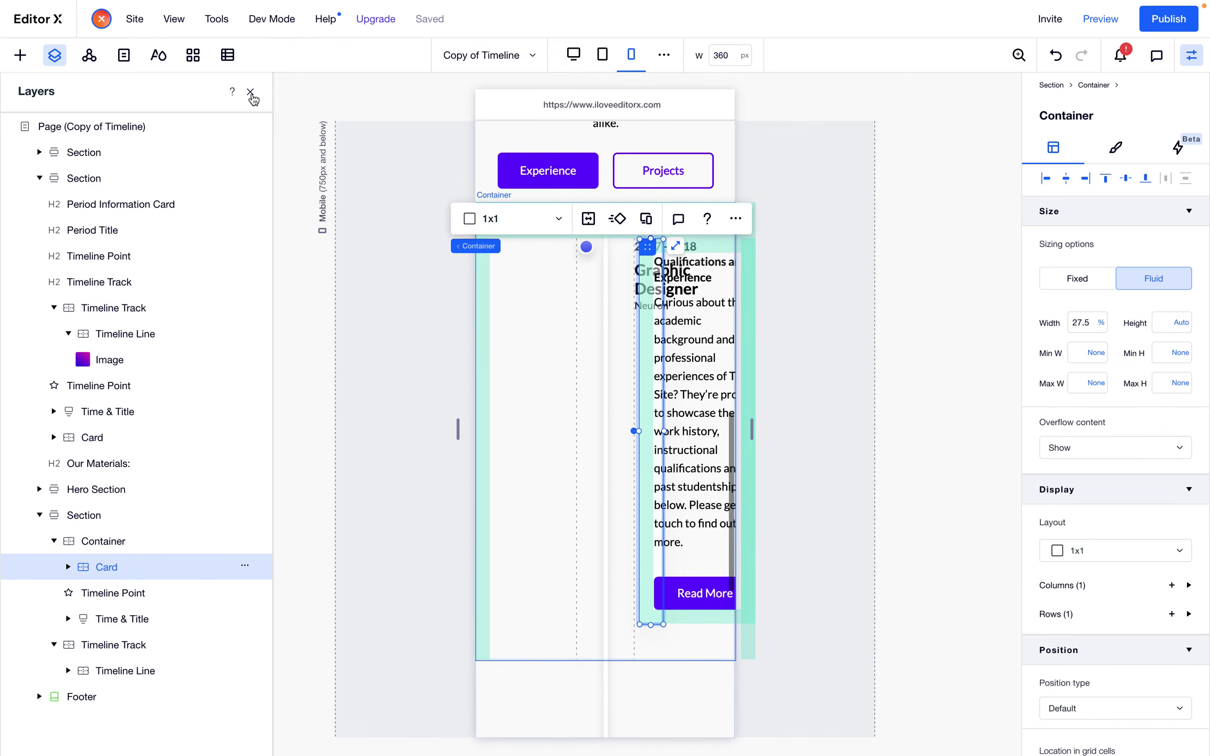
pyautogui.click(512, 310)
pyautogui.click(513, 220)
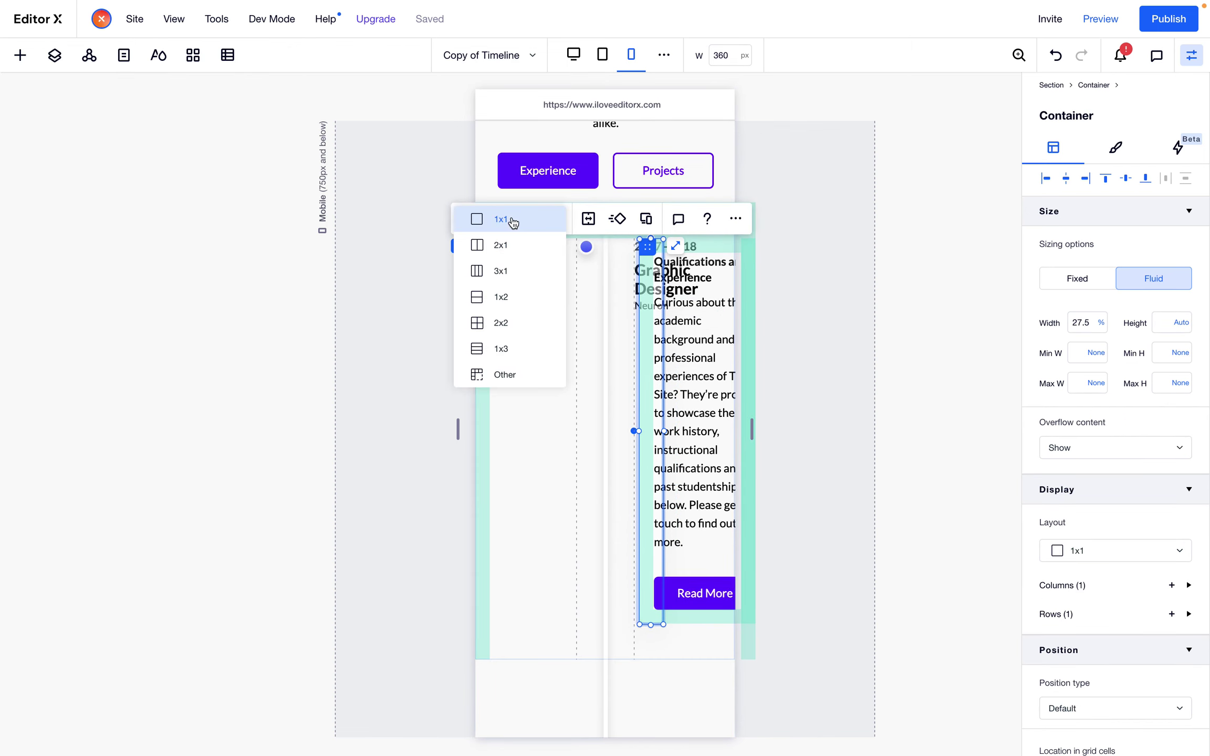
pyautogui.click(513, 221)
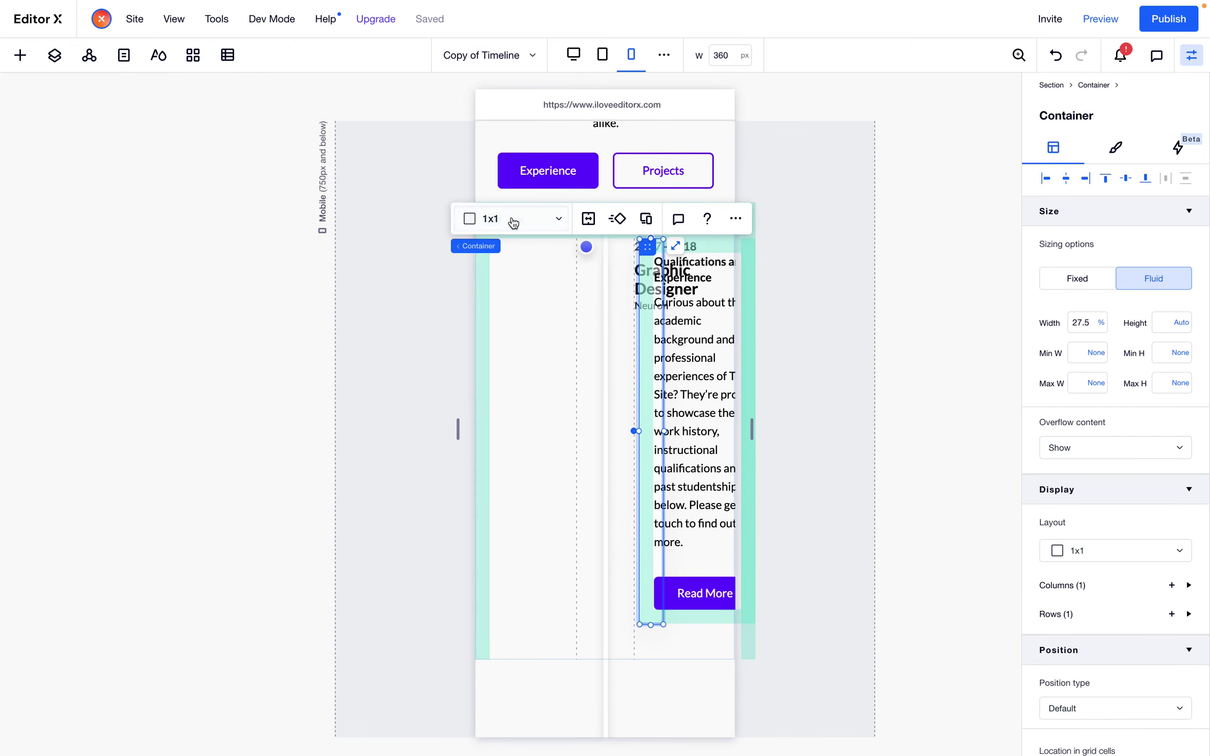
# Add a second row at the end of the timeline container's two-column grid
pyautogui.scroll(1, 586, 426)
pyautogui.scroll(1, 586, 426)
pyautogui.click(585, 426)
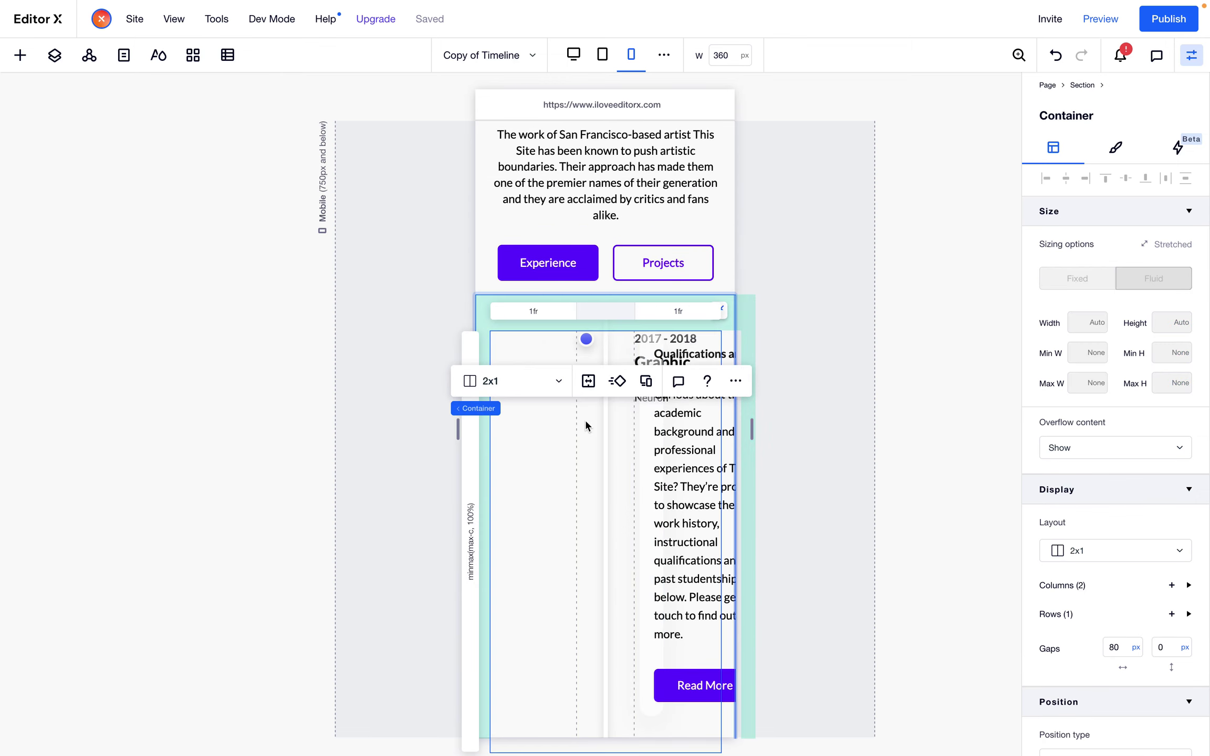
pyautogui.scroll(-3, 584, 418)
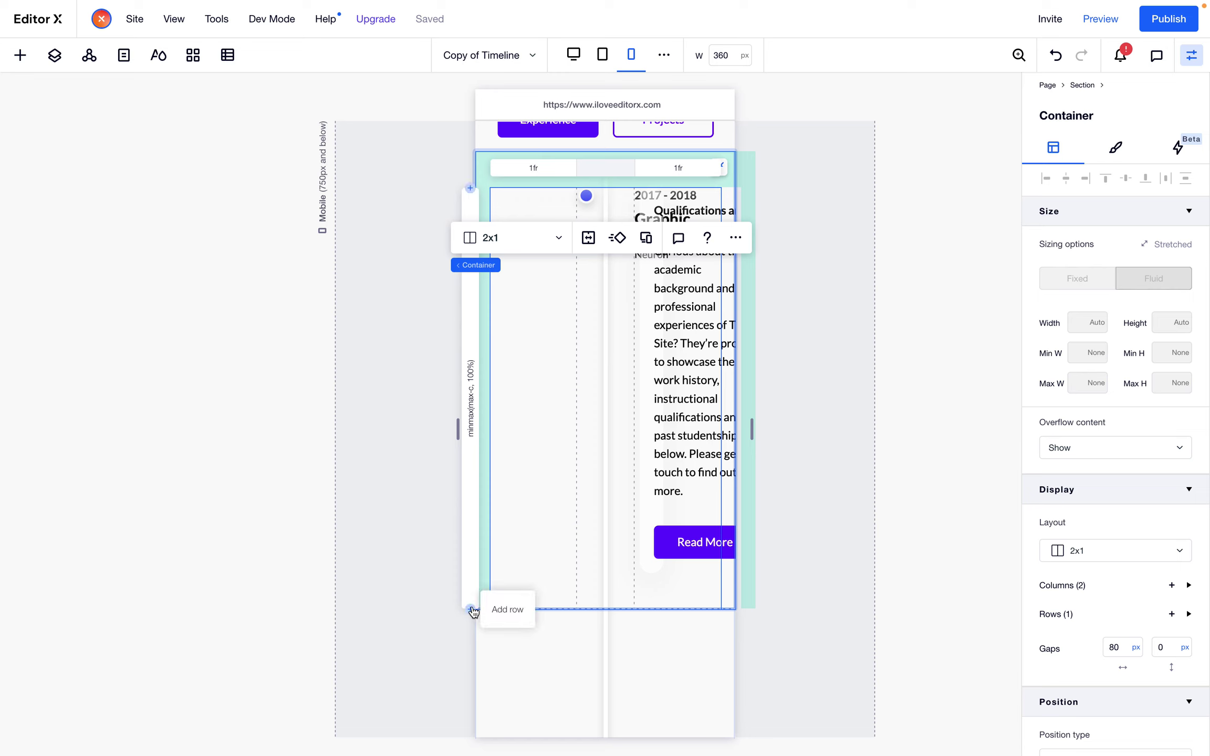
pyautogui.click(471, 609)
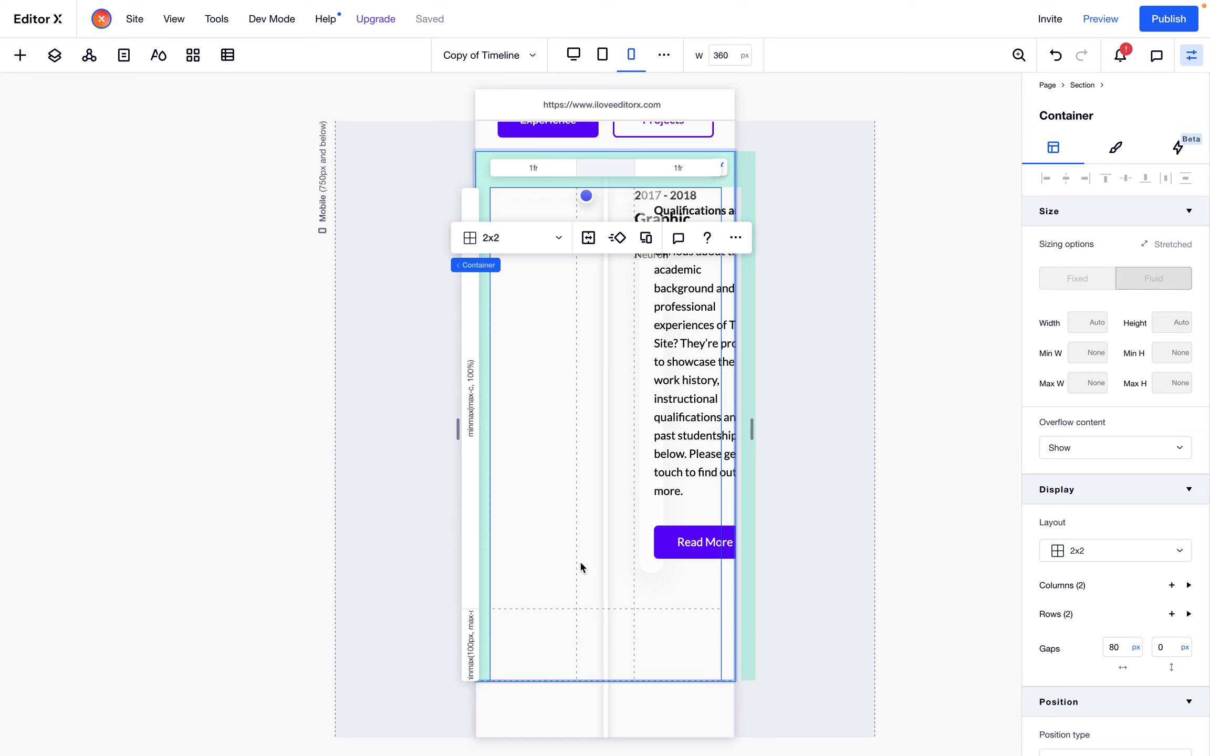
# Place the Card in column 2, row 2 of the container's grid and set its width to 100%
pyautogui.click(646, 482)
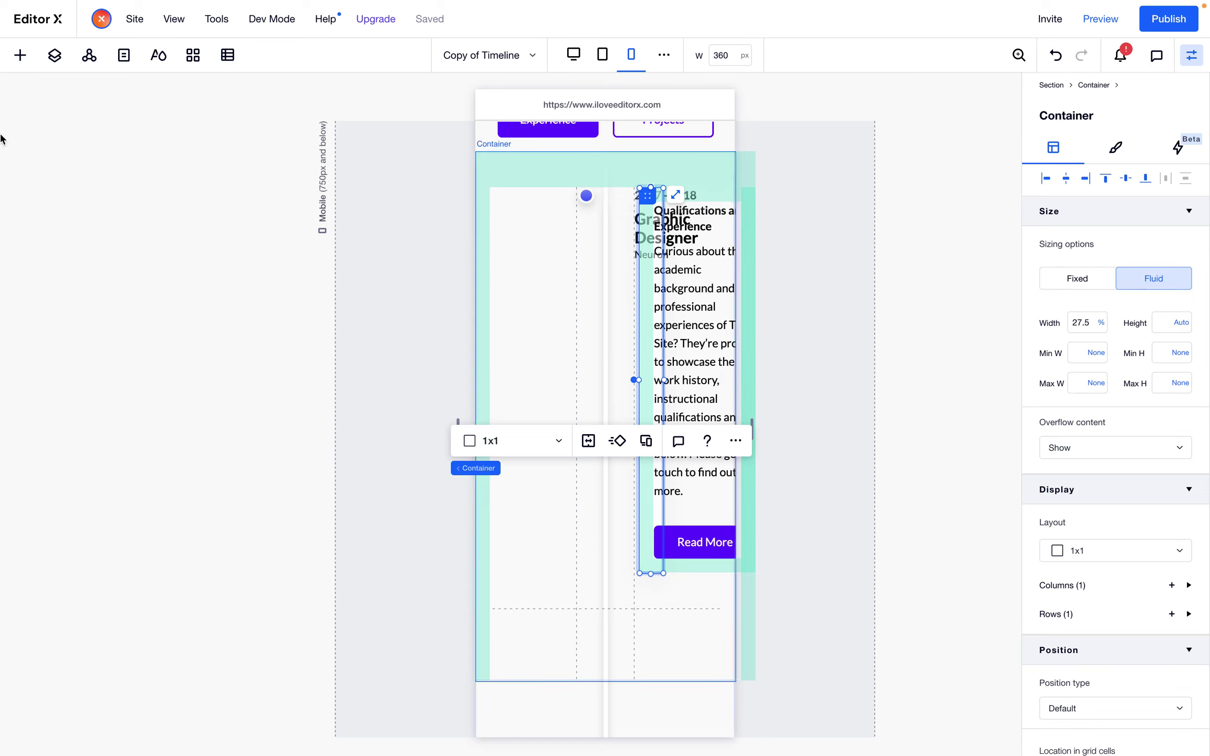
pyautogui.click(54, 54)
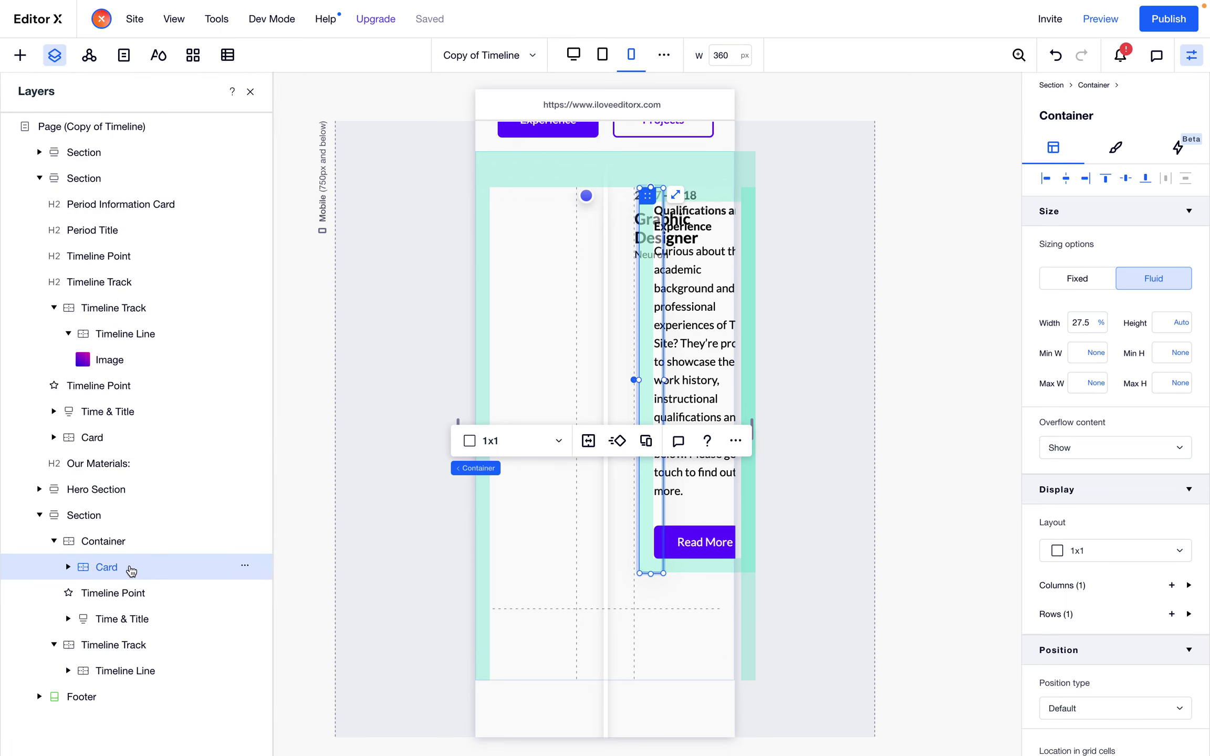
pyautogui.scroll(-5, 1181, 501)
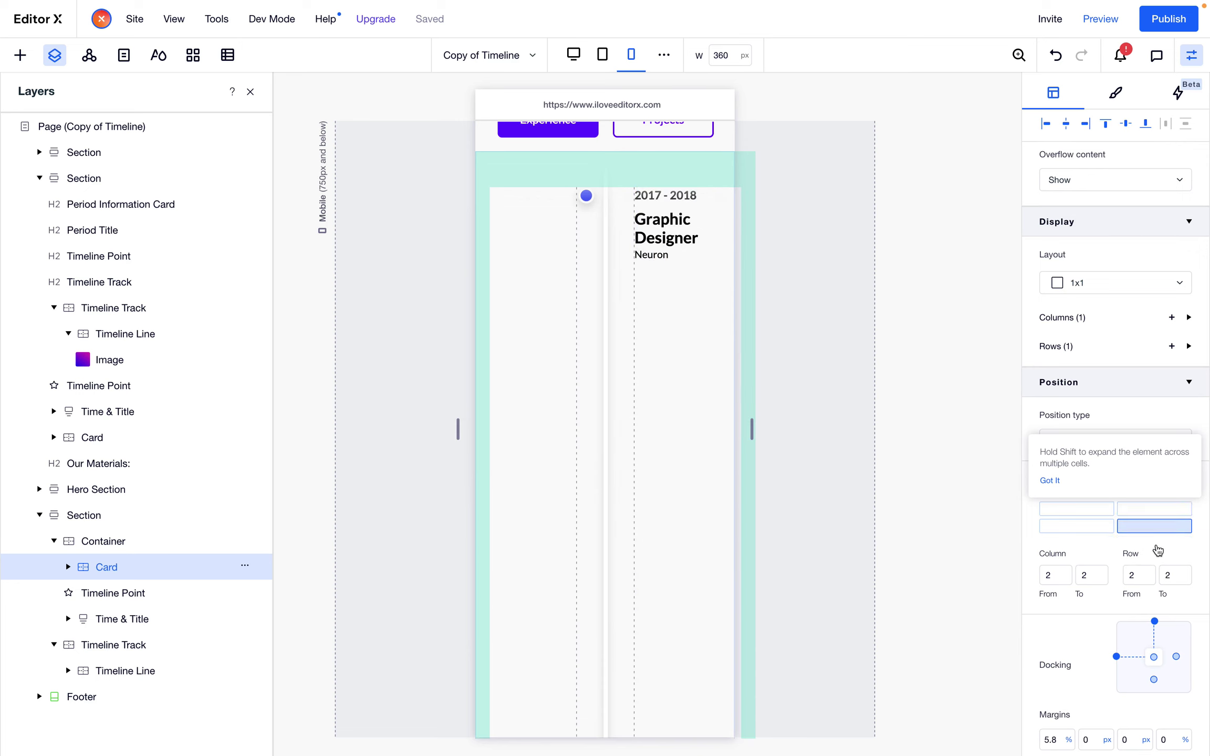
pyautogui.scroll(4, 1155, 546)
pyautogui.click(1081, 267)
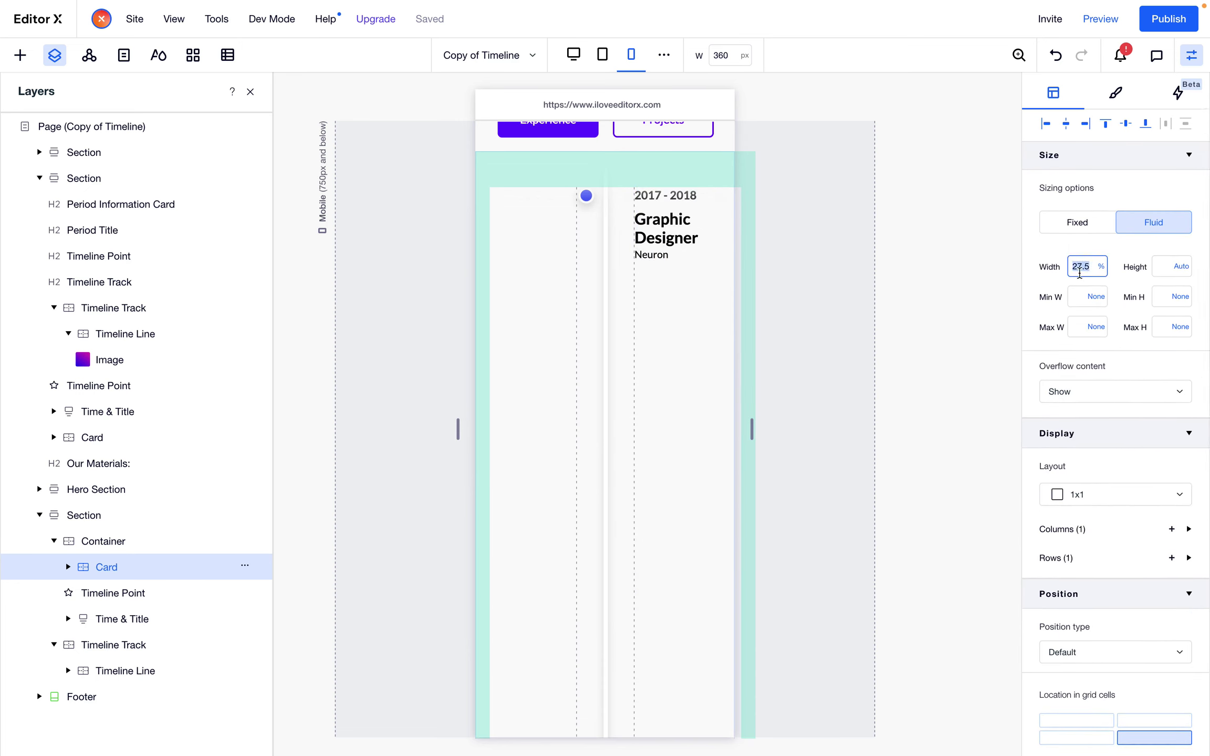
pyautogui.write('100')
pyautogui.press('Return')
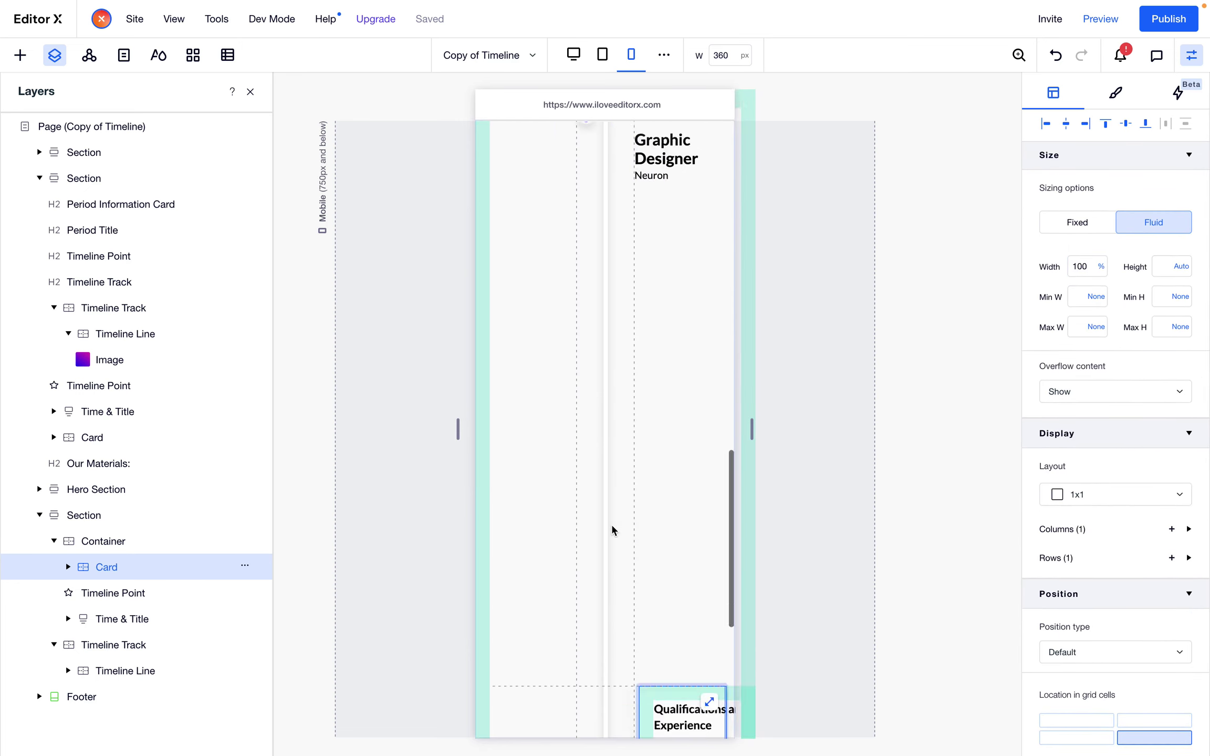
pyautogui.scroll(1, 1081, 436)
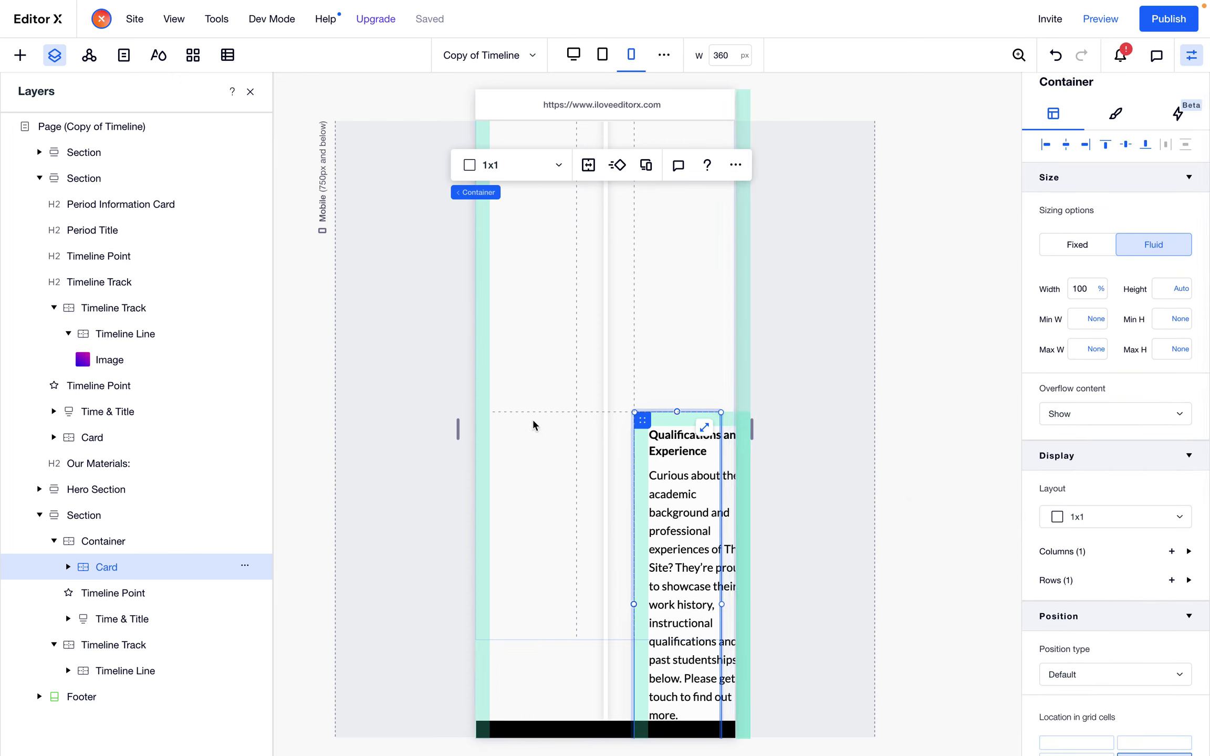
# Restrict the sticky timeline point to column 1, row 1 of the grid and set its left margin to 0%
pyautogui.scroll(3, 534, 423)
pyautogui.scroll(3, 557, 441)
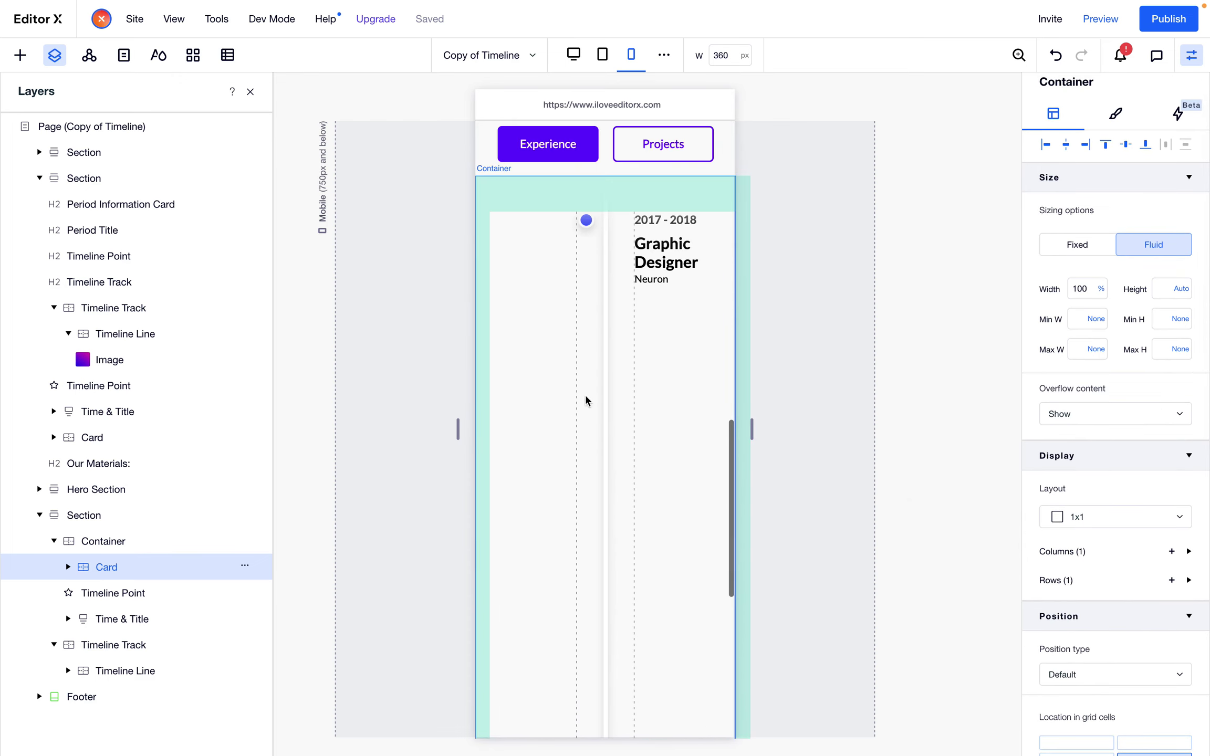
pyautogui.scroll(-2, 641, 362)
pyautogui.scroll(-2, 639, 369)
pyautogui.scroll(4, 640, 367)
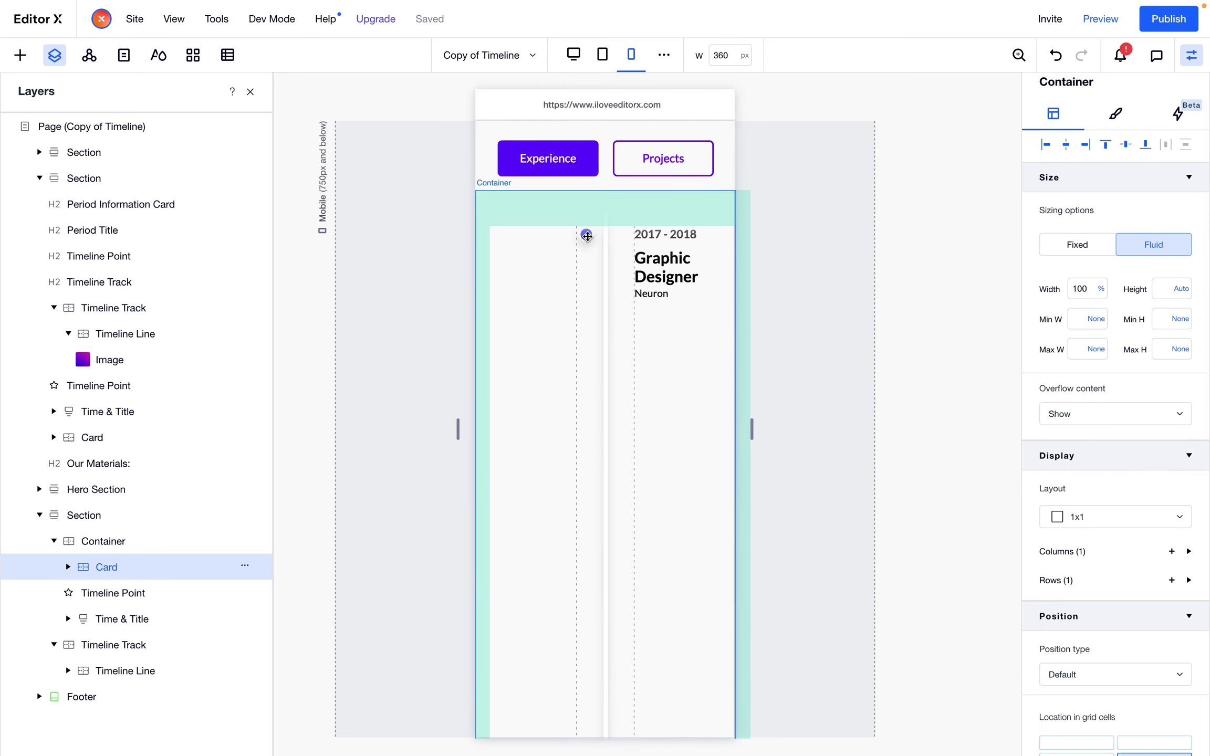
pyautogui.click(587, 236)
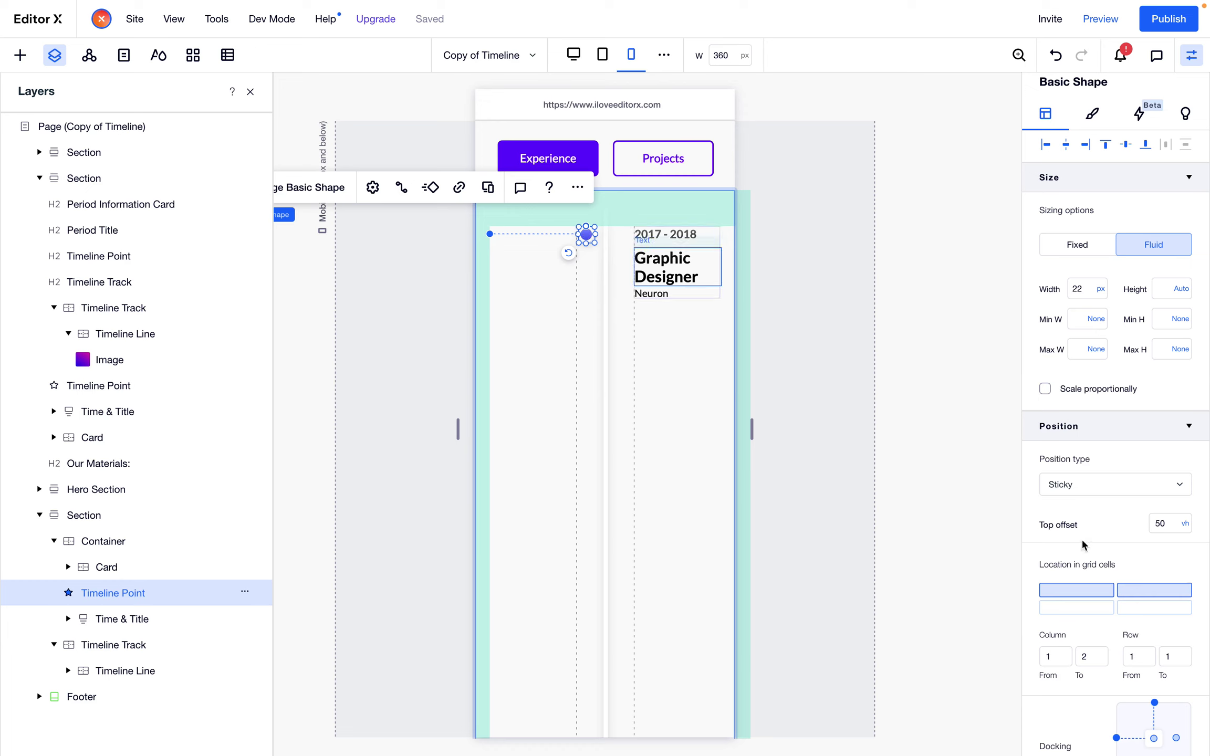
pyautogui.scroll(-2, 1071, 556)
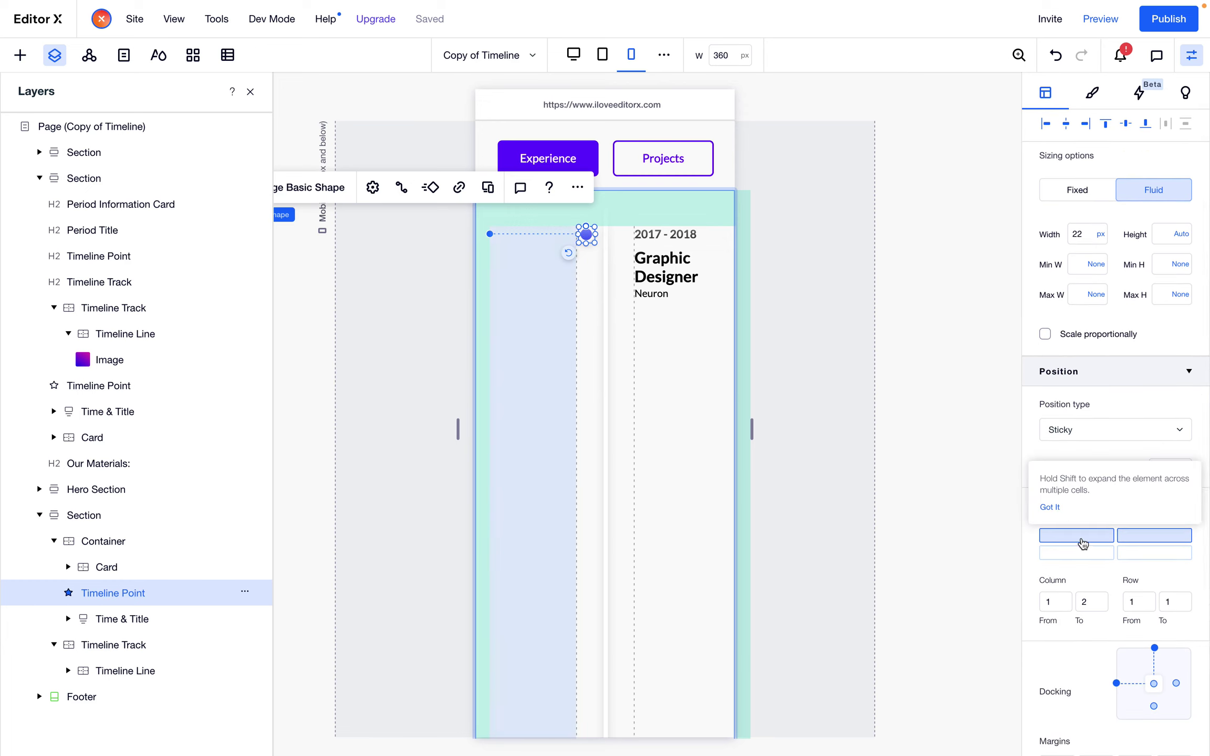
pyautogui.click(1082, 540)
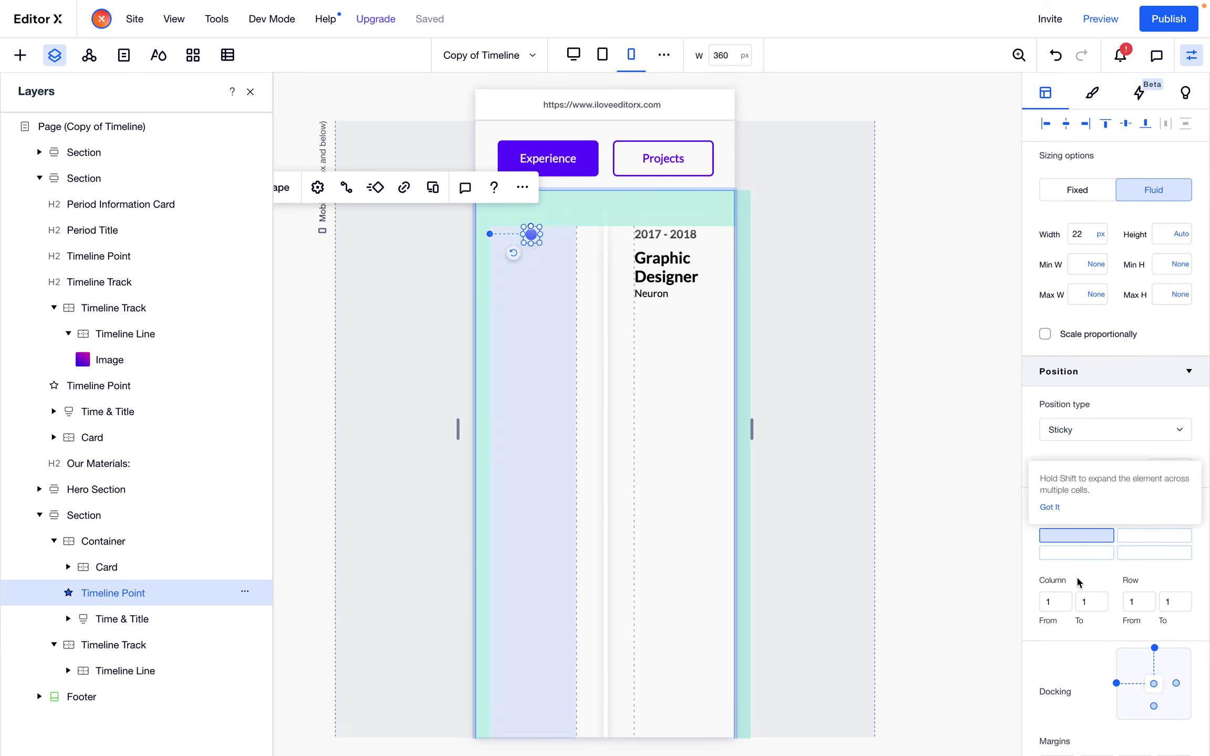
pyautogui.scroll(-2, 1077, 582)
pyautogui.click(1056, 656)
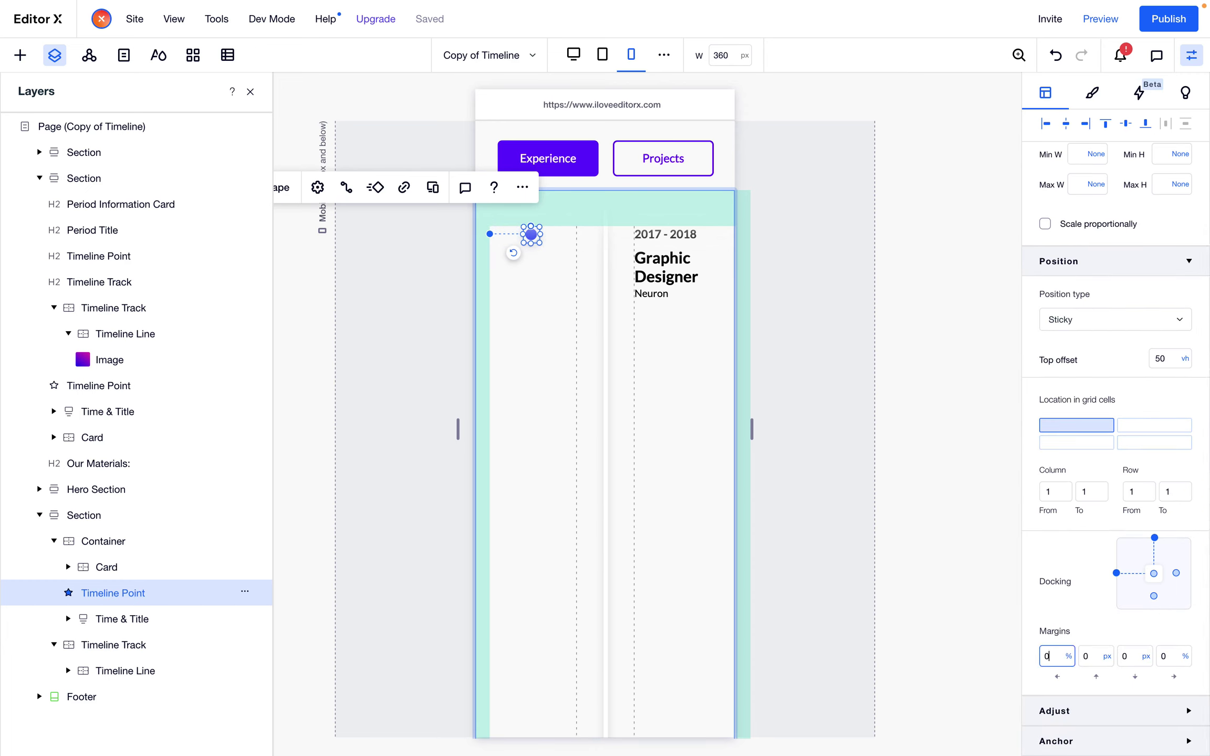
pyautogui.press('Return')
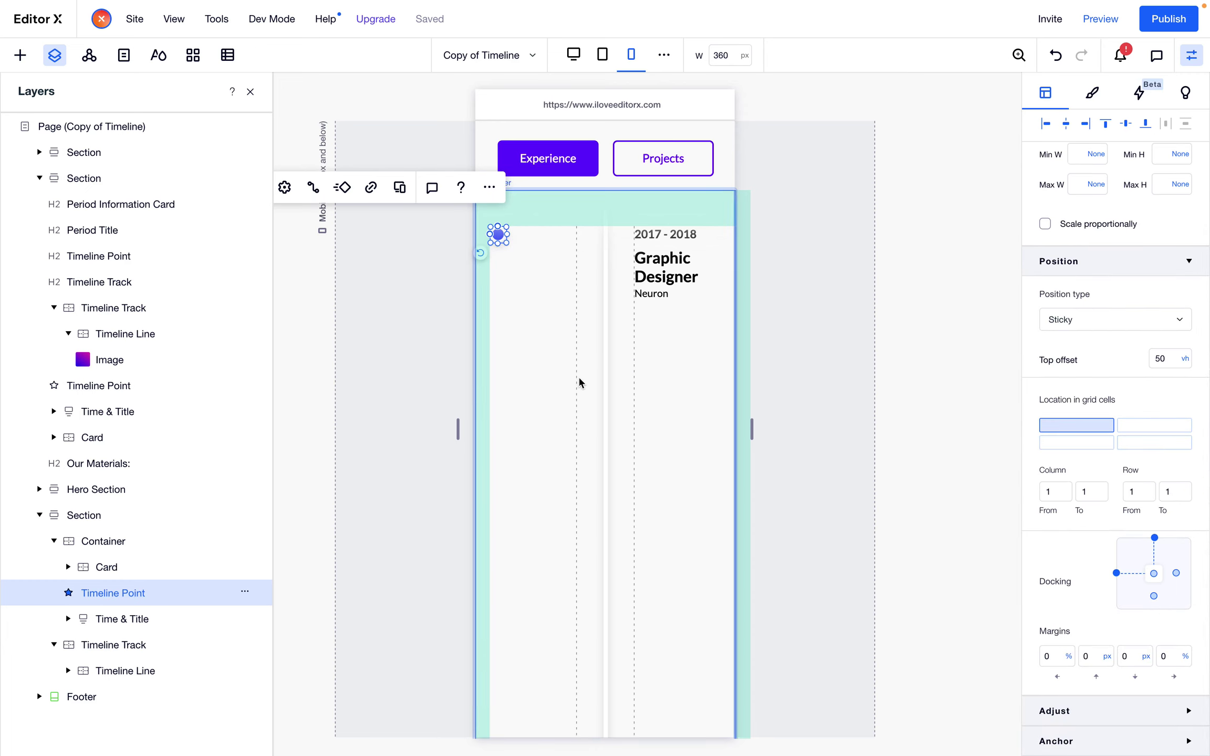
pyautogui.click(250, 92)
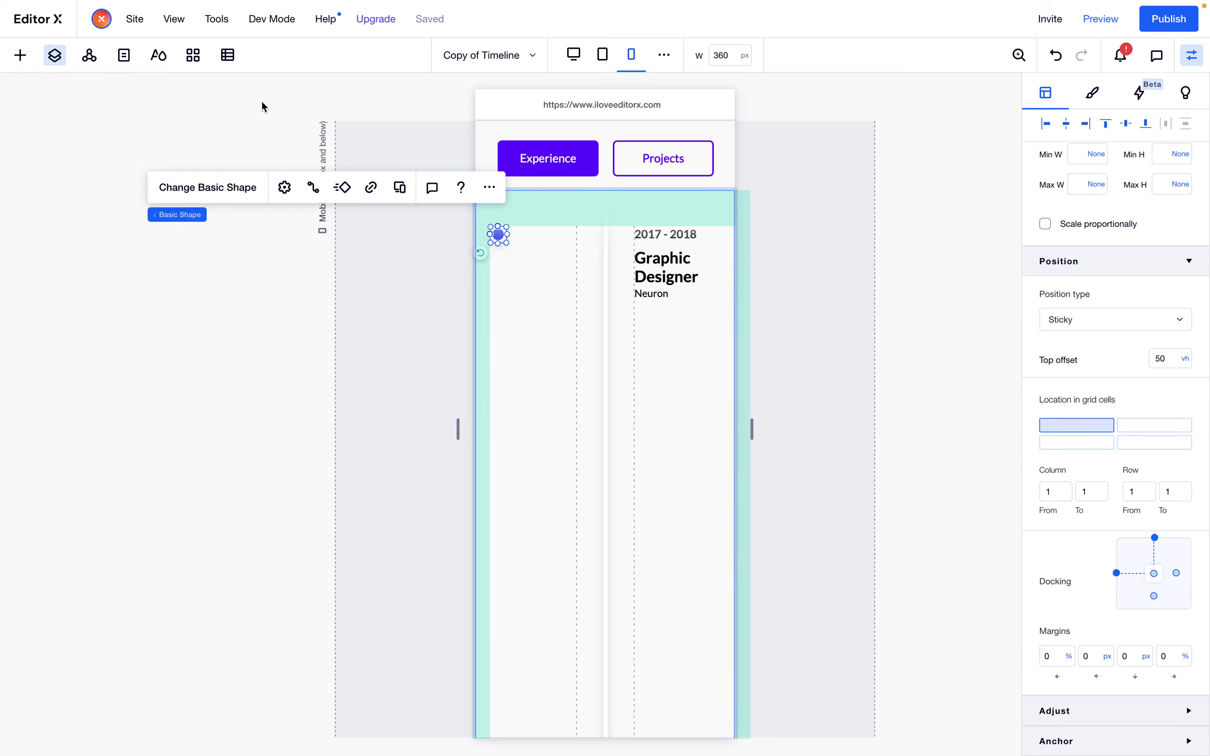
# Set the first column of the timeline container's grid to max-content width
pyautogui.click(560, 356)
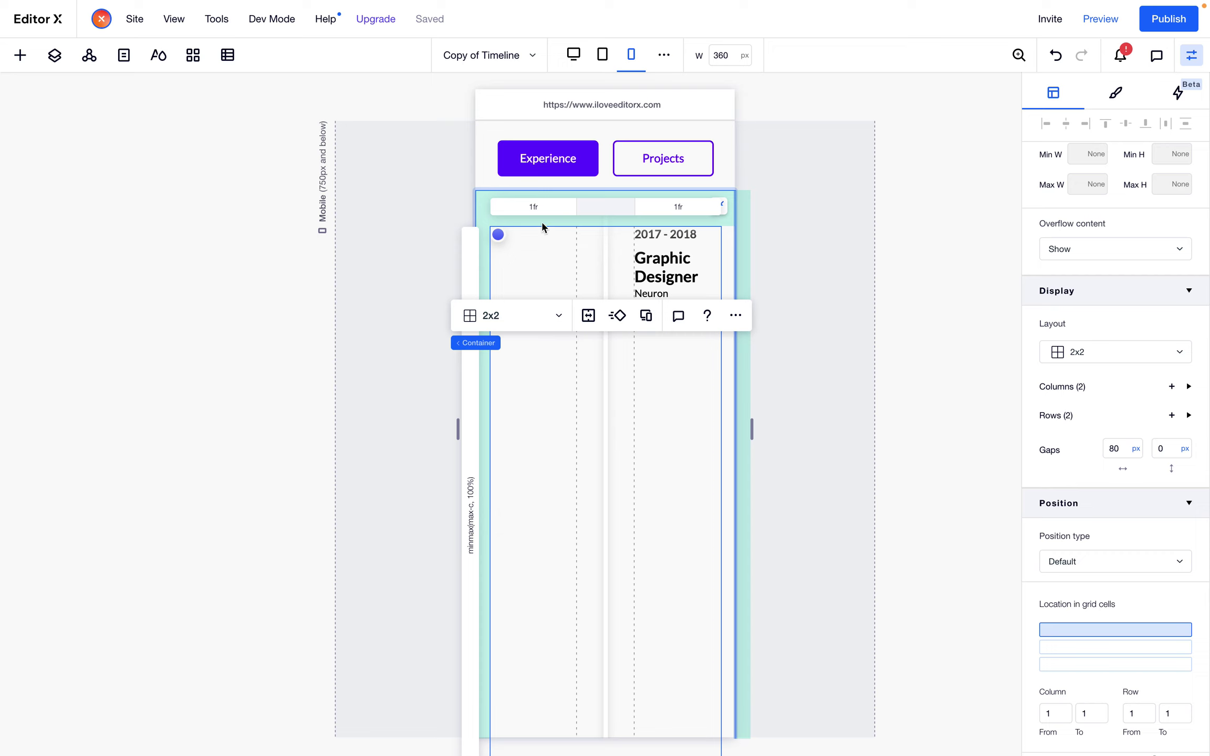
pyautogui.click(541, 206)
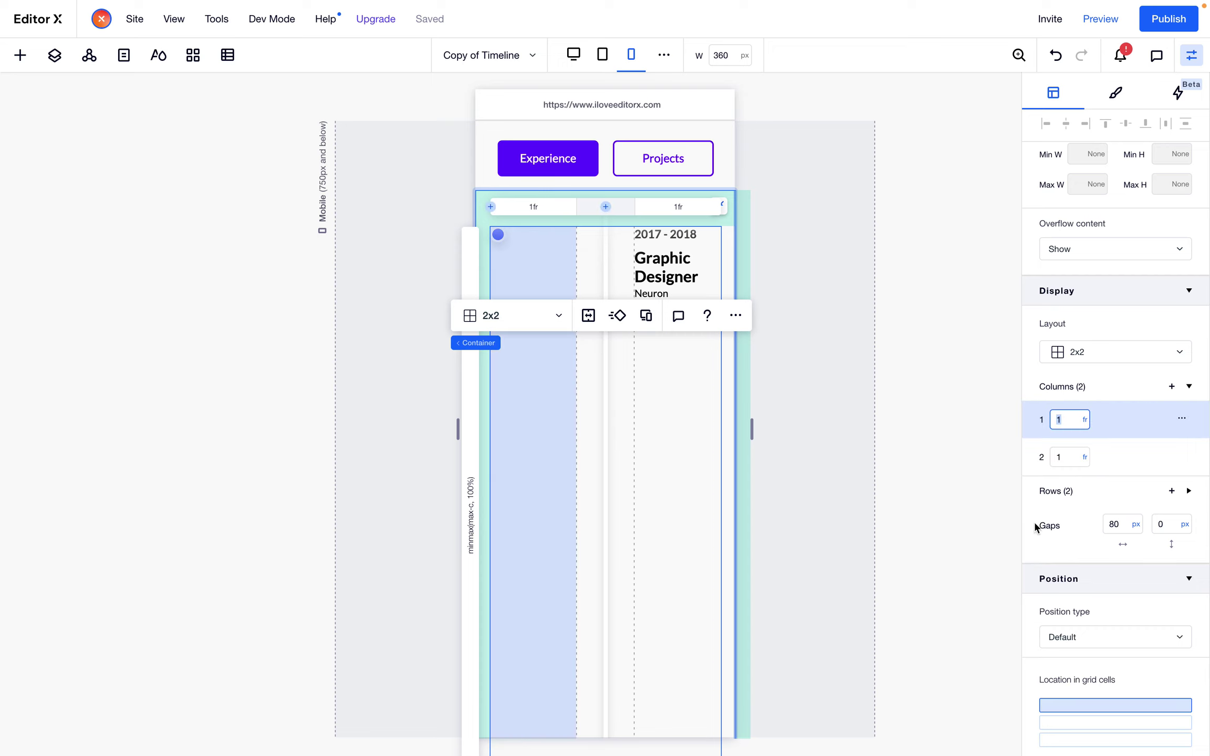
pyautogui.click(1085, 420)
pyautogui.click(1118, 581)
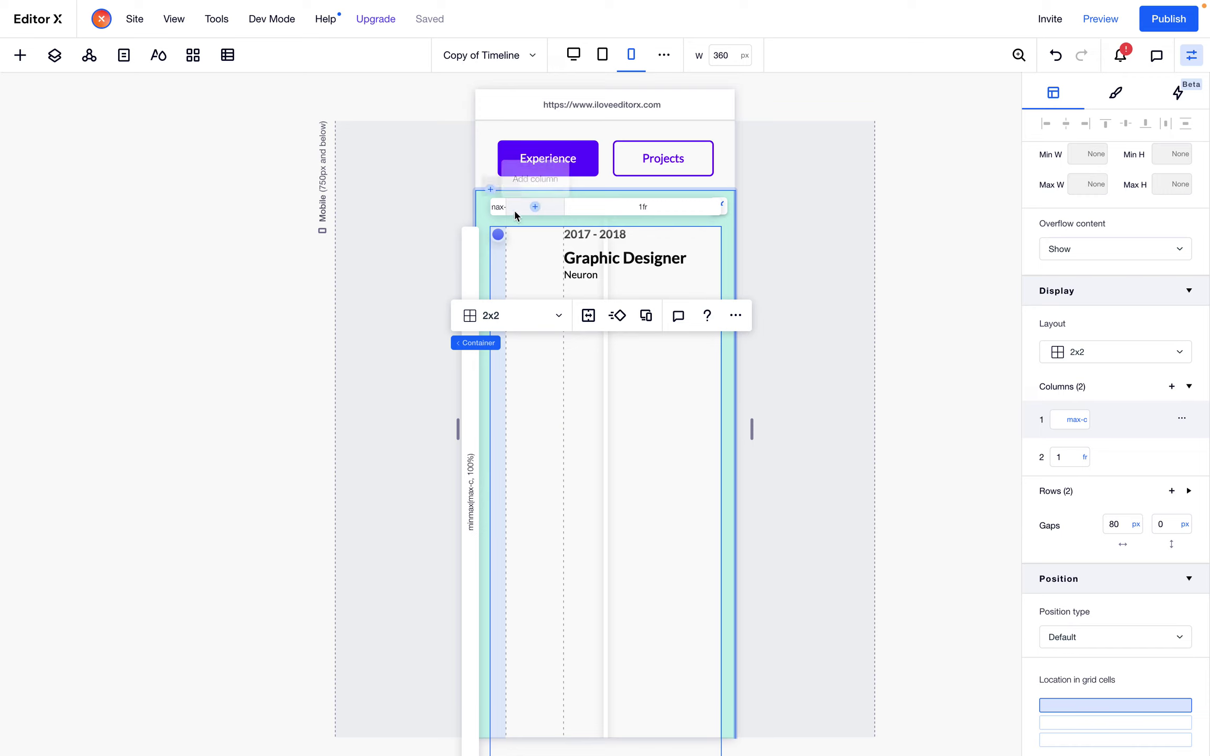
# Try a 40 px horizontal gap between the container's columns and settle on 30 px
pyautogui.click(1124, 530)
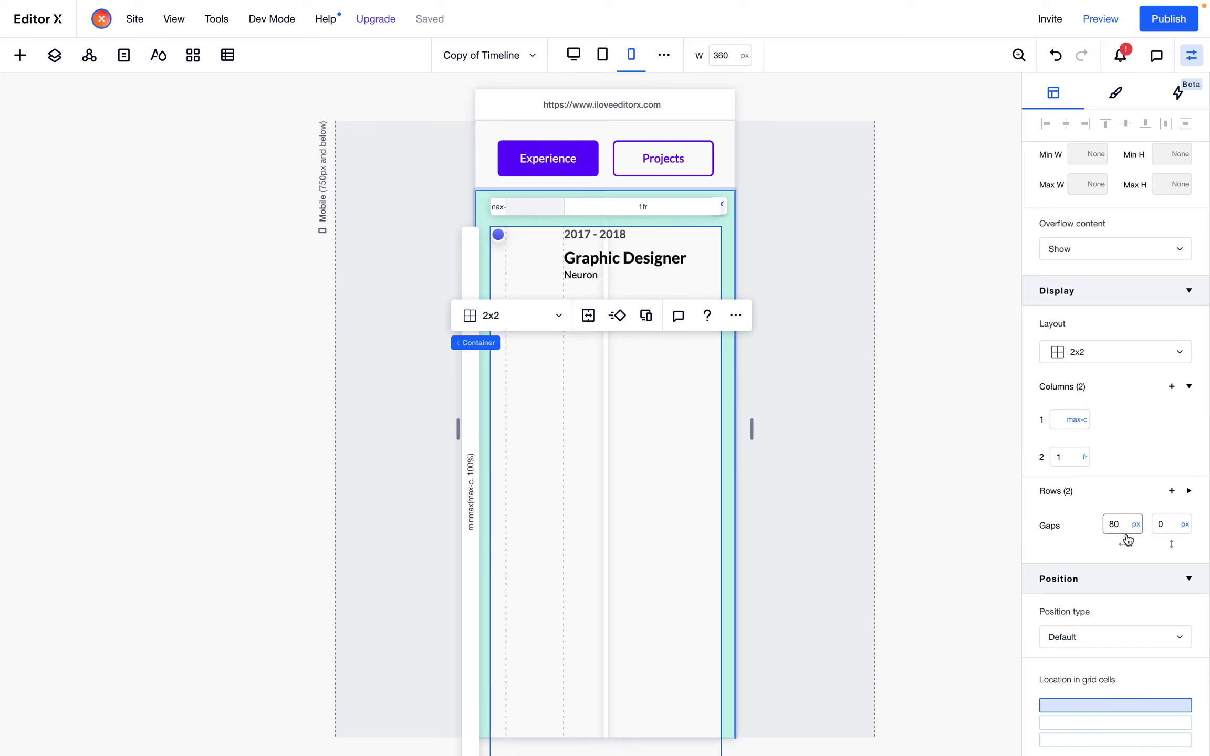
pyautogui.write('40')
pyautogui.press('Return')
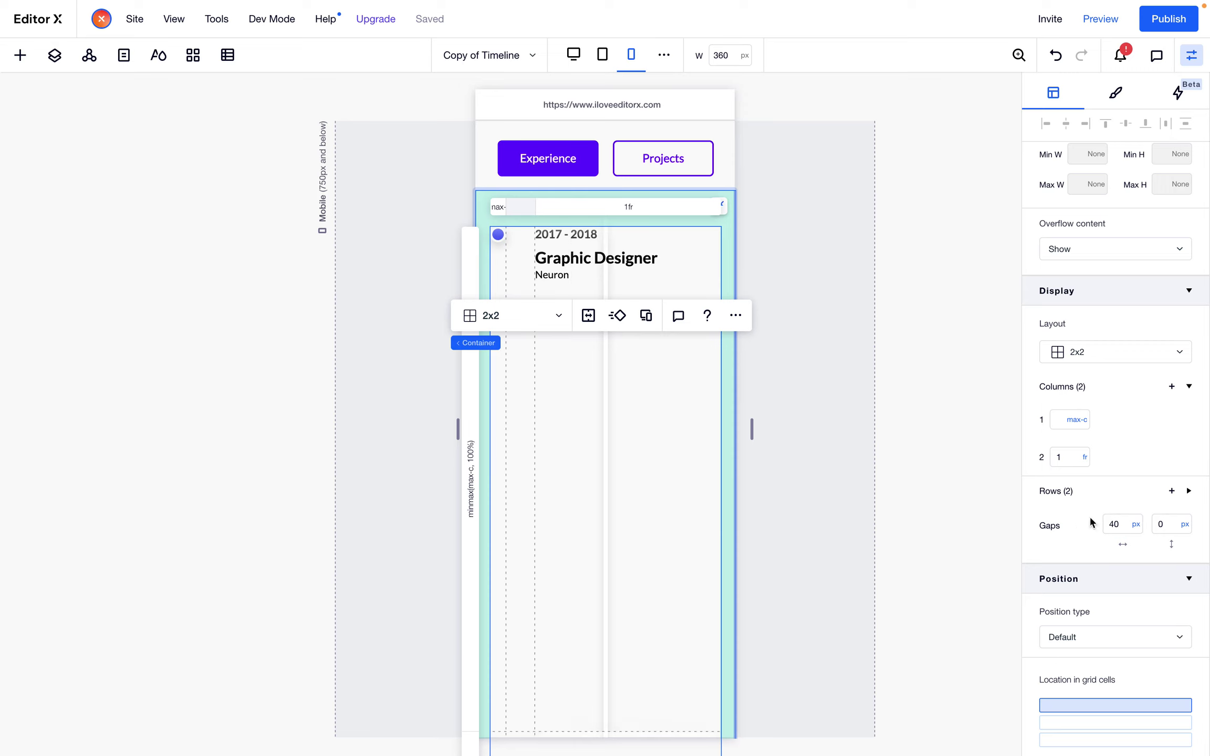
pyautogui.click(1115, 526)
pyautogui.press('Return')
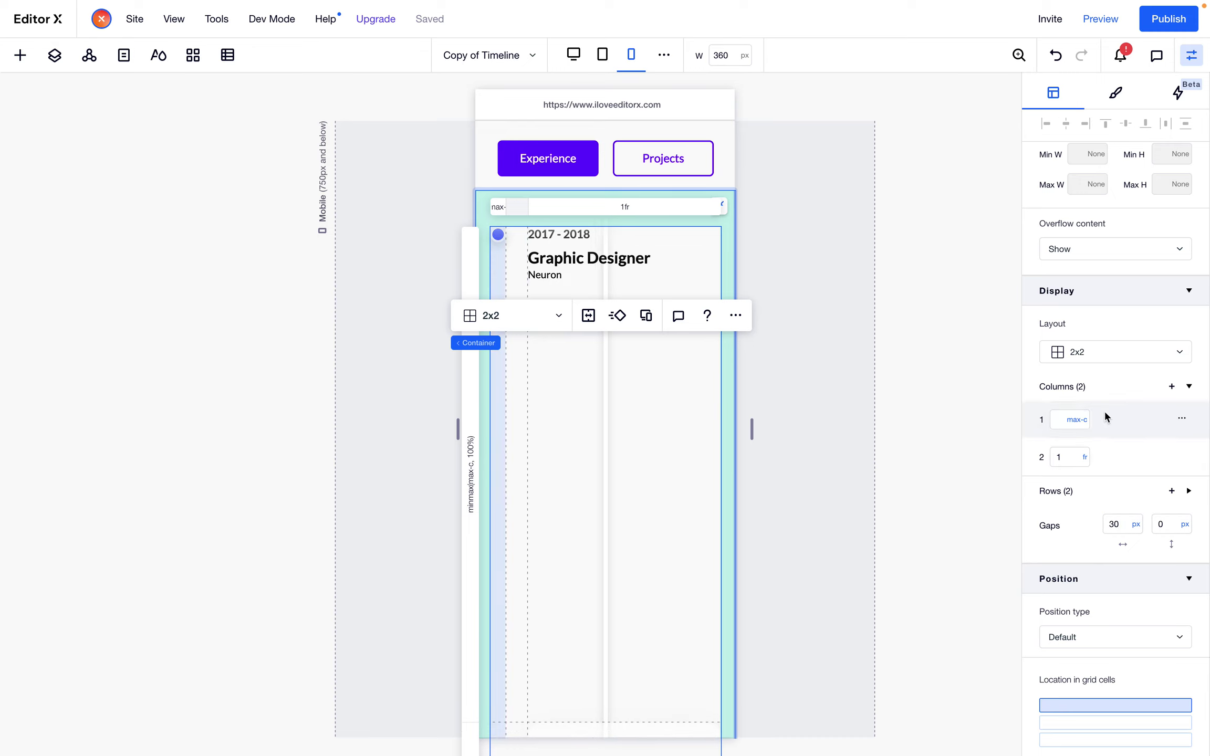
# Set the height of the container grid's first row to max-content
pyautogui.scroll(3, 1103, 409)
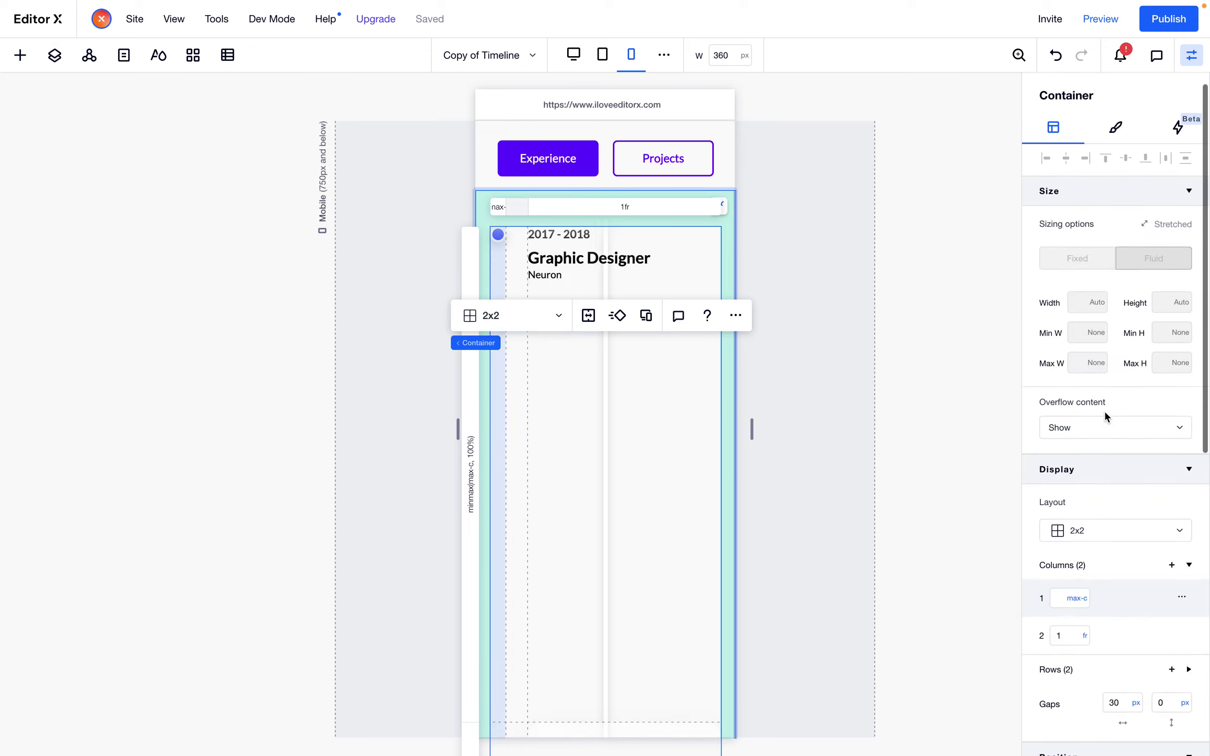
pyautogui.click(475, 446)
pyautogui.scroll(-3, 1174, 526)
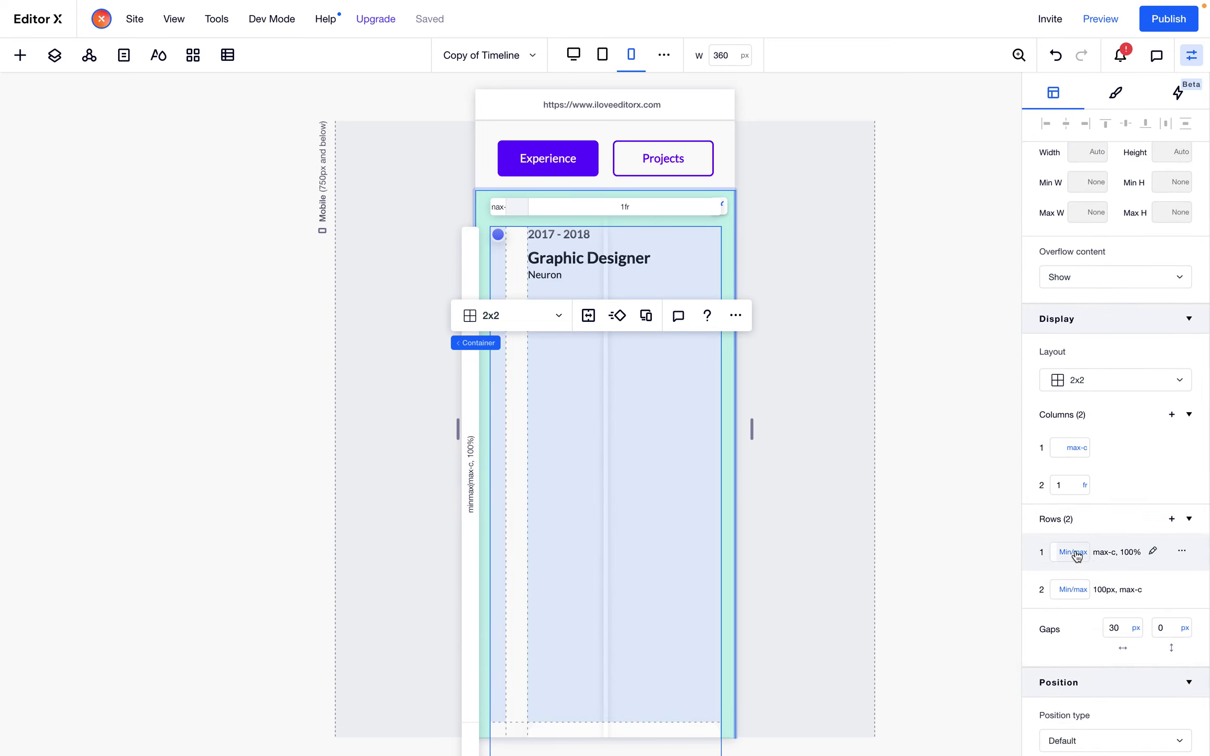
pyautogui.click(1074, 553)
pyautogui.click(1085, 505)
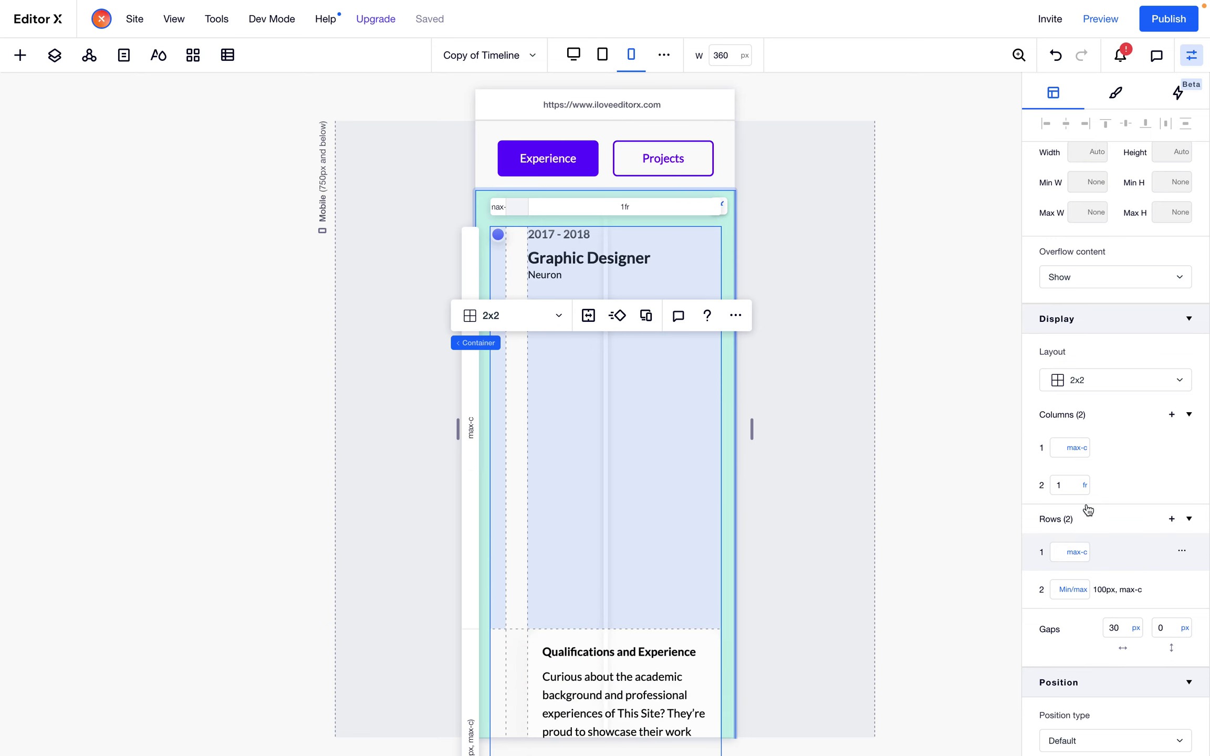
# Set the heights of both rows in the timeline container's grid to Auto
pyautogui.scroll(-3, 668, 517)
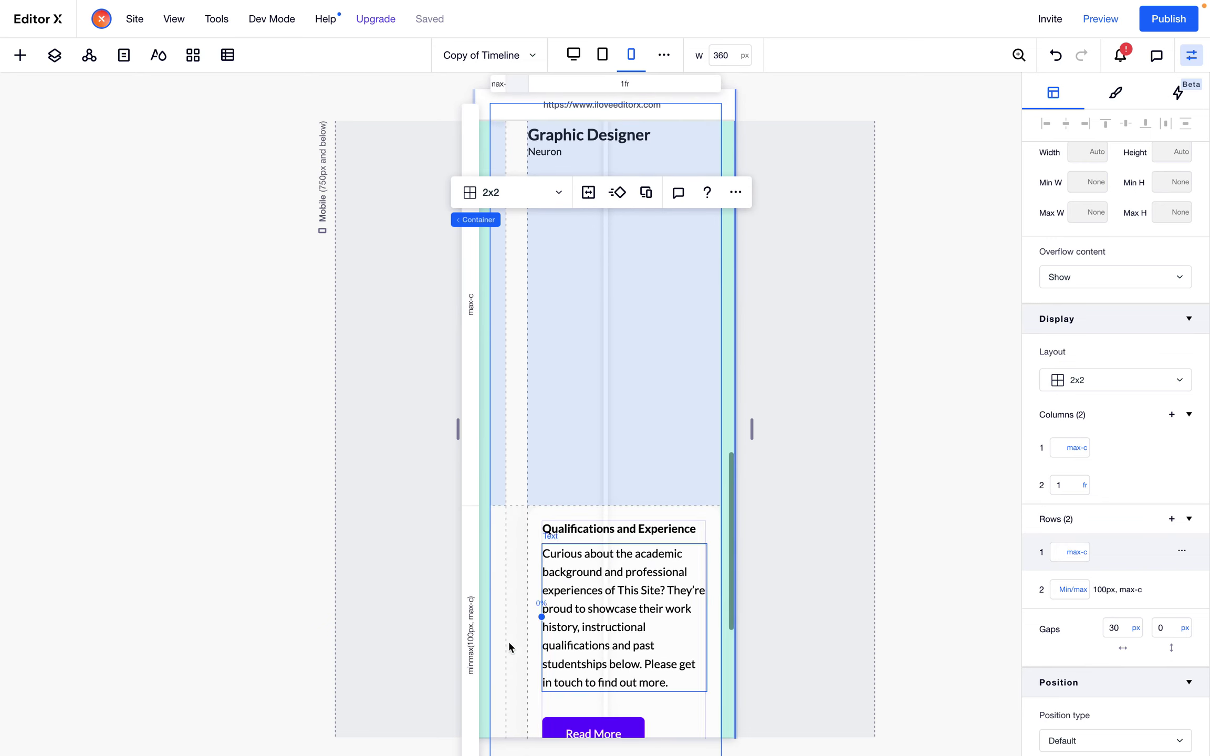
pyautogui.click(473, 579)
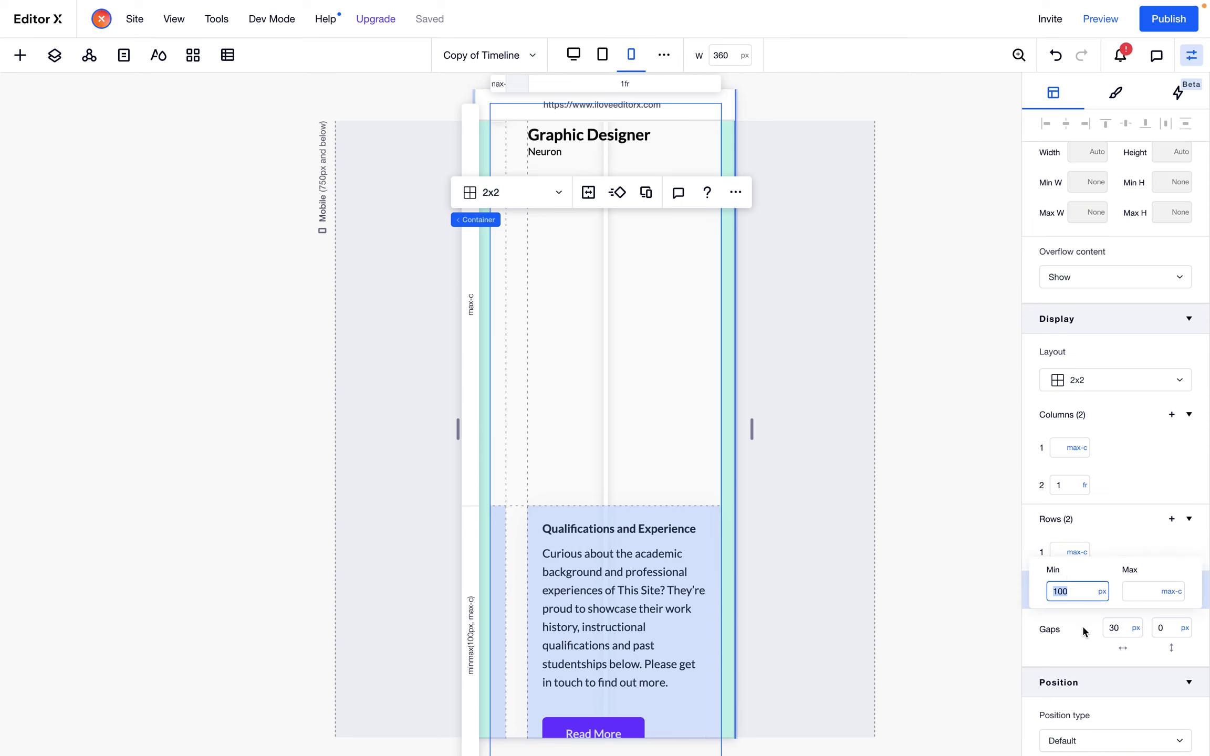
pyautogui.click(1077, 551)
pyautogui.click(1076, 553)
pyautogui.click(1086, 424)
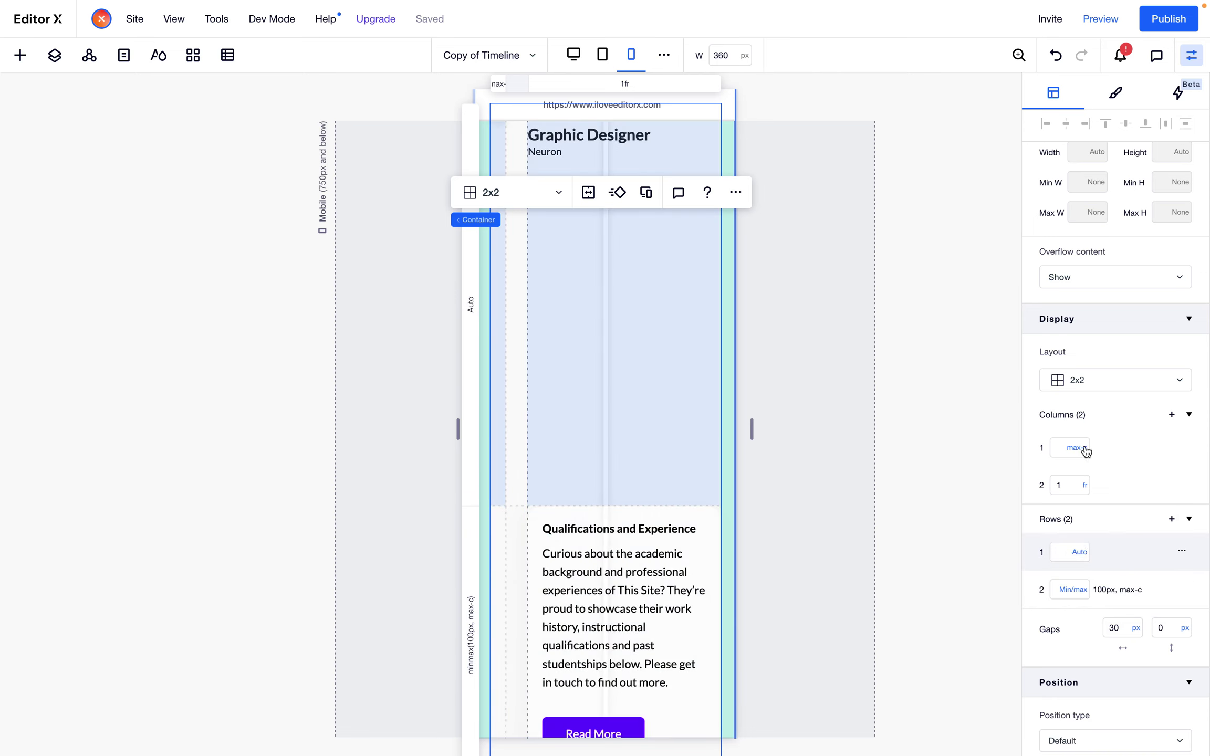
pyautogui.click(1071, 588)
pyautogui.click(1071, 588)
pyautogui.click(1090, 417)
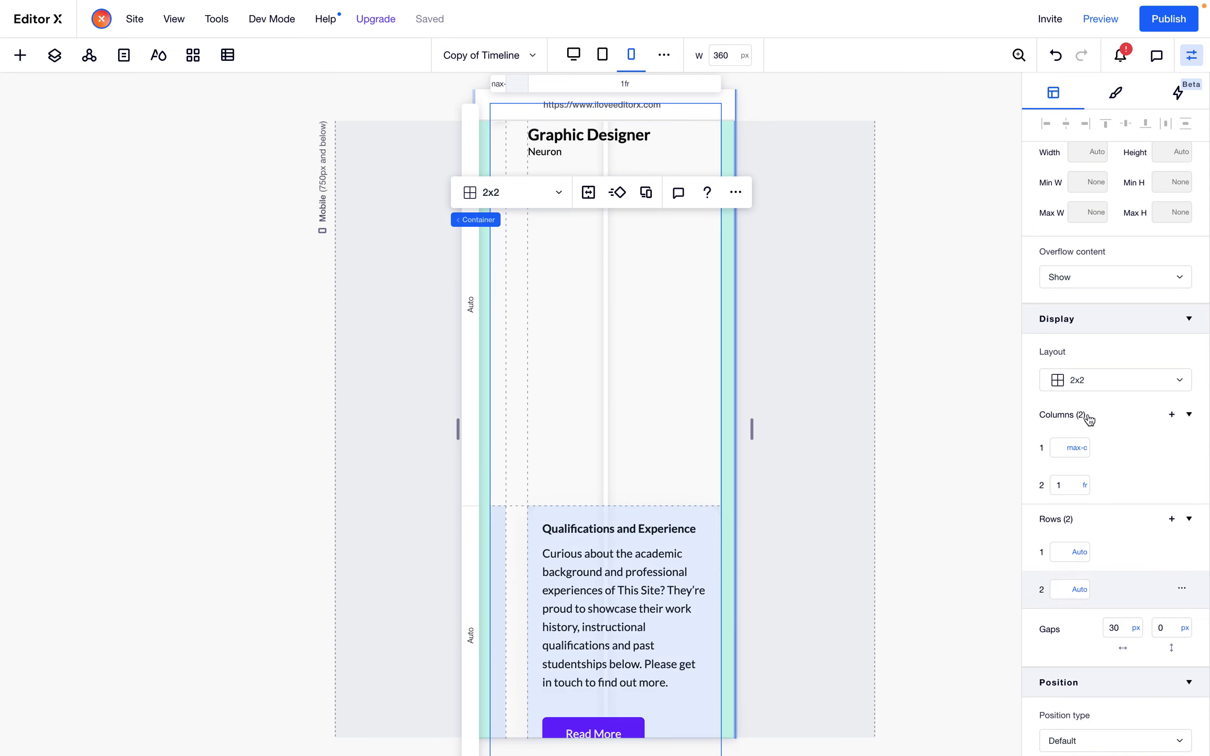
# Examine the timeline section and its container to find what creates the large empty space between the title and the card
pyautogui.scroll(-5, 661, 467)
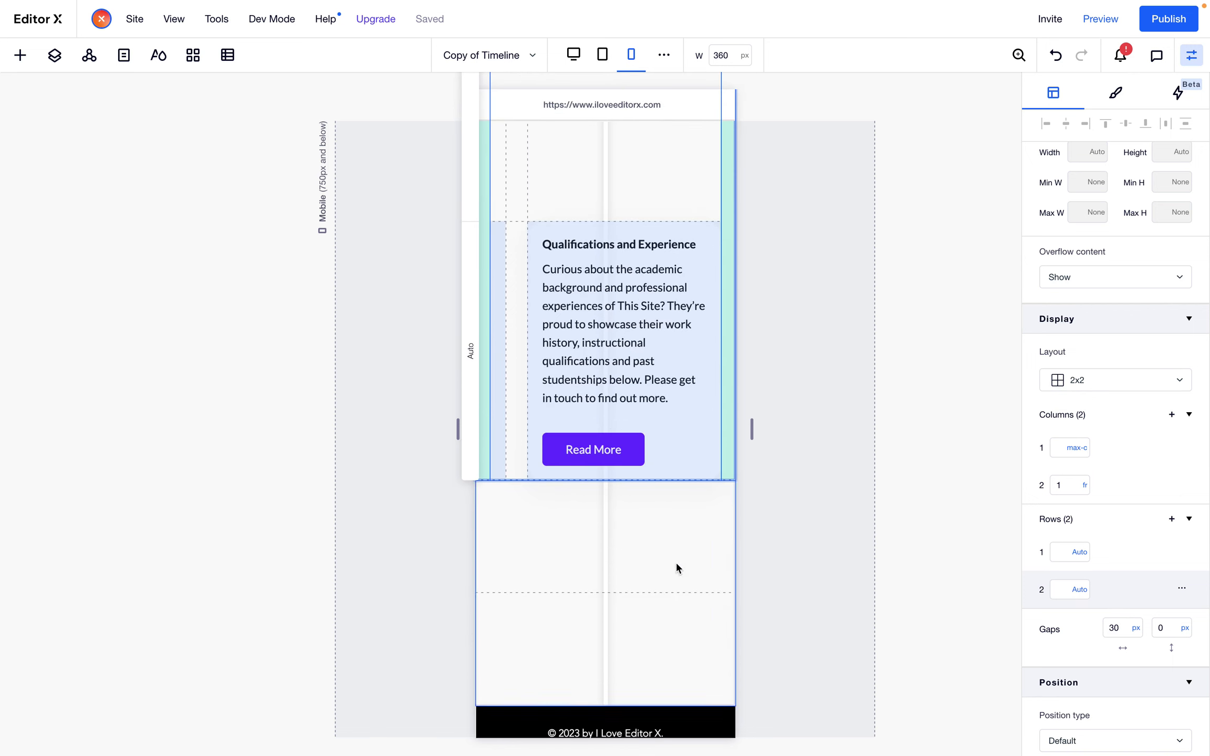
pyautogui.click(636, 566)
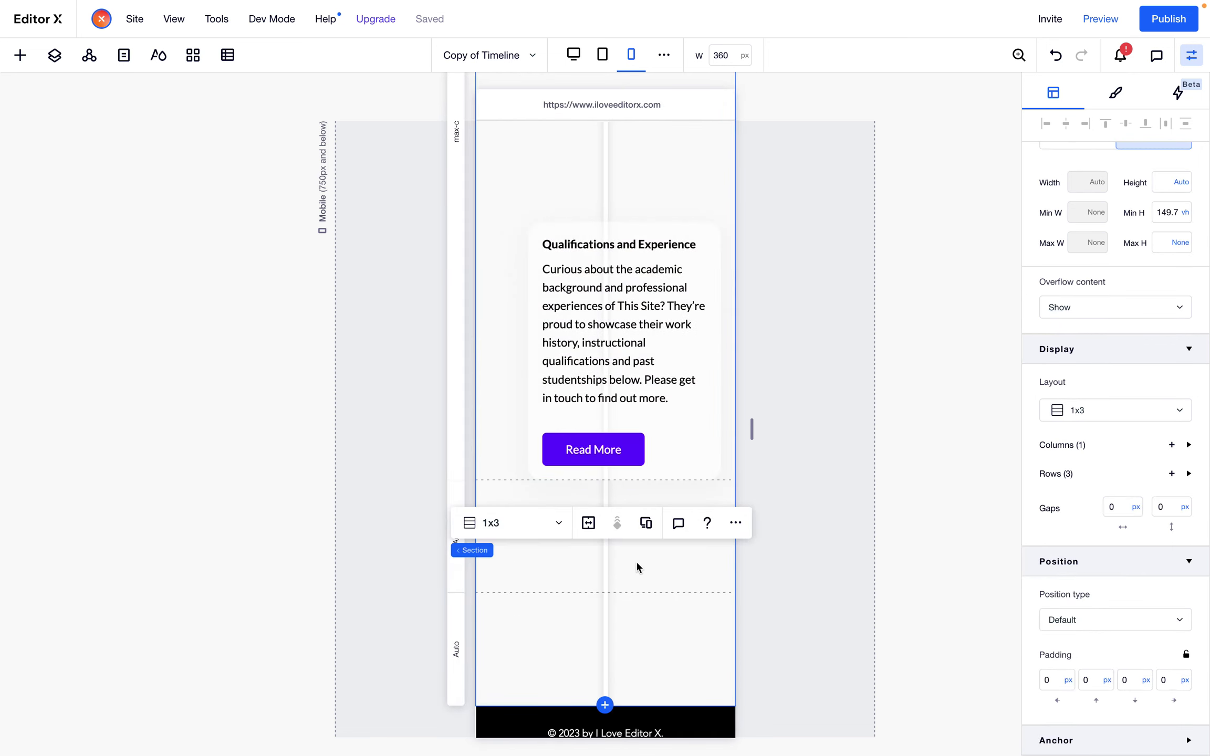
pyautogui.scroll(5, 637, 566)
pyautogui.scroll(1, 637, 565)
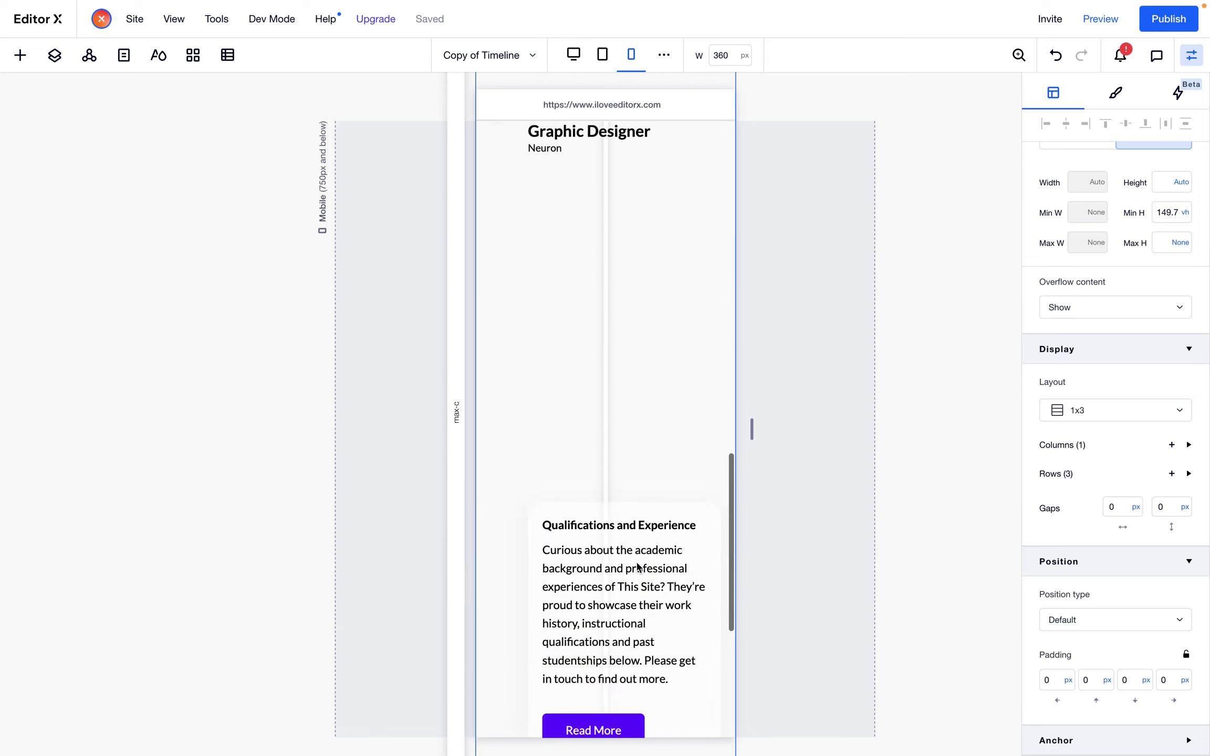
pyautogui.click(606, 357)
pyautogui.scroll(4, 607, 357)
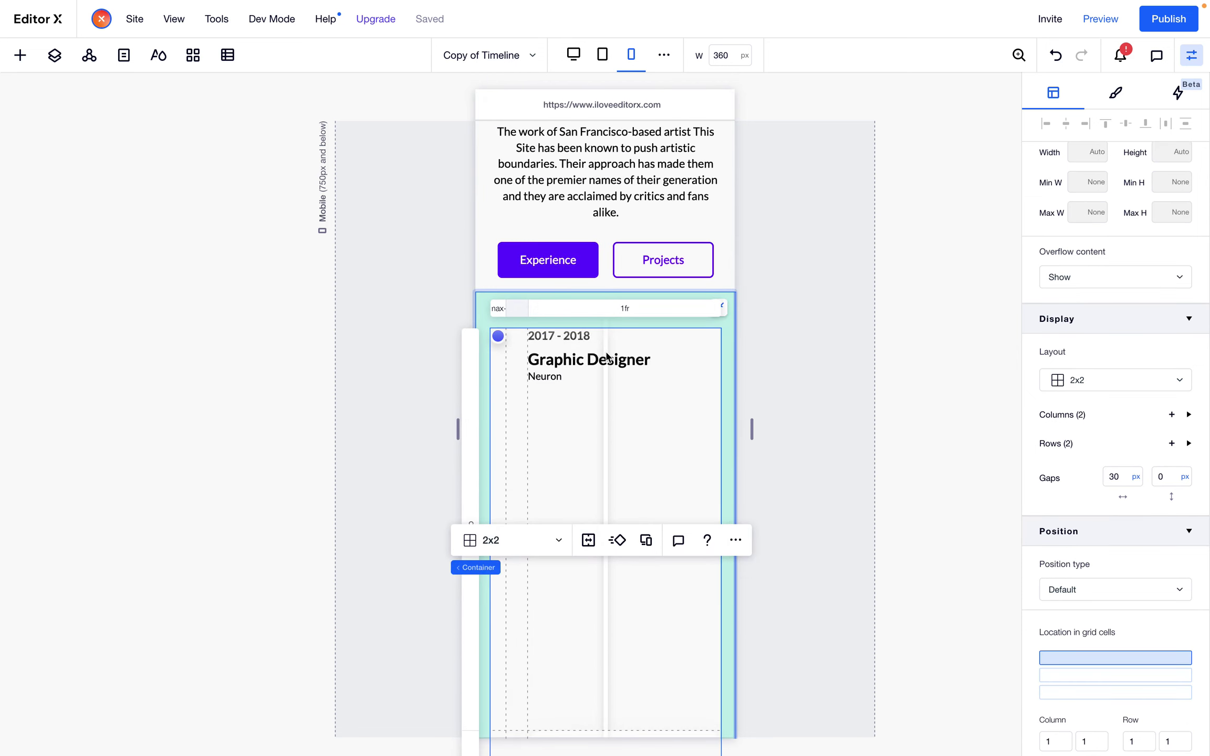
pyautogui.scroll(-3, 606, 357)
pyautogui.scroll(2, 605, 315)
# Remove the bottom docking from the sticky stack holding the period title
pyautogui.click(604, 293)
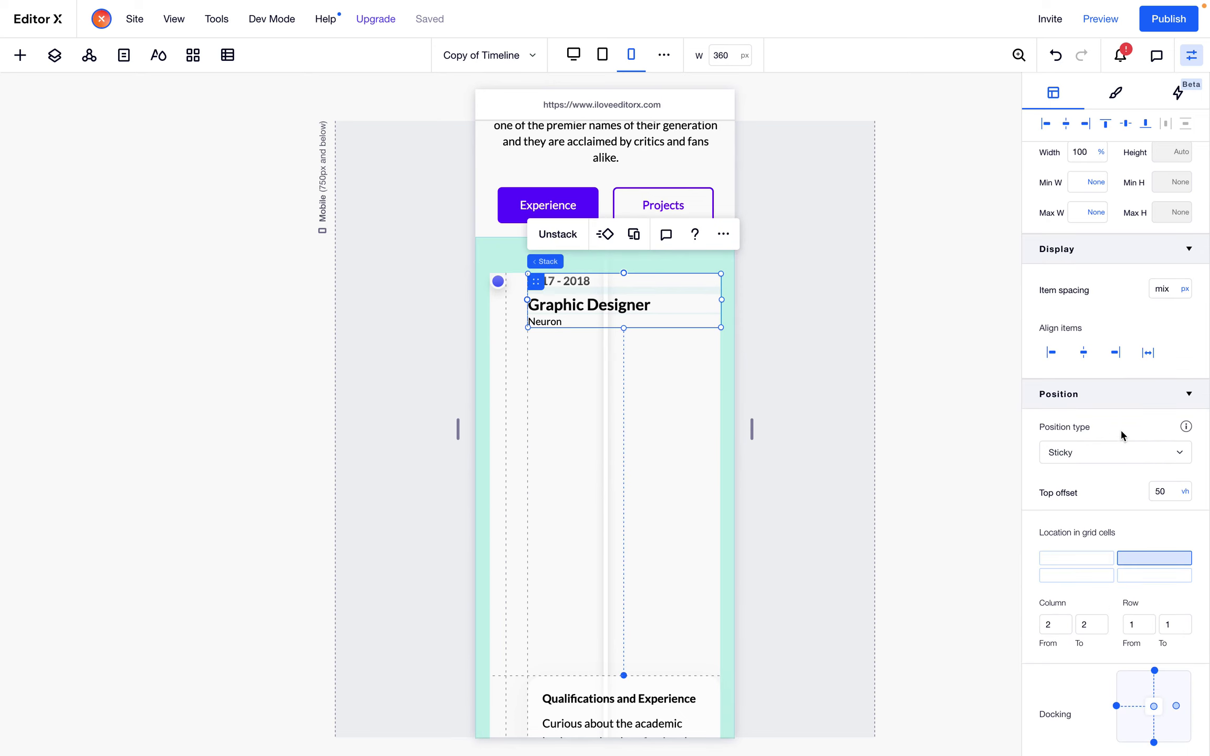
pyautogui.scroll(-4, 1123, 430)
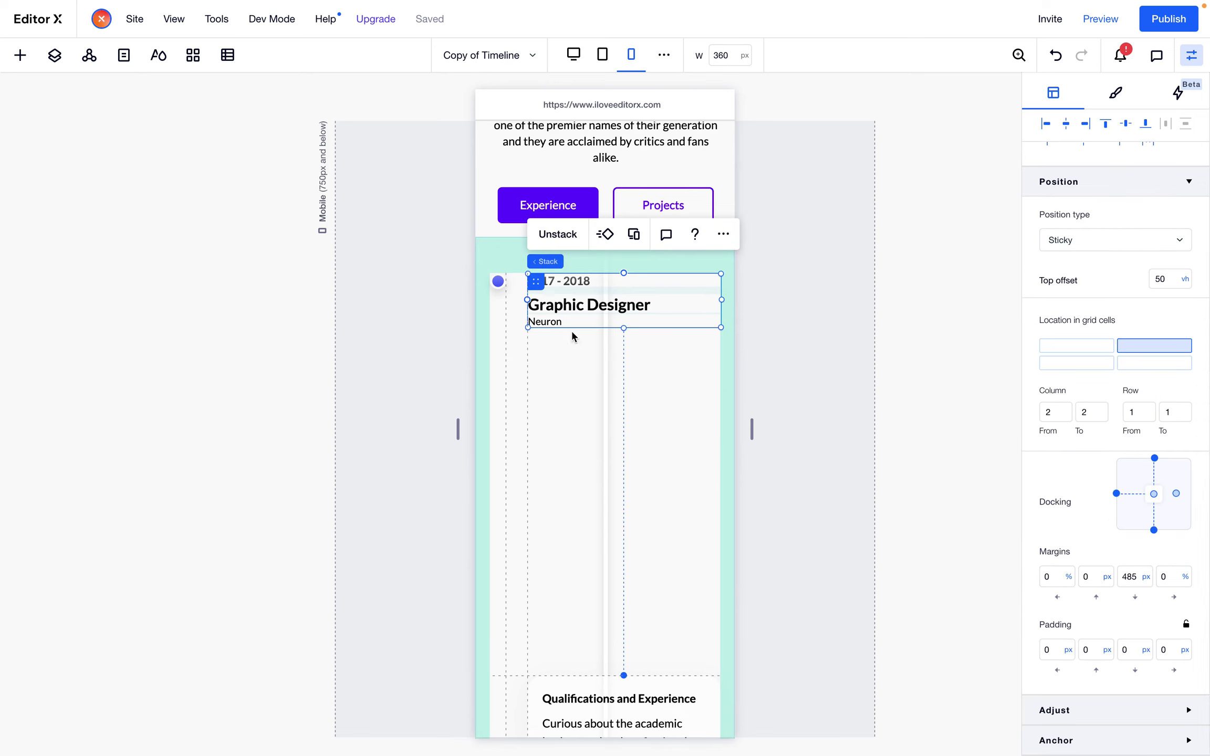
pyautogui.scroll(5, 1097, 478)
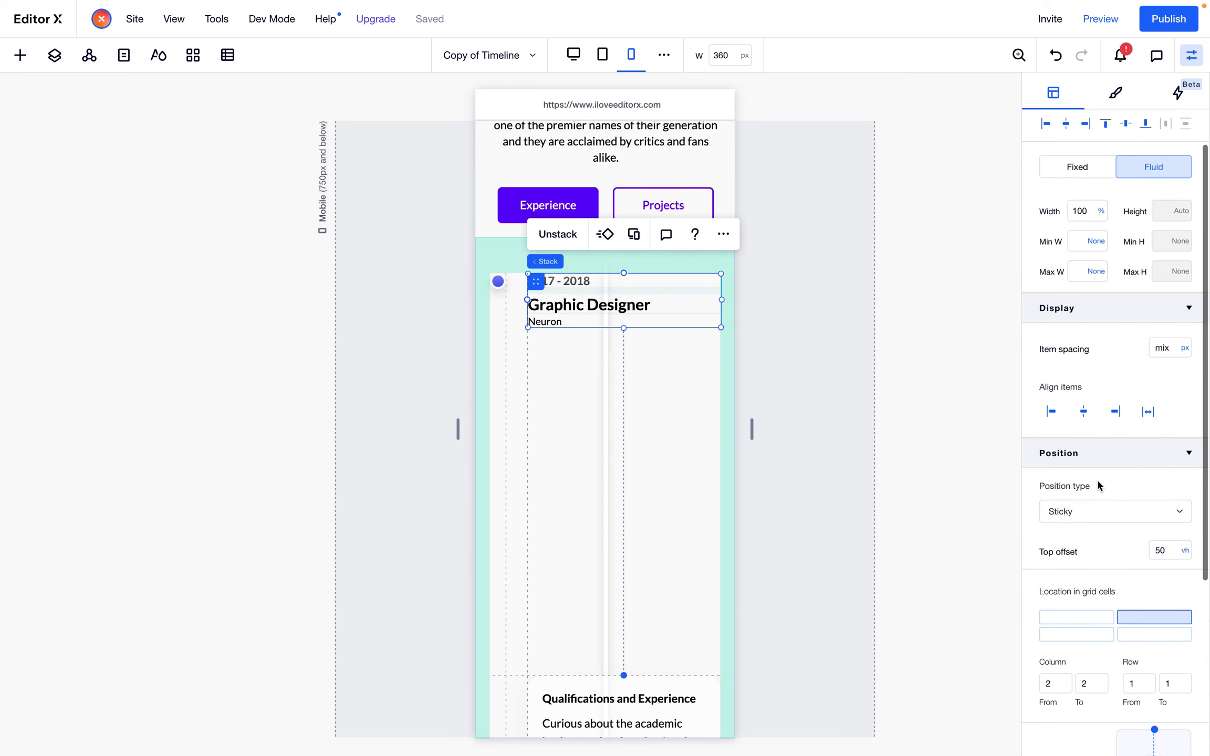
pyautogui.scroll(-5, 1097, 479)
pyautogui.click(1154, 529)
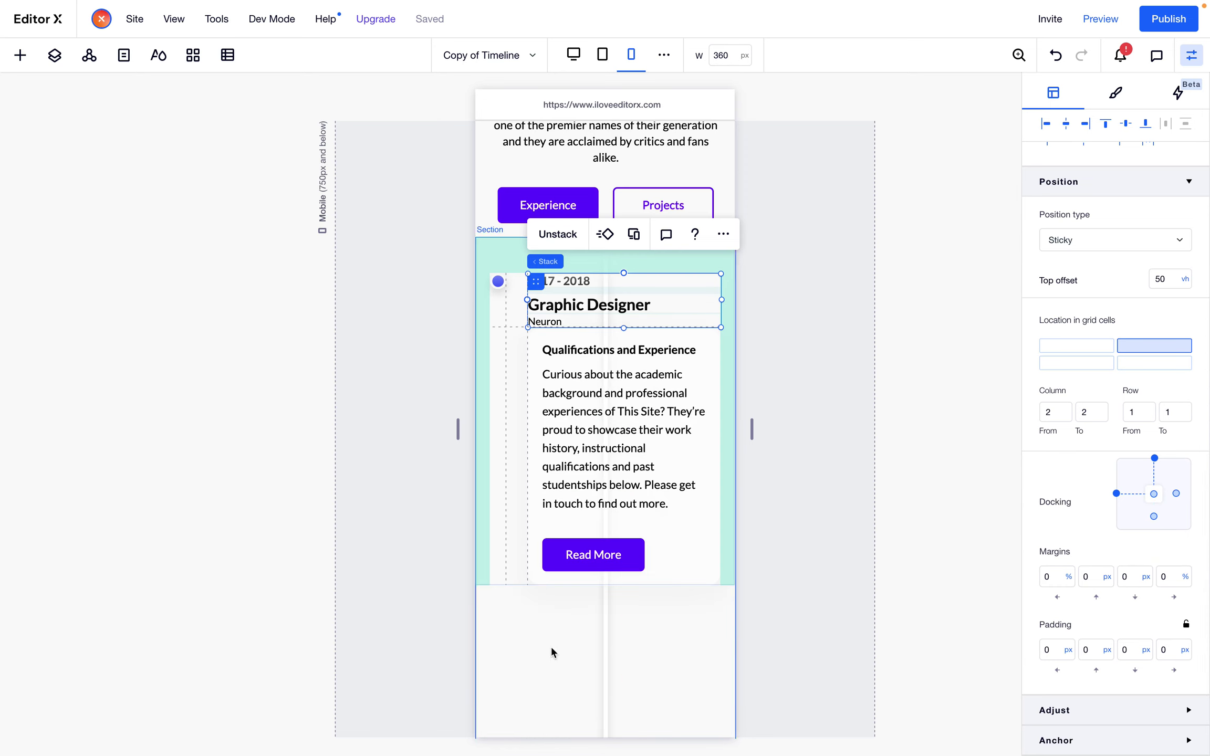
# Try a 30 px vertical gap between the timeline container's rows and settle on 20 px
pyautogui.click(513, 546)
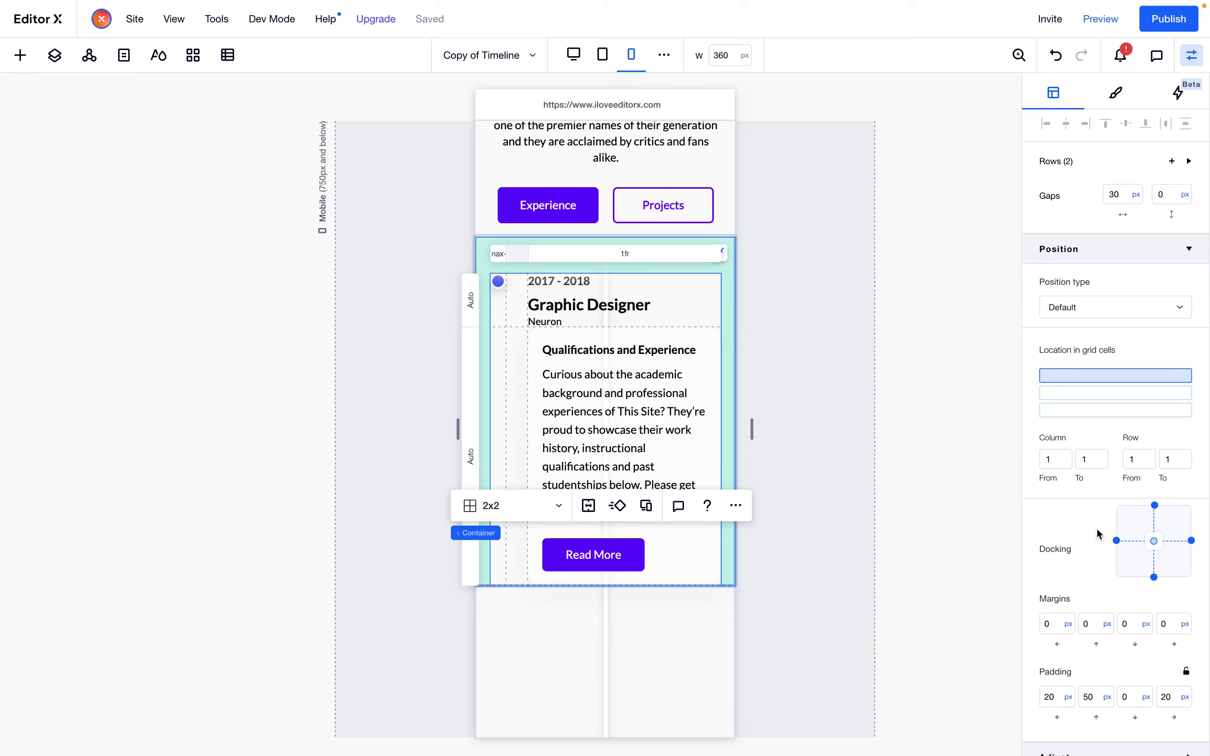
pyautogui.scroll(4, 1109, 582)
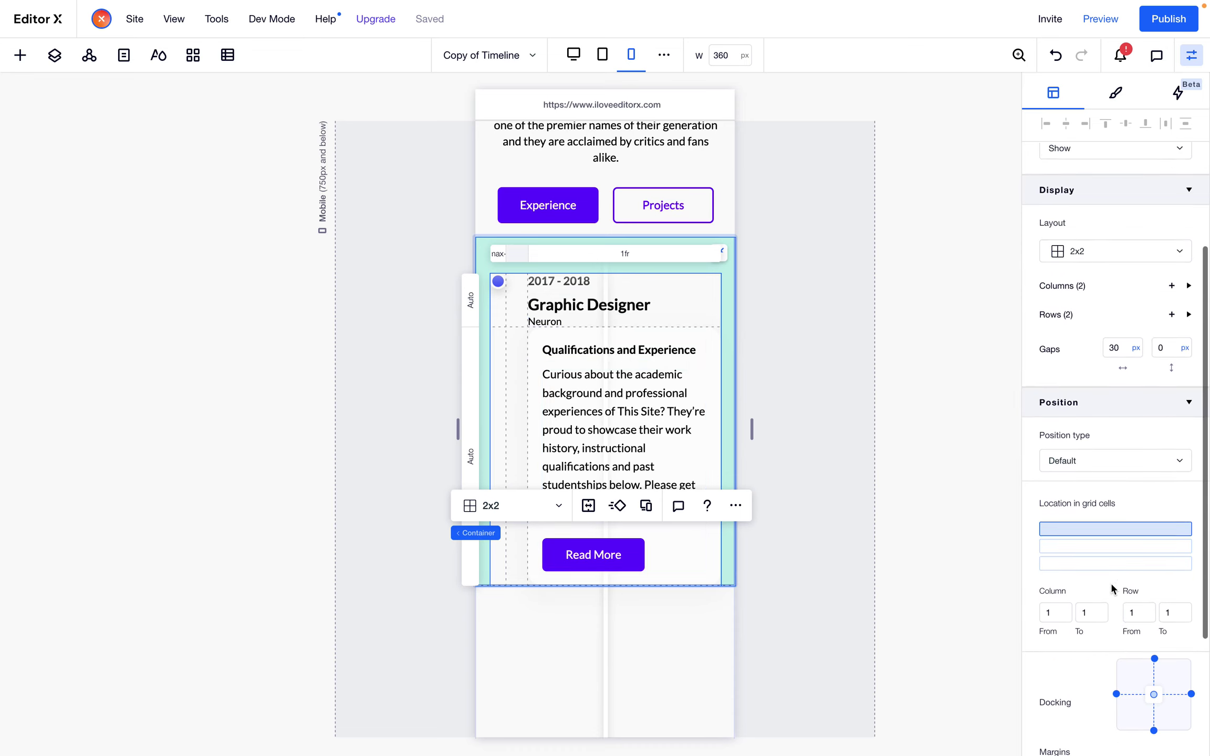
pyautogui.click(1174, 360)
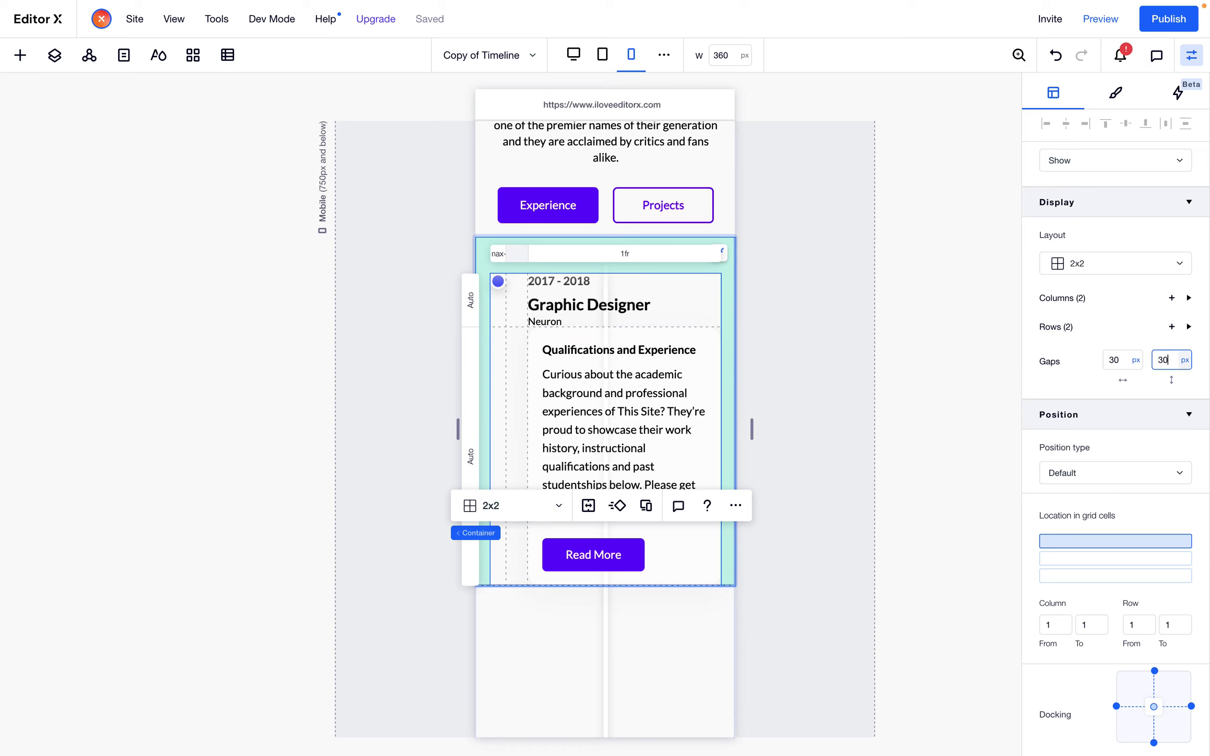
pyautogui.write('30')
pyautogui.press('Return')
pyautogui.click(1169, 357)
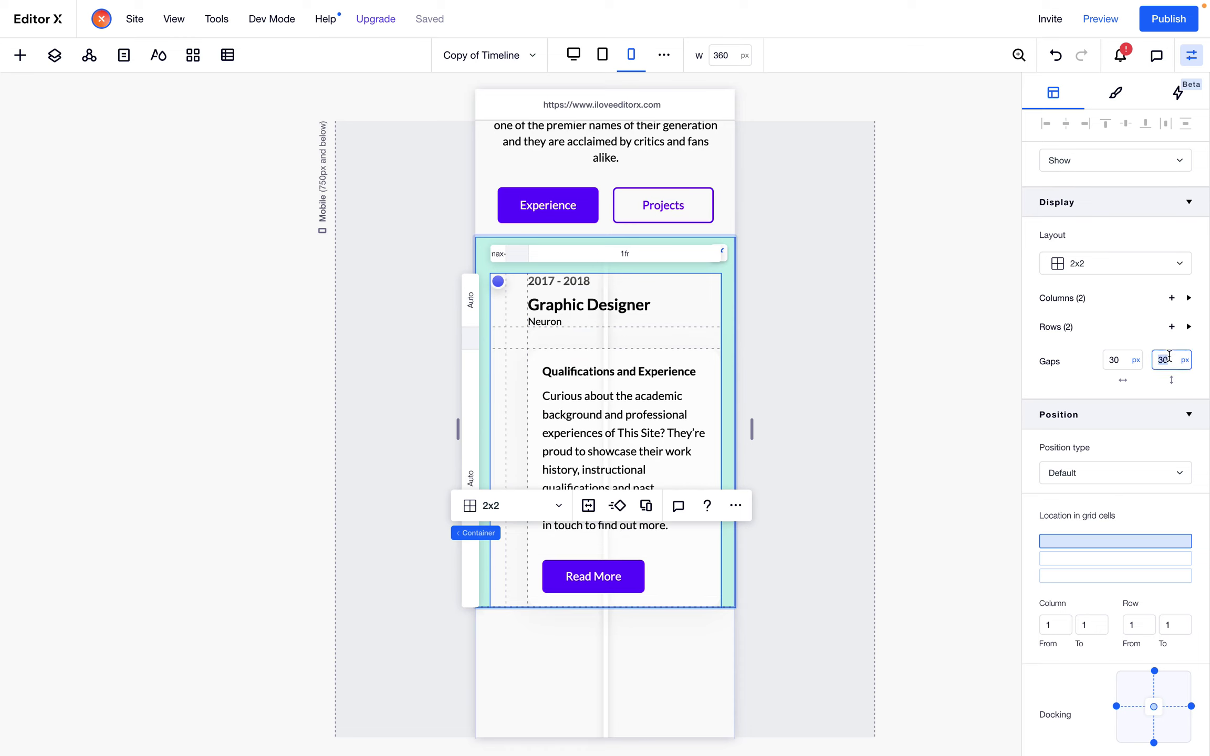
pyautogui.write('20')
pyautogui.press('Return')
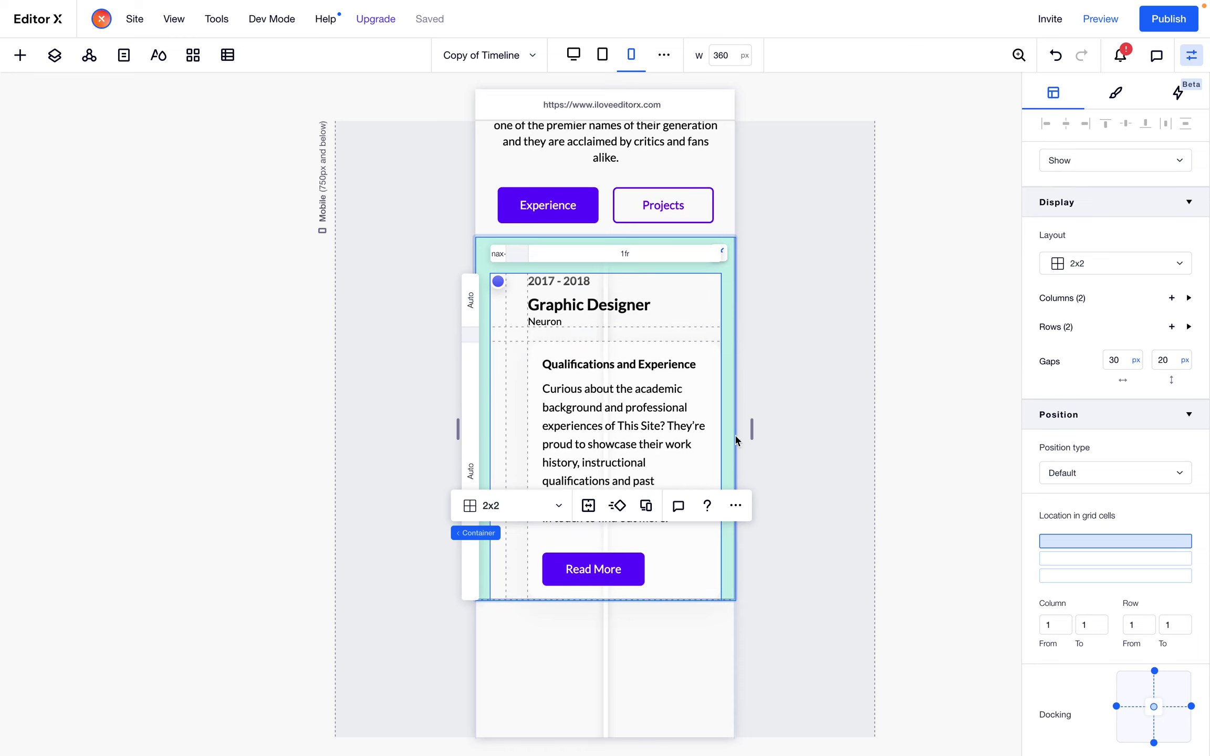
pyautogui.click(900, 512)
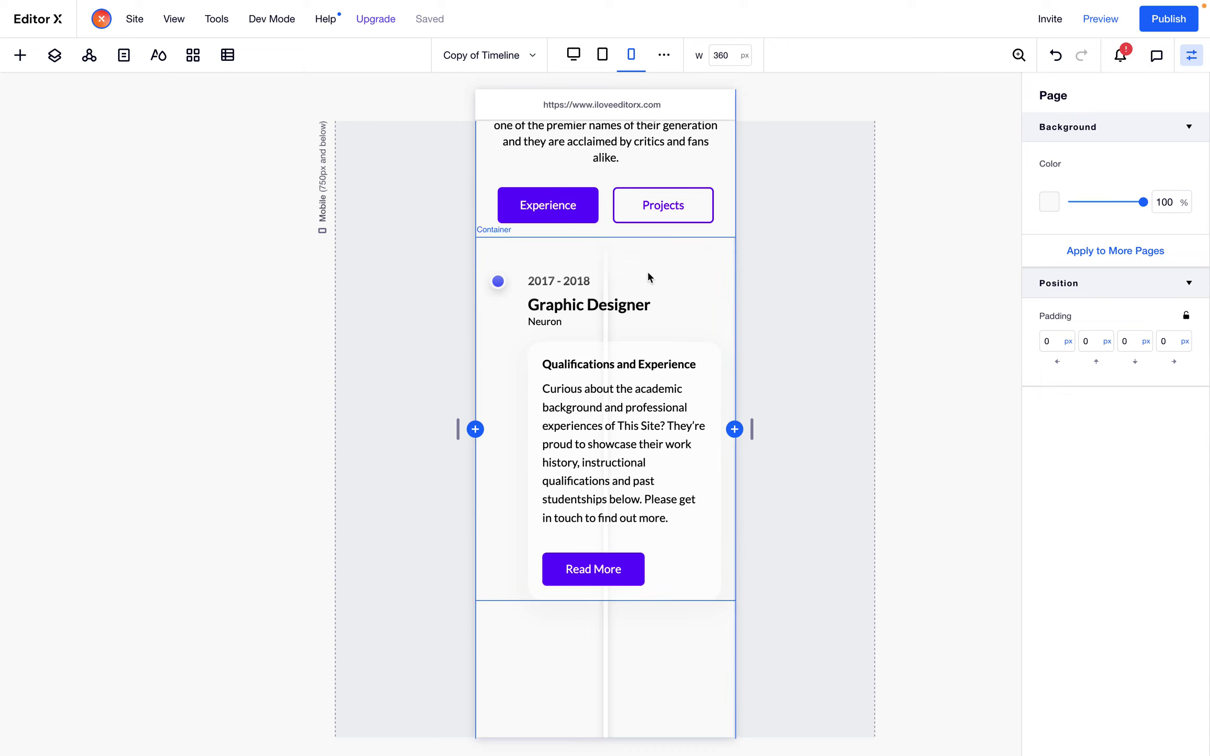
# Align the vertical timeline track container to the left edge of the section
pyautogui.scroll(-3, 645, 471)
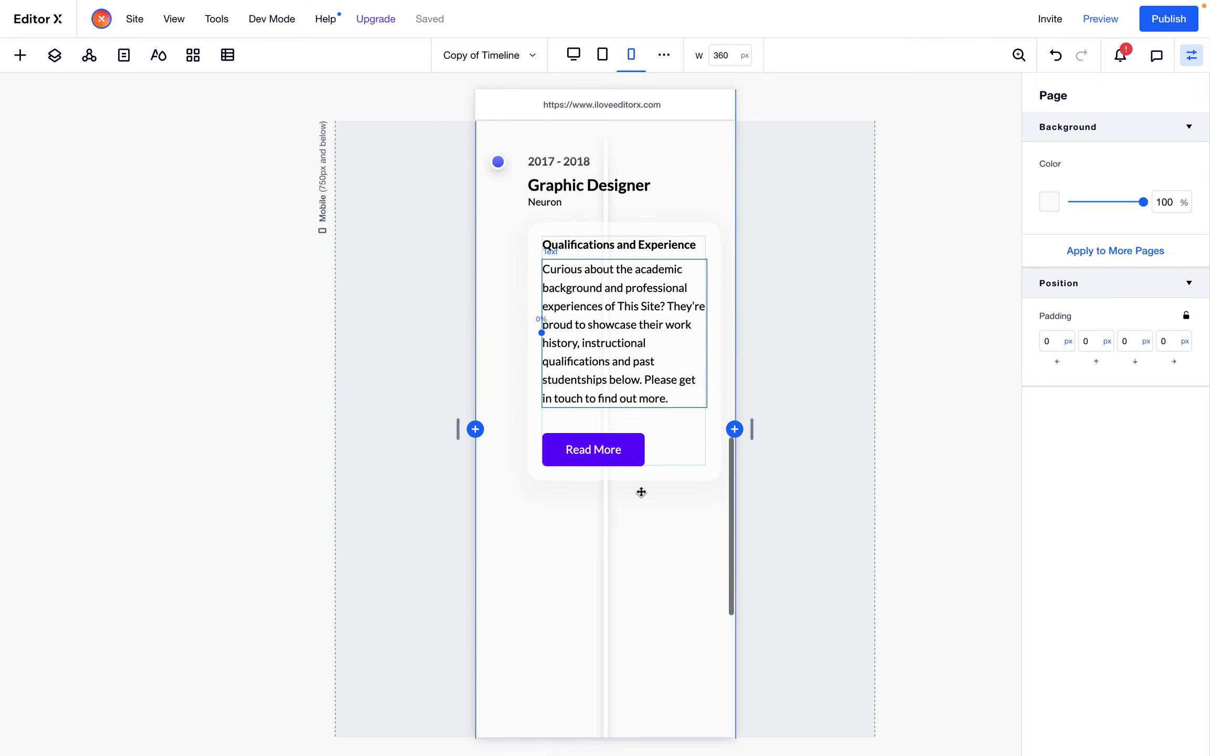
pyautogui.click(606, 615)
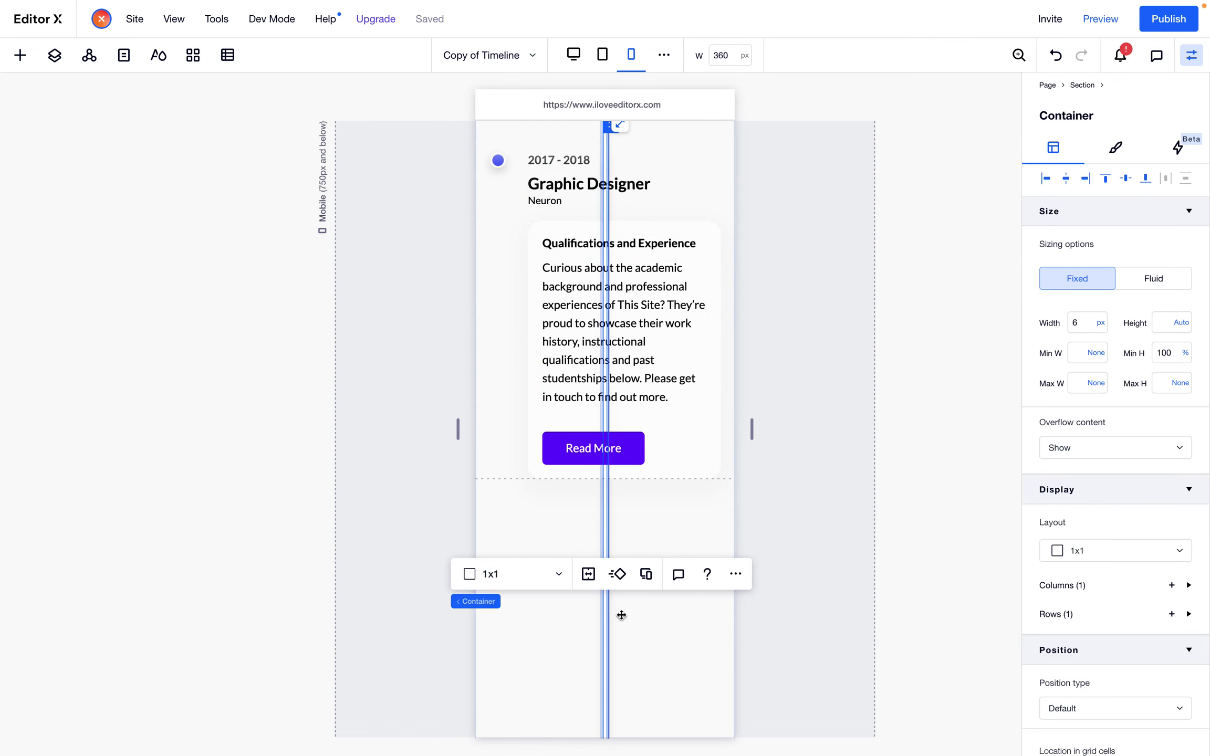
pyautogui.scroll(-4, 1098, 415)
pyautogui.scroll(4, 1098, 415)
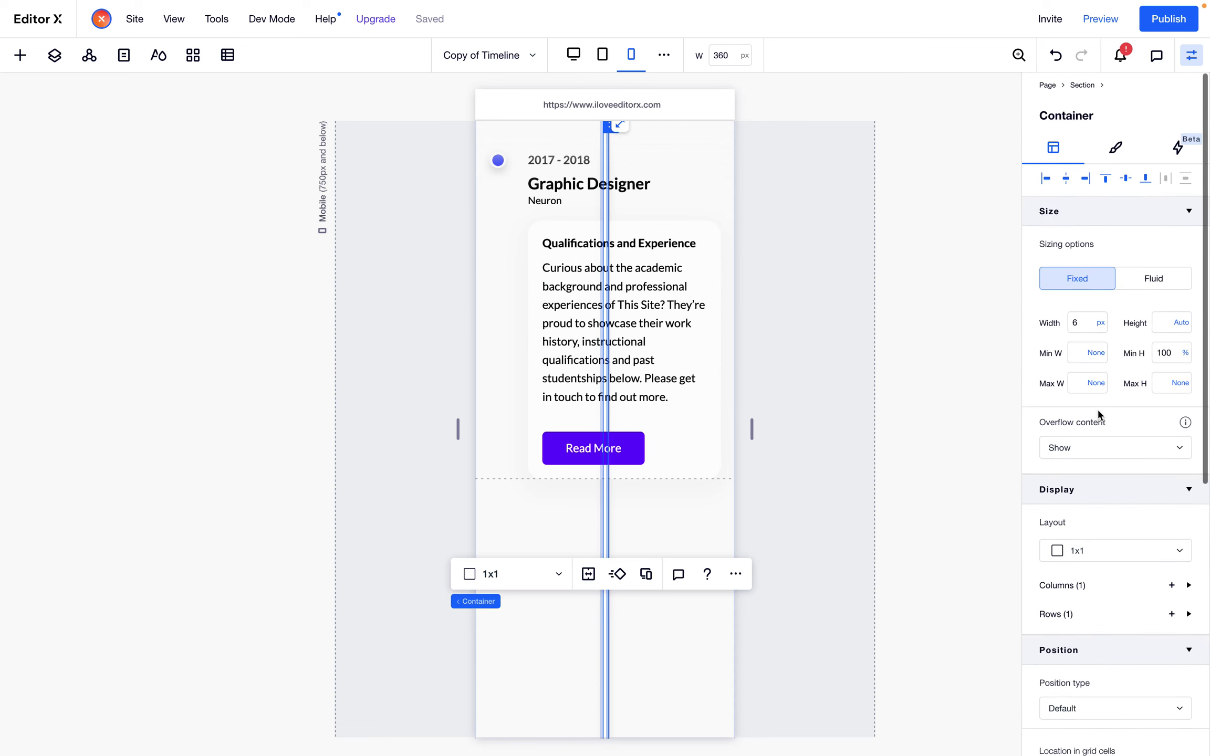
pyautogui.click(1045, 180)
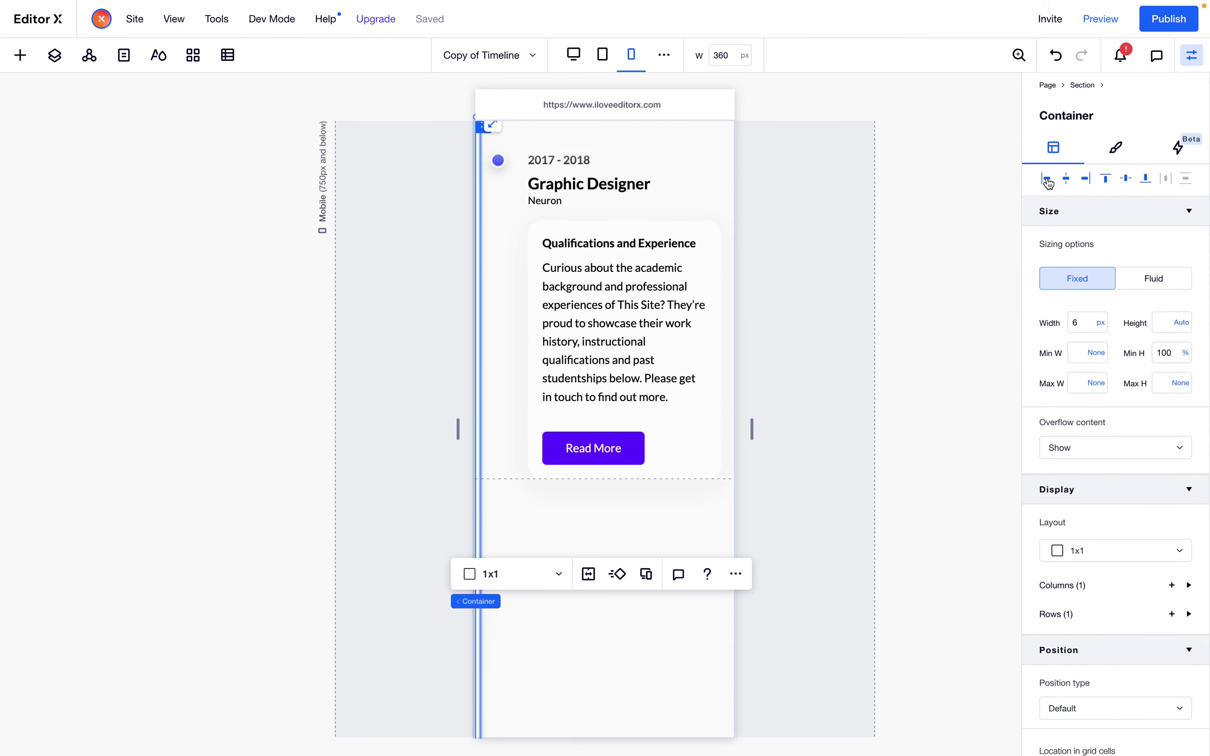
# Set the timeline track's left margin to 20 px
pyautogui.scroll(3, 627, 285)
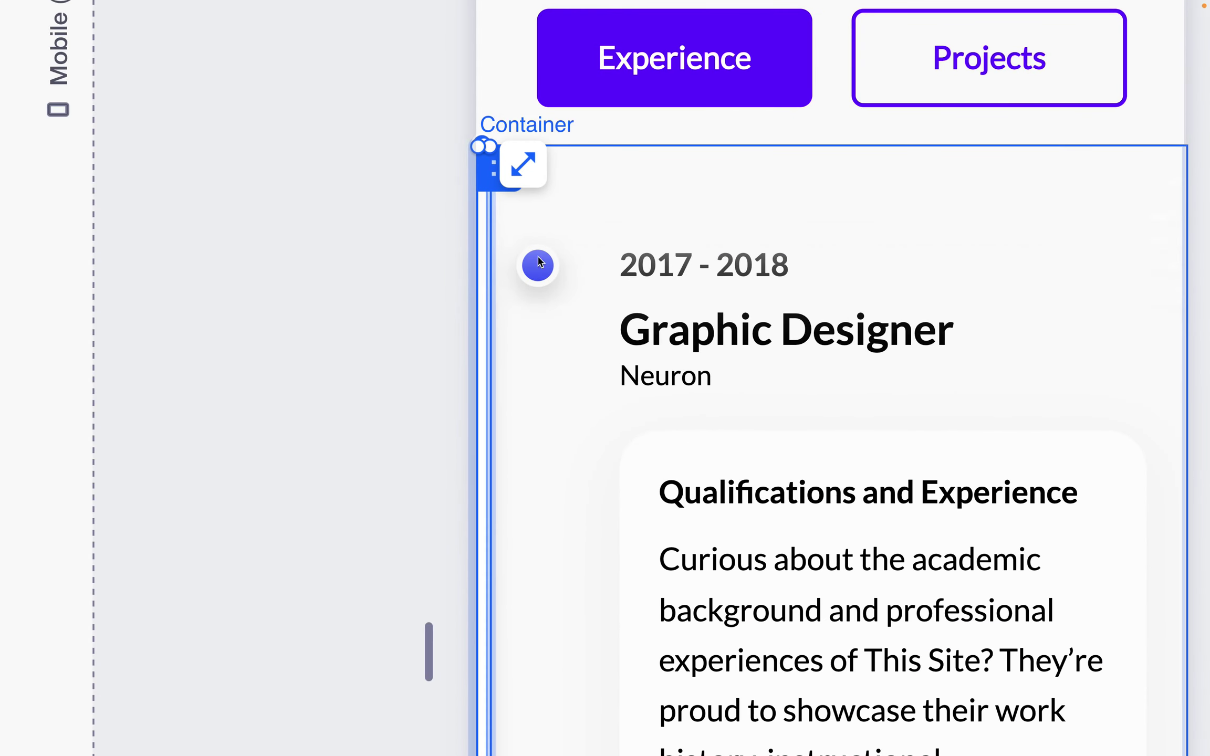
pyautogui.scroll(-4, 469, 285)
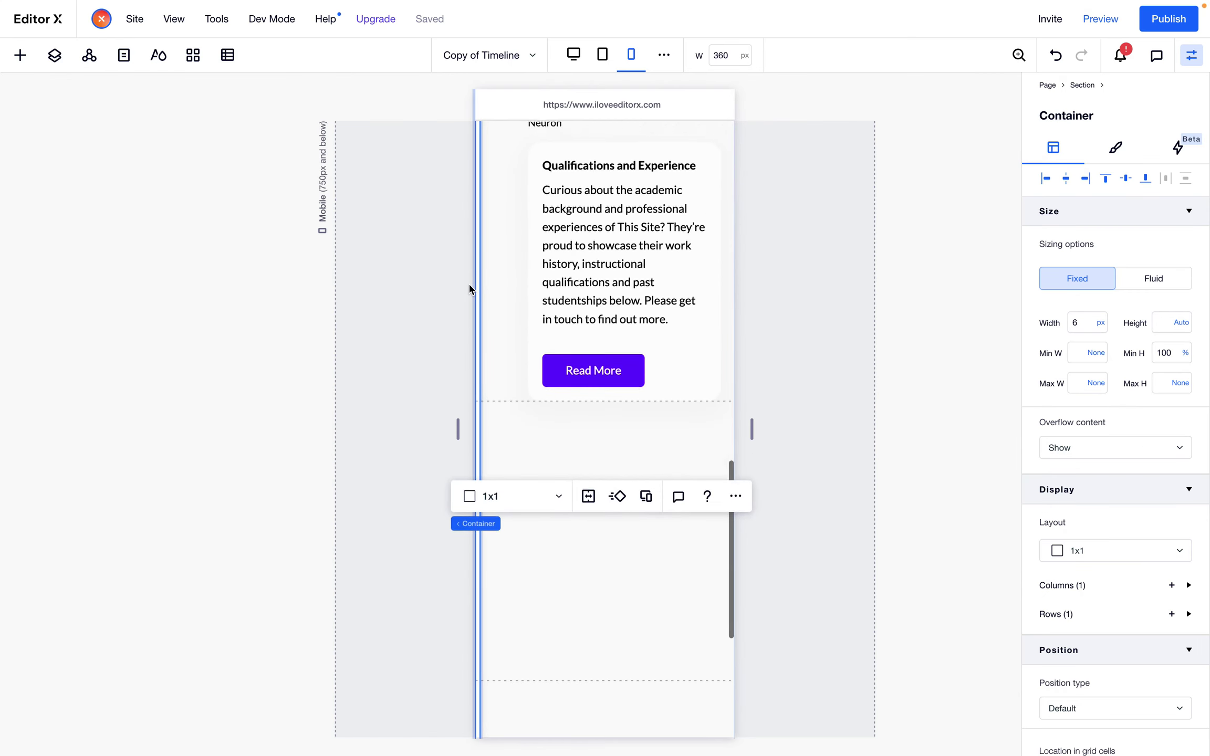
pyautogui.scroll(6, 468, 285)
pyautogui.scroll(-3, 469, 284)
pyautogui.scroll(-5, 1116, 395)
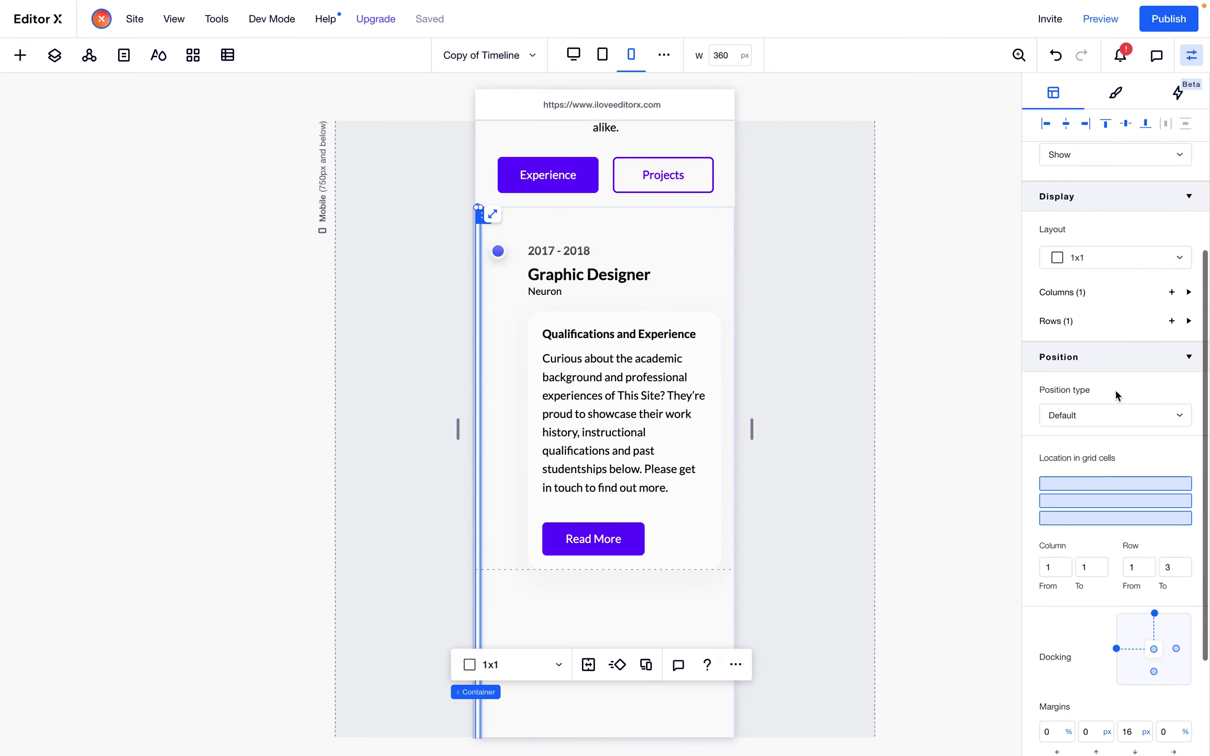
pyautogui.scroll(-3, 1115, 395)
pyautogui.click(1062, 582)
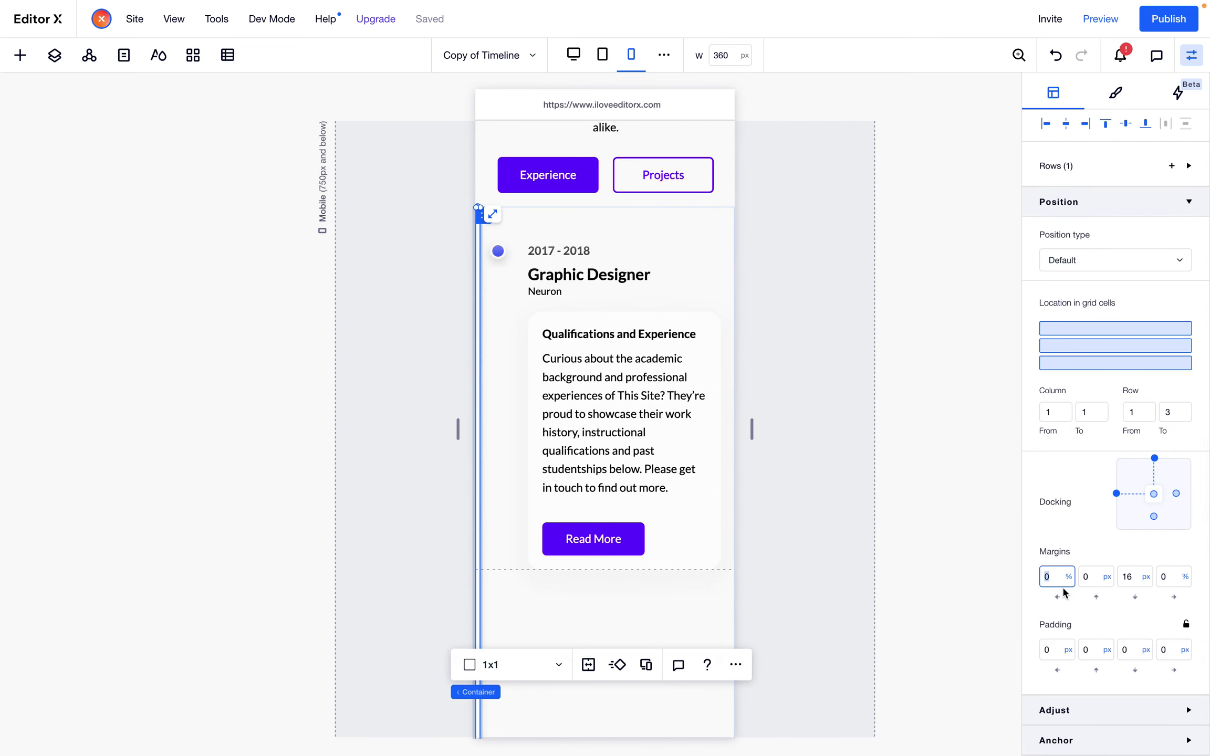
pyautogui.write('20px')
pyautogui.press('Return')
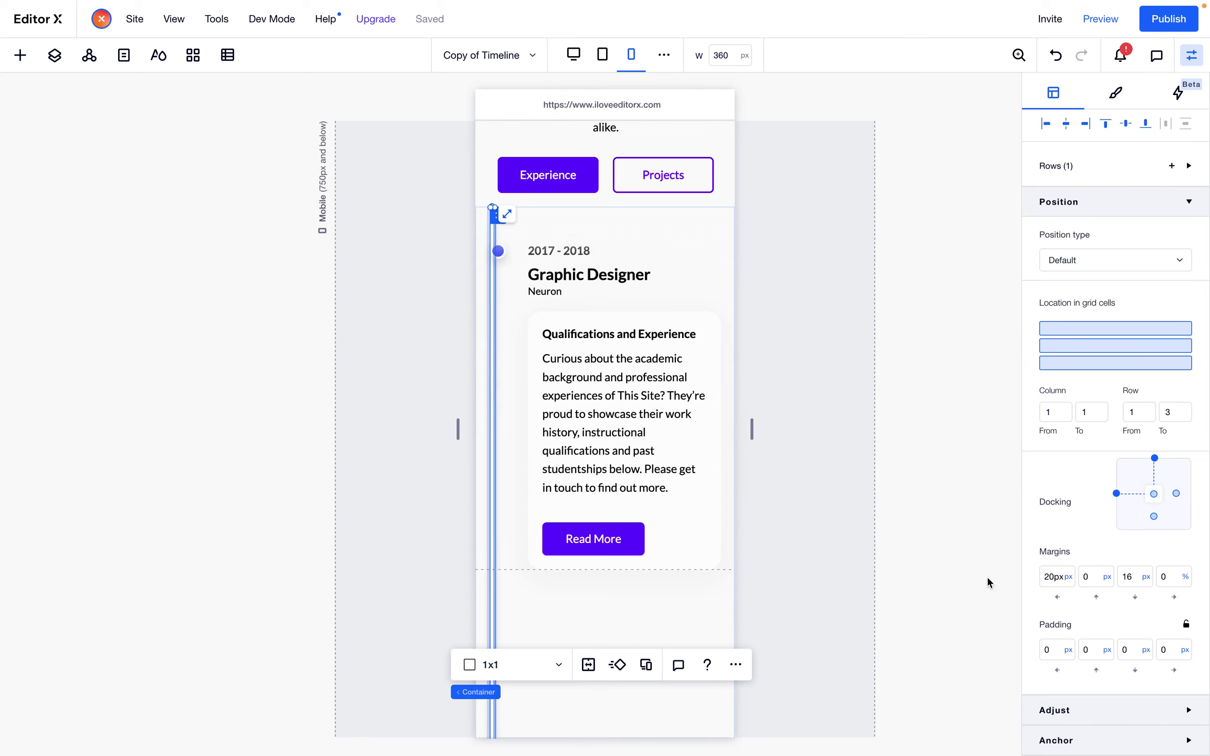
pyautogui.click(875, 446)
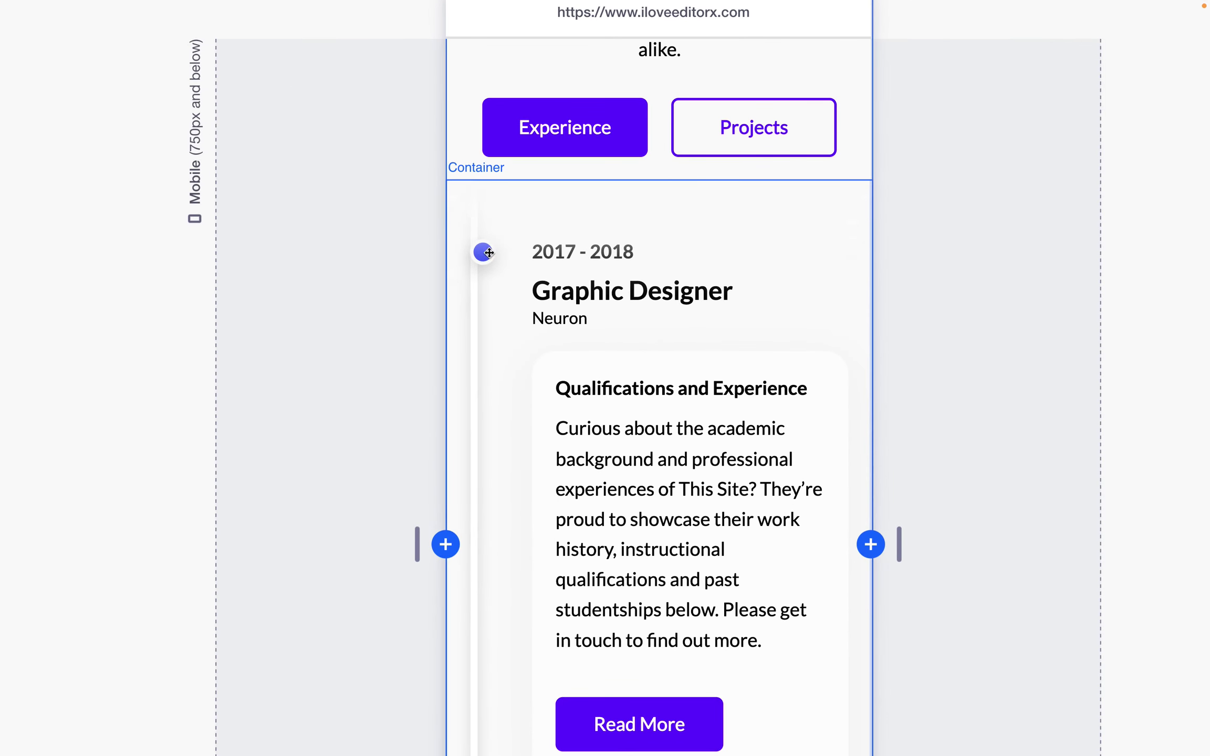
# Set the timeline point's left margin to -6 px and fine-tune it to center the point on the track
pyautogui.click(483, 253)
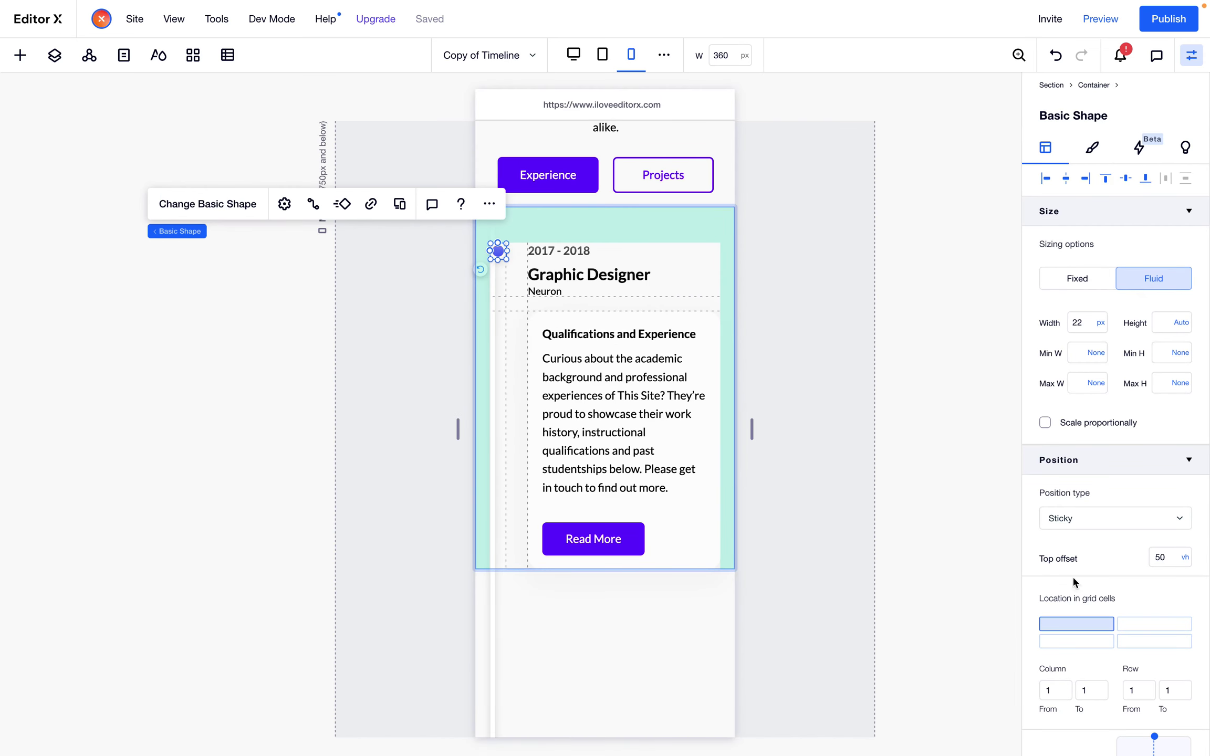
pyautogui.scroll(-2, 1081, 584)
pyautogui.scroll(-2, 1081, 584)
pyautogui.click(1059, 695)
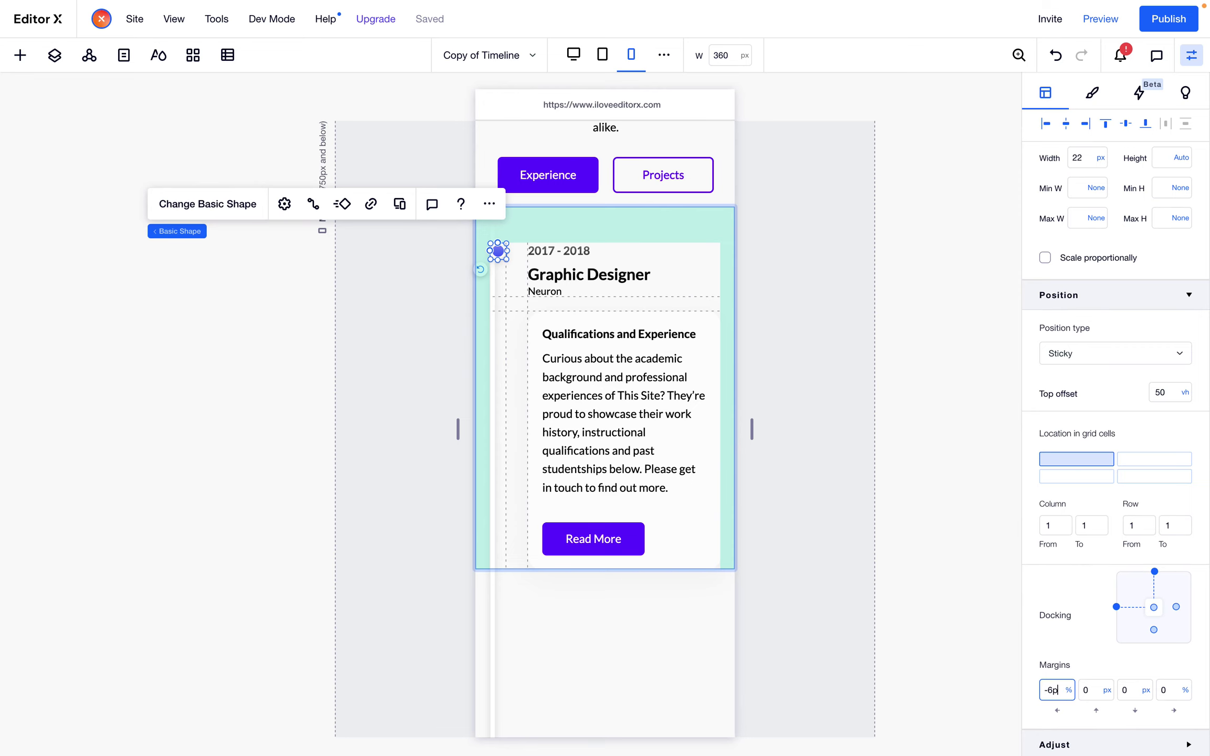
pyautogui.write('-6px')
pyautogui.press('Return')
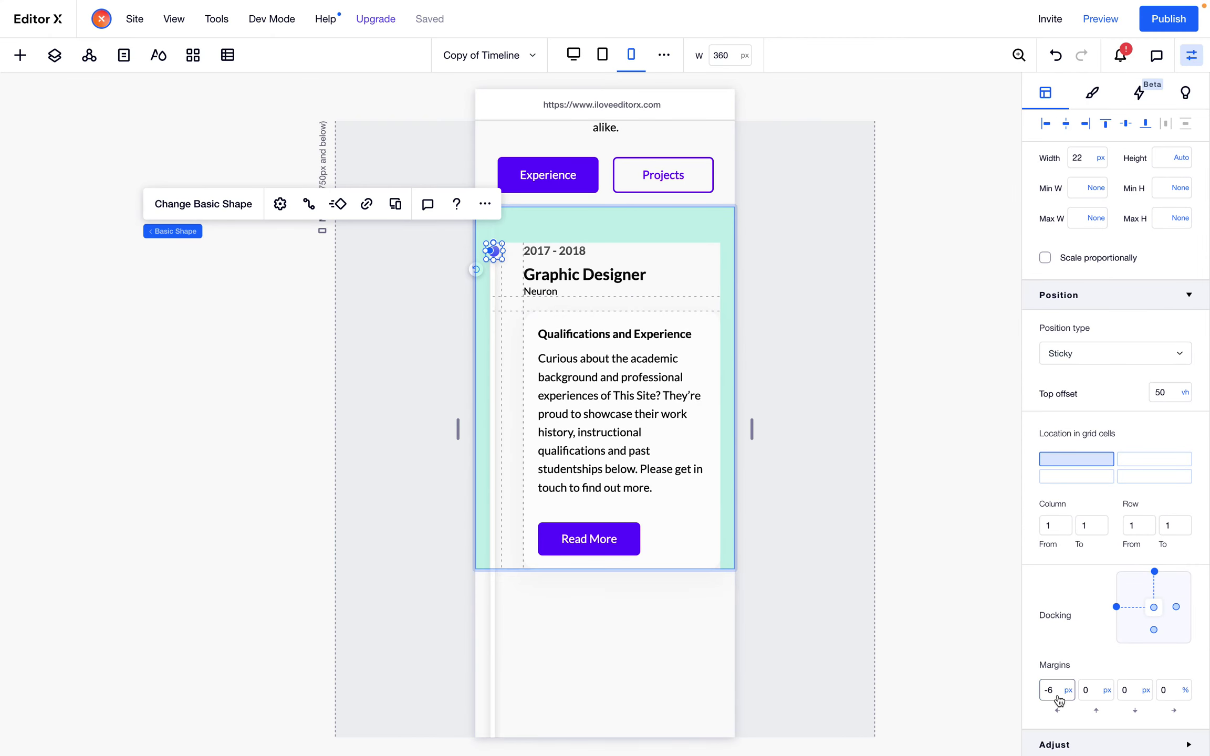
pyautogui.click(1053, 692)
pyautogui.click(798, 322)
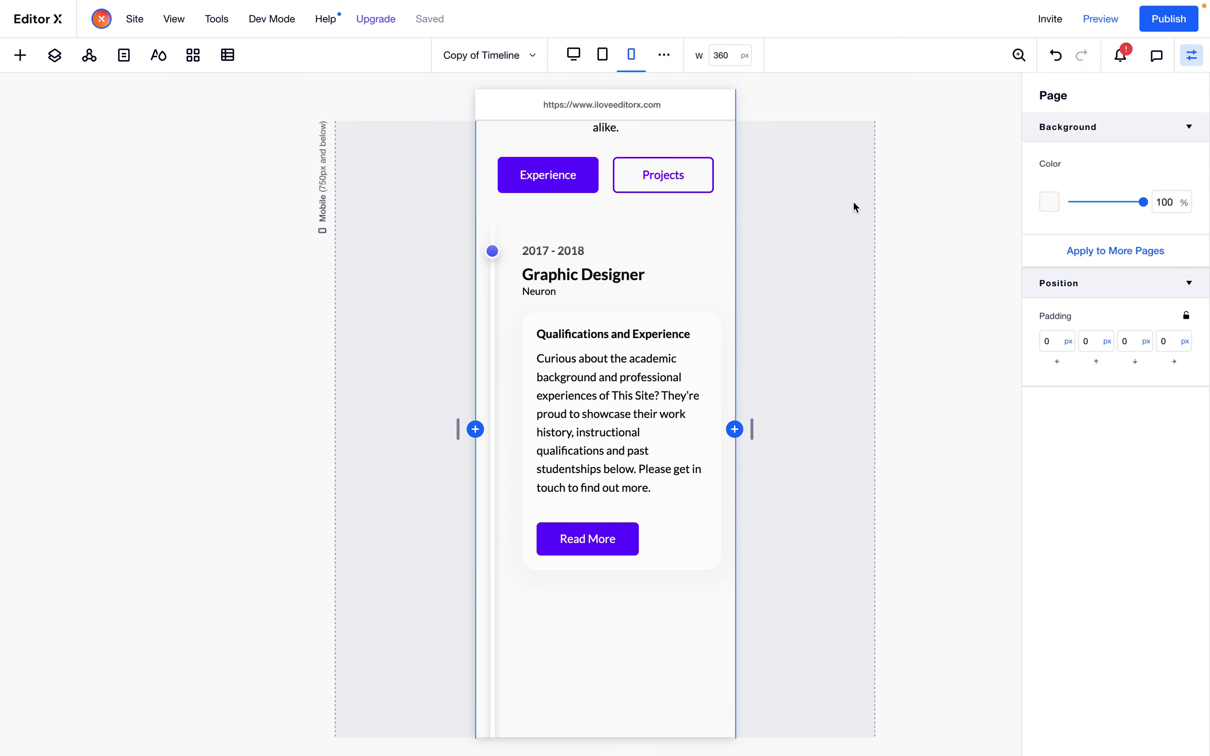
# Preview the mobile page and check how the sticky point, title and card behave while scrolling through the timeline
pyautogui.click(1100, 18)
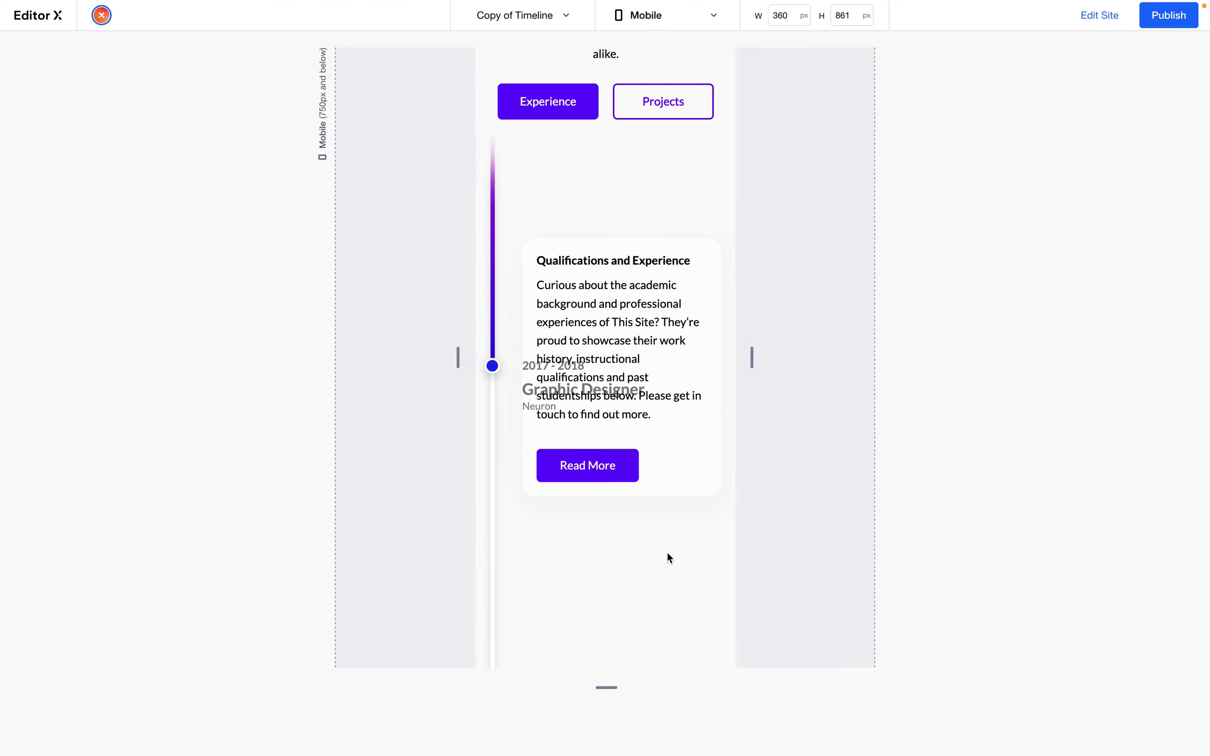
pyautogui.scroll(5, 667, 552)
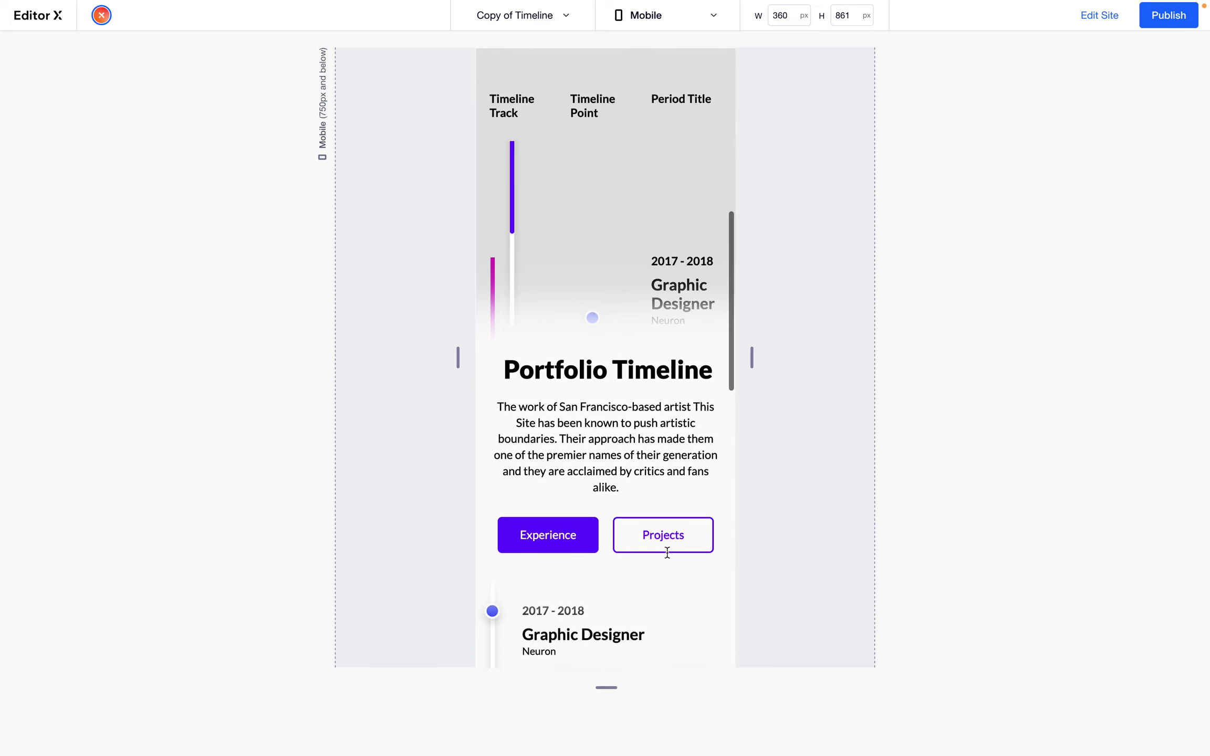
pyautogui.scroll(-5, 667, 558)
pyautogui.scroll(-2, 678, 536)
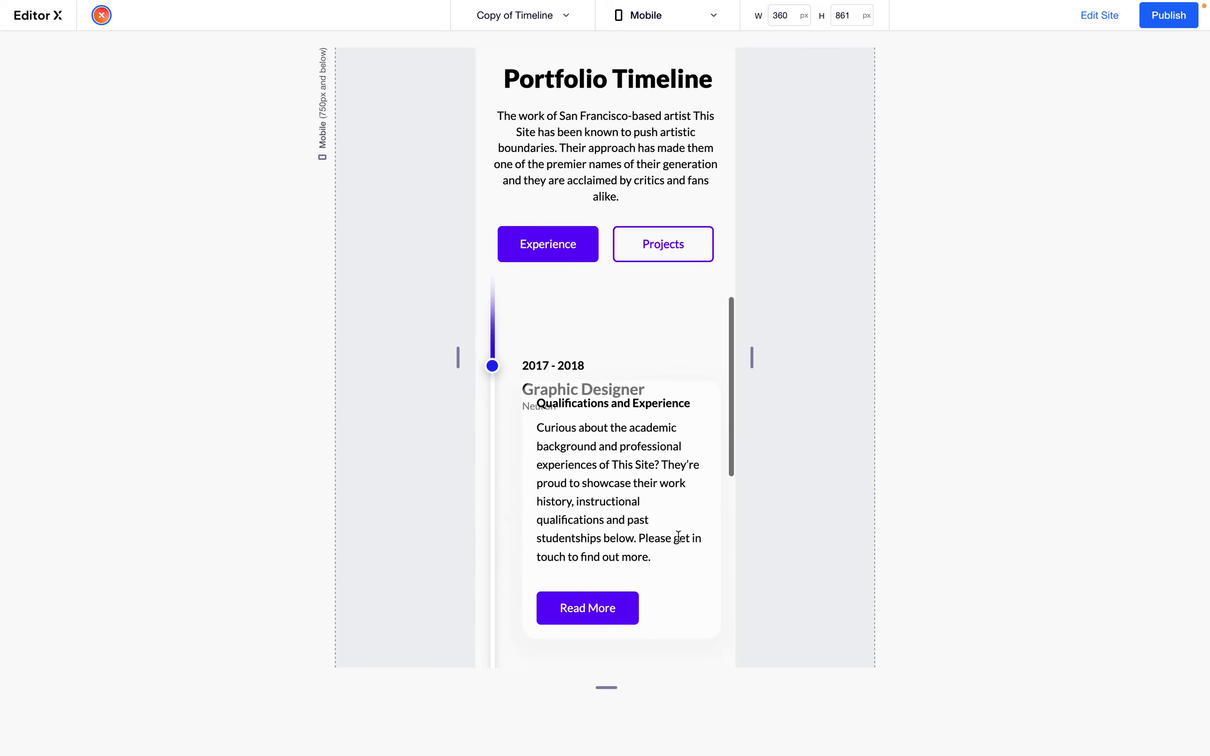
pyautogui.scroll(-2, 677, 536)
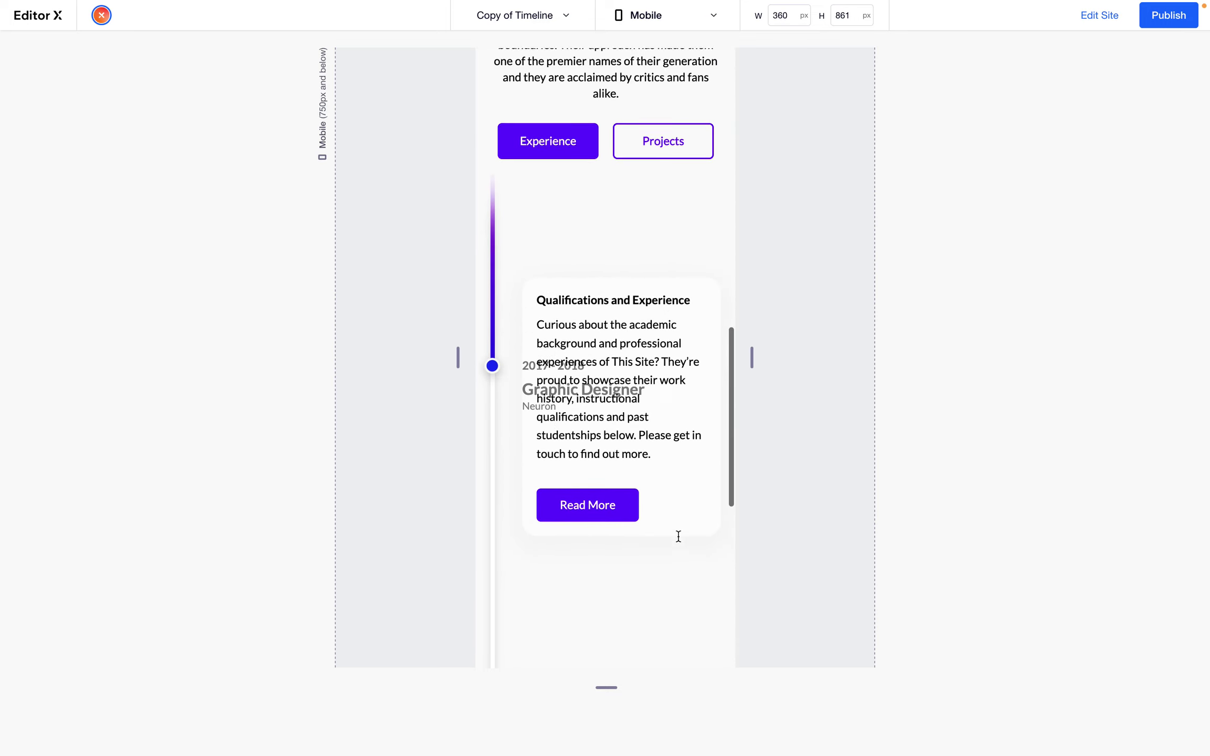
pyautogui.scroll(-2, 677, 535)
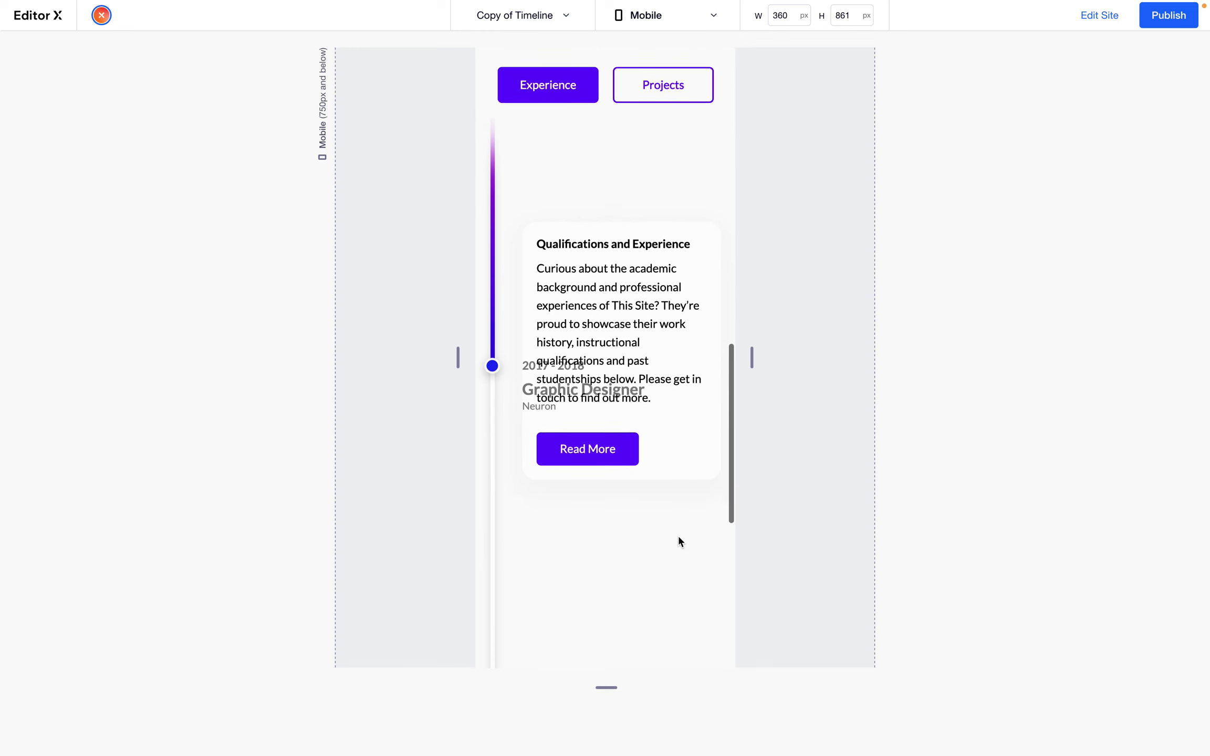
pyautogui.scroll(5, 678, 536)
pyautogui.scroll(1, 678, 537)
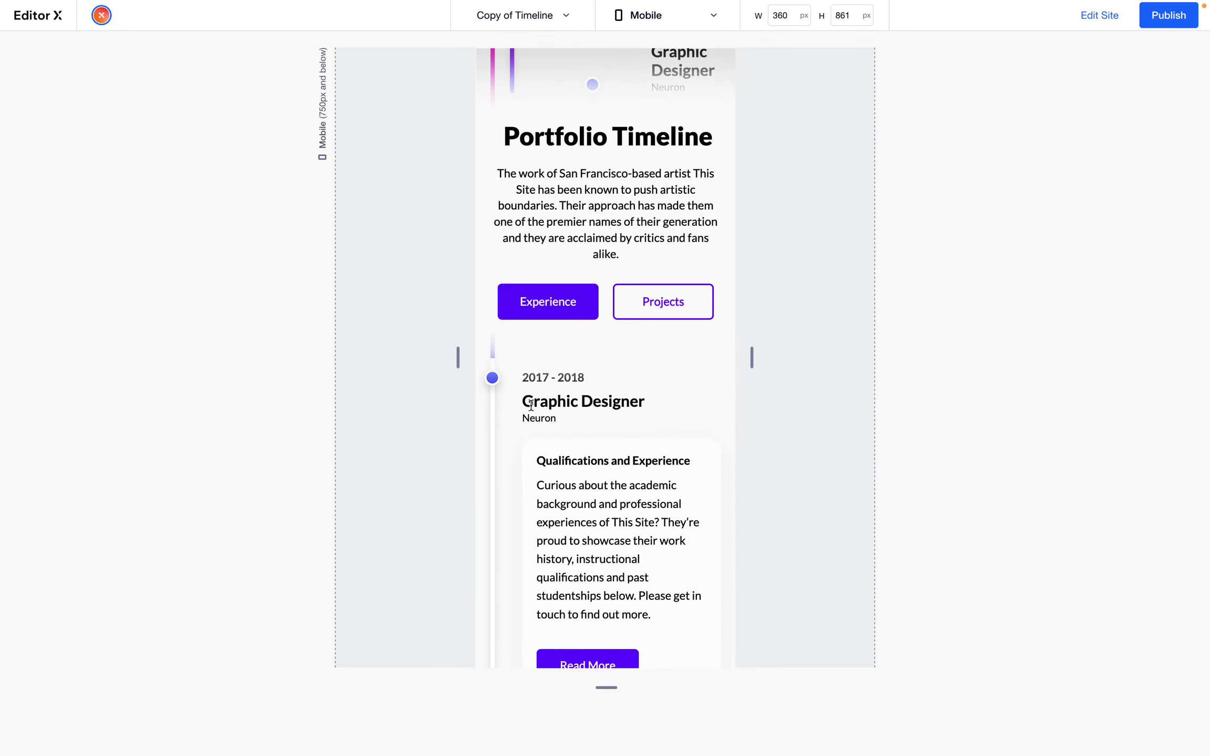
pyautogui.scroll(-4, 556, 388)
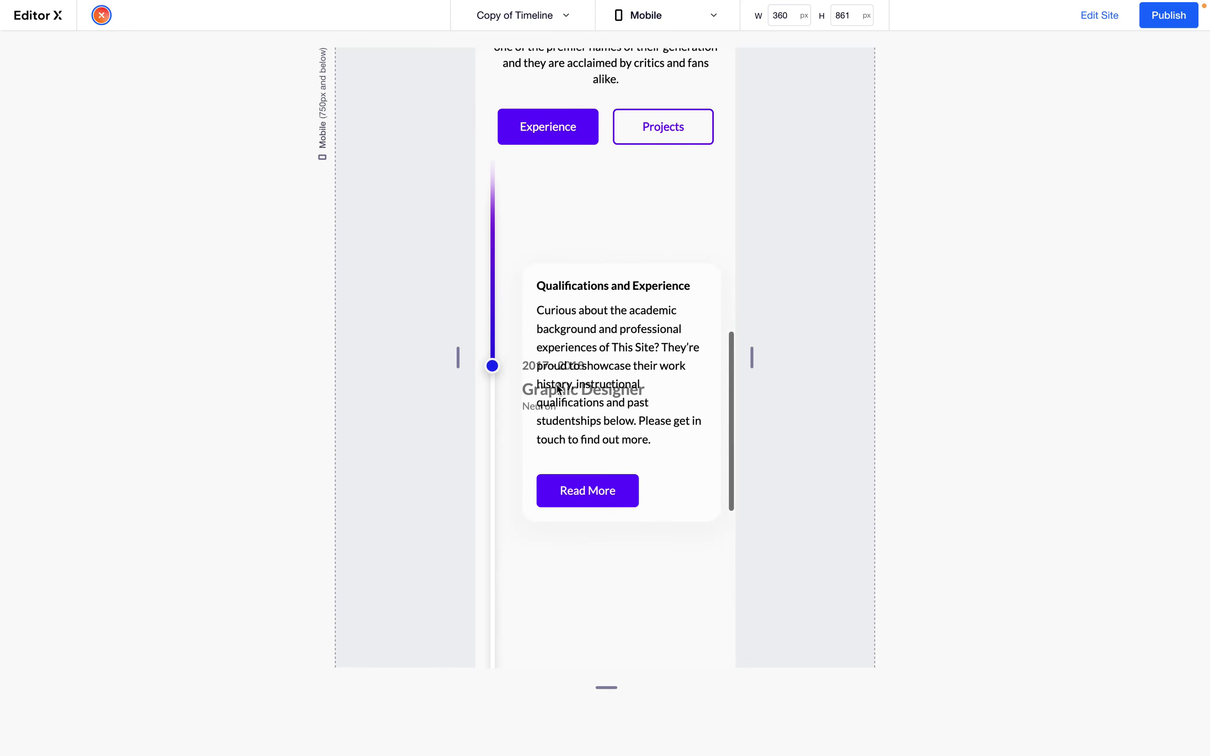
# Set the mobile position type of the time and title stack to Default
pyautogui.scroll(4, 556, 389)
pyautogui.scroll(-2, 557, 388)
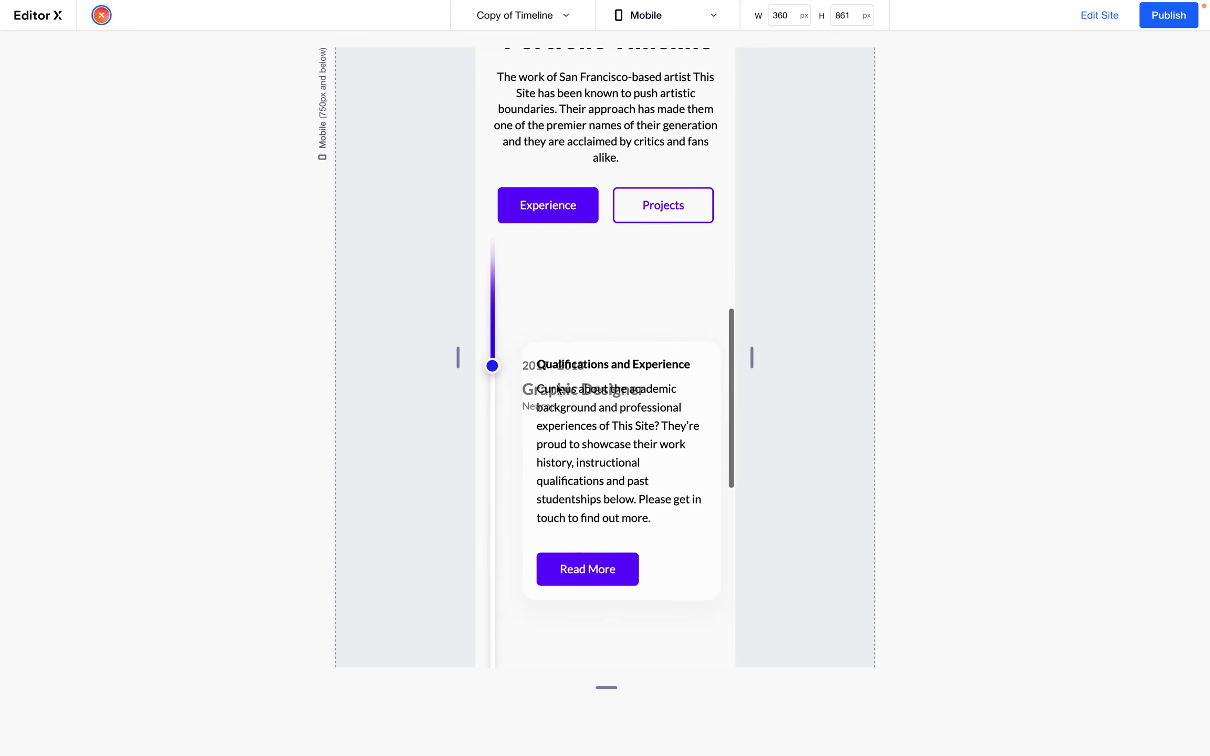
pyautogui.click(1088, 23)
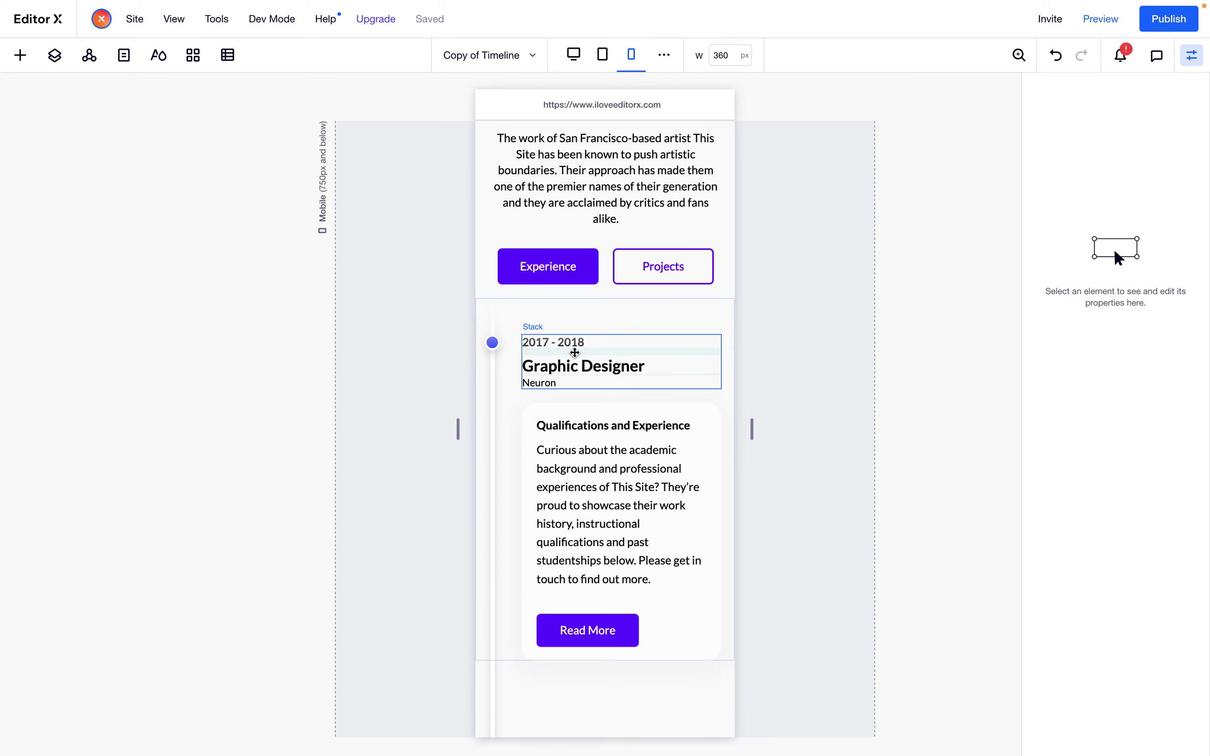
pyautogui.click(576, 351)
pyautogui.scroll(-1, 1084, 579)
pyautogui.click(1082, 583)
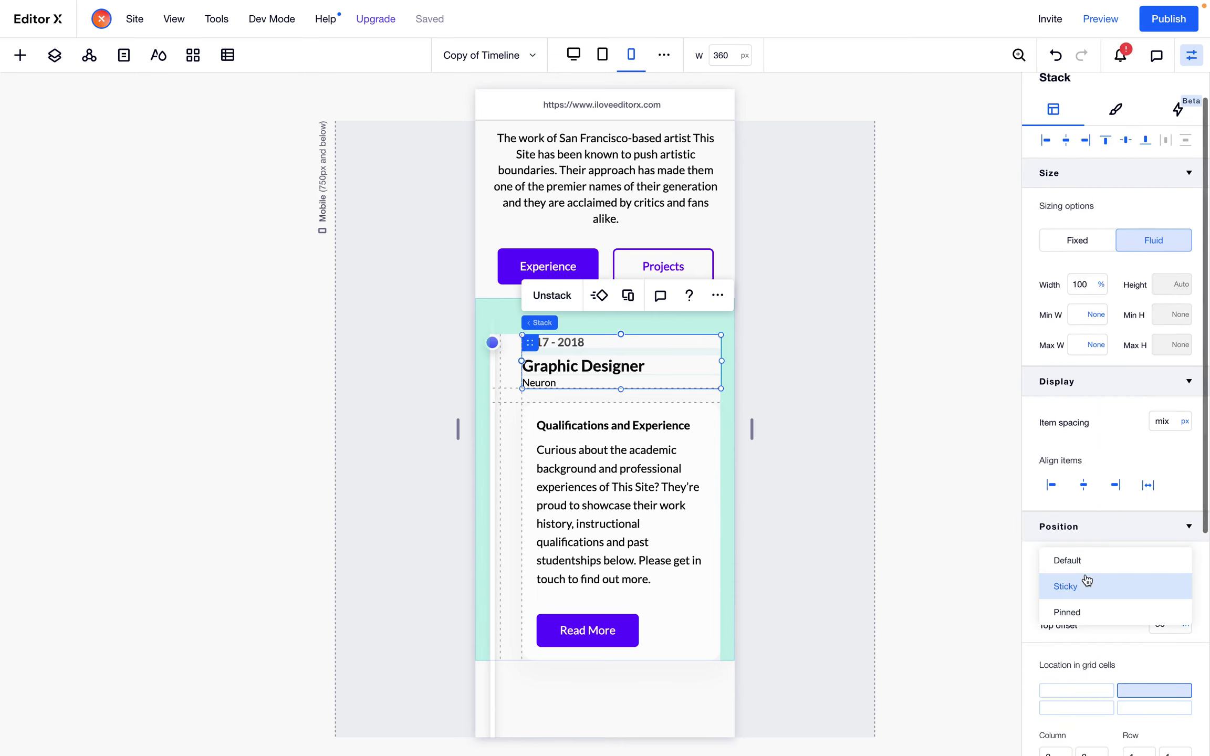
pyautogui.click(1086, 559)
# Preview the mobile page and check how the title, card and sticky point scroll along the timeline
pyautogui.click(1100, 20)
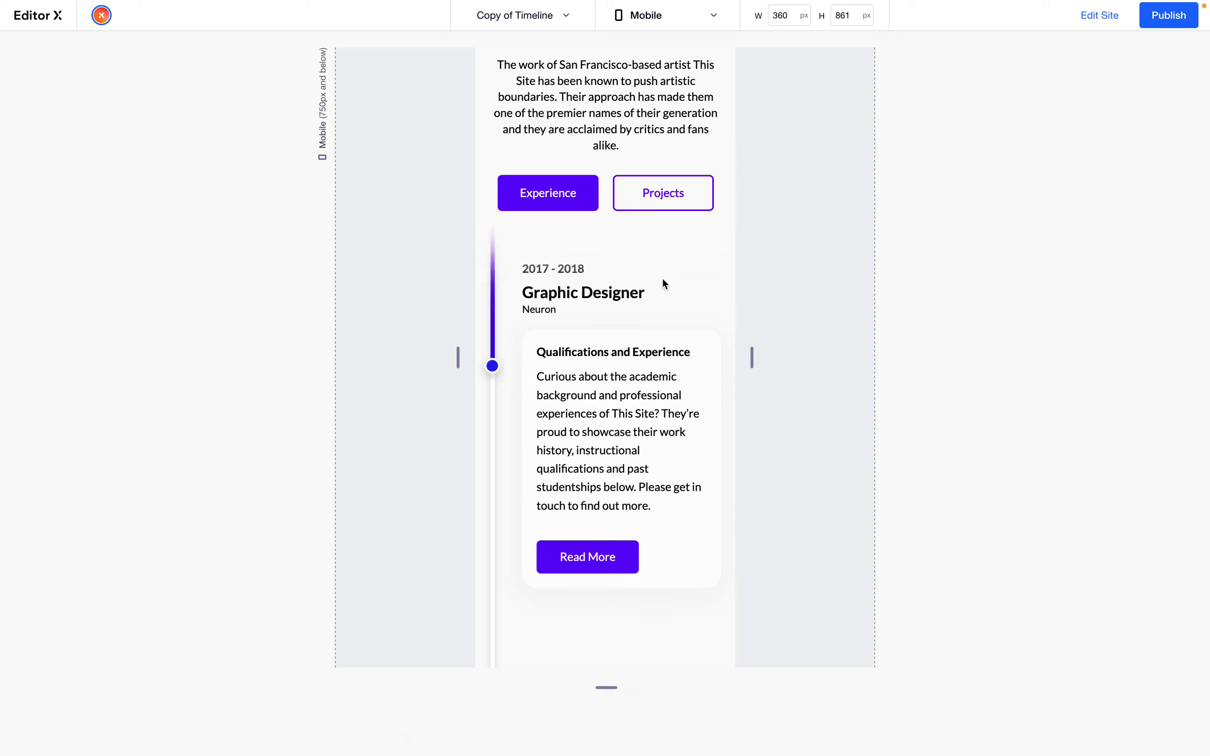
pyautogui.scroll(3, 660, 279)
pyautogui.scroll(-8, 658, 280)
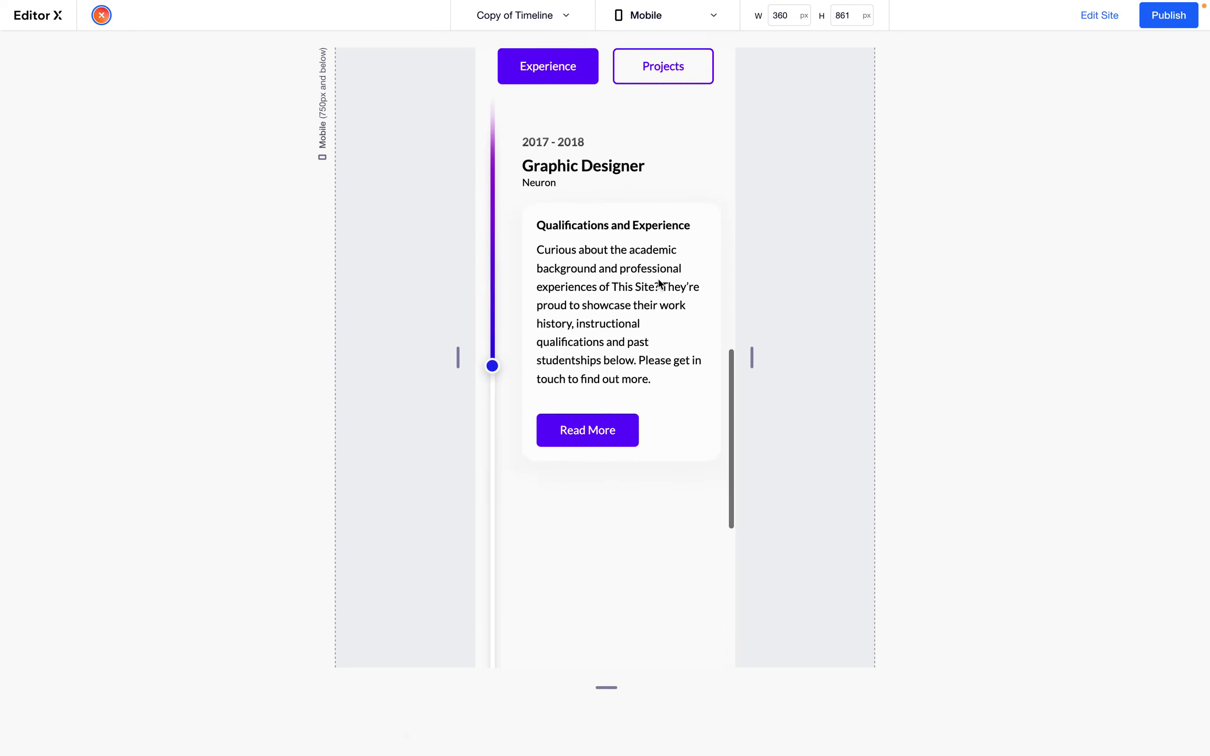
pyautogui.scroll(5, 658, 279)
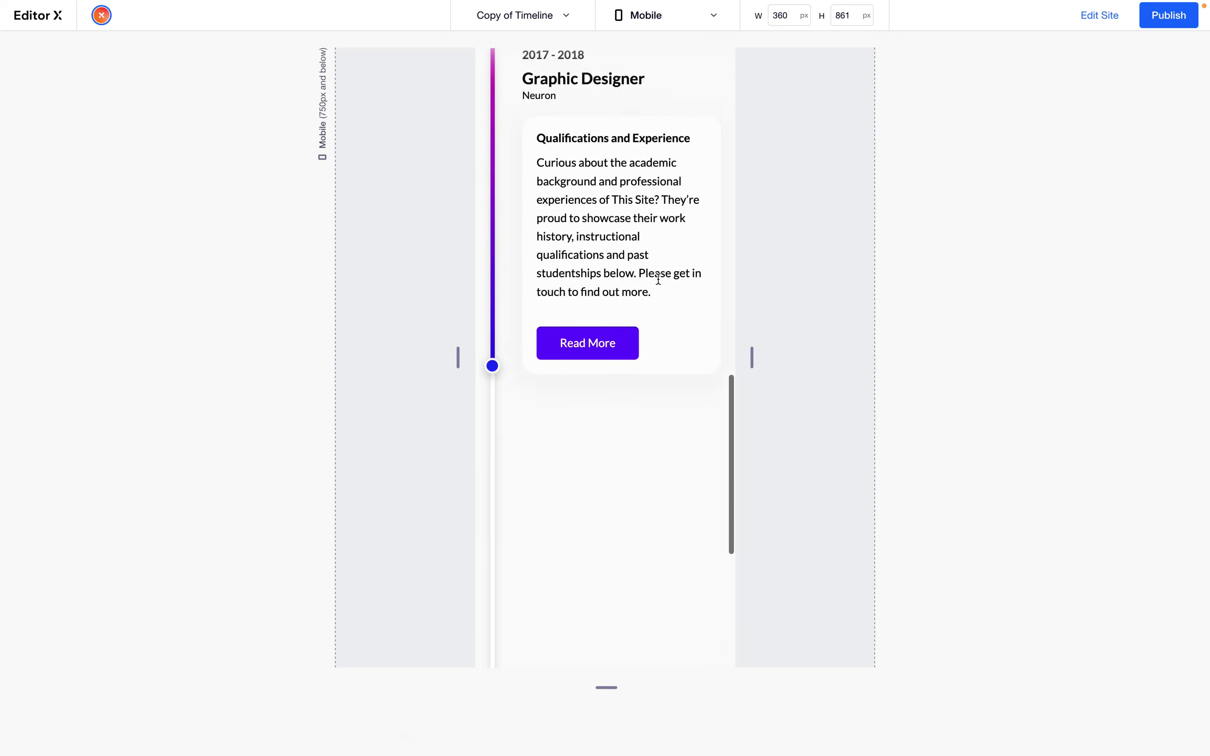
pyautogui.scroll(-3, 658, 279)
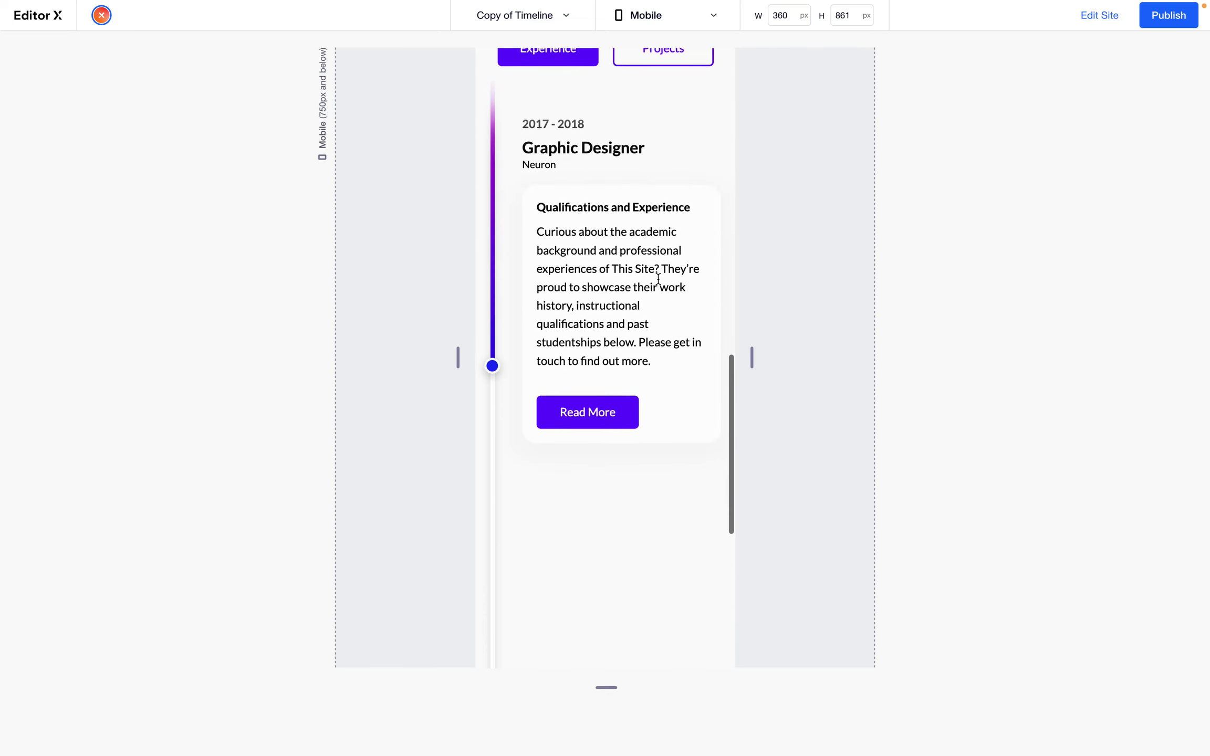
pyautogui.scroll(3, 658, 279)
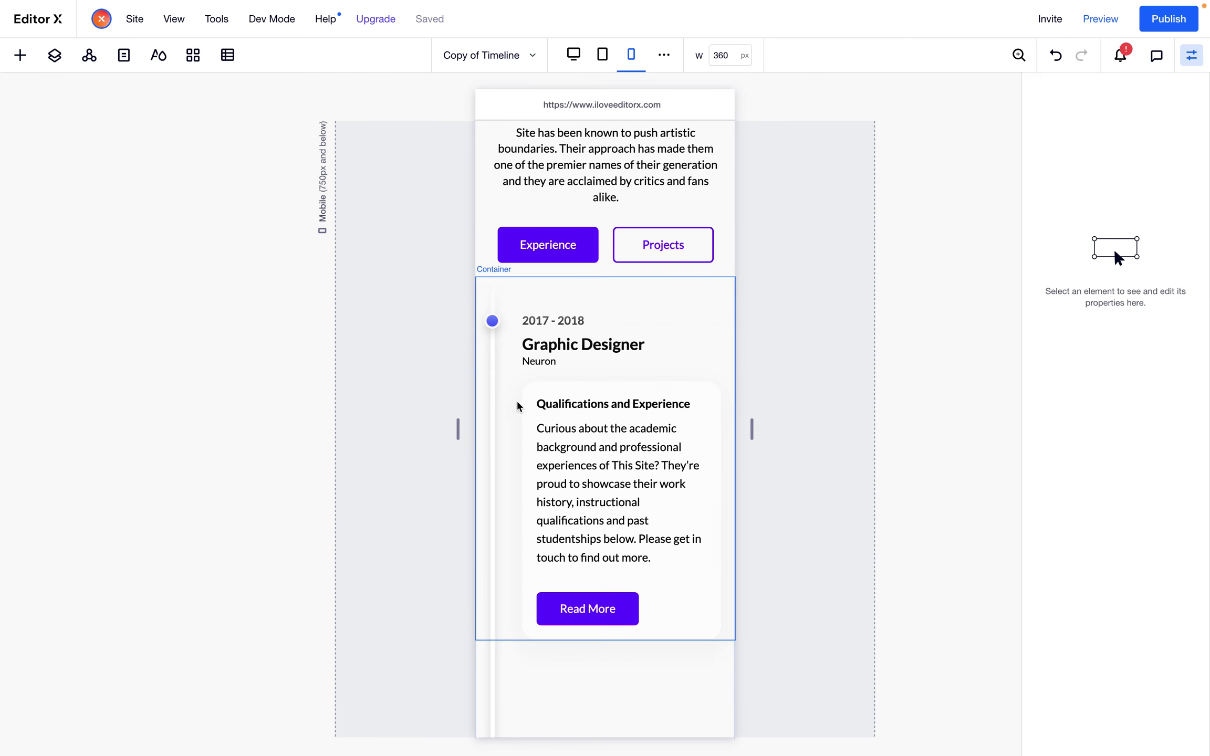
# Set the horizontal gap of the mobile timeline container's 2x2 grid to 25 px
pyautogui.click(517, 406)
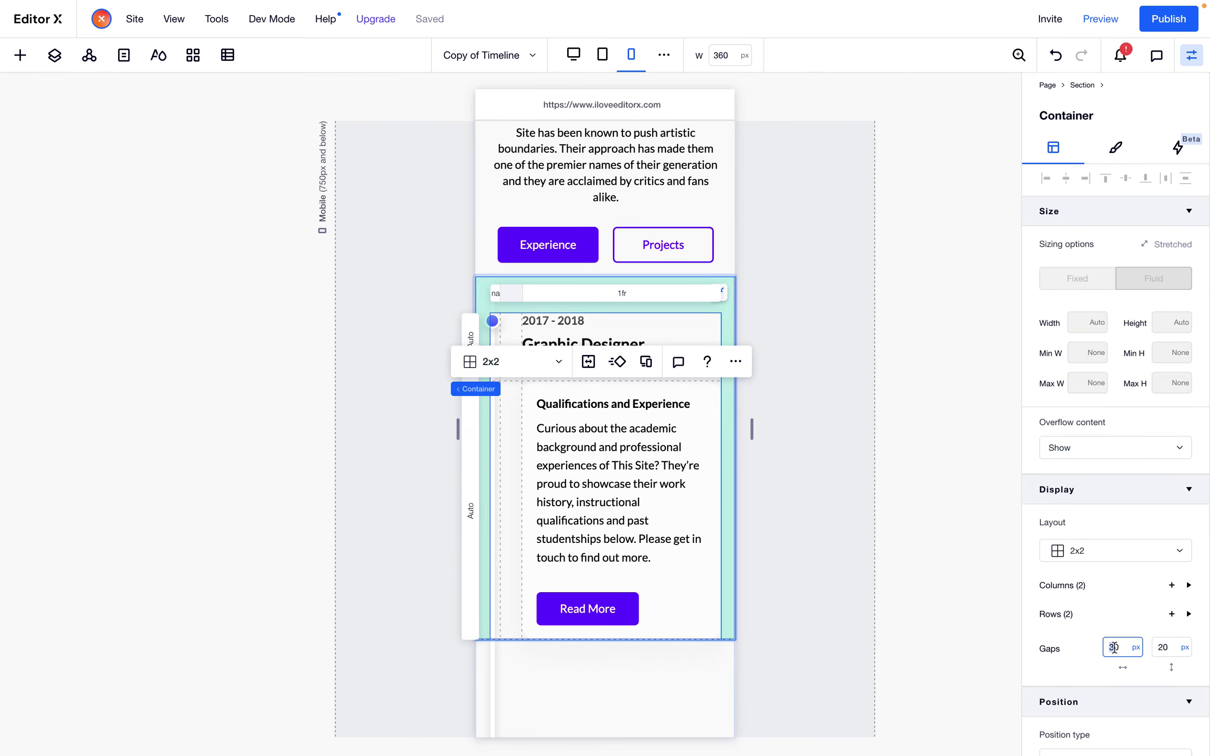
pyautogui.write('2')
pyautogui.press('Return')
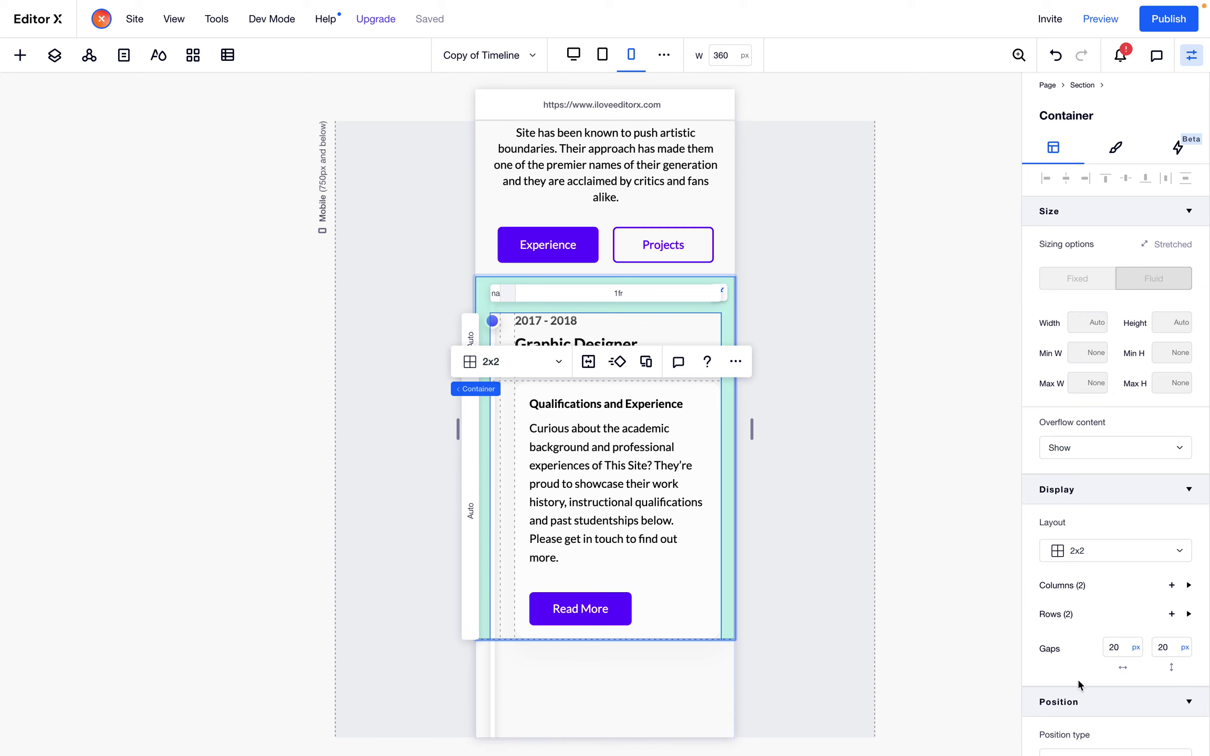
pyautogui.click(1116, 651)
pyautogui.press('Return')
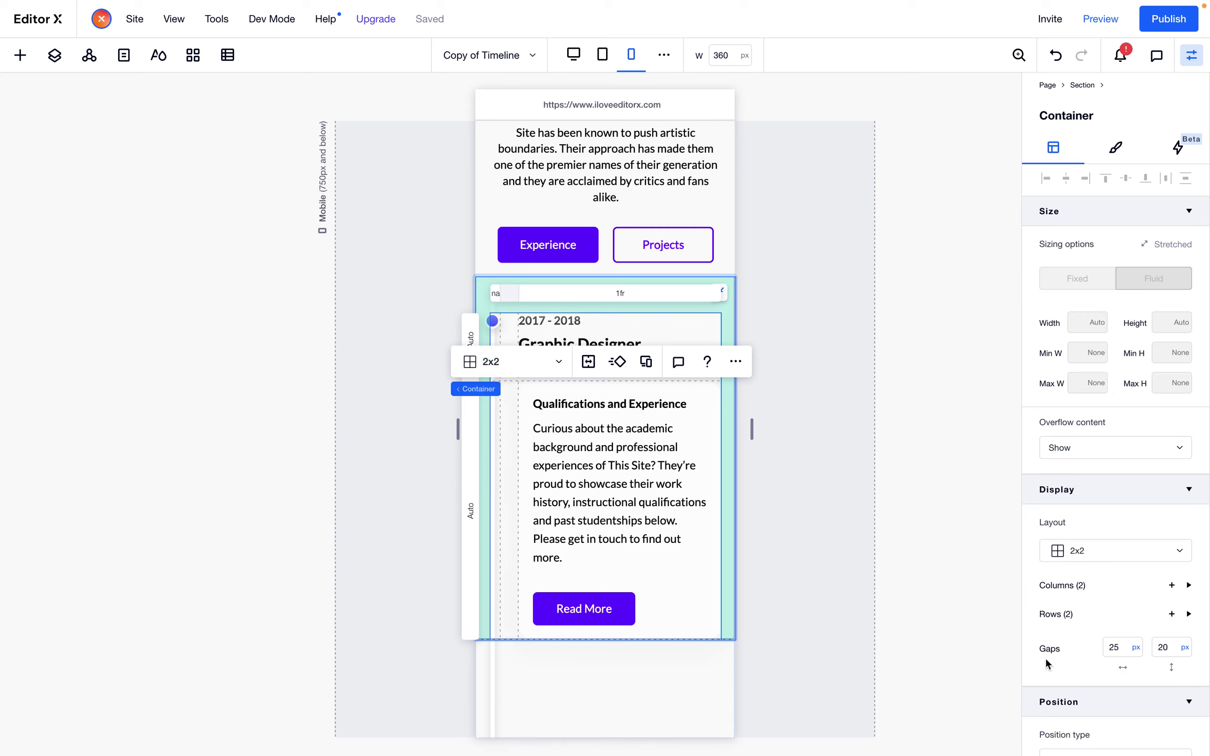
# Switch to the desktop breakpoint and rename the container holding the card, timeline point and title as Period Container
pyautogui.click(573, 54)
pyautogui.scroll(-3, 749, 300)
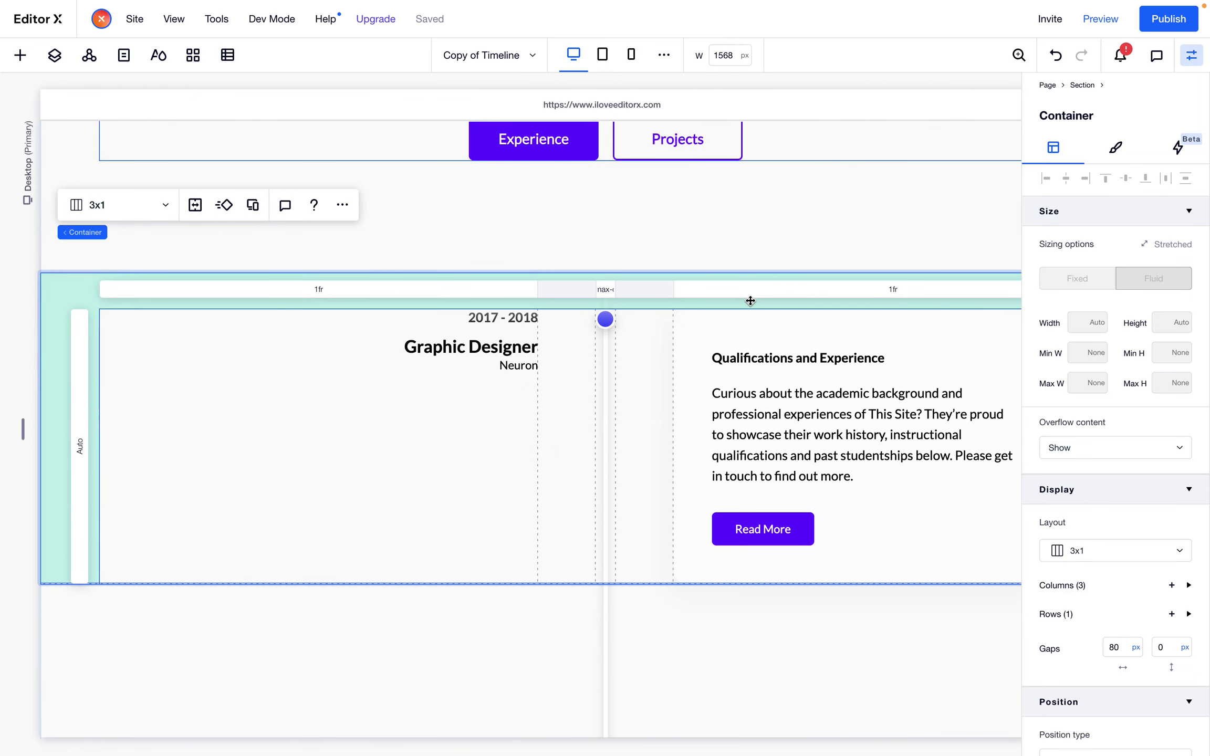
pyautogui.scroll(-3, 602, 499)
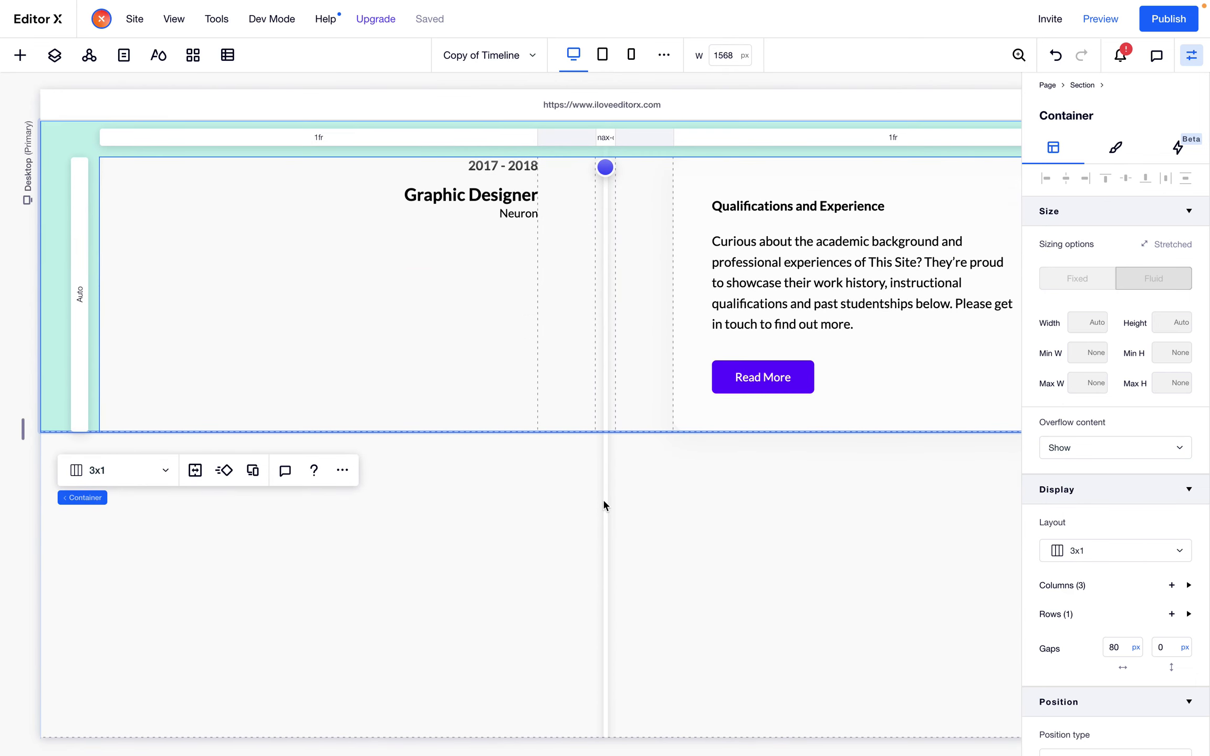
pyautogui.click(55, 54)
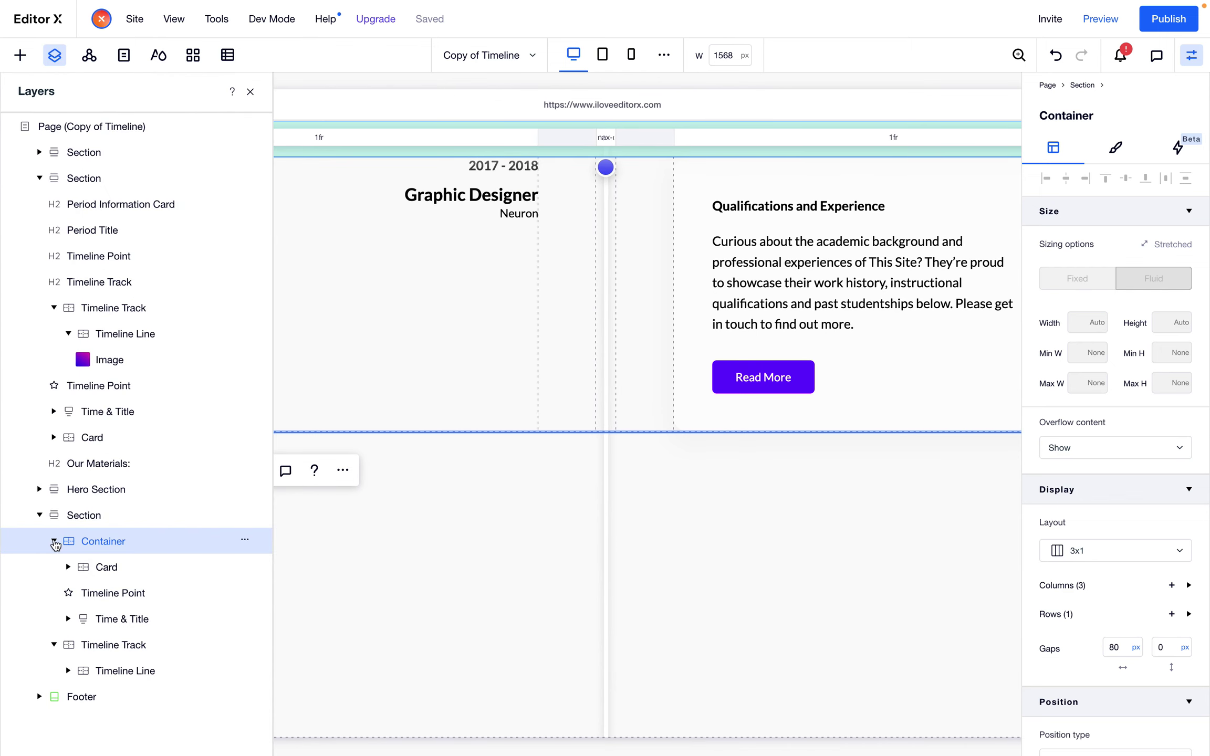
pyautogui.click(54, 542)
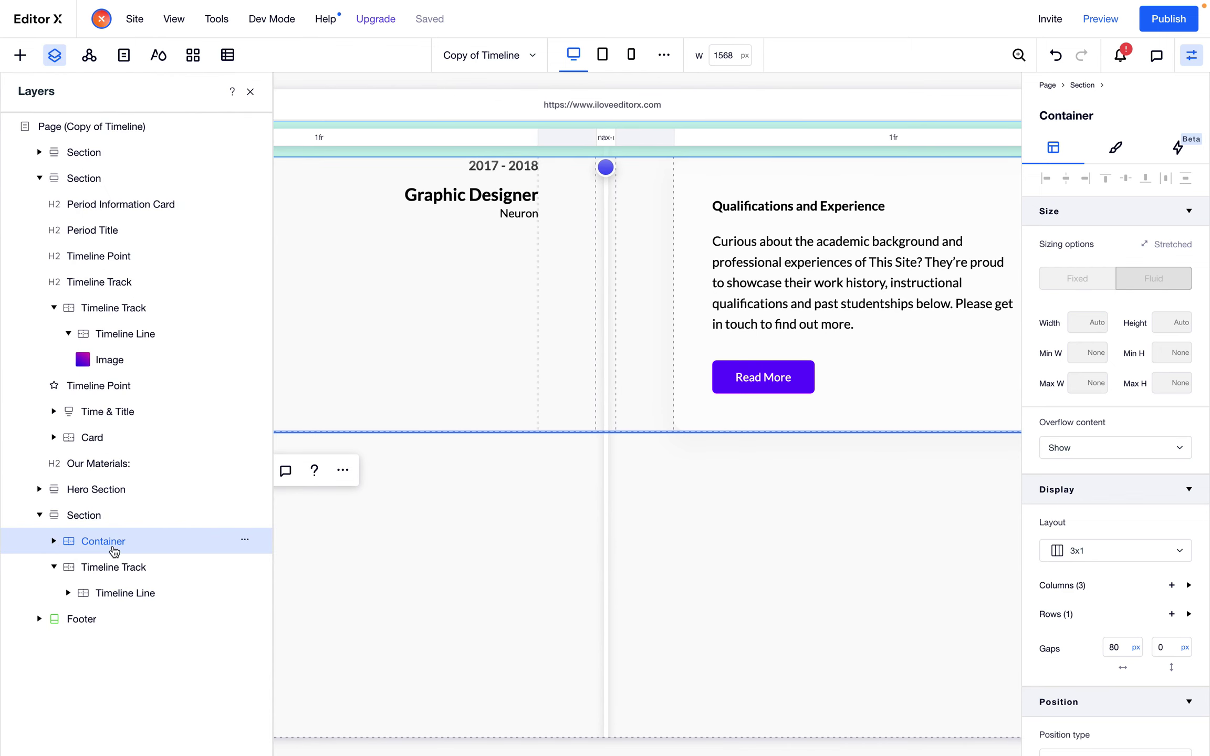
pyautogui.doubleClick(131, 544)
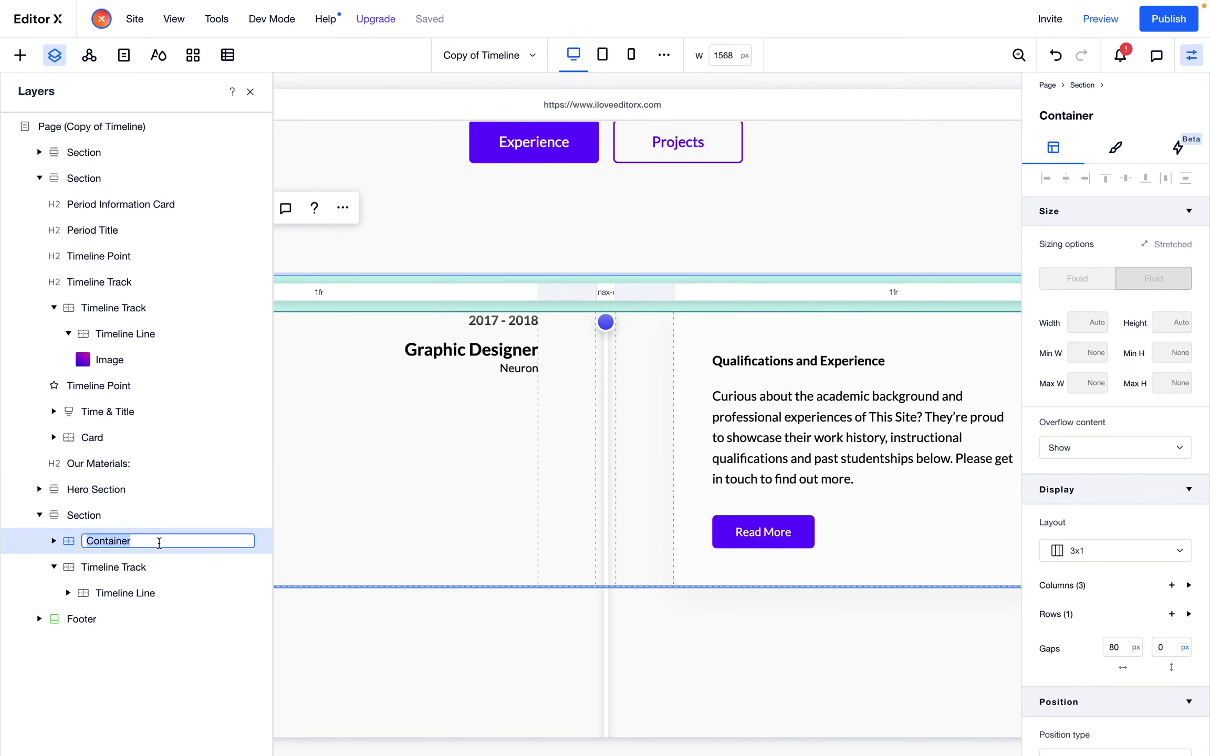
pyautogui.write('Pirediod')
pyautogui.hotkey('alt', 'shift', 'Left')
pyautogui.write('Period')
pyautogui.press('Return')
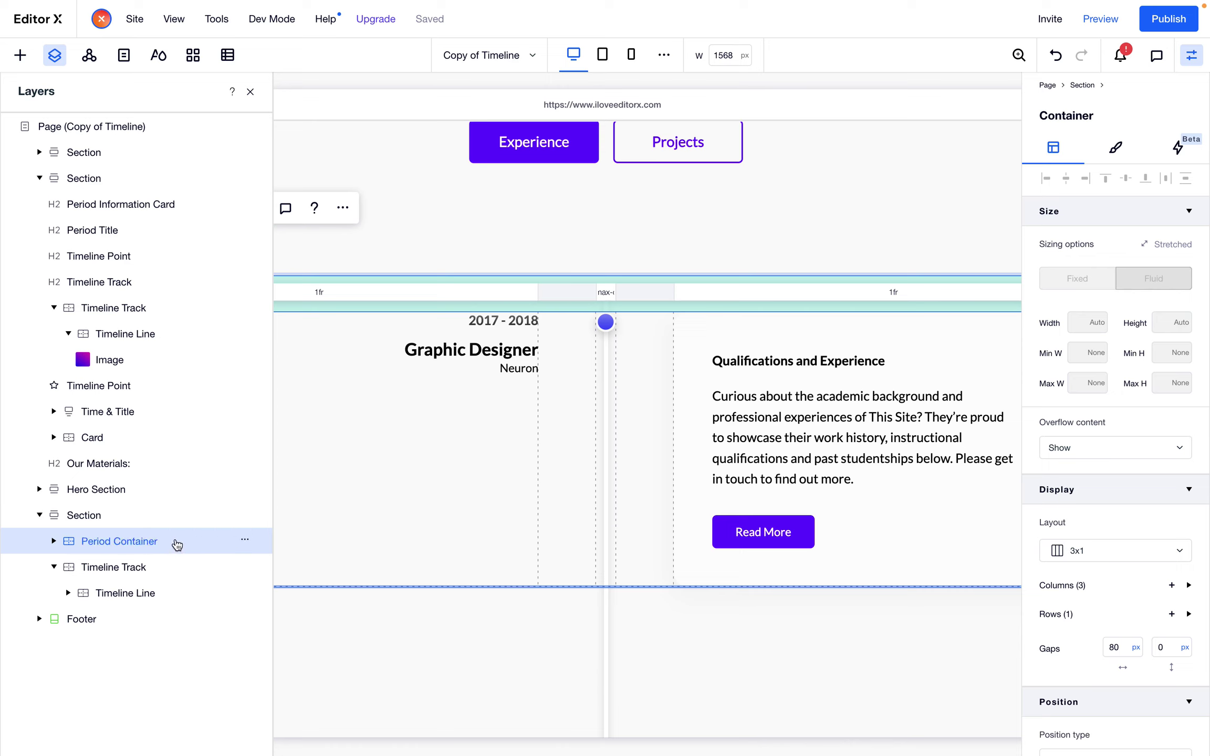
# Duplicate the Period Container and place the copy only in row 2 of the section's grid
pyautogui.hotkey('ctrl', 'd')
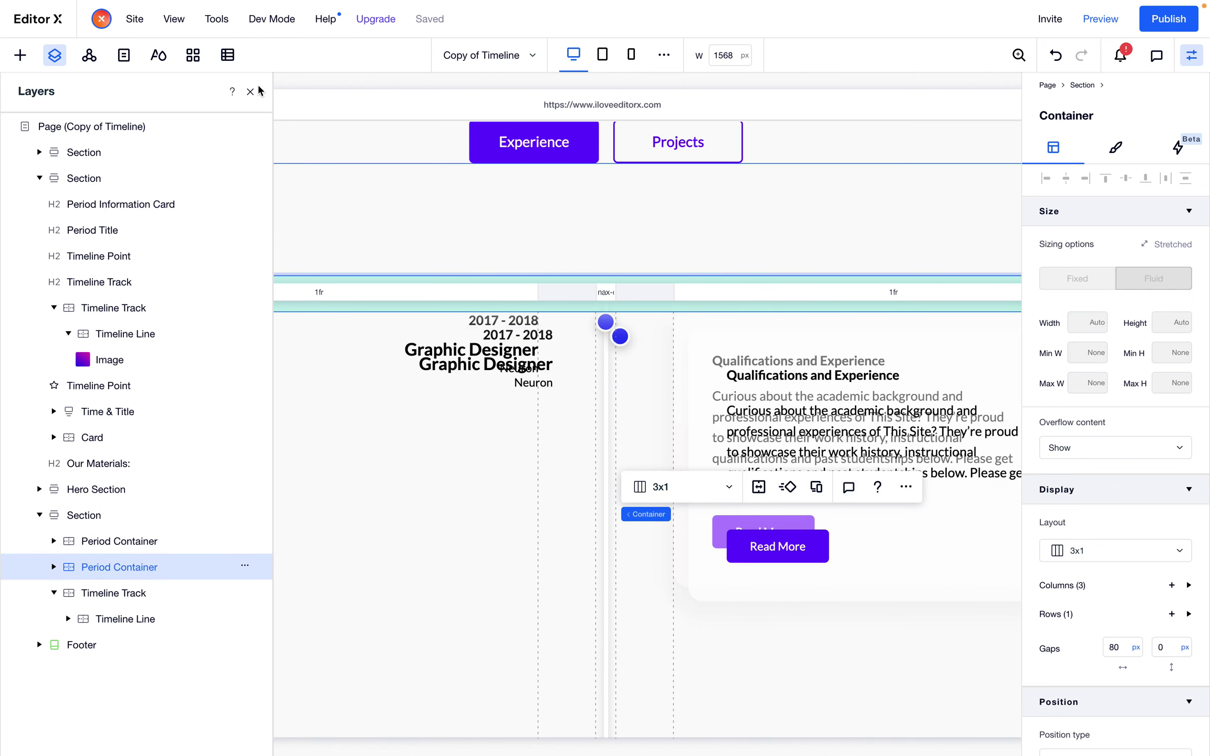
pyautogui.click(251, 93)
pyautogui.scroll(-2, 872, 428)
pyautogui.hscroll(1, 873, 428)
pyautogui.click(968, 205)
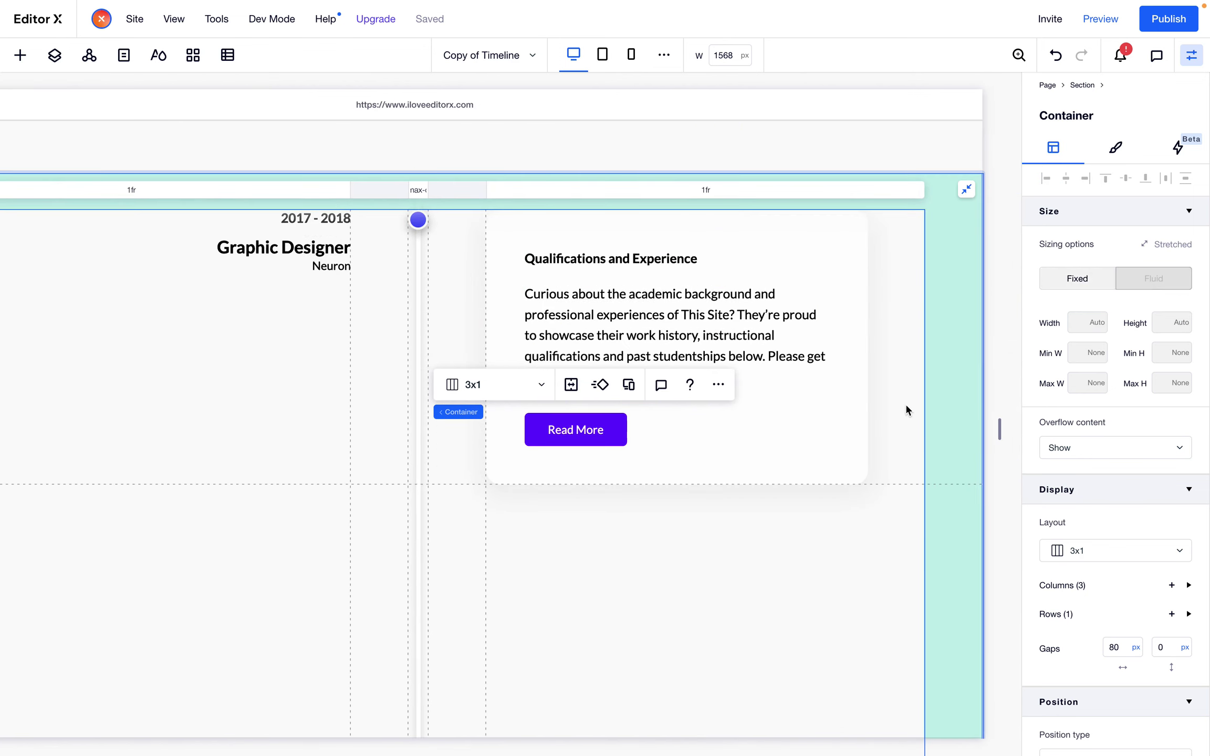
pyautogui.scroll(-6, 1067, 479)
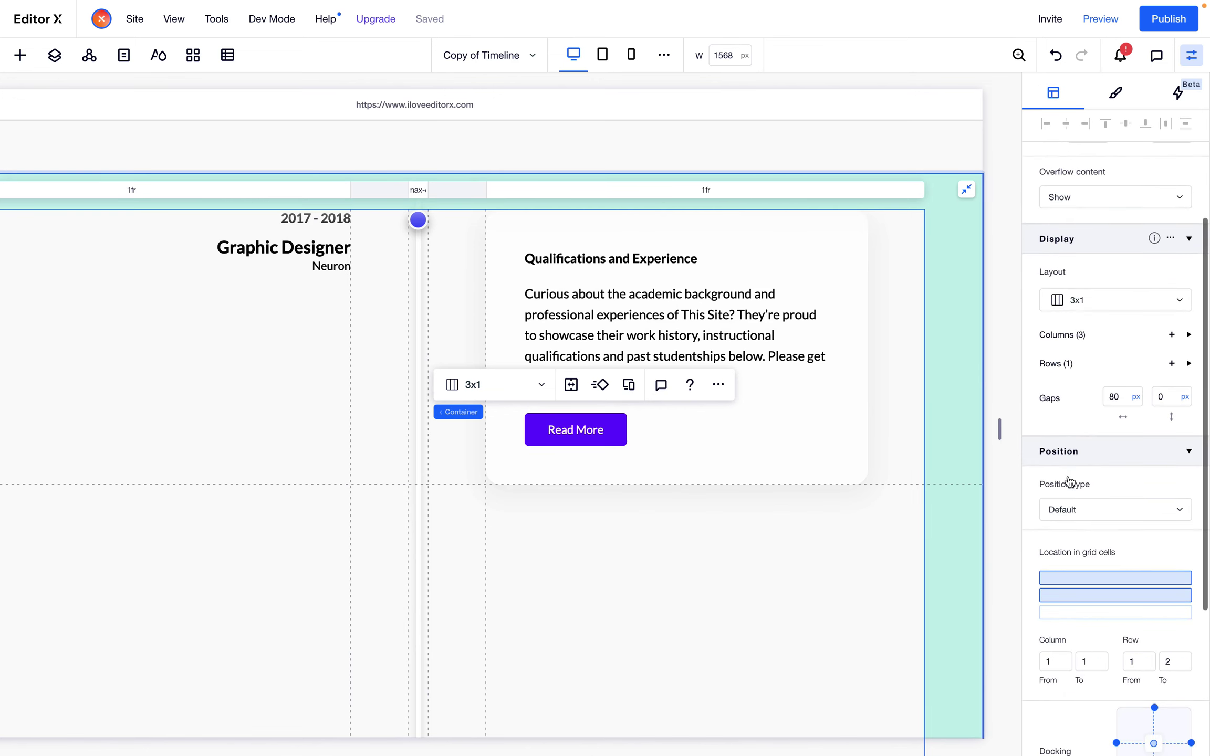
pyautogui.click(1069, 480)
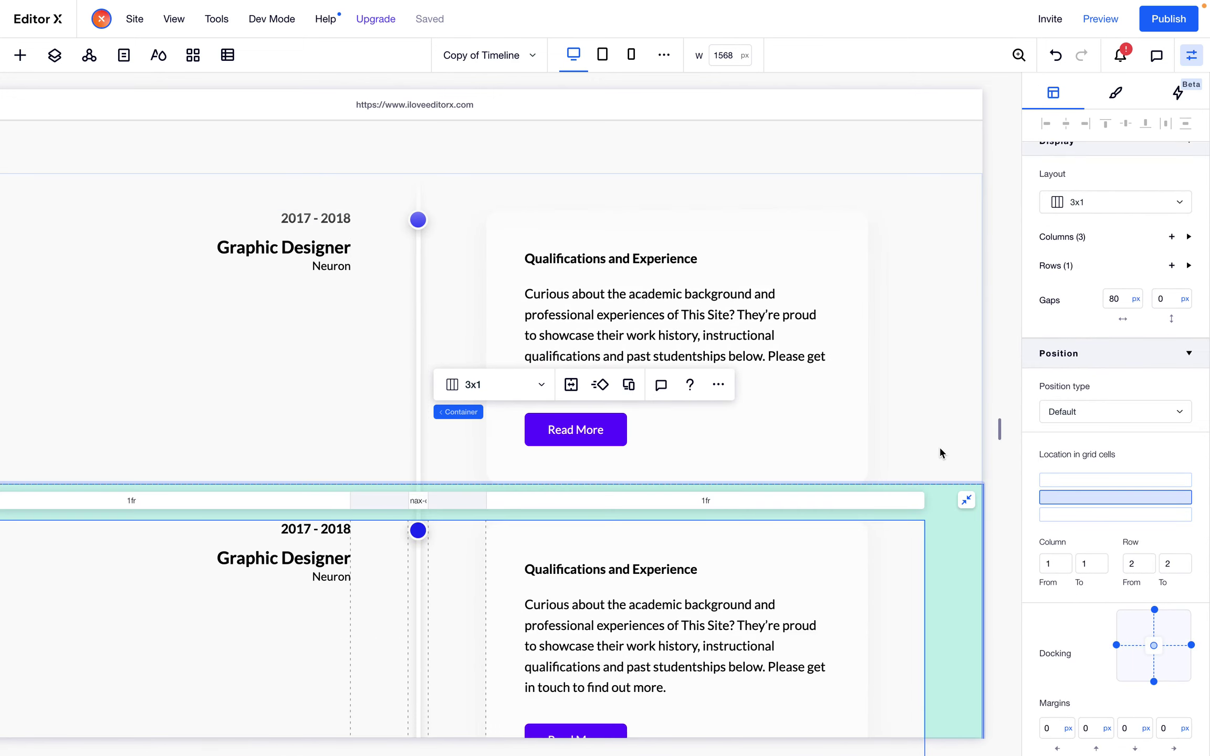
# Duplicate the second period container and place the new copy only in row 3 of the section's grid
pyautogui.hscroll(-3, 939, 453)
pyautogui.hscroll(2, 940, 452)
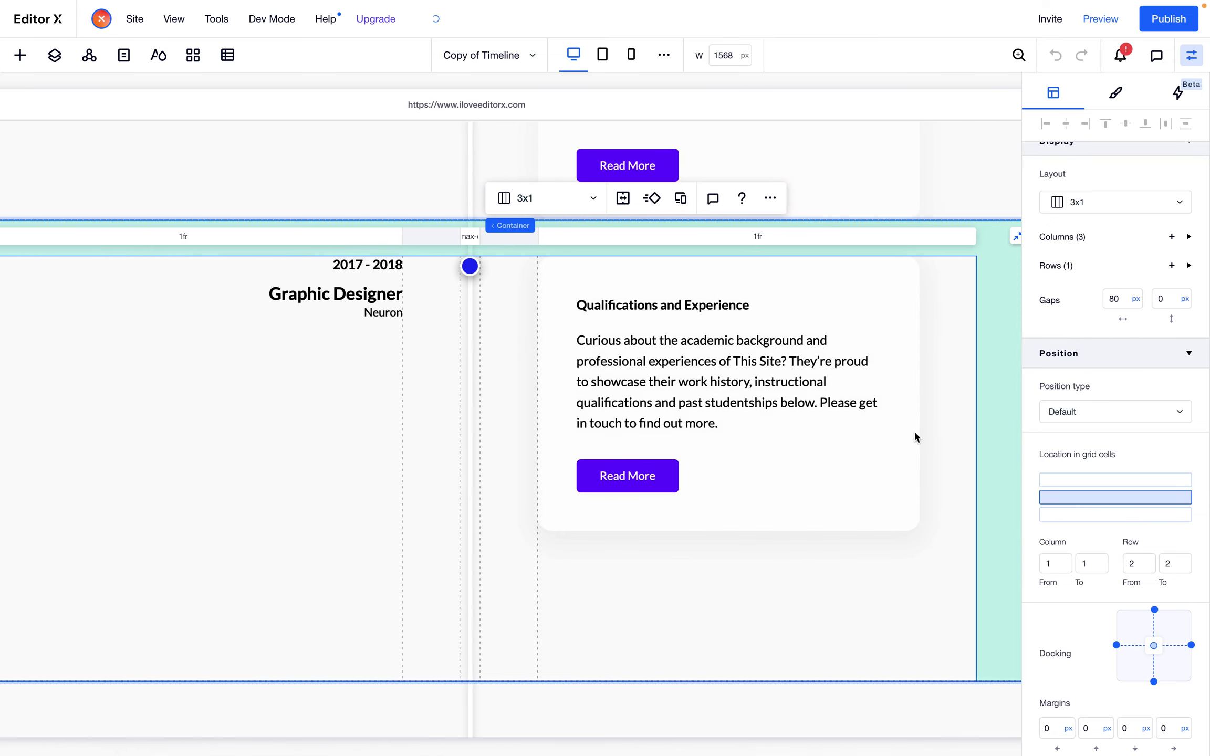
pyautogui.moveTo(914, 430); pyautogui.dragTo(1037, 283)
pyautogui.scroll(-3, 1092, 447)
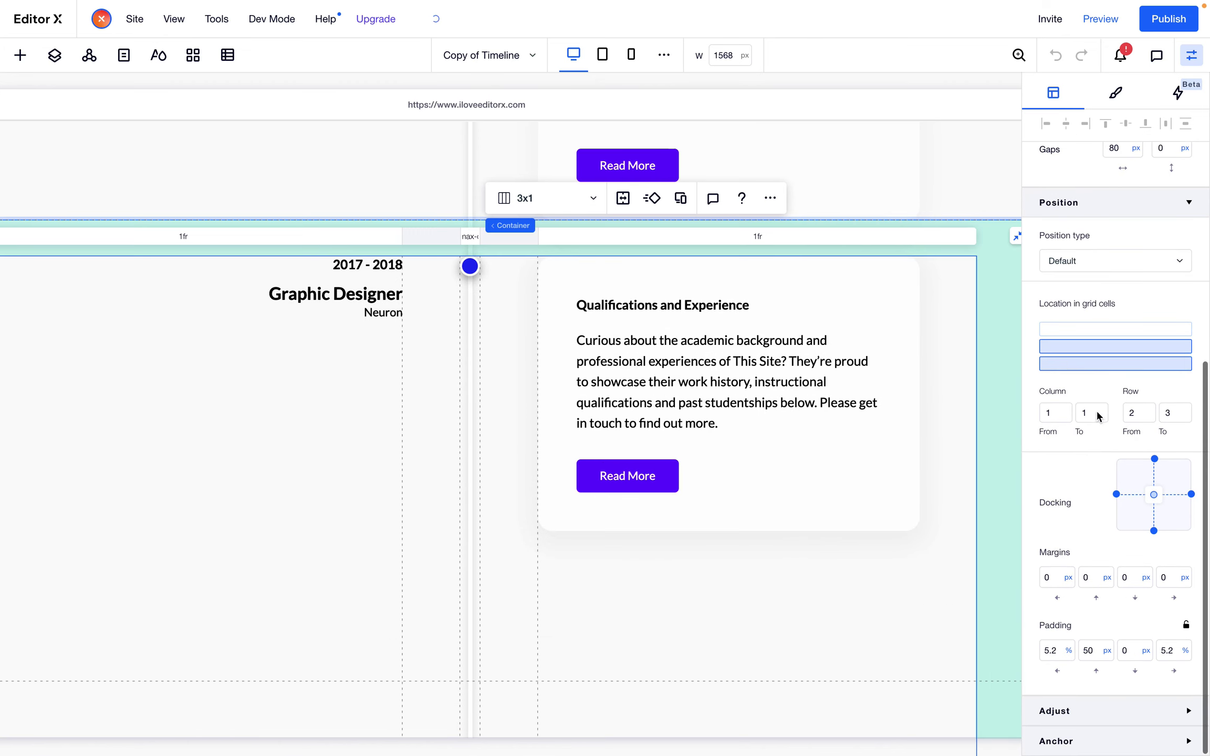
pyautogui.click(1108, 363)
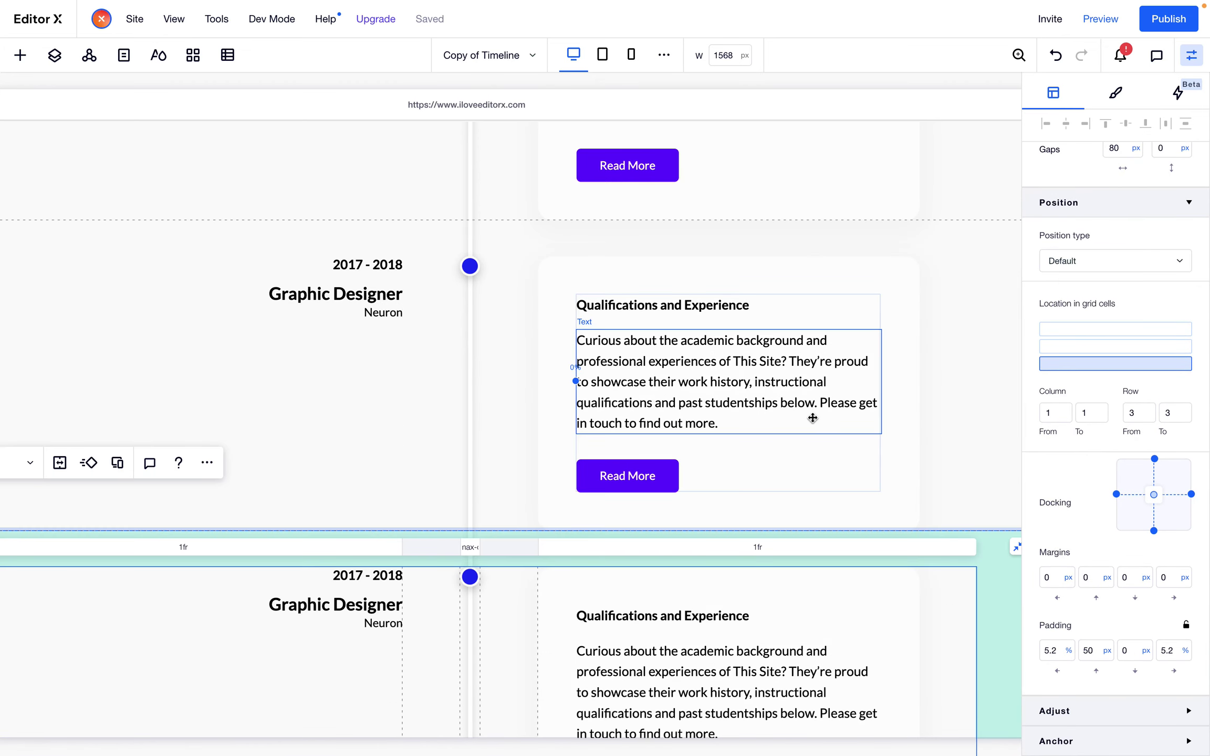
# Select the parent section of the timeline containers and set its minimum height to None
pyautogui.scroll(-3, 812, 414)
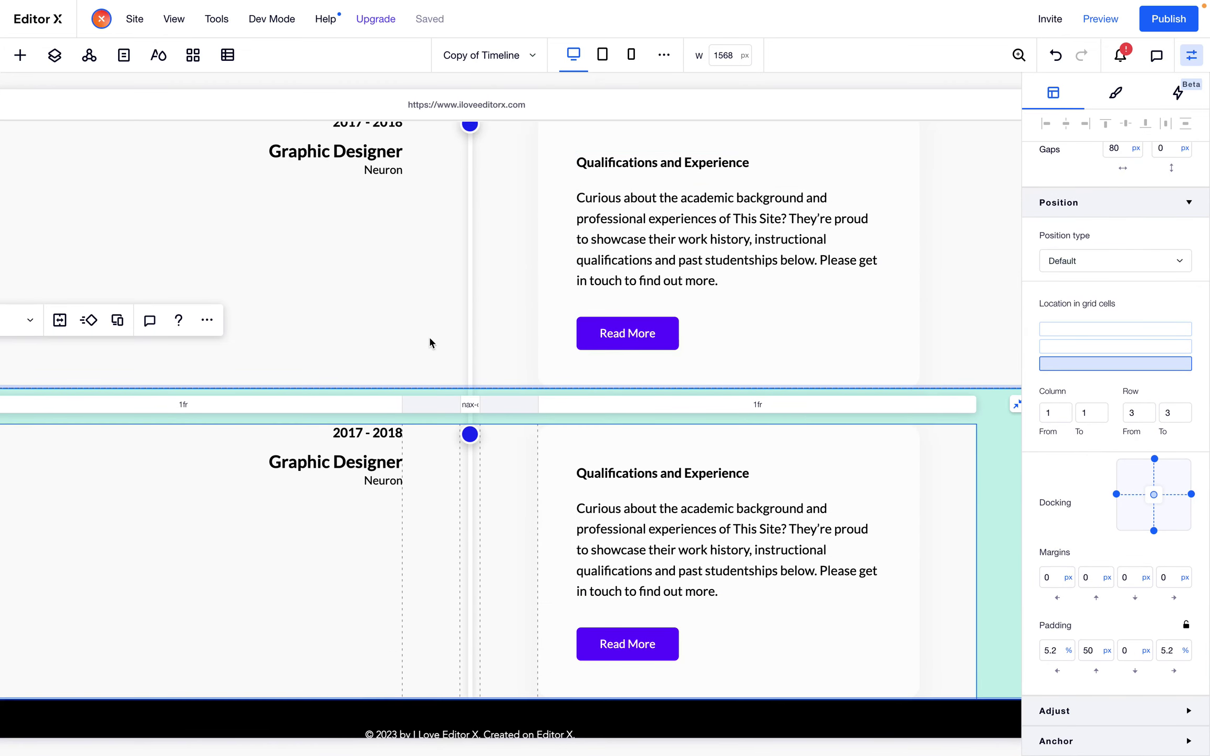
pyautogui.click(433, 351)
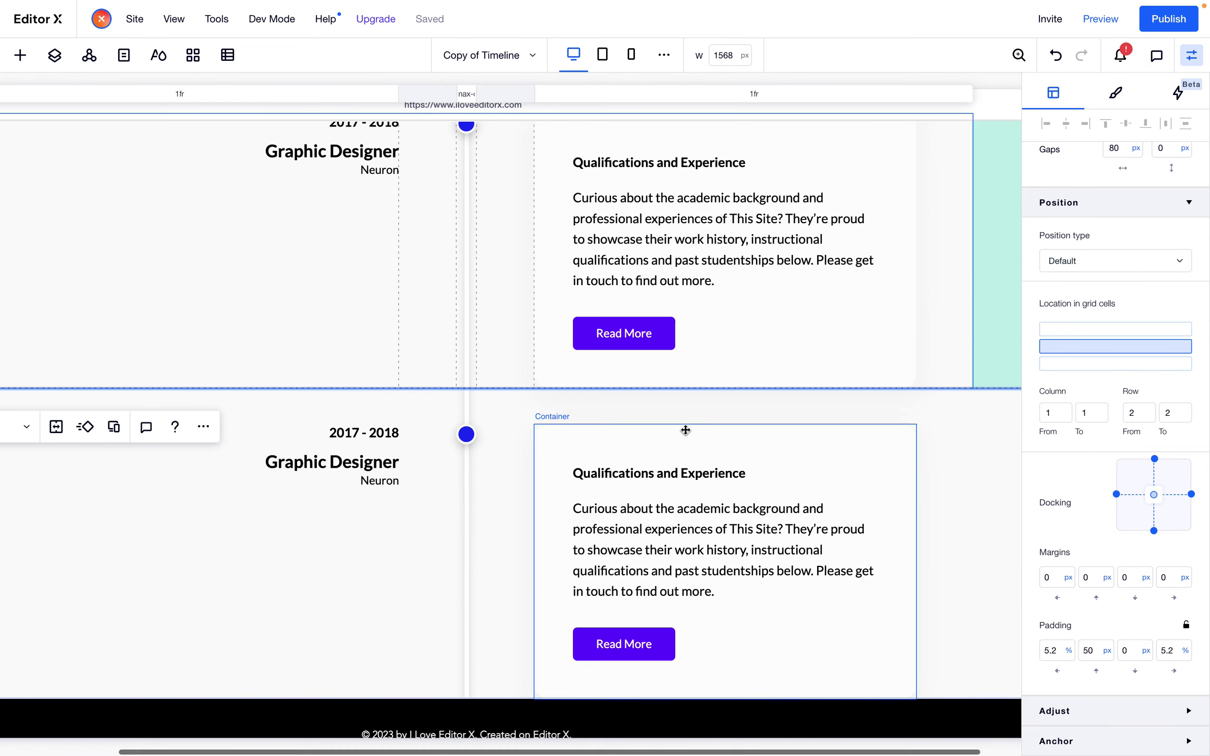
pyautogui.hscroll(2, 735, 431)
pyautogui.click(1006, 394)
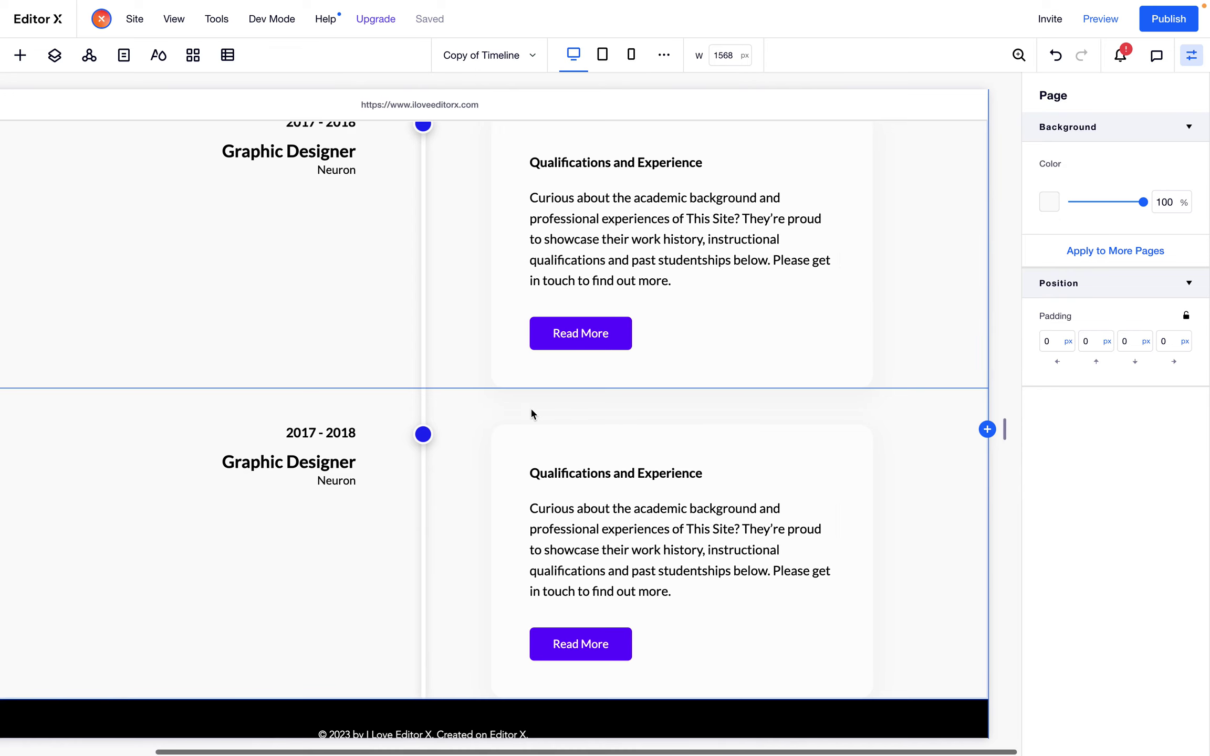
pyautogui.hscroll(-5, 531, 407)
pyautogui.click(134, 391)
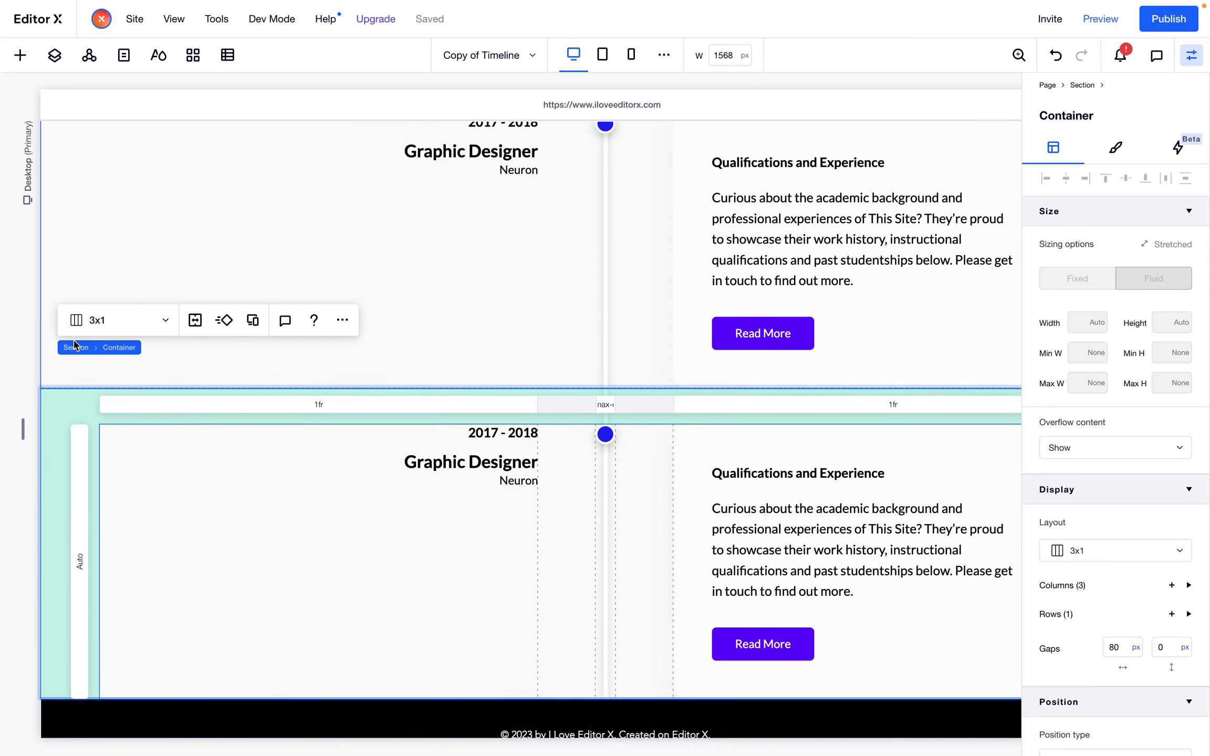
pyautogui.click(77, 348)
pyautogui.scroll(-3, 56, 525)
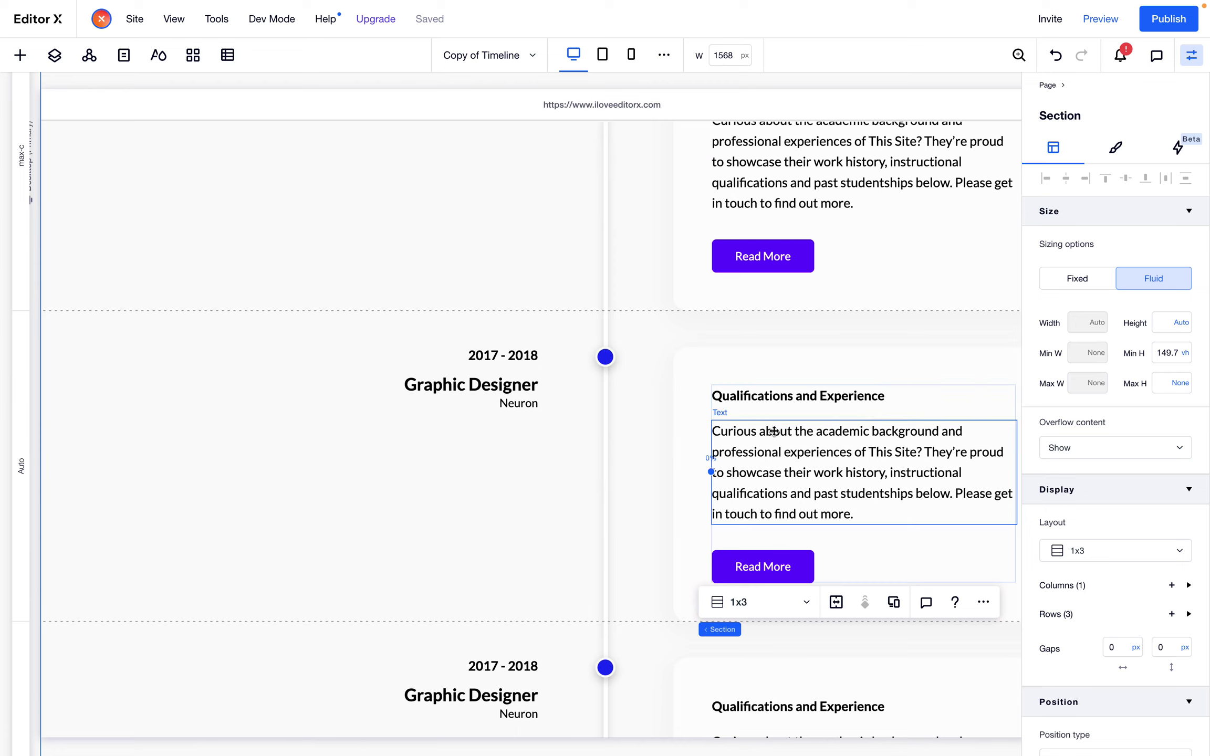
pyautogui.click(1186, 359)
pyautogui.click(1171, 331)
pyautogui.click(1180, 348)
pyautogui.click(1187, 357)
pyautogui.click(1174, 332)
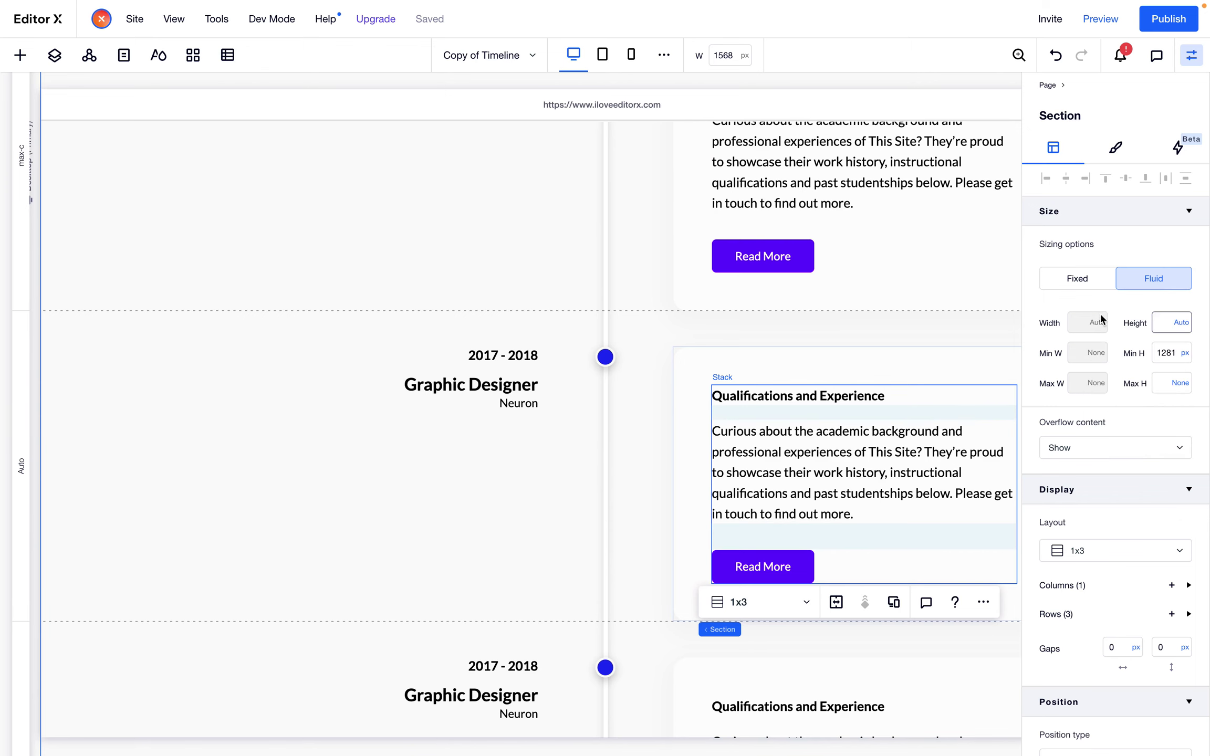
pyautogui.scroll(-2, 851, 296)
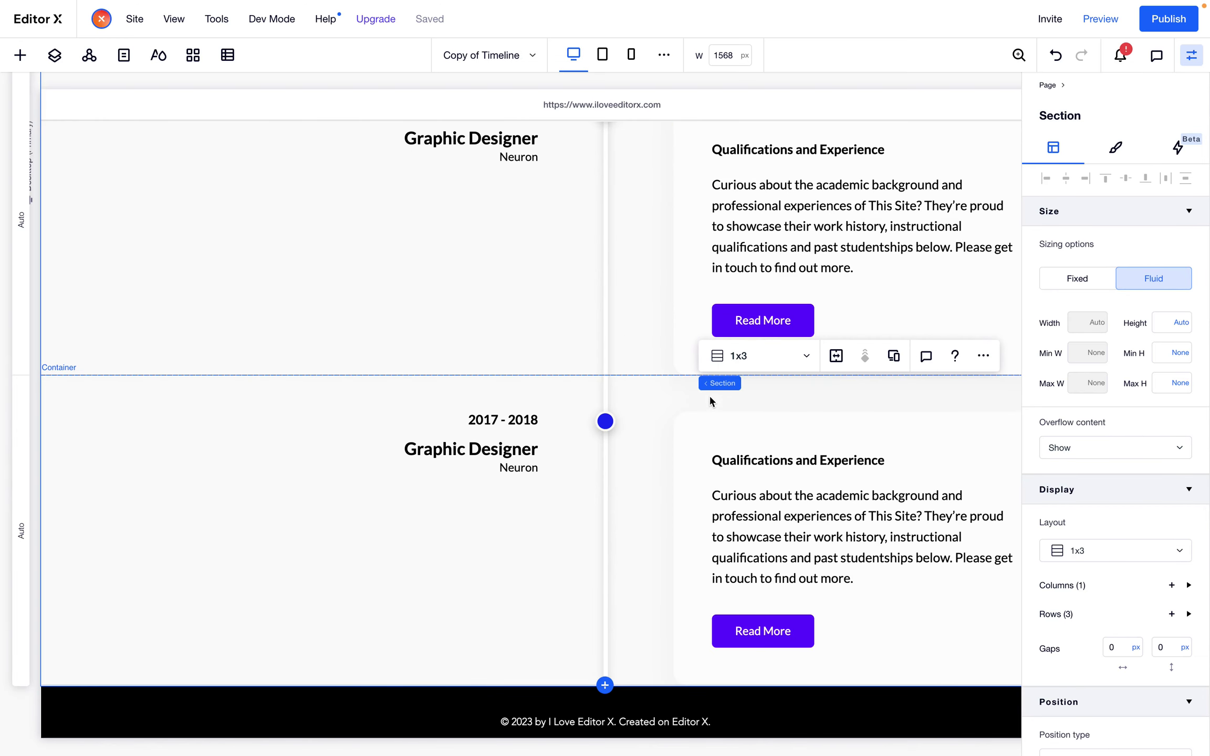
# Set the vertical gap between the timeline section's grid rows to 80 px
pyautogui.scroll(-2, 1114, 433)
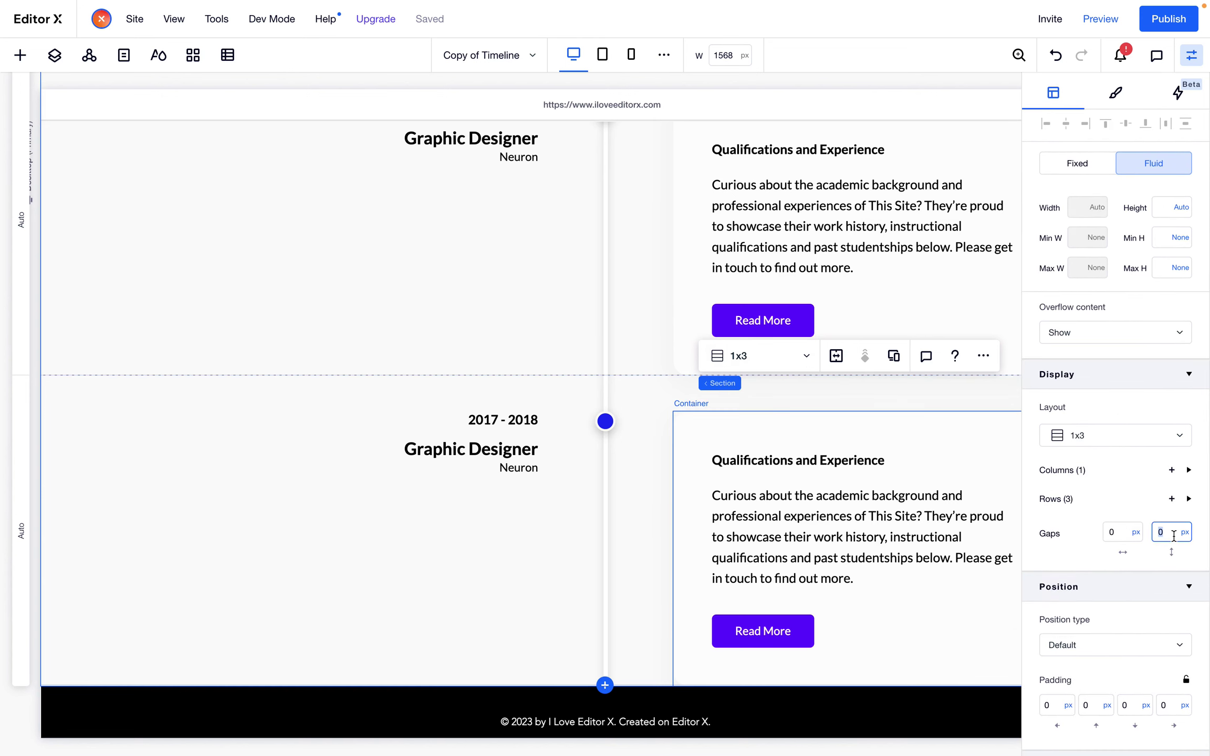
pyautogui.write('50')
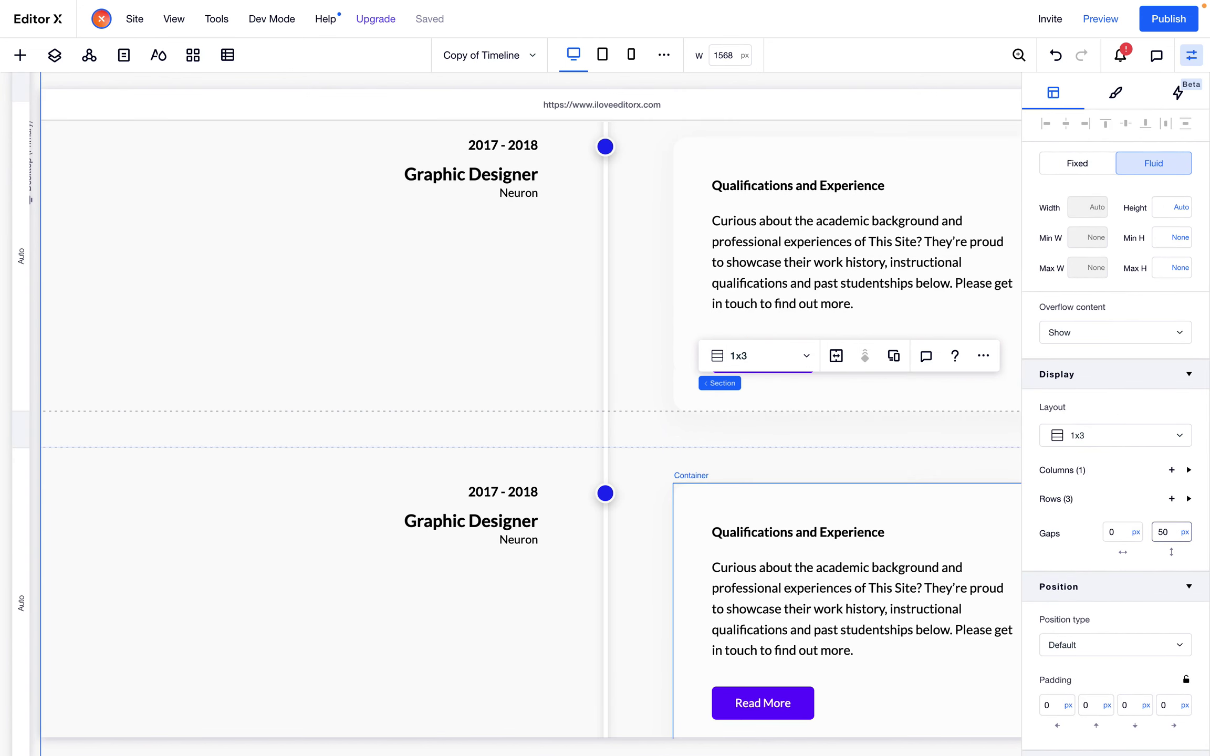
pyautogui.click(1163, 534)
pyautogui.press('Return')
pyautogui.scroll(-2, 799, 181)
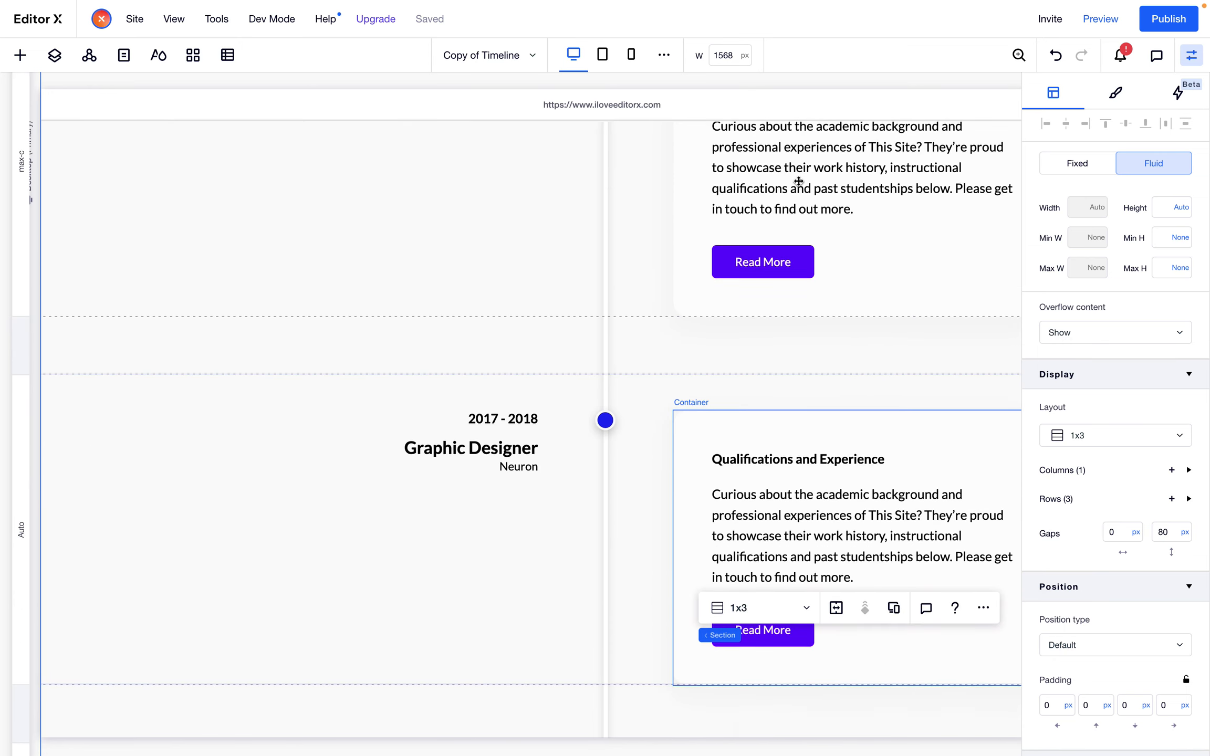
# Preview the page at desktop width and examine how the progress line and dots follow the stacked timeline periods
pyautogui.click(1100, 18)
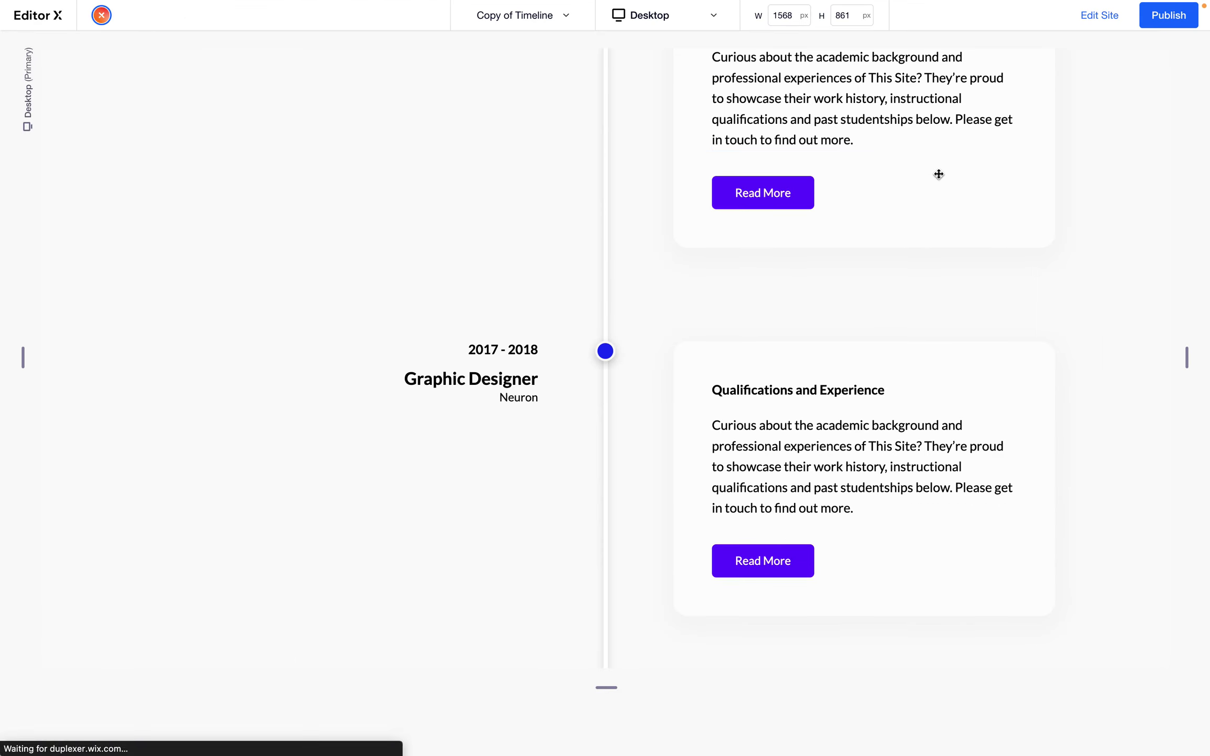
pyautogui.scroll(10, 970, 318)
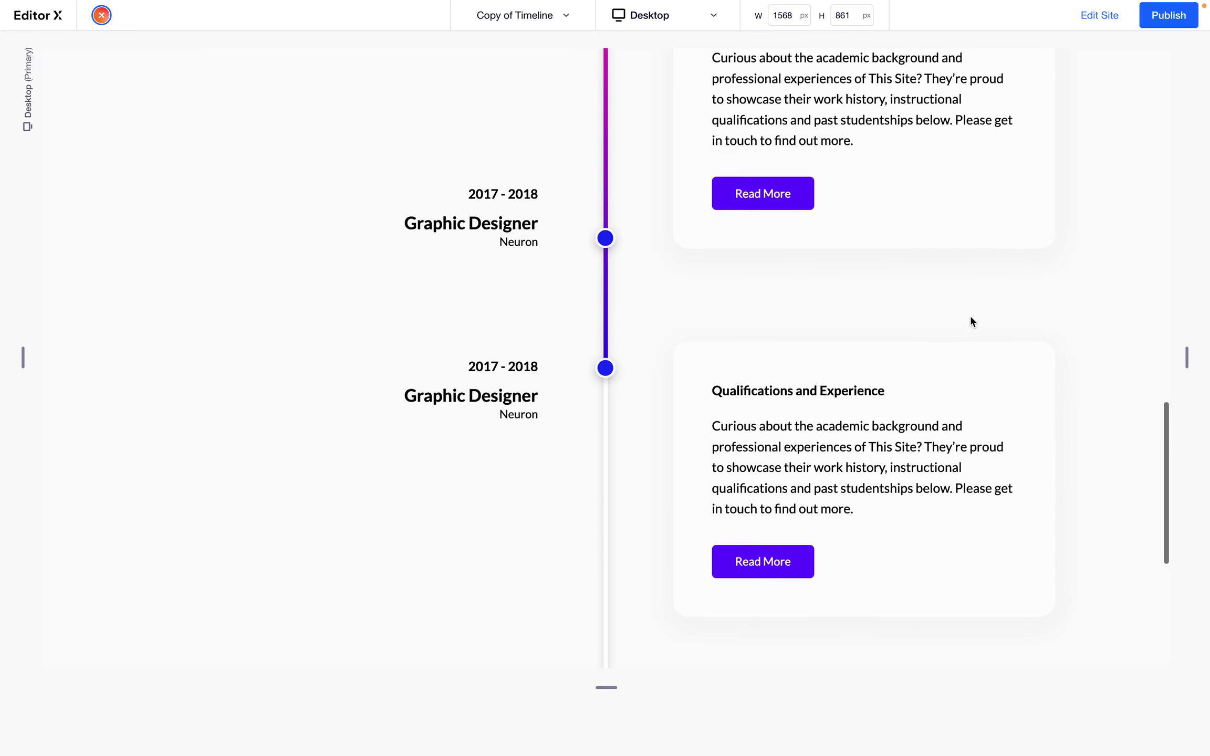
pyautogui.scroll(-5, 970, 317)
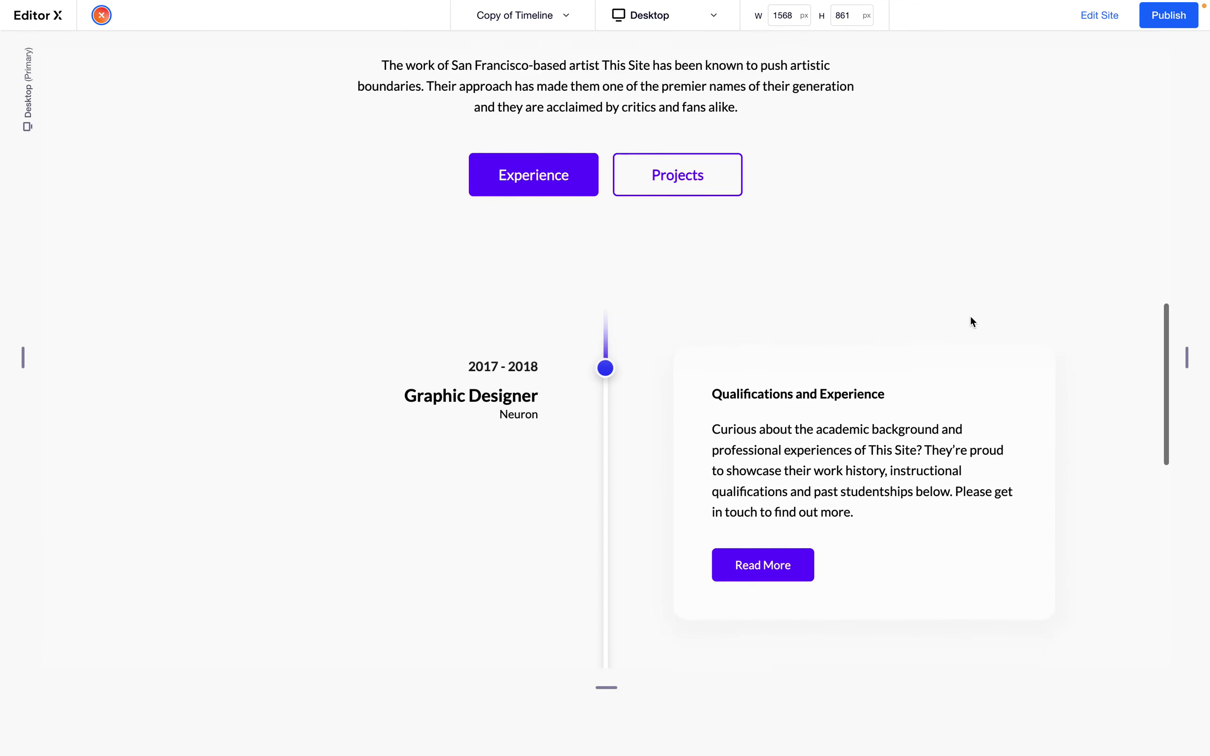
pyautogui.scroll(-5, 718, 299)
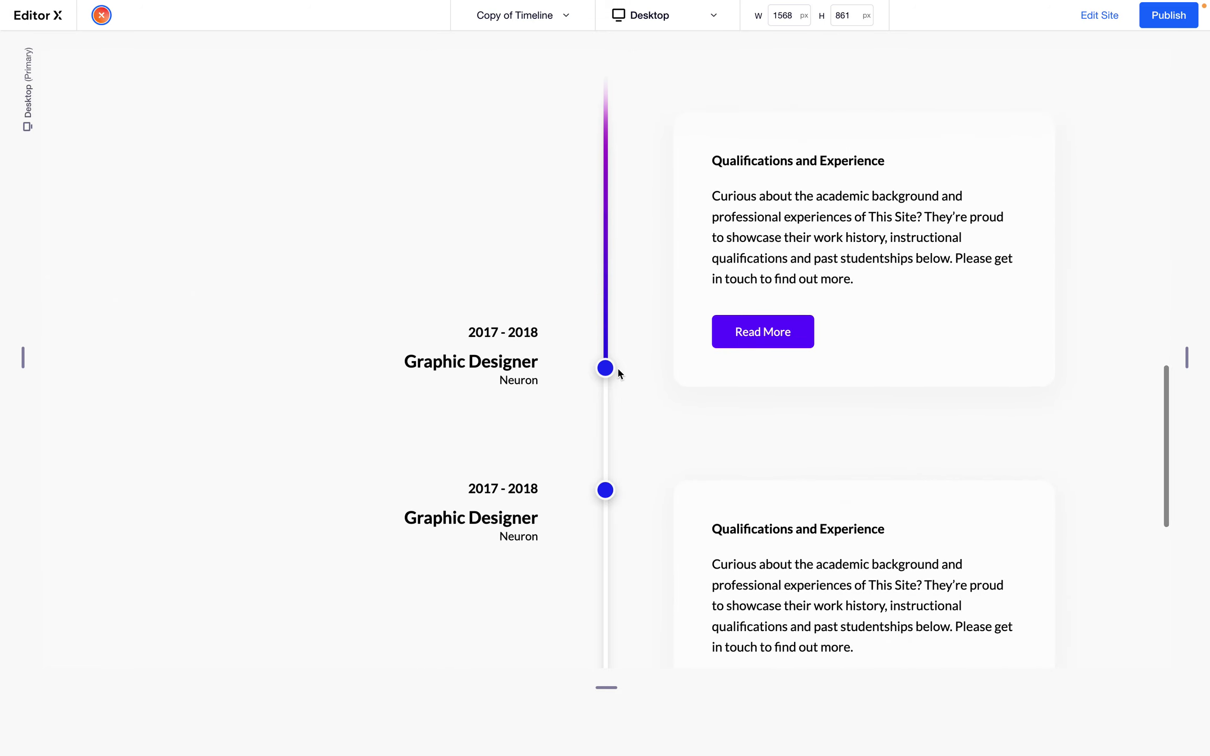
pyautogui.scroll(-2, 618, 373)
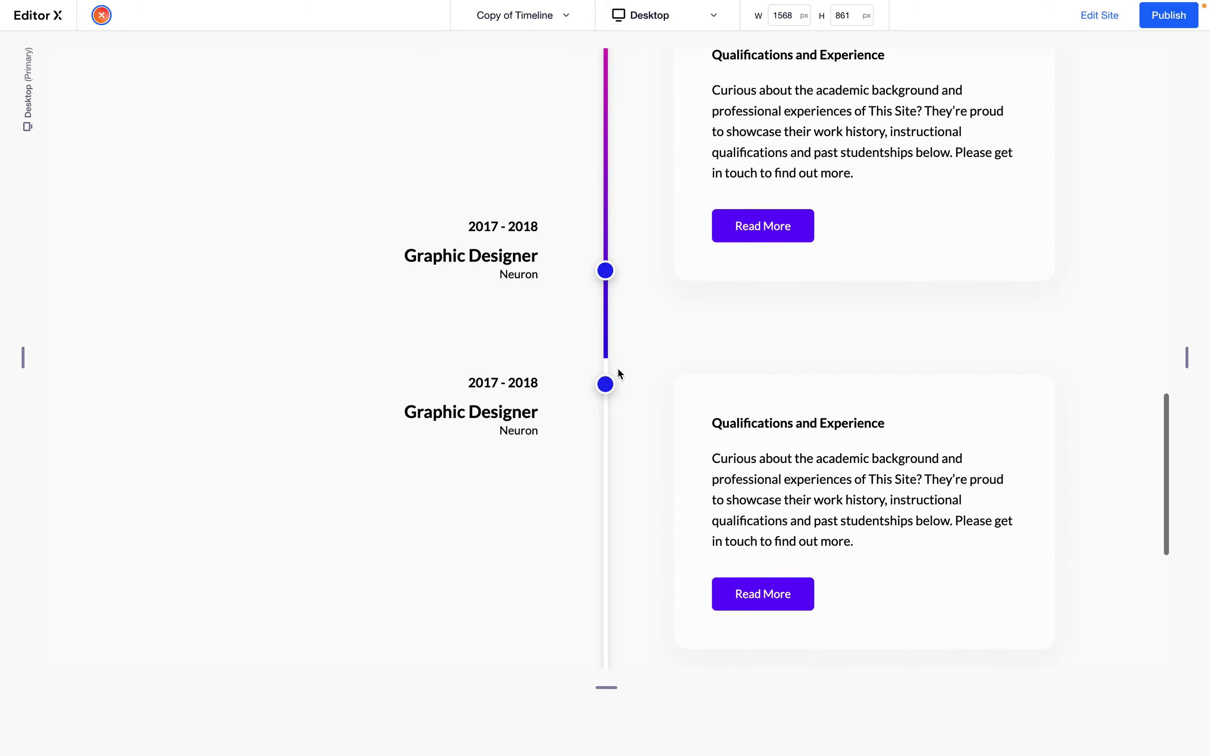
pyautogui.scroll(-3, 643, 318)
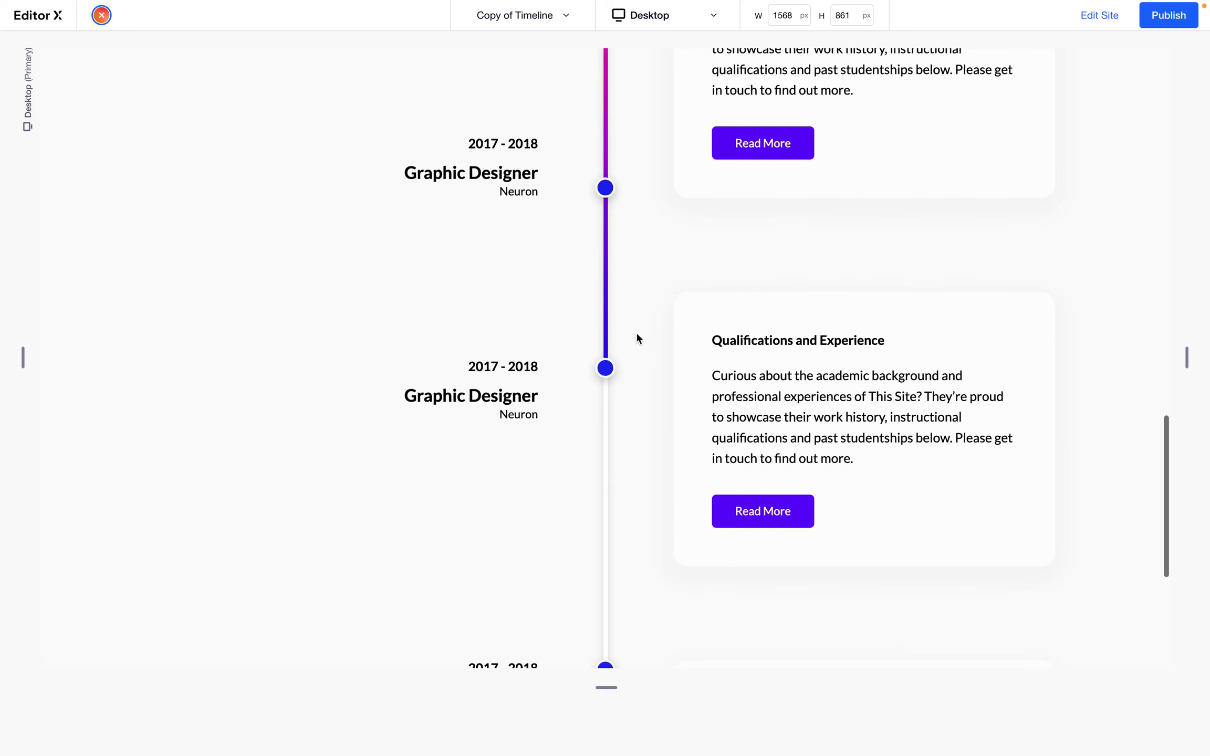
pyautogui.scroll(-4, 625, 352)
pyautogui.scroll(-3, 609, 374)
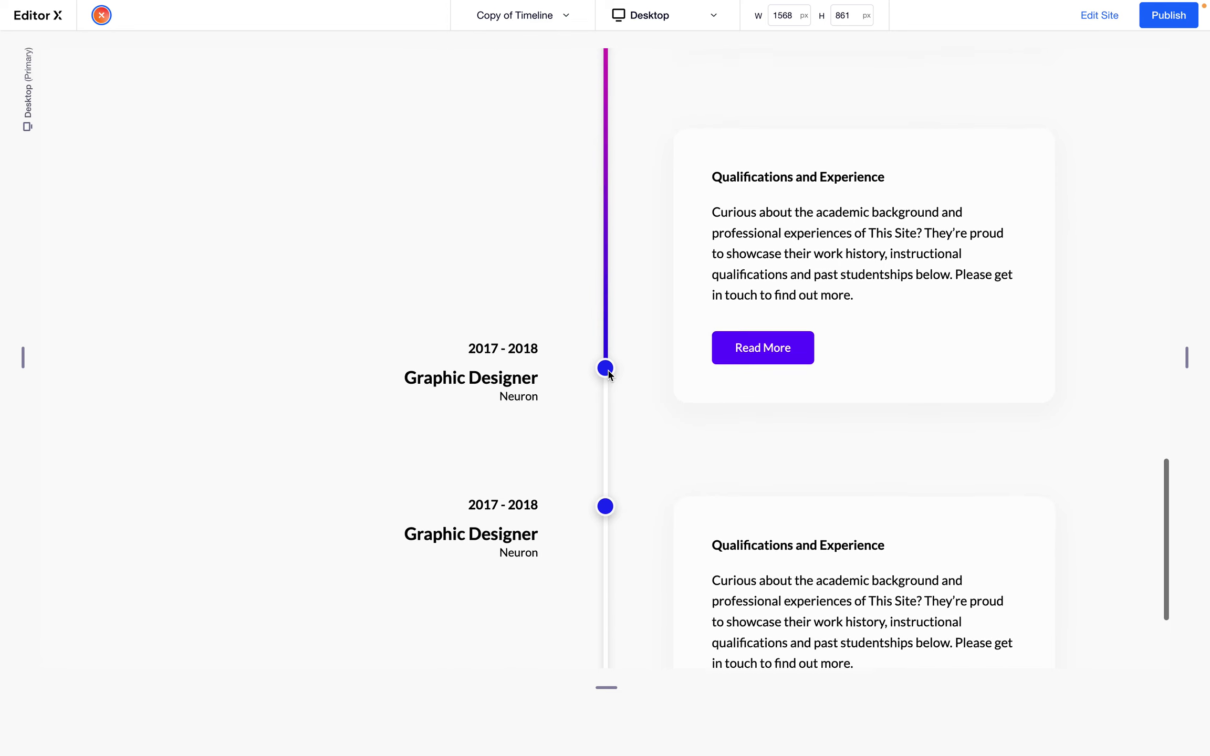
pyautogui.scroll(-3, 609, 373)
pyautogui.scroll(-1, 608, 371)
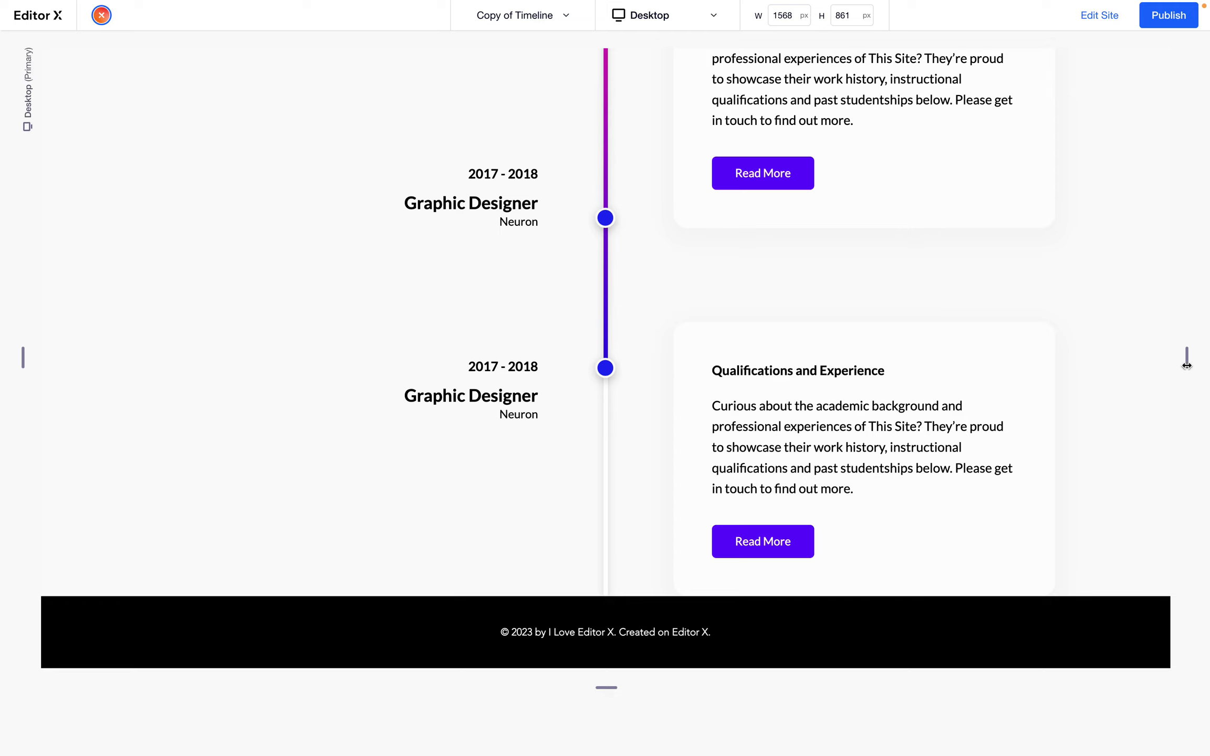
# Narrow the preview to the 320 px mobile width, examine the spacing between the timeline periods, and return to editing
pyautogui.moveTo(1166, 364); pyautogui.dragTo(719, 346)
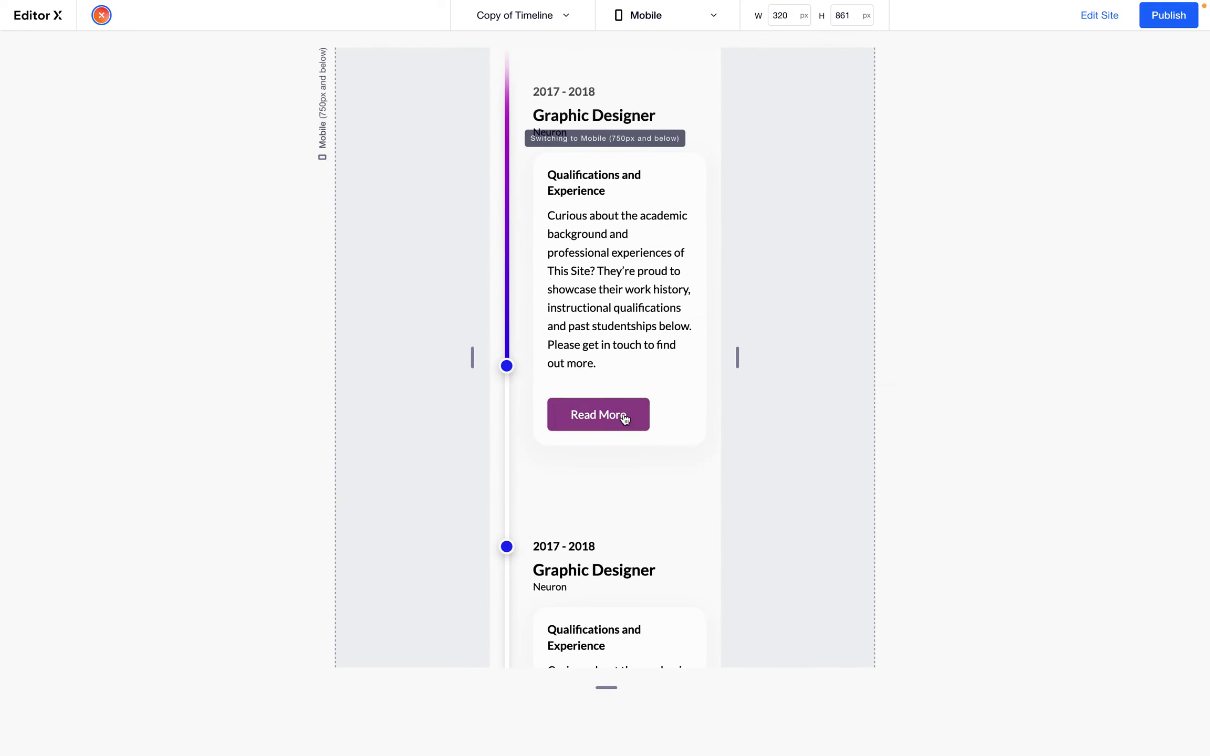
pyautogui.scroll(13, 623, 418)
pyautogui.scroll(-6, 623, 418)
pyautogui.scroll(-8, 624, 418)
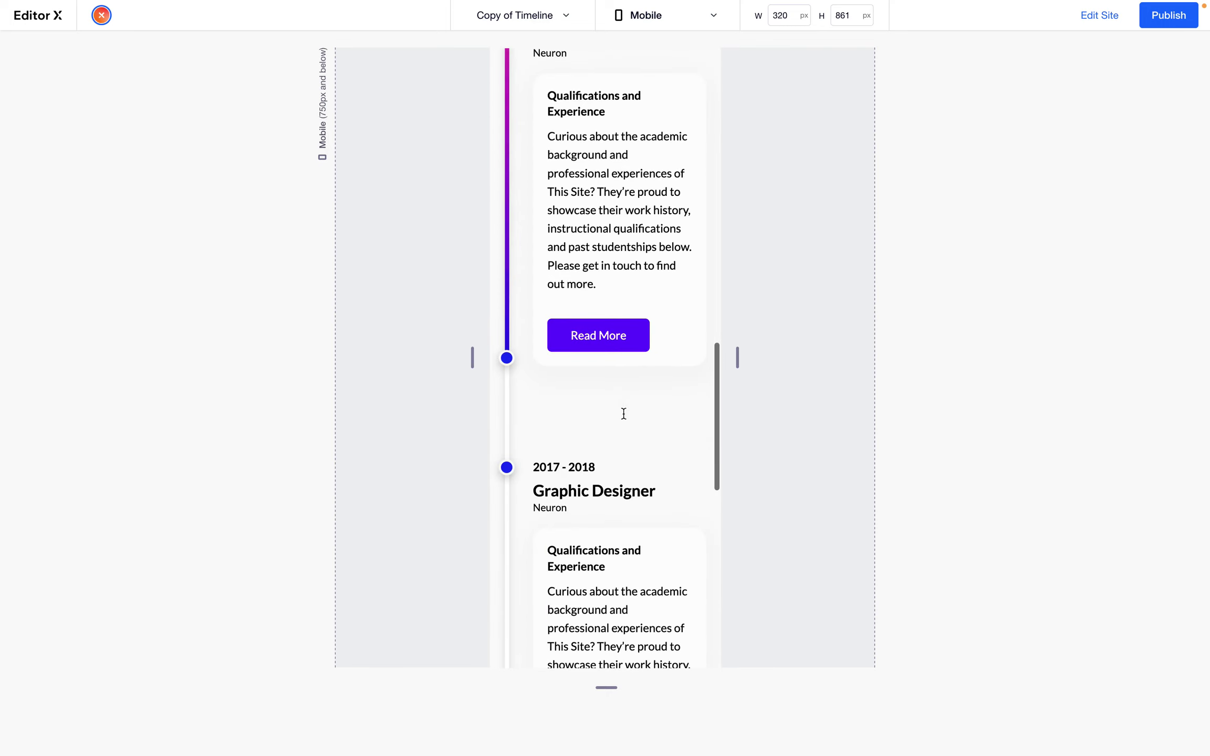
pyautogui.scroll(-10, 623, 413)
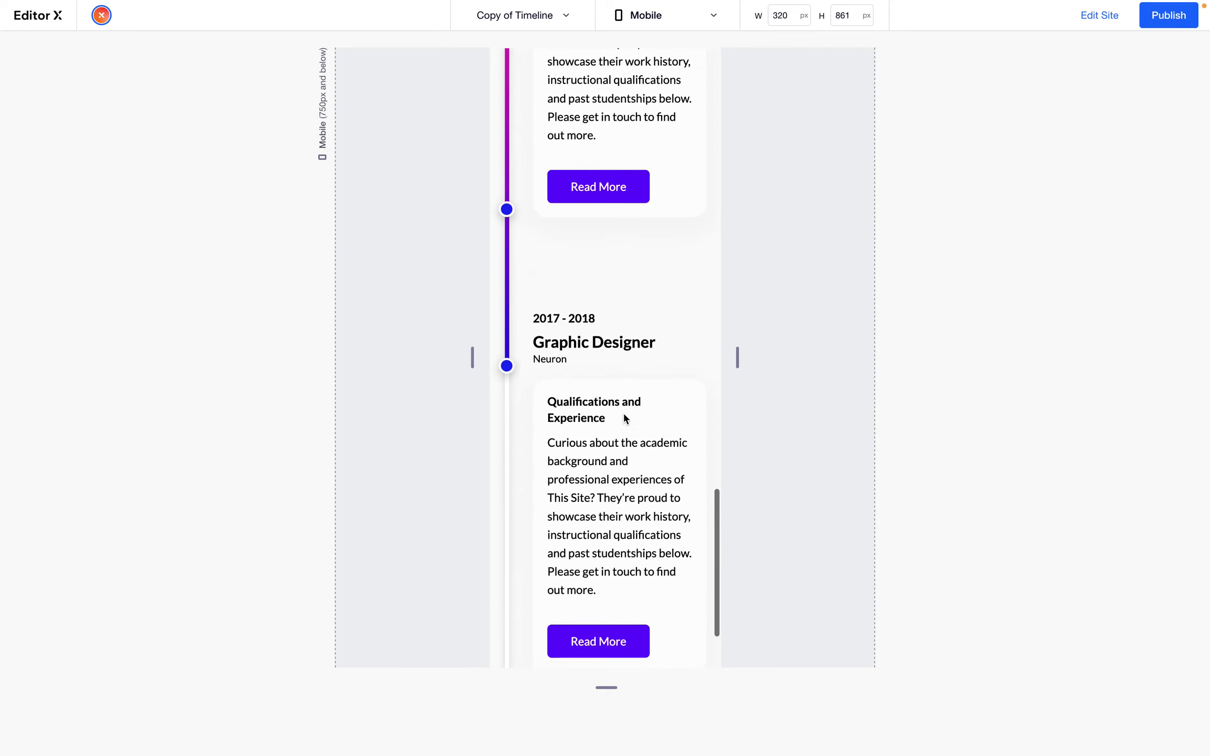
pyautogui.scroll(-10, 623, 416)
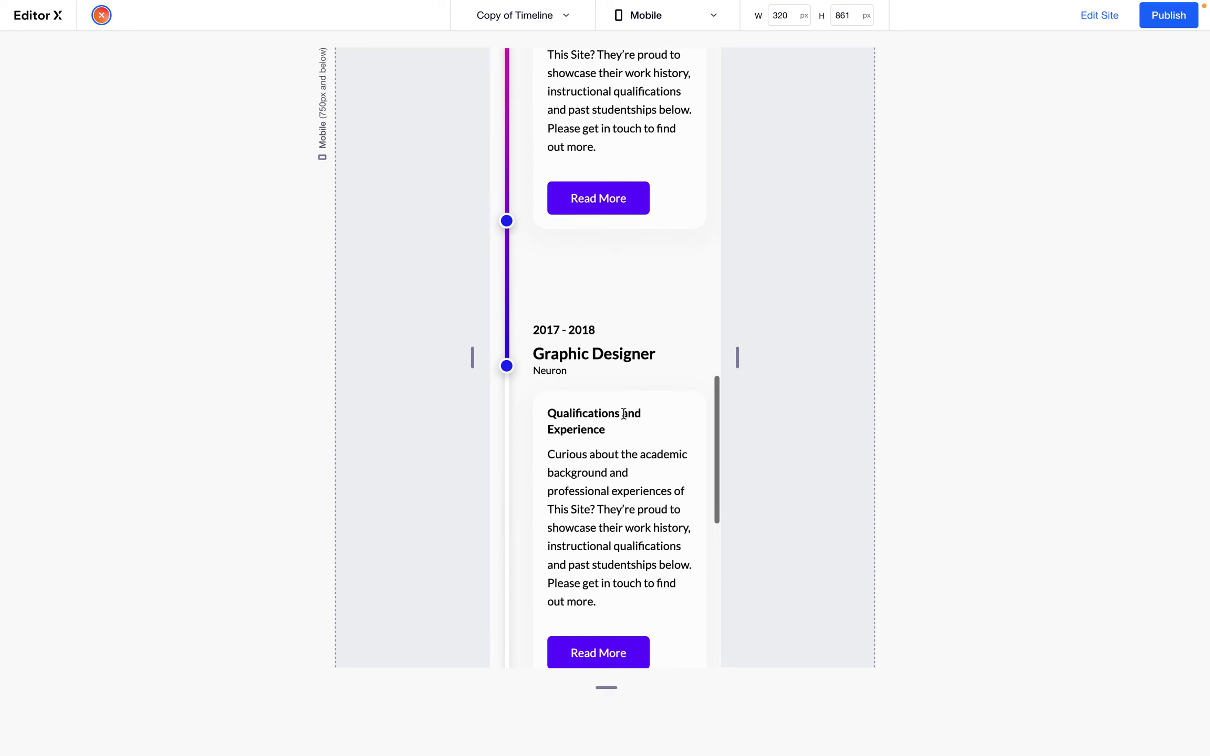
pyautogui.scroll(1, 623, 414)
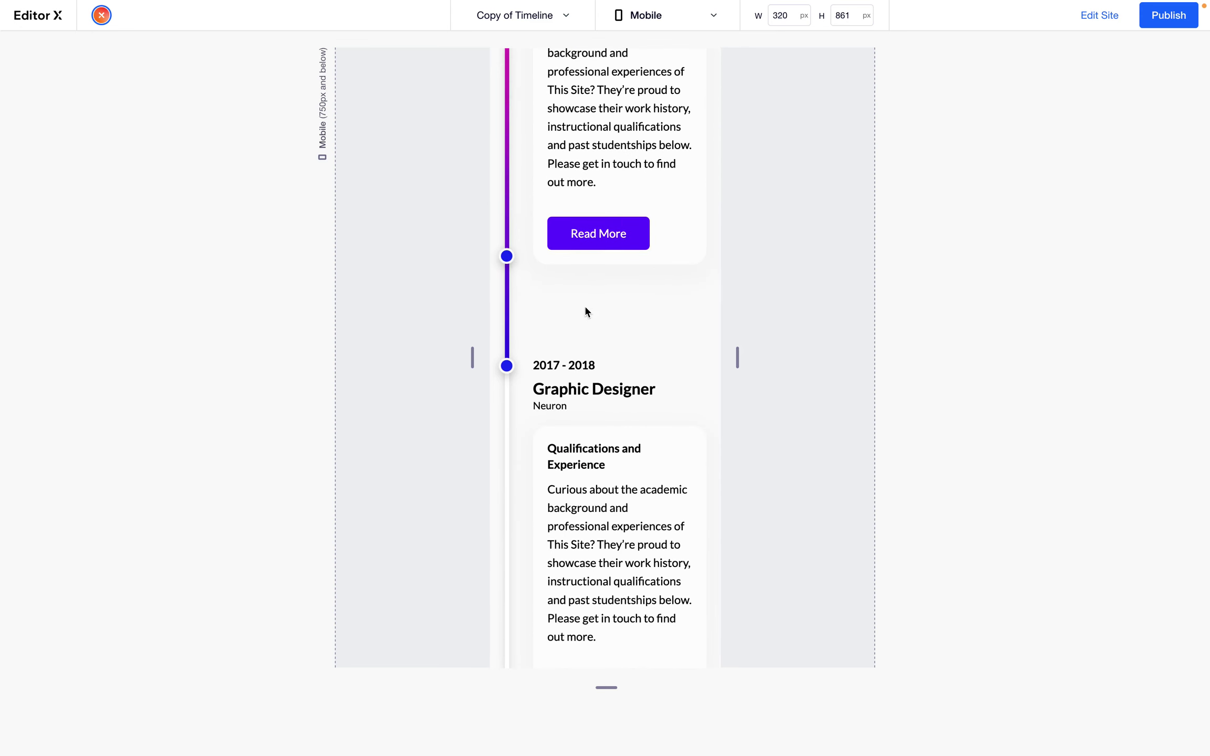
pyautogui.press('Escape')
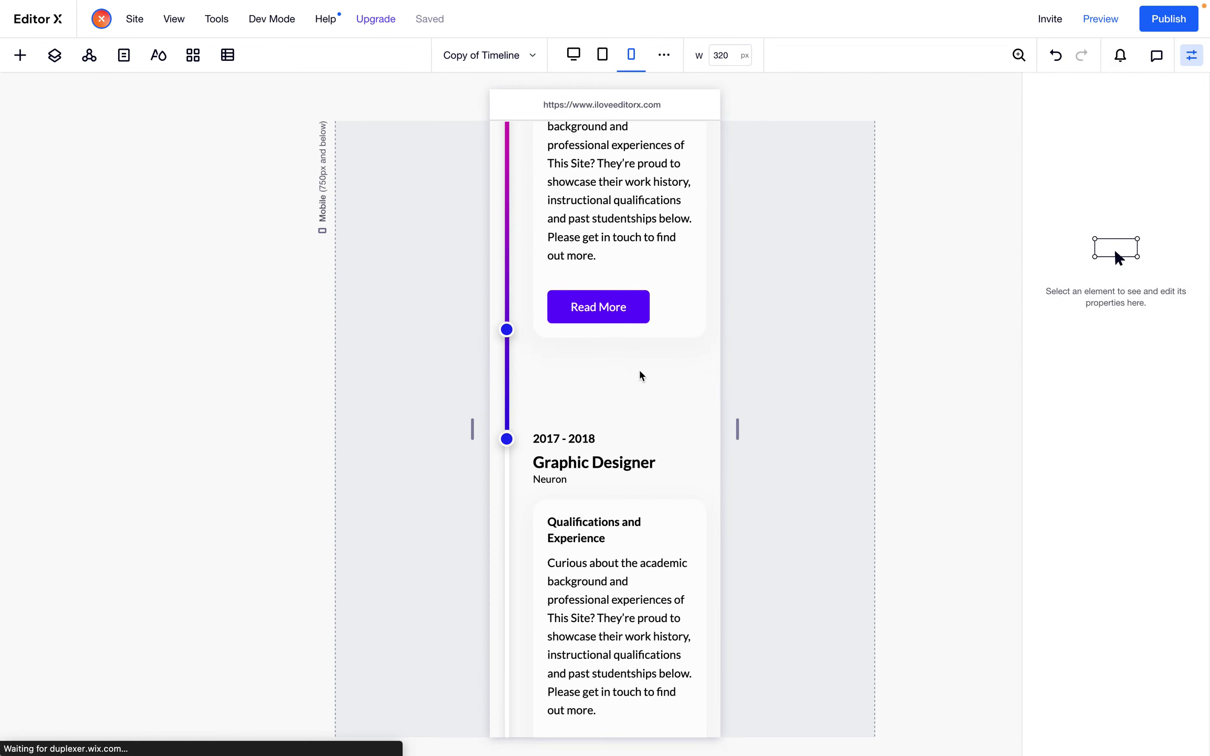
# Set the vertical gap between the timeline section's grid rows to 20 px on the mobile breakpoint
pyautogui.click(638, 386)
pyautogui.click(1171, 647)
pyautogui.write('0')
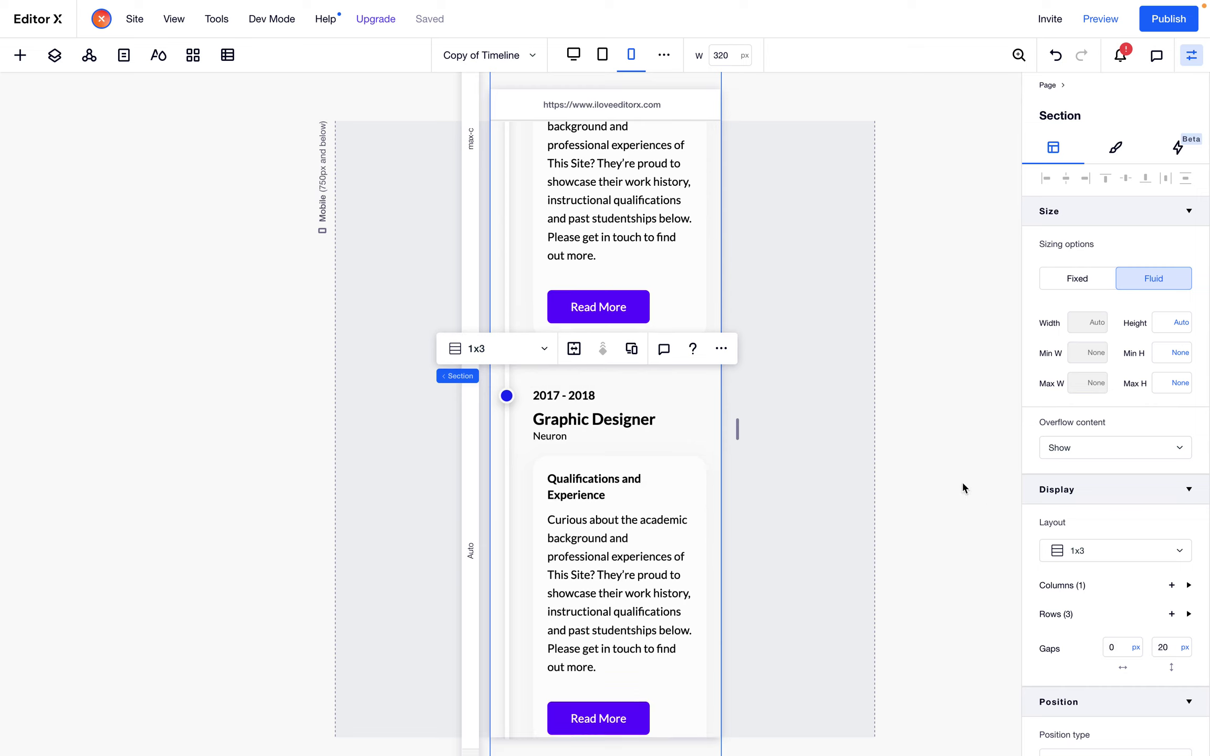
pyautogui.click(926, 471)
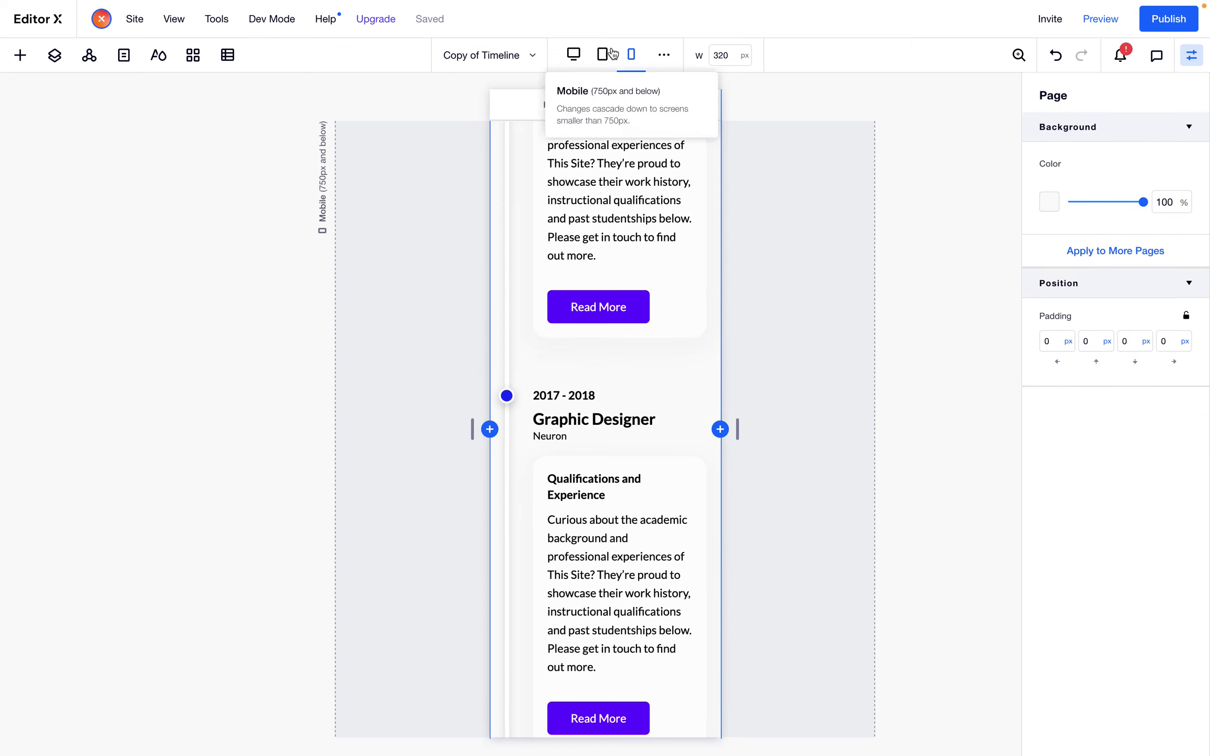
# Switch the canvas to the desktop breakpoint and hide the inspector to show the full timeline width
pyautogui.click(576, 53)
pyautogui.scroll(5, 544, 465)
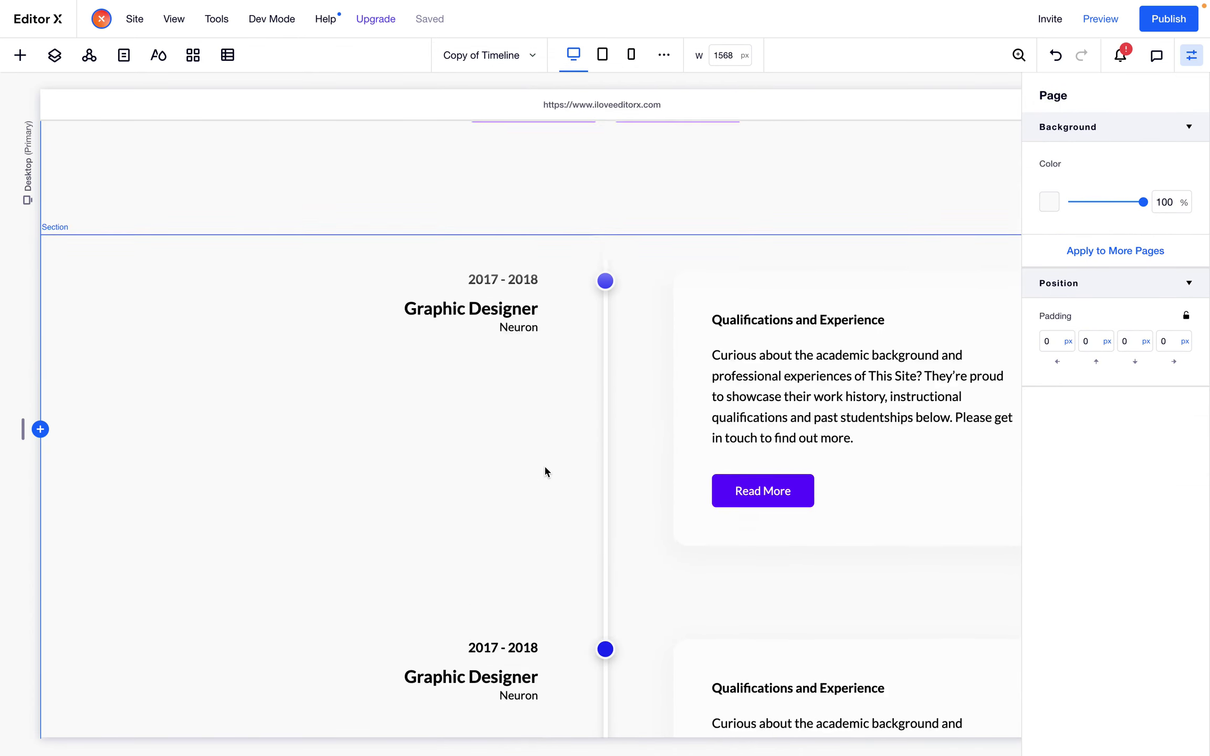
pyautogui.hscroll(3, 737, 421)
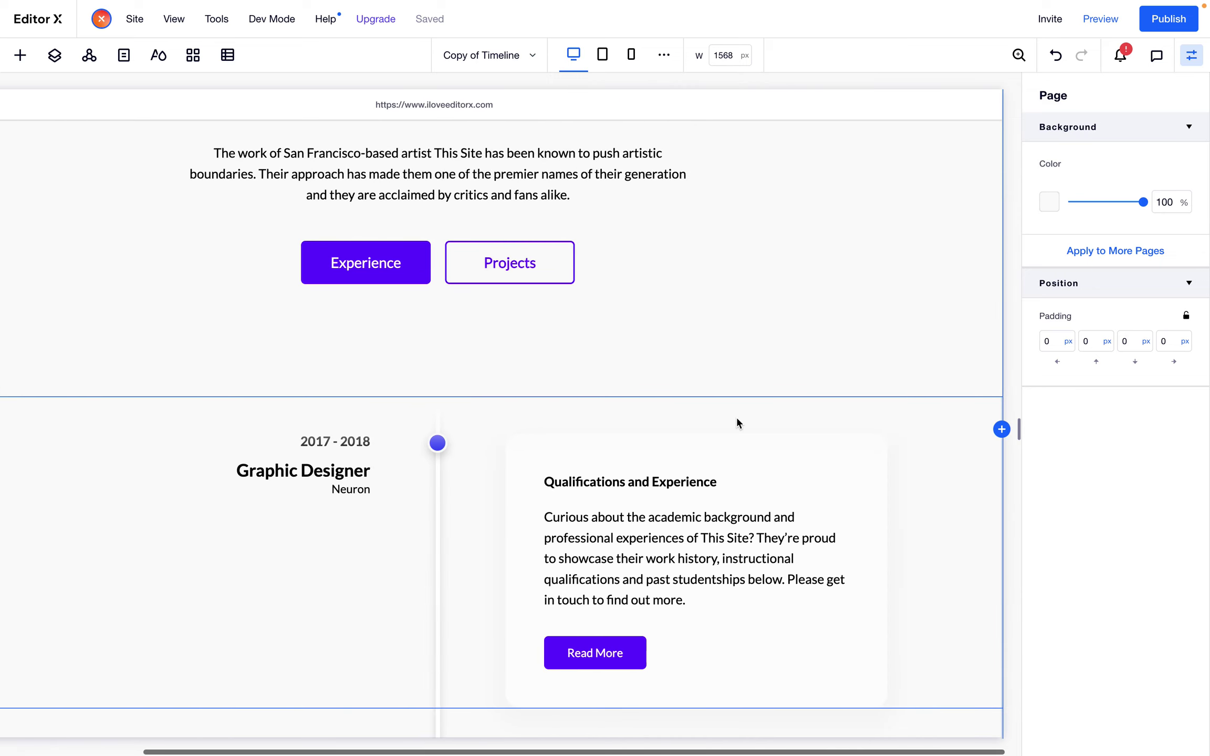
pyautogui.scroll(-4, 737, 421)
pyautogui.click(1190, 55)
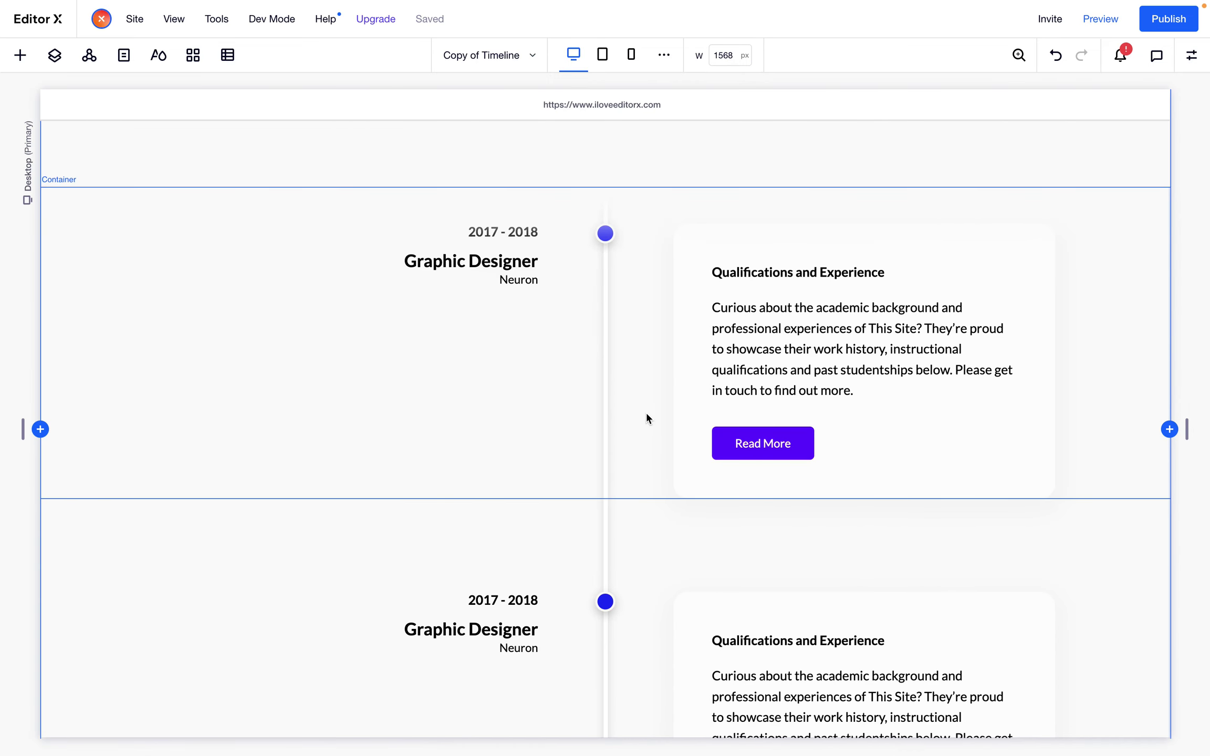
# Switch to the finished timeline page in the browser, close its developer tools, and examine how each period stacks multiple content cards
pyautogui.hotkey('ctrl', 'Tab')
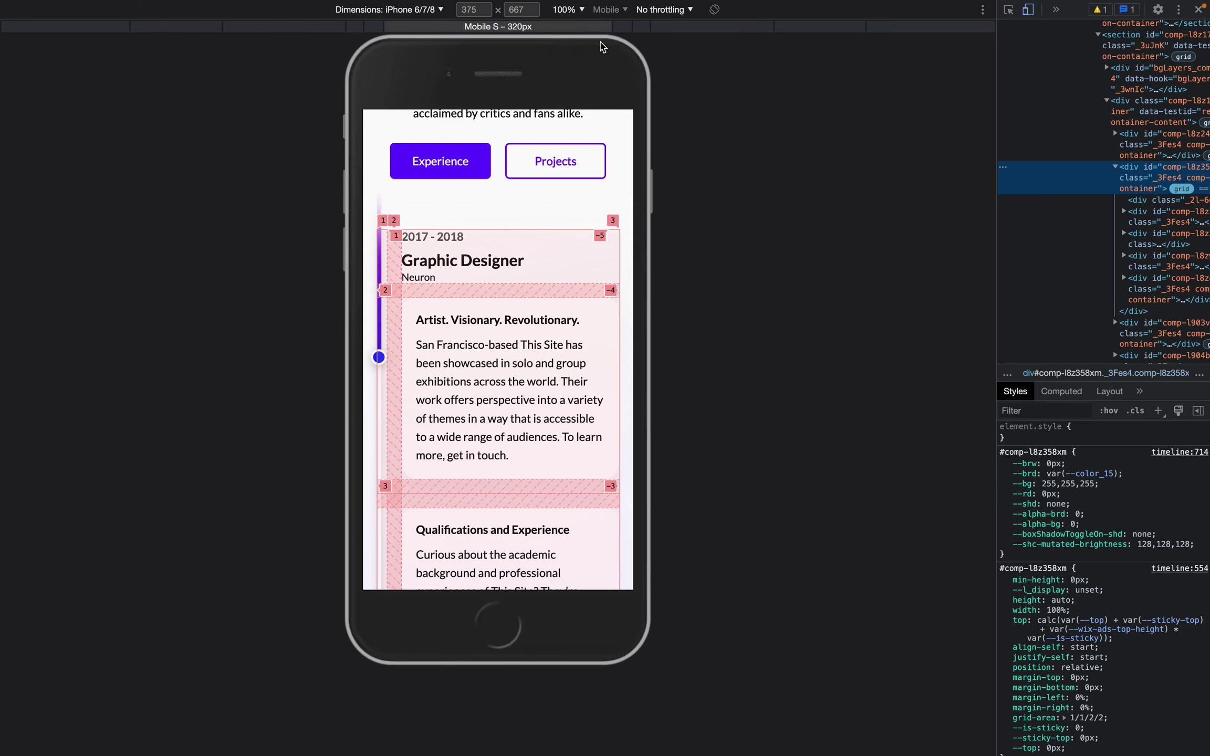
pyautogui.click(1028, 9)
pyautogui.click(1200, 9)
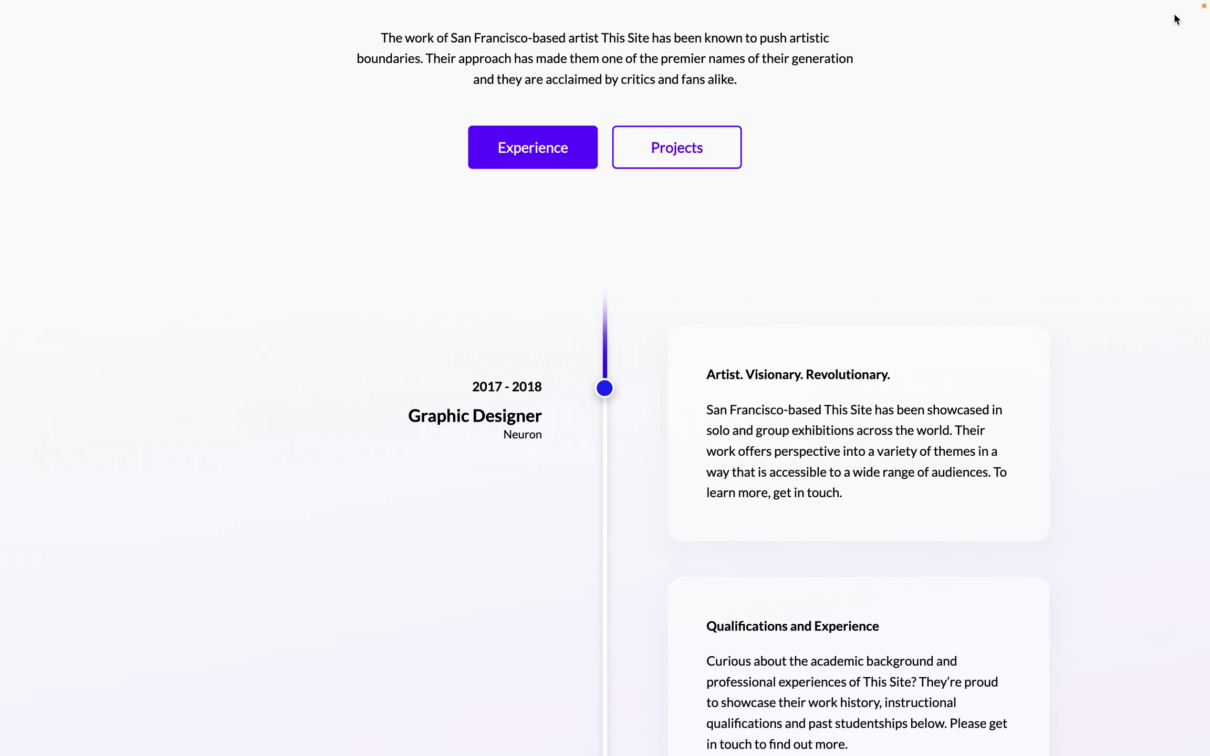
pyautogui.scroll(-5, 914, 201)
pyautogui.scroll(2, 914, 201)
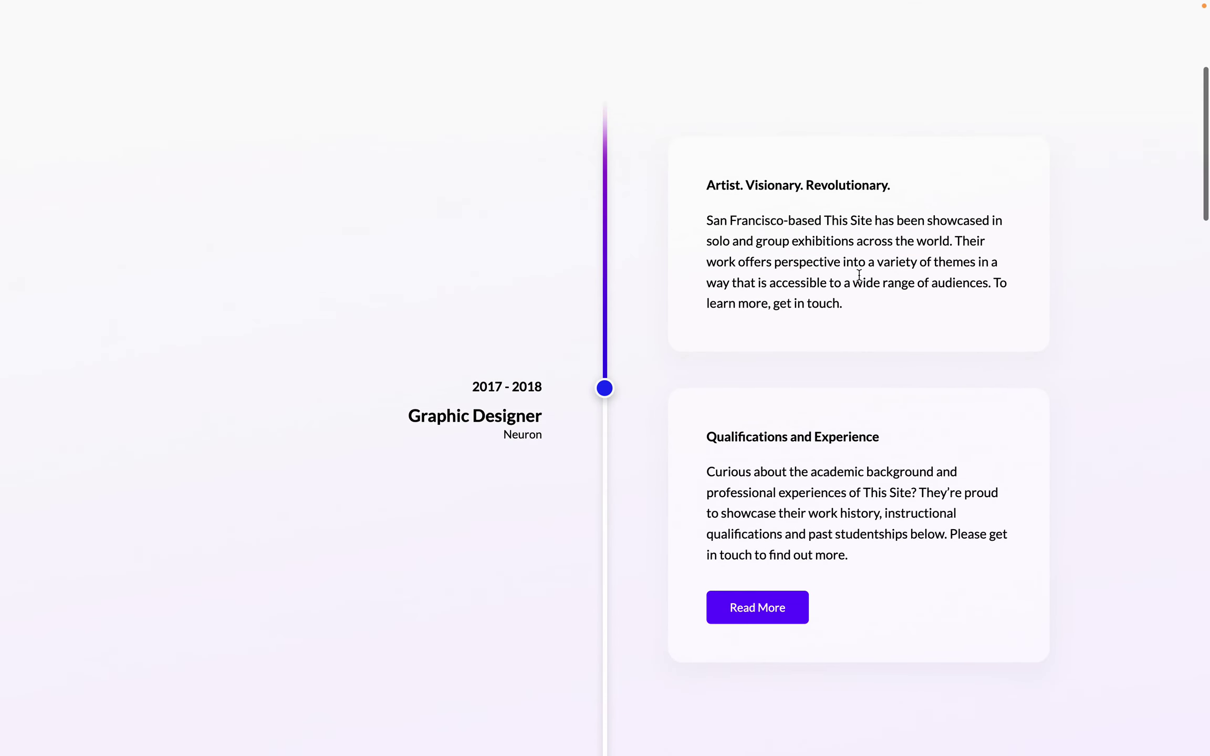
pyautogui.scroll(-5, 734, 269)
pyautogui.scroll(-1, 733, 270)
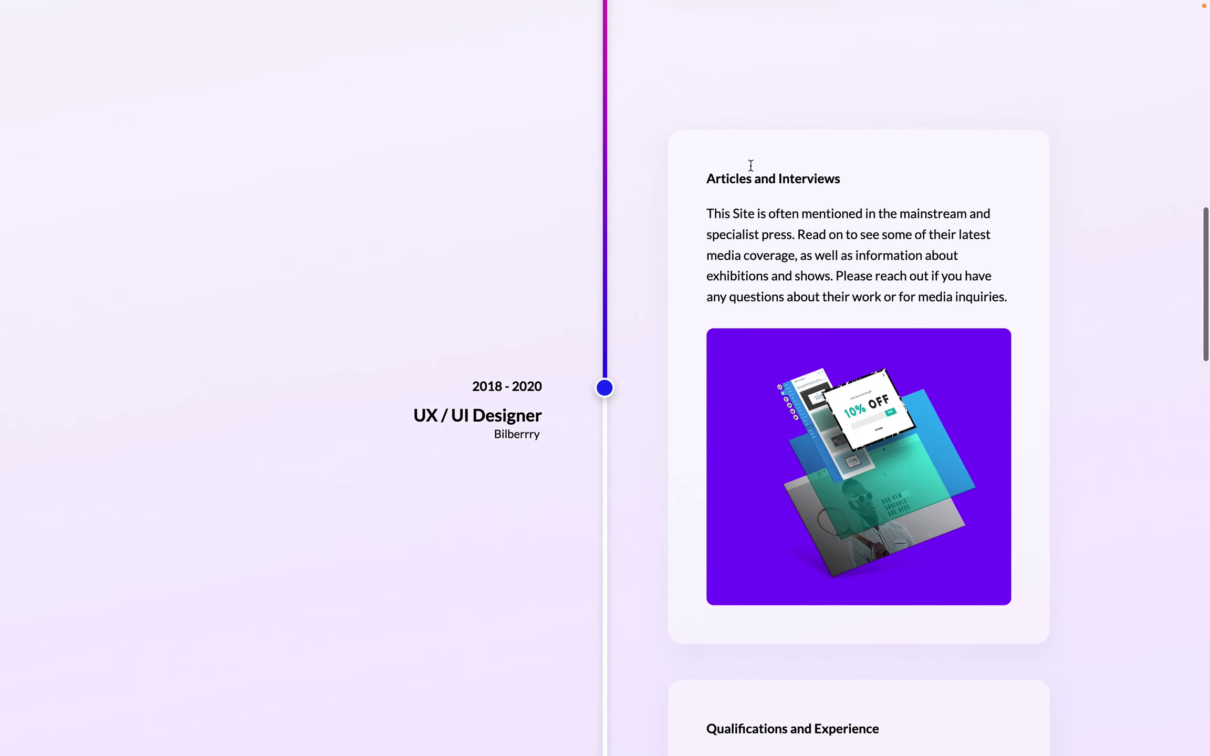
pyautogui.scroll(-14, 806, 367)
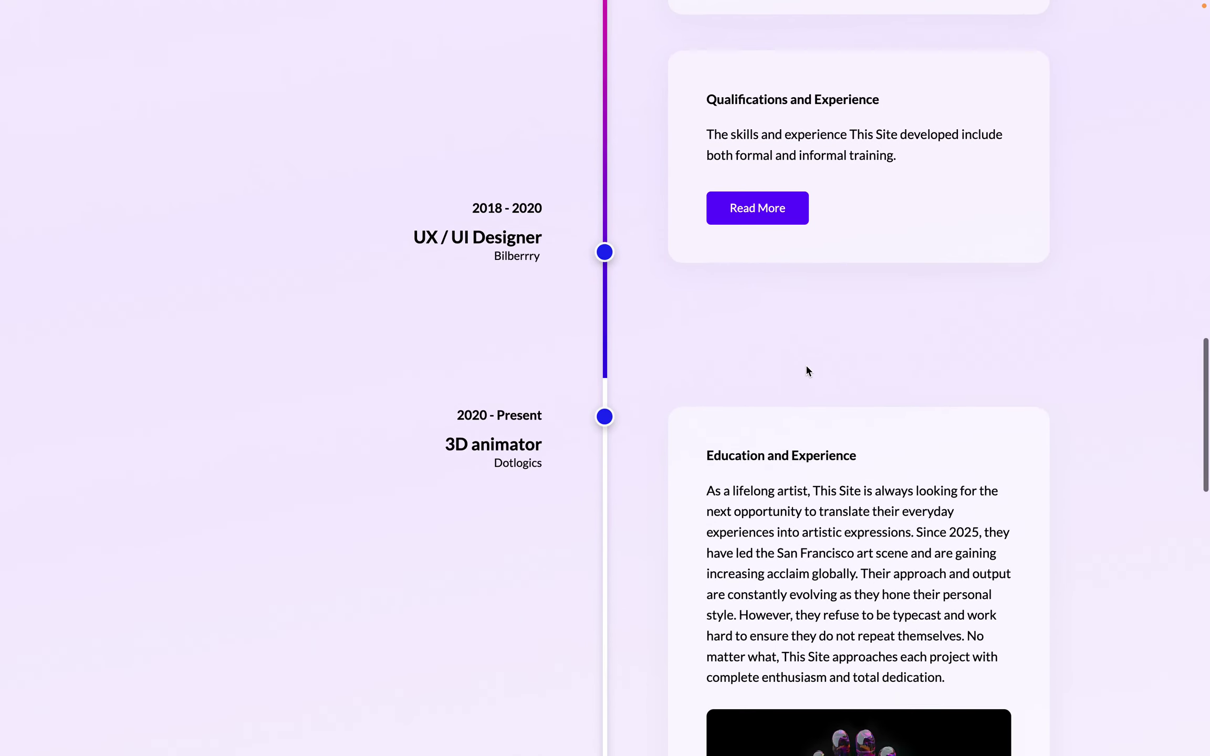
pyautogui.scroll(12, 806, 366)
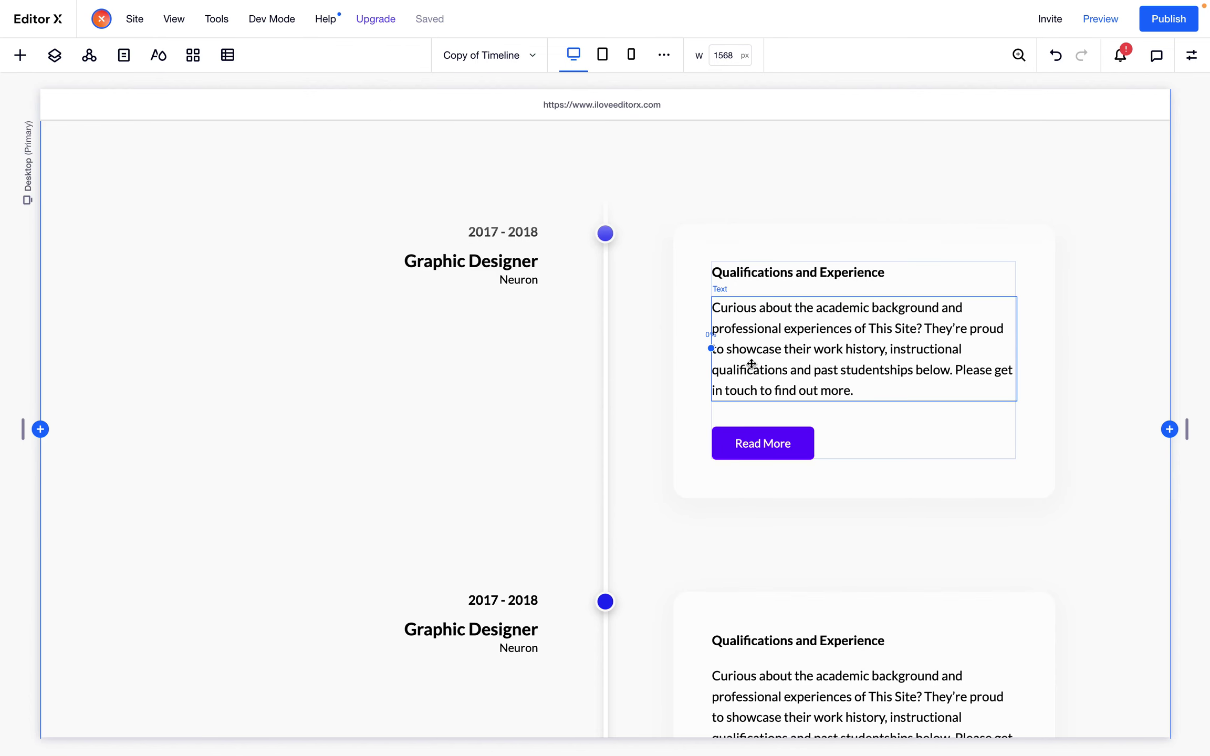
# Add a second row to the first period container's grid and duplicate its Qualifications and Experience card
pyautogui.click(538, 402)
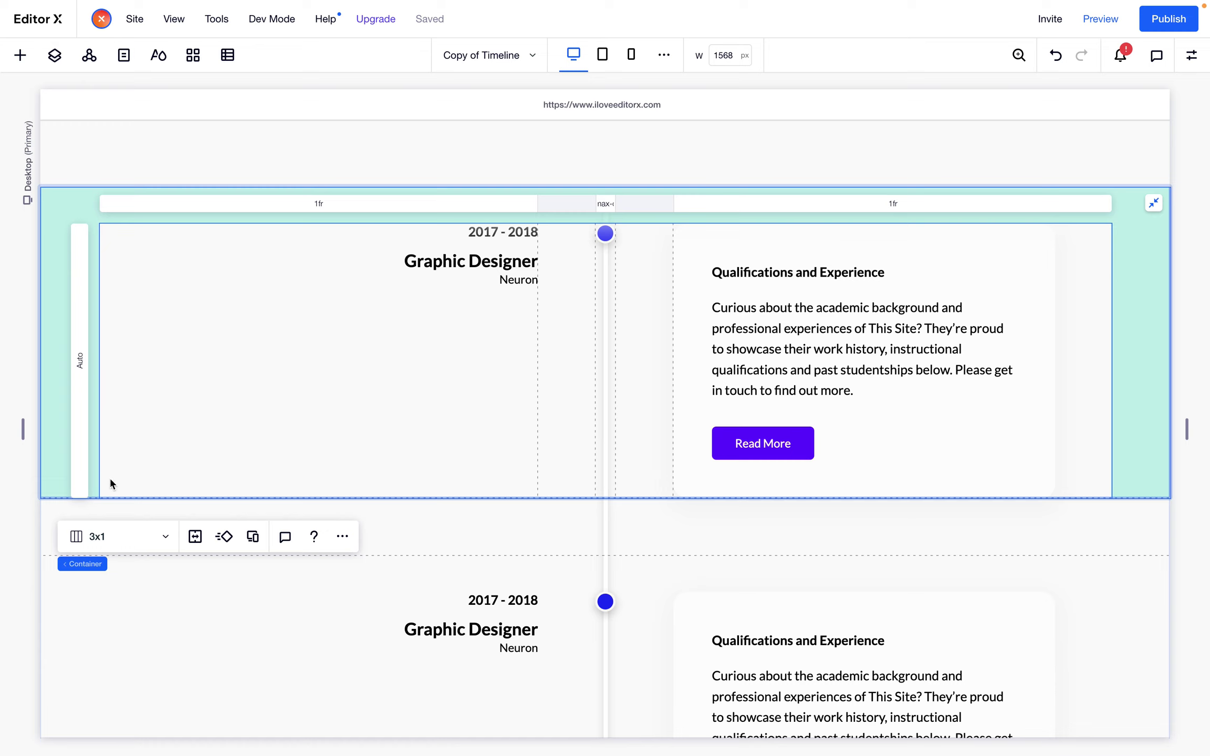
pyautogui.click(79, 498)
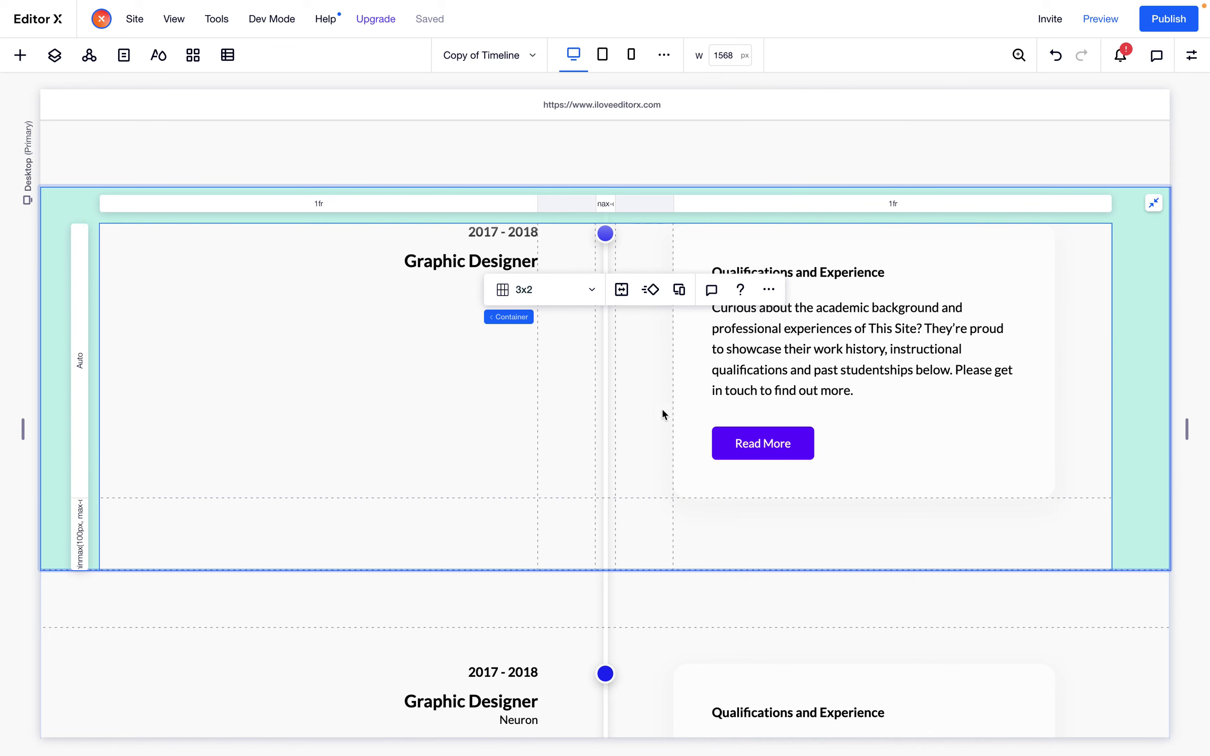
pyautogui.click(696, 409)
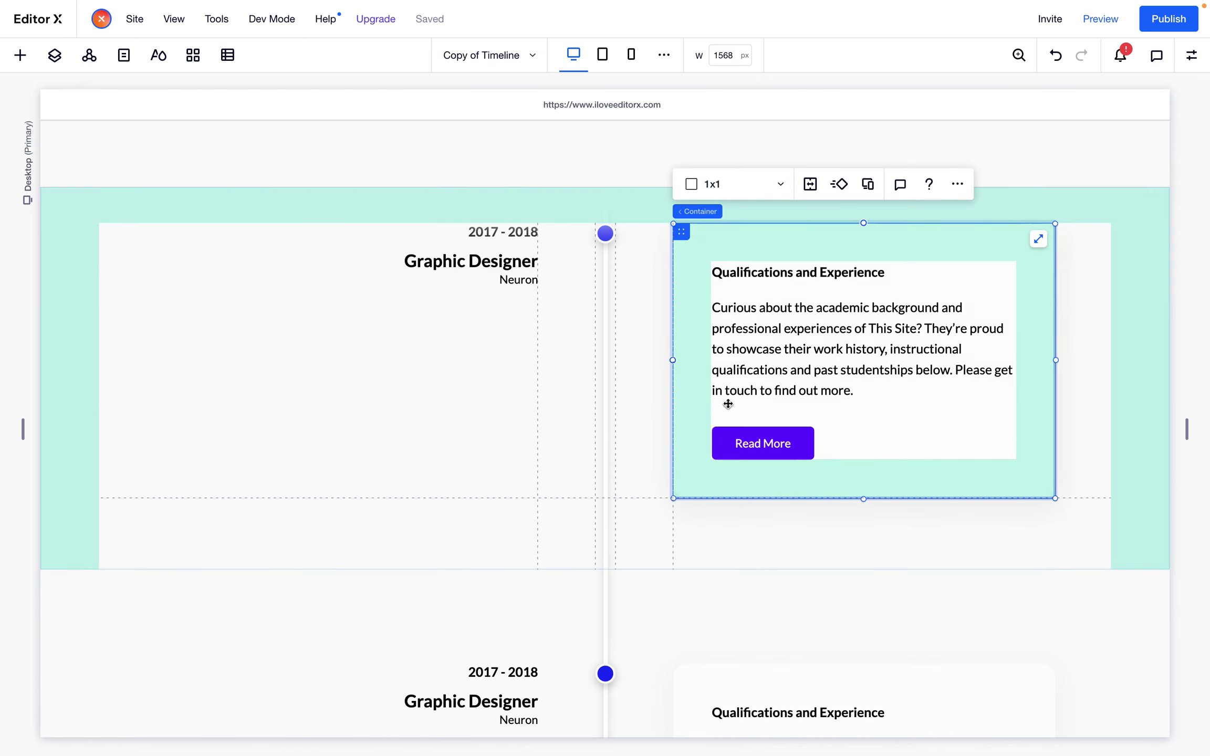
pyautogui.moveTo(727, 404); pyautogui.dragTo(1189, 103)
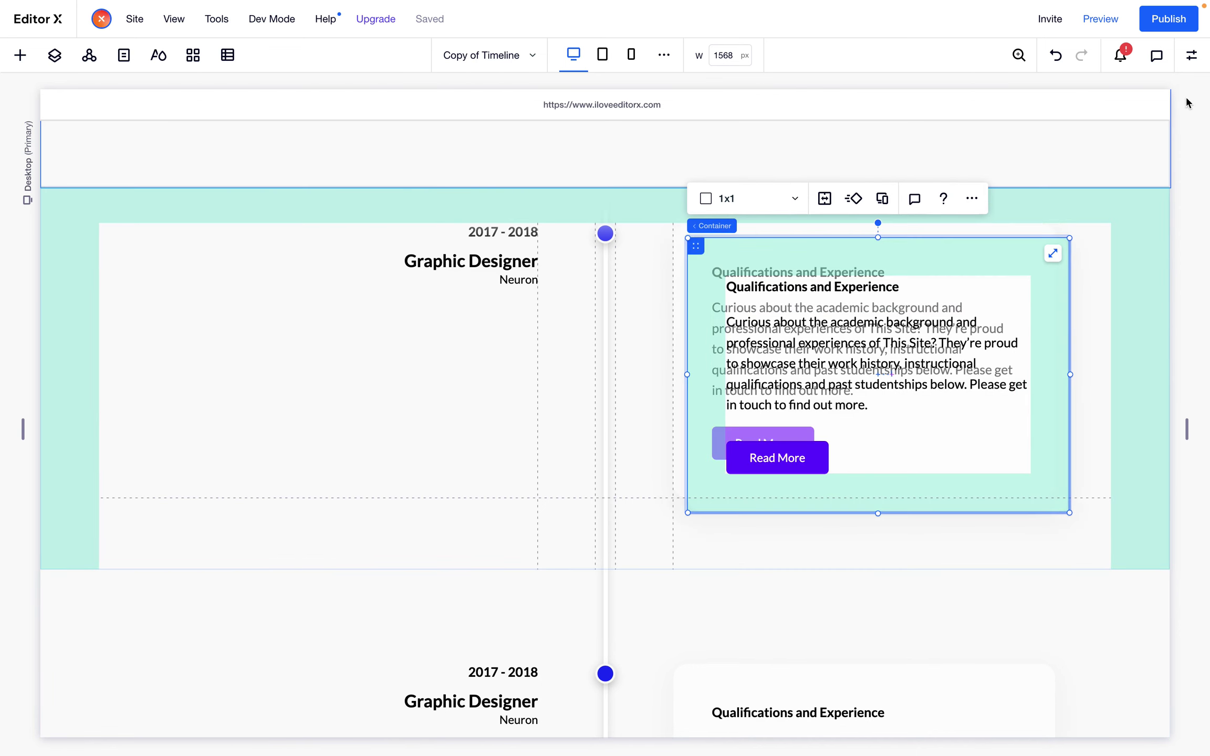
# Place the duplicated card in column 3, row 2 of the period container's grid and align it to the cell's left and top
pyautogui.click(1191, 54)
pyautogui.scroll(-3, 1121, 433)
pyautogui.click(1163, 615)
pyautogui.scroll(-3, 1118, 465)
pyautogui.scroll(2, 1103, 336)
pyautogui.scroll(1, 1103, 336)
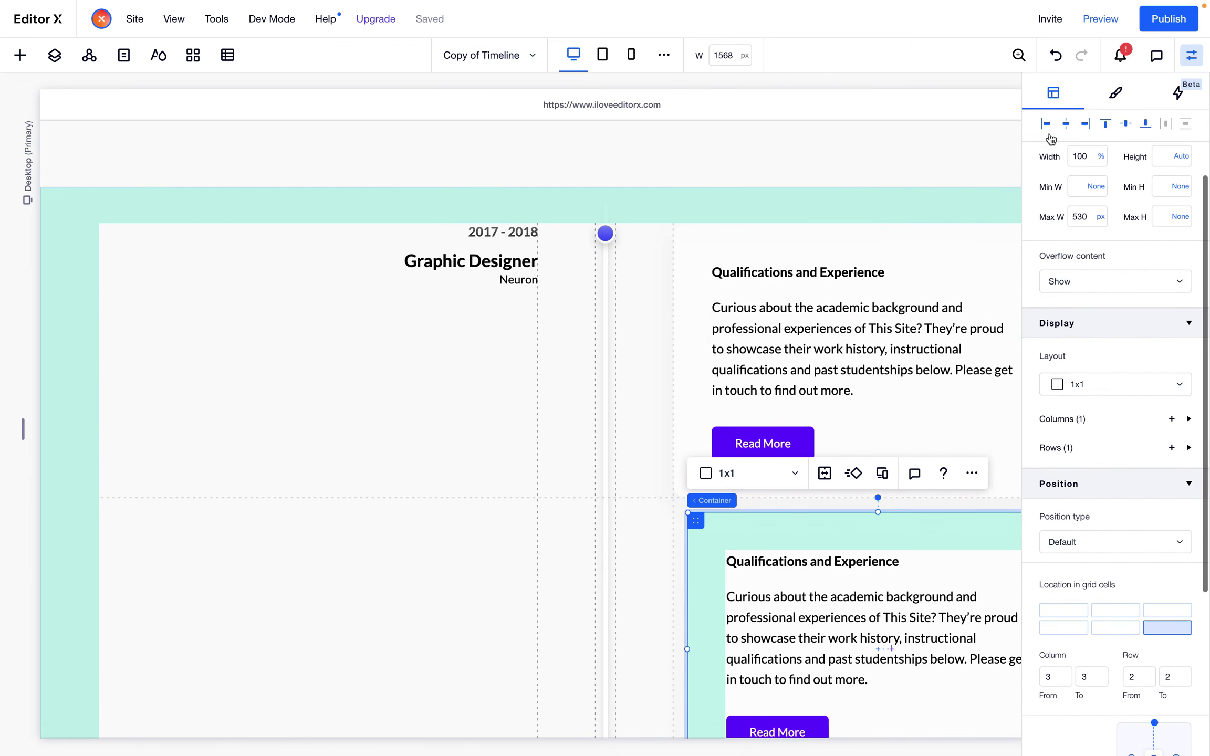
pyautogui.click(1047, 125)
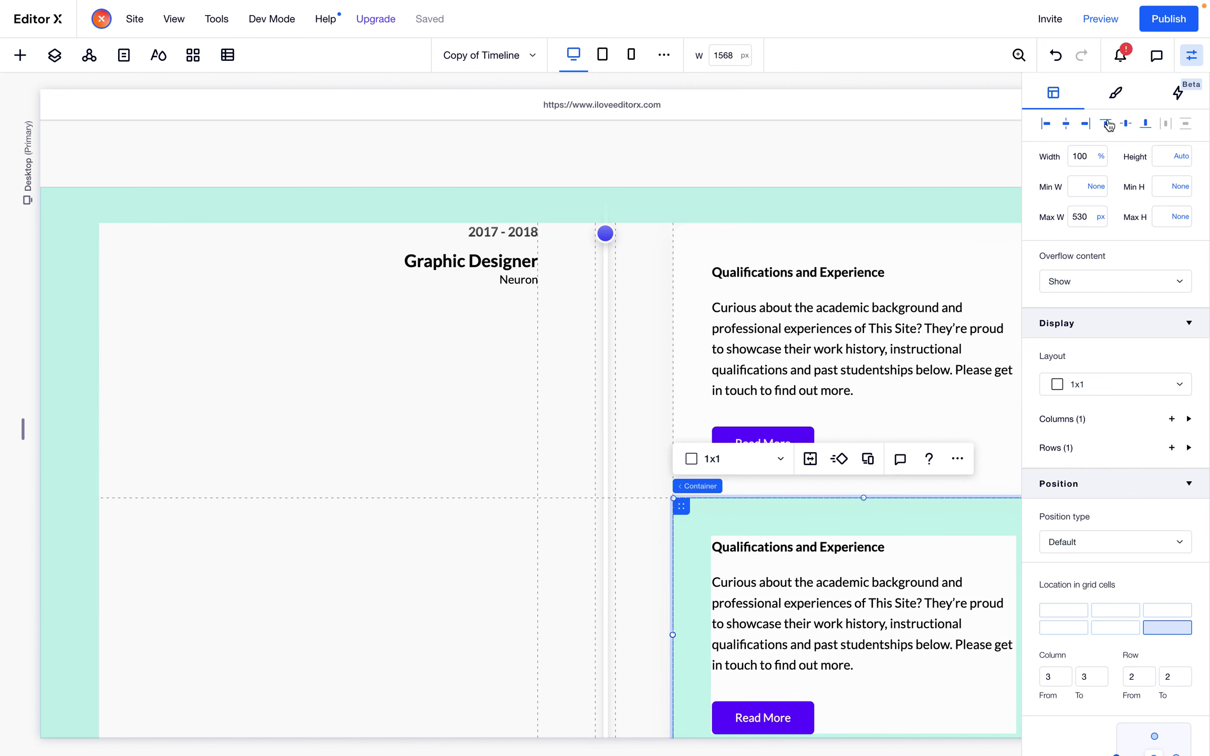
pyautogui.scroll(-2, 932, 302)
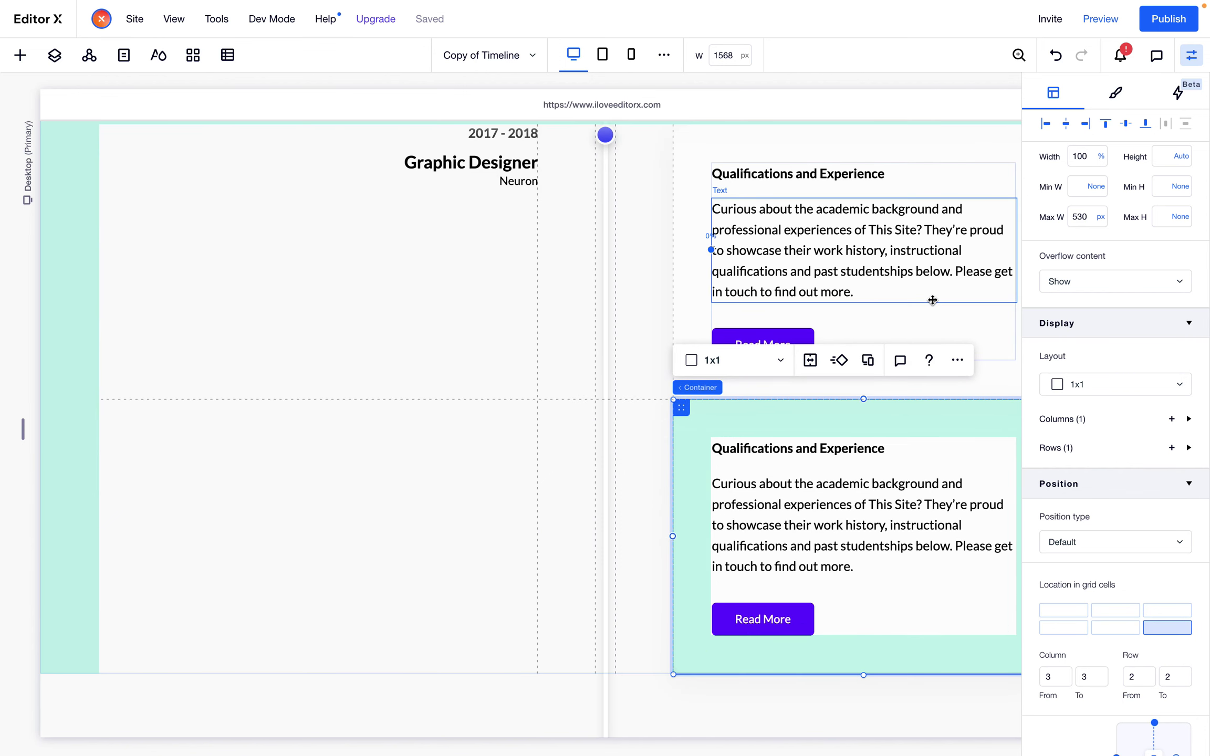
# Set the vertical gap between the first period container's grid rows to 30 px
pyautogui.click(528, 428)
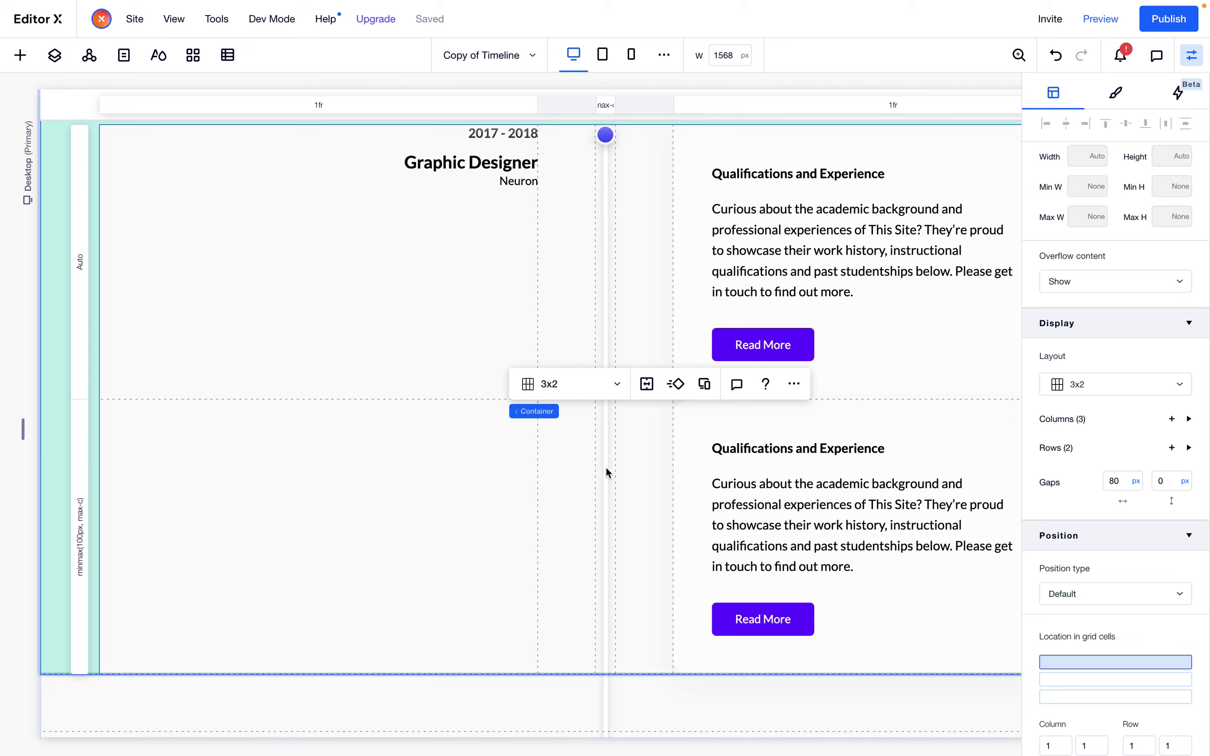
pyautogui.click(651, 428)
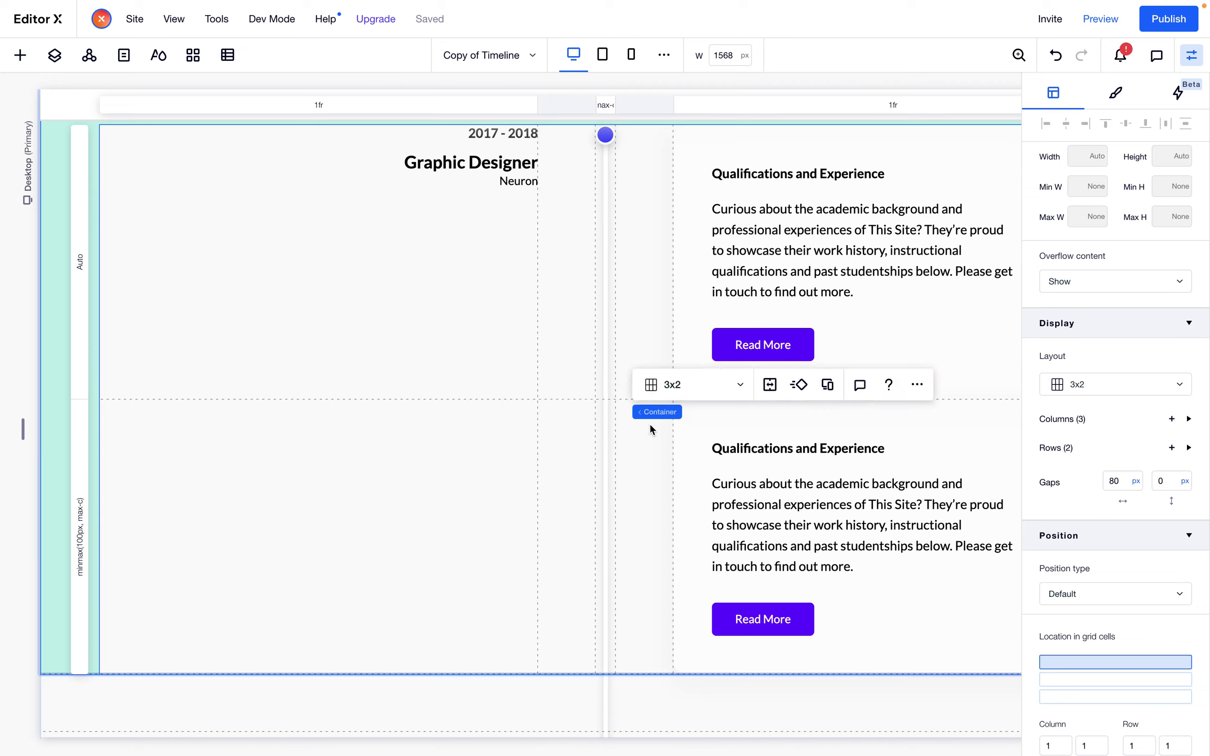
pyautogui.click(1163, 482)
pyautogui.press('Return')
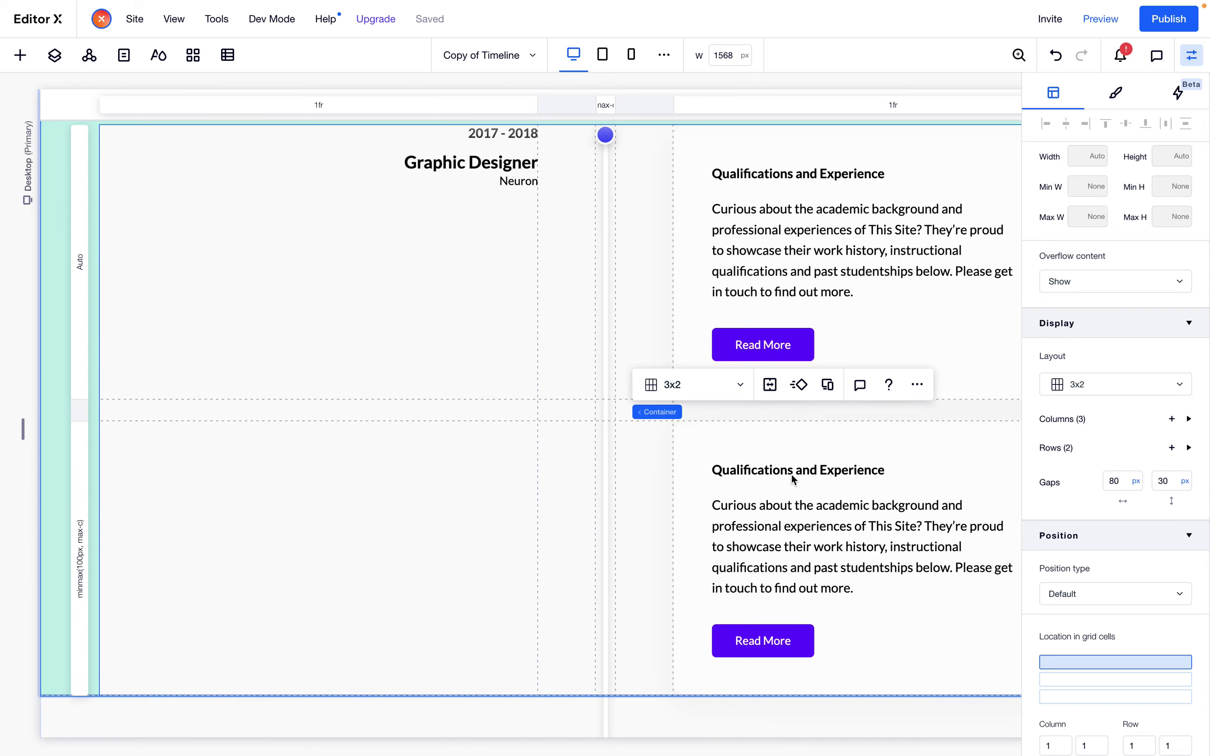
# Set the vertical gap between the first period container's grid rows to 50 px
pyautogui.click(1163, 482)
pyautogui.press('Return')
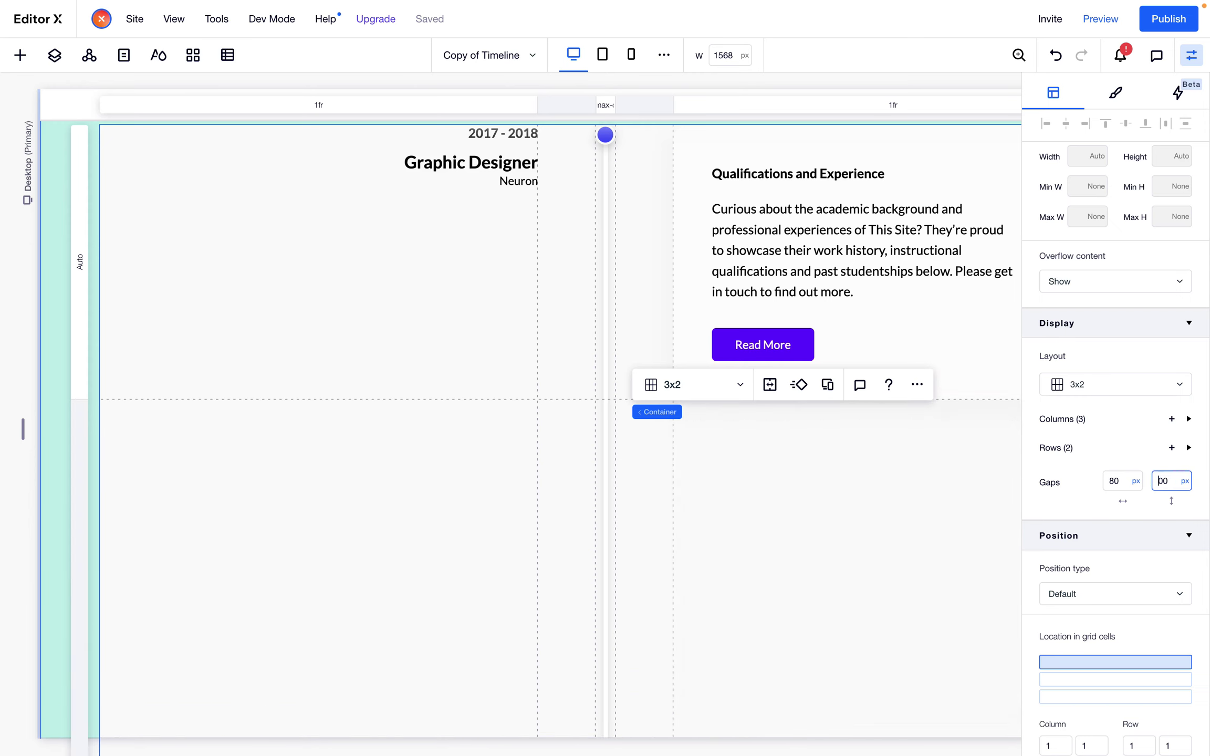
pyautogui.write('05')
pyautogui.press('Return')
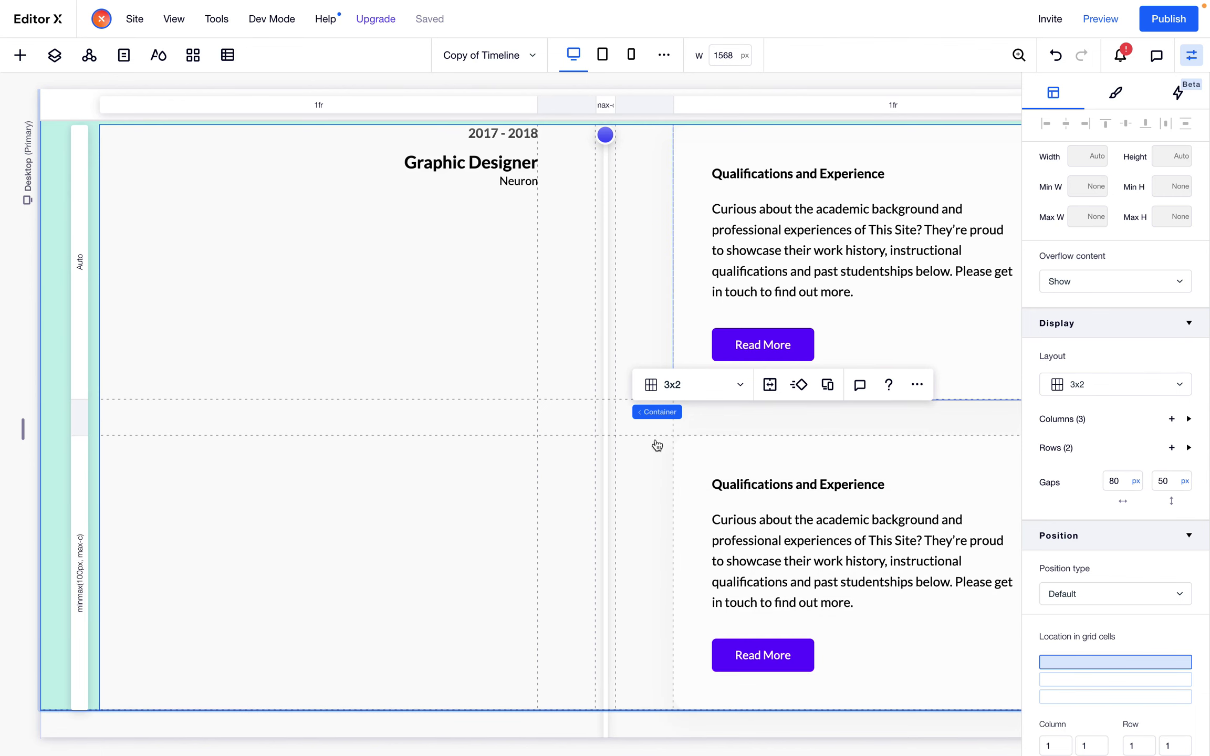
# Add the Warm Up image from the site files and place it in the second card's stack between the paragraph and the Read More button
pyautogui.scroll(-3, 735, 528)
pyautogui.hscroll(2, 866, 519)
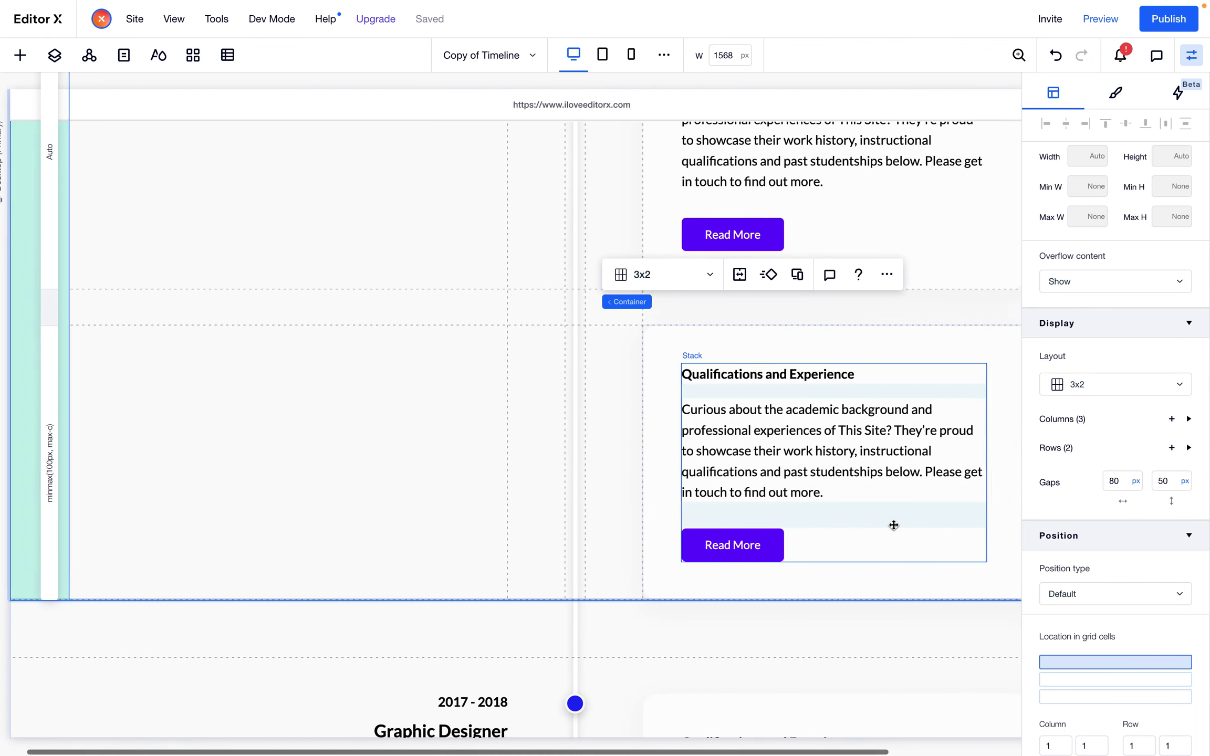
pyautogui.click(21, 55)
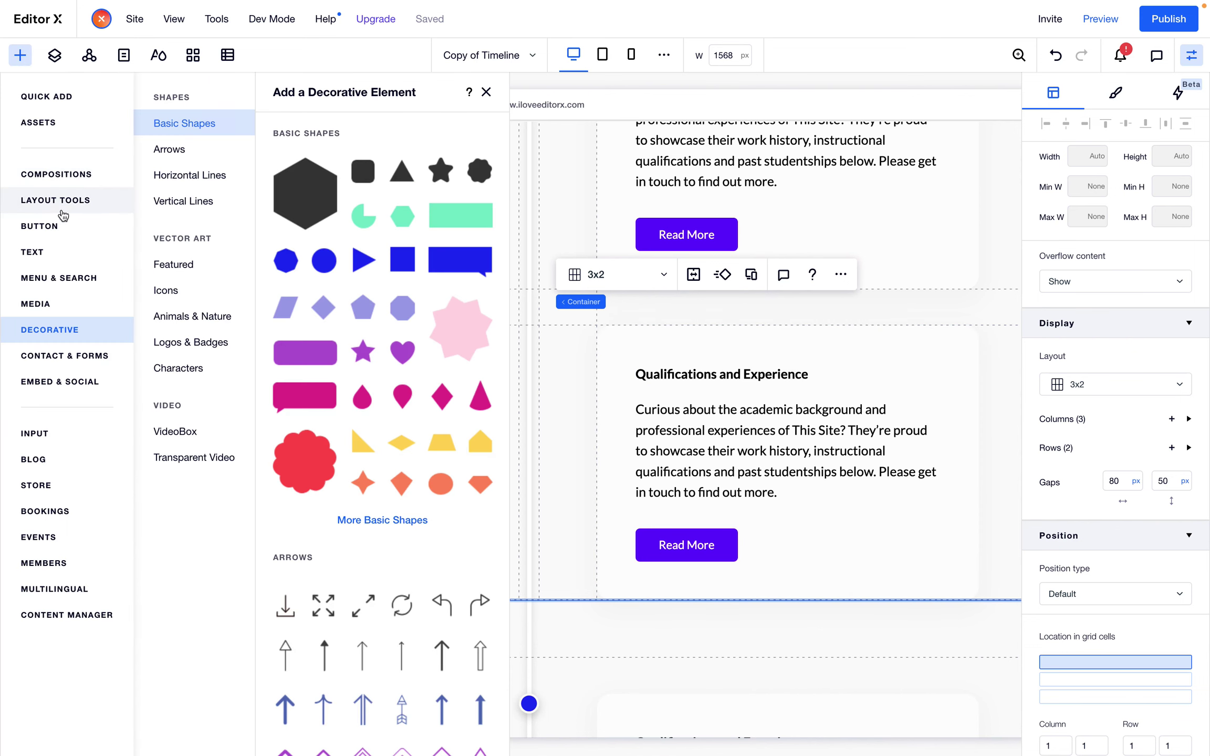
pyautogui.click(65, 310)
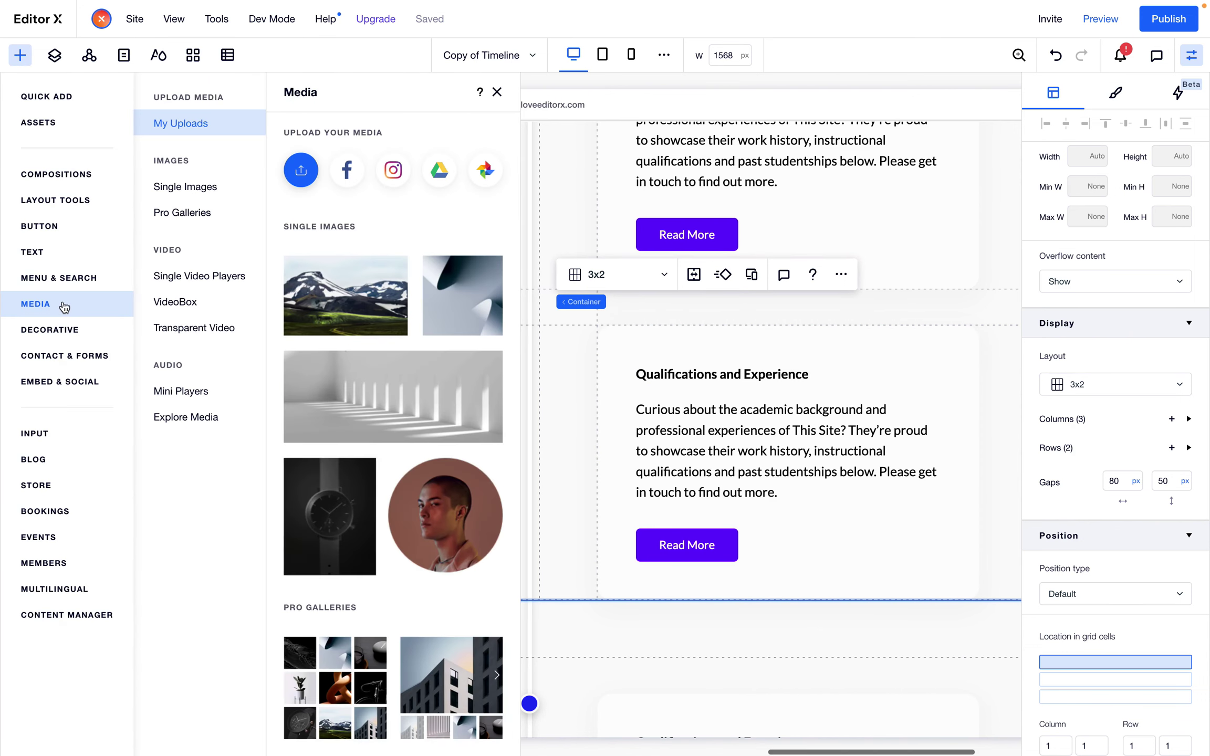
pyautogui.moveTo(316, 357)
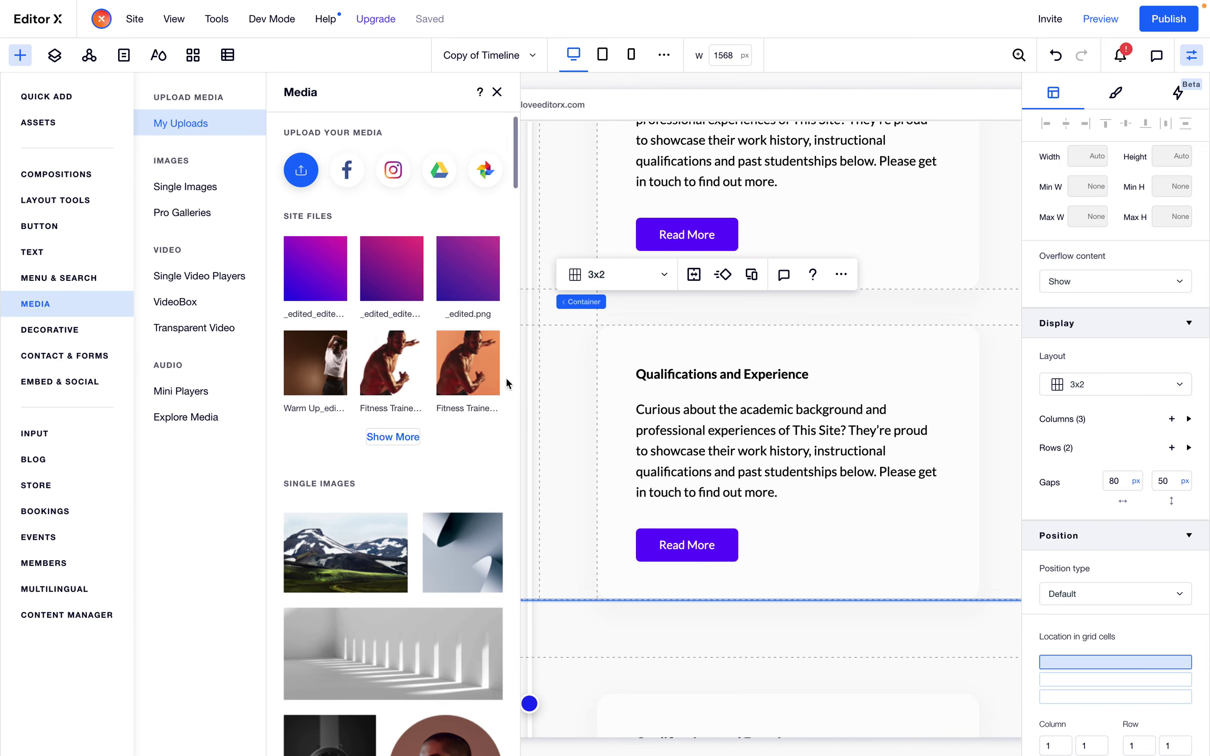
pyautogui.moveTo(328, 358); pyautogui.dragTo(478, 457)
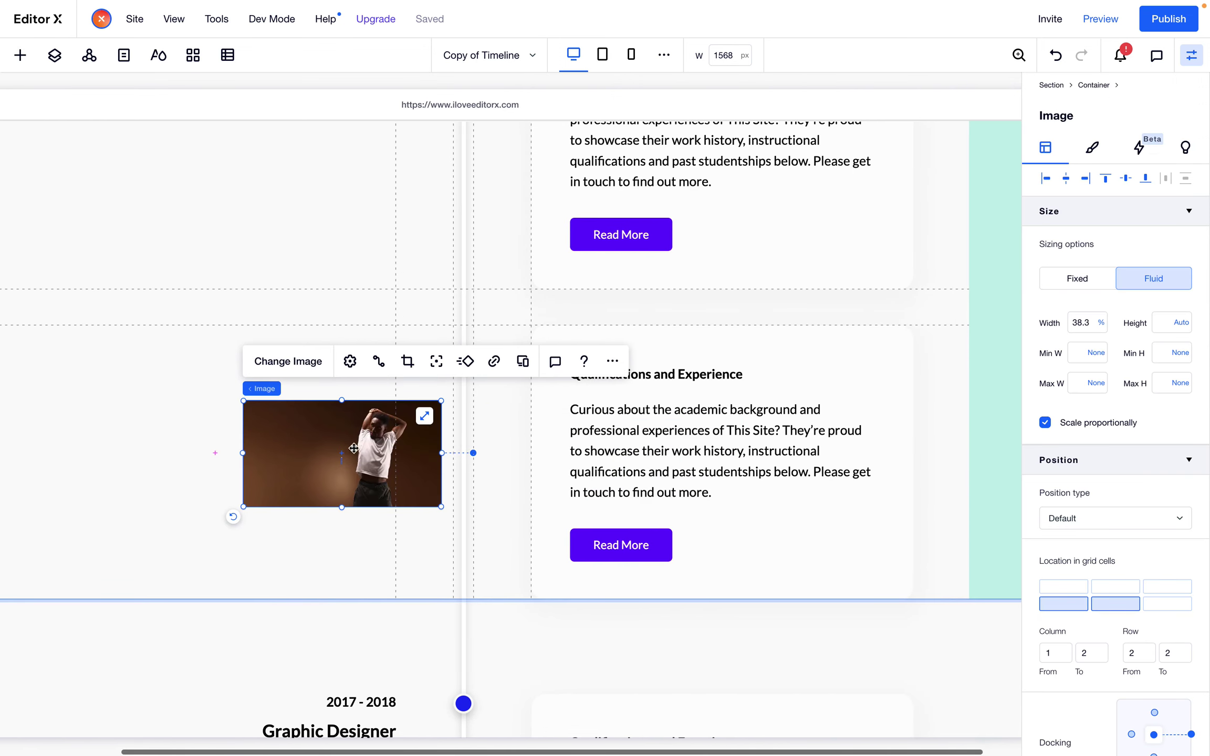
pyautogui.moveTo(380, 453); pyautogui.dragTo(630, 493)
# Set the card image's width to 100%, align it left within the stack and dock it to the left
pyautogui.click(1095, 322)
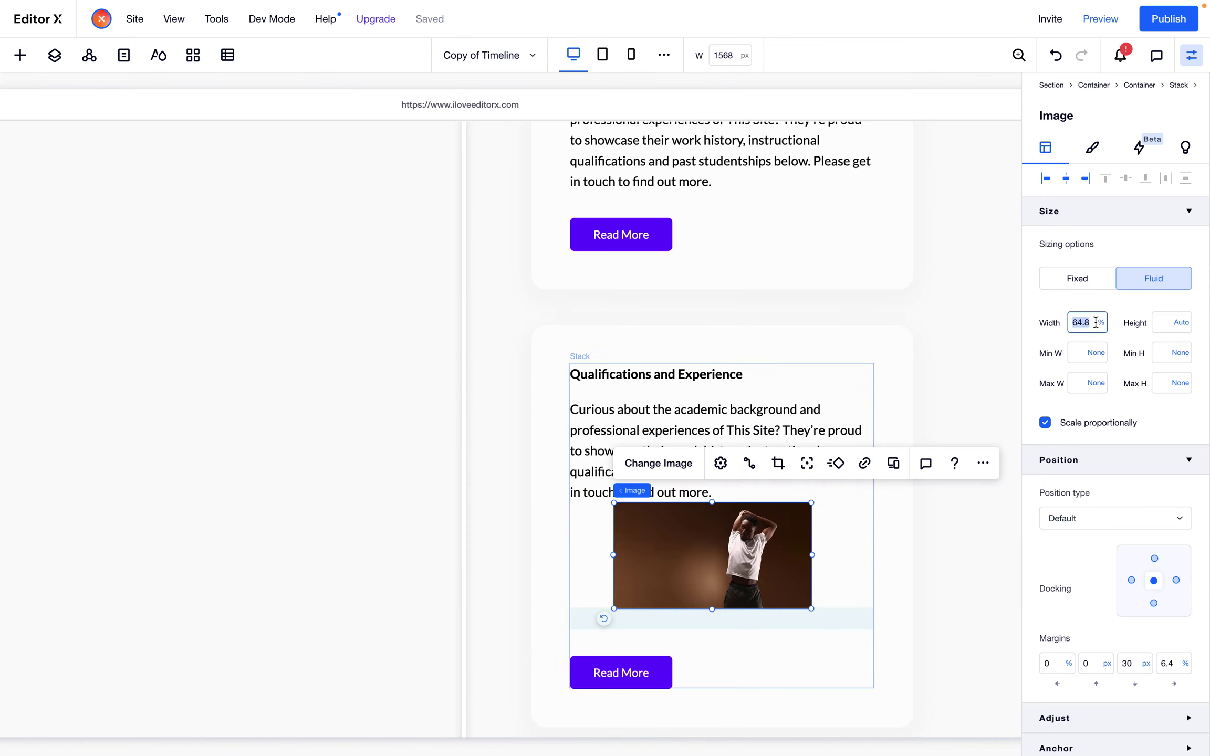
pyautogui.write('100')
pyautogui.press('Return')
pyautogui.scroll(-1, 1112, 473)
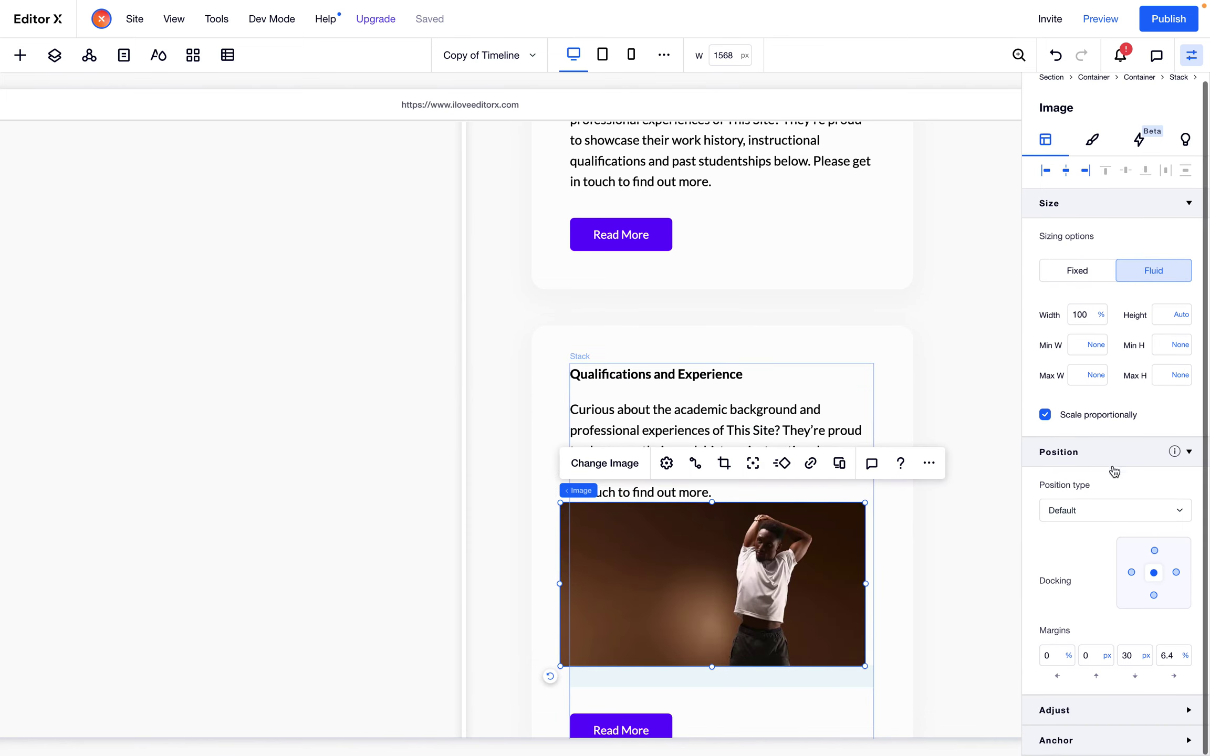
pyautogui.click(1044, 174)
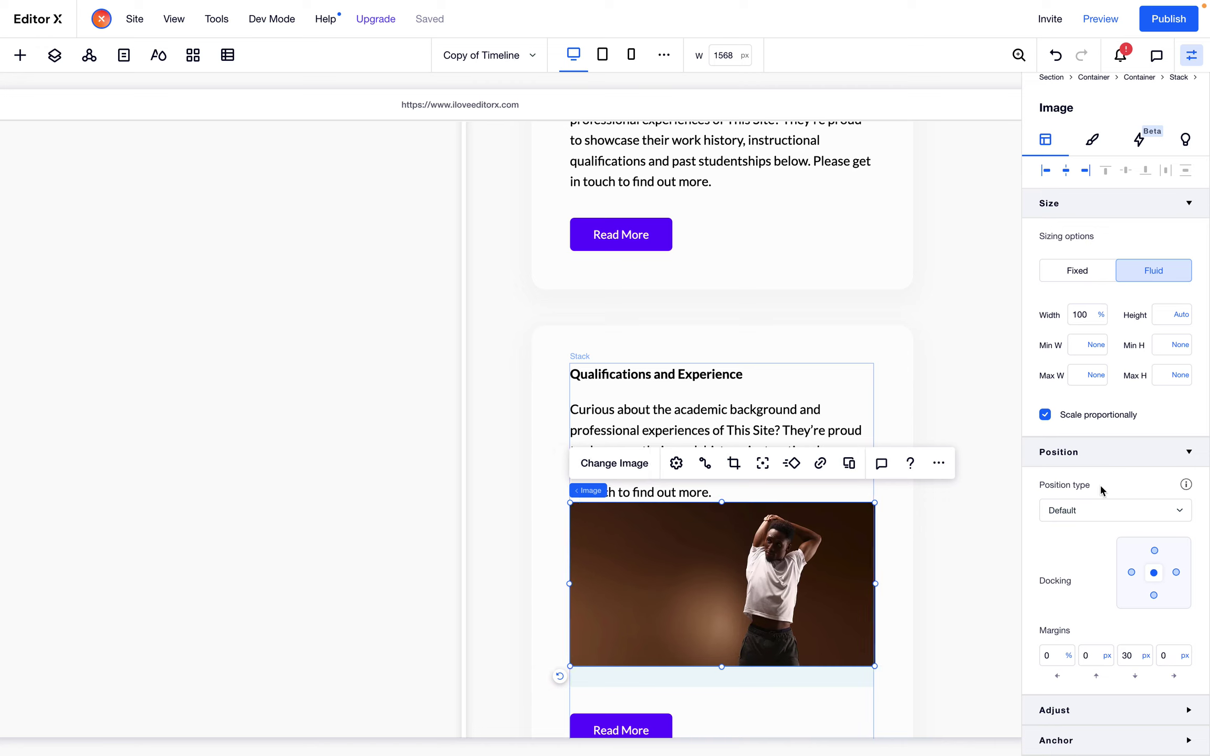
pyautogui.click(1131, 572)
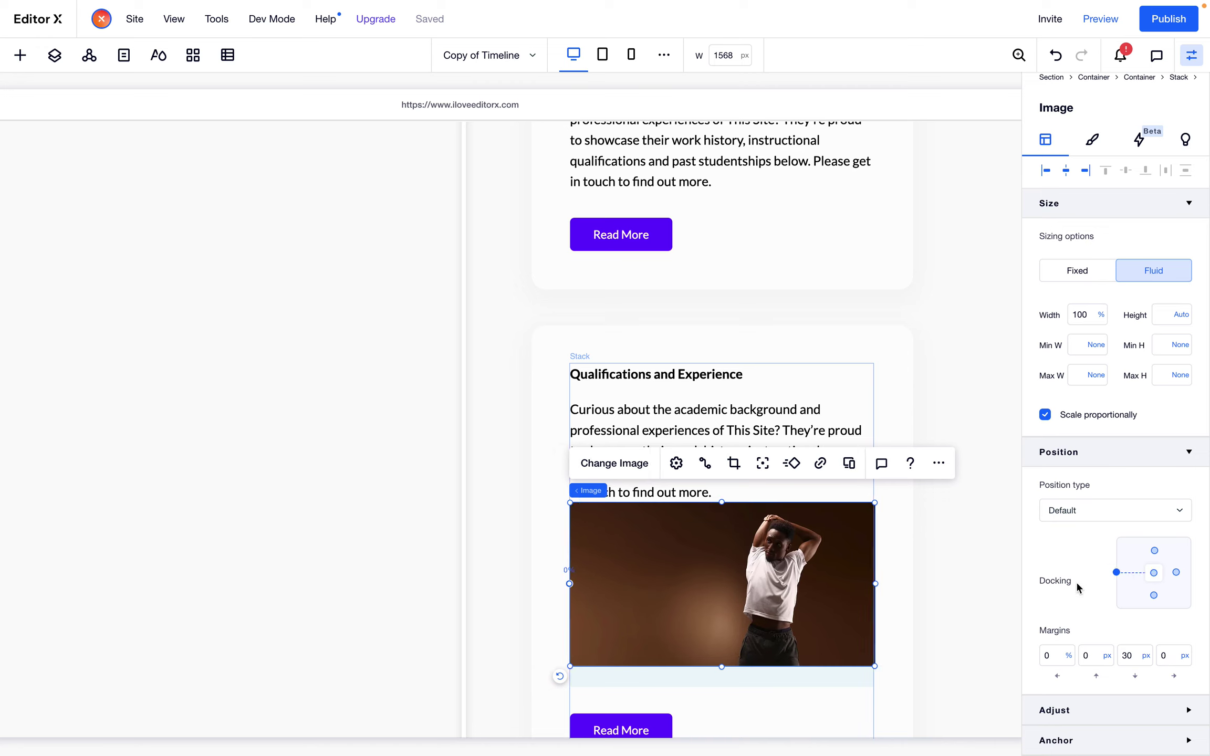
# Set the card image's height to 350 px and round its corners
pyautogui.click(1172, 316)
pyautogui.press('Return')
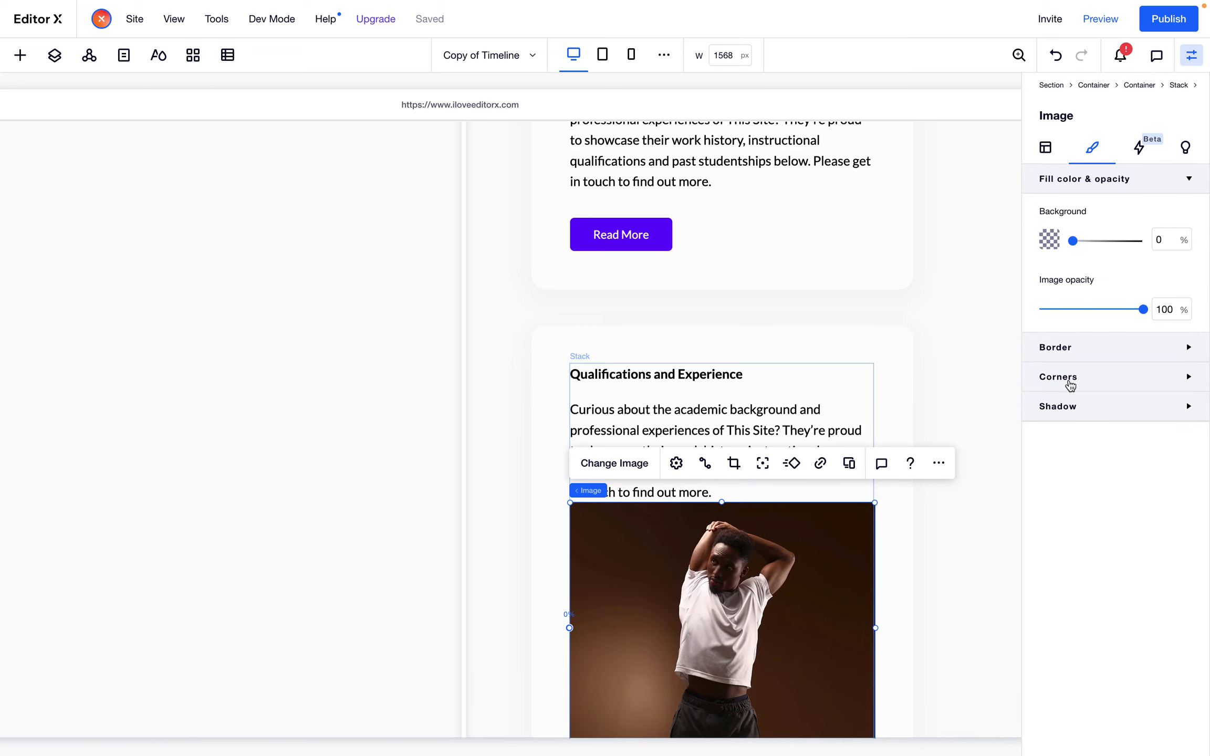
pyautogui.click(1068, 382)
pyautogui.click(1056, 432)
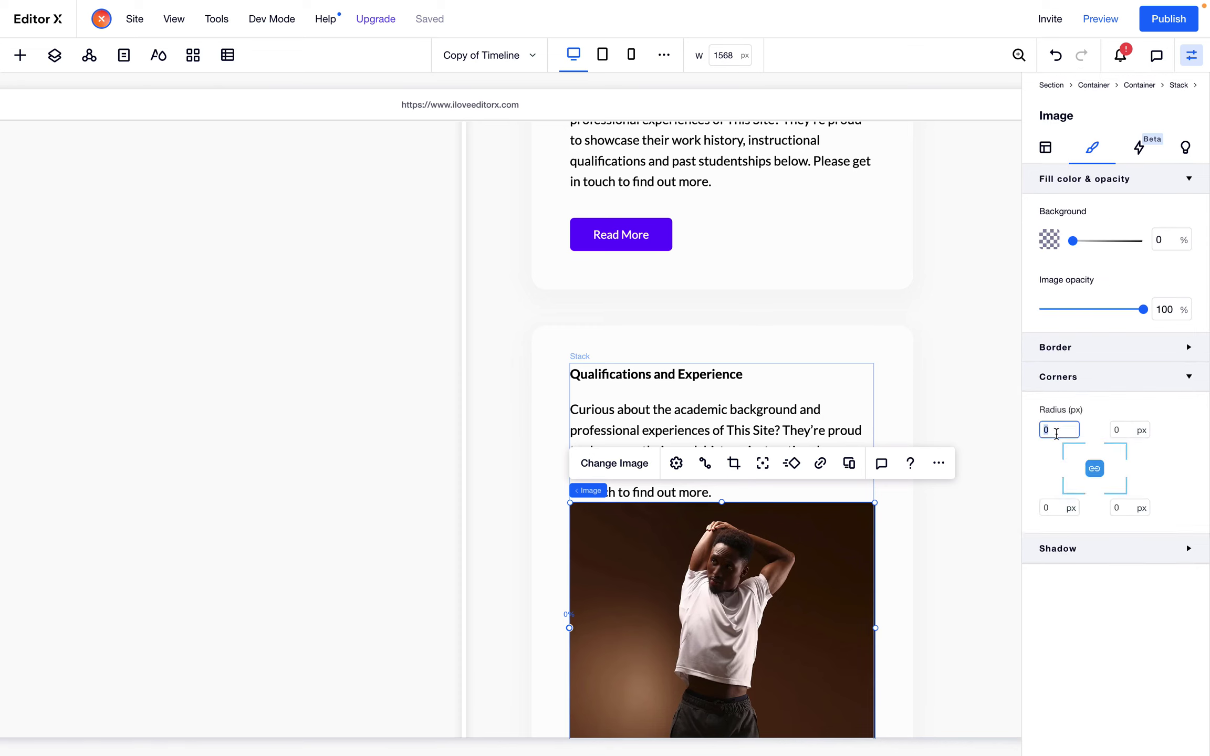
pyautogui.press('Return')
pyautogui.click(1046, 149)
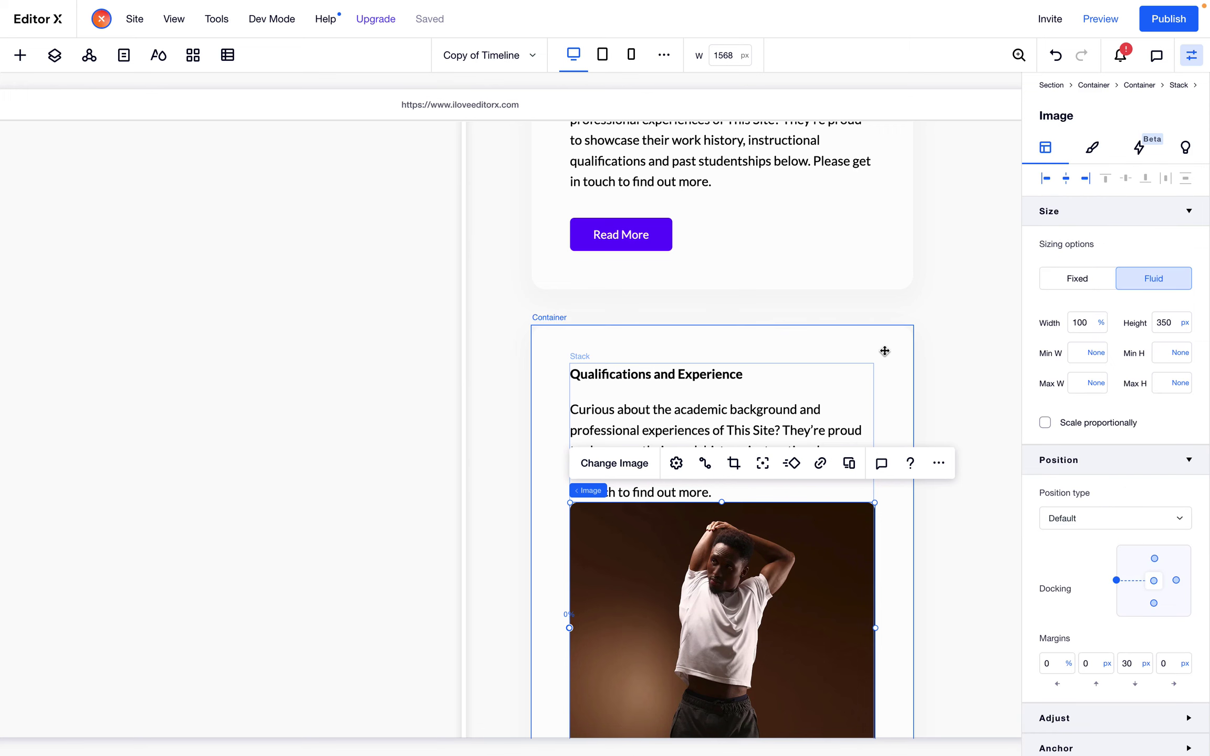
# Turn on proportional scaling for the card image
pyautogui.scroll(-4, 929, 291)
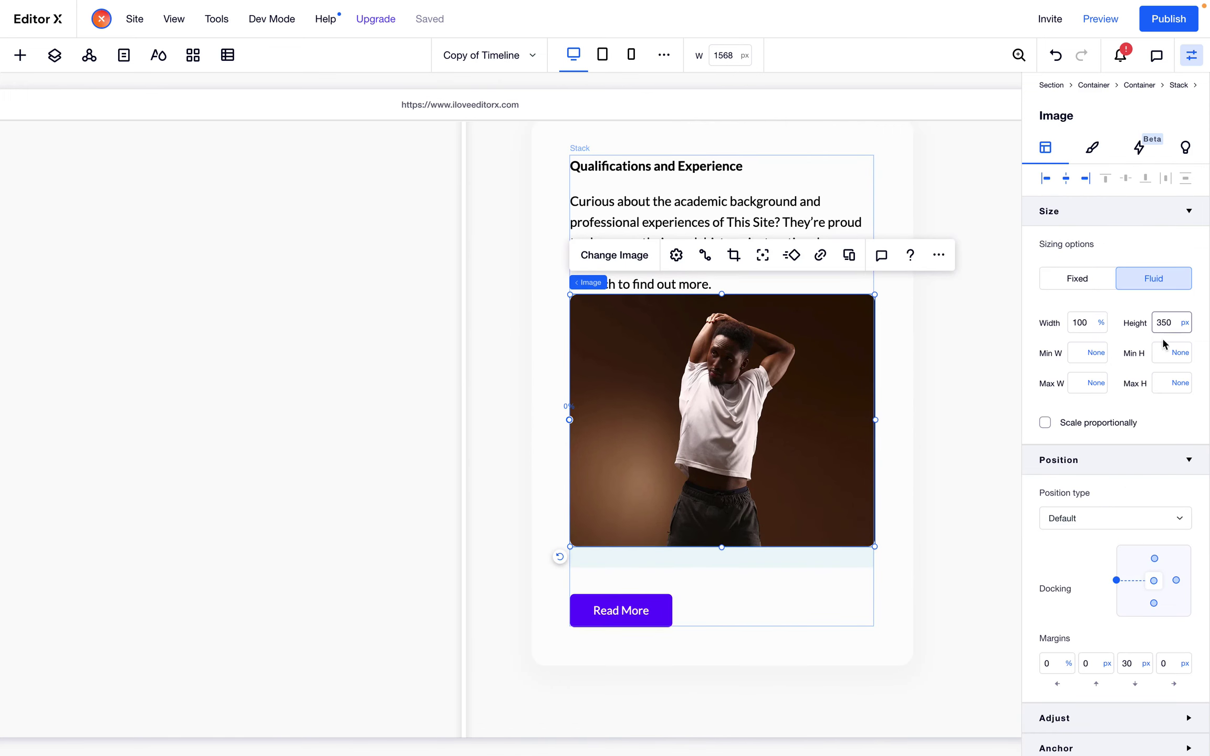
pyautogui.click(1064, 423)
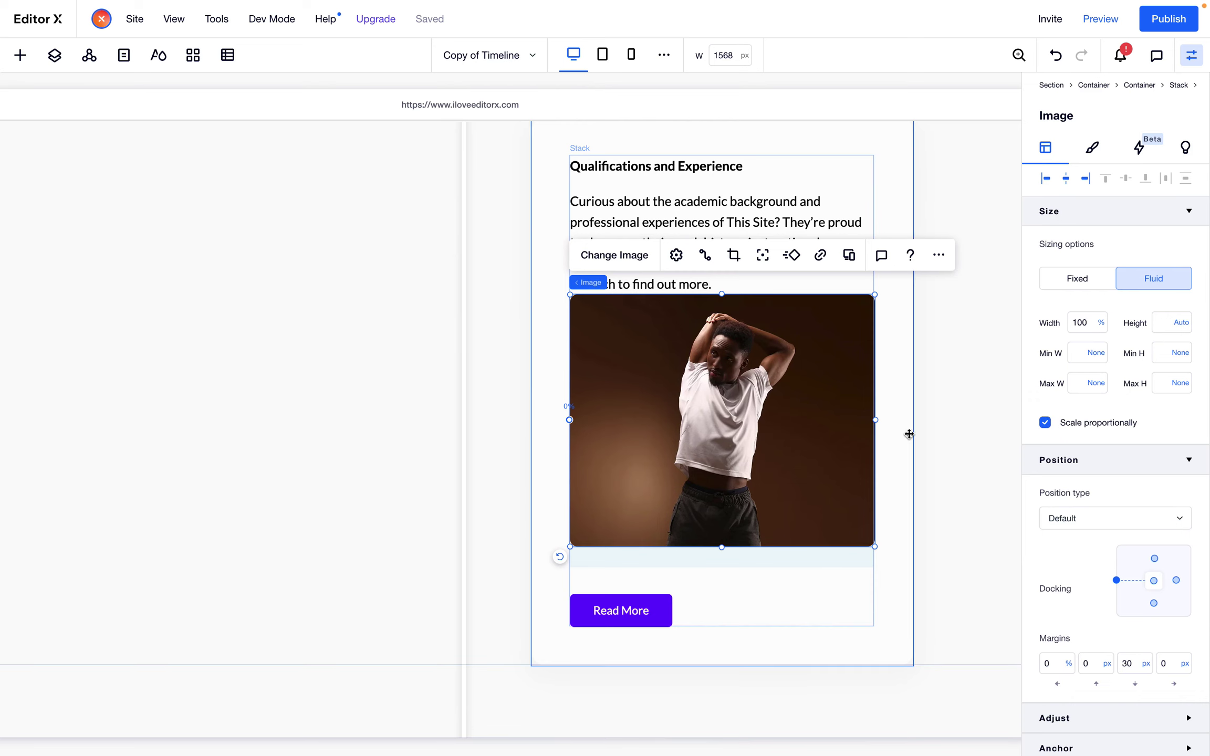
pyautogui.click(970, 455)
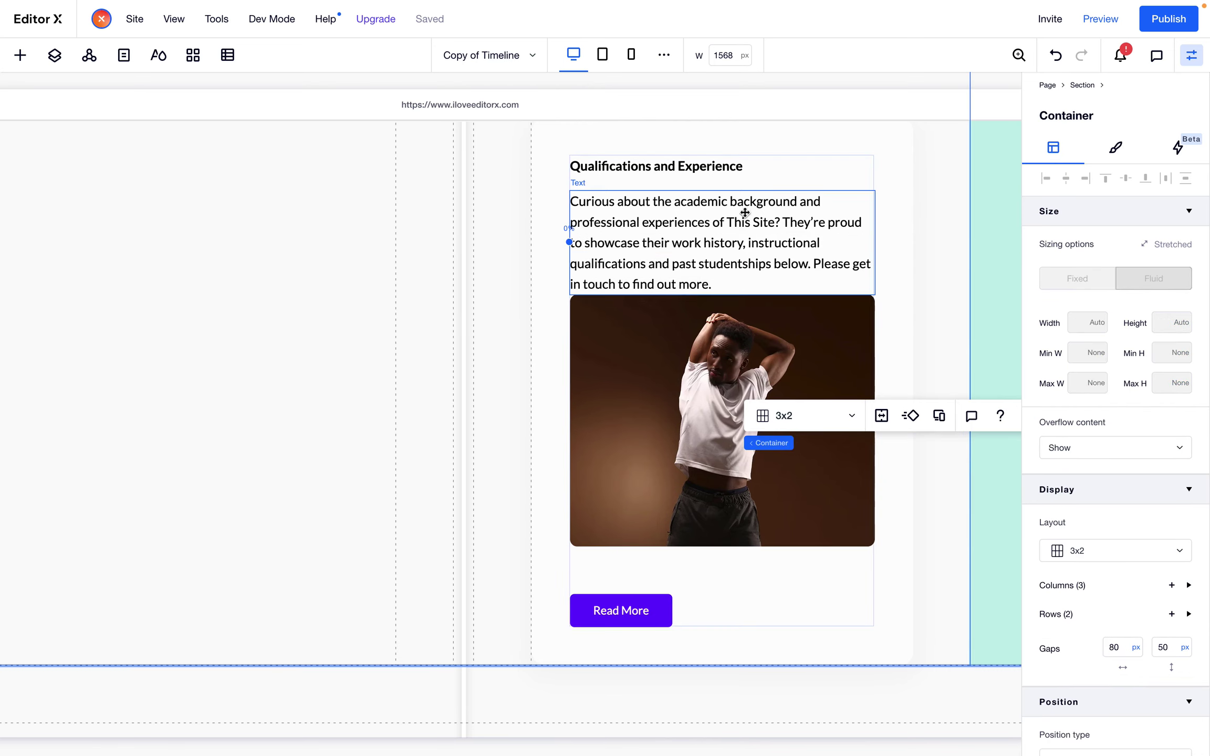
# Set the card image's top margin to 30 px to separate it from the paragraph above
pyautogui.click(719, 341)
pyautogui.click(1091, 667)
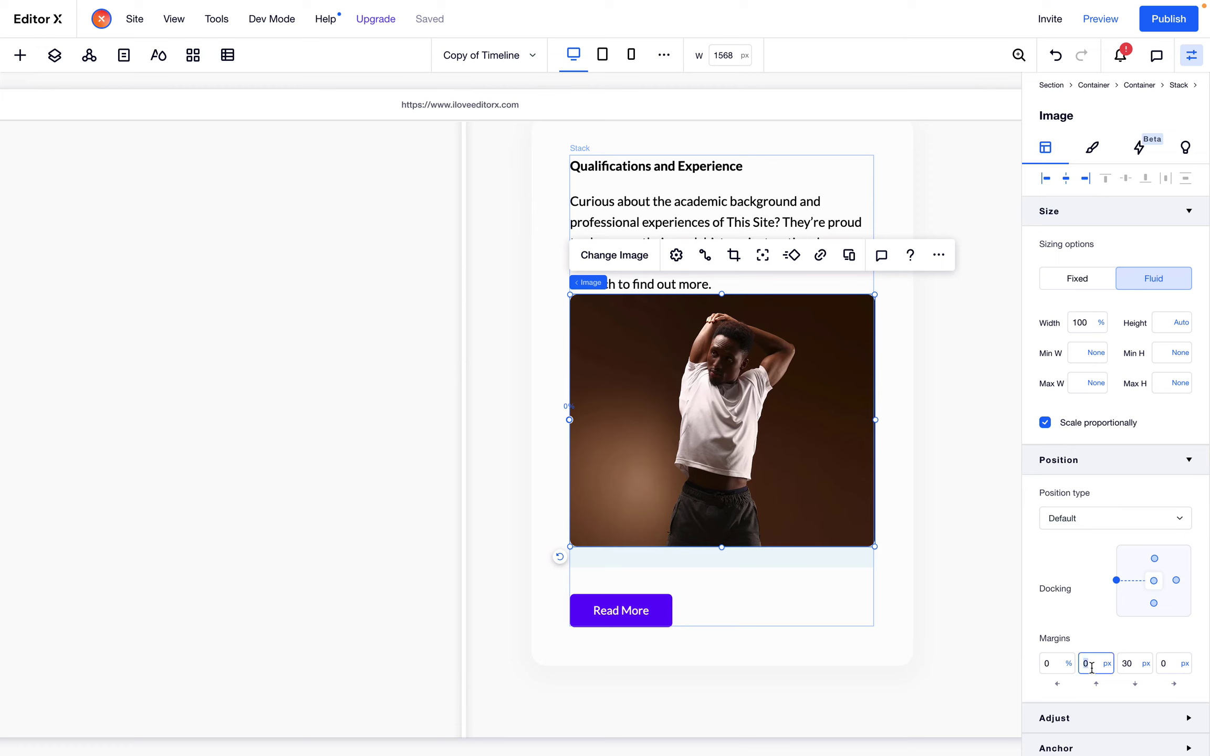
pyautogui.write('20')
pyautogui.press('Return')
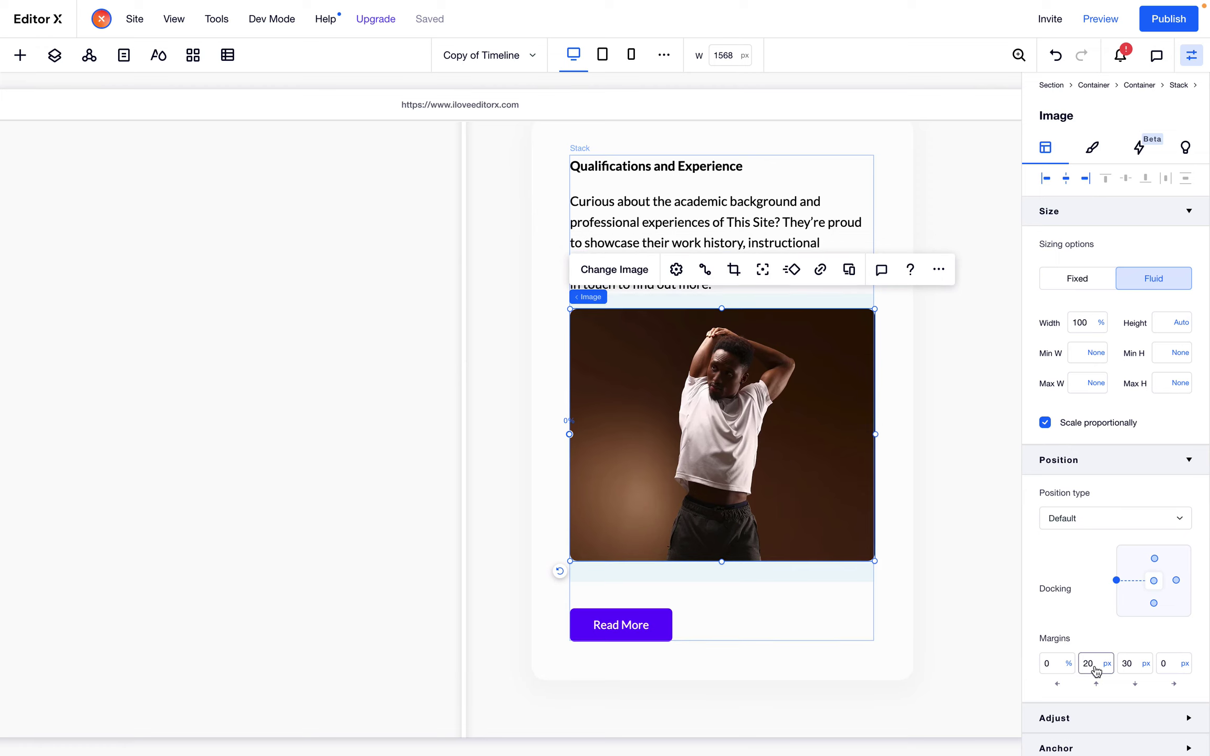
pyautogui.click(1096, 666)
pyautogui.write('30')
pyautogui.press('Return')
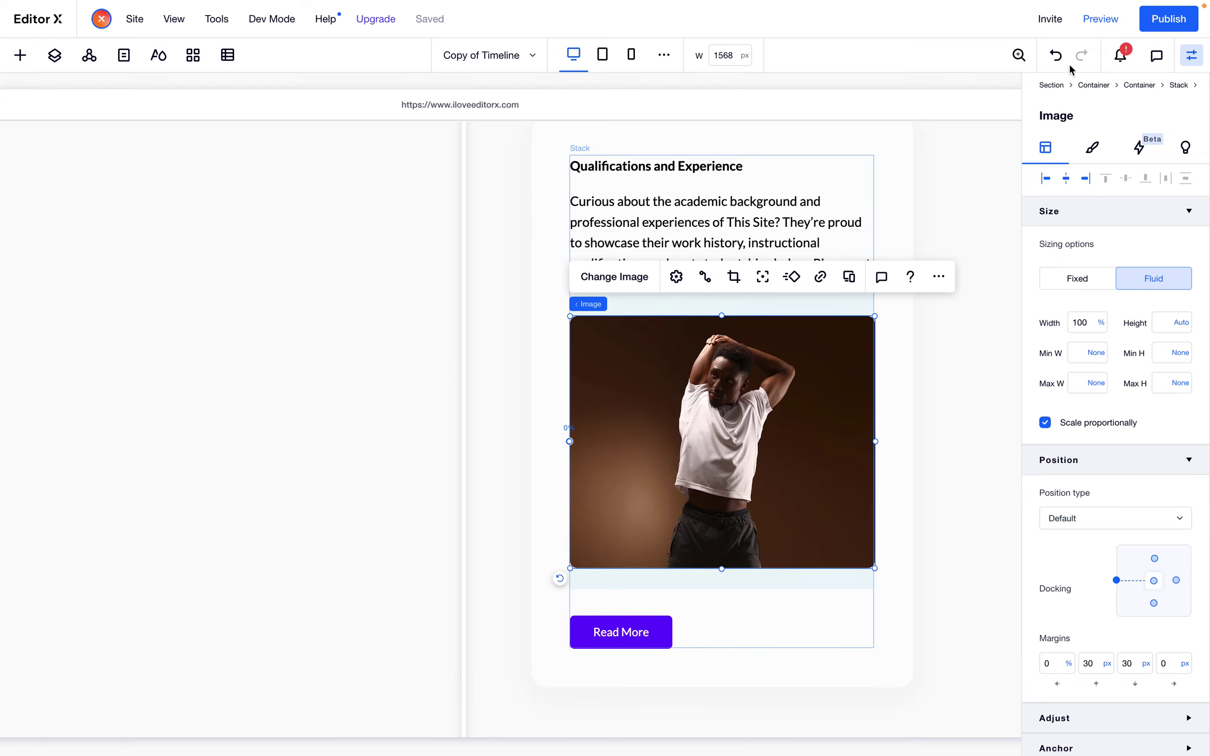
# Preview the page at desktop width and examine how the period title and timeline point behave while scrolling past the two stacked cards
pyautogui.click(1096, 20)
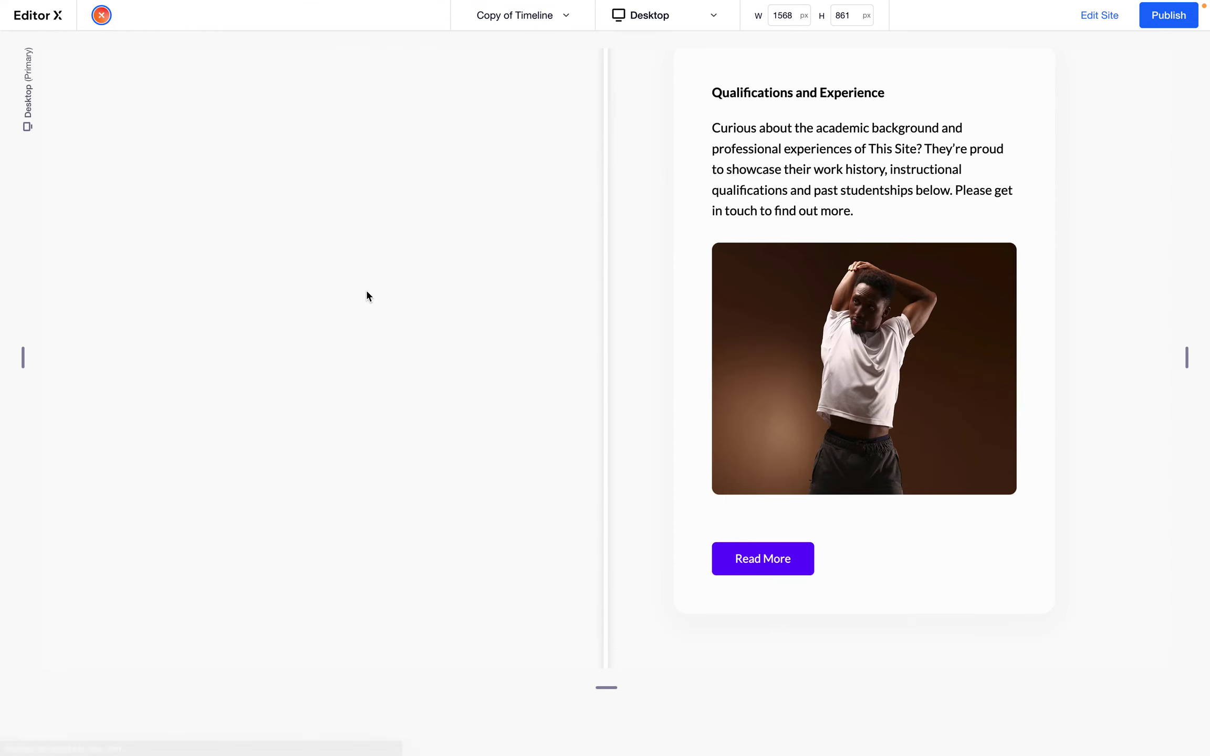
pyautogui.scroll(10, 366, 296)
pyautogui.scroll(-5, 542, 289)
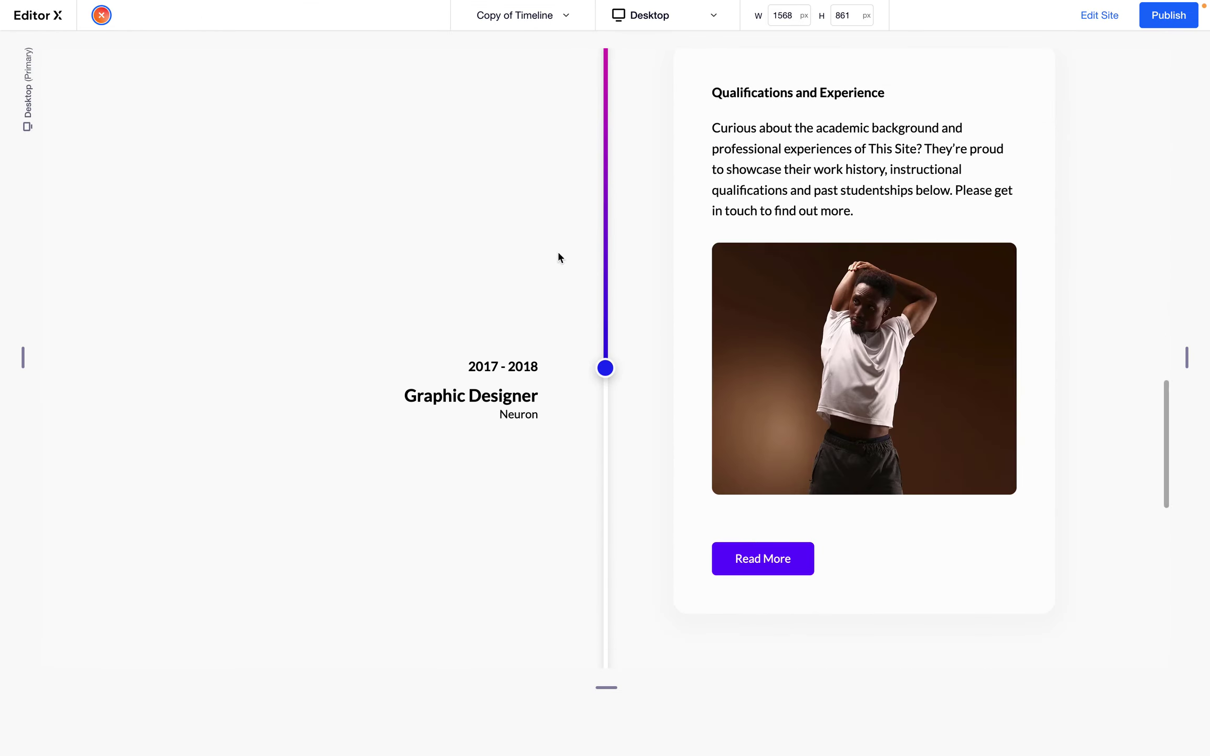
pyautogui.scroll(8, 567, 243)
pyautogui.scroll(-5, 566, 242)
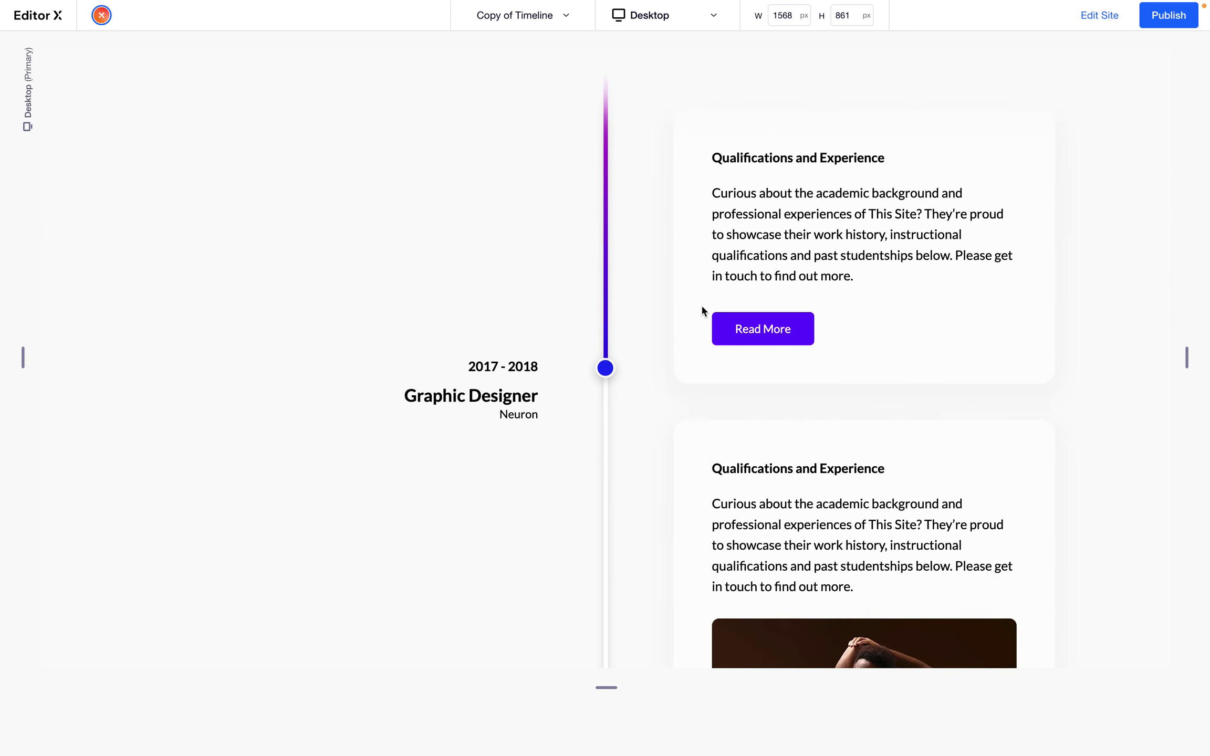
pyautogui.scroll(-4, 696, 251)
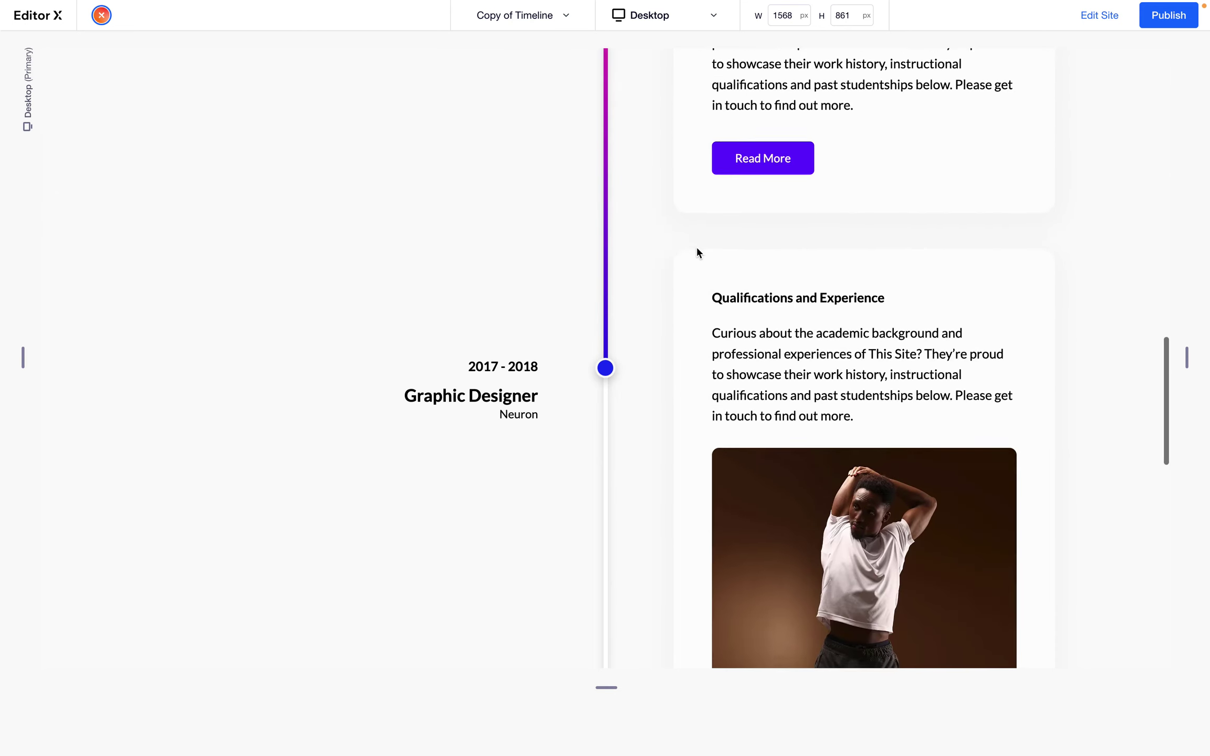
pyautogui.scroll(5, 696, 251)
pyautogui.scroll(-2, 695, 251)
pyautogui.scroll(-2, 683, 259)
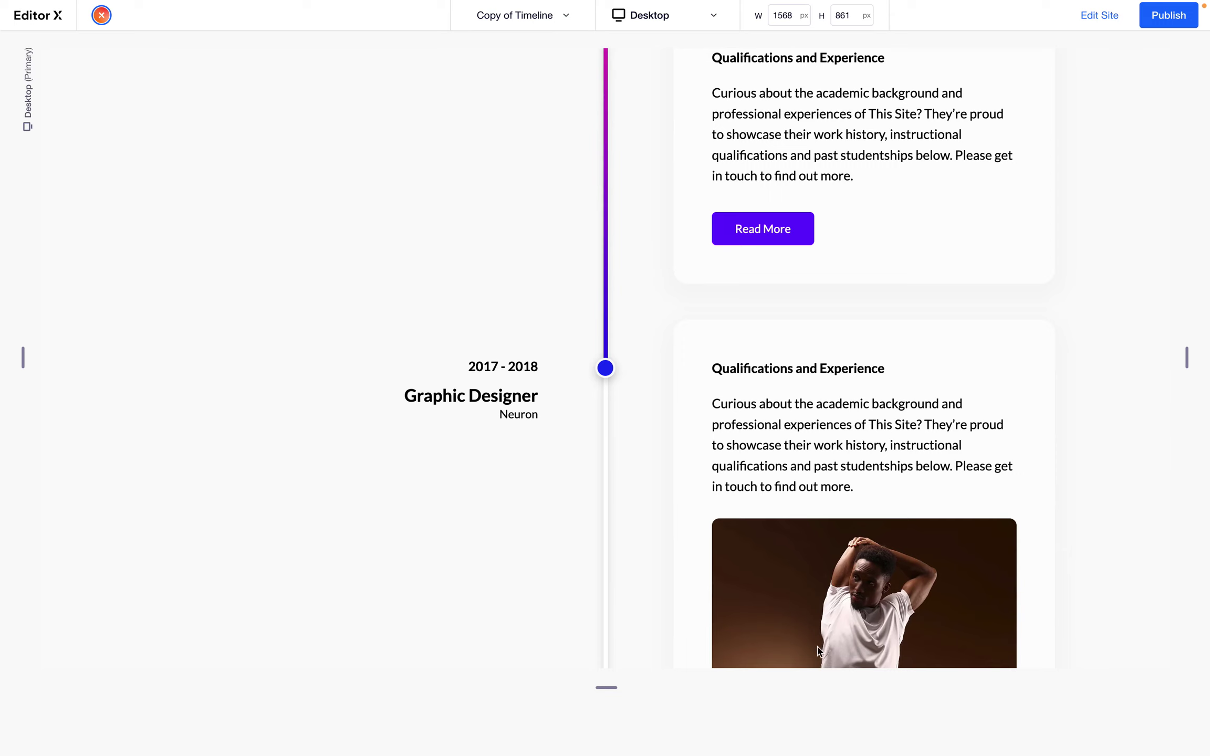
pyautogui.scroll(-3, 341, 228)
pyautogui.scroll(2, 341, 228)
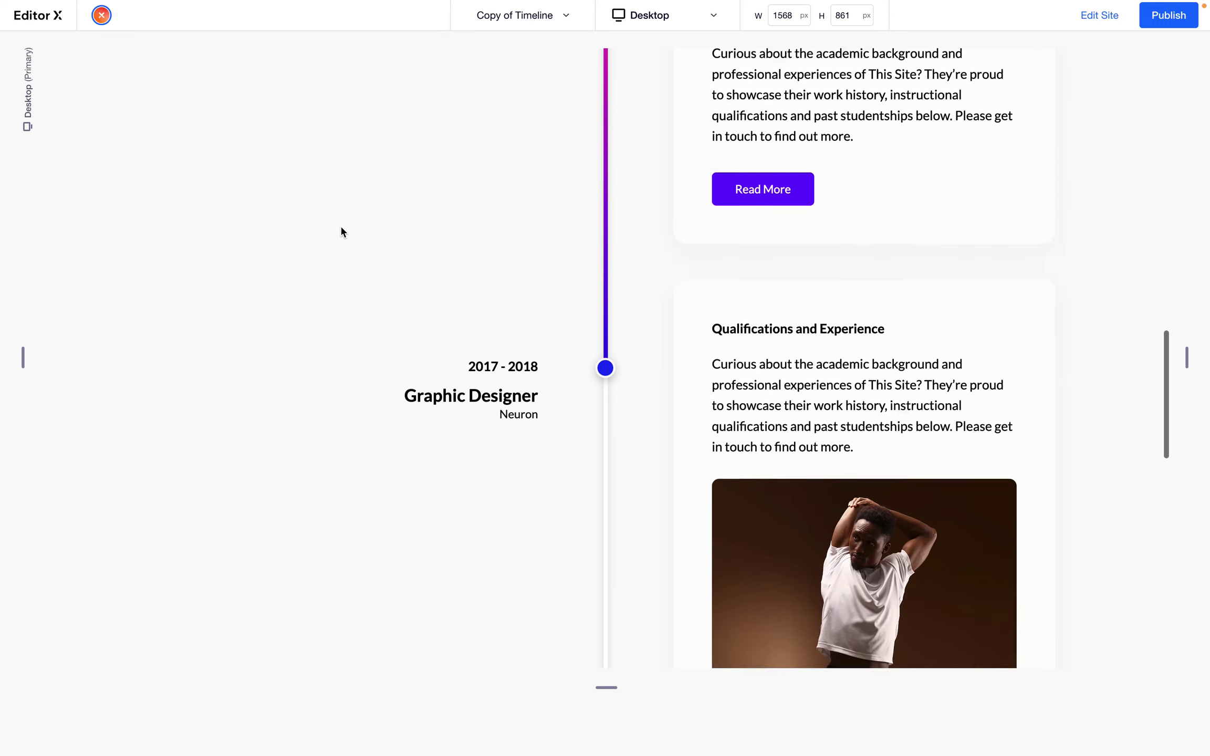
pyautogui.scroll(-4, 341, 228)
pyautogui.scroll(-6, 342, 228)
pyautogui.scroll(2, 341, 229)
pyautogui.scroll(3, 341, 231)
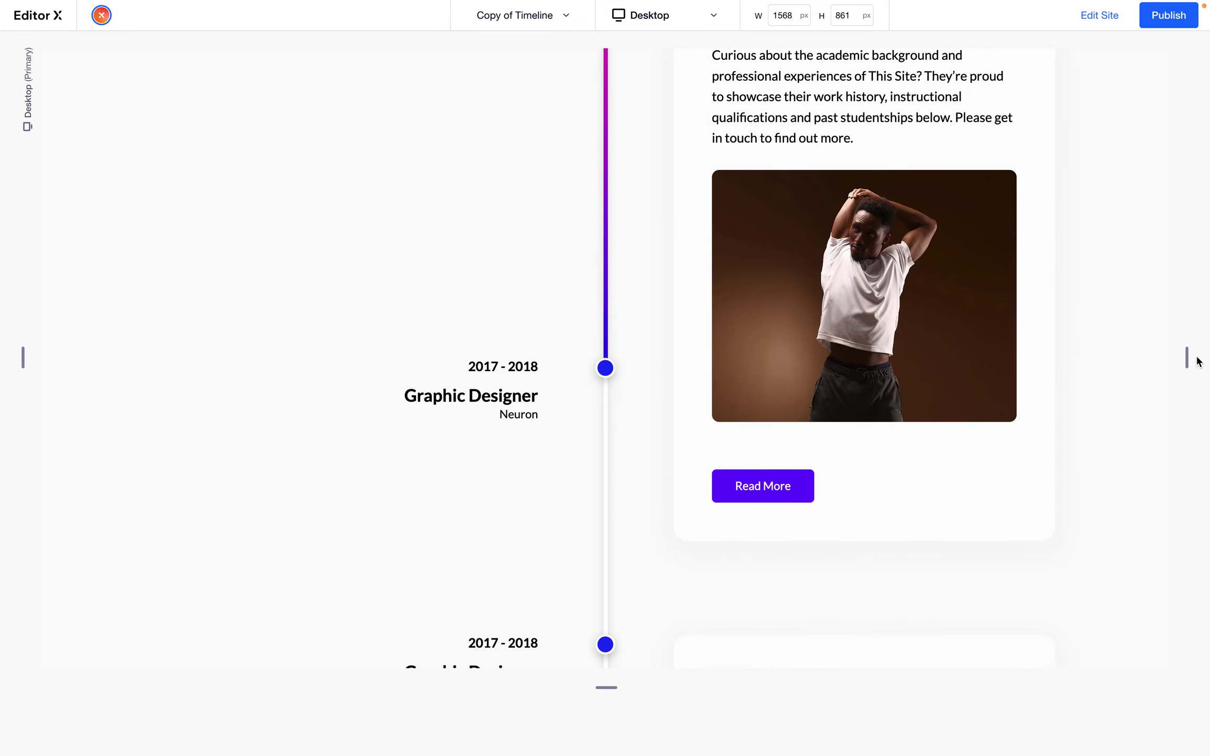
# Narrow the preview to the 320 px mobile width, examine the stacked cards and timeline points, and widen it back to desktop
pyautogui.moveTo(1186, 356); pyautogui.dragTo(508, 301)
pyautogui.scroll(6, 607, 424)
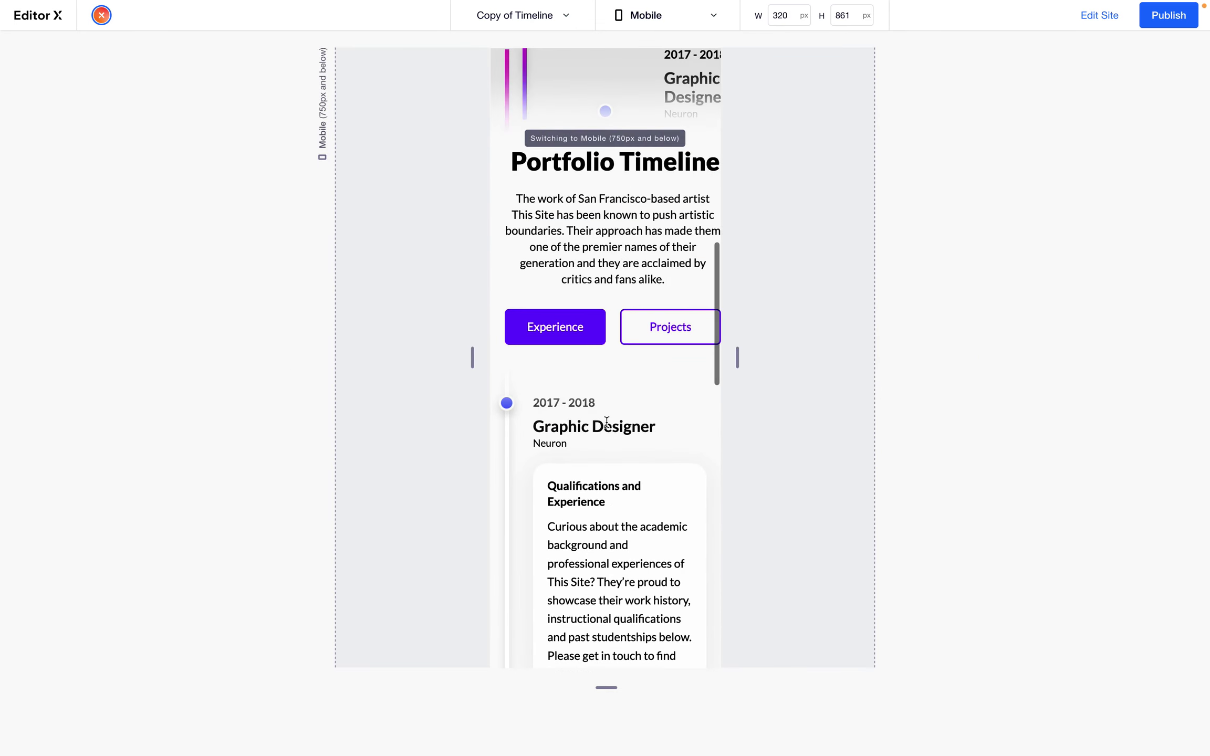
pyautogui.scroll(-7, 607, 425)
pyautogui.scroll(-7, 608, 426)
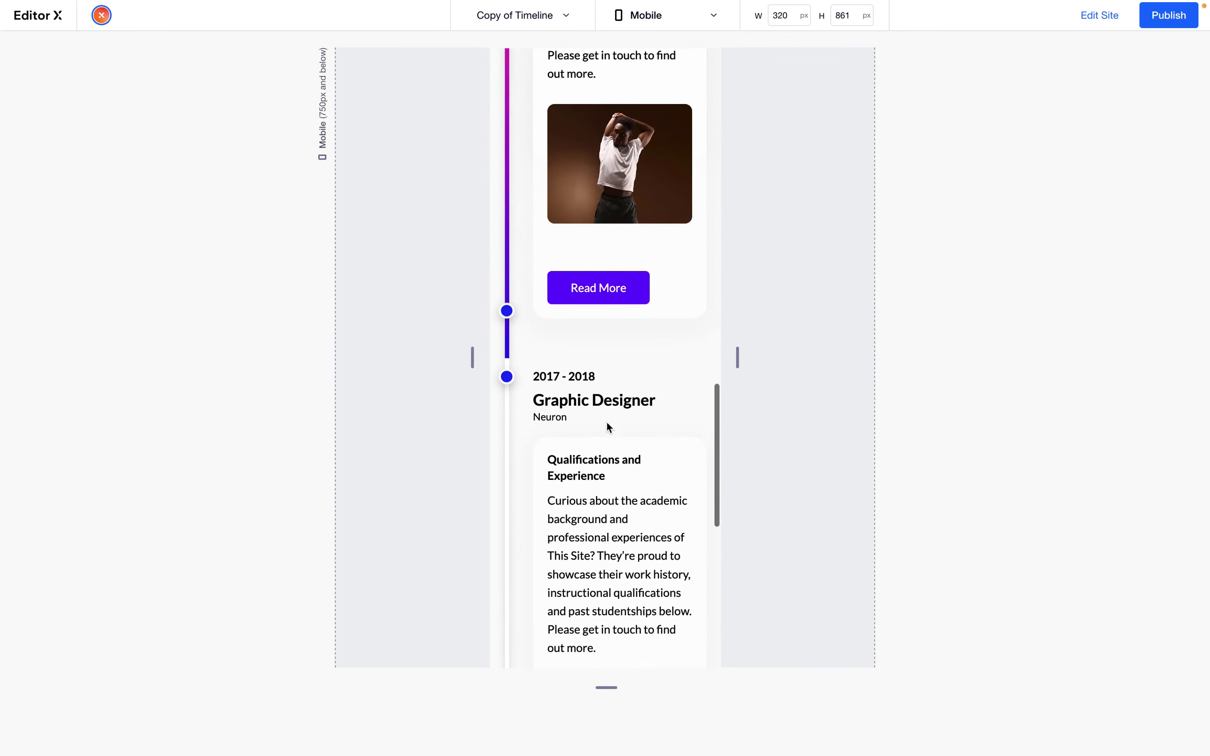
pyautogui.scroll(4, 606, 422)
pyautogui.scroll(-4, 607, 422)
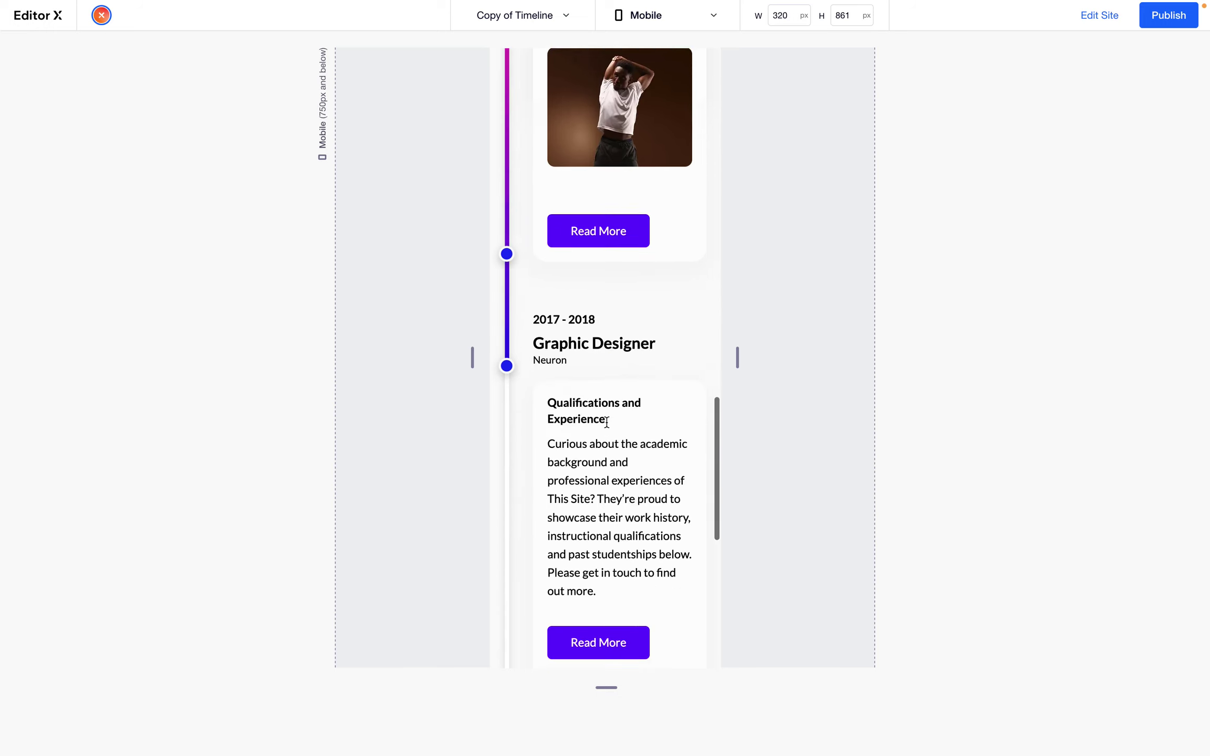
pyautogui.scroll(6, 607, 422)
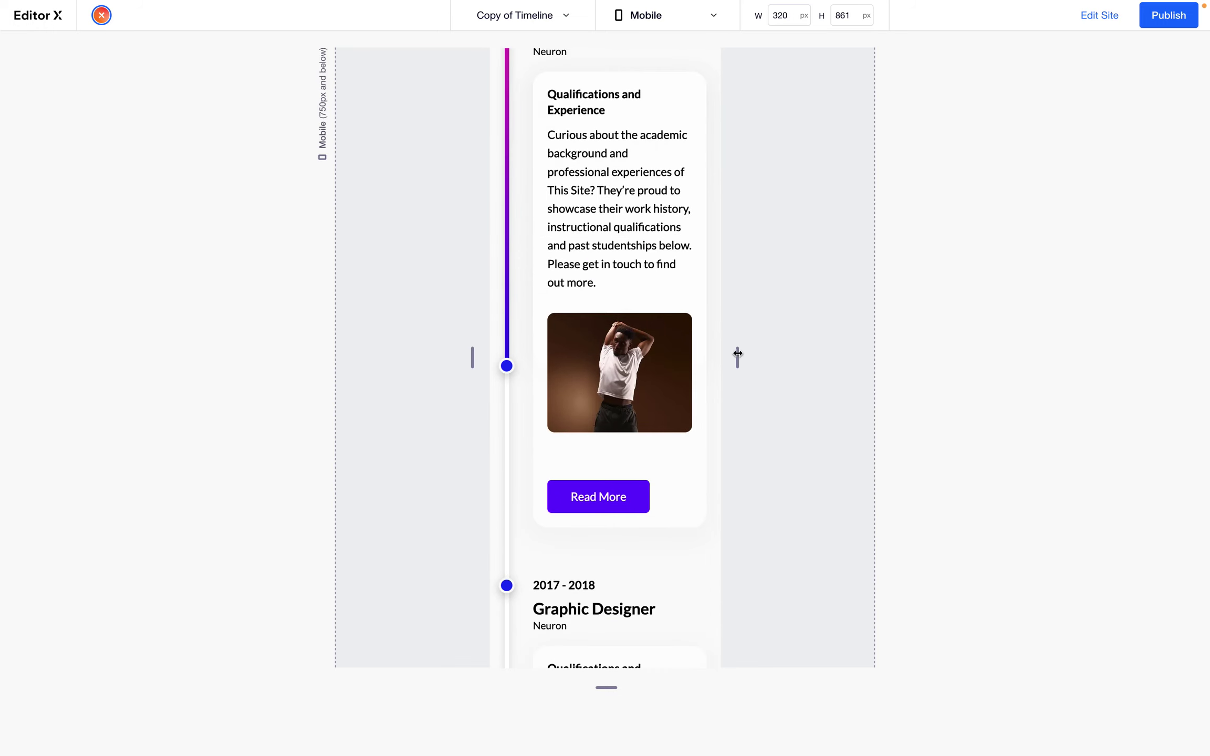
pyautogui.moveTo(737, 353); pyautogui.dragTo(1168, 349)
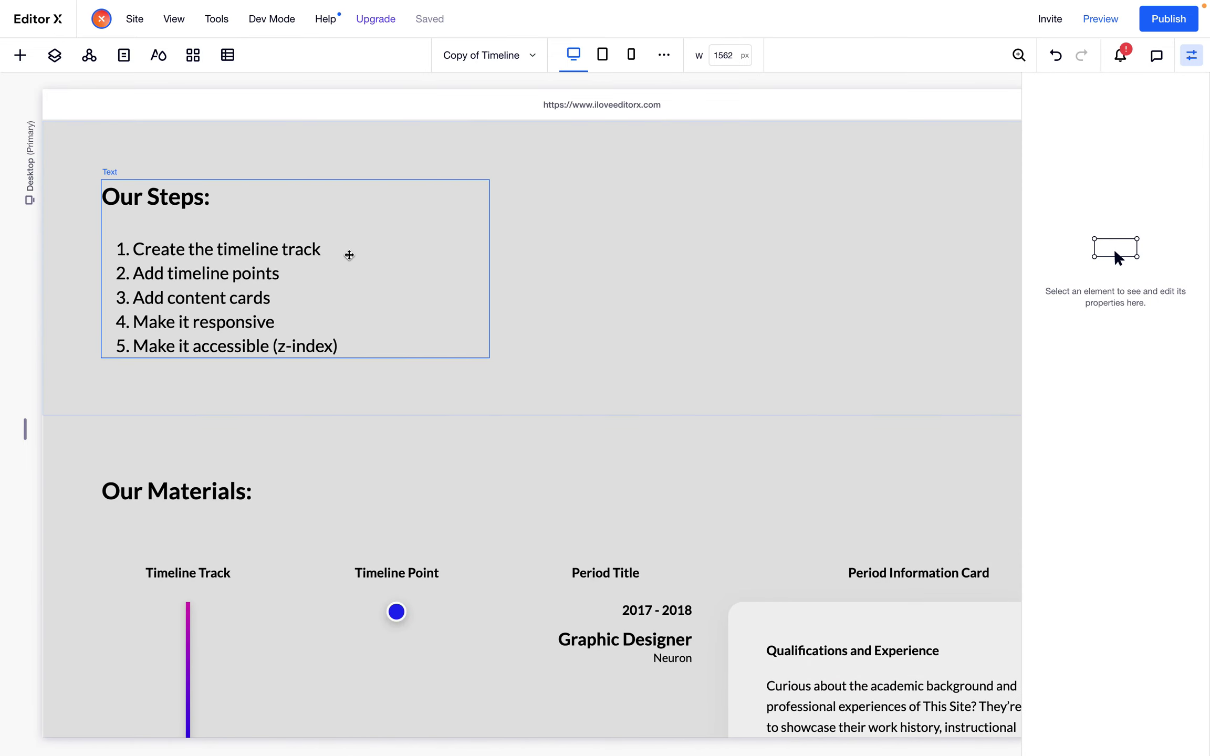
# Review the timeline track container in the Our Materials section and the list under Our Steps
pyautogui.scroll(-5, 349, 254)
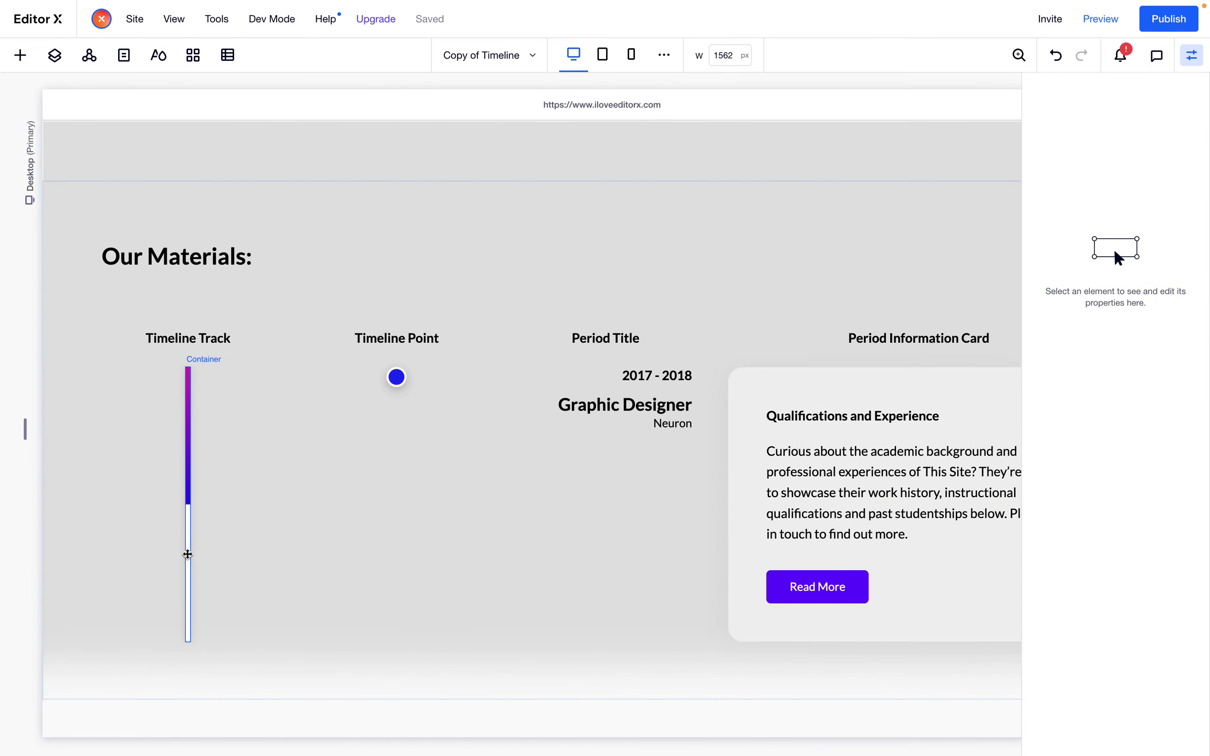
pyautogui.click(190, 530)
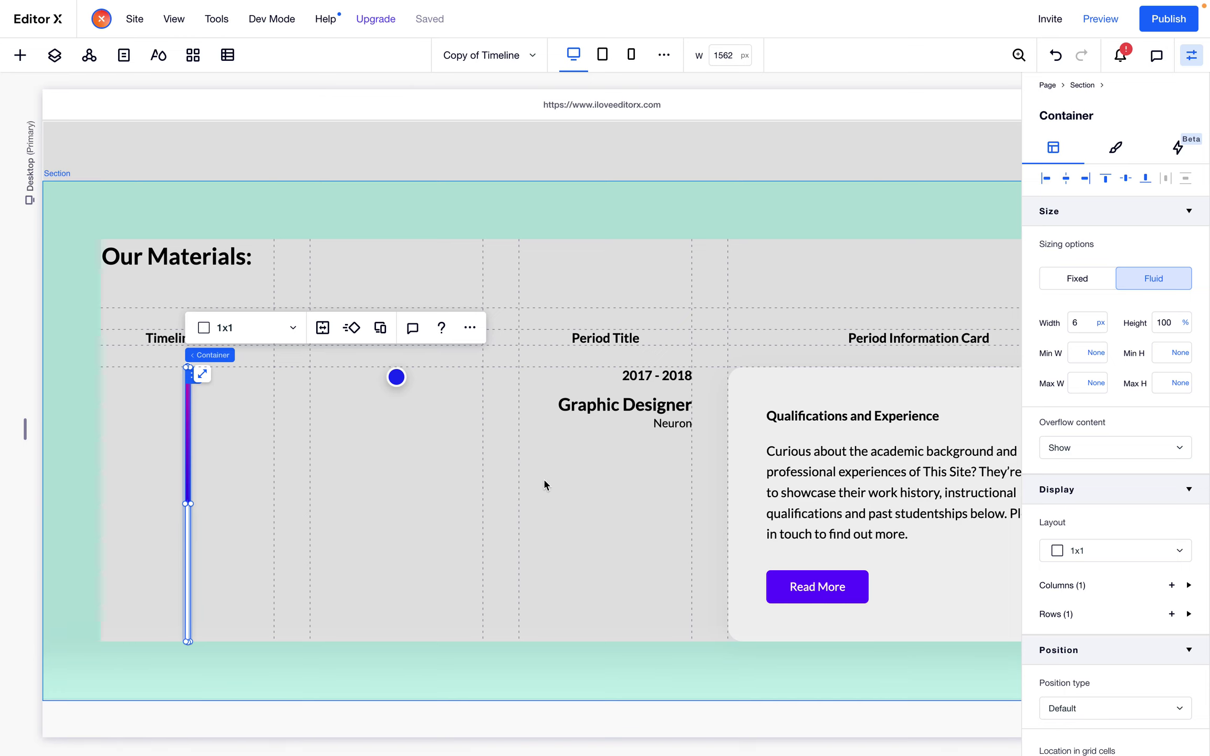
pyautogui.scroll(5, 141, 272)
pyautogui.scroll(-2, 514, 333)
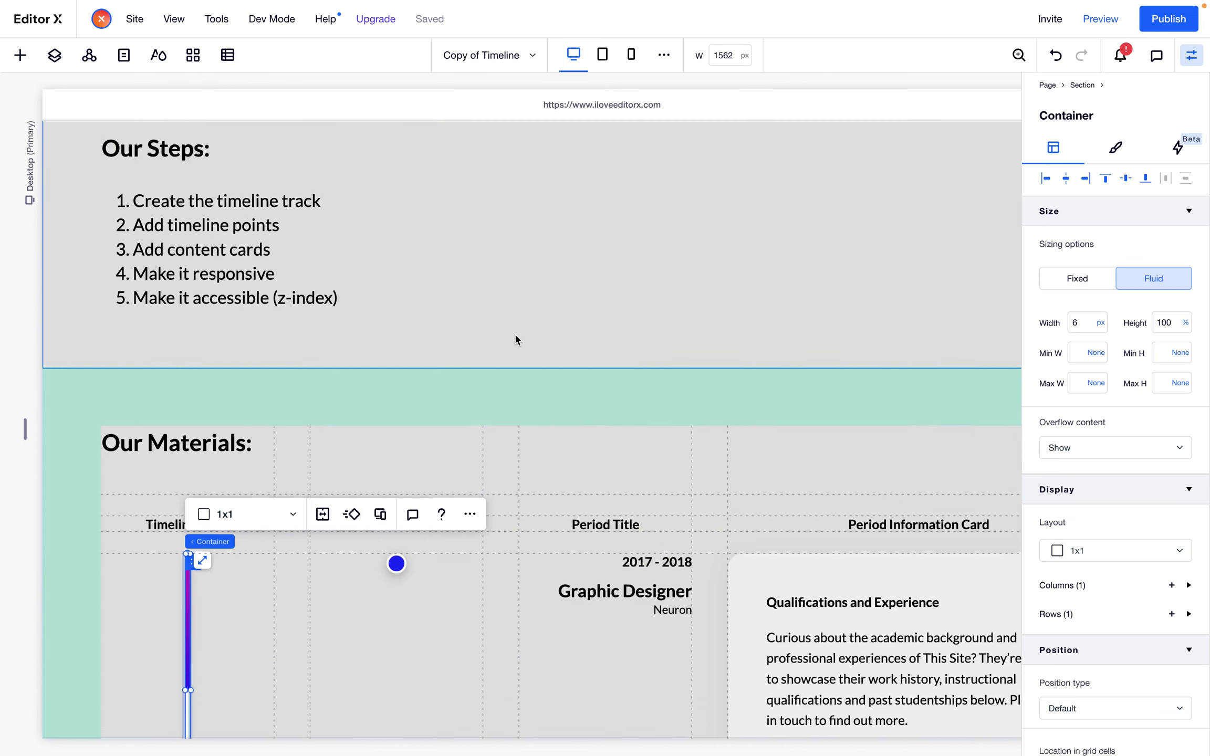
# Review the timeline point in the Our Materials section and the first period's container with its stacked cards and grid layout
pyautogui.click(397, 525)
pyautogui.scroll(-5, 635, 519)
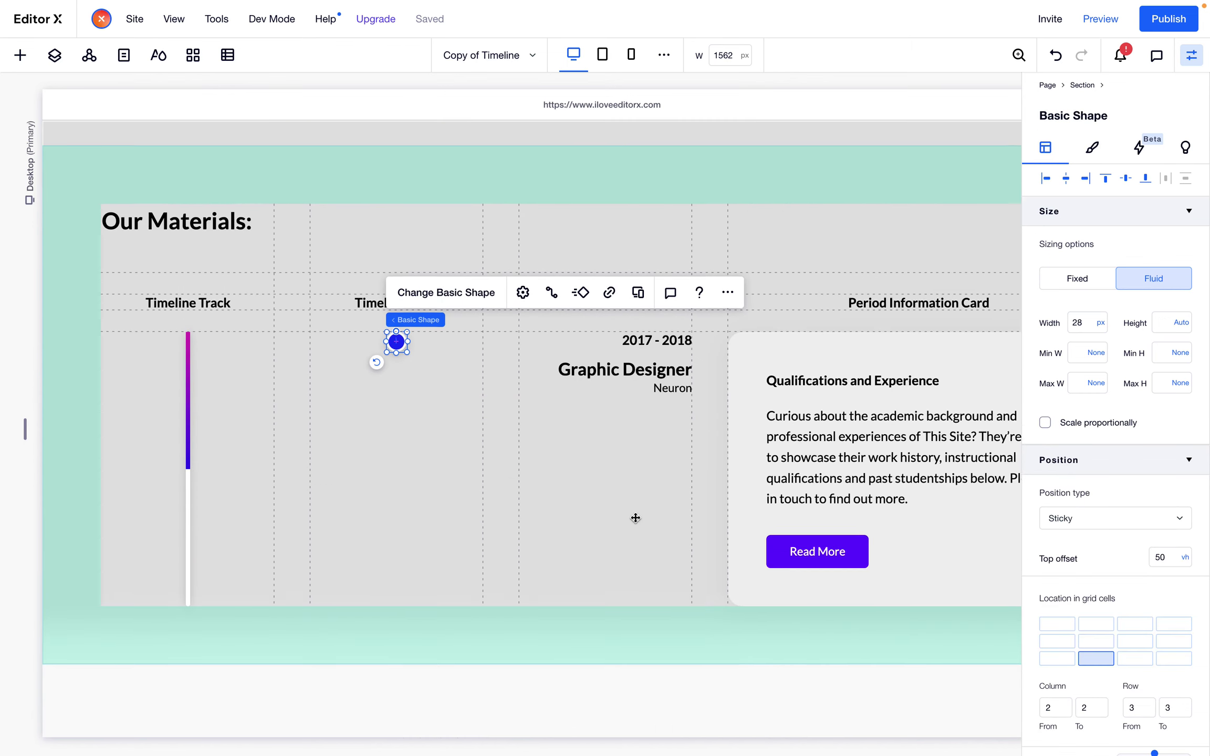
pyautogui.scroll(-6, 443, 413)
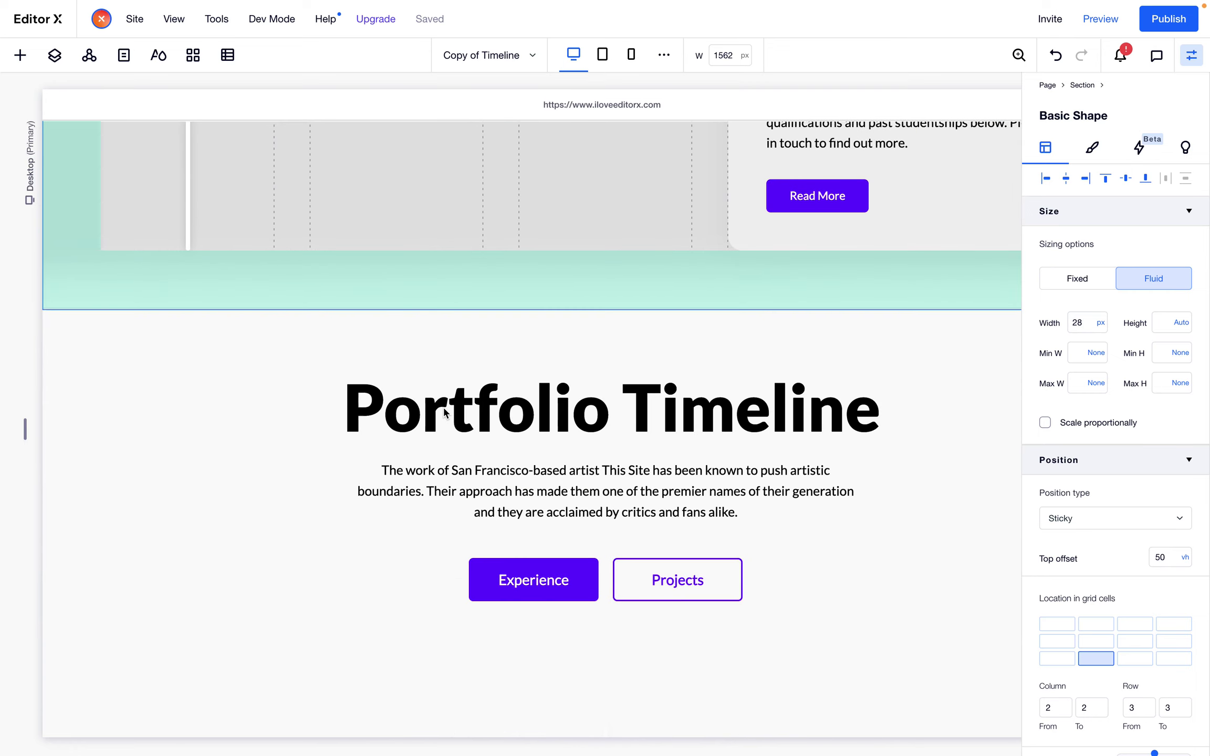
pyautogui.scroll(4, 444, 413)
pyautogui.scroll(1, 239, 253)
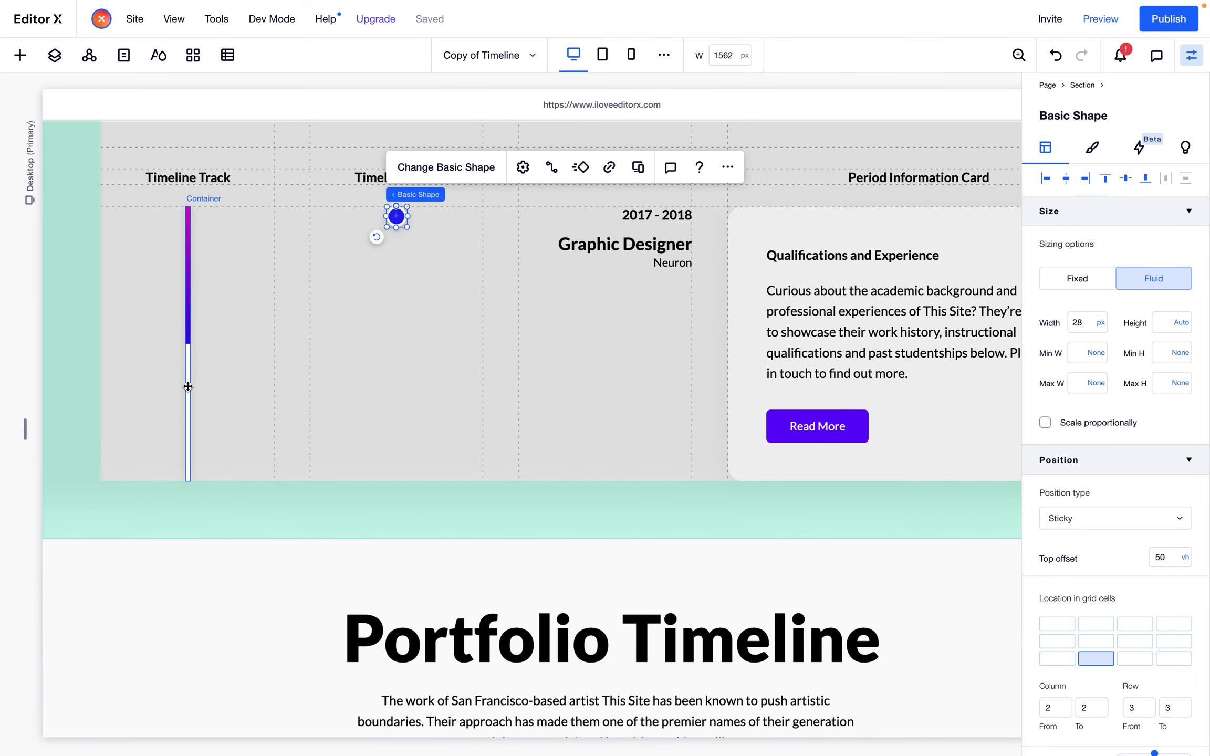
pyautogui.scroll(-15, 479, 453)
pyautogui.scroll(2, 519, 414)
pyautogui.click(519, 410)
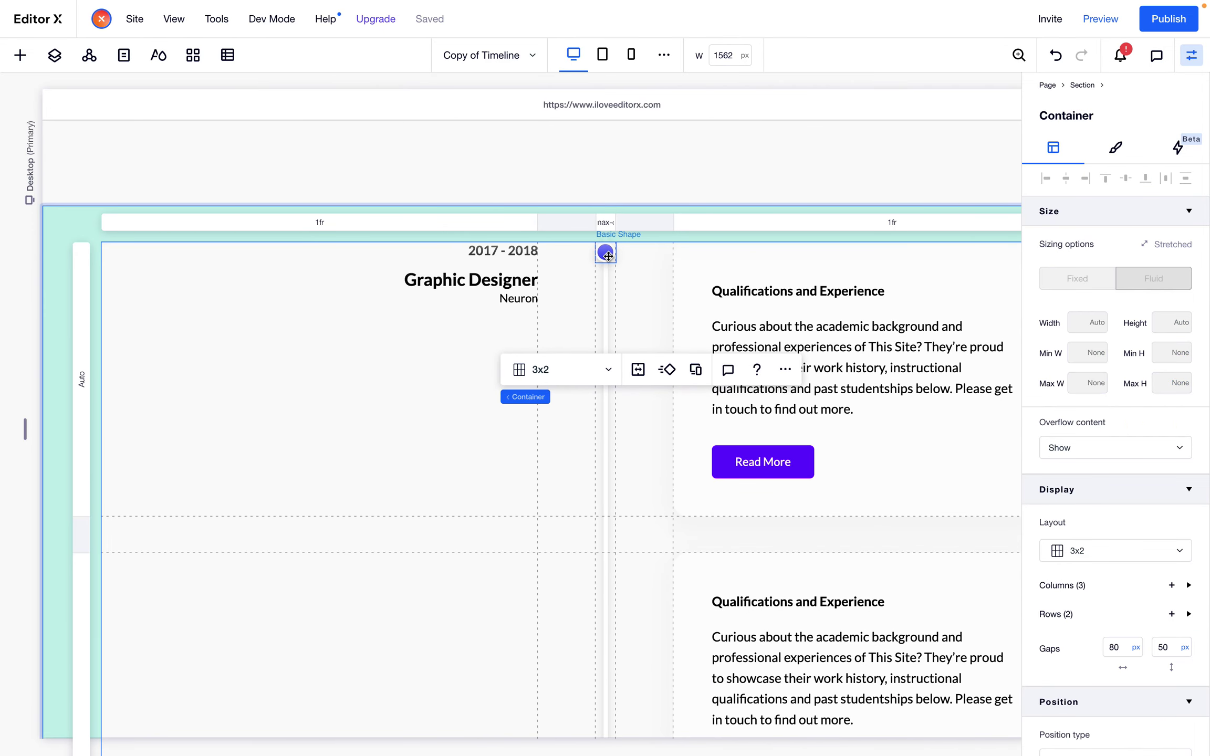
pyautogui.scroll(-12, 607, 255)
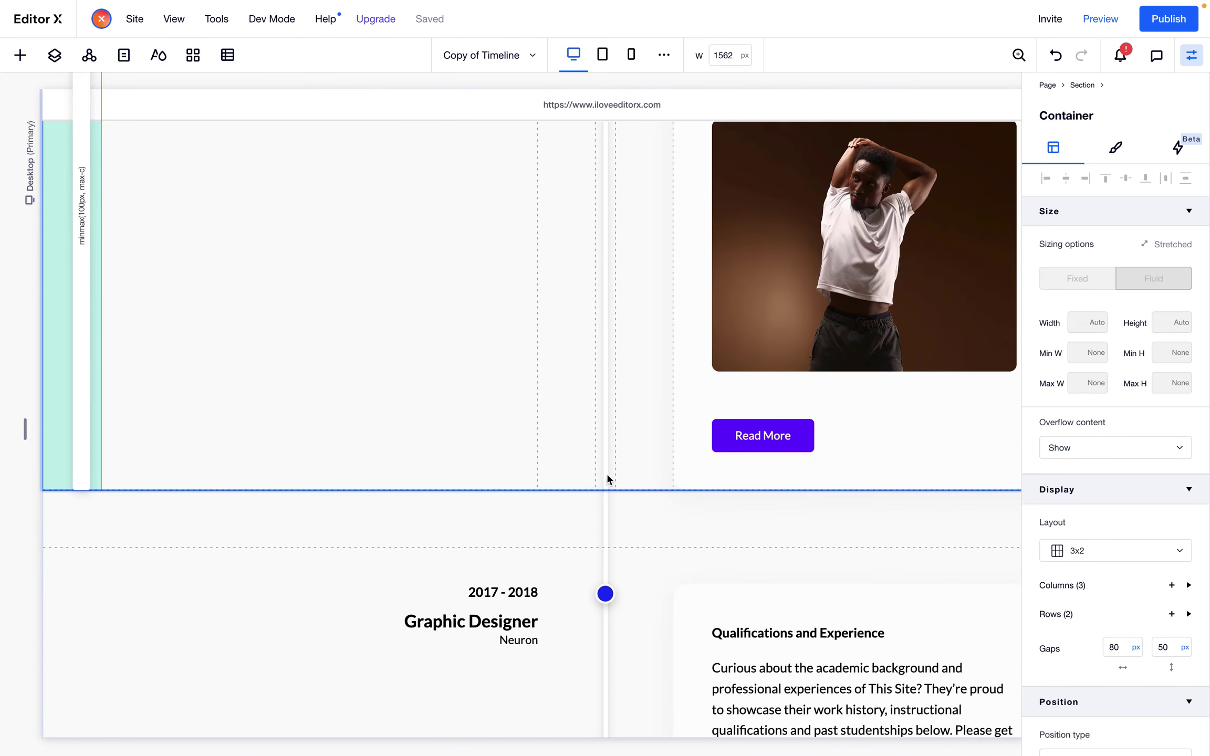
pyautogui.scroll(15, 683, 290)
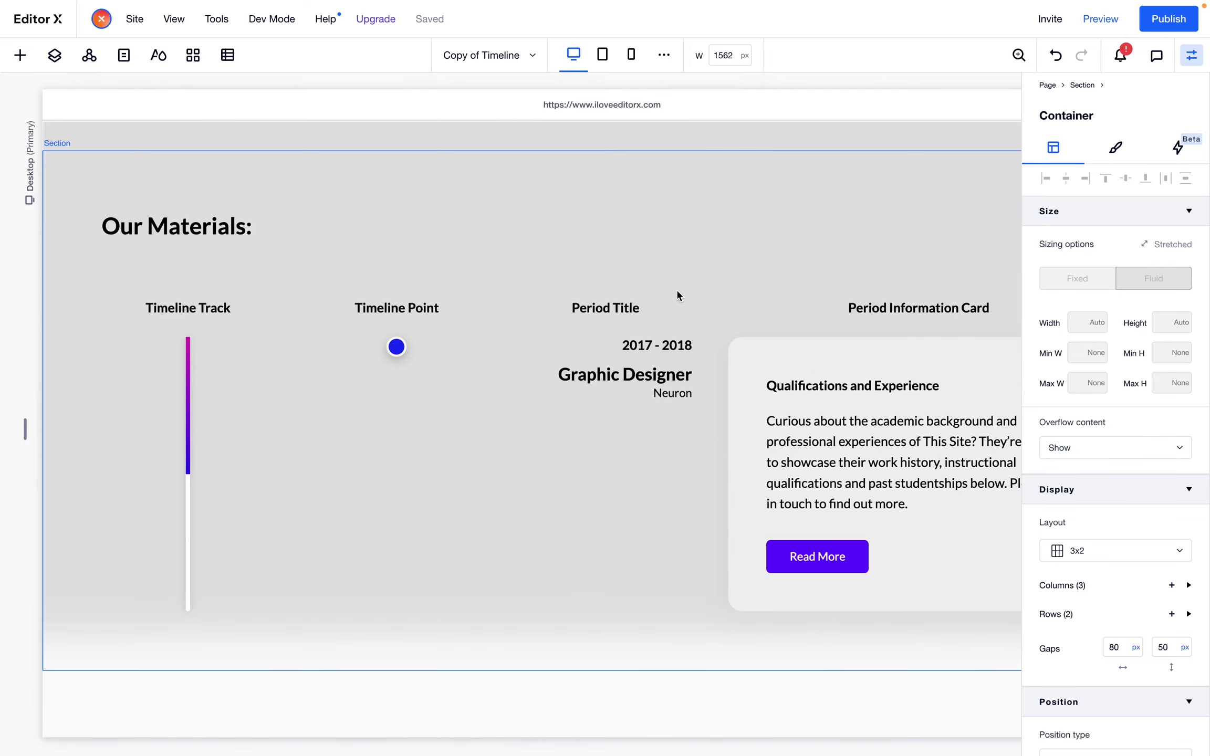
# Review the Our Steps list, the period information card in Our Materials, and the Portfolio Timeline header above the timeline
pyautogui.scroll(5, 363, 147)
pyautogui.click(138, 298)
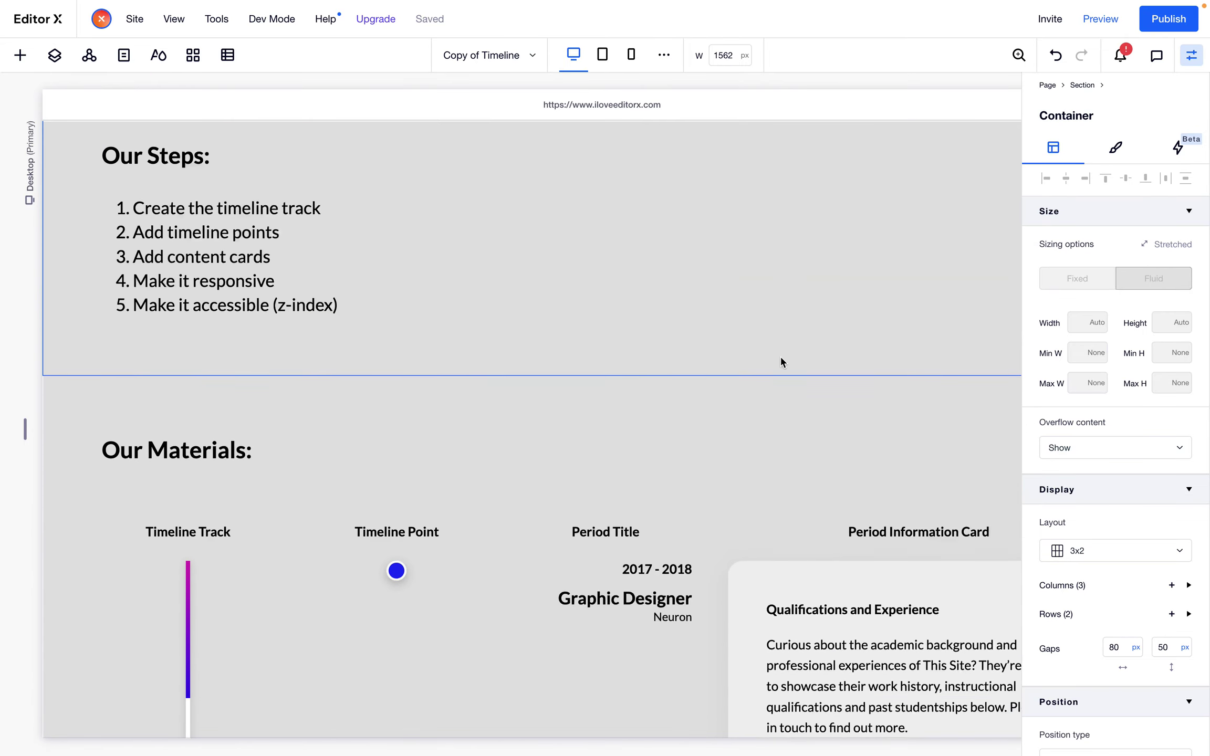
pyautogui.scroll(-3, 787, 410)
pyautogui.click(765, 483)
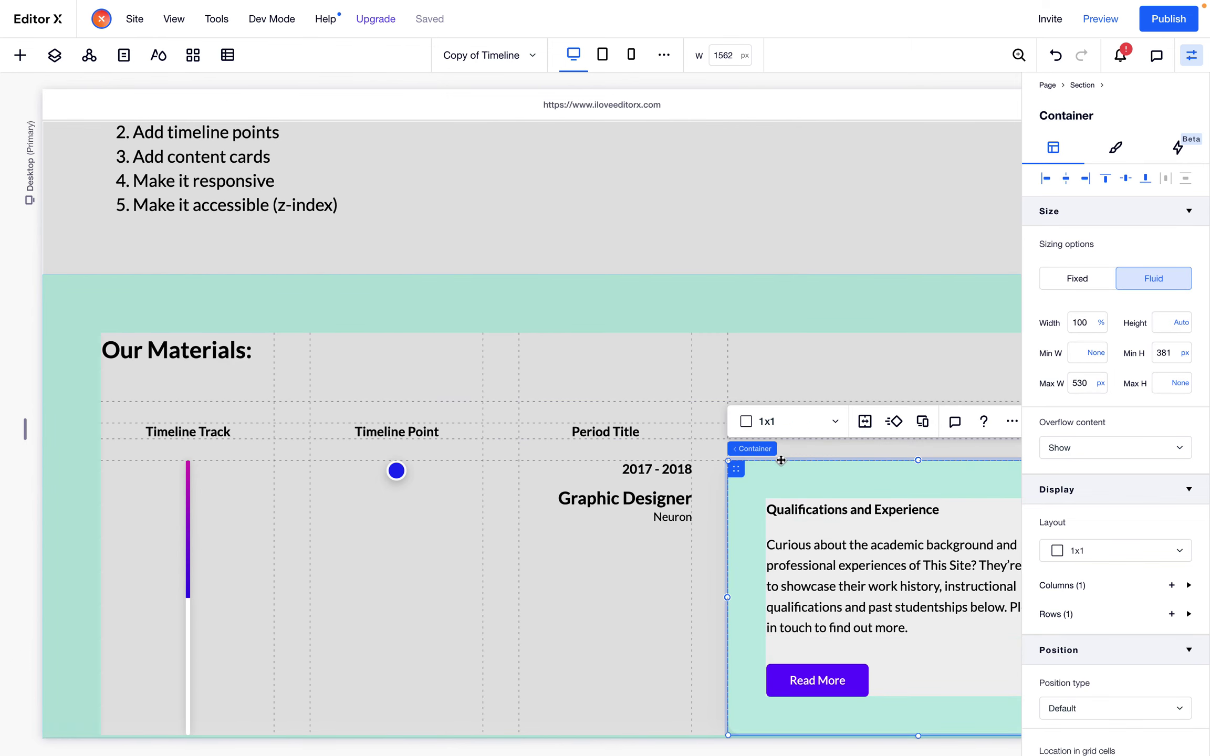
pyautogui.scroll(3, 808, 635)
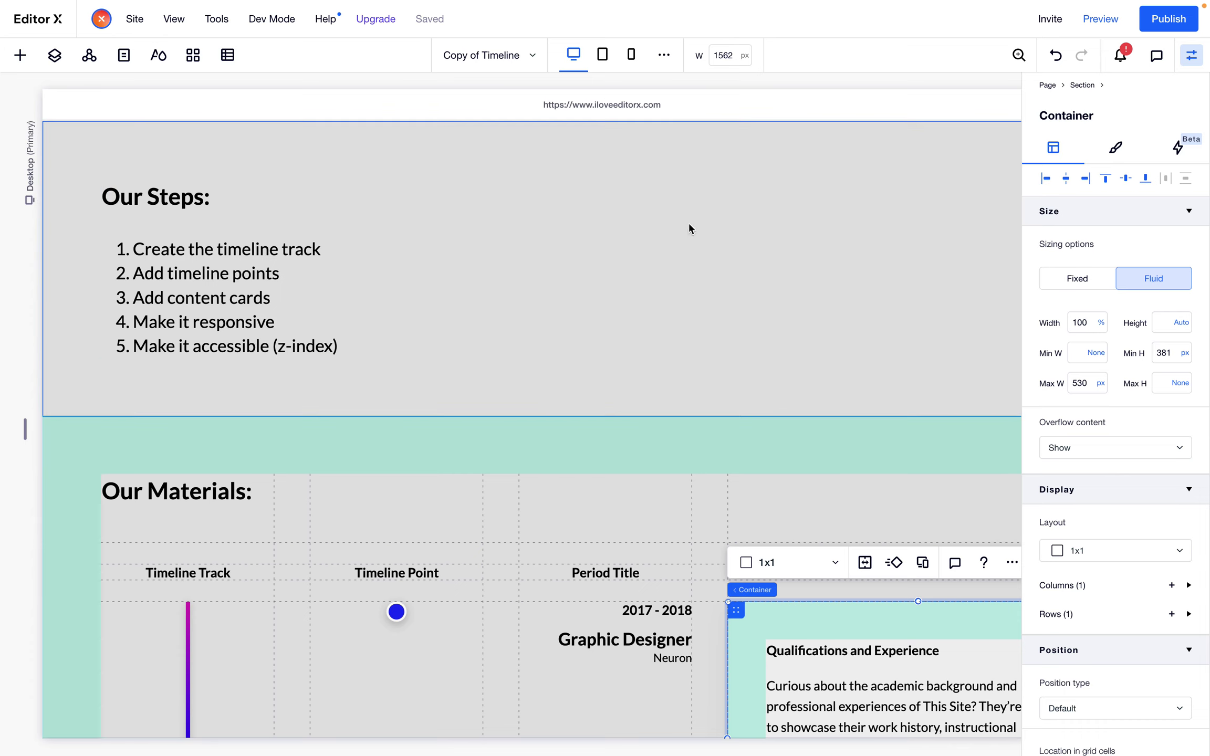
pyautogui.scroll(-10, 677, 243)
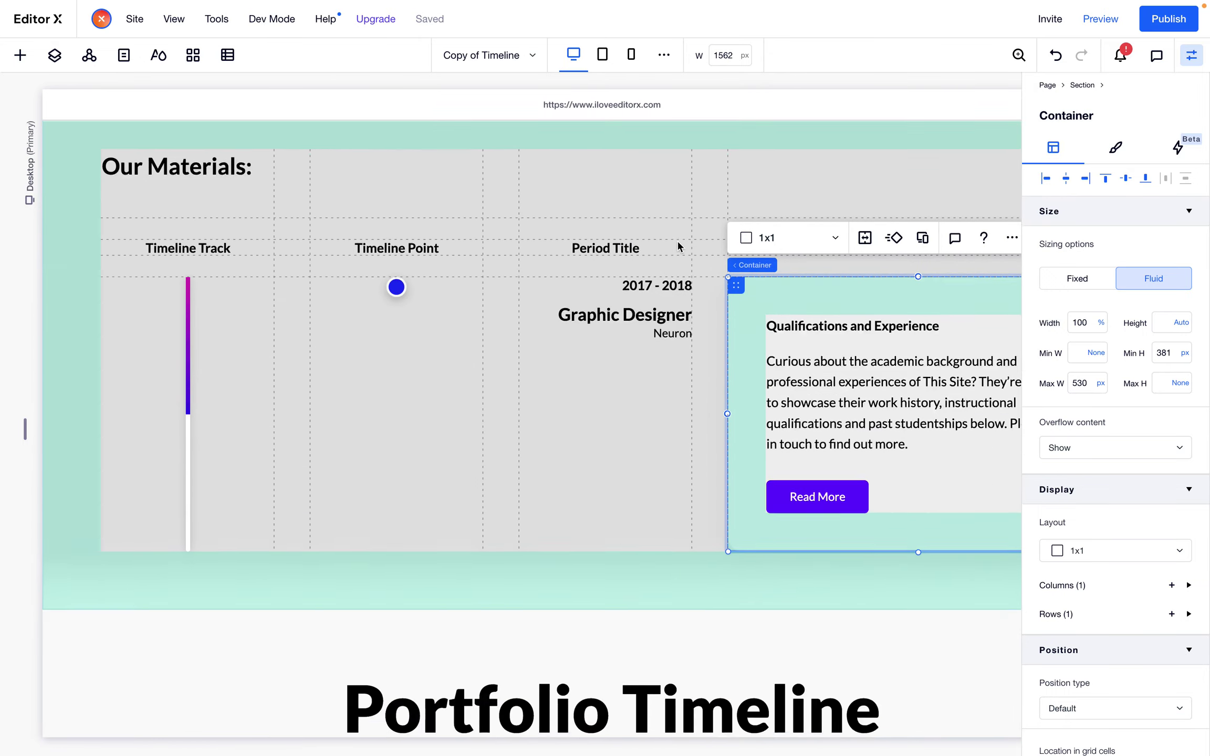
pyautogui.scroll(-3, 677, 247)
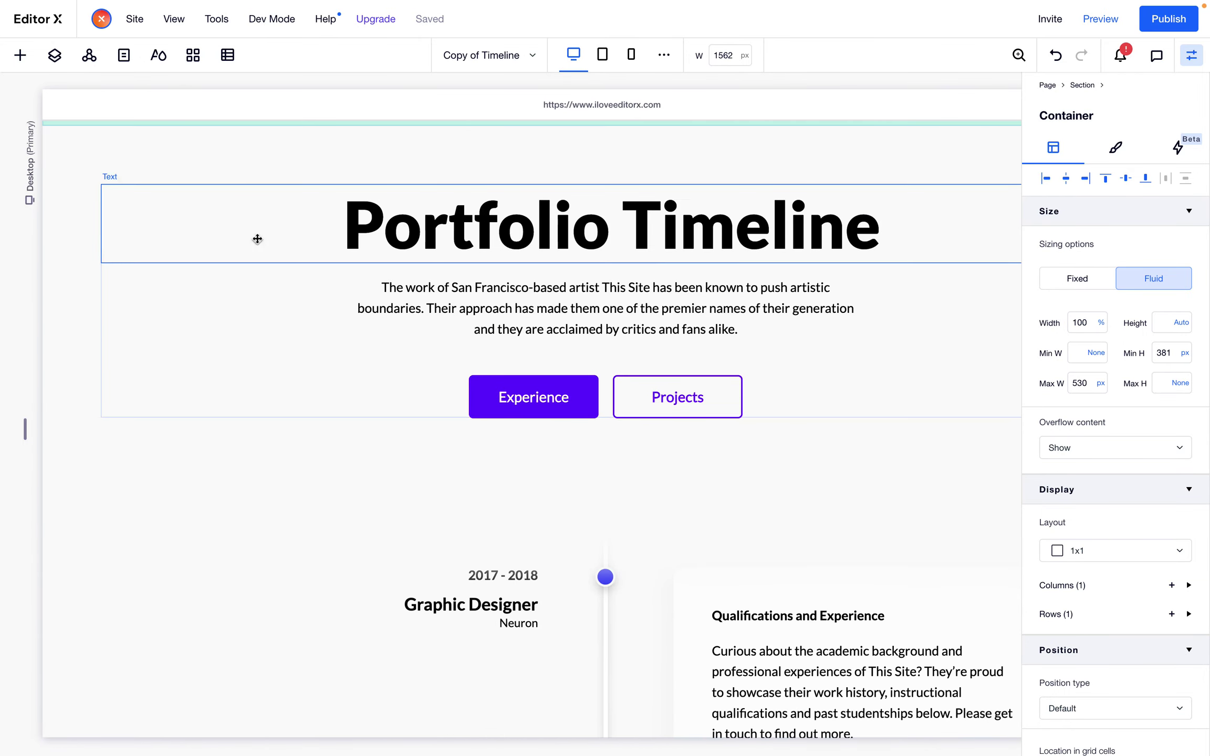
pyautogui.scroll(2, 205, 224)
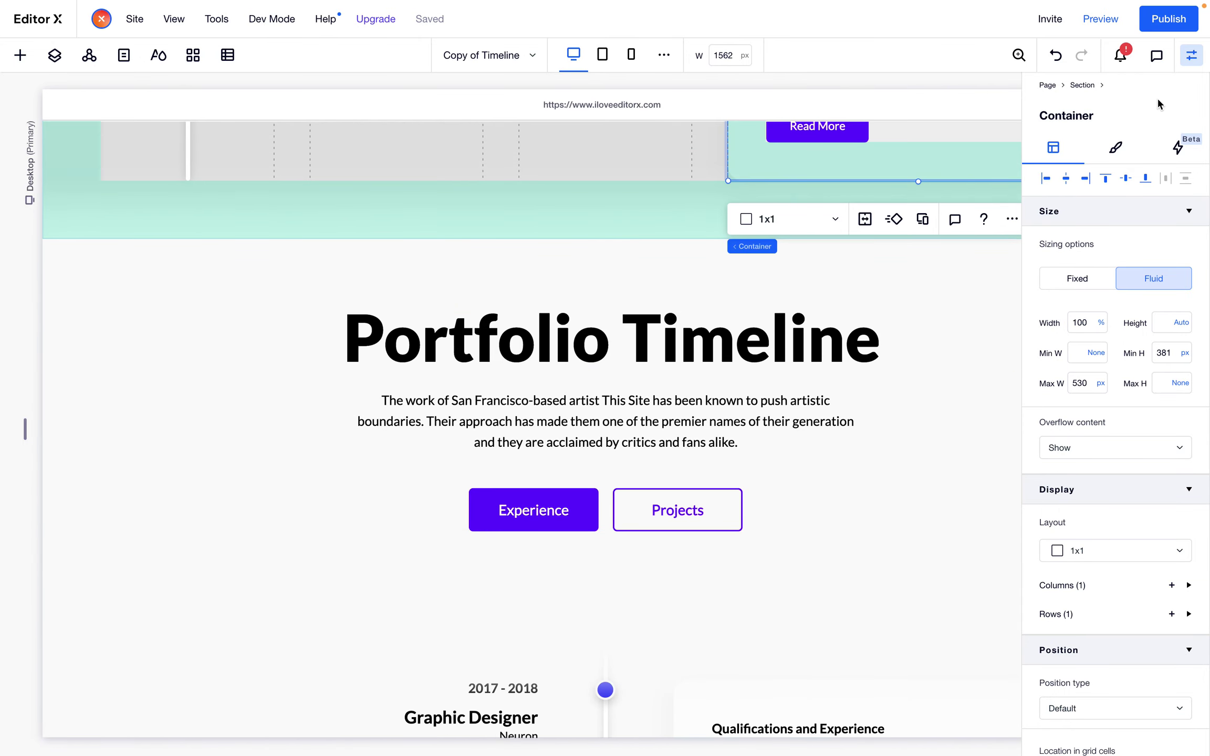
# Preview the page with the browser's developer tools open, inspect the Portfolio Timeline header area, and widen the developer tools pane
pyautogui.click(1100, 18)
pyautogui.press('super+alt+j')
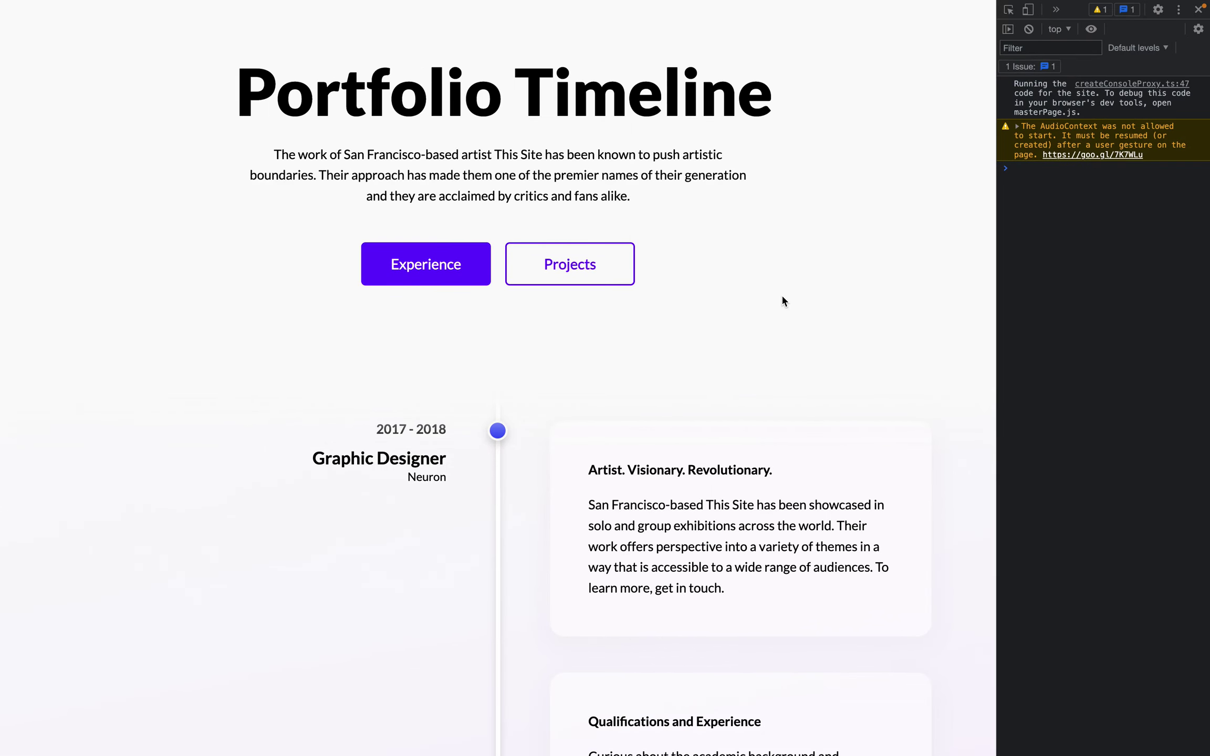
pyautogui.scroll(-3, 880, 258)
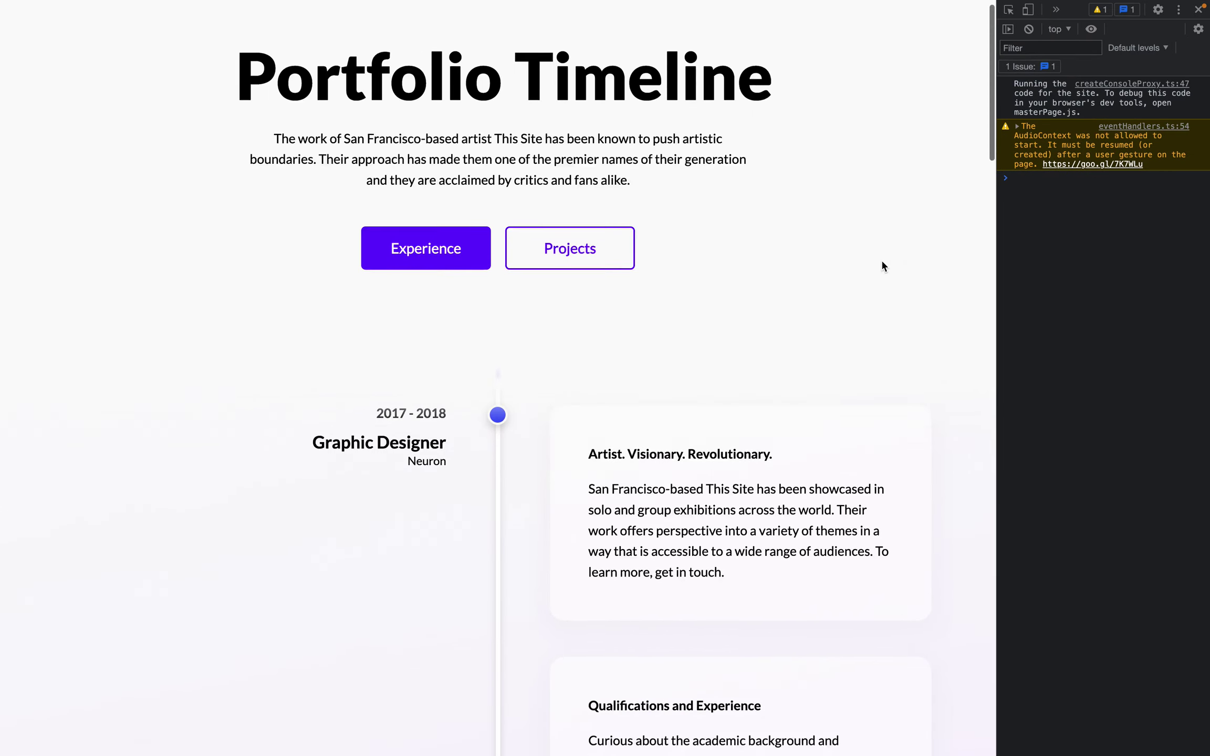
pyautogui.scroll(3, 881, 258)
pyautogui.press('super+shift+c')
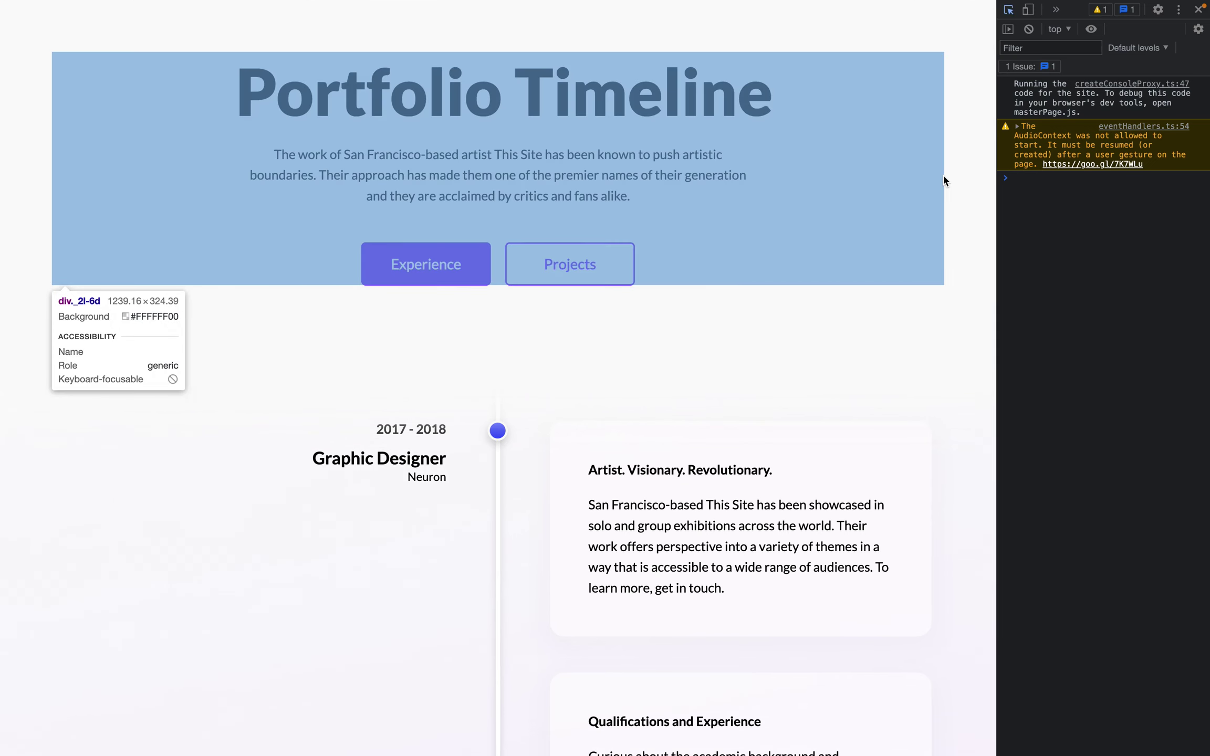
pyautogui.click(974, 168)
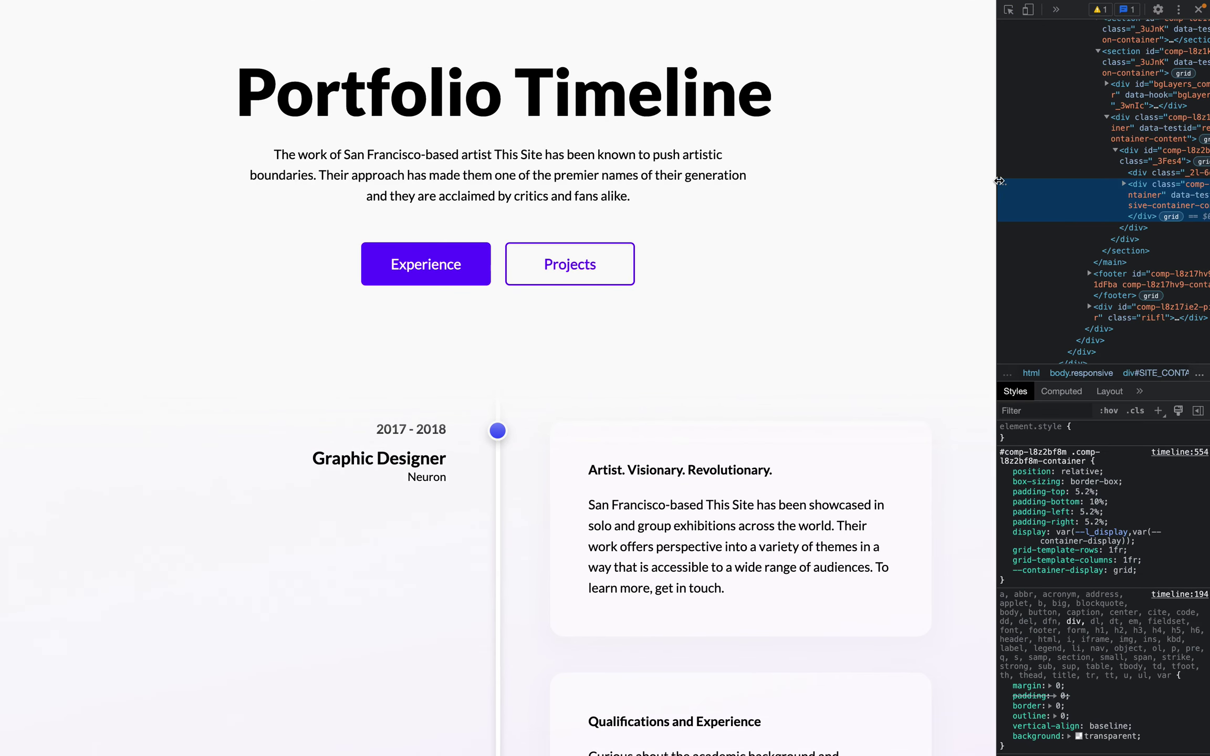
pyautogui.moveTo(999, 181); pyautogui.dragTo(960, 181)
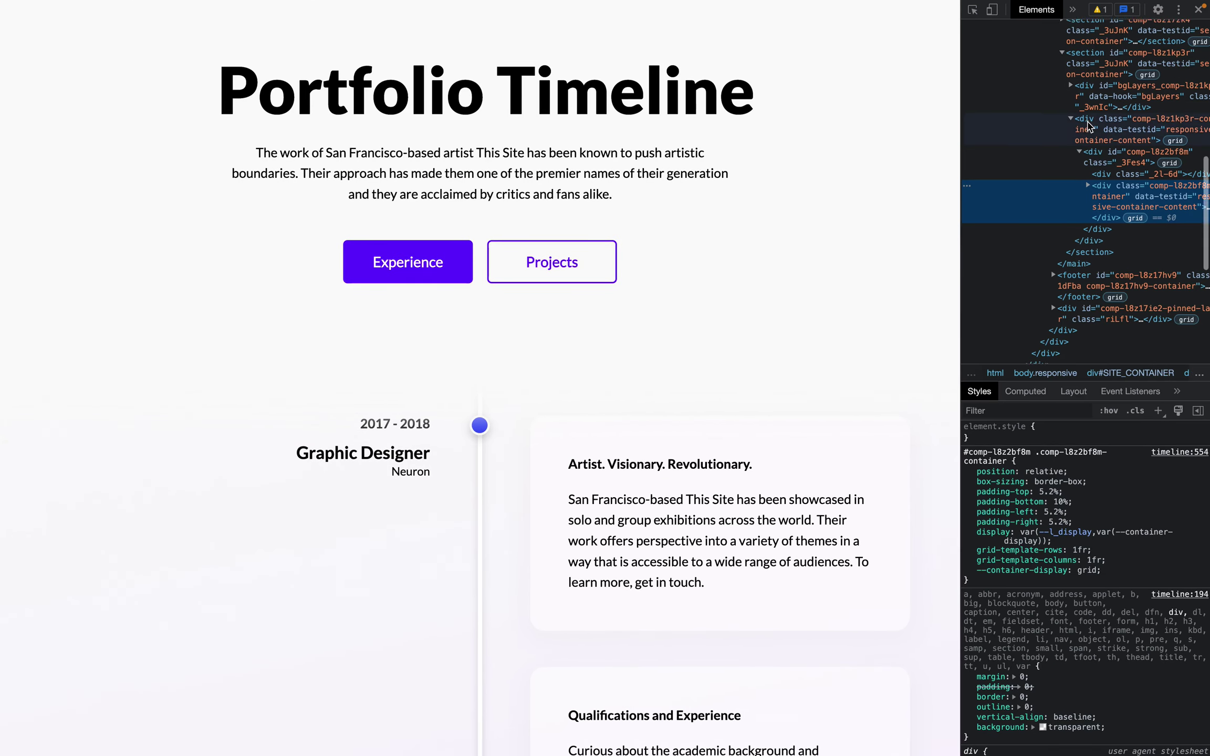
# Examine the header section, the timeline section and their parent container in the page's element tree
pyautogui.click(1063, 141)
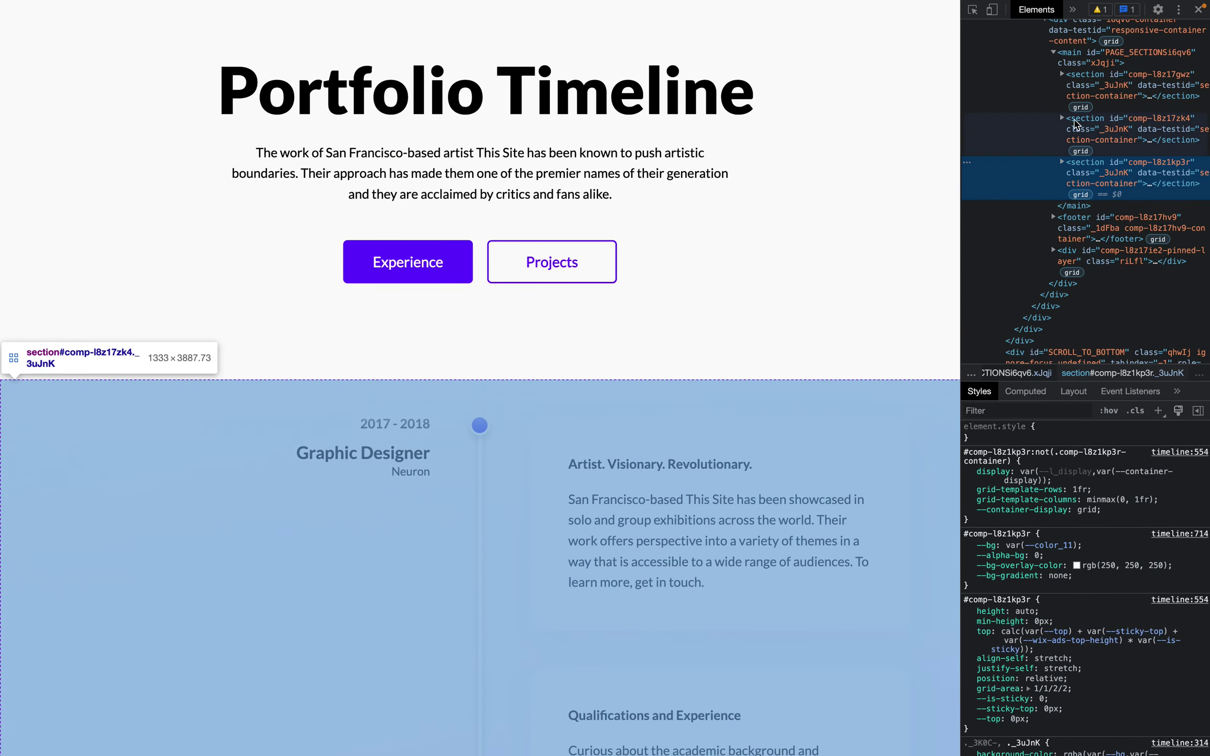
pyautogui.click(1074, 124)
pyautogui.scroll(5, 1075, 157)
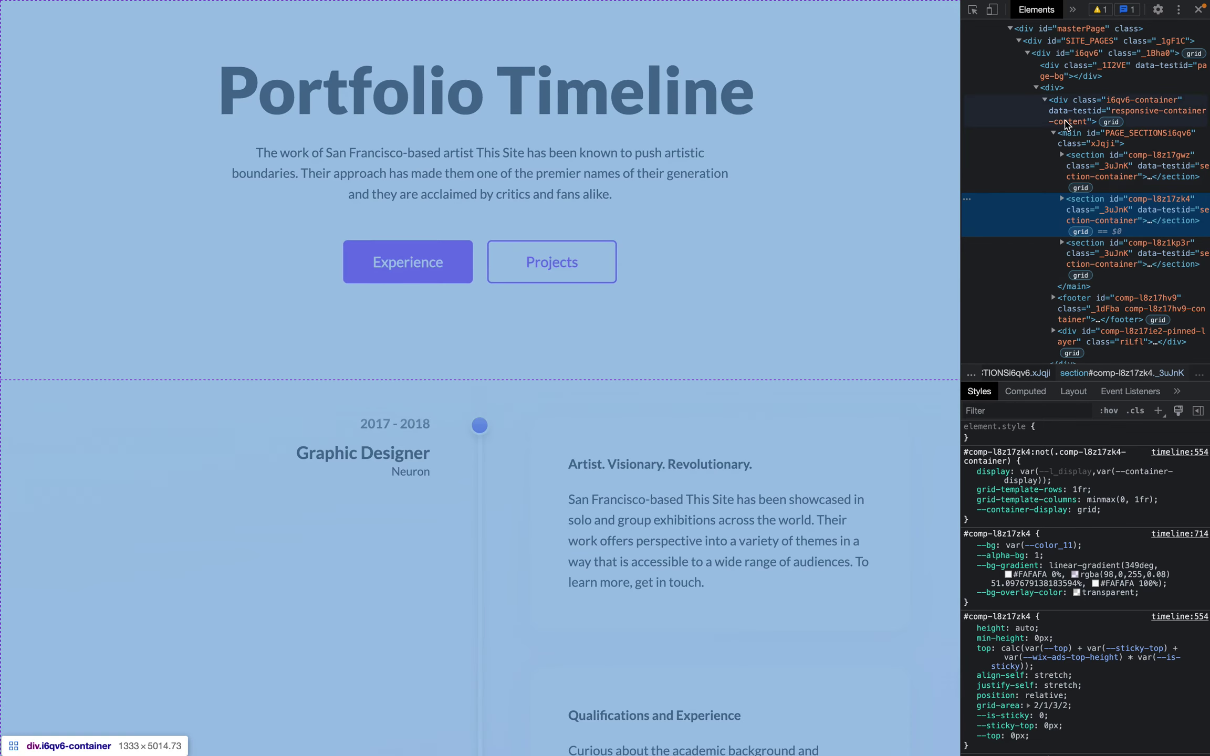
pyautogui.click(1061, 112)
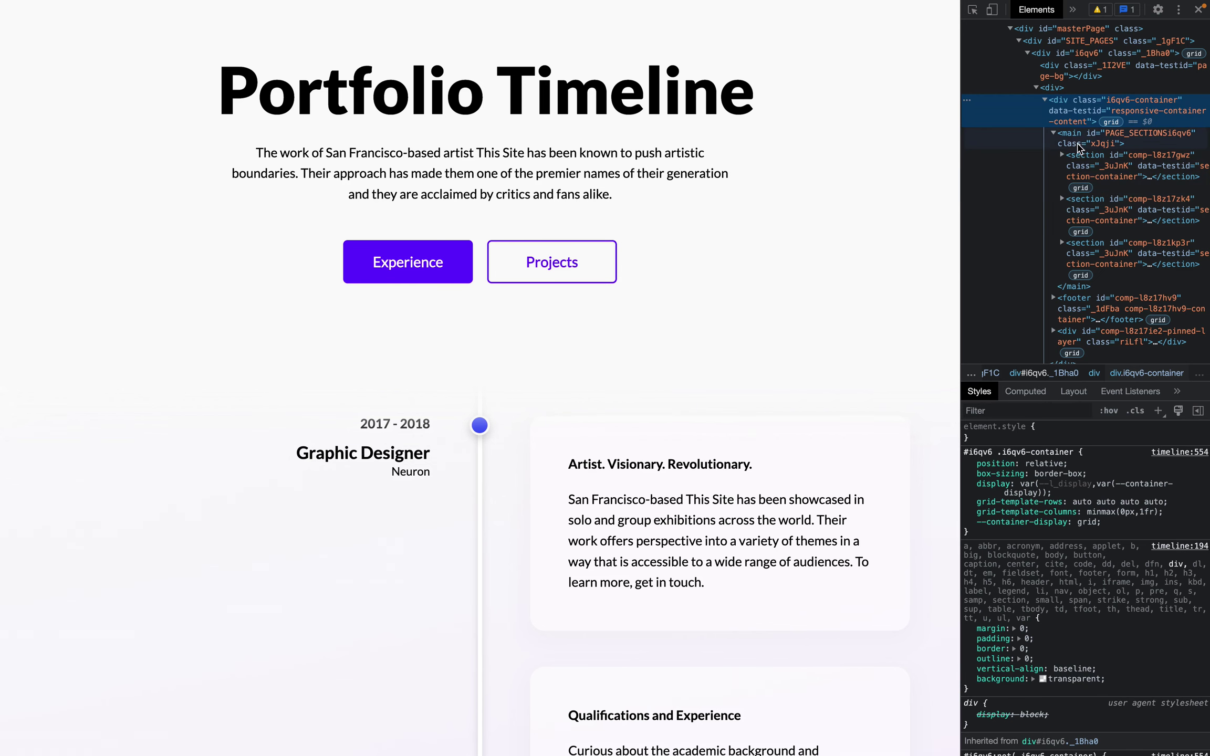
# Delete the Our Steps section at the page's end from the element tree
pyautogui.click(1080, 167)
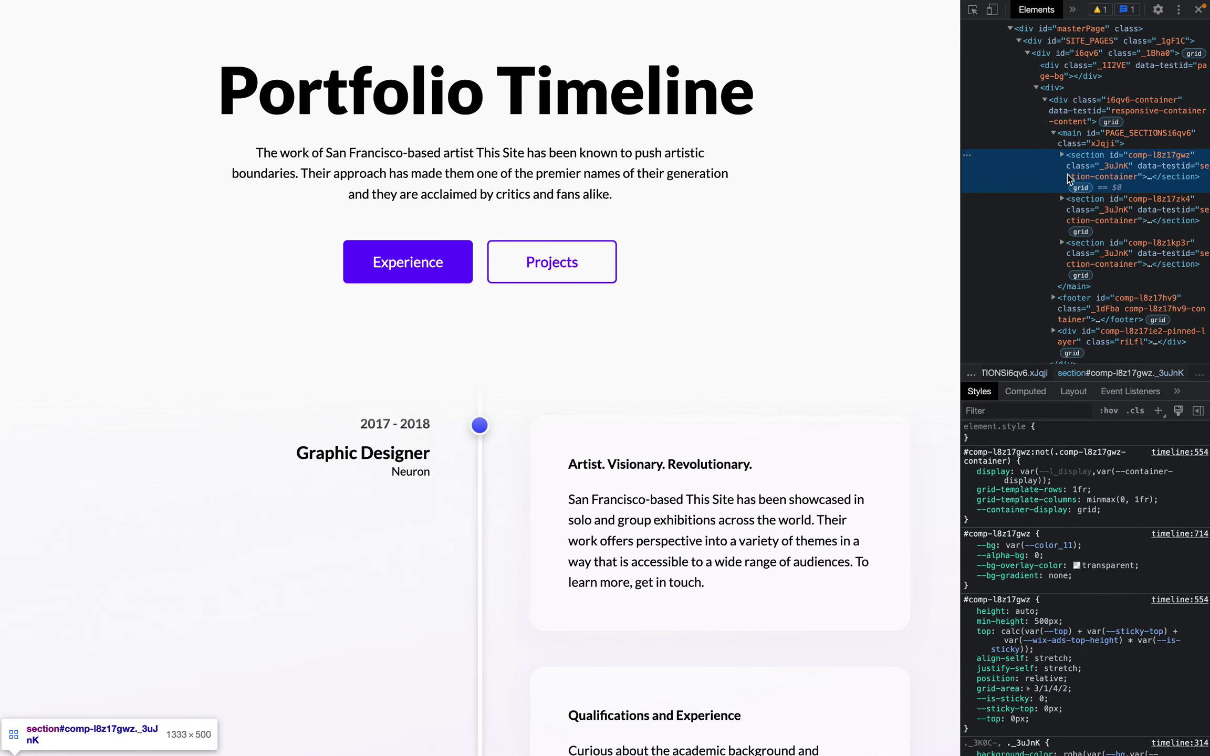
pyautogui.scroll(-20, 908, 164)
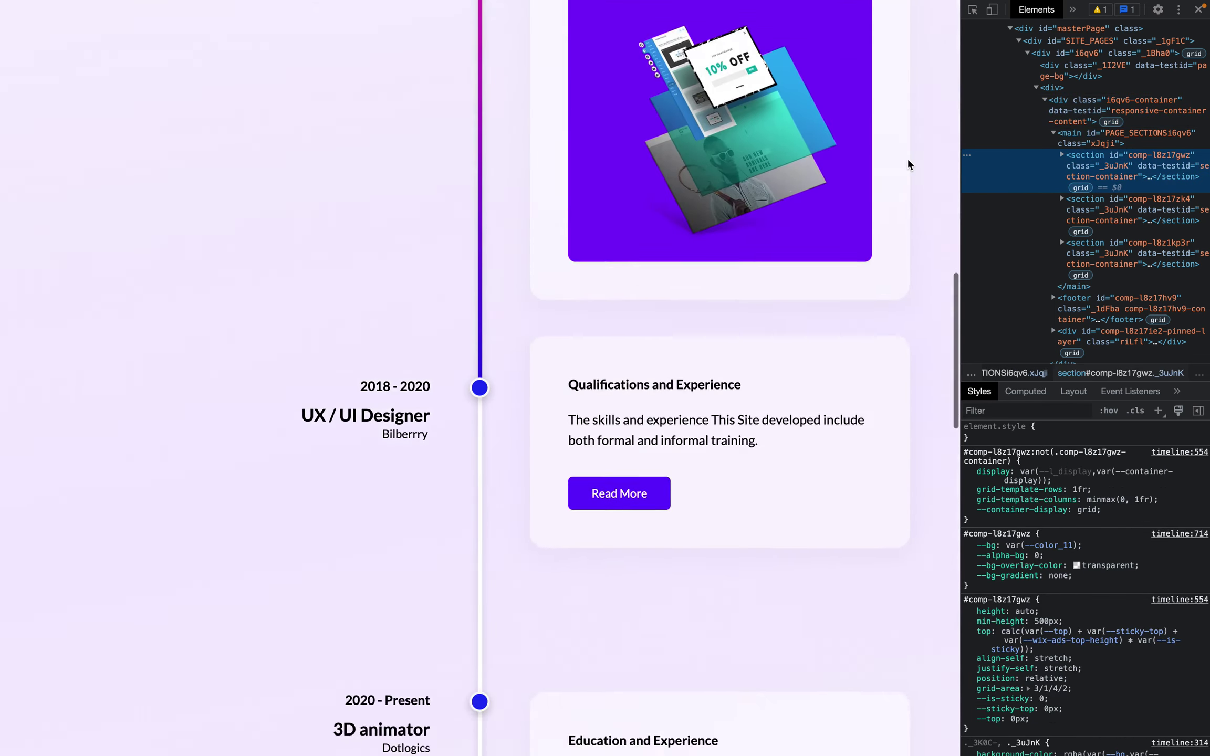
pyautogui.scroll(-6, 907, 162)
pyautogui.scroll(-5, 872, 155)
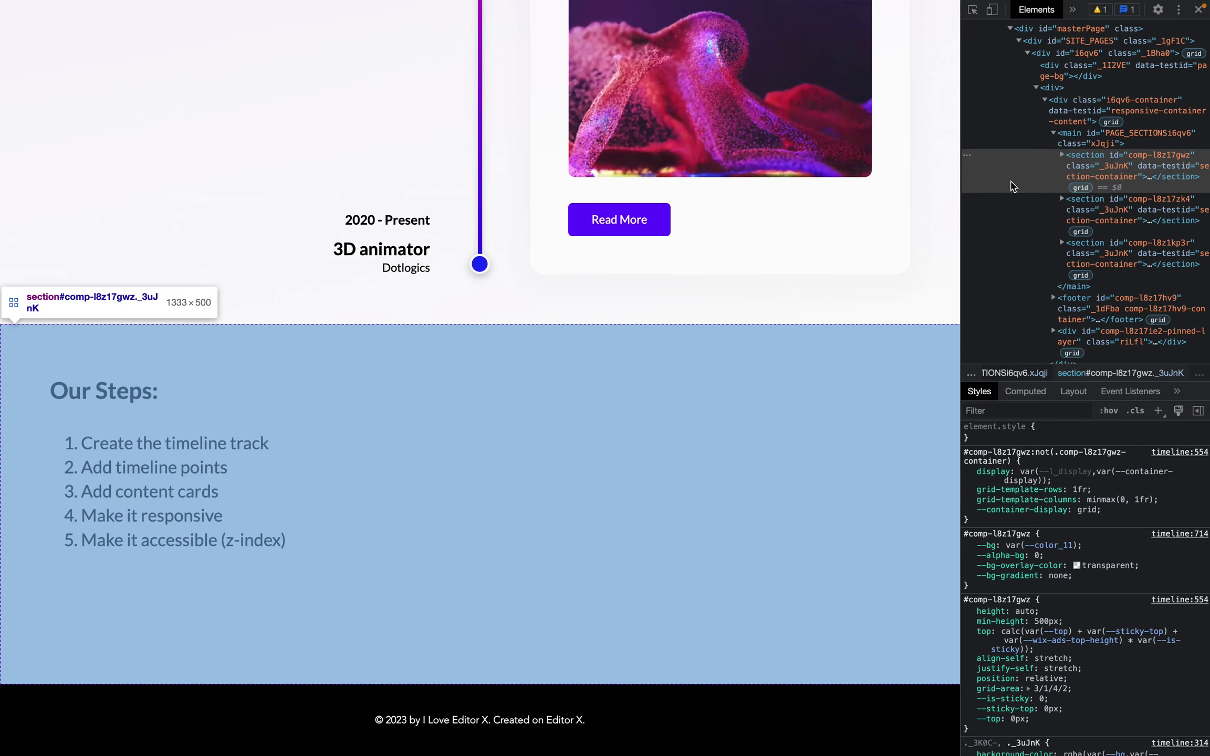
pyautogui.press('Delete')
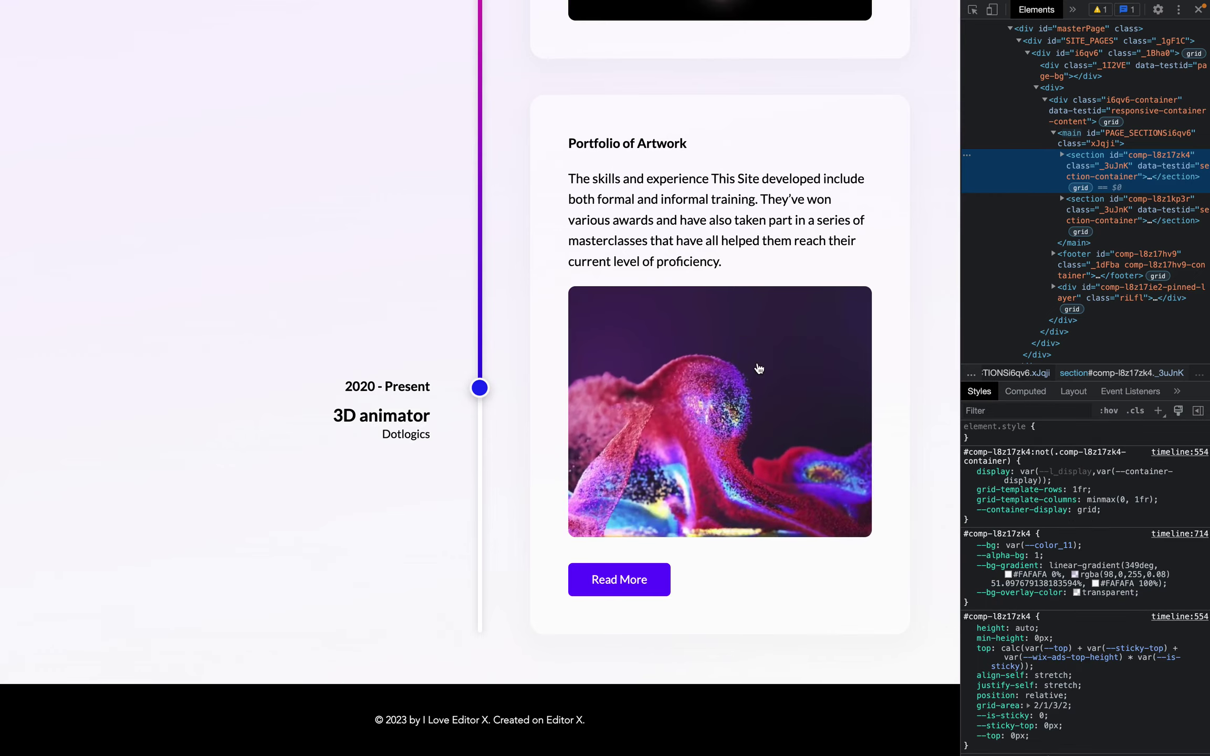
# Examine how the timeline track and points behave against the stacked cards and the header while scrolling the preview
pyautogui.scroll(5, 732, 389)
pyautogui.scroll(-5, 732, 389)
pyautogui.scroll(7, 731, 389)
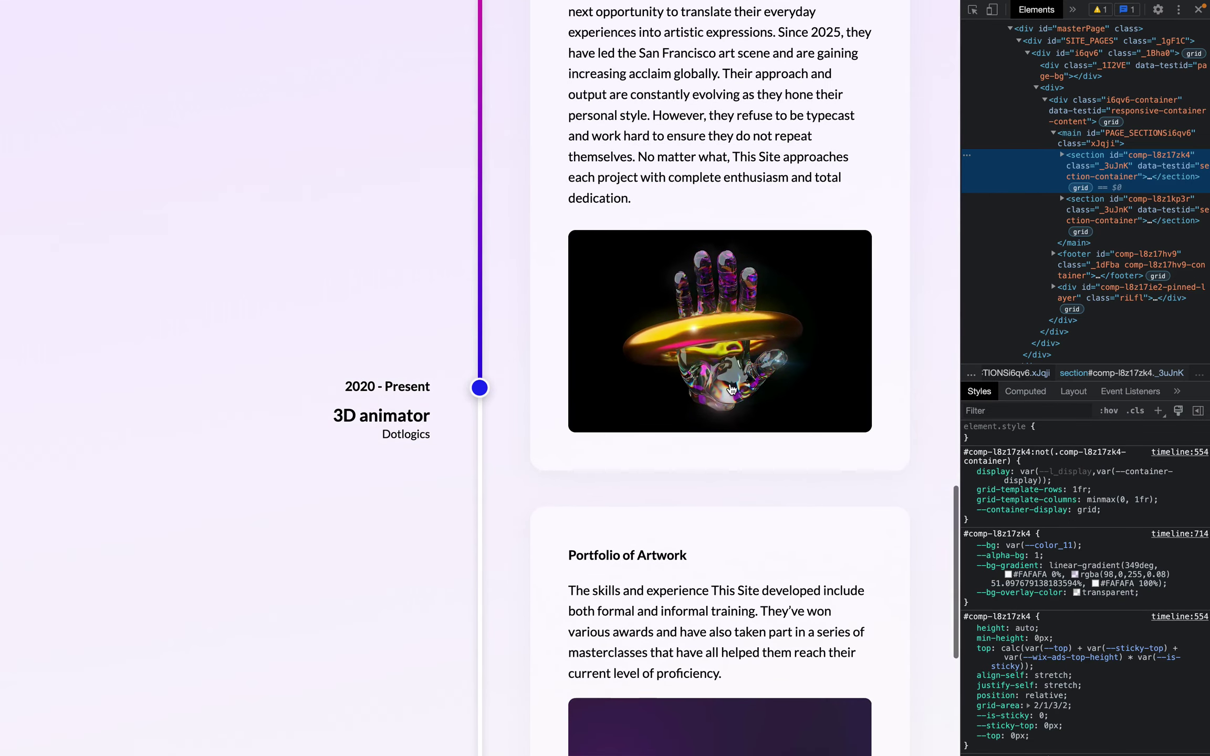
pyautogui.scroll(15, 732, 389)
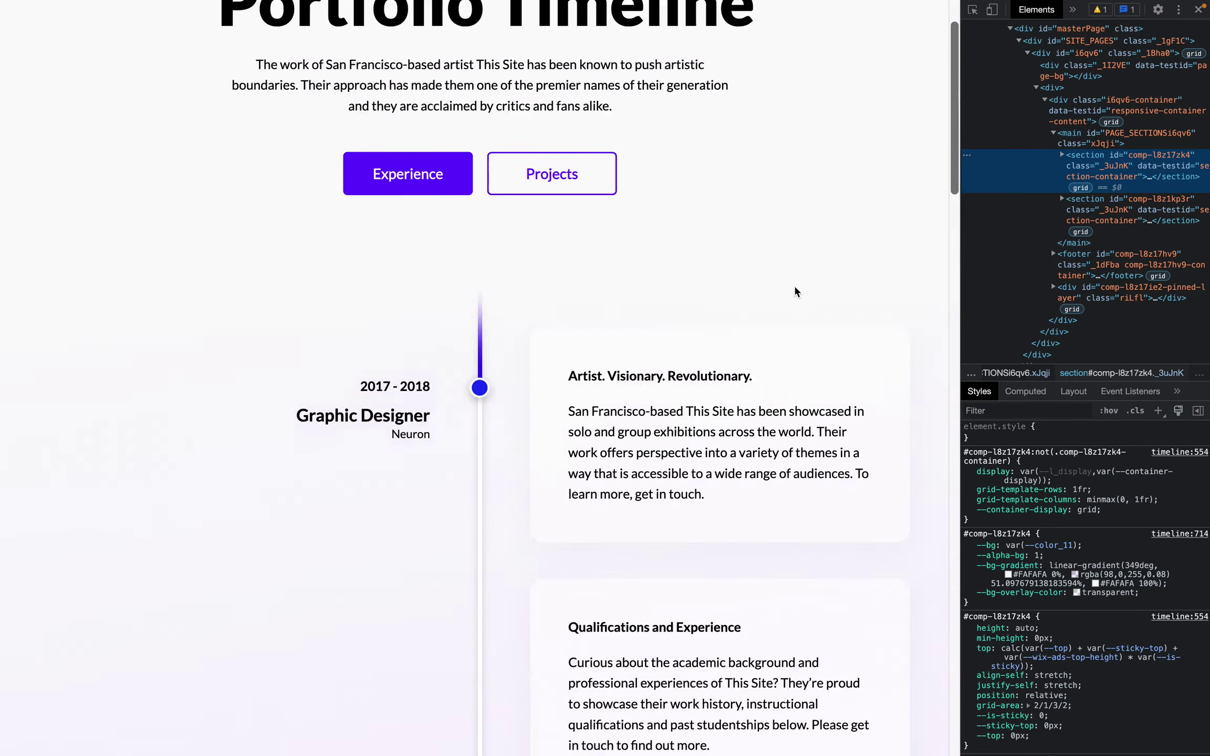
pyautogui.scroll(3, 795, 292)
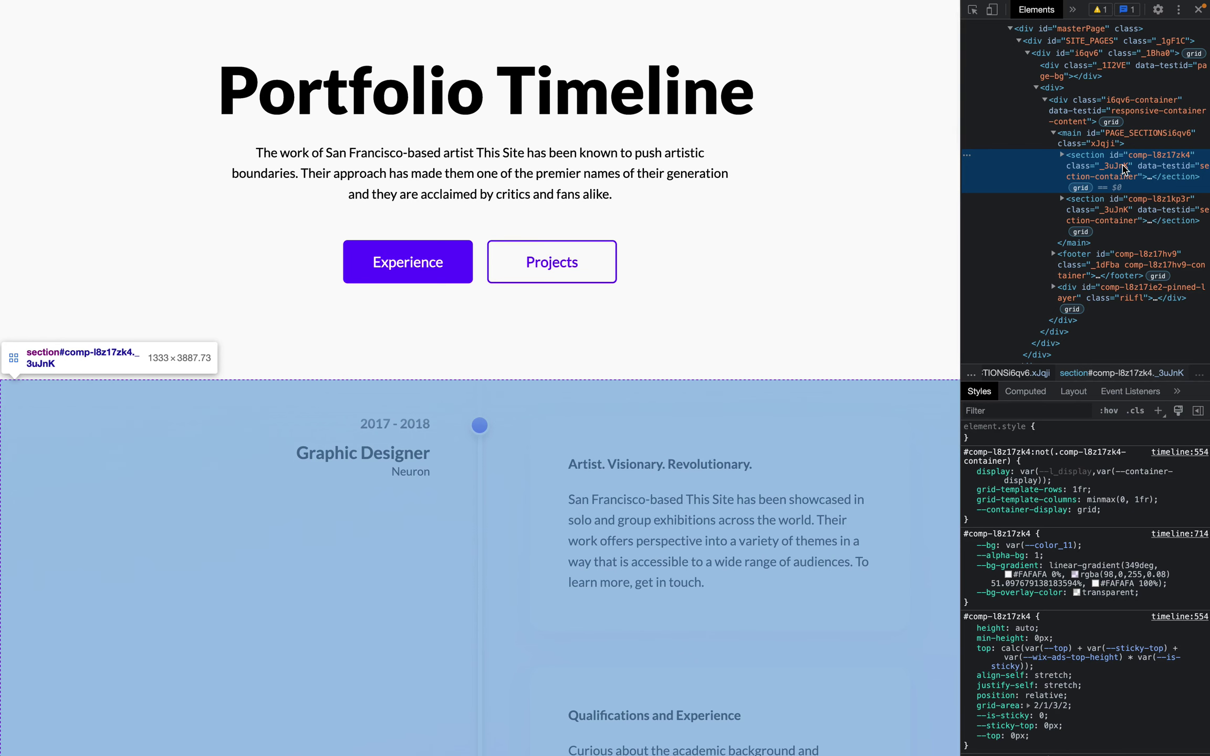
pyautogui.scroll(-6, 786, 284)
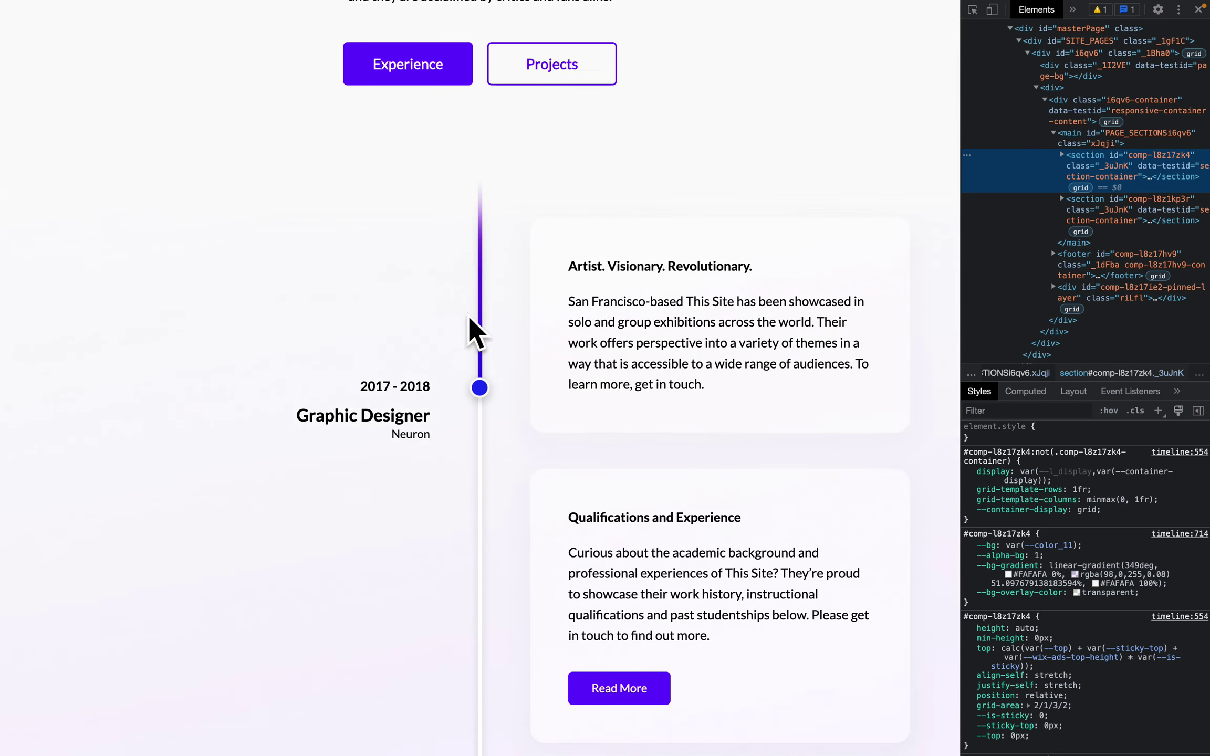
pyautogui.scroll(8, 475, 329)
# Move the Portfolio Timeline header section ahead of the timeline section in the element tree and check the track's overlap
pyautogui.click(1105, 202)
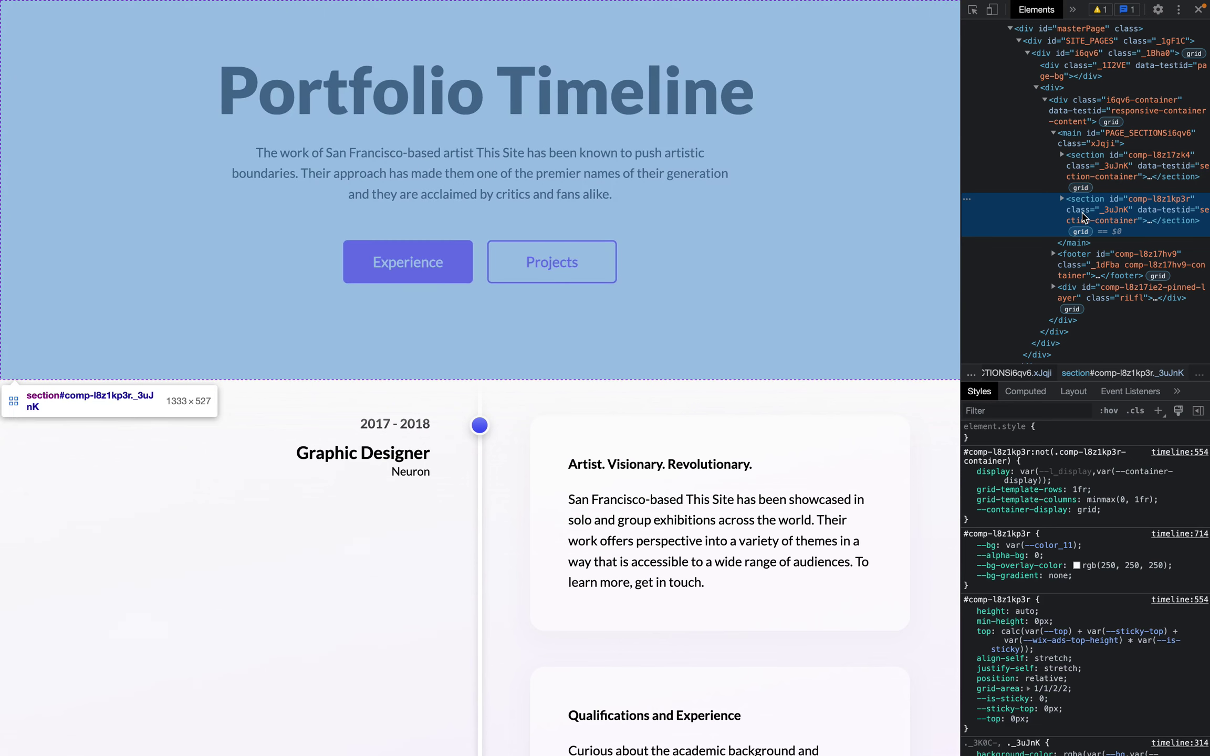
pyautogui.moveTo(1082, 213)
pyautogui.mouseDown()
pyautogui.moveTo(1082, 192)
pyautogui.moveTo(1079, 207)
pyautogui.mouseUp()
pyautogui.moveTo(1081, 184); pyautogui.dragTo(1082, 155)
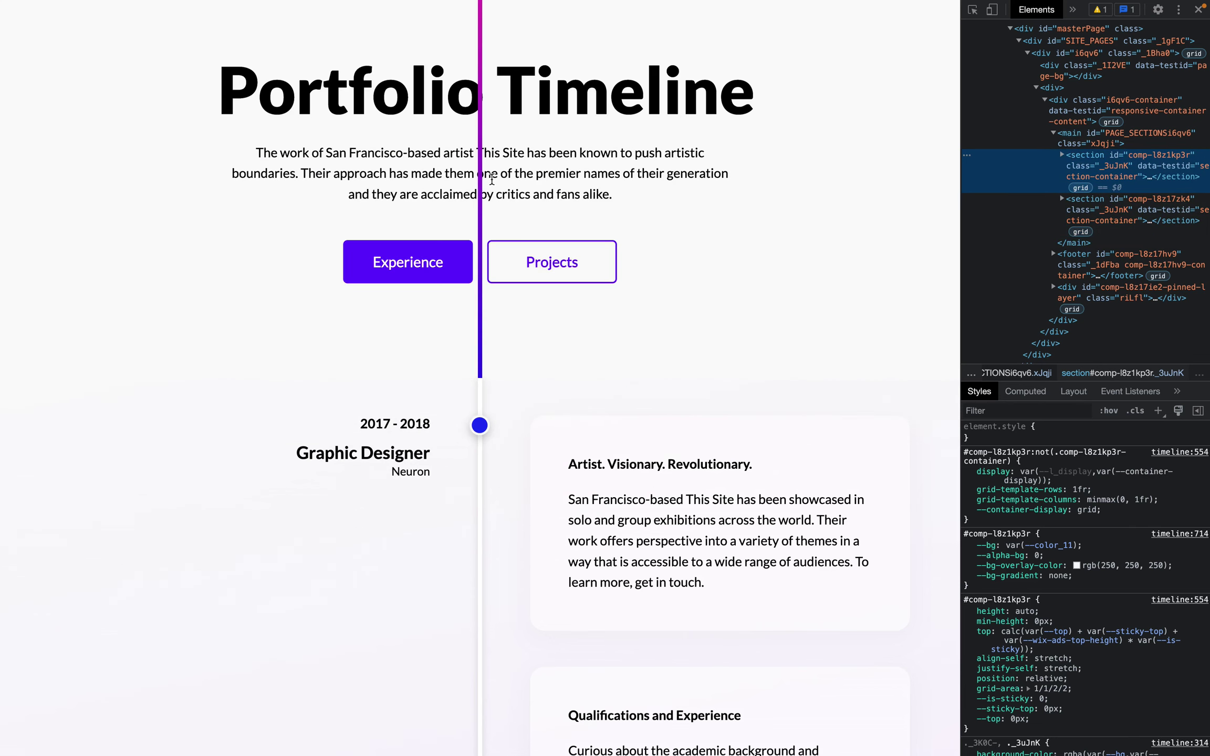
pyautogui.scroll(-5, 670, 310)
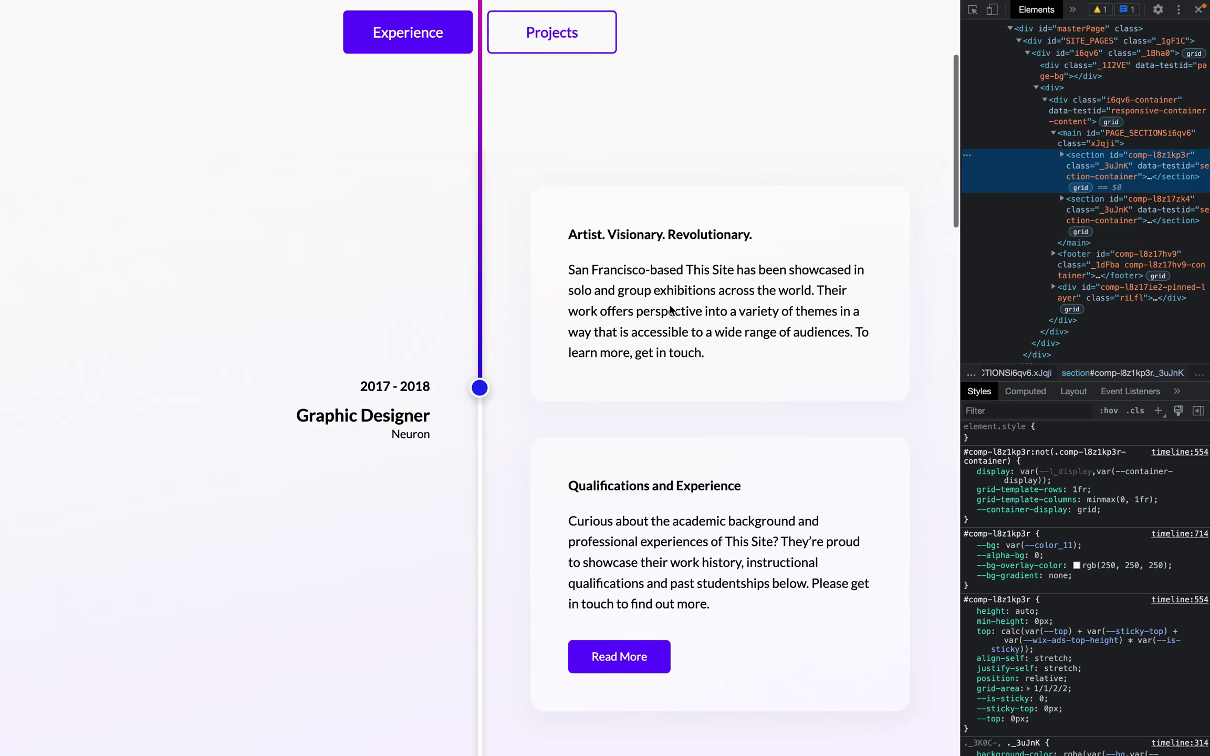
pyautogui.scroll(5, 670, 310)
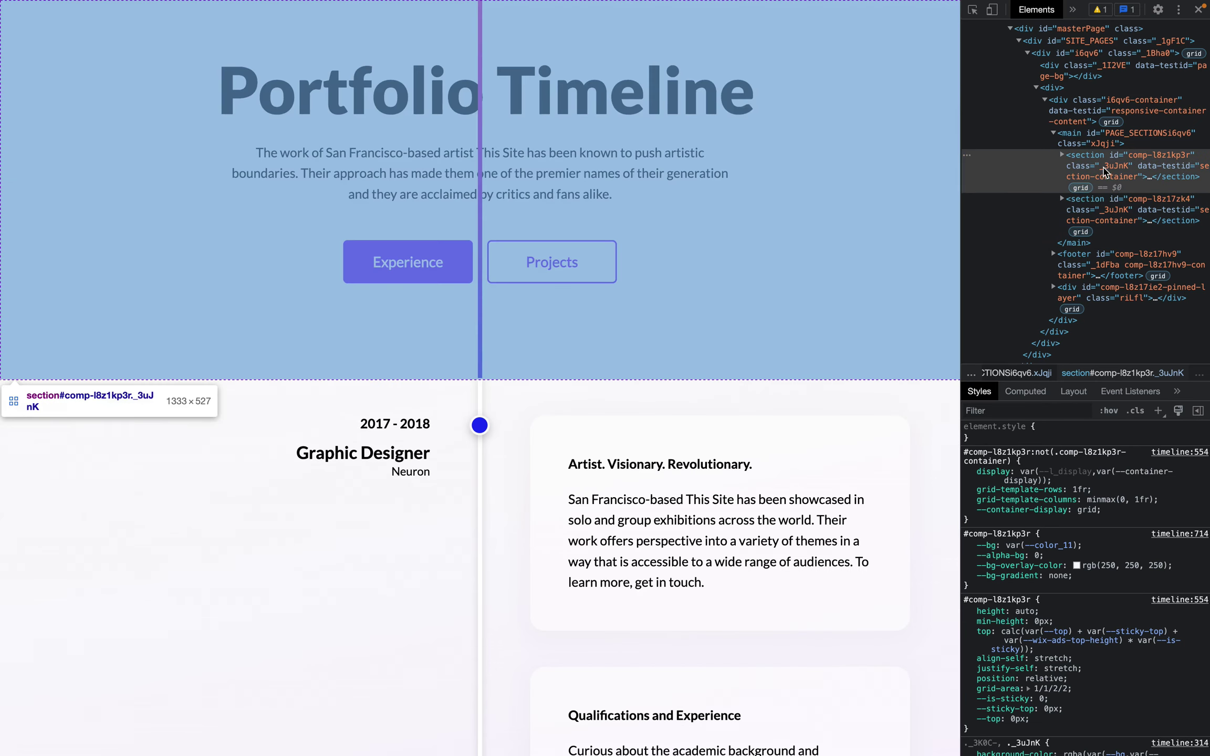
# Try placing the timeline section ahead of the header section in the element tree, and undo that move
pyautogui.click(1104, 172)
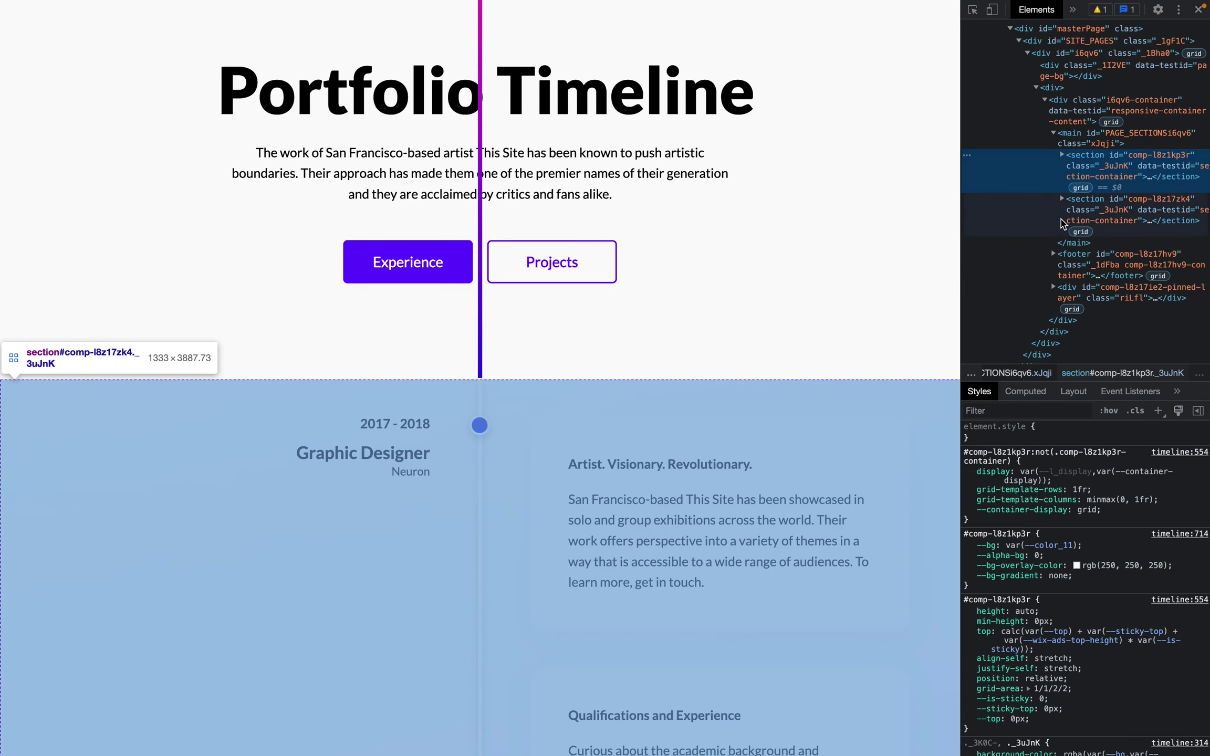
pyautogui.click(1086, 210)
pyautogui.moveTo(1058, 167); pyautogui.dragTo(1058, 160)
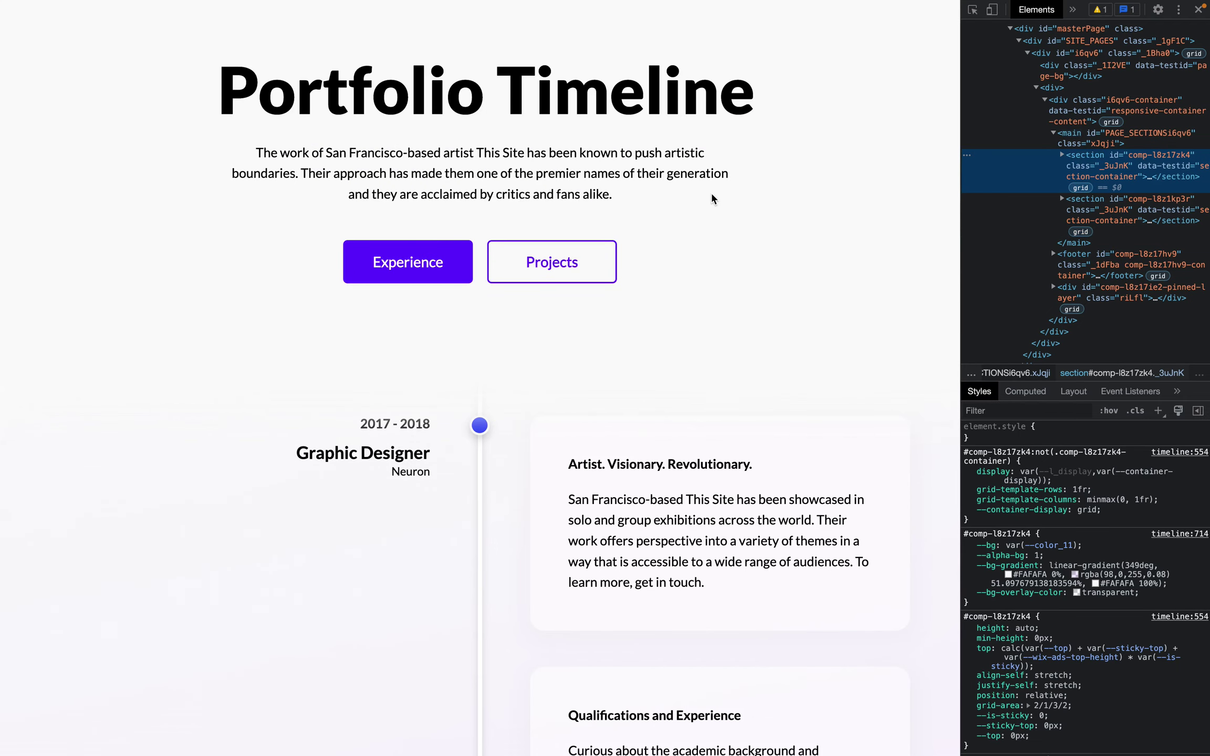
pyautogui.press('super+z')
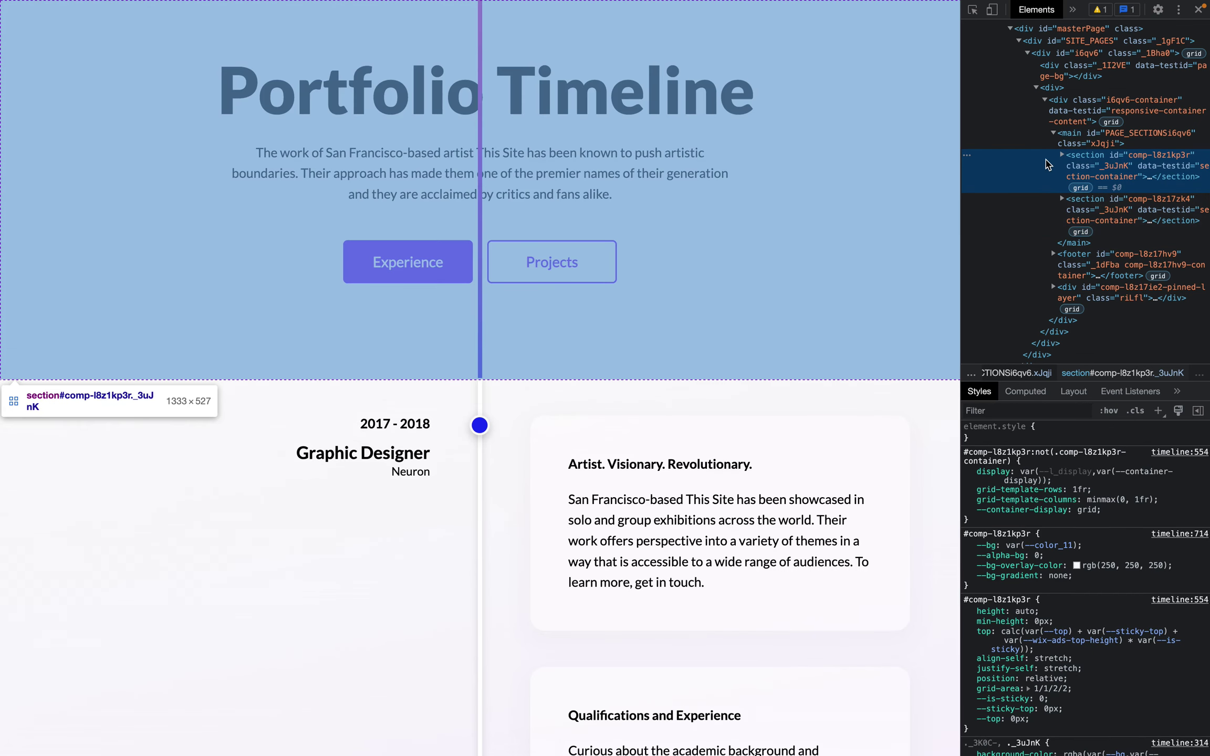
# Compare the Portfolio Timeline header section with the timeline section in the element tree
pyautogui.press('super+Tab')
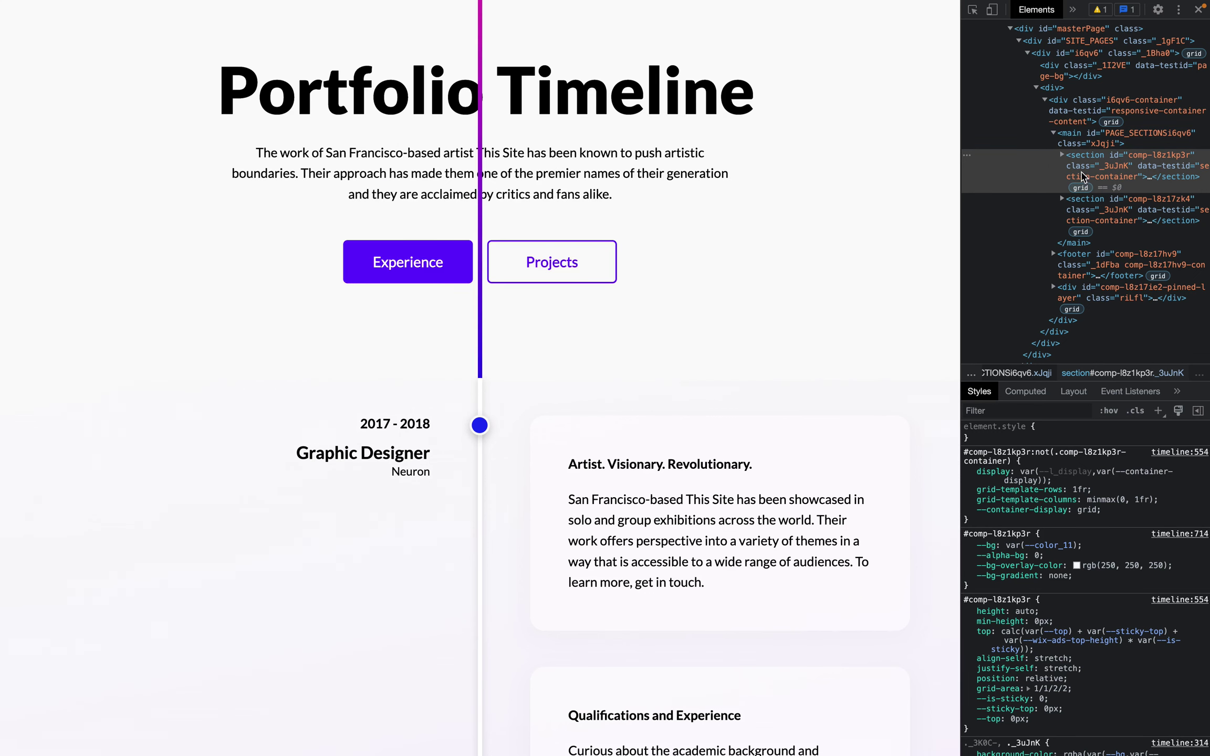
pyautogui.click(1083, 207)
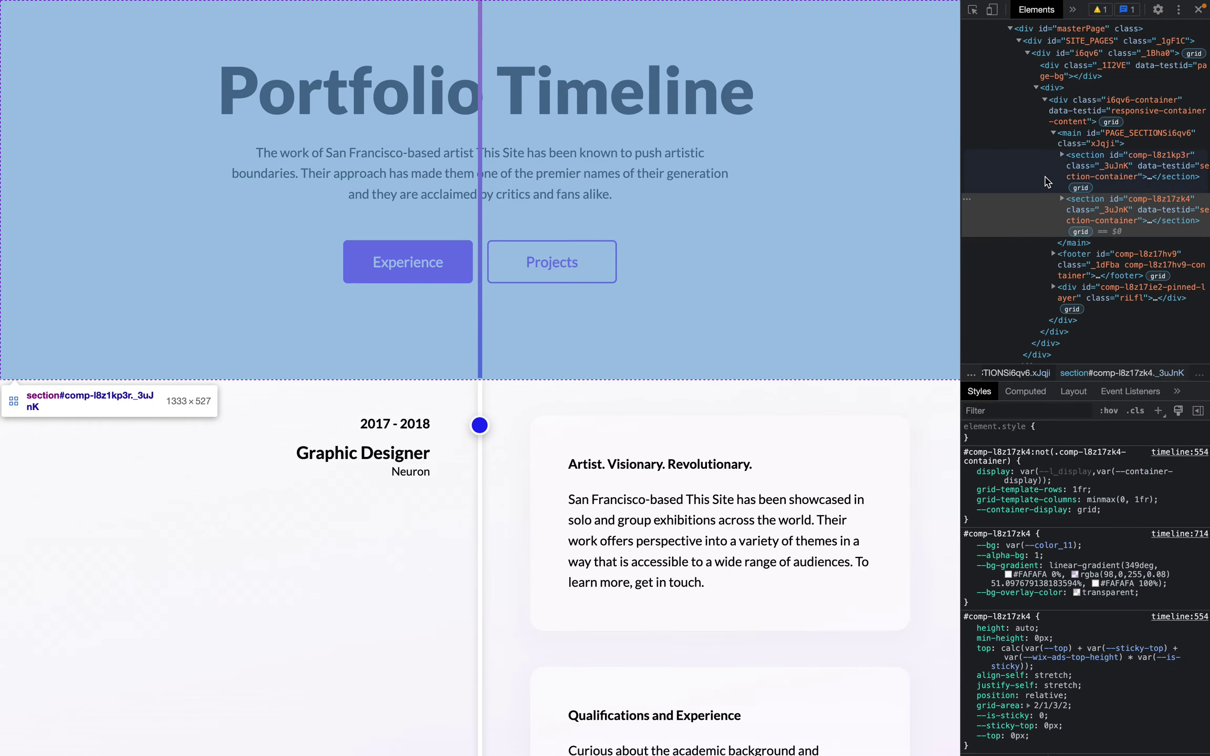
pyautogui.click(1047, 181)
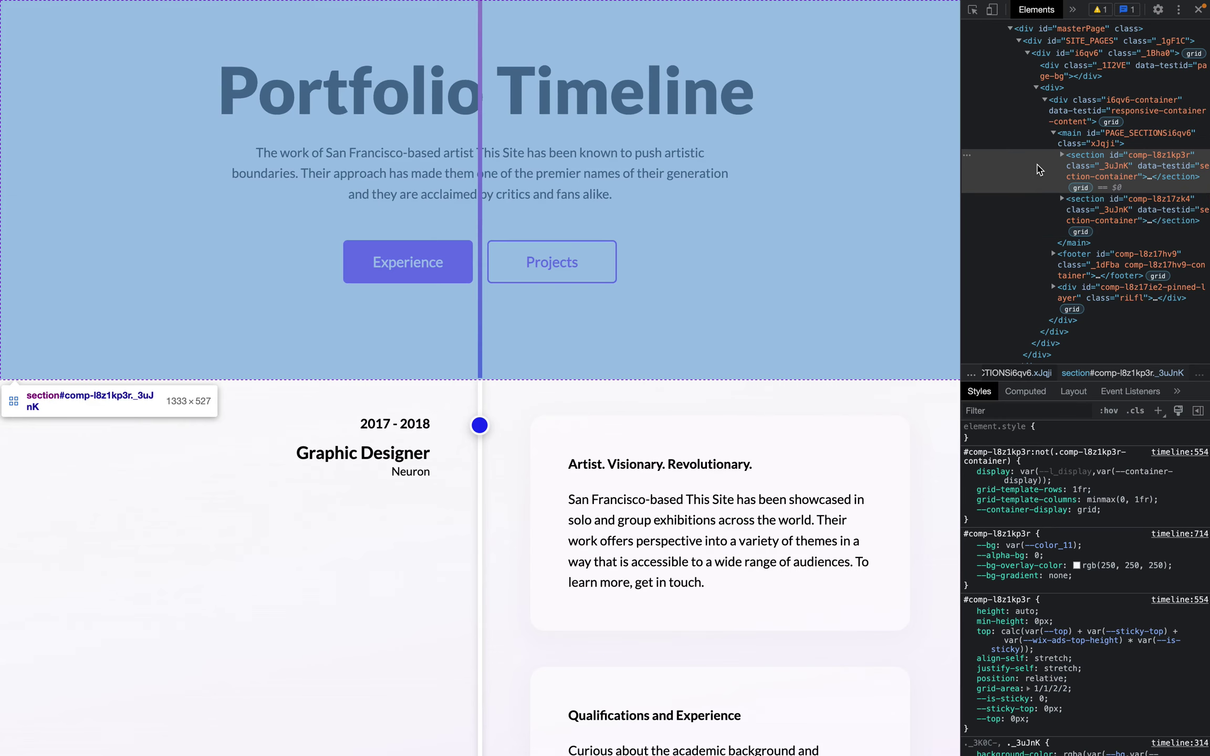
pyautogui.moveTo(1094, 173); pyautogui.dragTo(1101, 243)
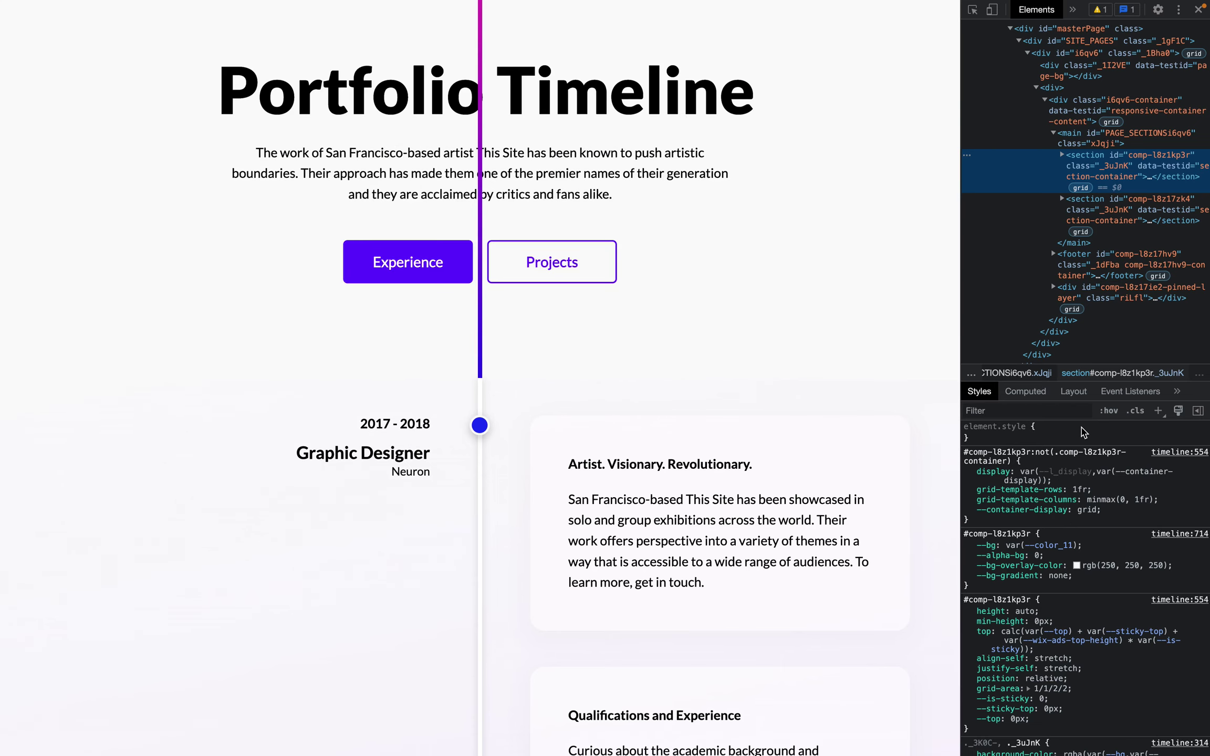
# Add a z-index of 1 to the element style of the Portfolio Timeline header section
pyautogui.click(1079, 439)
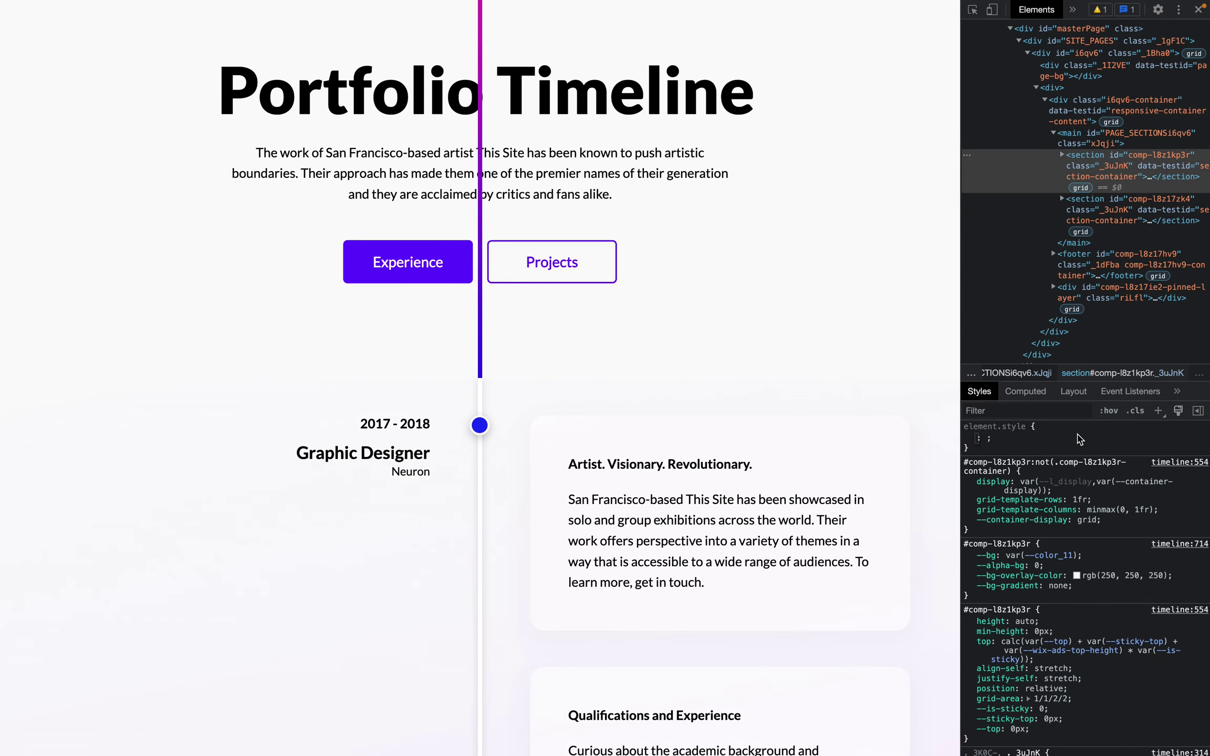
pyautogui.write('z-index')
pyautogui.press('Tab')
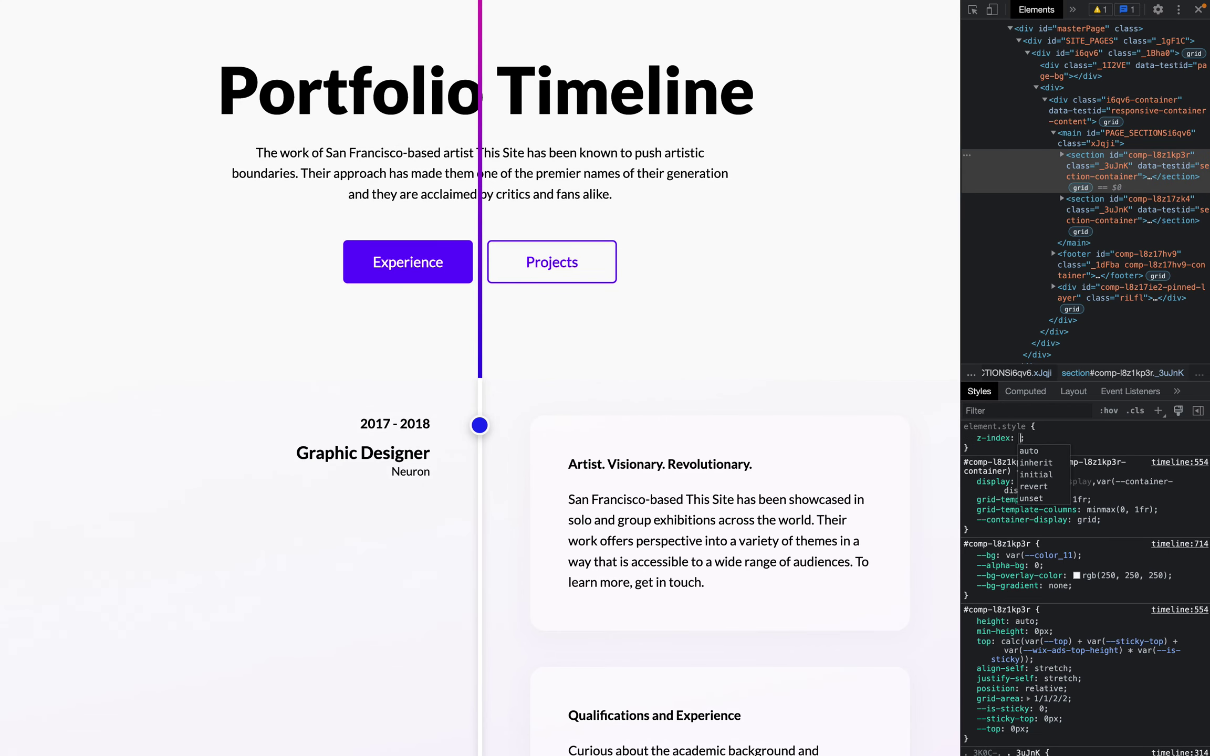
pyautogui.write('1')
pyautogui.press('Return')
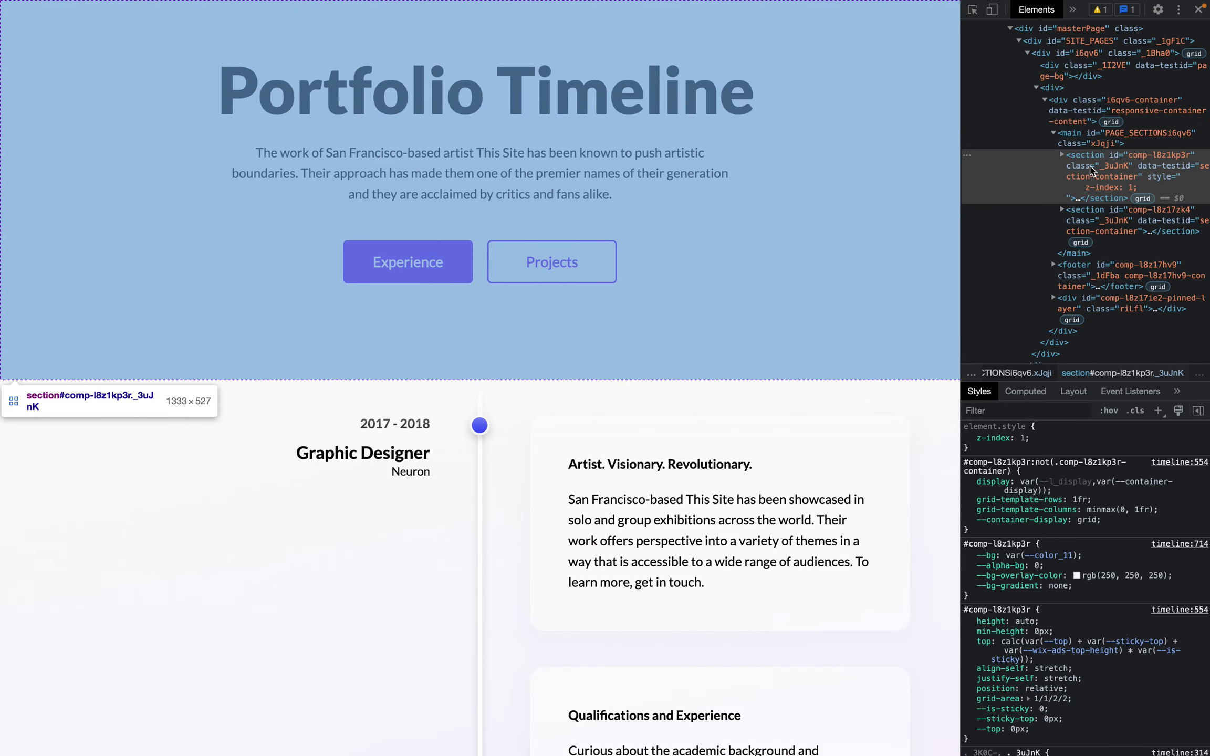
# Check the timeline section's styles against the header section's z-index declaration
pyautogui.click(1082, 181)
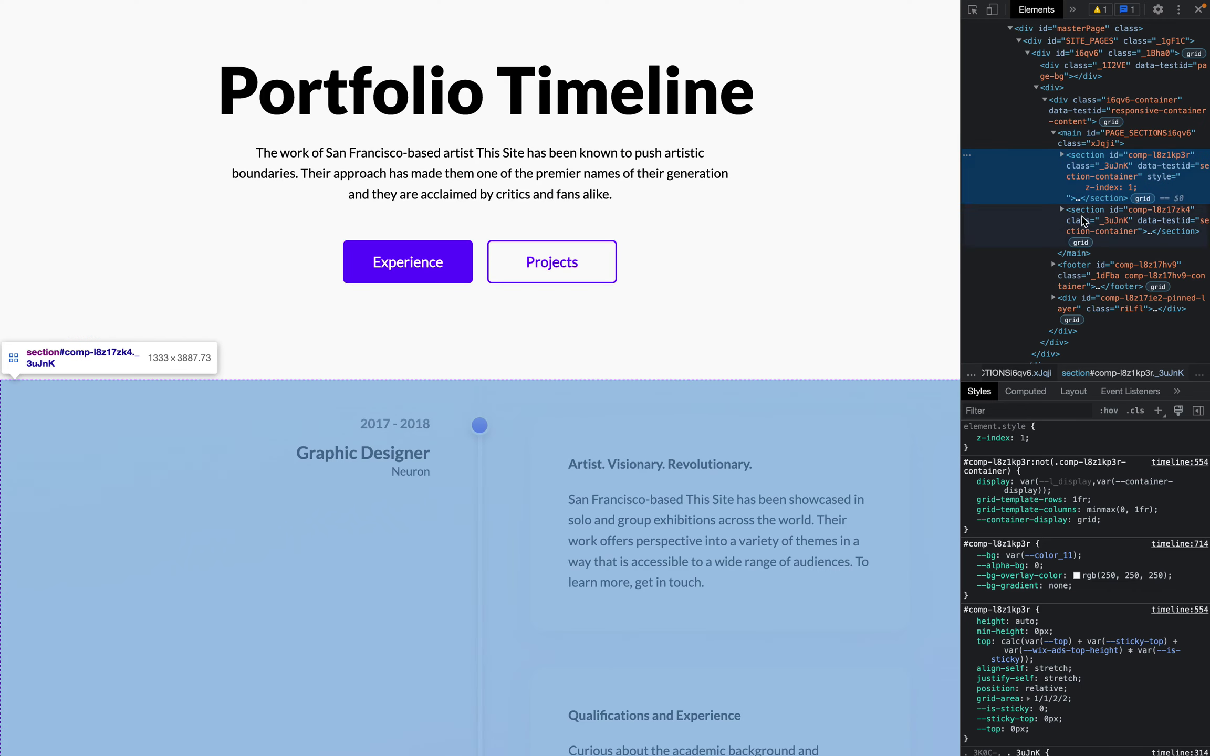
pyautogui.click(1084, 220)
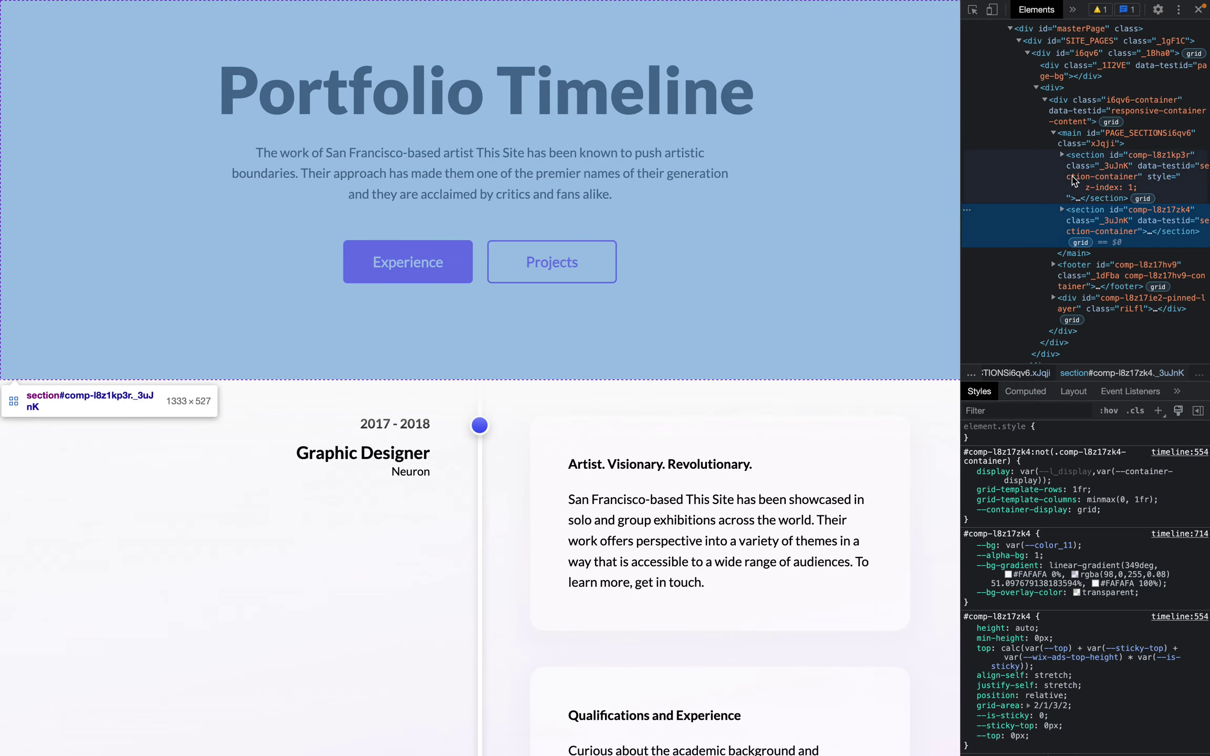
pyautogui.click(1076, 176)
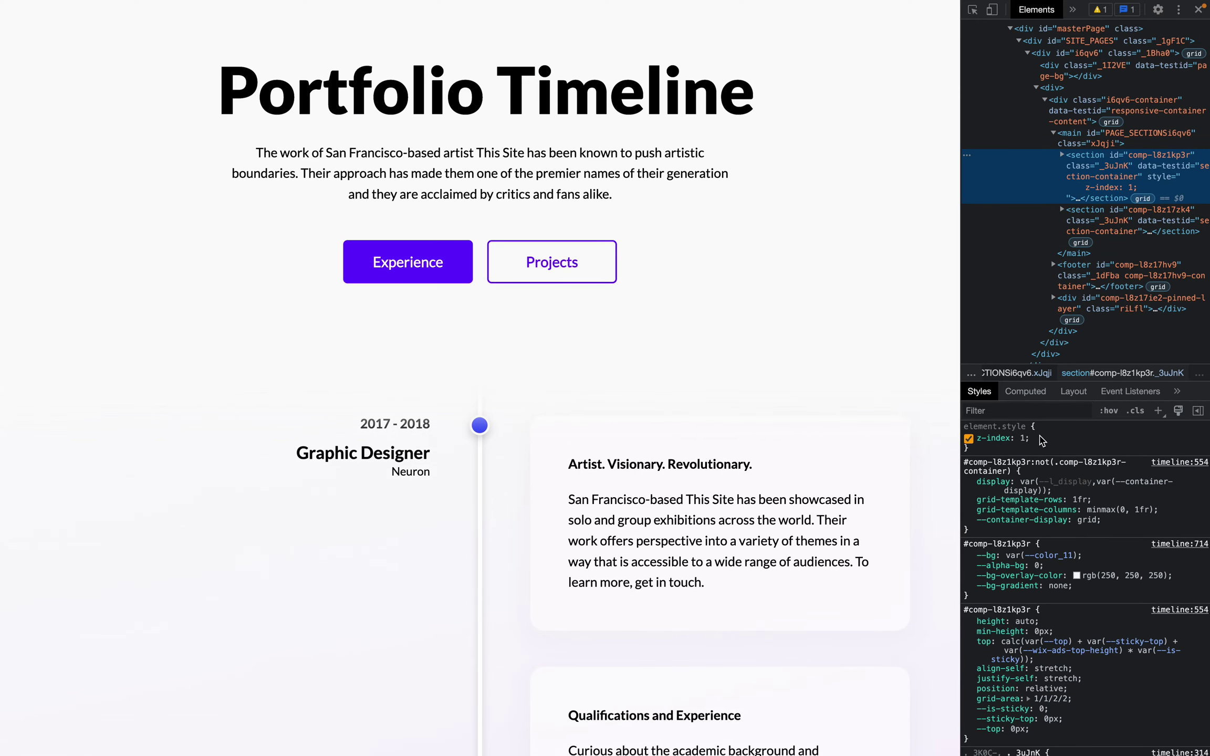
pyautogui.moveTo(1035, 444); pyautogui.dragTo(979, 440)
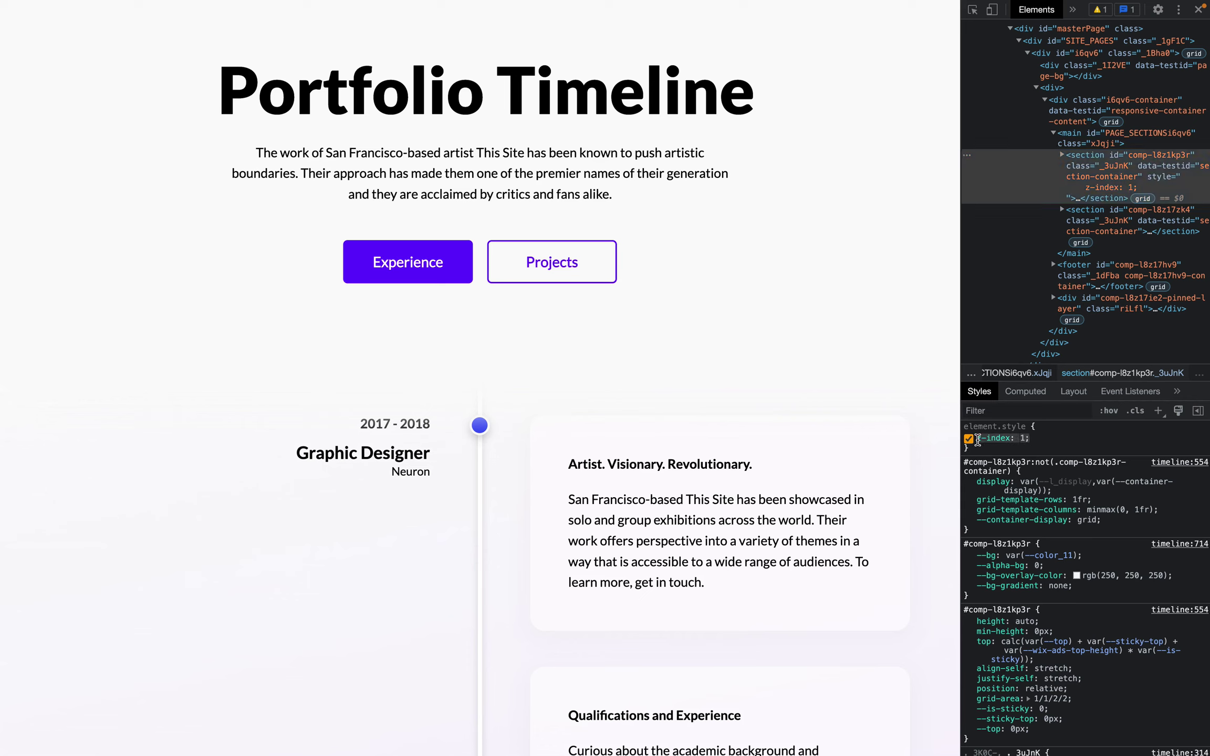
pyautogui.click(1034, 447)
# Widen the developer tools to point out the header section's id in the markup, and close them
pyautogui.moveTo(962, 218); pyautogui.dragTo(892, 219)
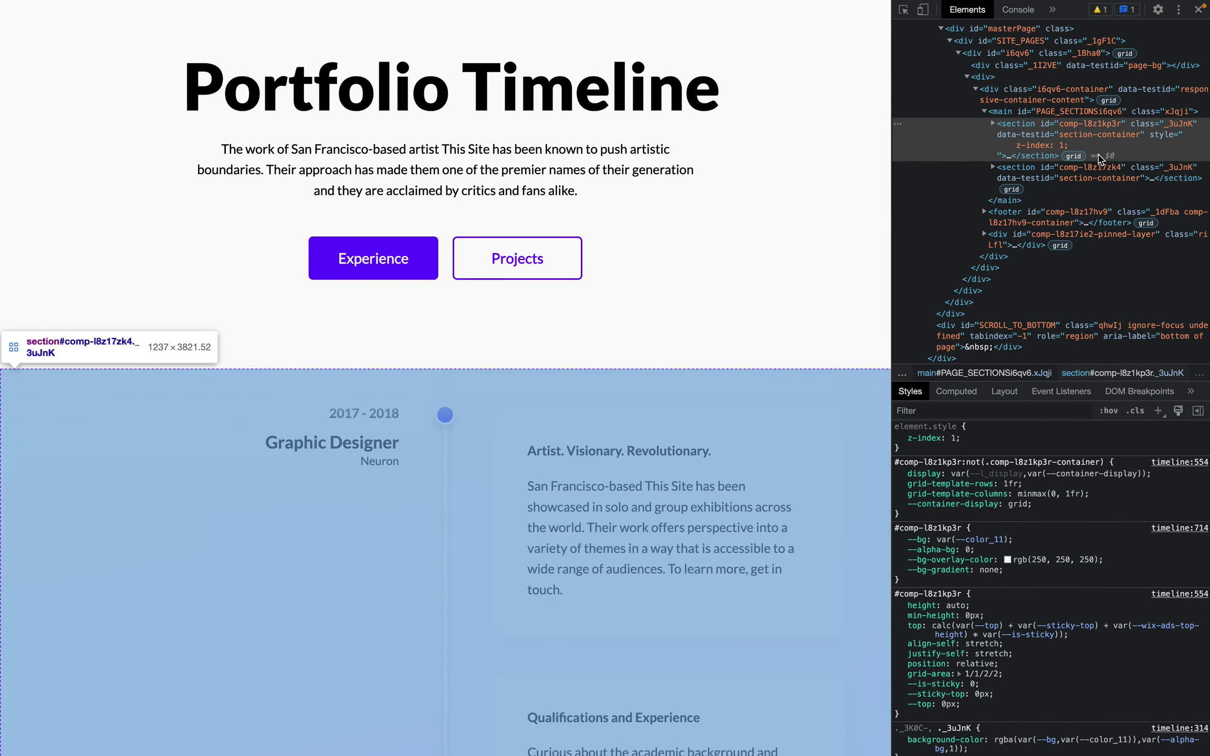
pyautogui.doubleClick(1067, 128)
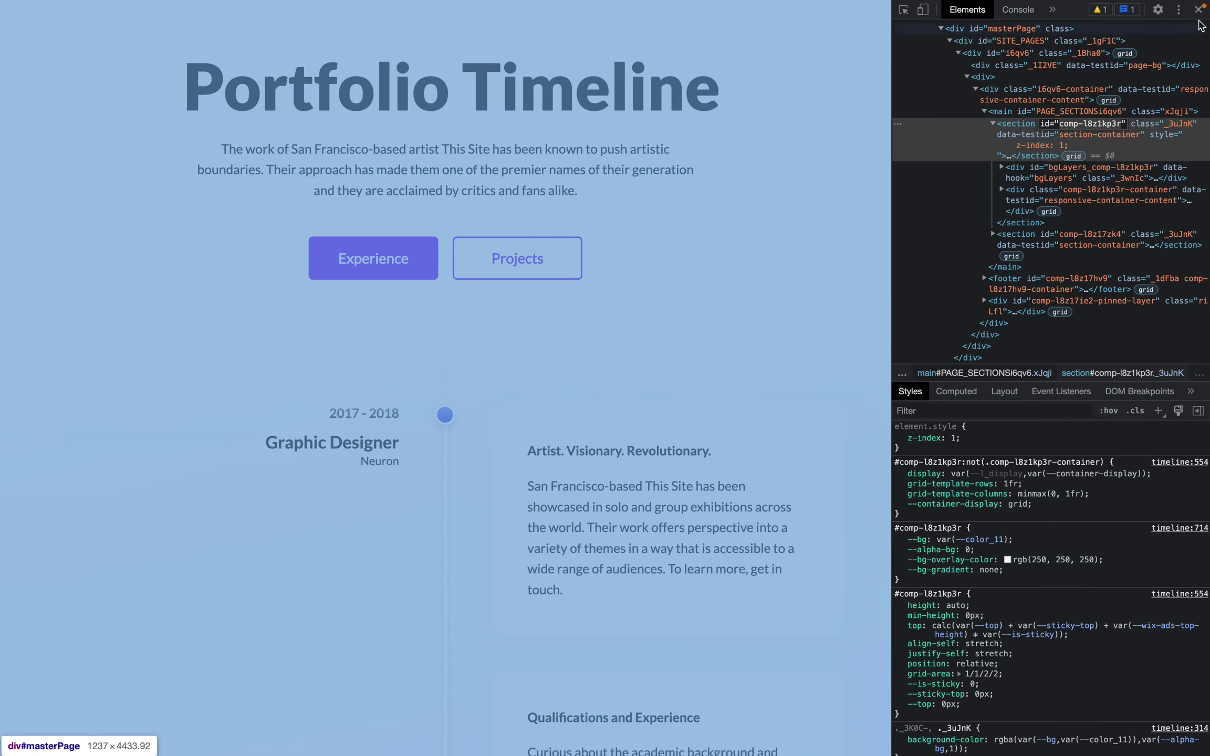
pyautogui.click(1199, 9)
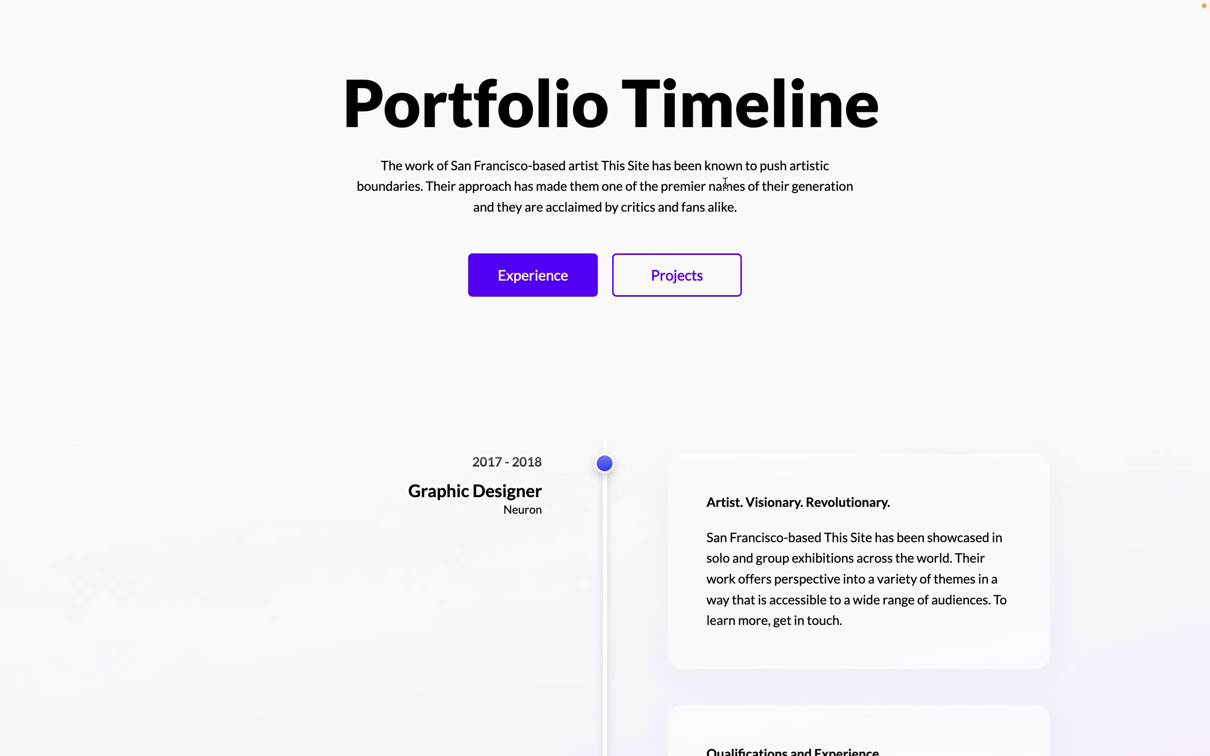
# Reopen the developer tools and locate the header's section element by picking its area on the page
pyautogui.press('super+alt+j')
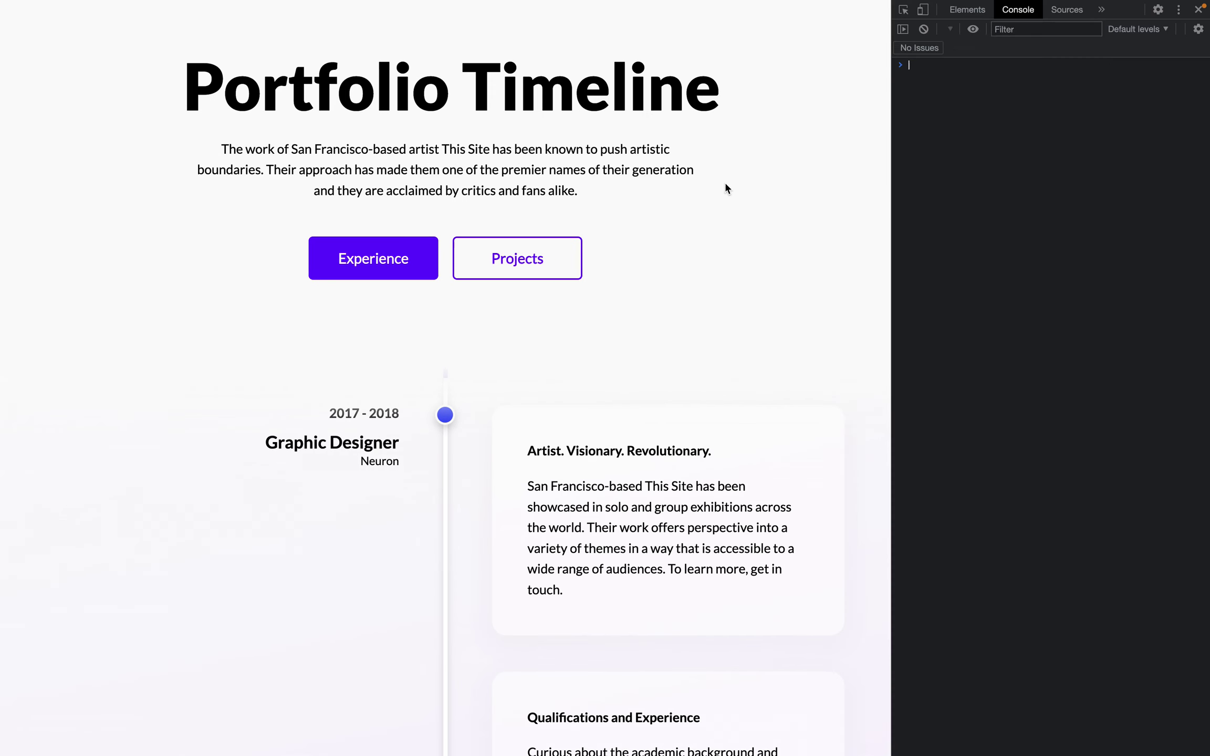
pyautogui.click(903, 10)
pyautogui.click(866, 116)
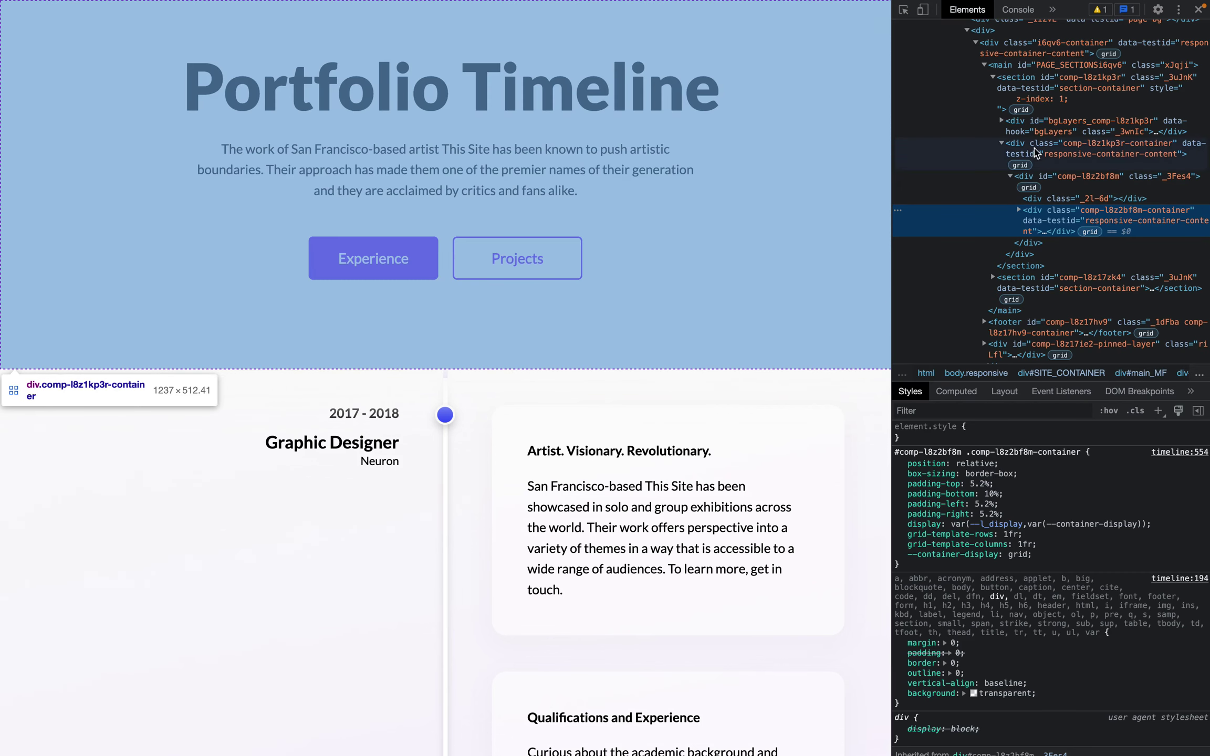
pyautogui.click(1037, 100)
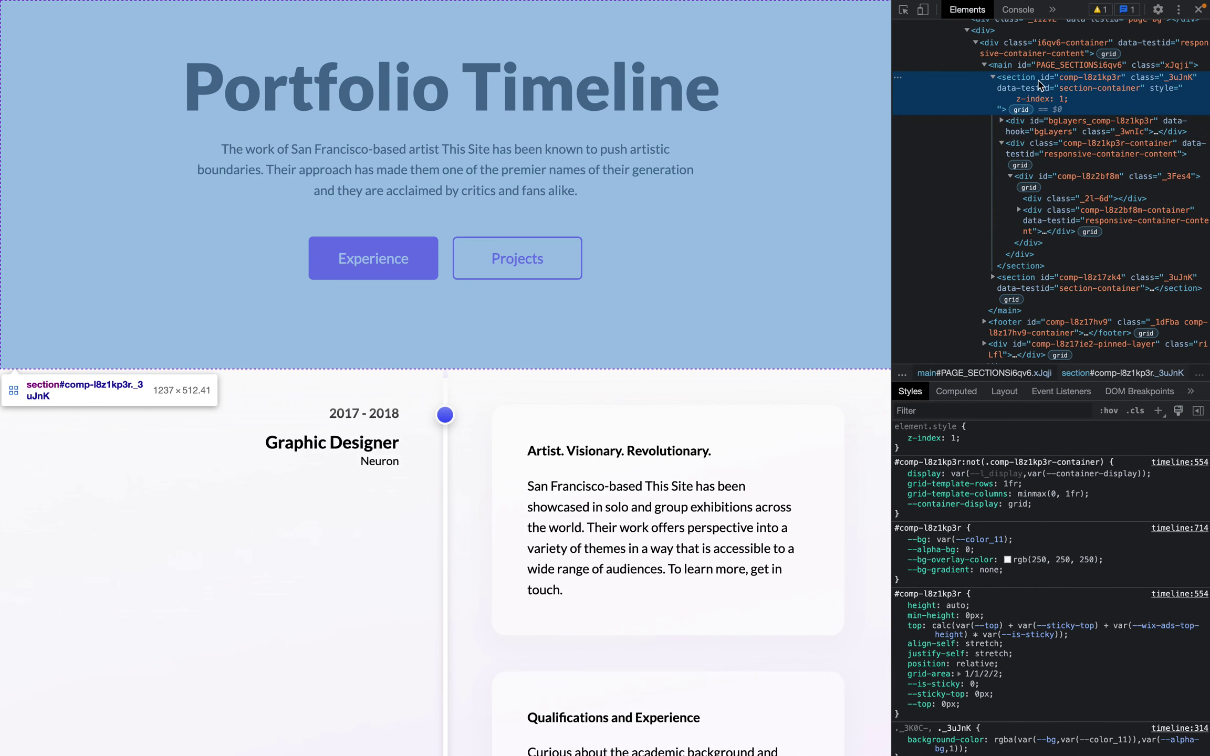
pyautogui.click(992, 78)
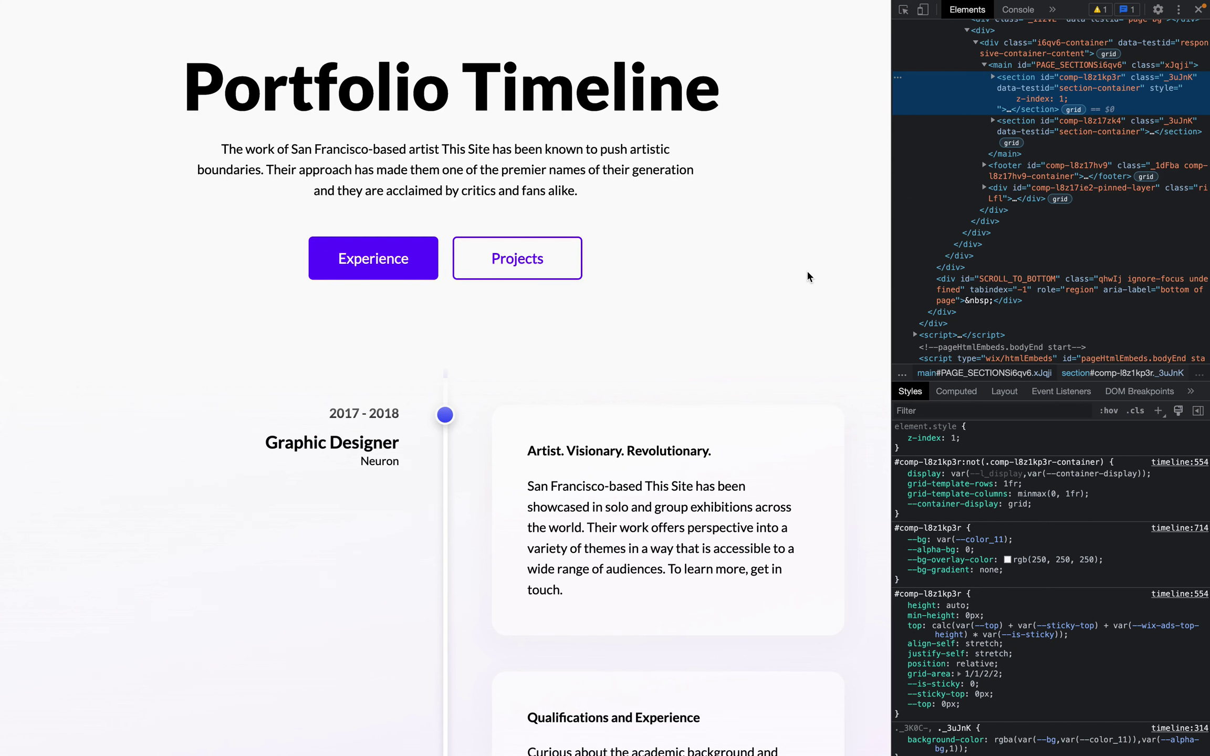
# Inspect the Portfolio Timeline heading on the page and select its h2 element in the markup
pyautogui.rightClick(807, 272)
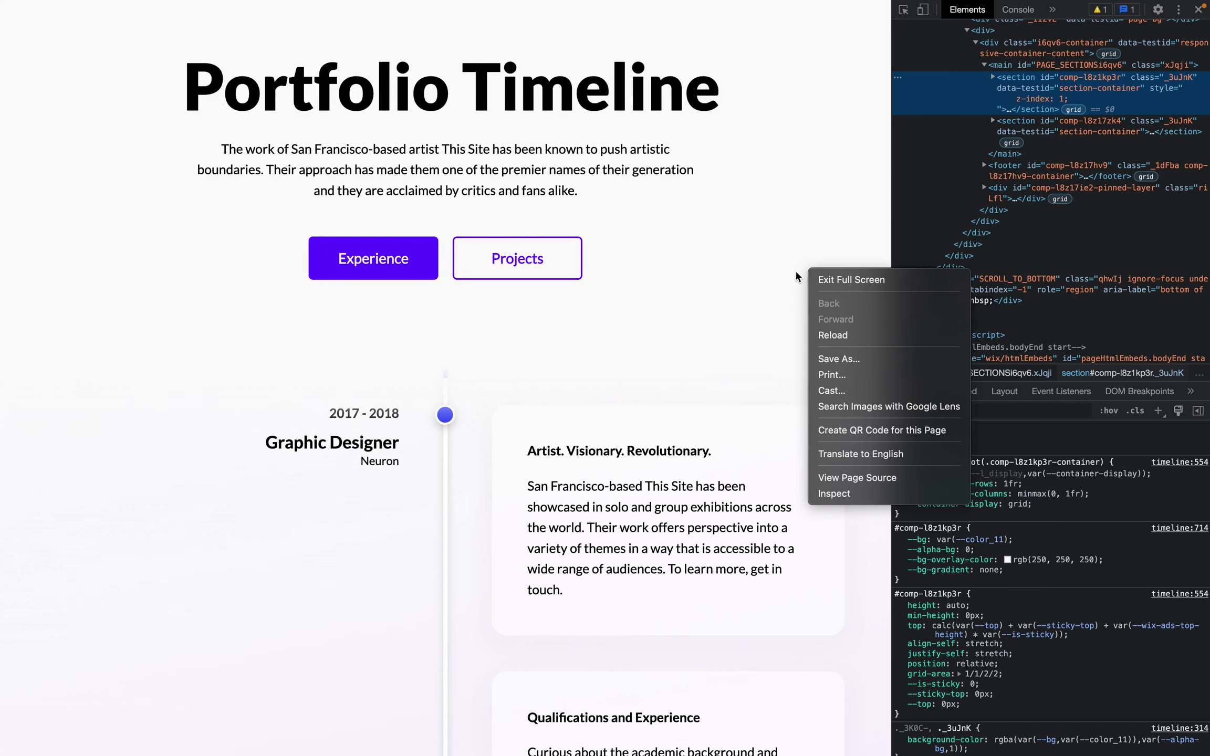
pyautogui.rightClick(711, 255)
pyautogui.click(651, 326)
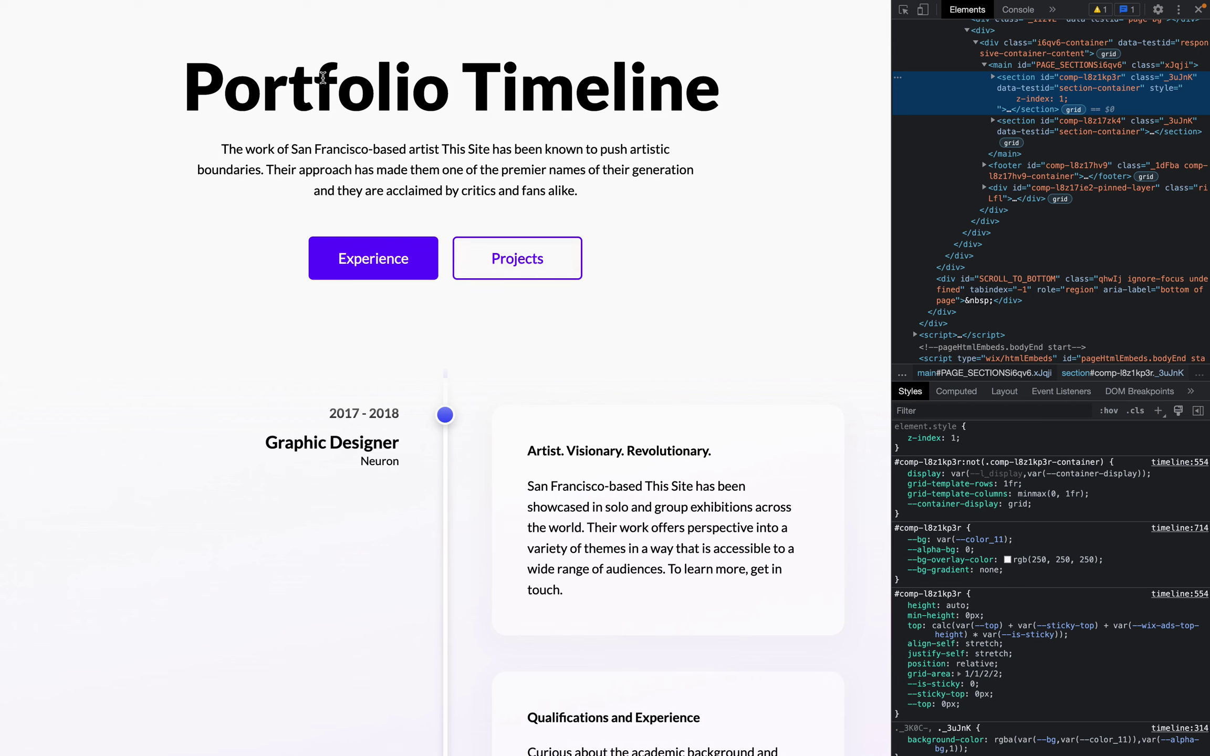
pyautogui.rightClick(277, 89)
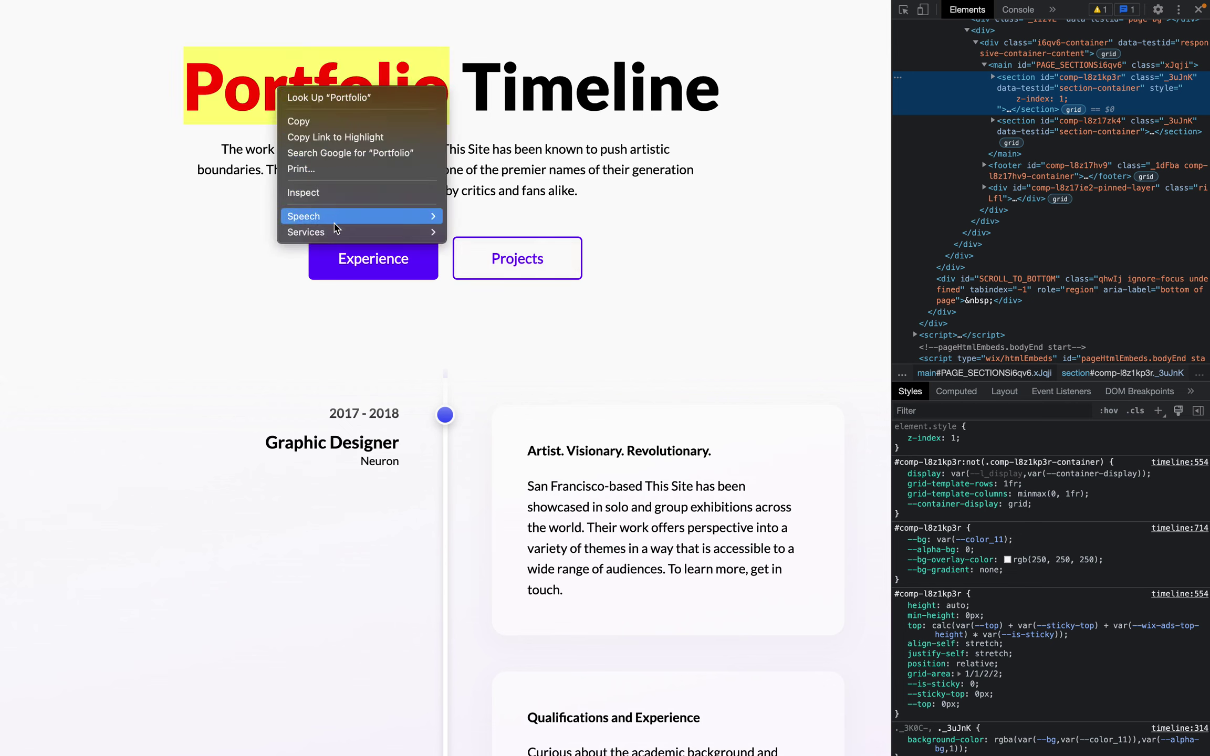
pyautogui.click(336, 195)
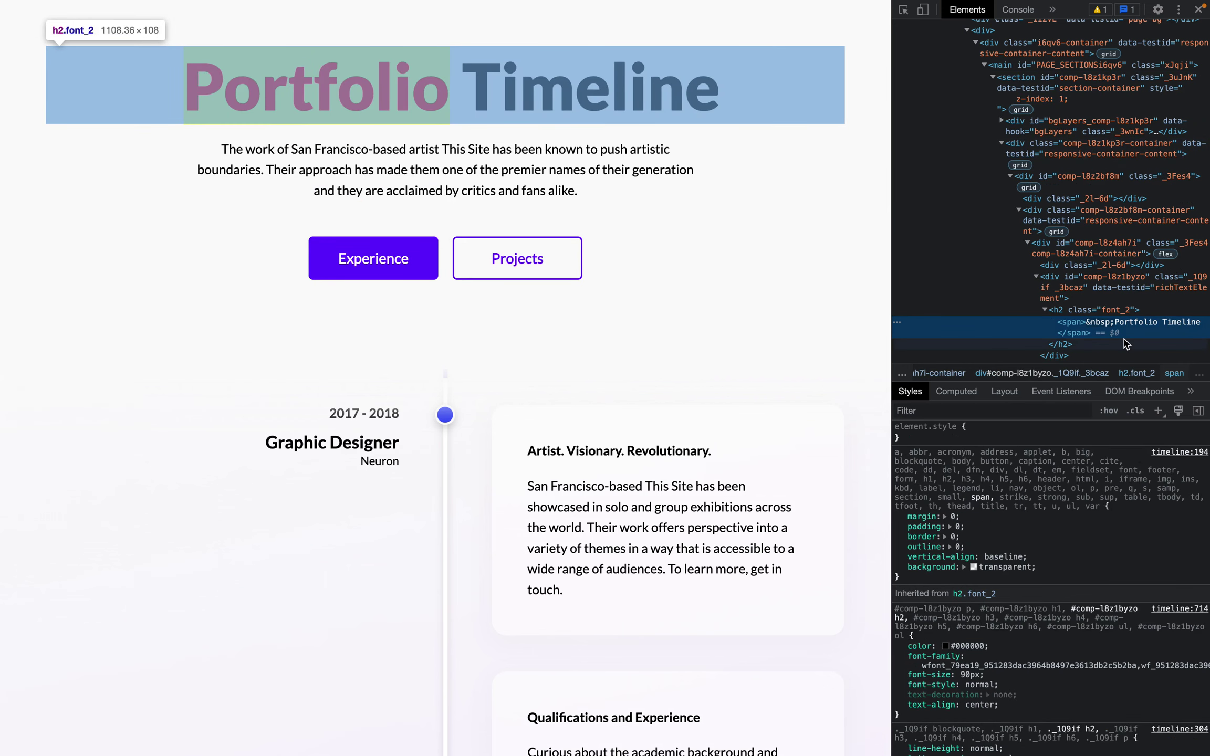
pyautogui.click(1070, 312)
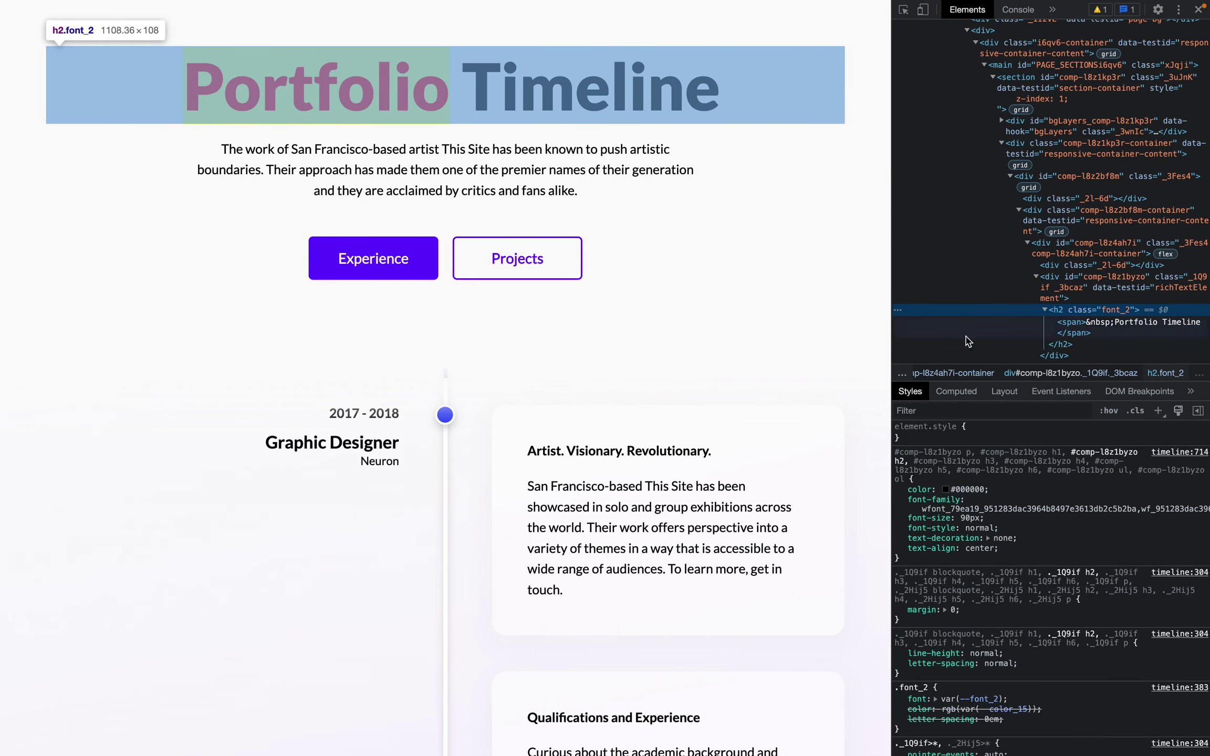
# Inspect the header's empty area to find its parent section's id in the markup, and close the developer tools
pyautogui.rightClick(85, 321)
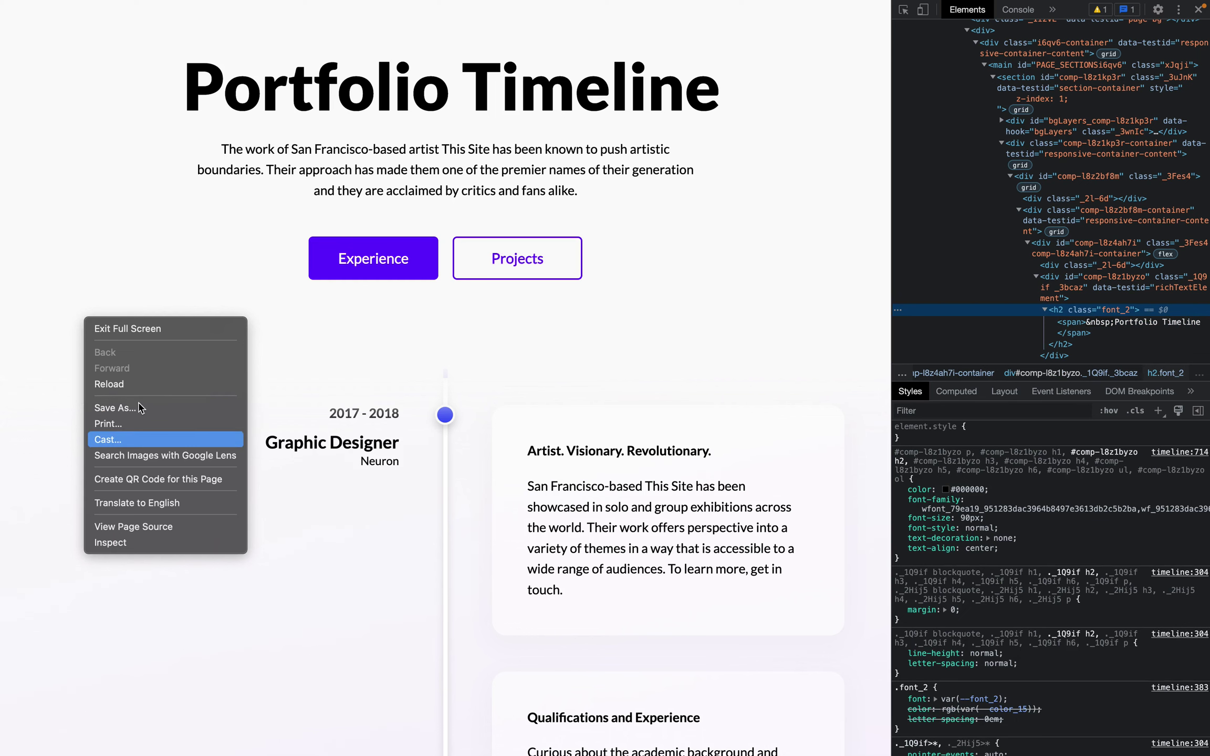
pyautogui.click(168, 542)
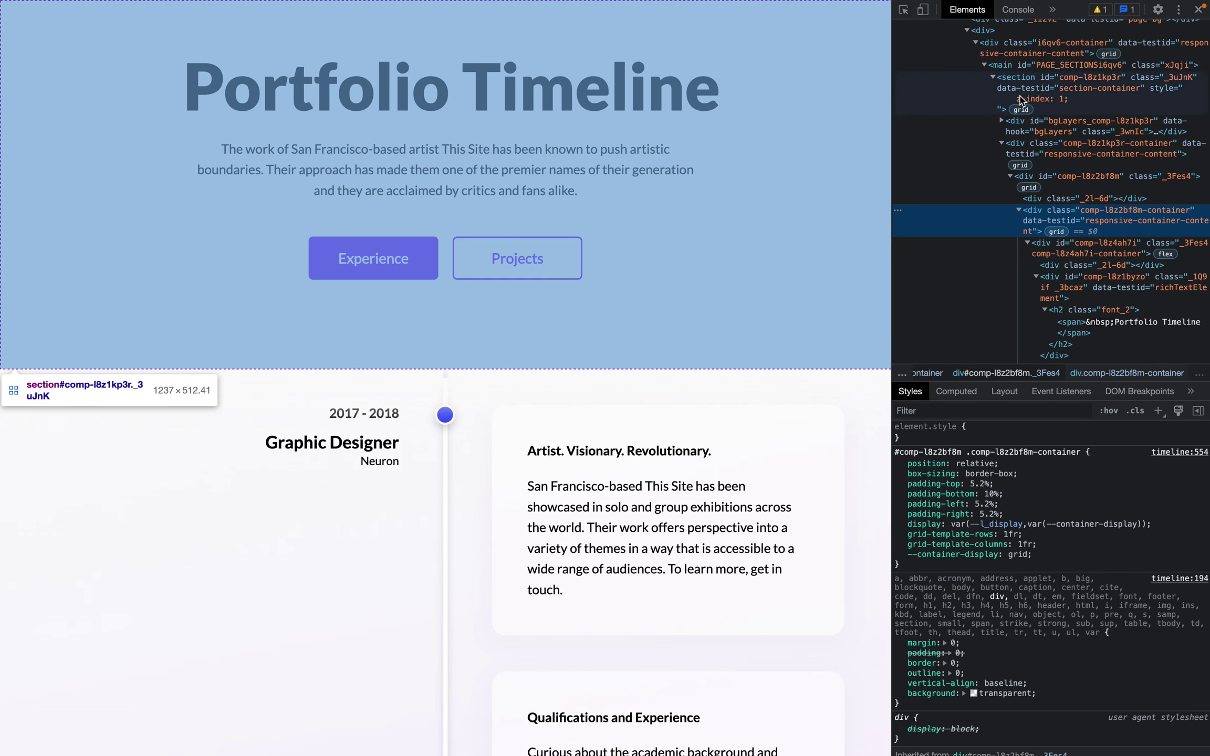
pyautogui.doubleClick(1018, 78)
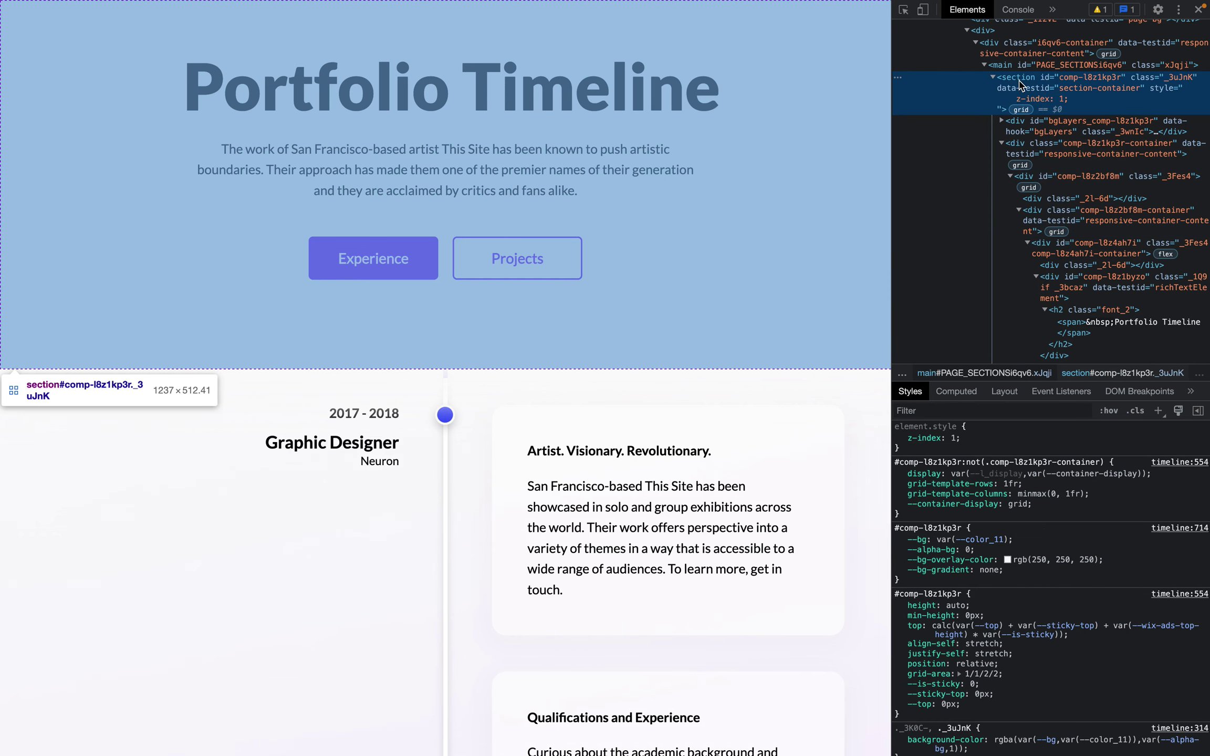
pyautogui.press('Tab')
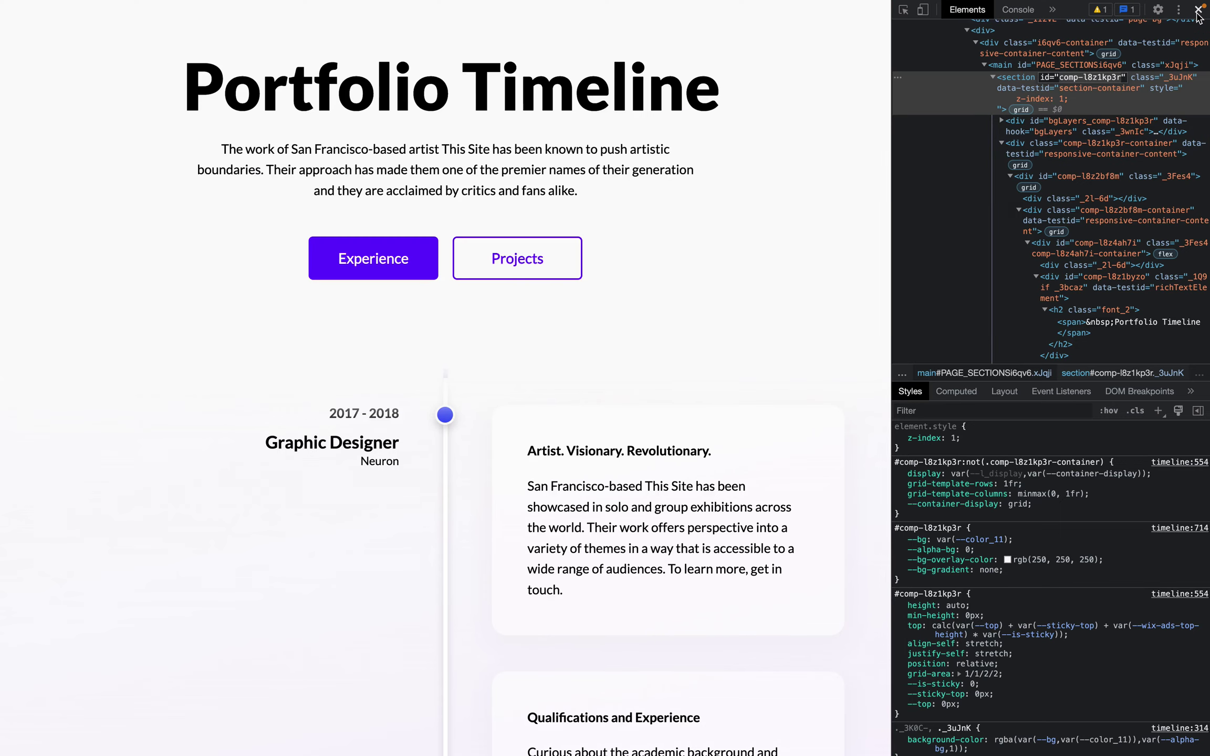
pyautogui.click(1198, 9)
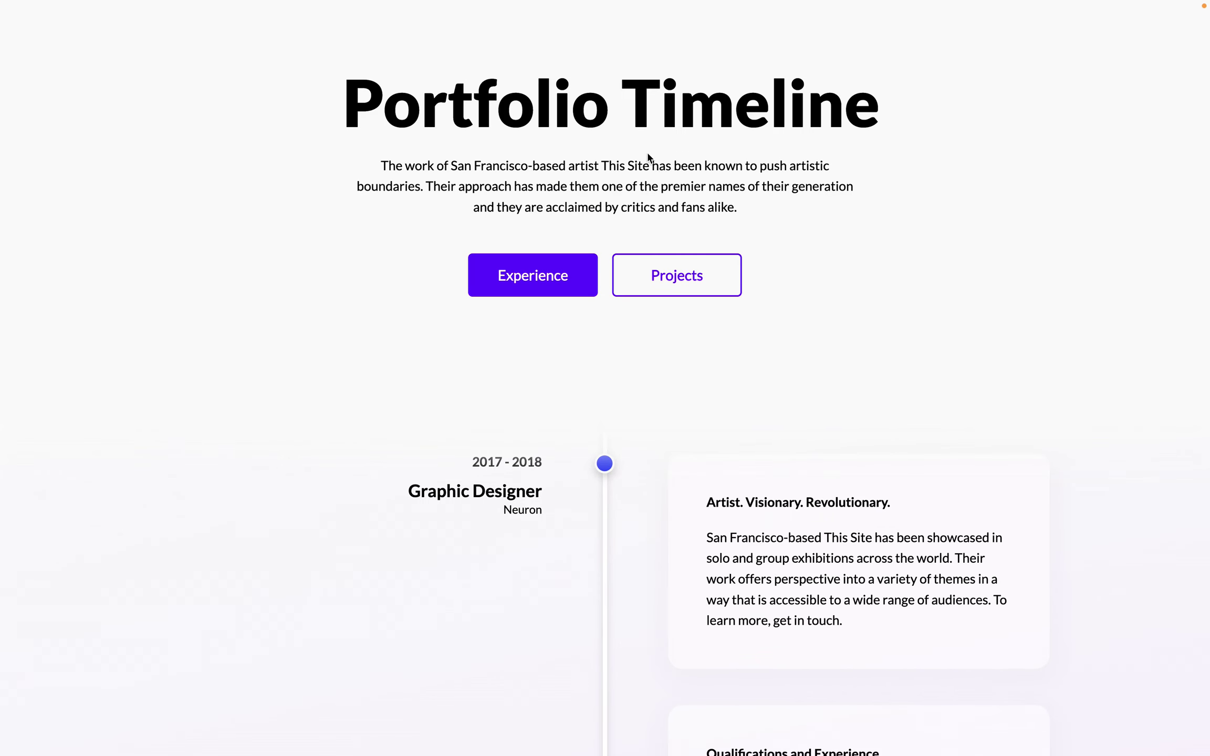
# Switch to Editor X and open the Custom Code settings in the site's dashboard
pyautogui.click(48, 33)
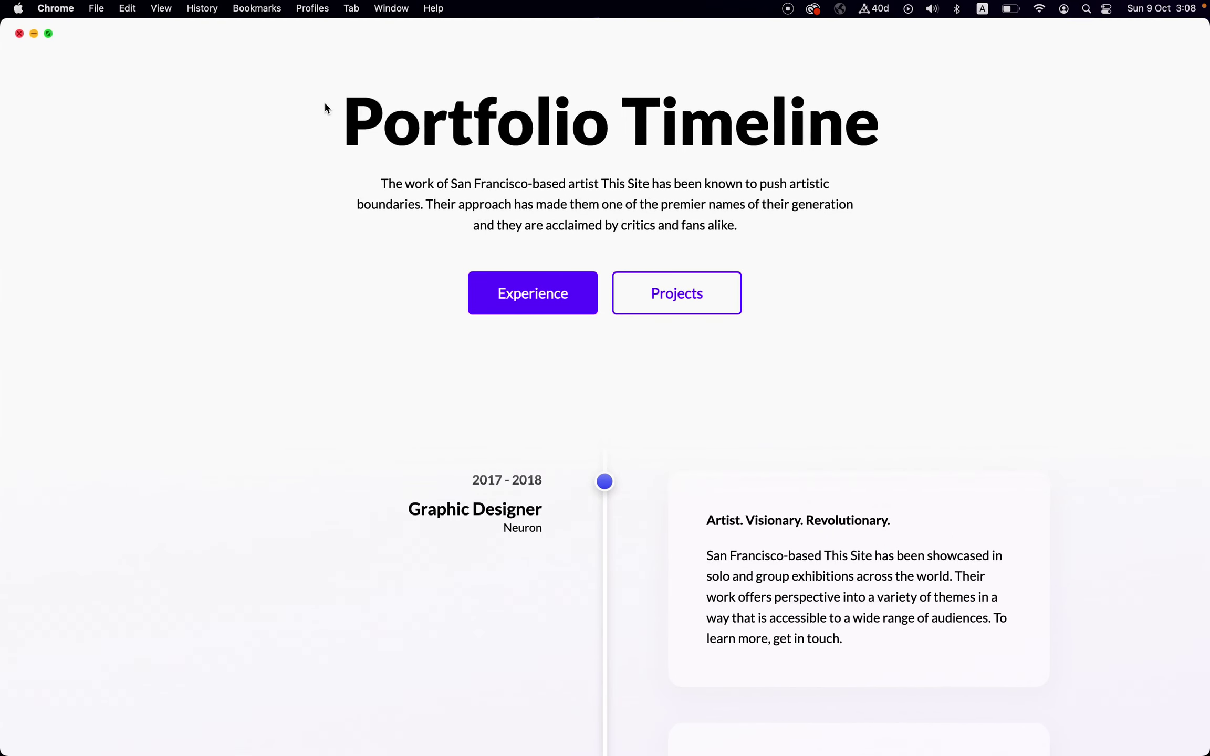
pyautogui.click(391, 36)
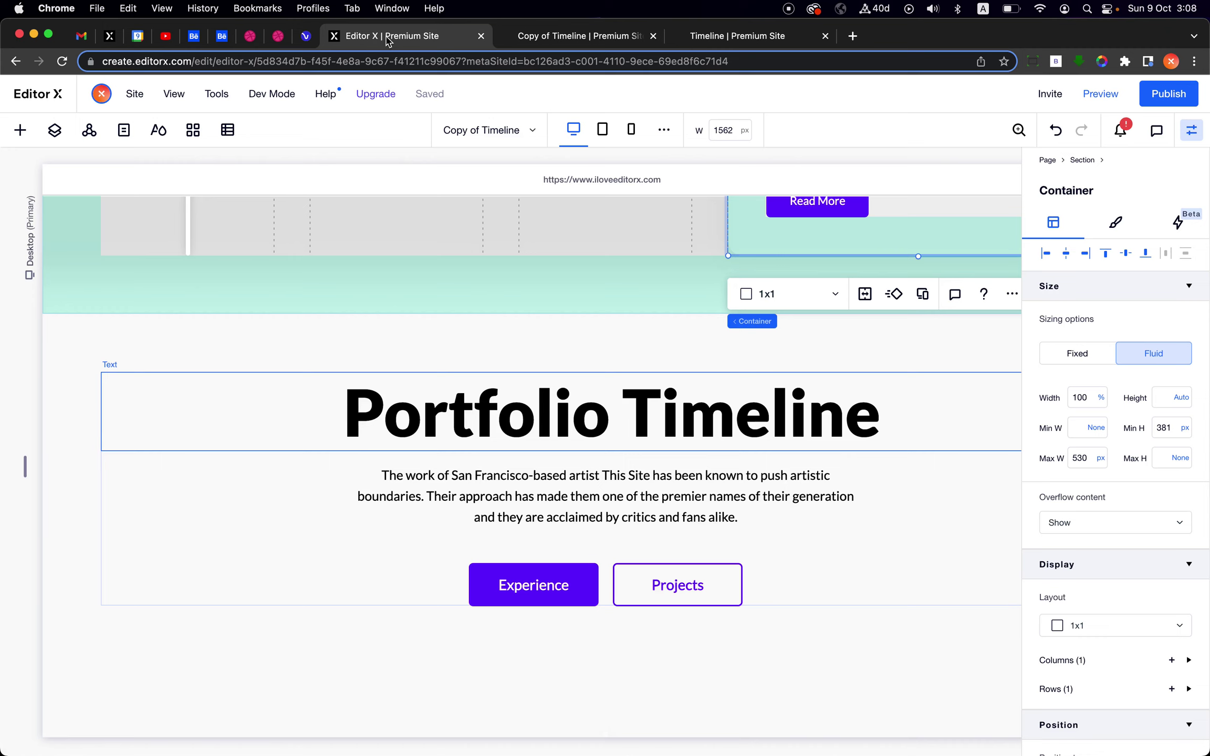
pyautogui.click(131, 94)
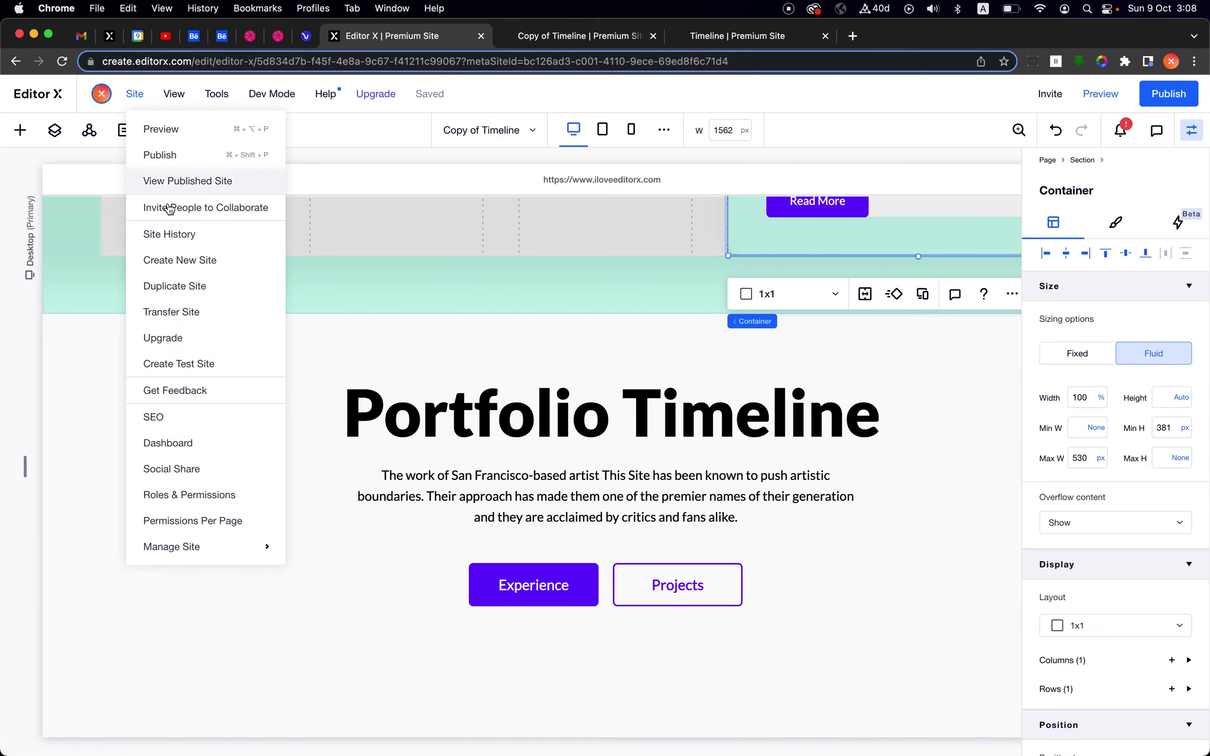
pyautogui.click(168, 443)
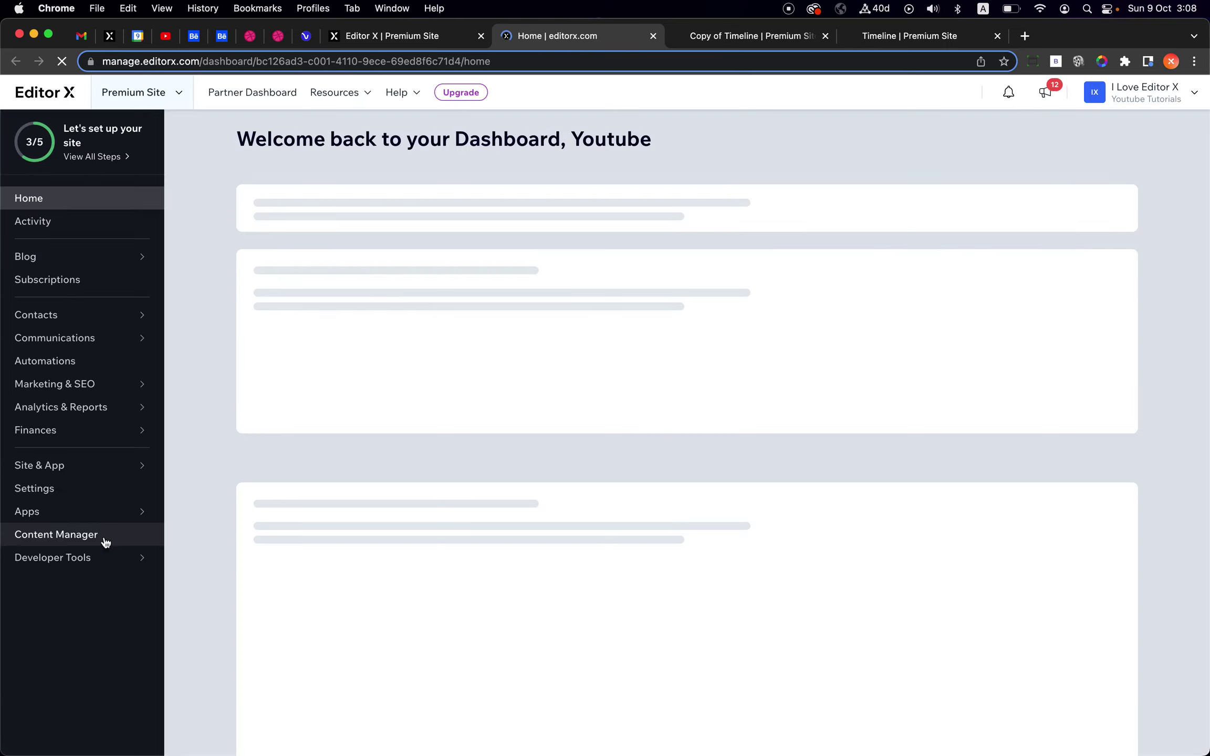
pyautogui.click(42, 489)
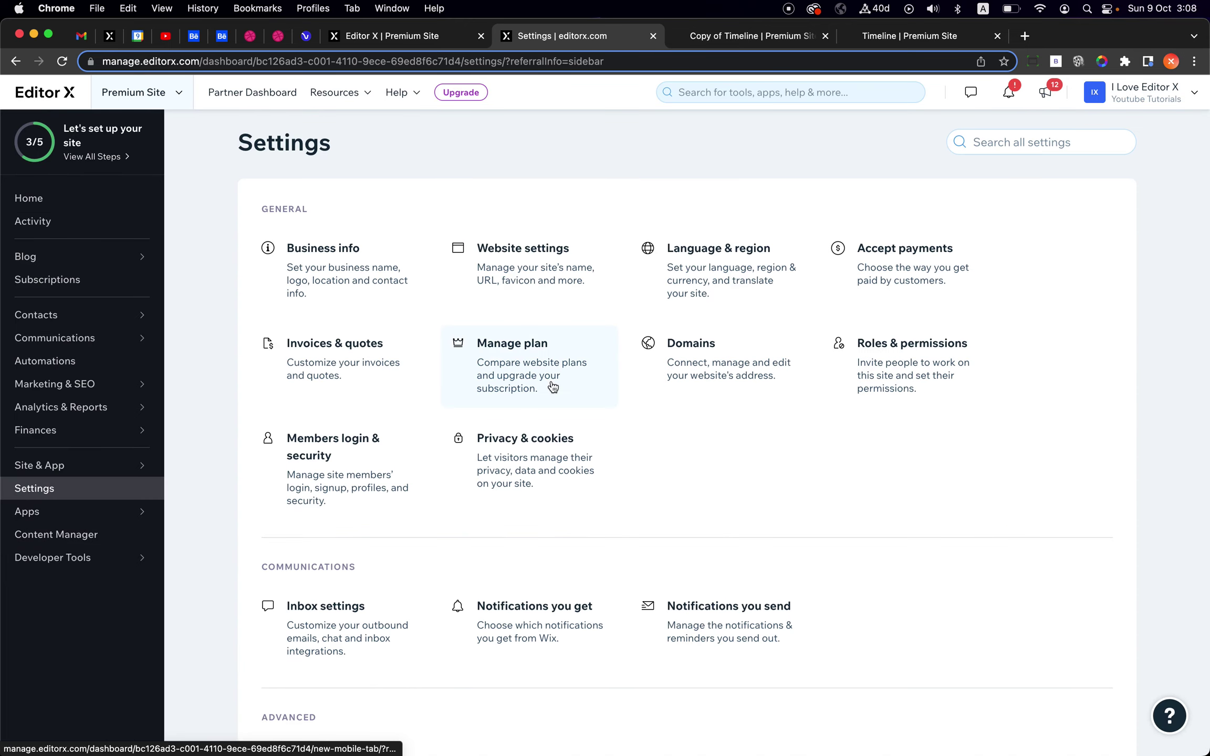
pyautogui.scroll(-3, 499, 502)
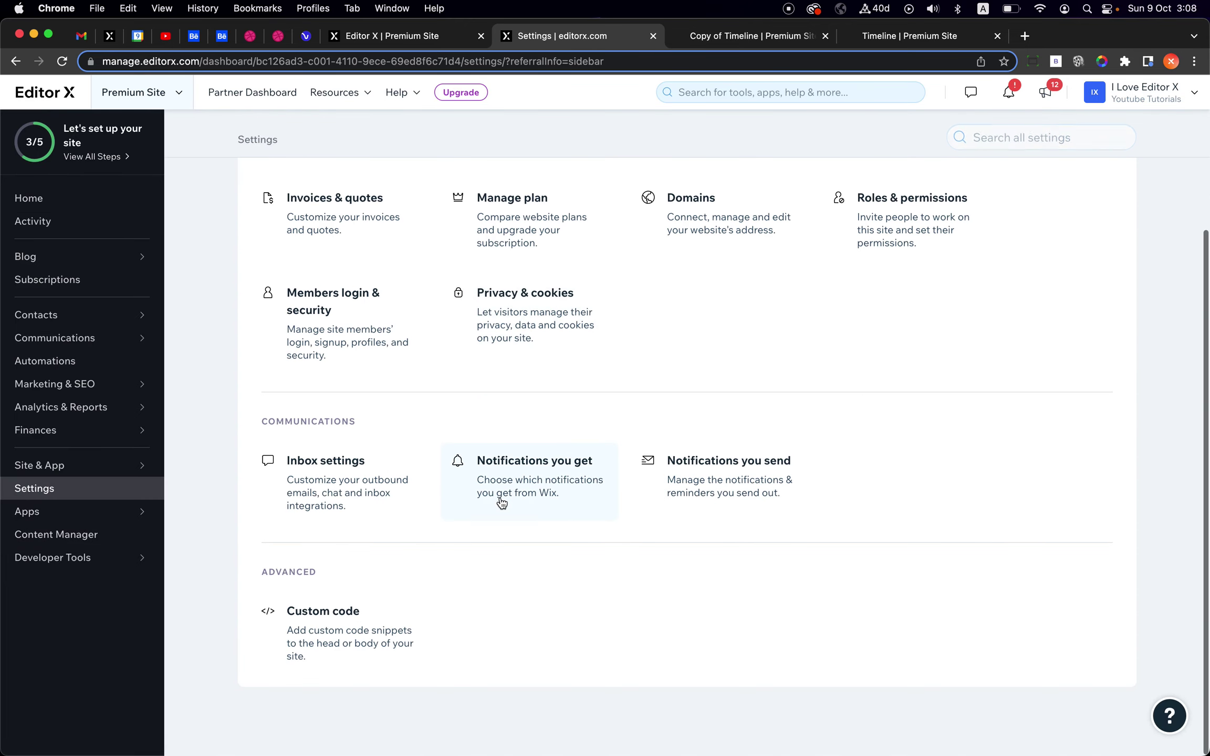
pyautogui.click(317, 642)
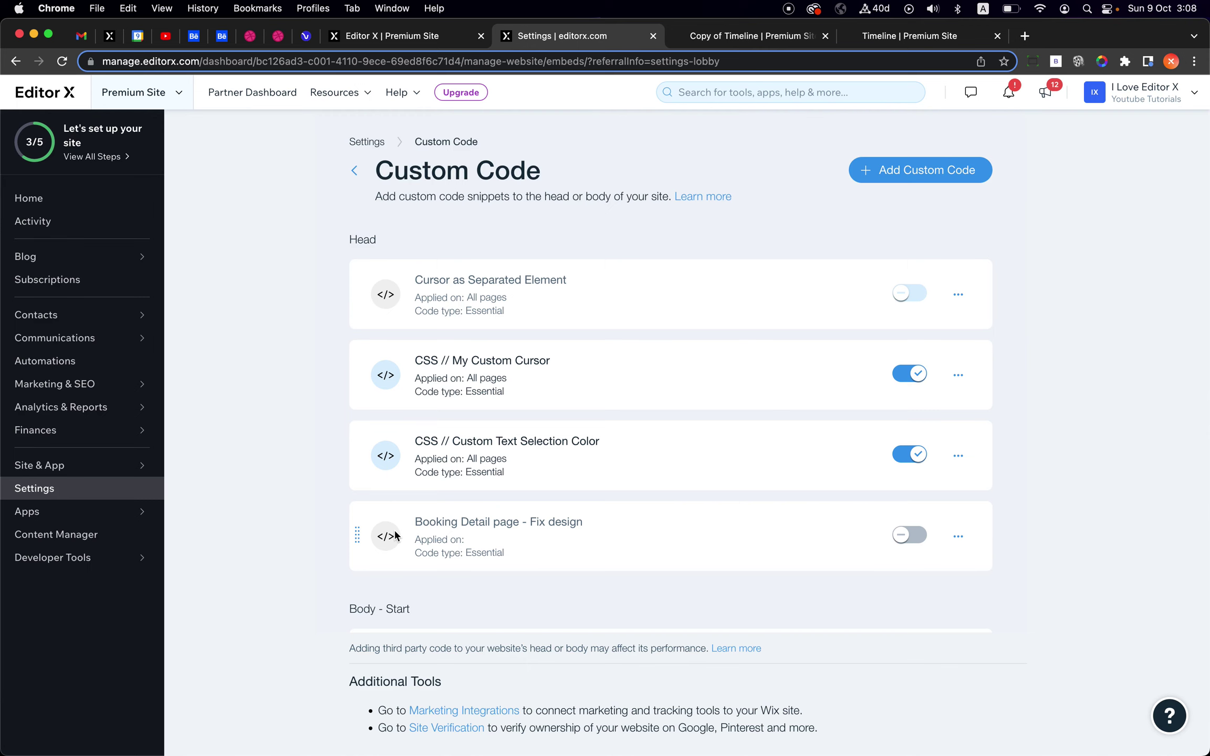
# Start a new custom code snippet containing a style block with an empty CSS rule for #comp-l8z1kp3r
pyautogui.scroll(-5, 587, 475)
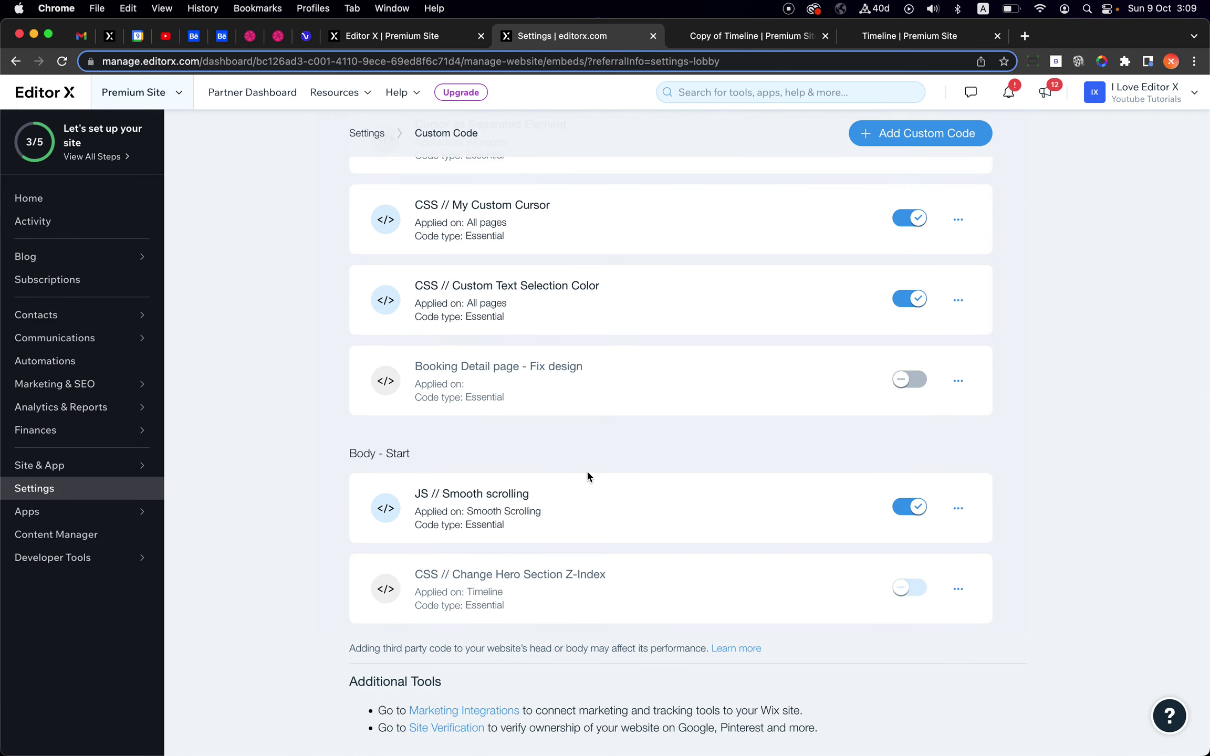
pyautogui.scroll(5, 587, 470)
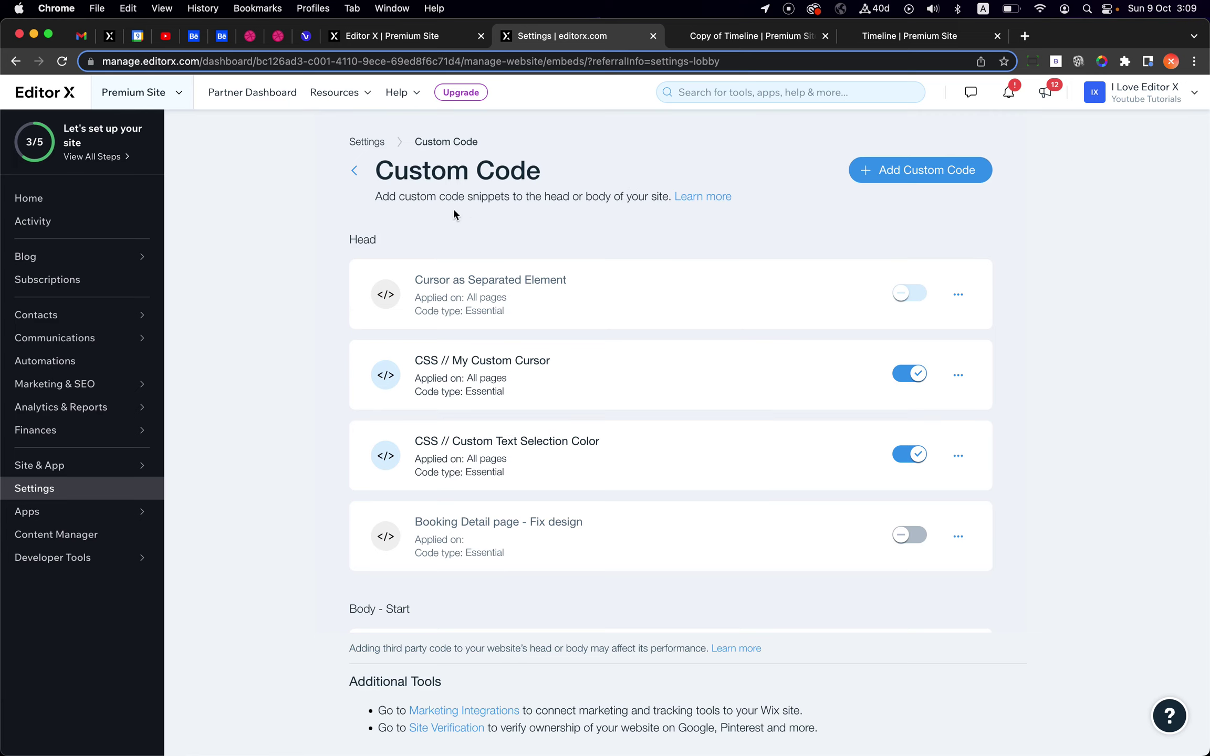
pyautogui.moveTo(377, 199); pyautogui.dragTo(434, 197)
pyautogui.click(437, 197)
pyautogui.click(907, 170)
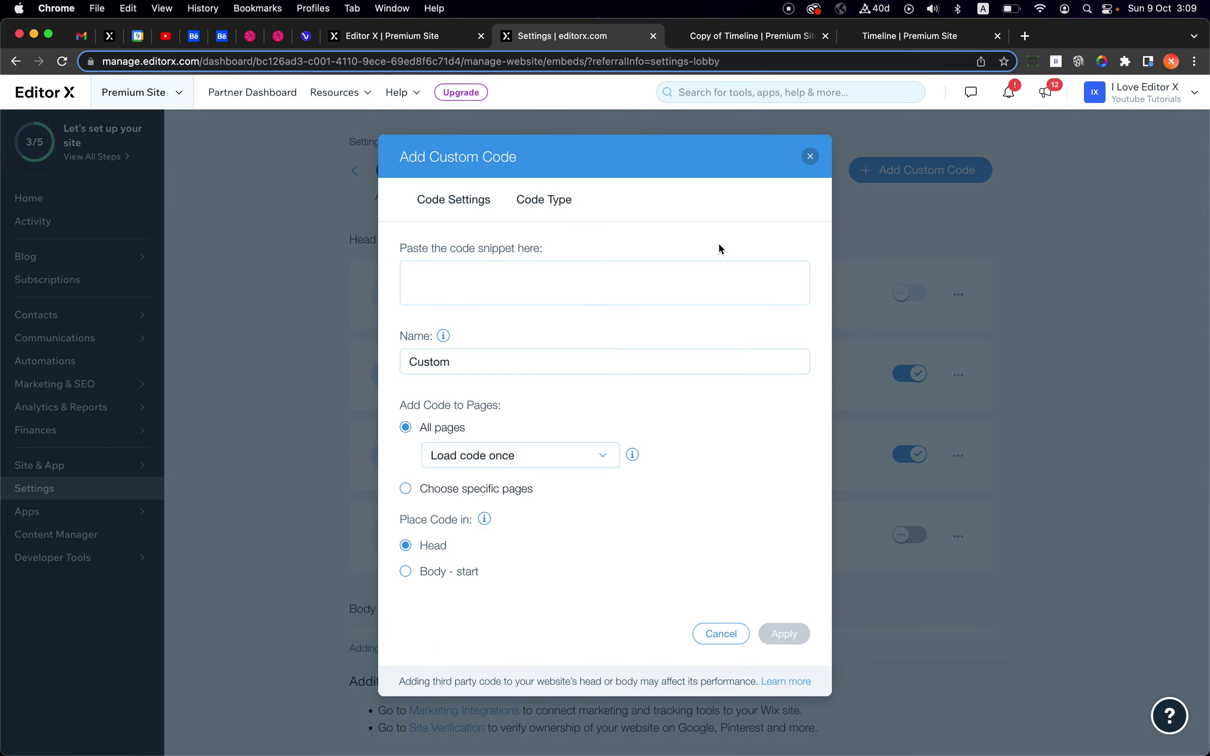
pyautogui.click(569, 278)
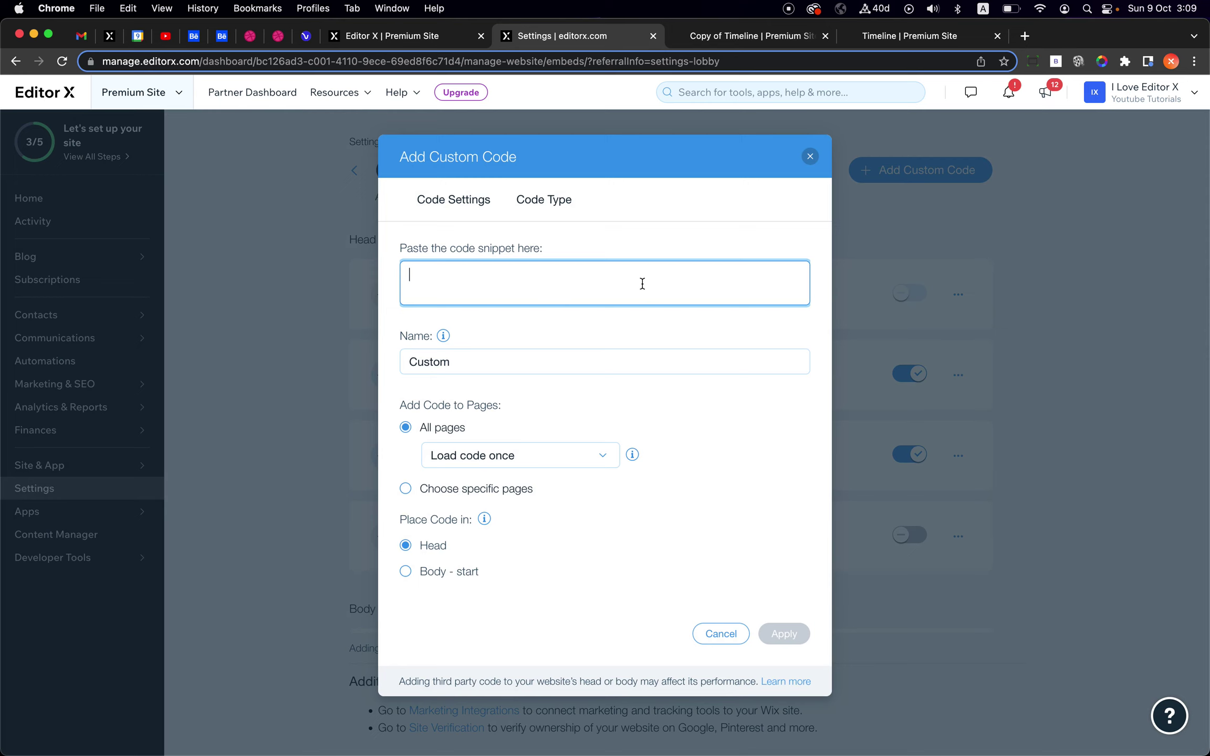
pyautogui.write('sty')
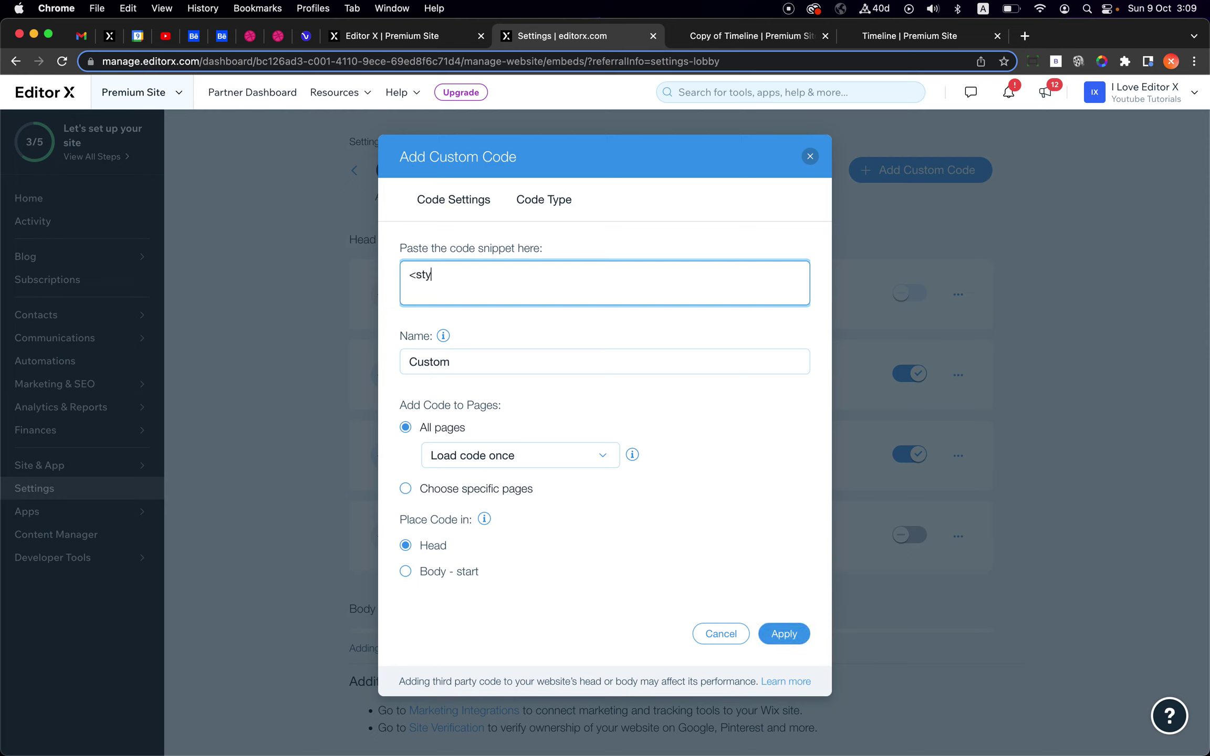
pyautogui.write('le>')
pyautogui.press('Return')
pyautogui.press('Return')
pyautogui.press('Up')
pyautogui.press('Up')
pyautogui.press('Down')
pyautogui.write('#')
pyautogui.write('comp-l8z1kp3r')
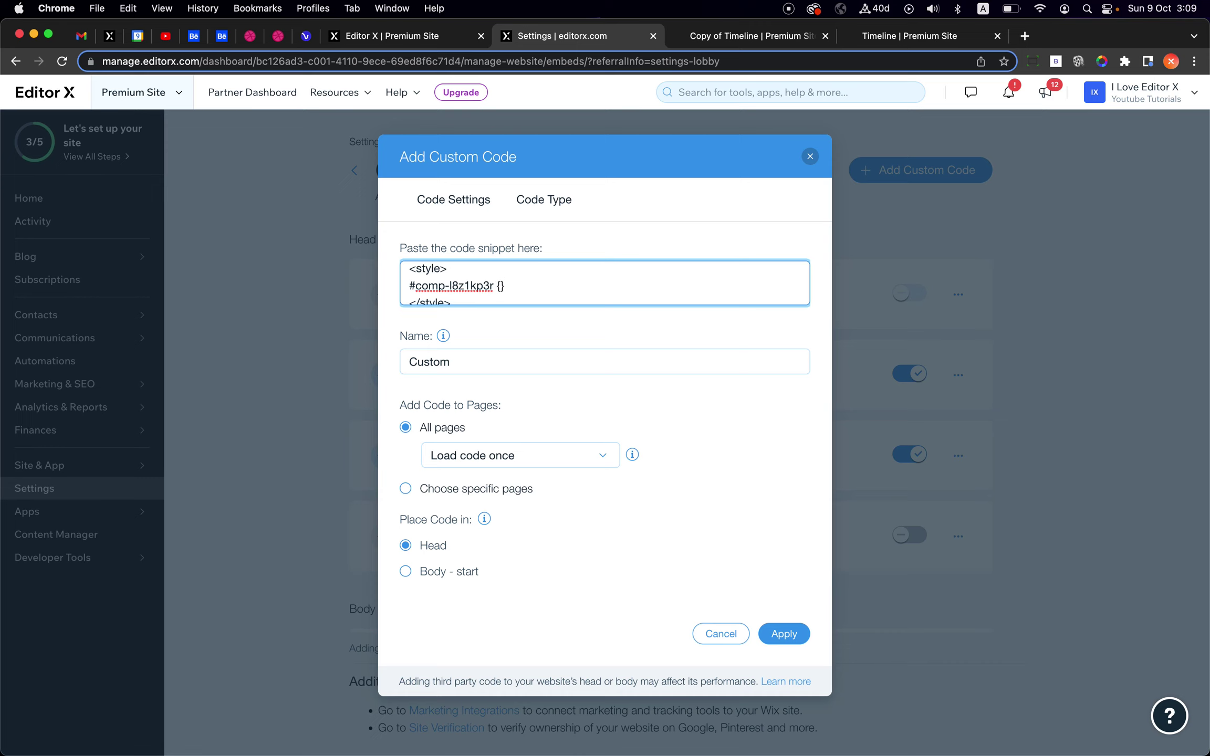
# Add the declaration z-index: 1; on its own line inside the #comp-l8z1kp3r rule
pyautogui.press('Return')
pyautogui.press('Return')
pyautogui.press('Tab')
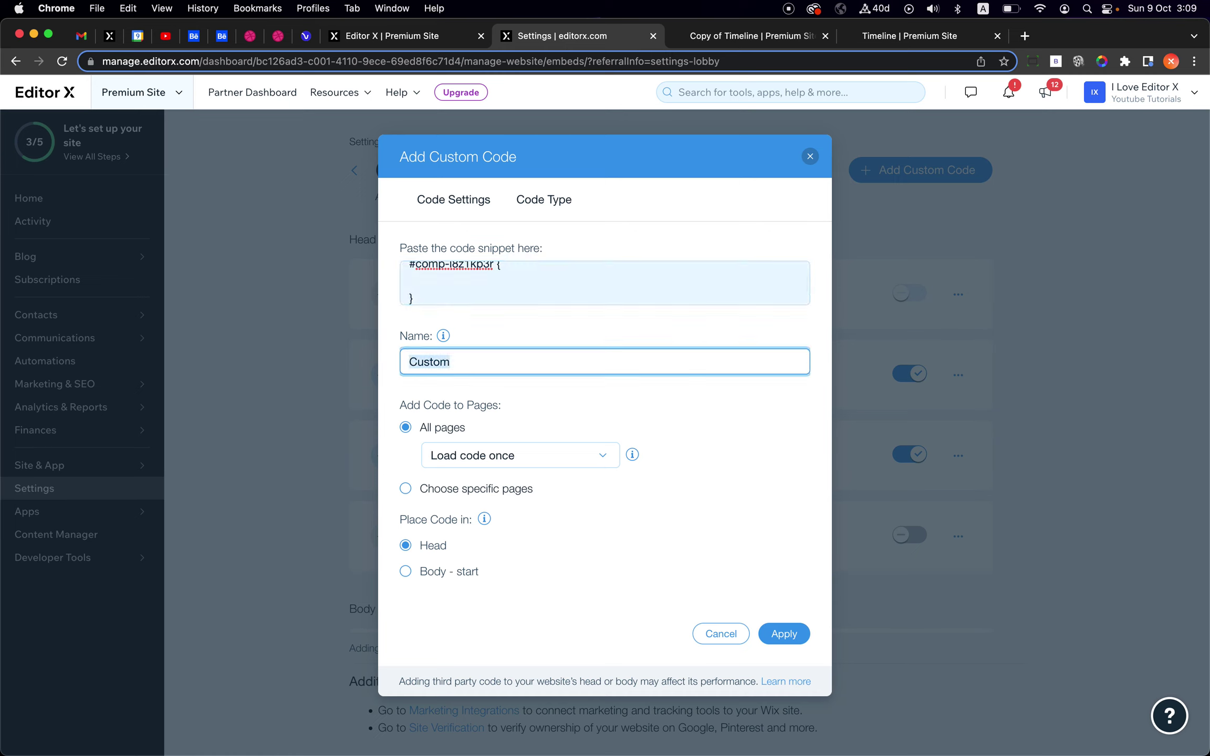
pyautogui.click(508, 288)
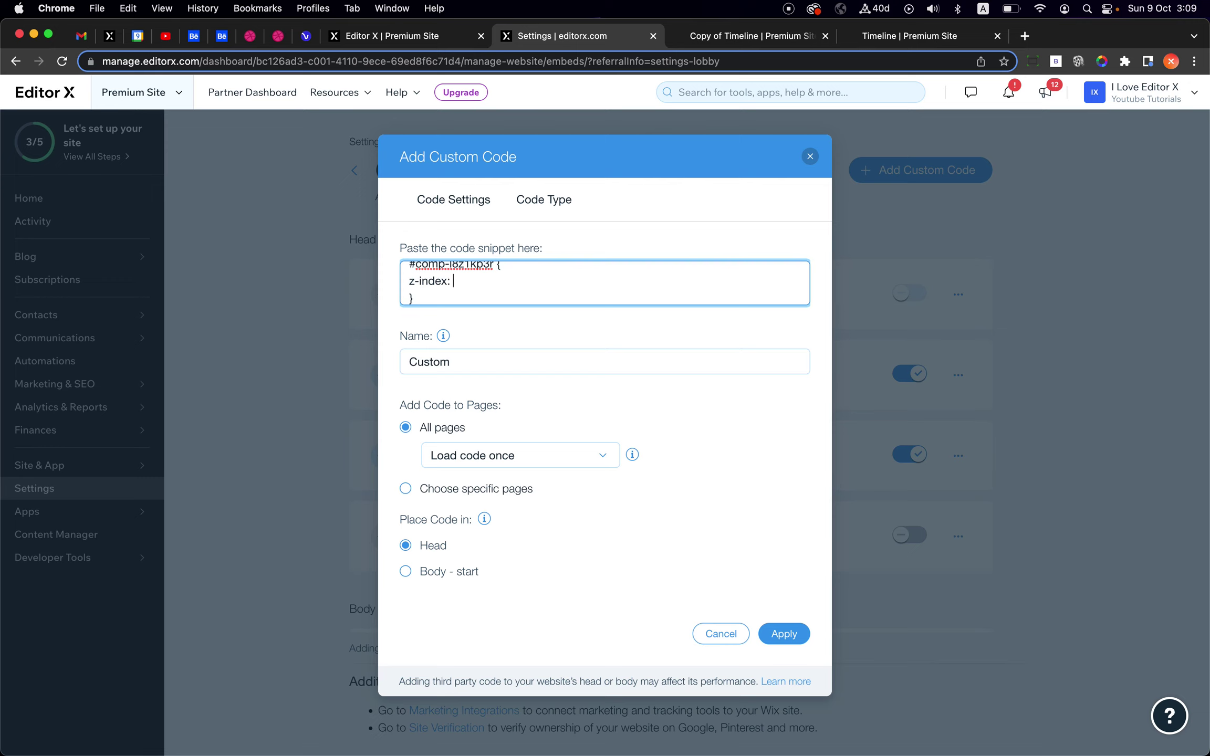
pyautogui.write('z-index: 1;')
pyautogui.click(549, 306)
# Name the snippet "CSS // Fix Hero Z-Index"
pyautogui.click(563, 367)
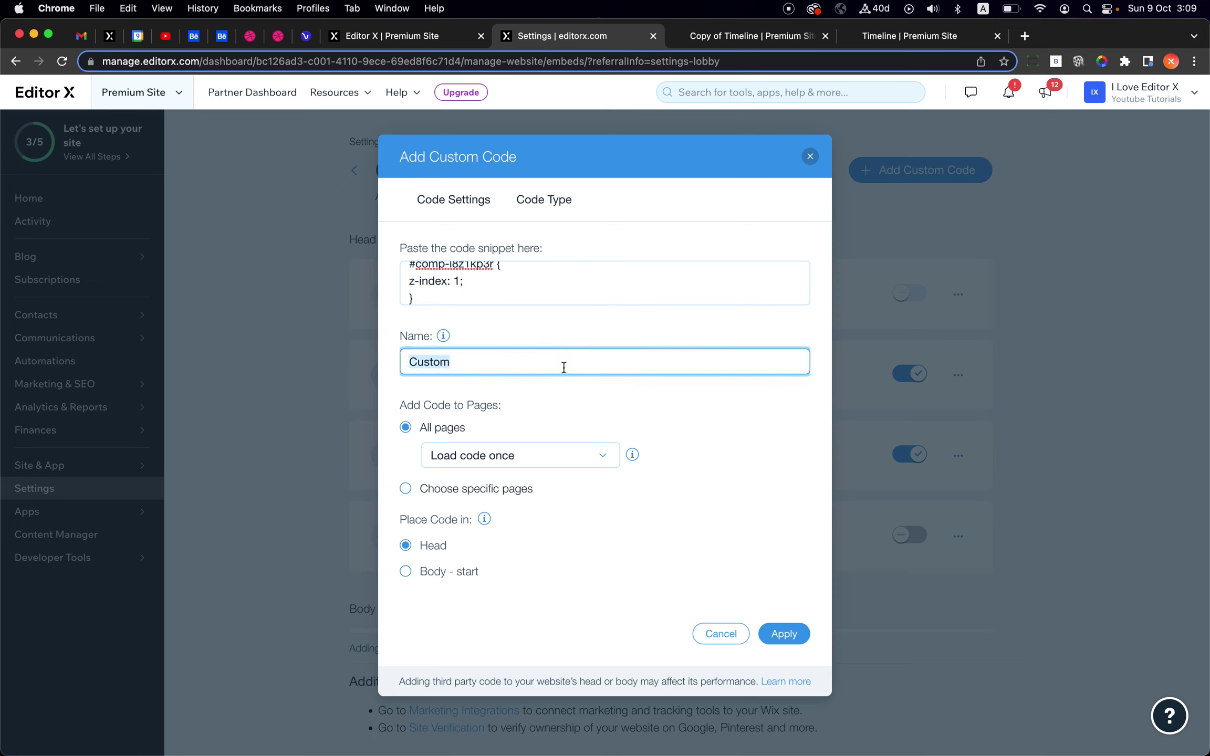
pyautogui.write('Fix Hero Z-I')
pyautogui.write('ndex')
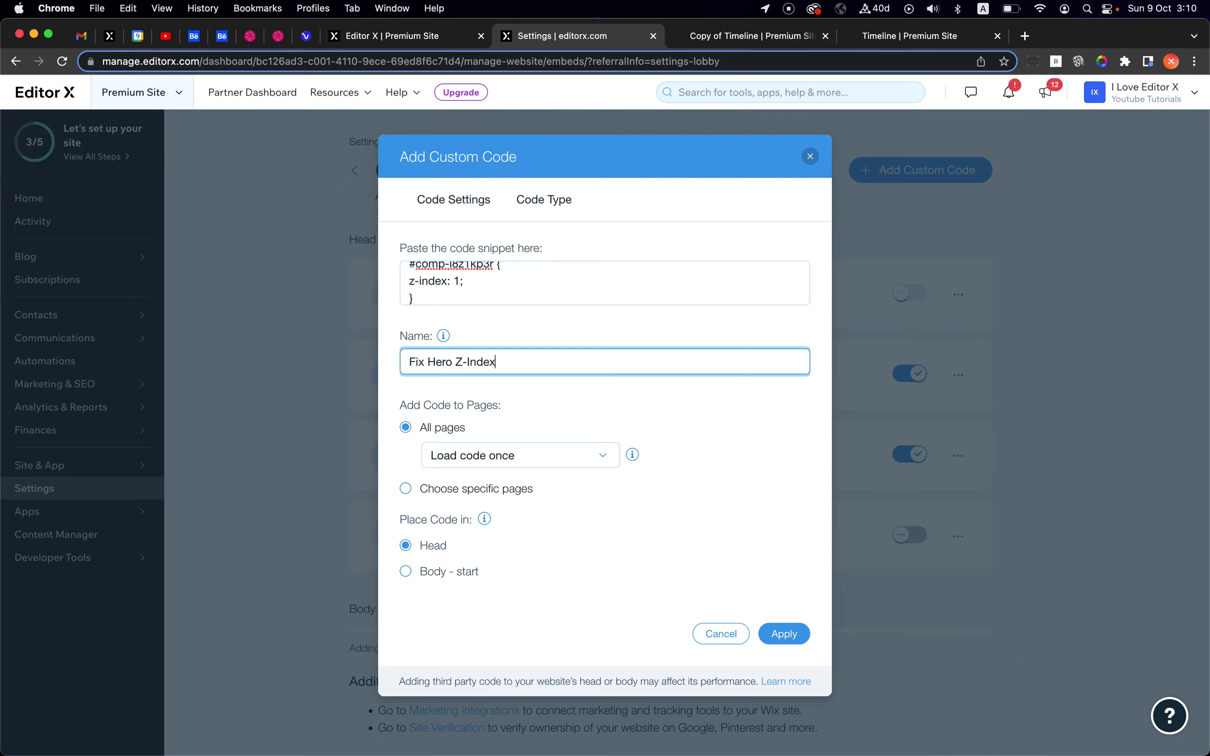
pyautogui.press('Left')
pyautogui.write('CSS //')
pyautogui.click(768, 414)
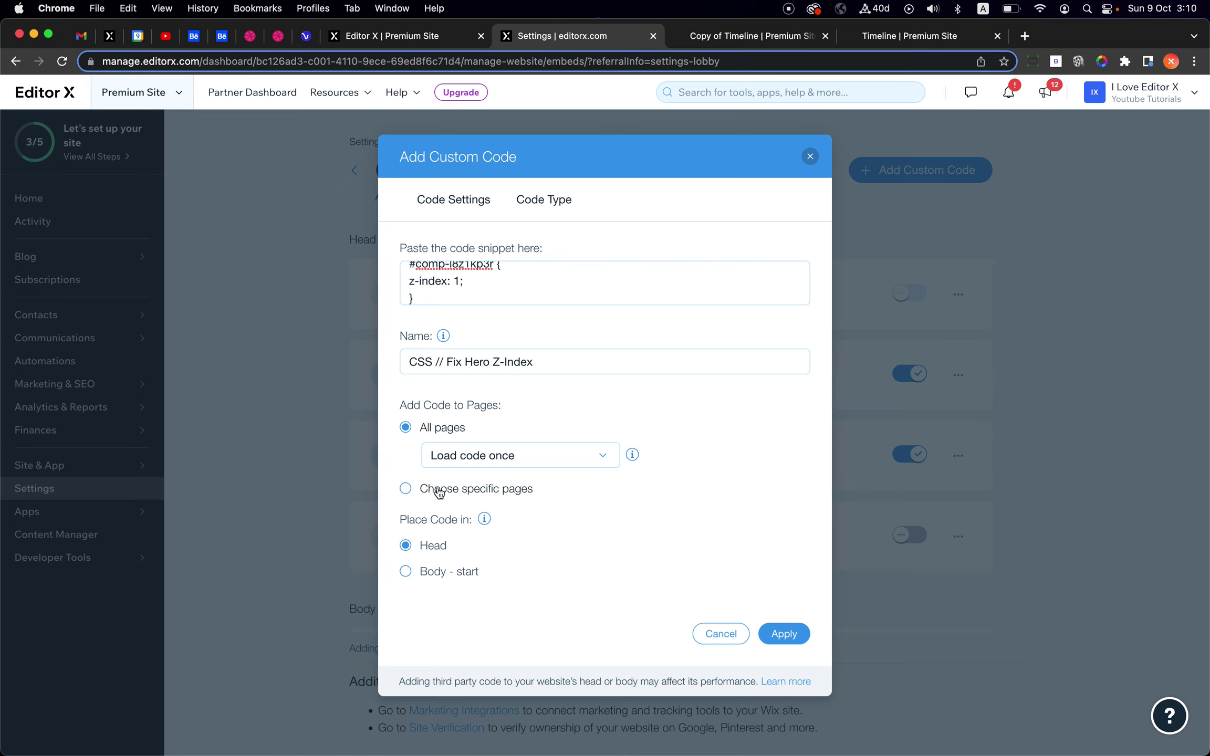
# Limit the snippet to specific pages and choose only the Copy of Timeline page
pyautogui.click(405, 488)
pyautogui.click(488, 475)
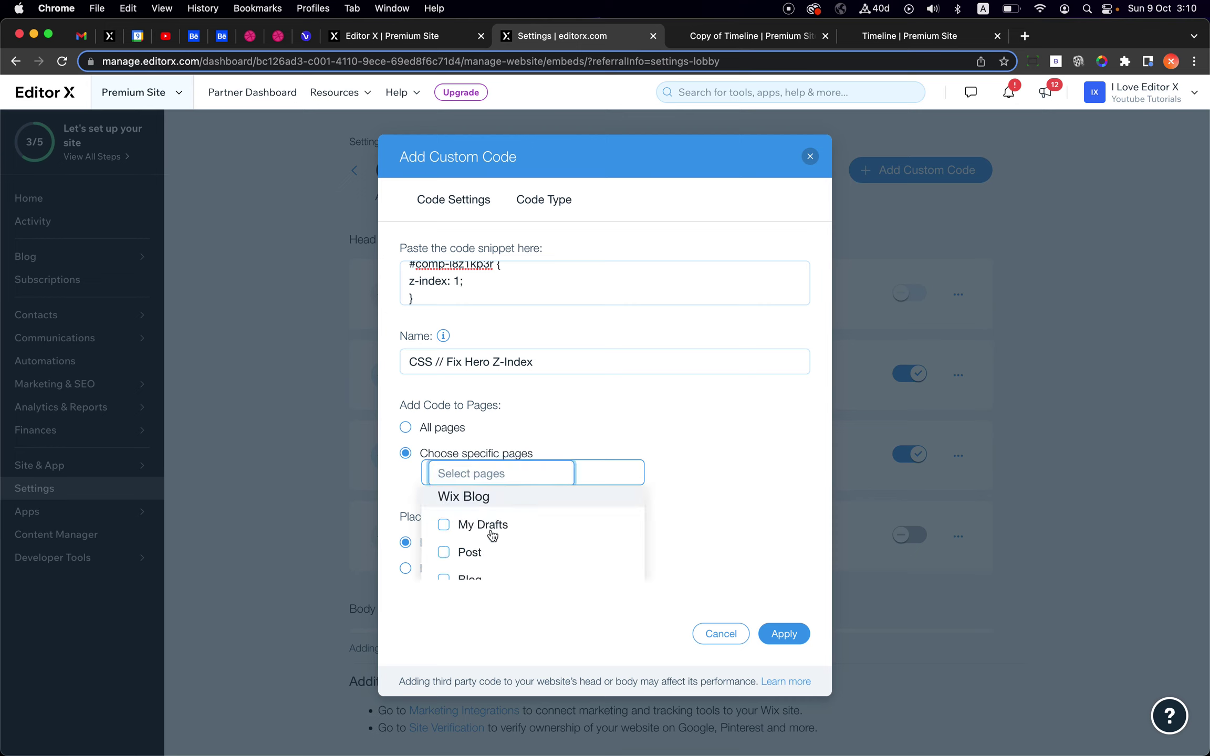
pyautogui.write('tim')
pyautogui.scroll(-1, 509, 545)
pyautogui.click(444, 496)
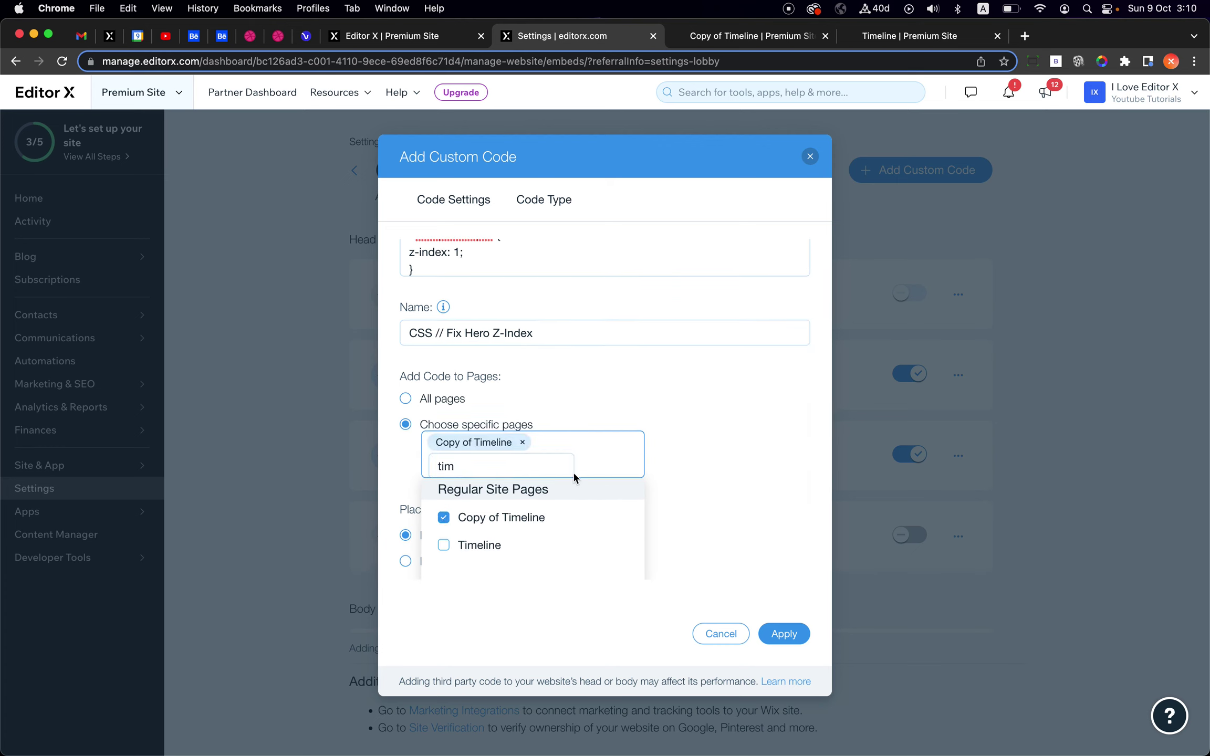
pyautogui.click(699, 465)
# Place the snippet at Body - start and apply the new custom code
pyautogui.scroll(-3, 487, 535)
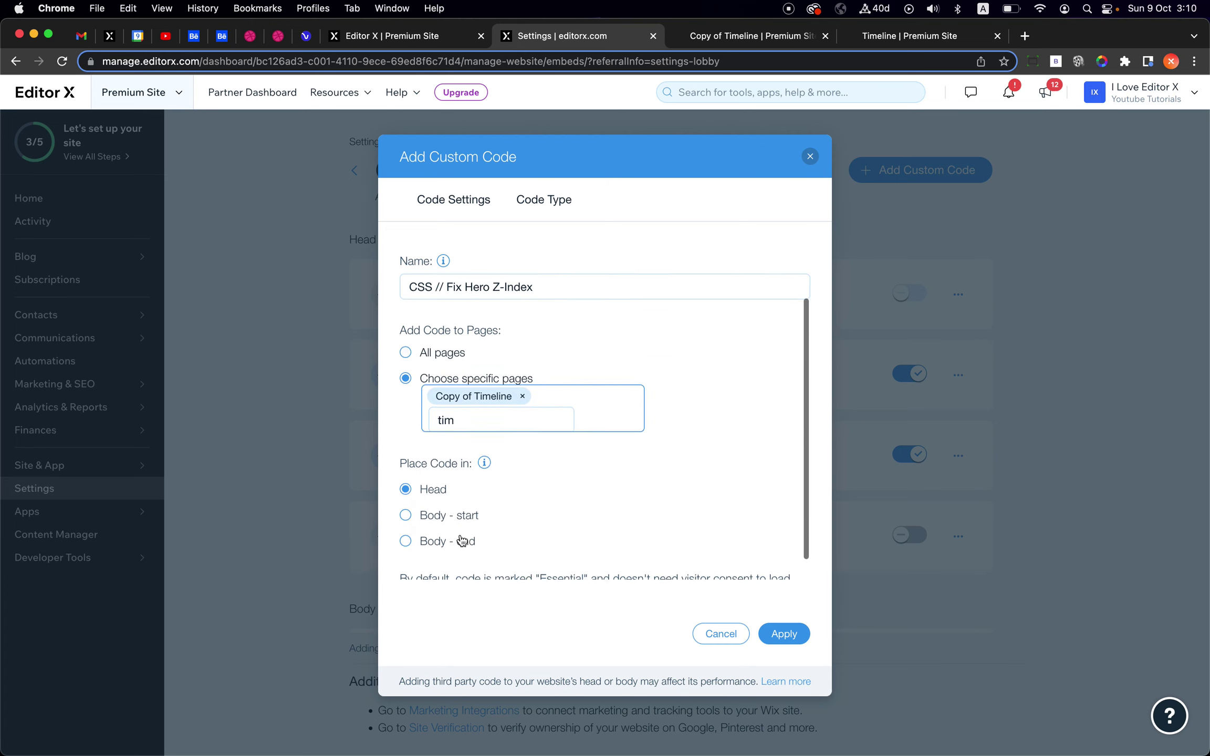
pyautogui.click(406, 494)
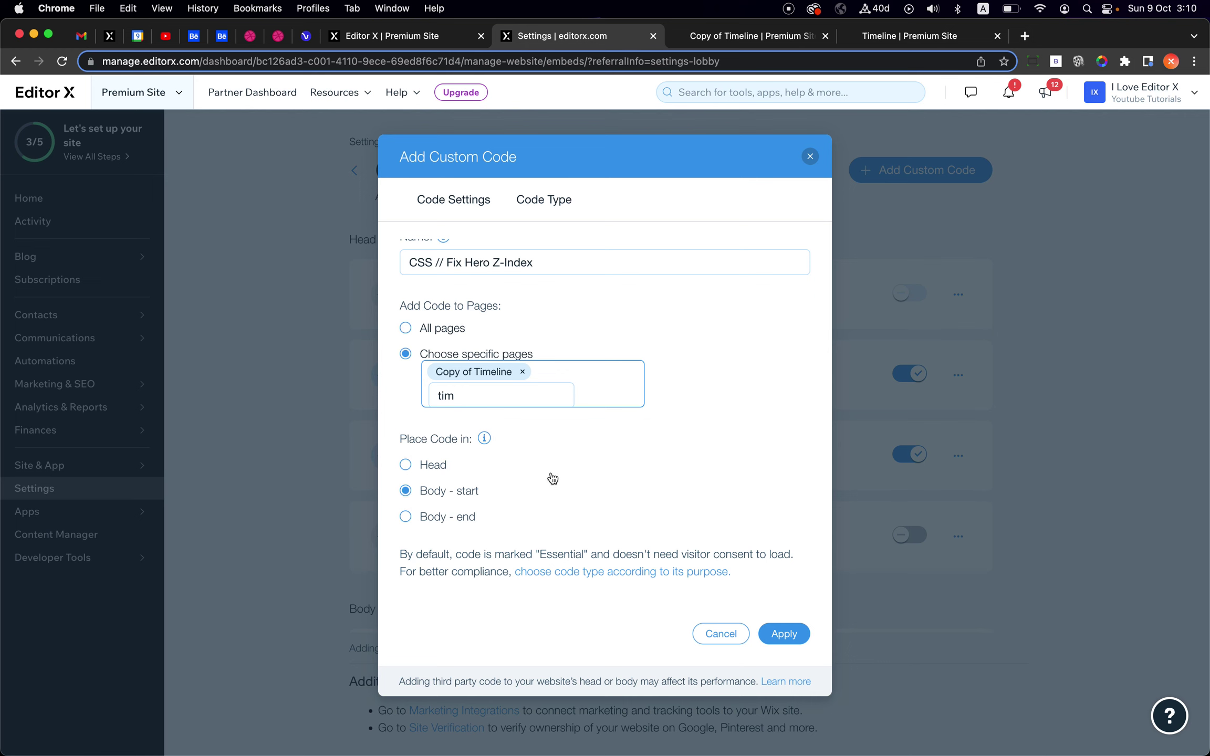
pyautogui.click(551, 475)
pyautogui.click(467, 502)
pyautogui.click(782, 634)
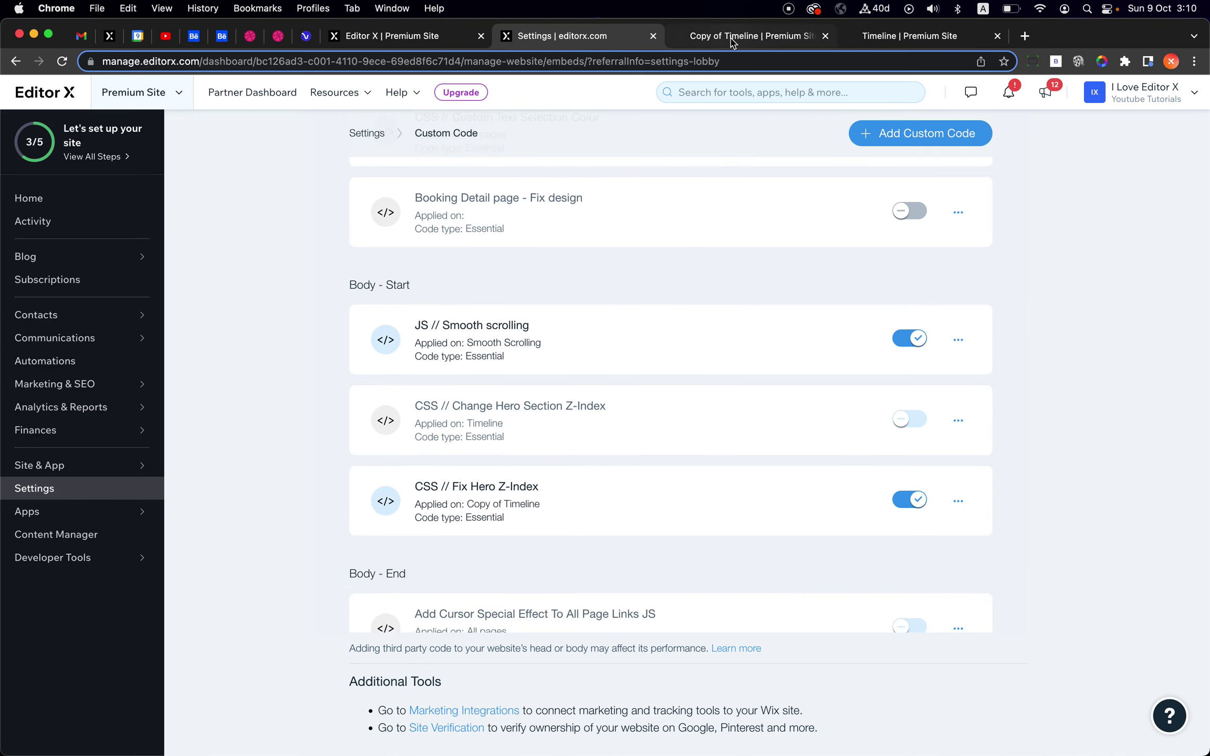
# Reload the published Copy of Timeline page and check how the track passes behind the Portfolio Timeline header
pyautogui.click(748, 41)
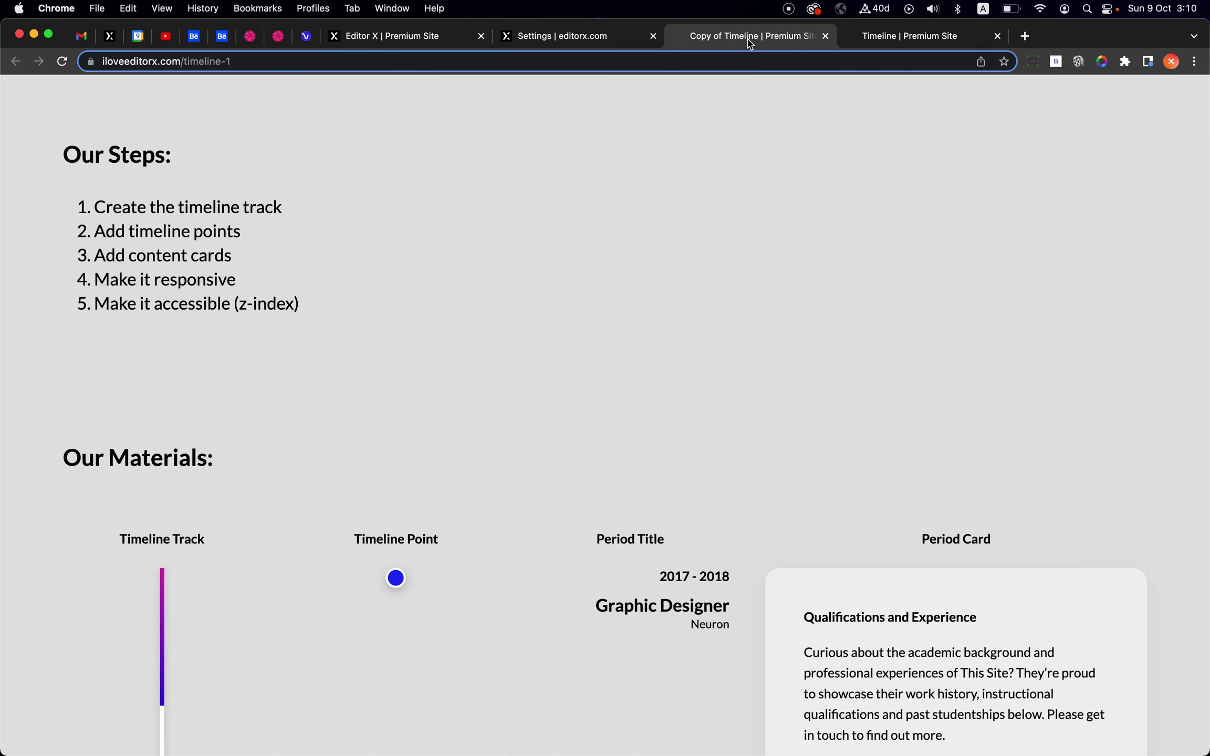
pyautogui.scroll(-3, 709, 128)
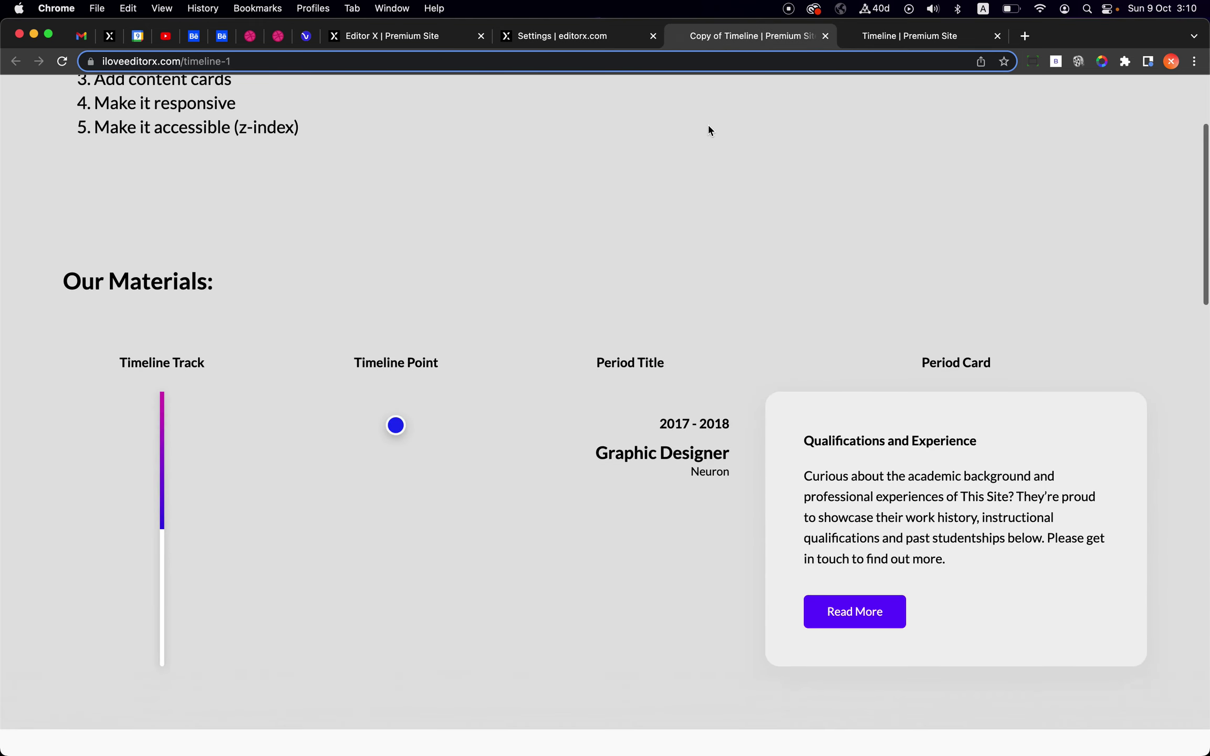
pyautogui.scroll(-7, 708, 125)
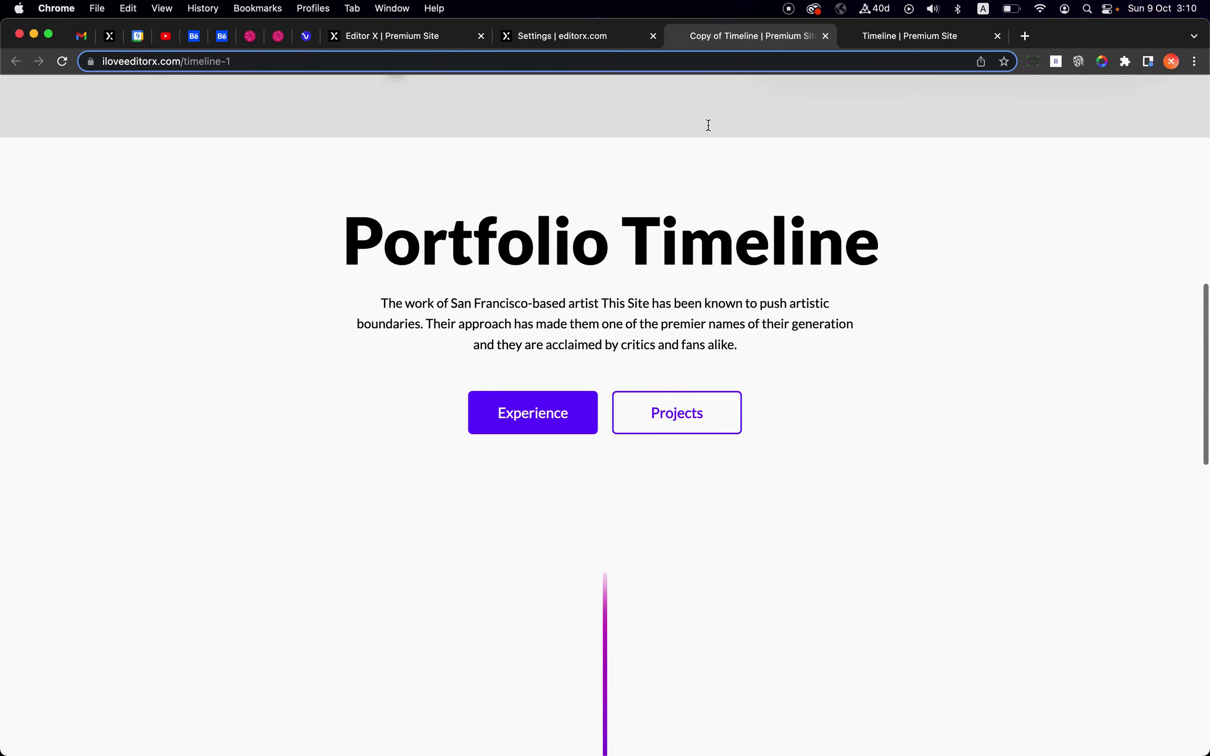
pyautogui.press('super+r')
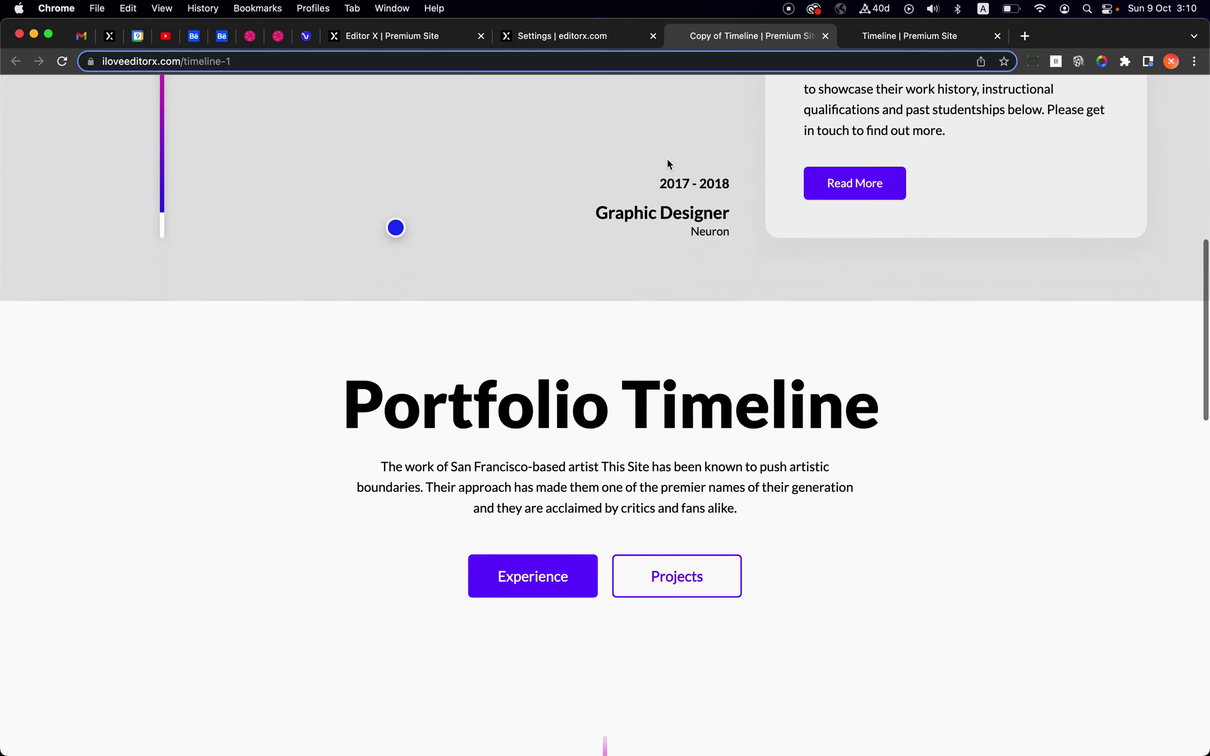
pyautogui.scroll(-8, 668, 159)
pyautogui.scroll(6, 668, 159)
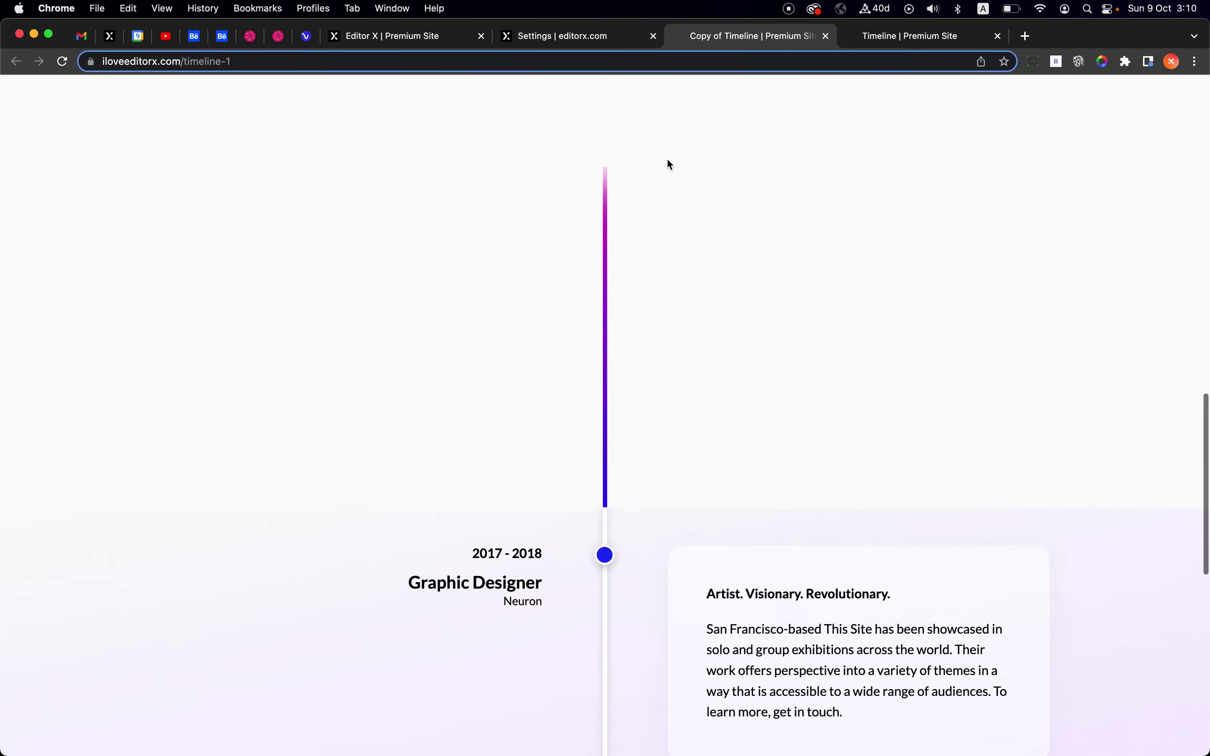
# Return to the Custom Code settings and open the Fix Hero Z-Index snippet's settings to review its page selection
pyautogui.click(556, 42)
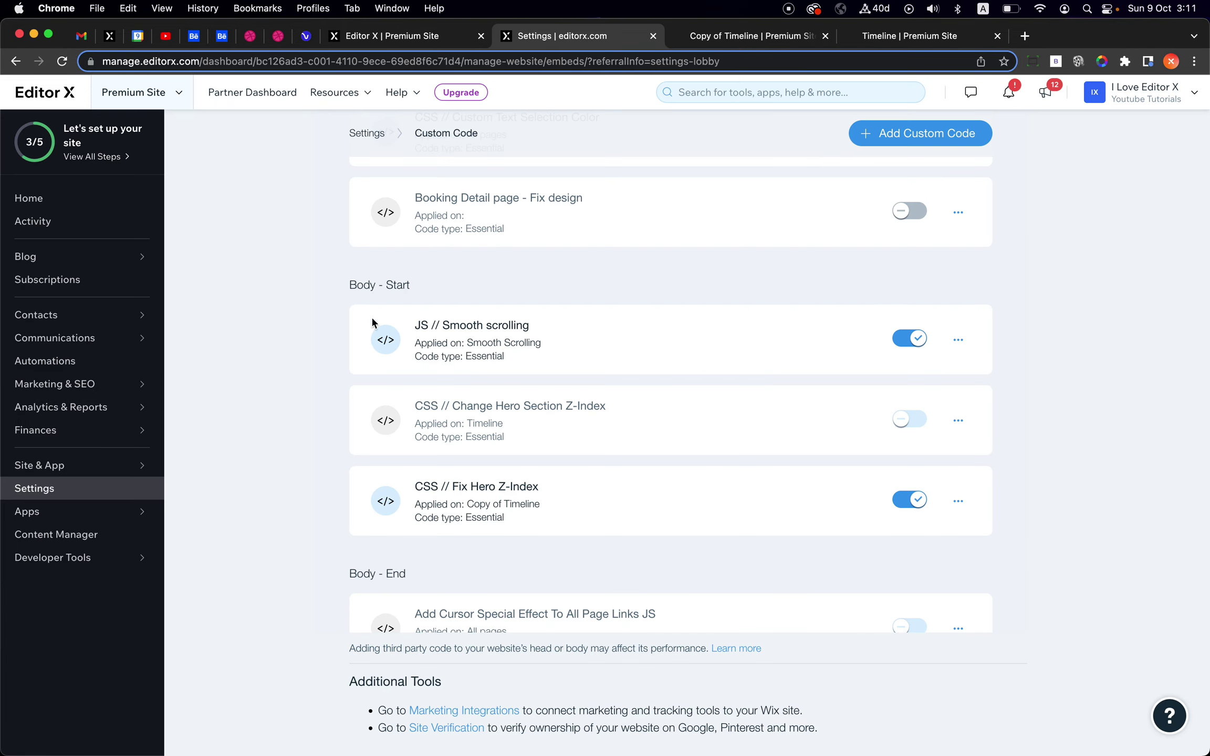
pyautogui.click(958, 501)
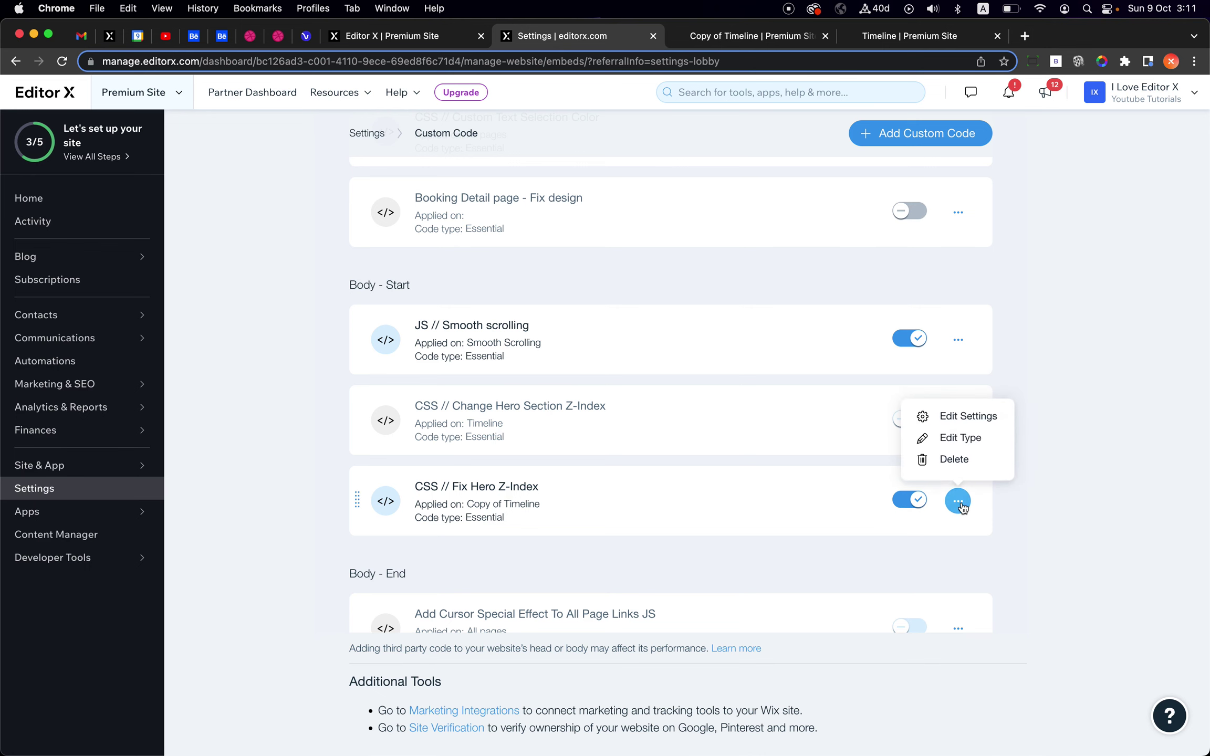
pyautogui.click(945, 415)
pyautogui.click(522, 471)
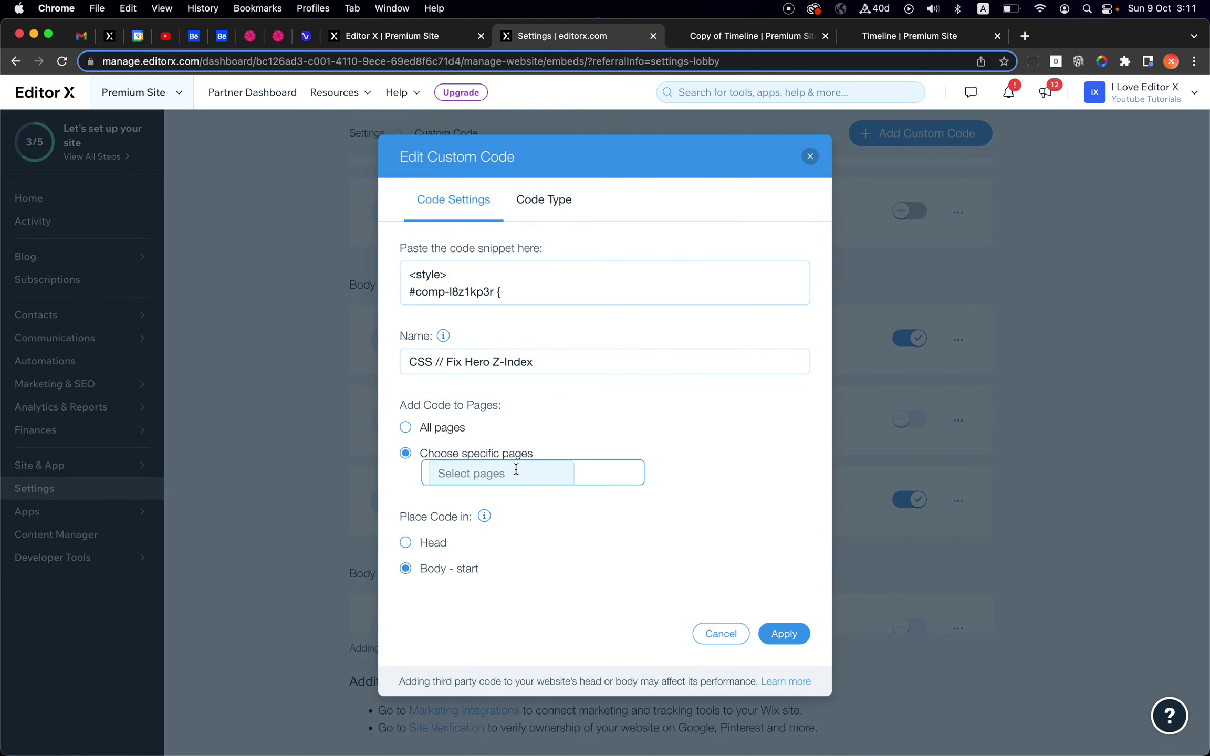
pyautogui.click(509, 471)
# View the published Timeline page, and open the Timeline page in the site editor
pyautogui.click(909, 36)
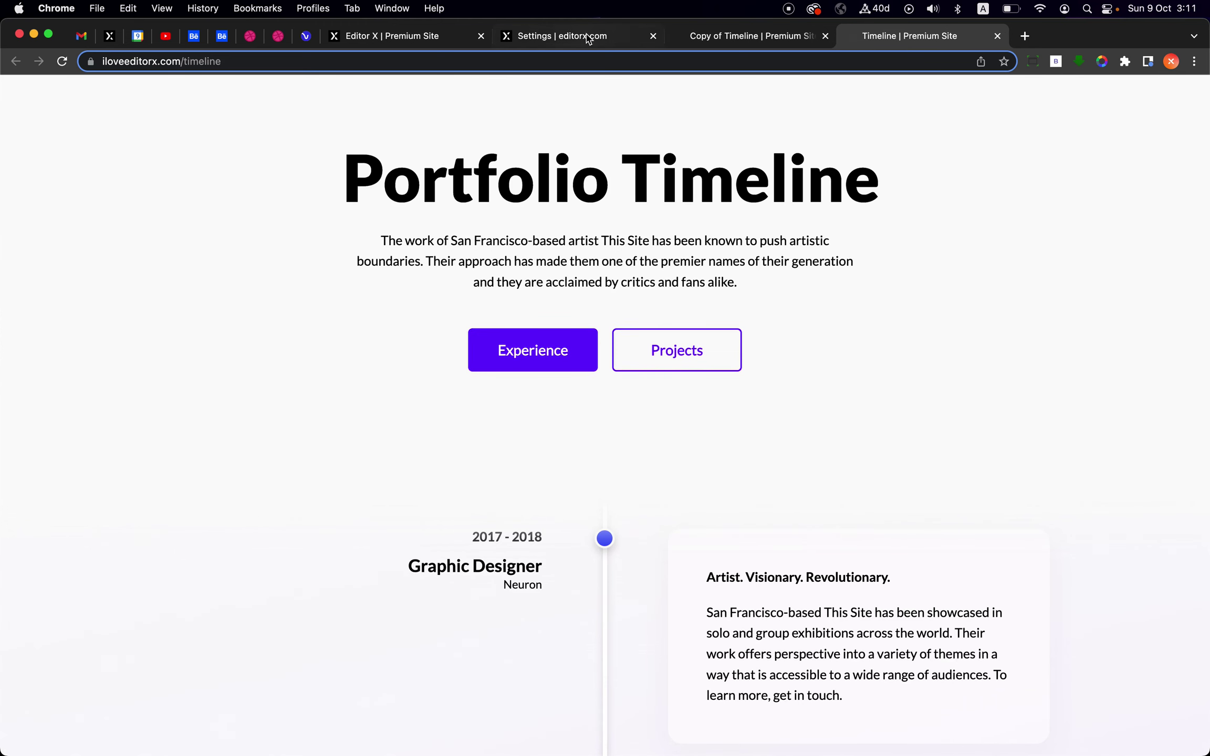
pyautogui.click(413, 35)
pyautogui.click(494, 130)
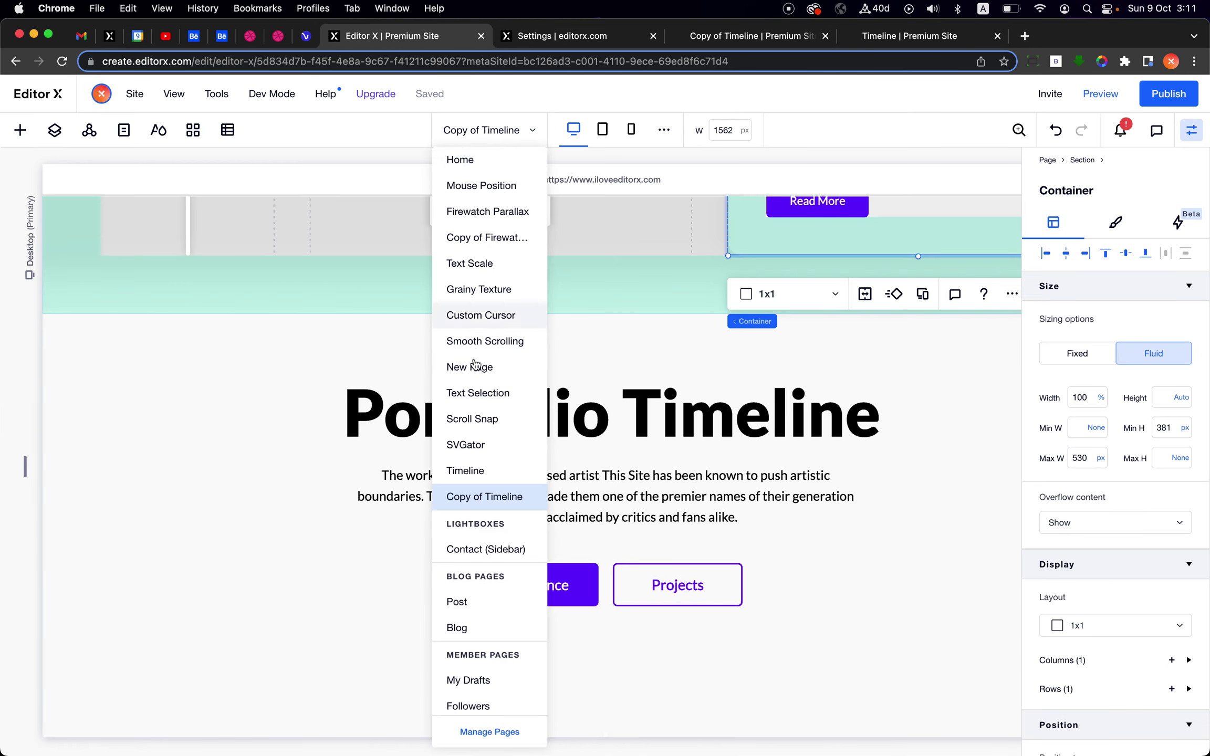
pyautogui.click(491, 476)
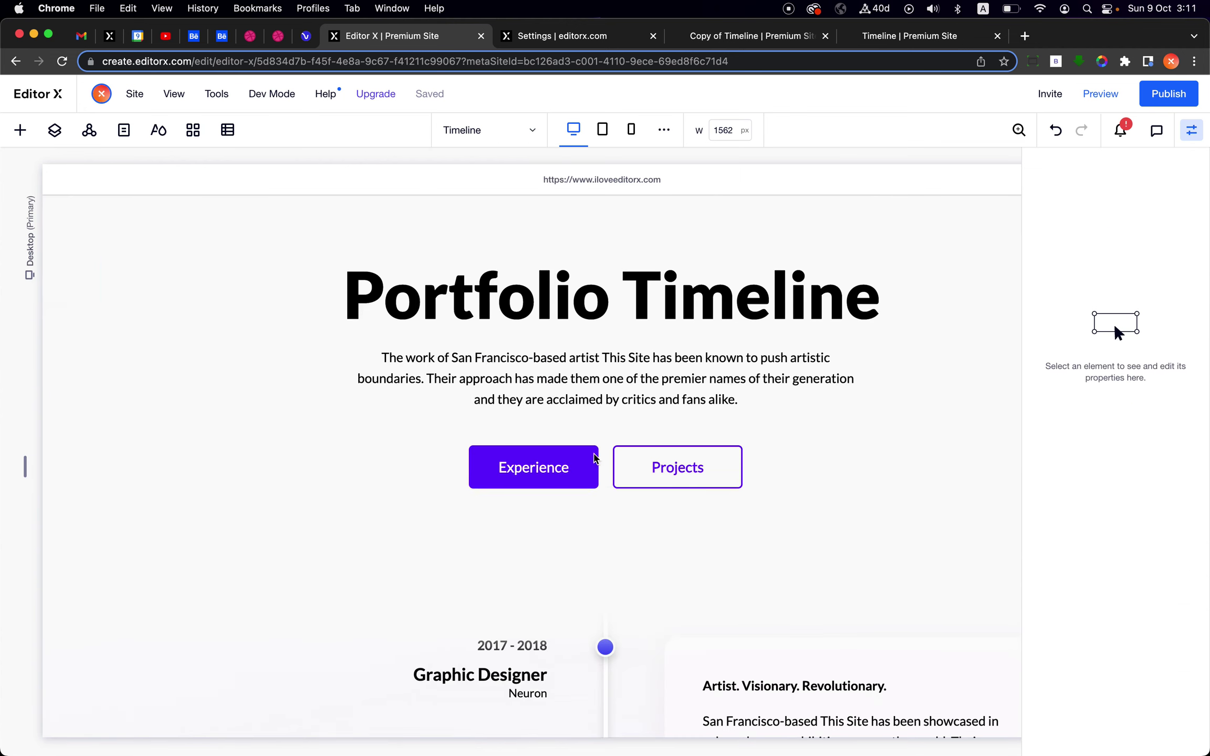
# Check the arrange options of the Portfolio Timeline header's container and of its parent section
pyautogui.click(79, 242)
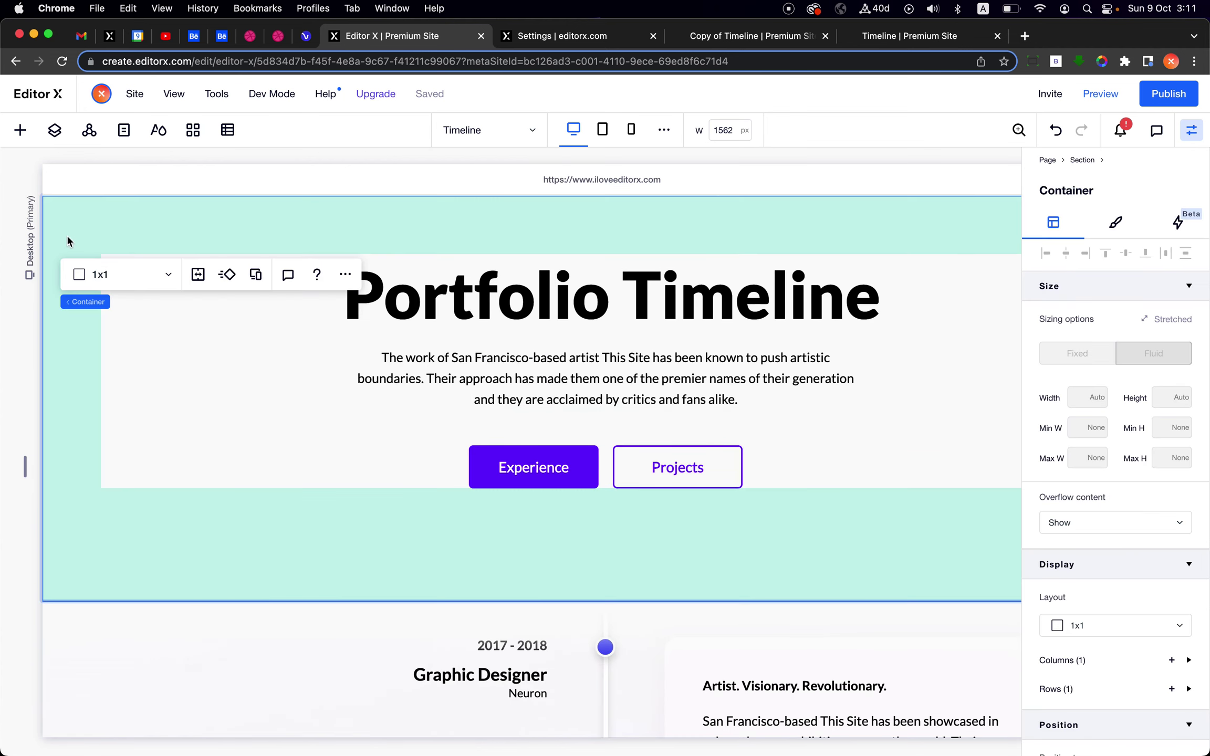
pyautogui.click(345, 274)
pyautogui.moveTo(465, 438)
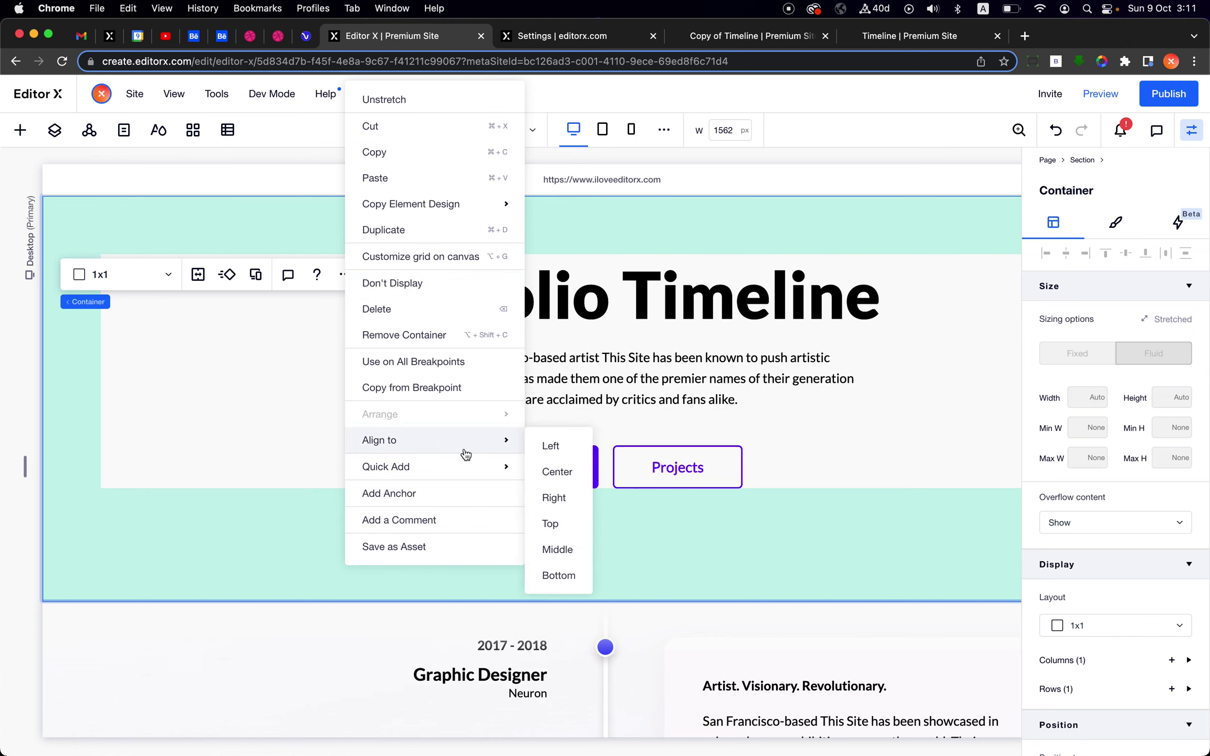
pyautogui.click(285, 515)
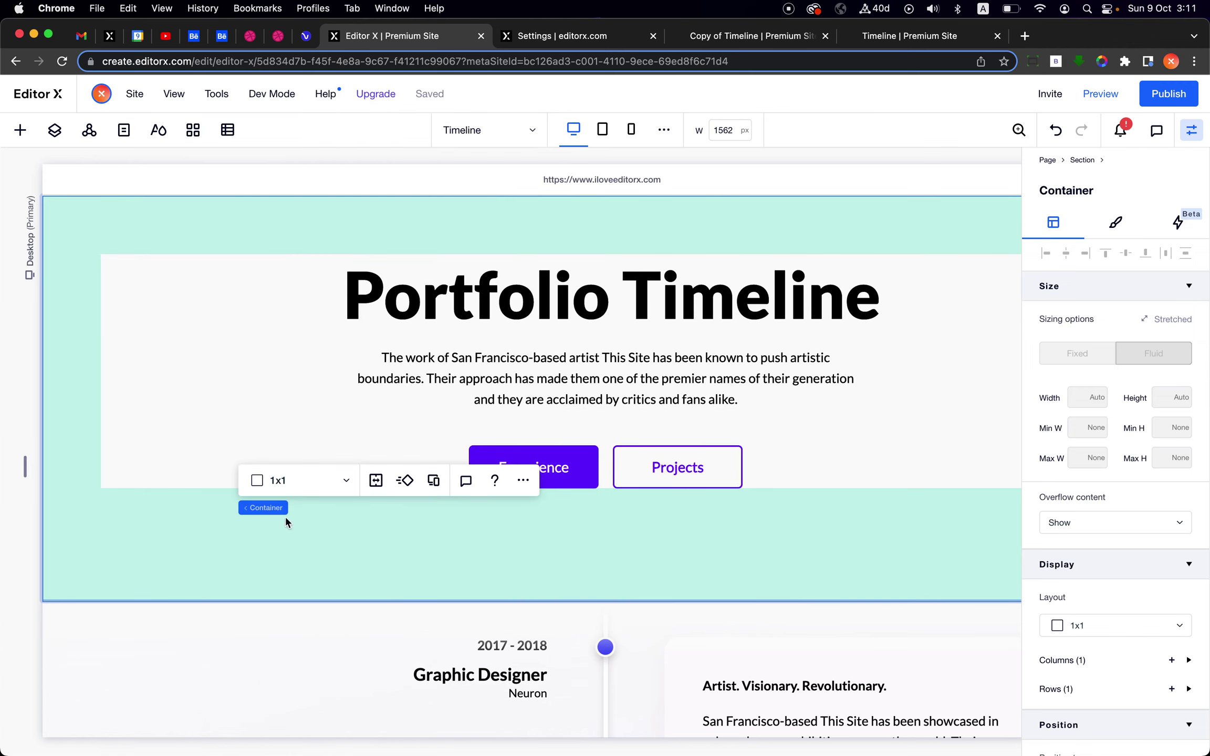
pyautogui.click(256, 509)
pyautogui.click(523, 480)
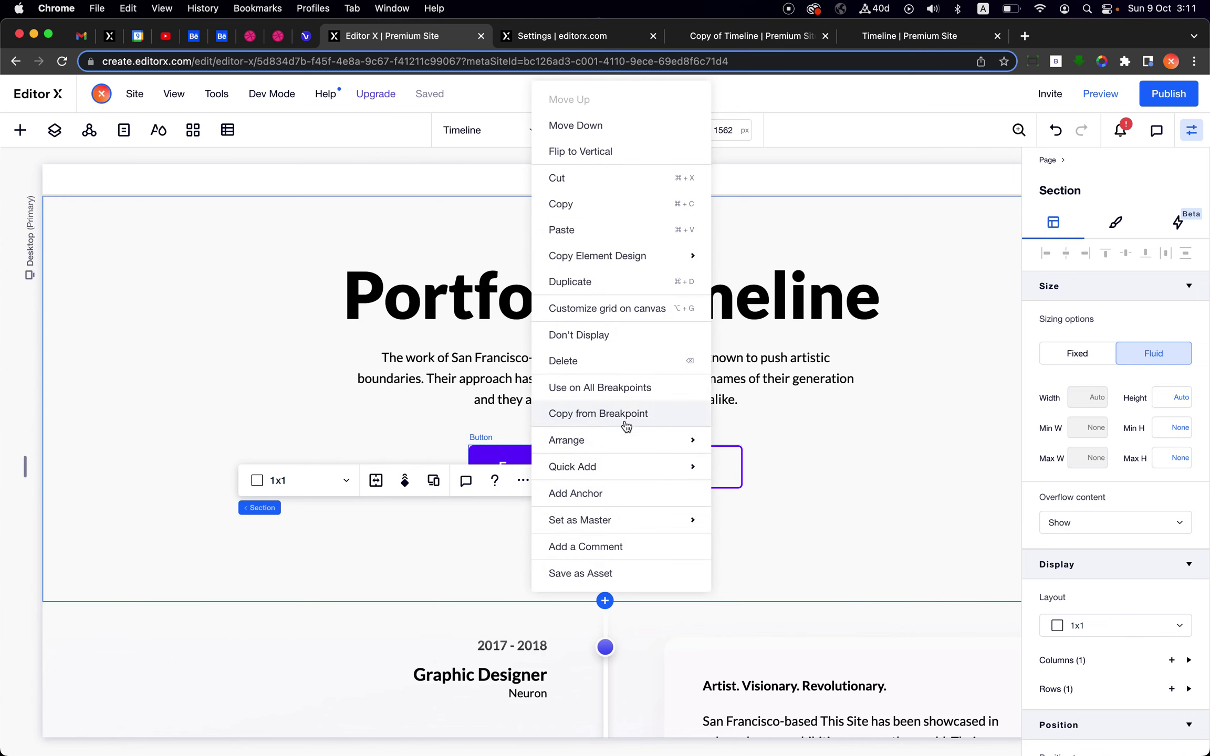
pyautogui.moveTo(657, 440)
pyautogui.click(786, 524)
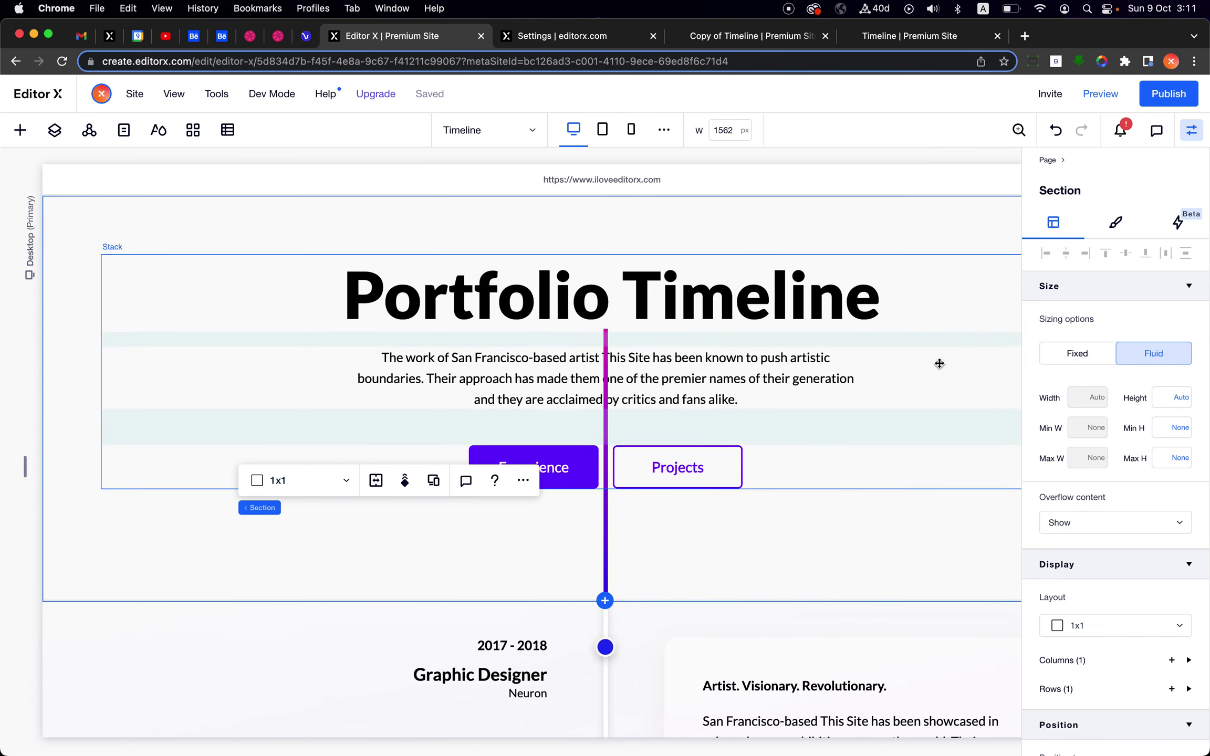
# Delete the Our Steps section above the footer of the Timeline page and select the timeline section
pyautogui.scroll(-15, 938, 364)
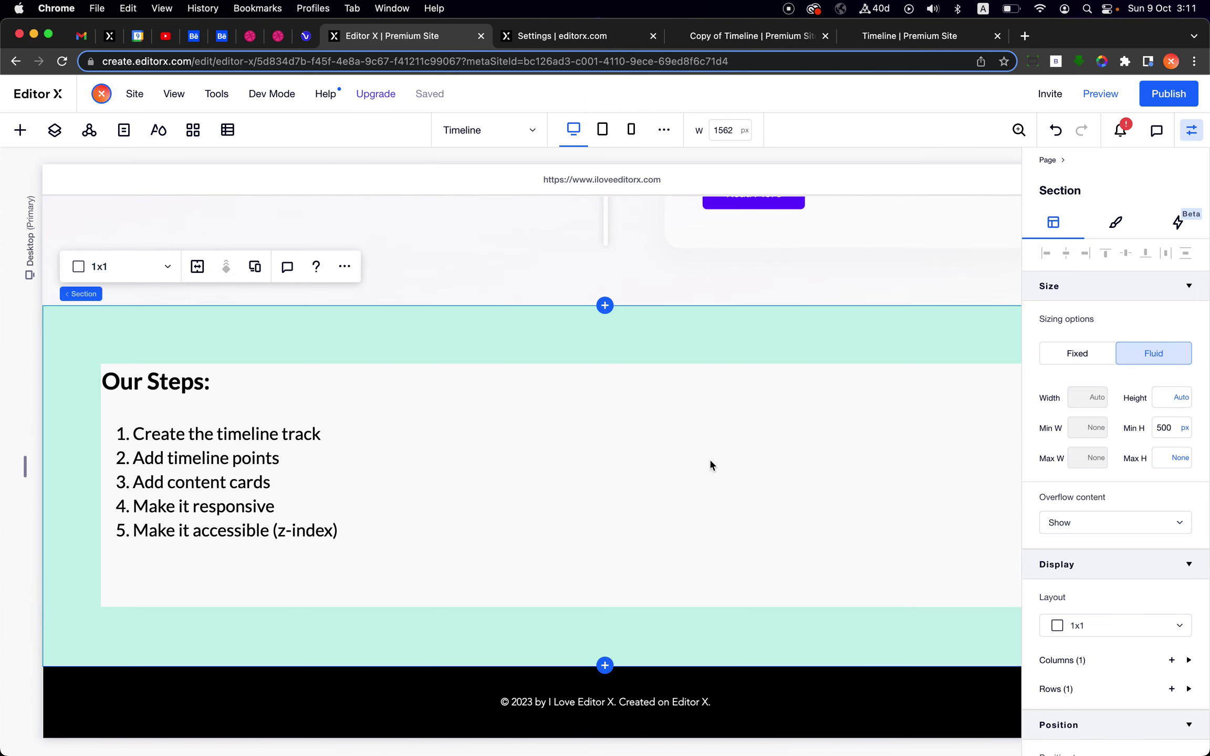
pyautogui.press('Delete')
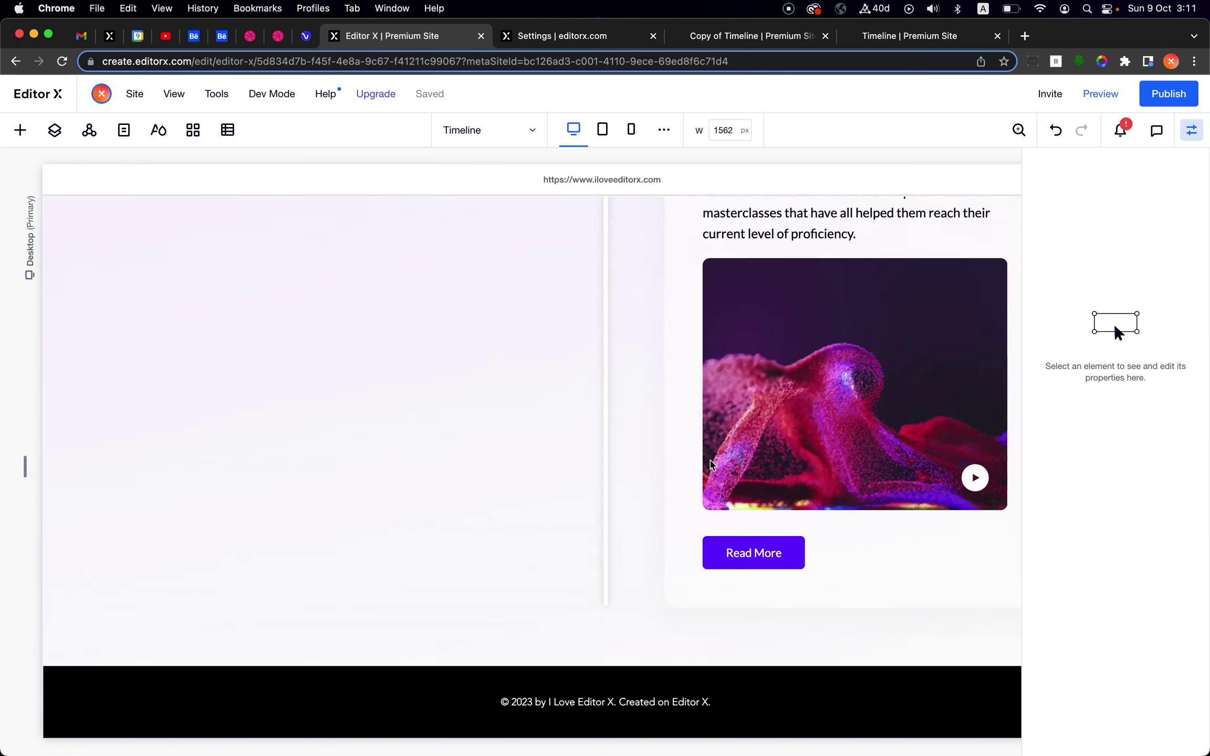
pyautogui.click(574, 647)
pyautogui.scroll(5, 574, 647)
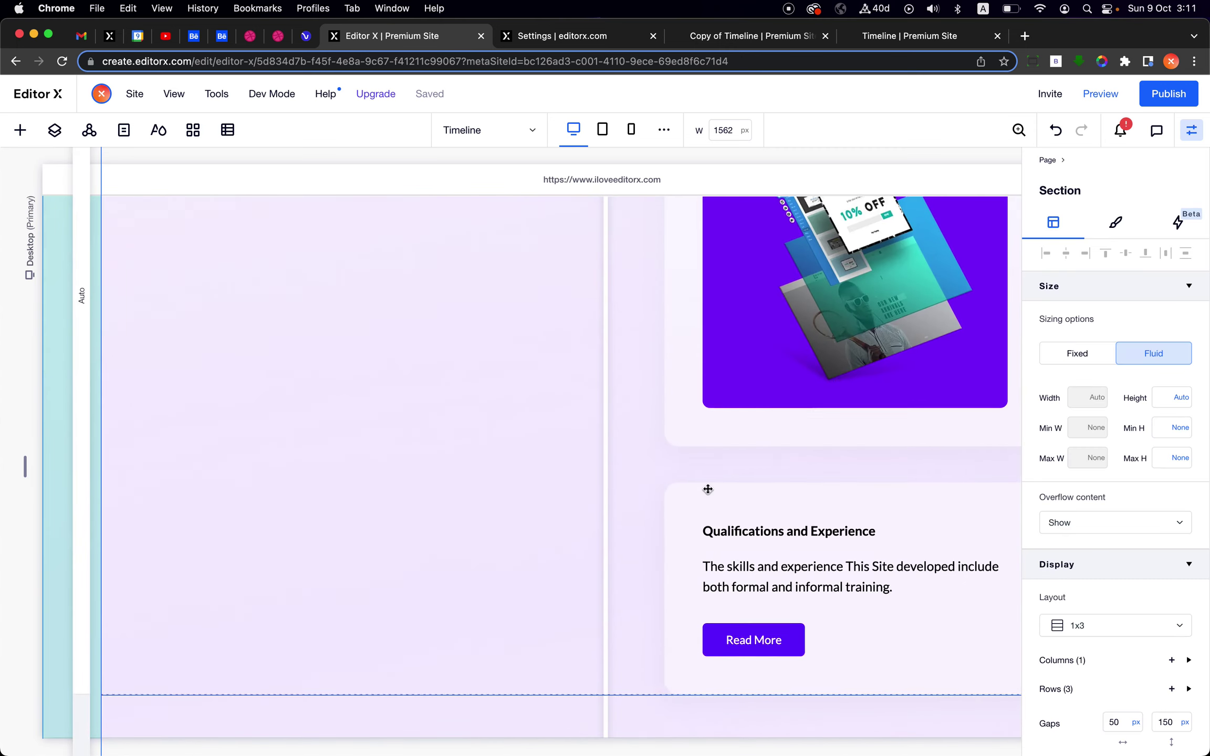
# Publish the site, place the live Timeline tab beside the editor tab and reload the page
pyautogui.scroll(10, 707, 489)
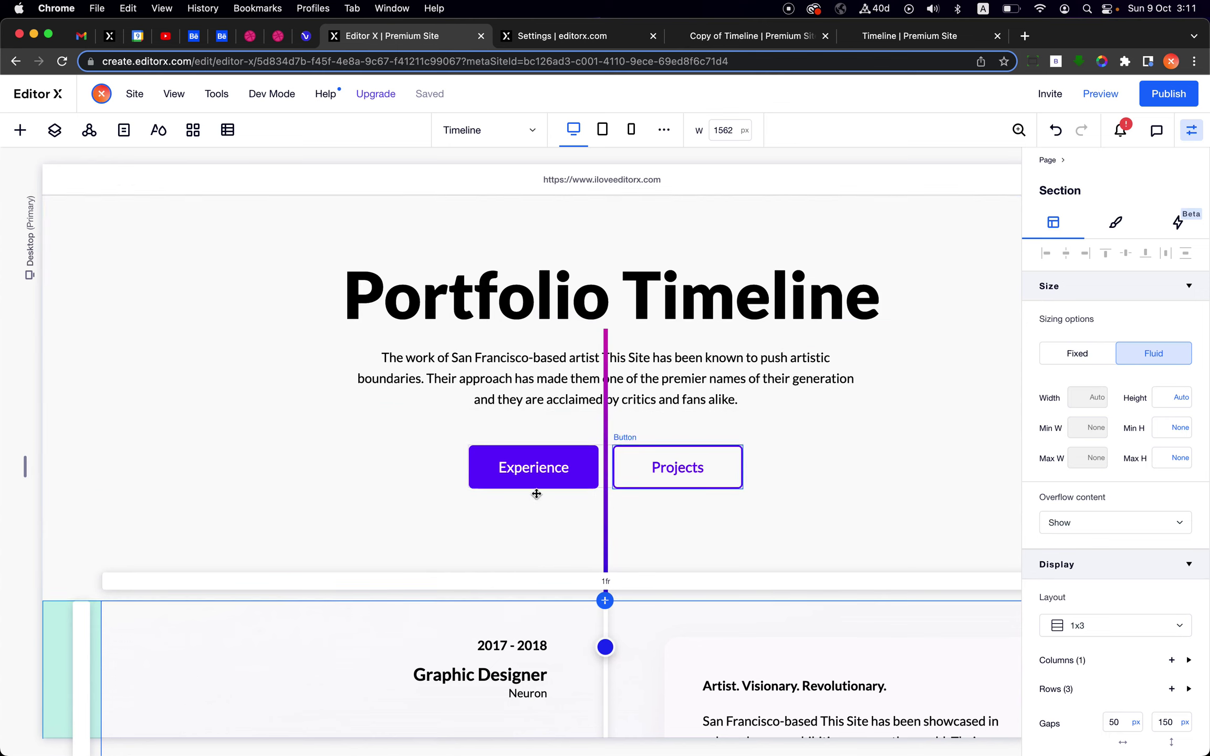
pyautogui.click(1190, 130)
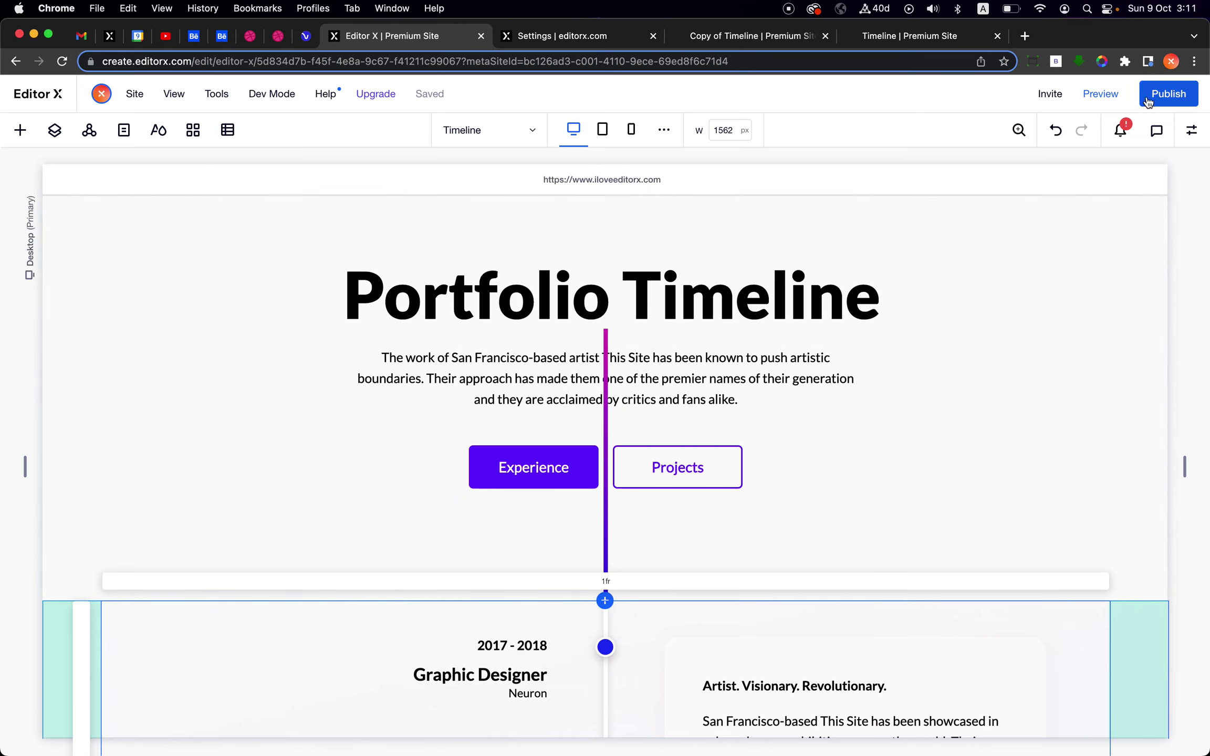
pyautogui.click(1170, 95)
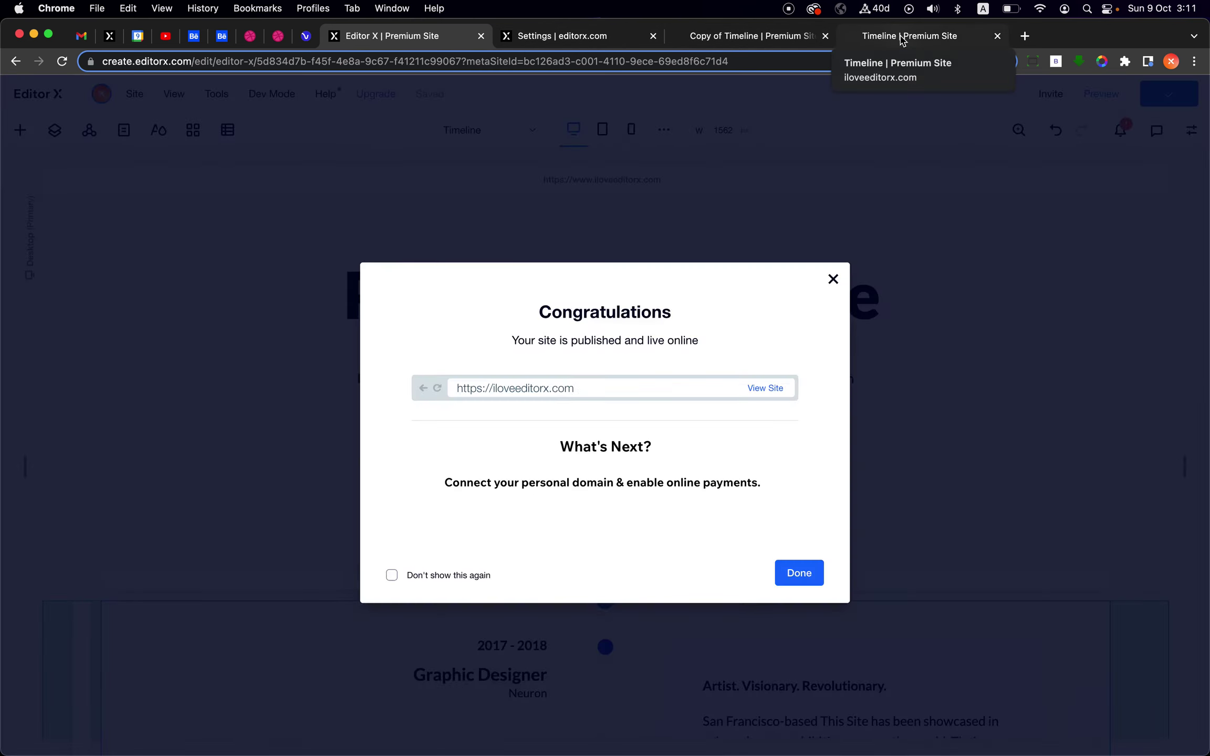
pyautogui.moveTo(901, 38); pyautogui.dragTo(592, 39)
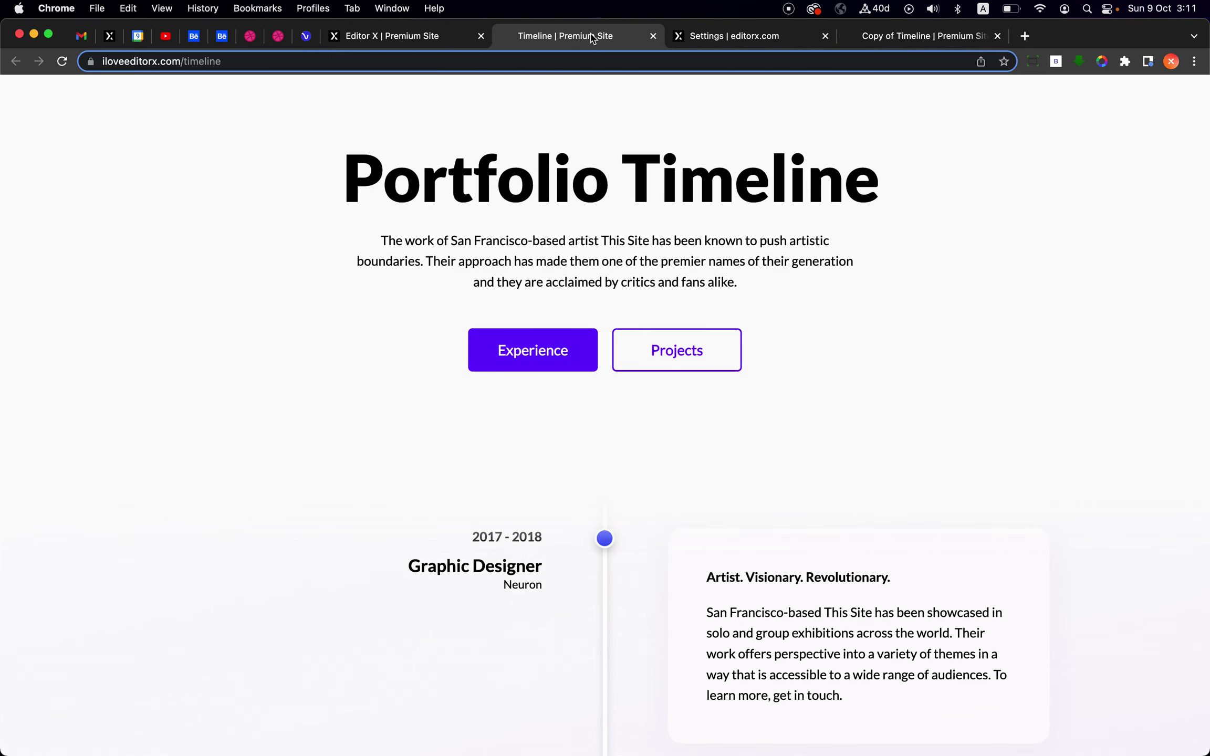
pyautogui.doubleClick(200, 61)
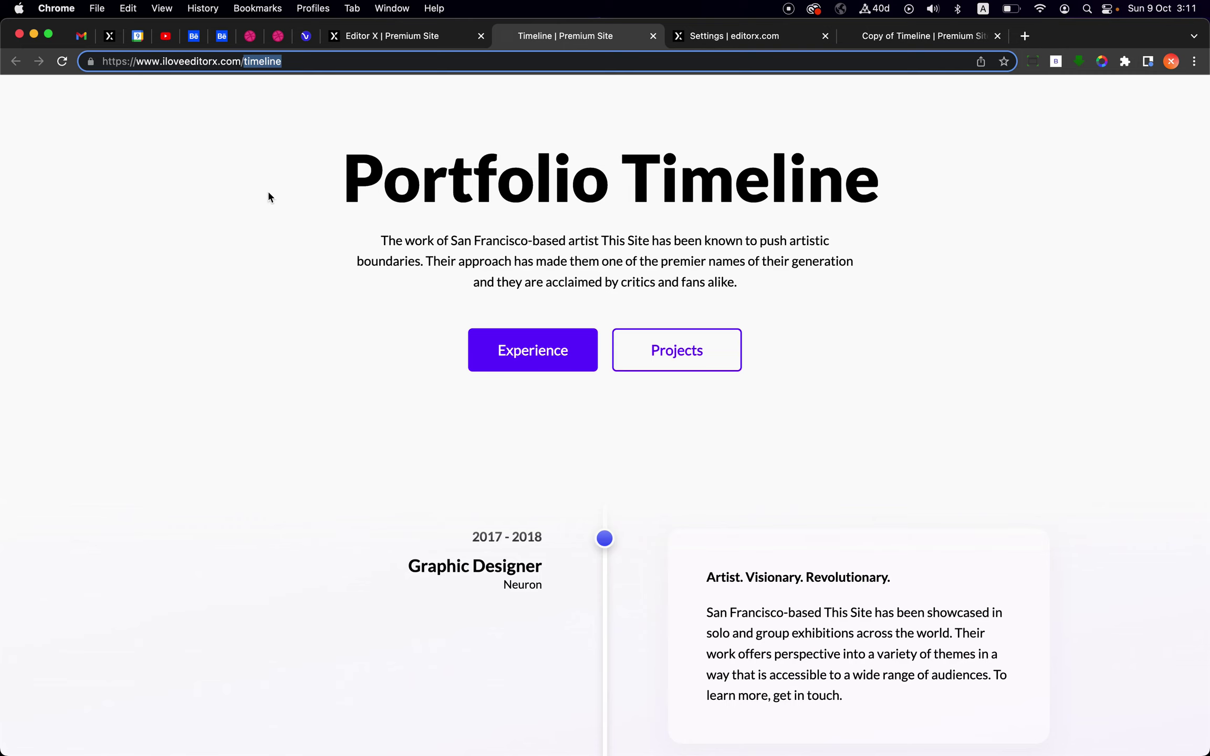
pyautogui.press('Return')
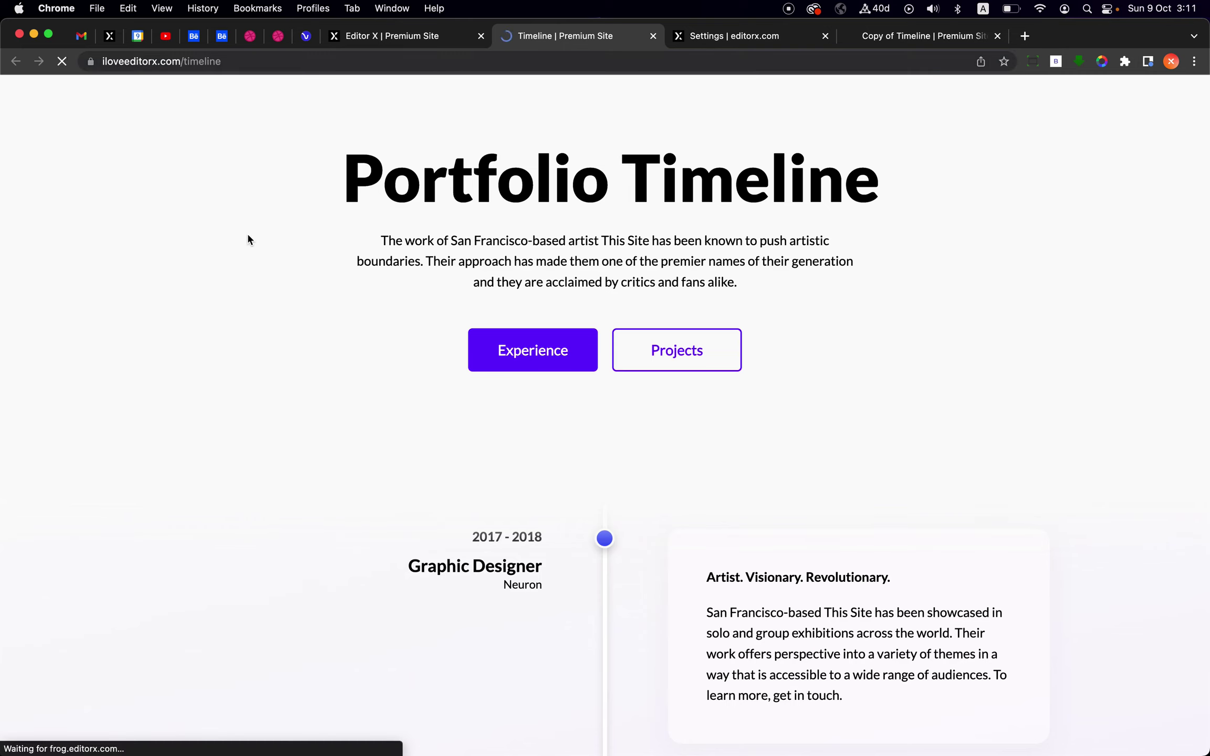
pyautogui.scroll(-6, 249, 240)
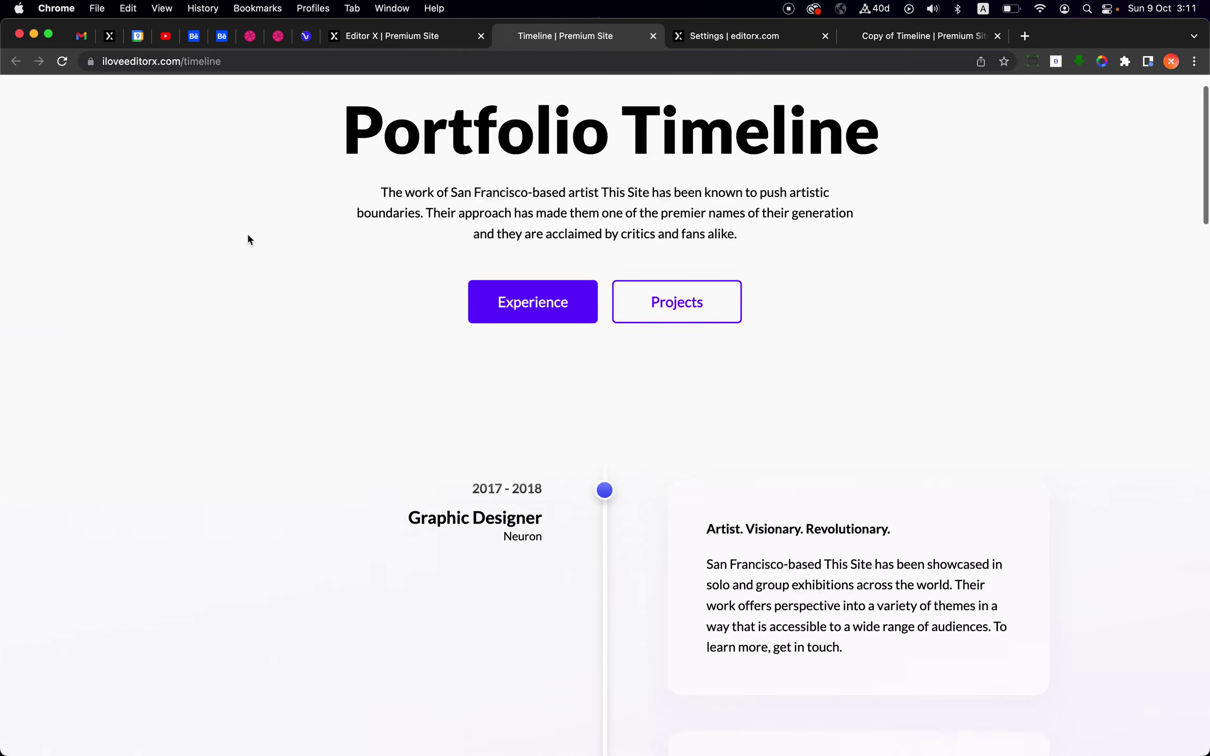
pyautogui.scroll(6, 249, 240)
# Inspect the CSS rules of the Portfolio Timeline header section, including its z-index, in the developer tools
pyautogui.press('super+alt+j')
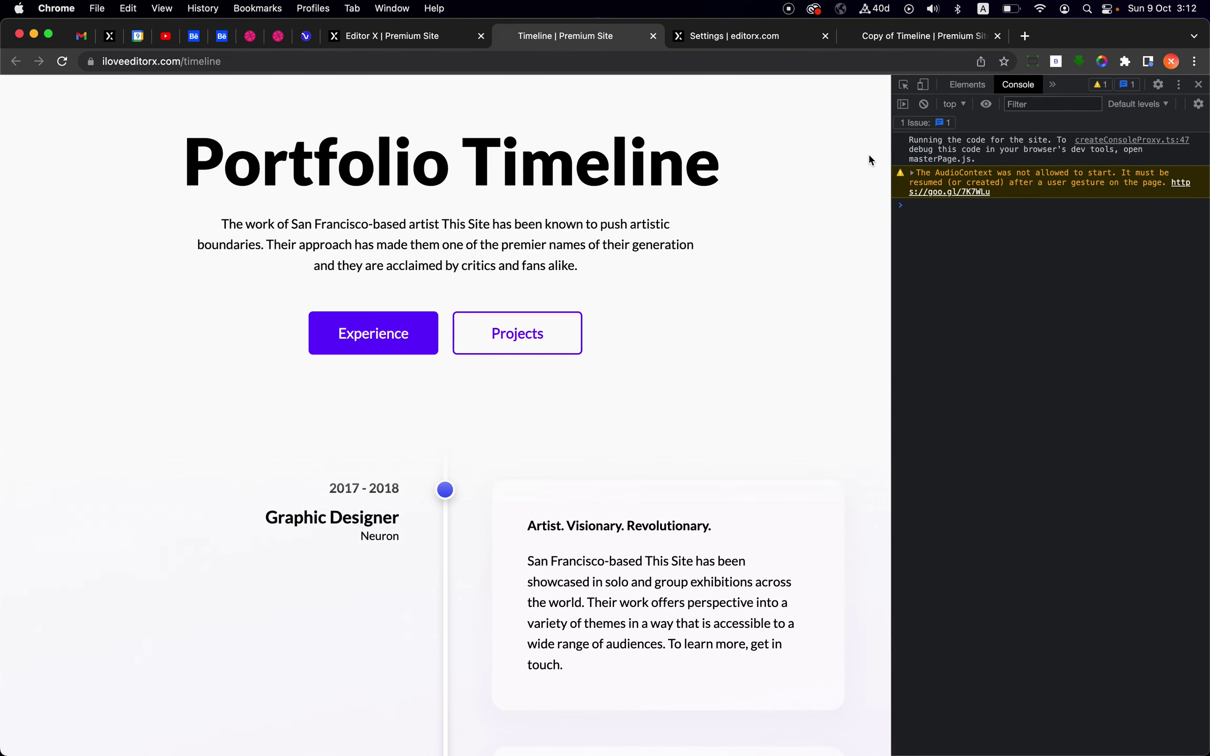
pyautogui.click(968, 84)
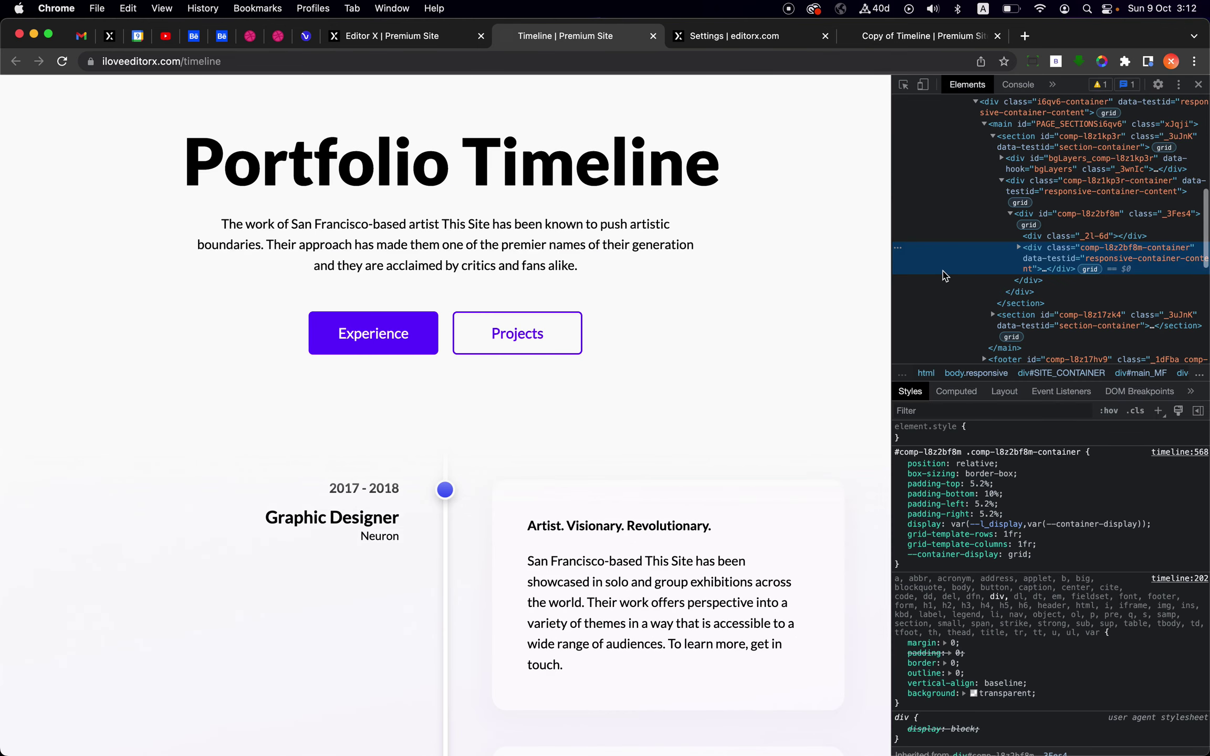
pyautogui.click(1012, 152)
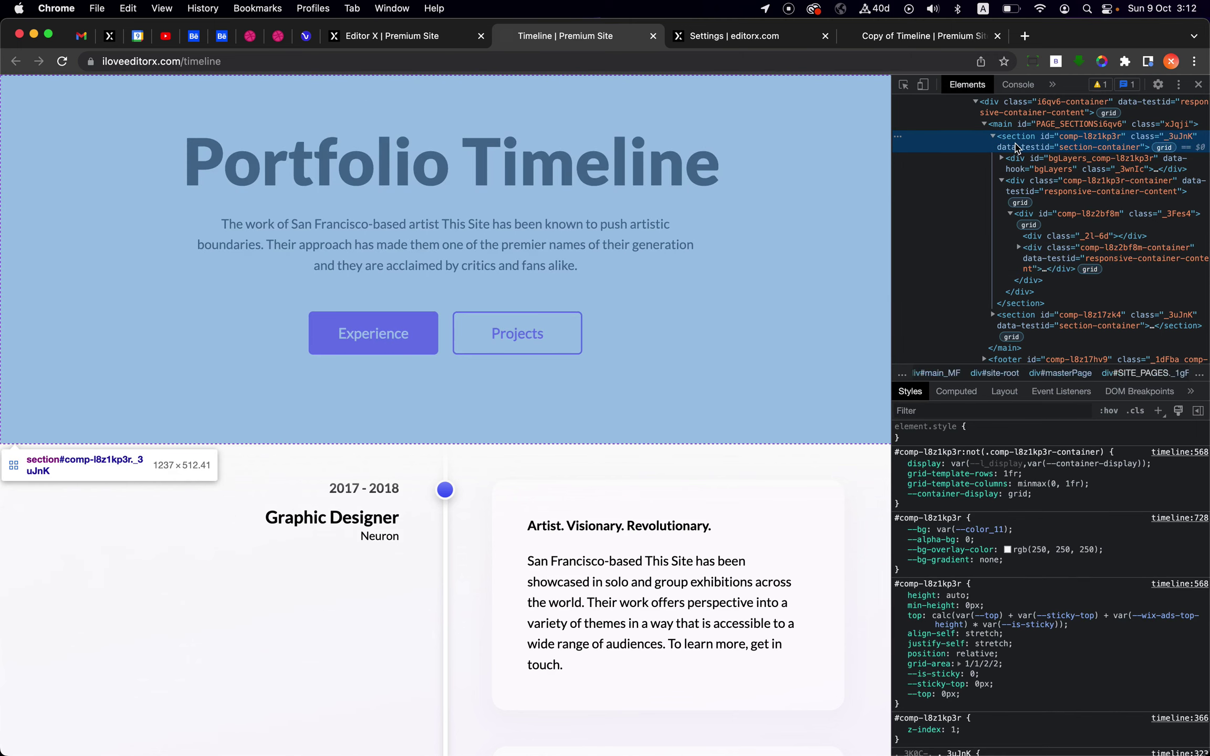
pyautogui.press('Left')
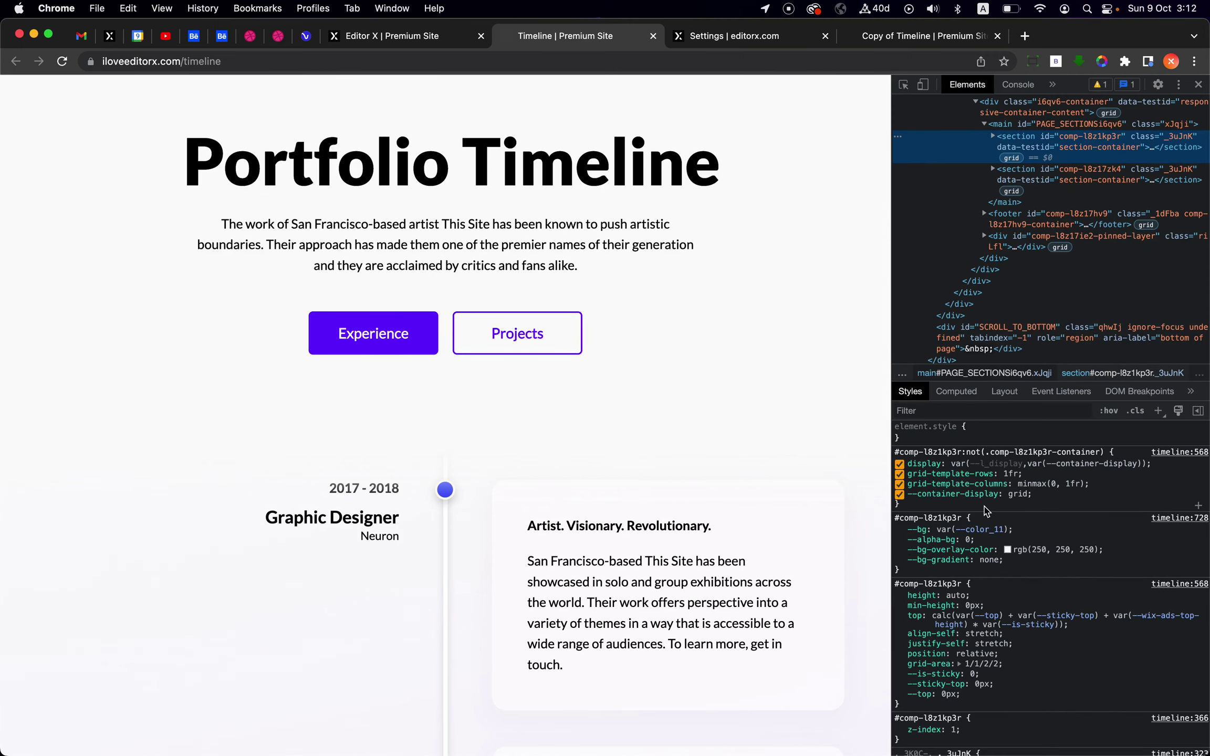
pyautogui.scroll(-6, 912, 505)
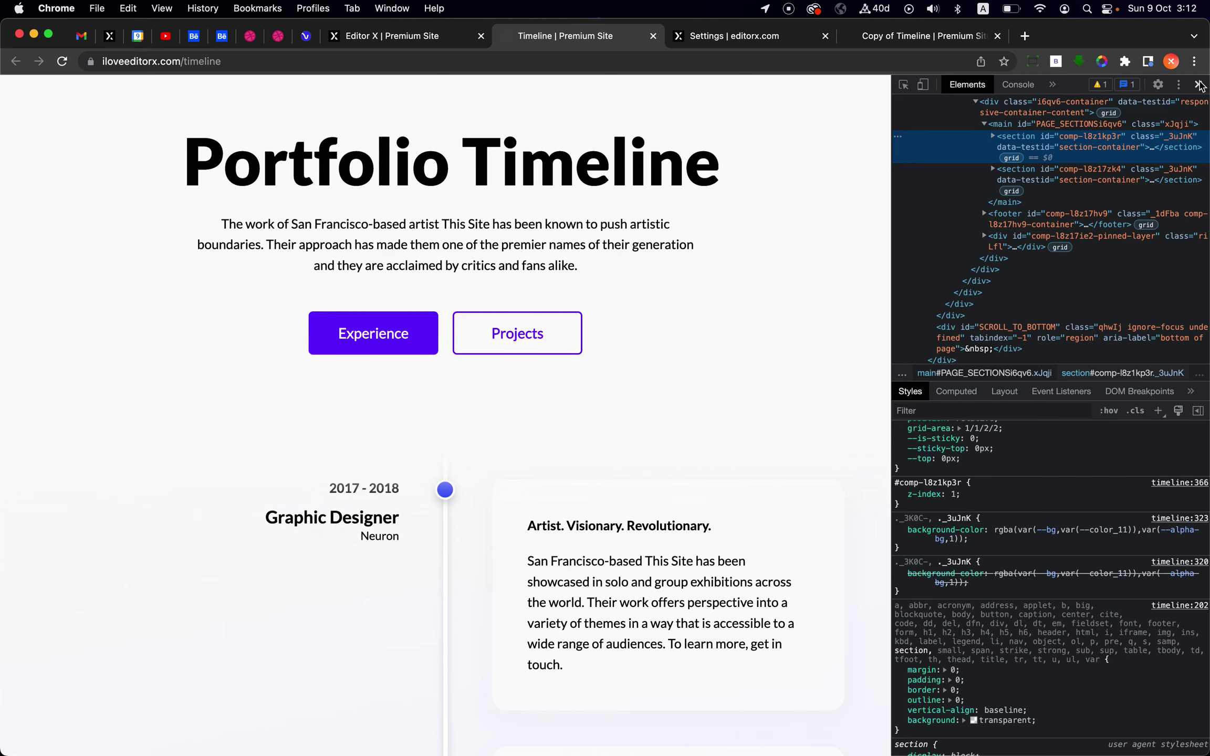
pyautogui.click(1199, 84)
# Review the live Timeline page's cards and compare them with the published Copy of Timeline page
pyautogui.scroll(-15, 1035, 139)
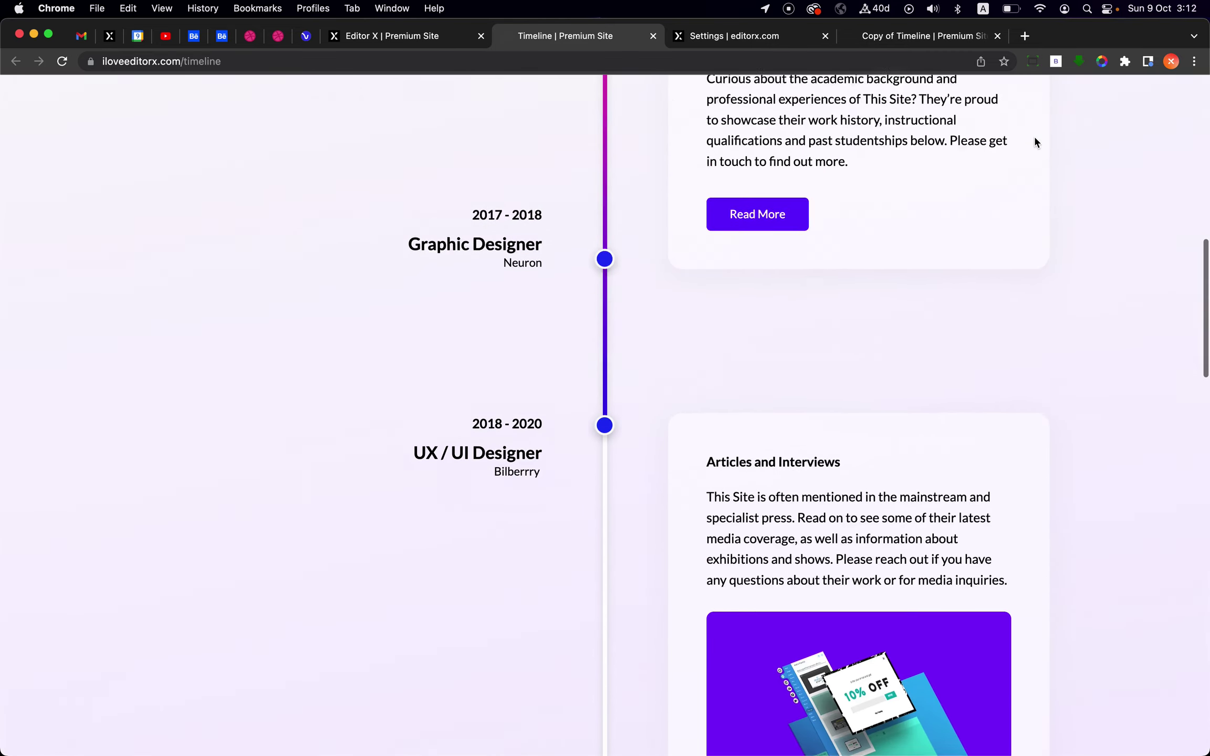
pyautogui.scroll(-10, 1033, 135)
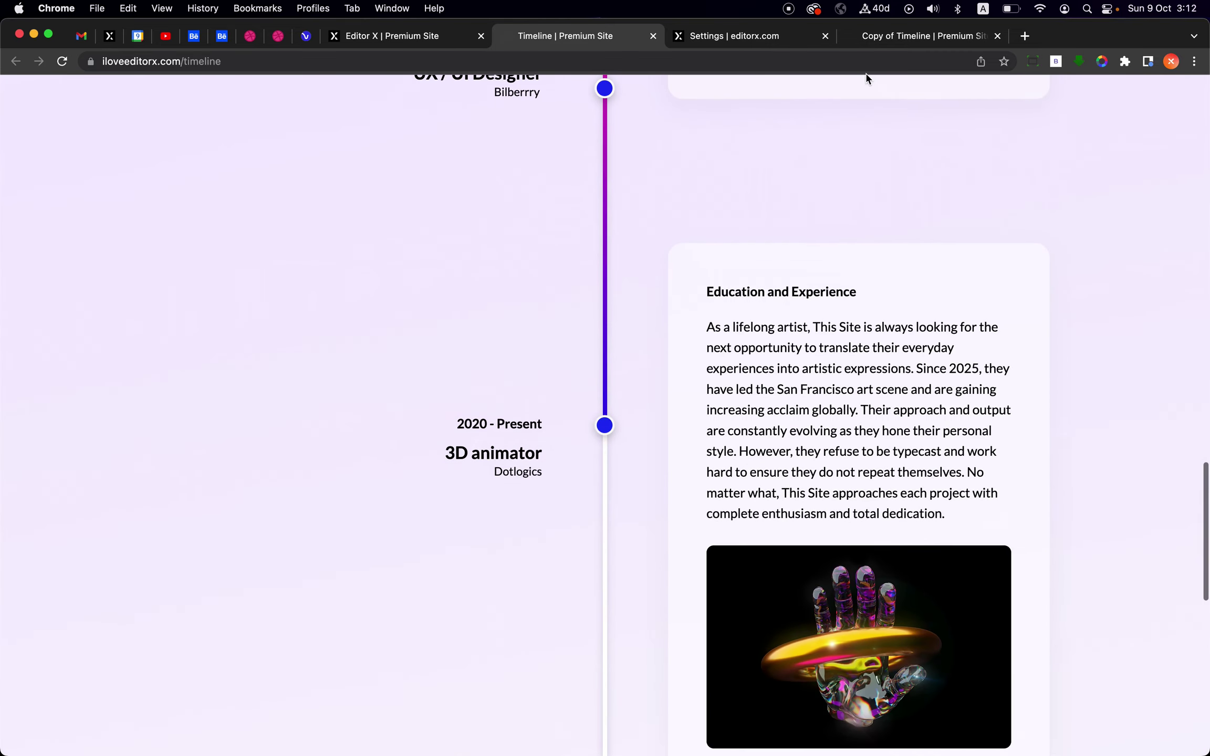
pyautogui.click(891, 35)
pyautogui.scroll(-15, 807, 302)
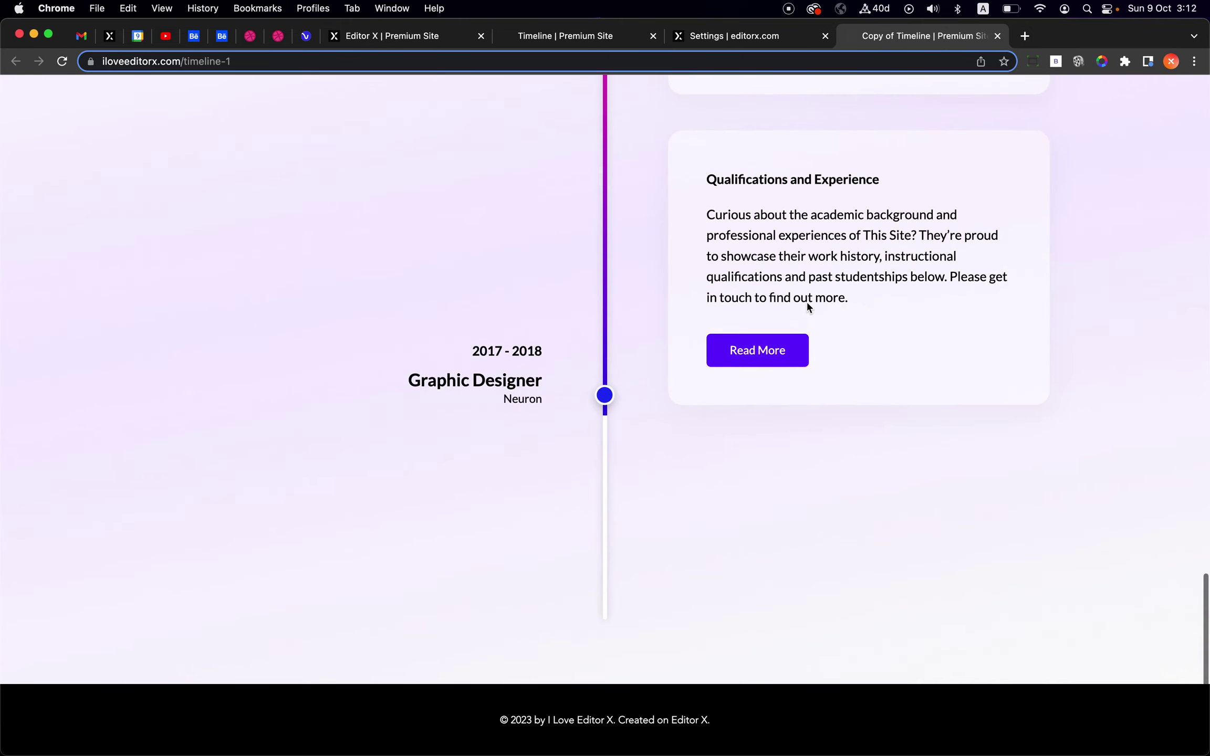
pyautogui.press('super+r')
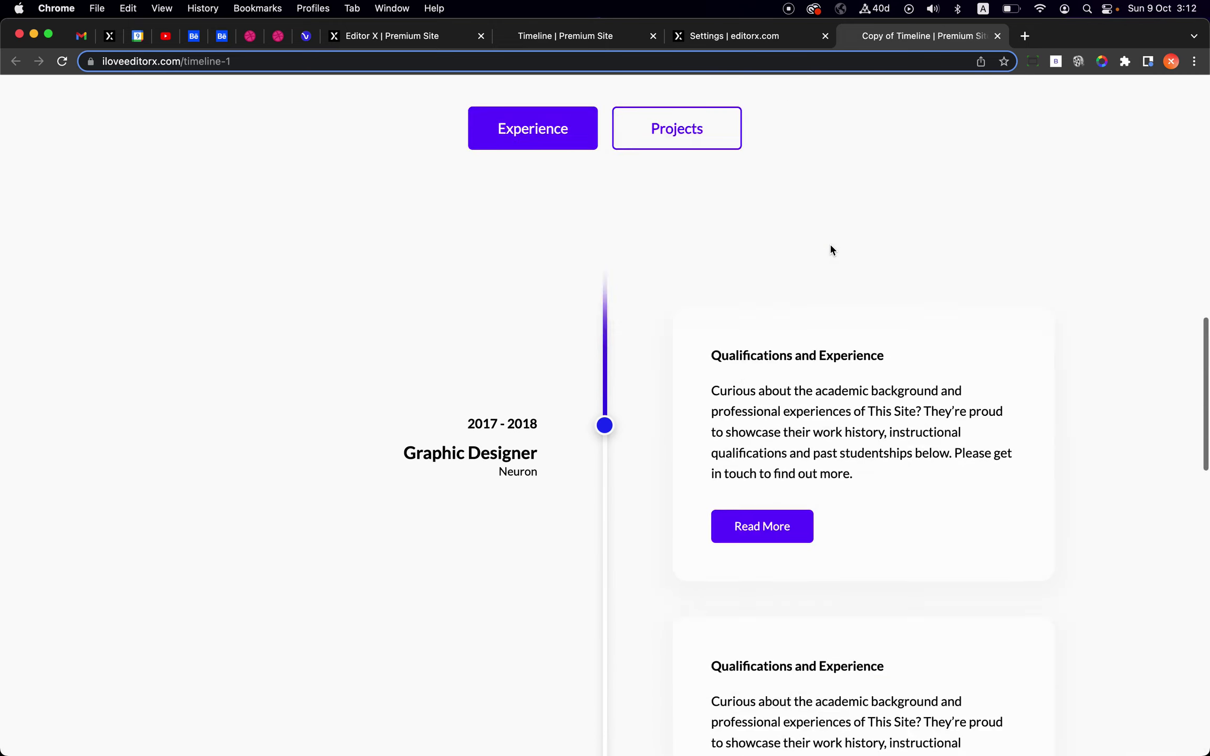
pyautogui.scroll(-10, 831, 250)
pyautogui.scroll(5, 830, 250)
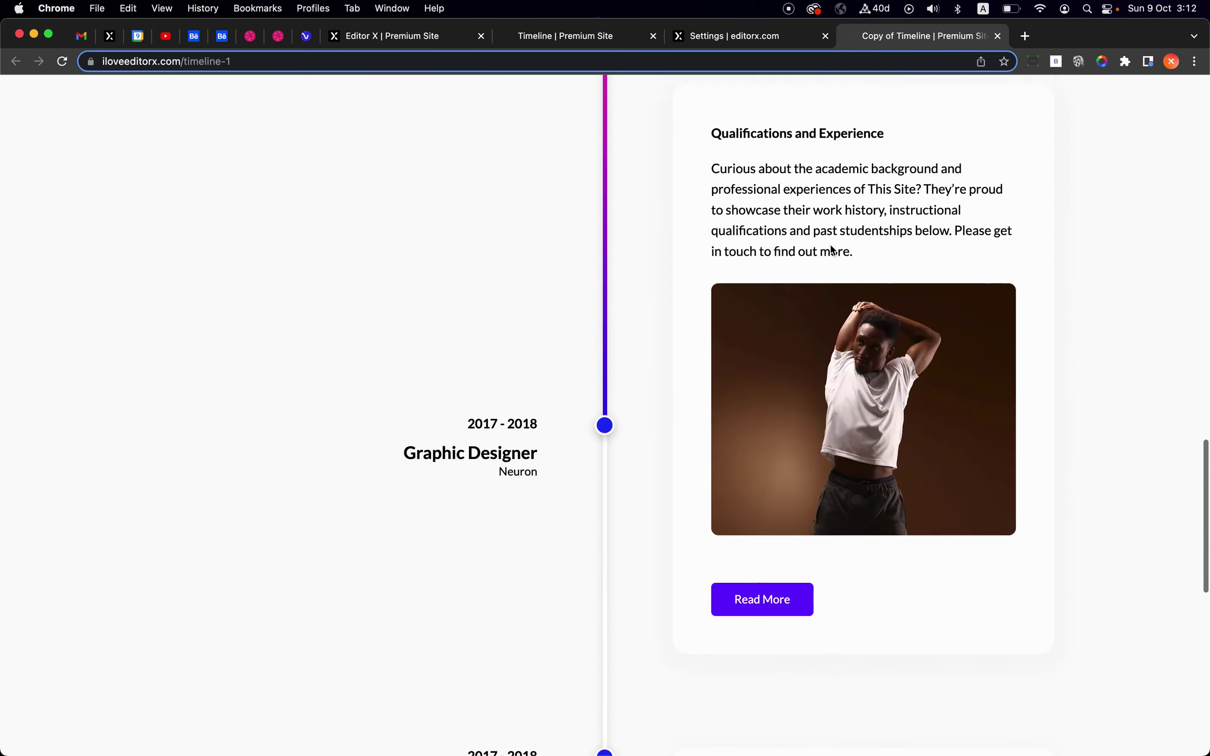
pyautogui.scroll(5, 831, 249)
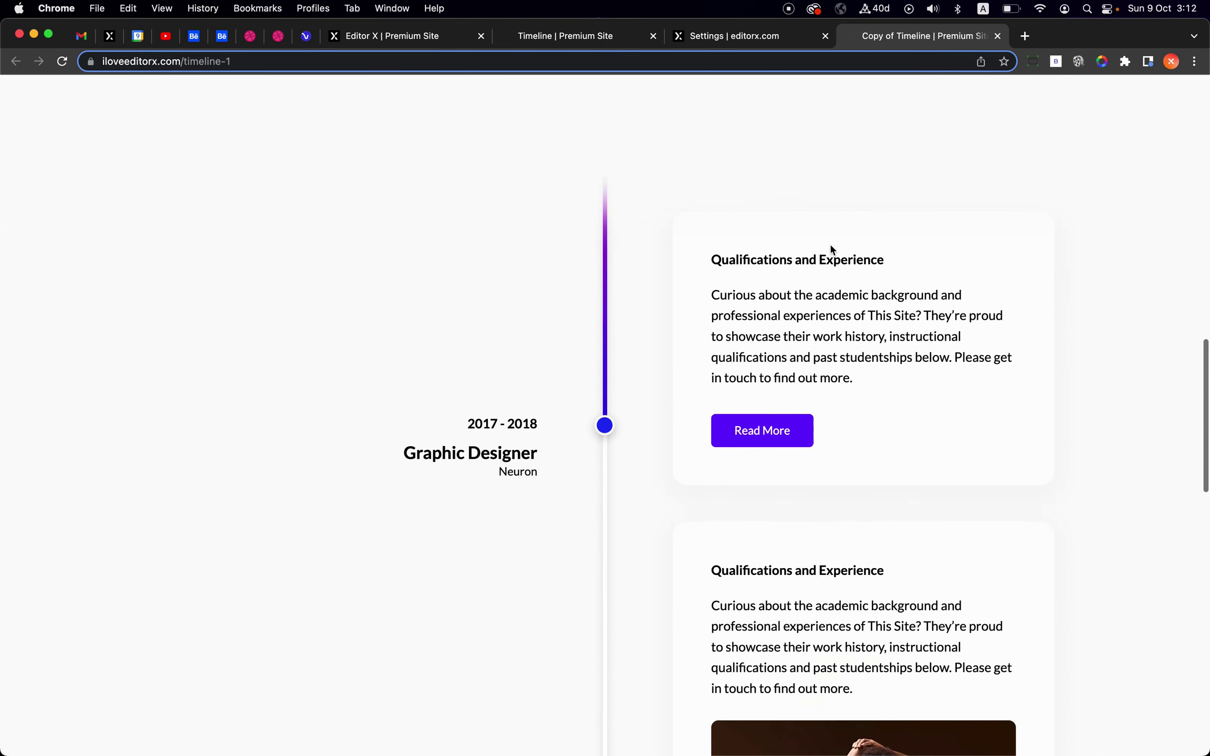
# Check the live Timeline page from header to footer in the iPhone 6/7/8 device emulation
pyautogui.click(549, 44)
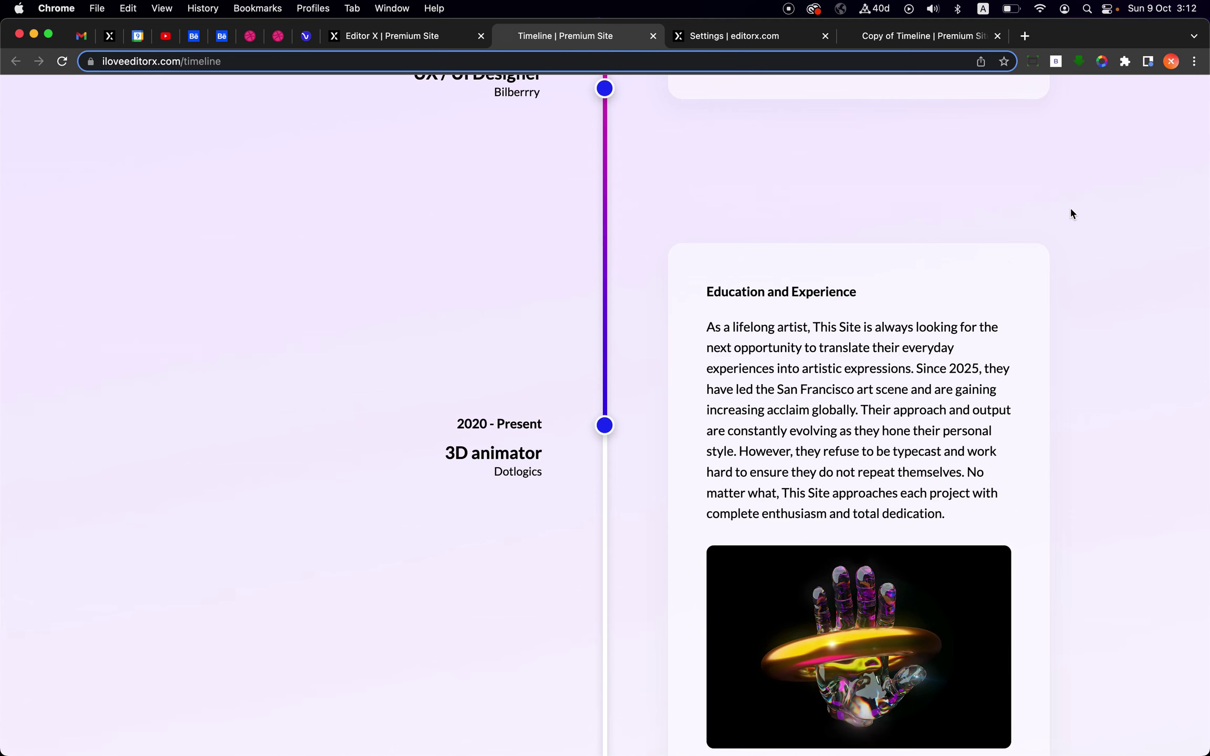
pyautogui.press('super+alt+j')
pyautogui.click(926, 89)
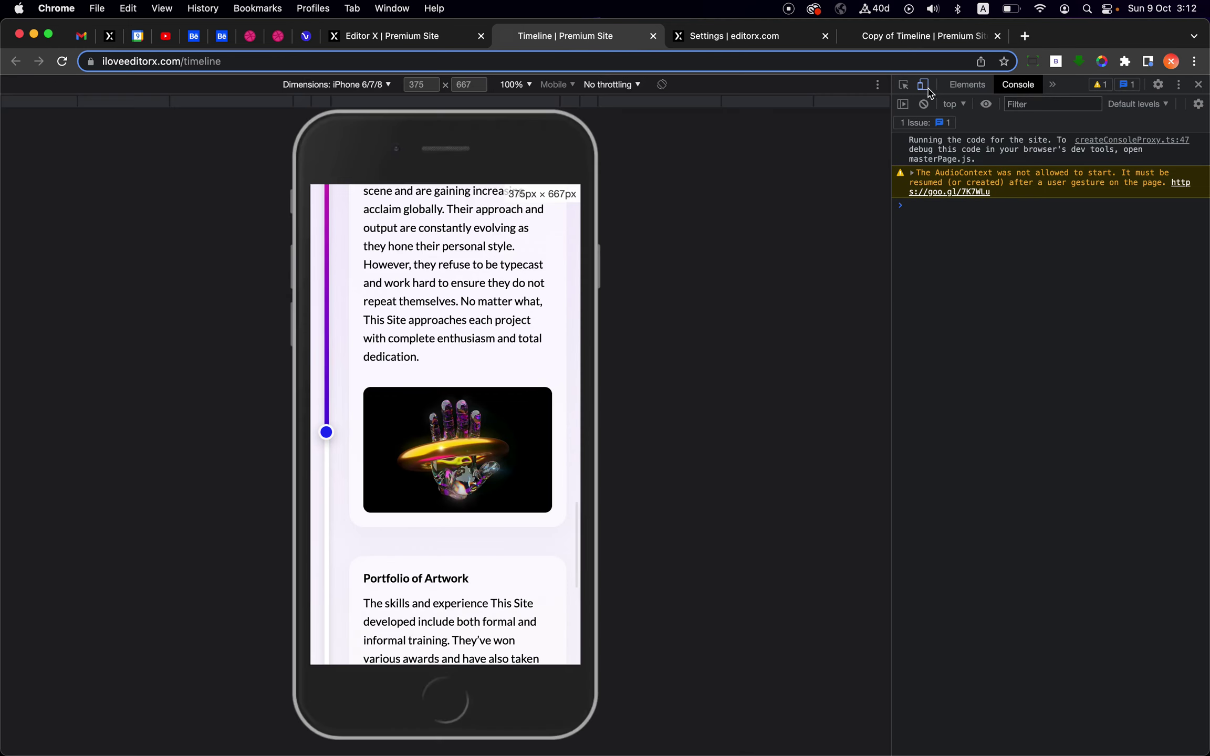
pyautogui.scroll(10, 523, 385)
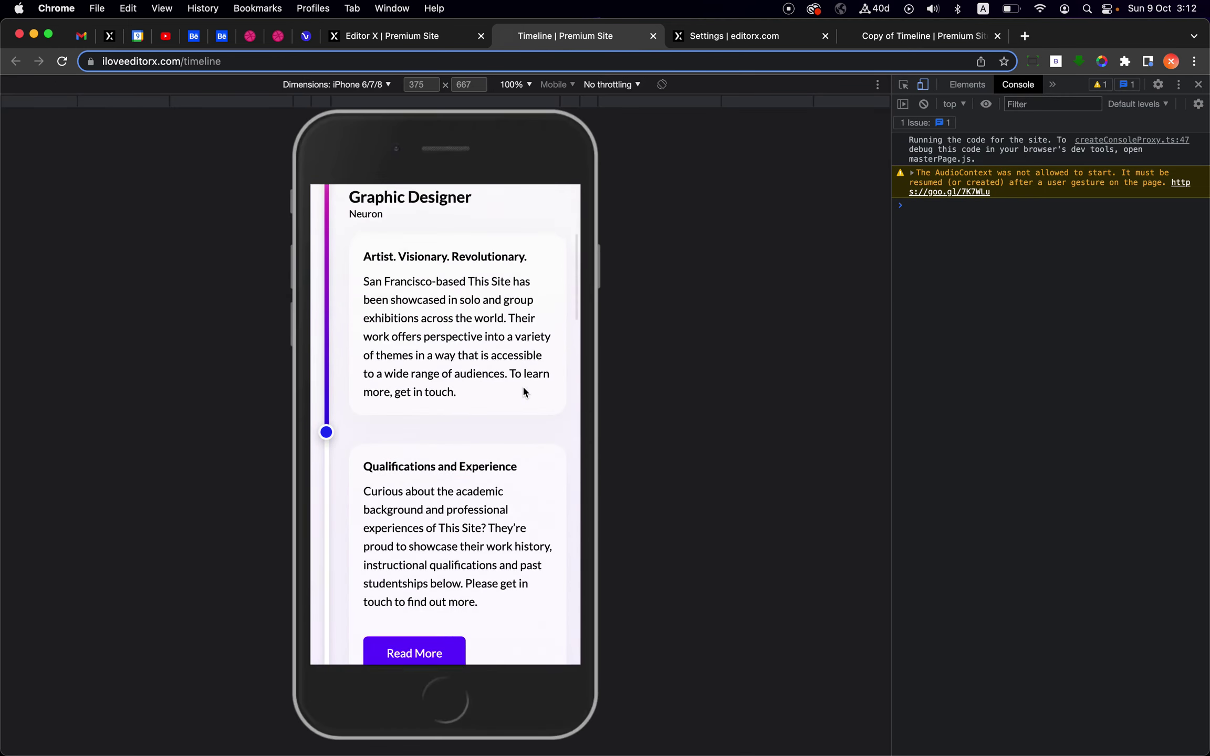
pyautogui.scroll(5, 522, 388)
pyautogui.scroll(-15, 523, 387)
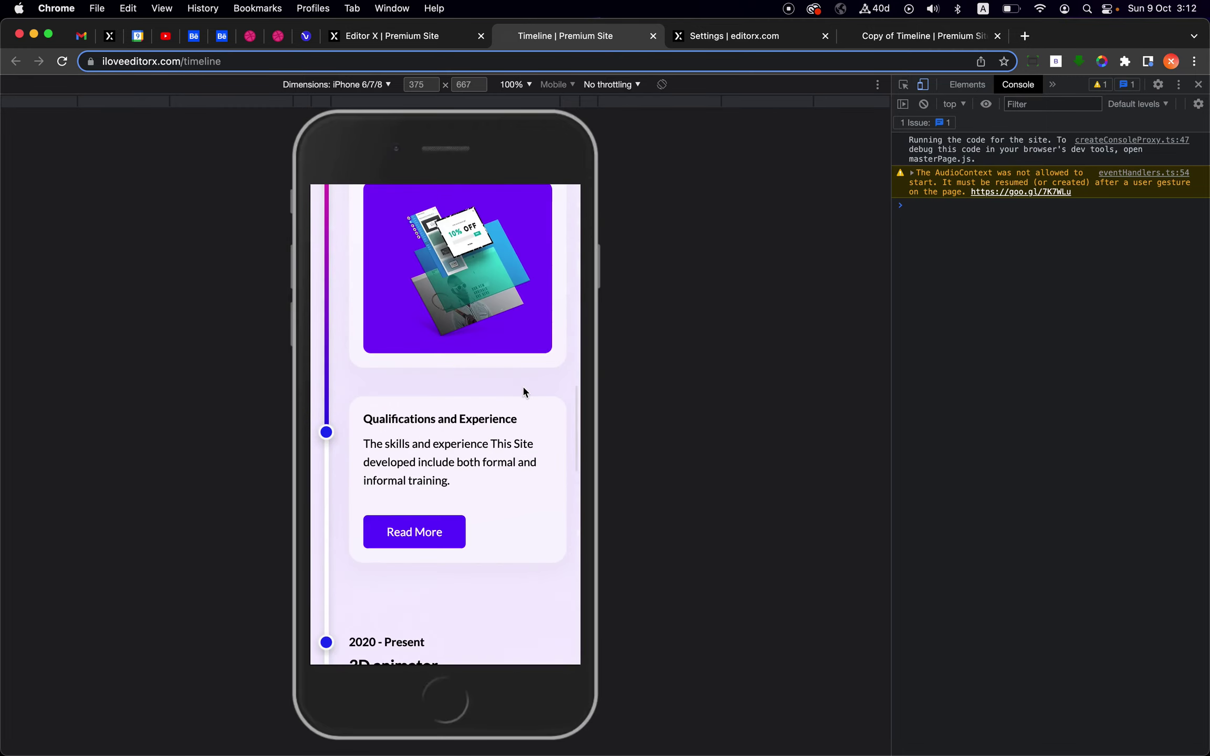
pyautogui.scroll(-15, 523, 388)
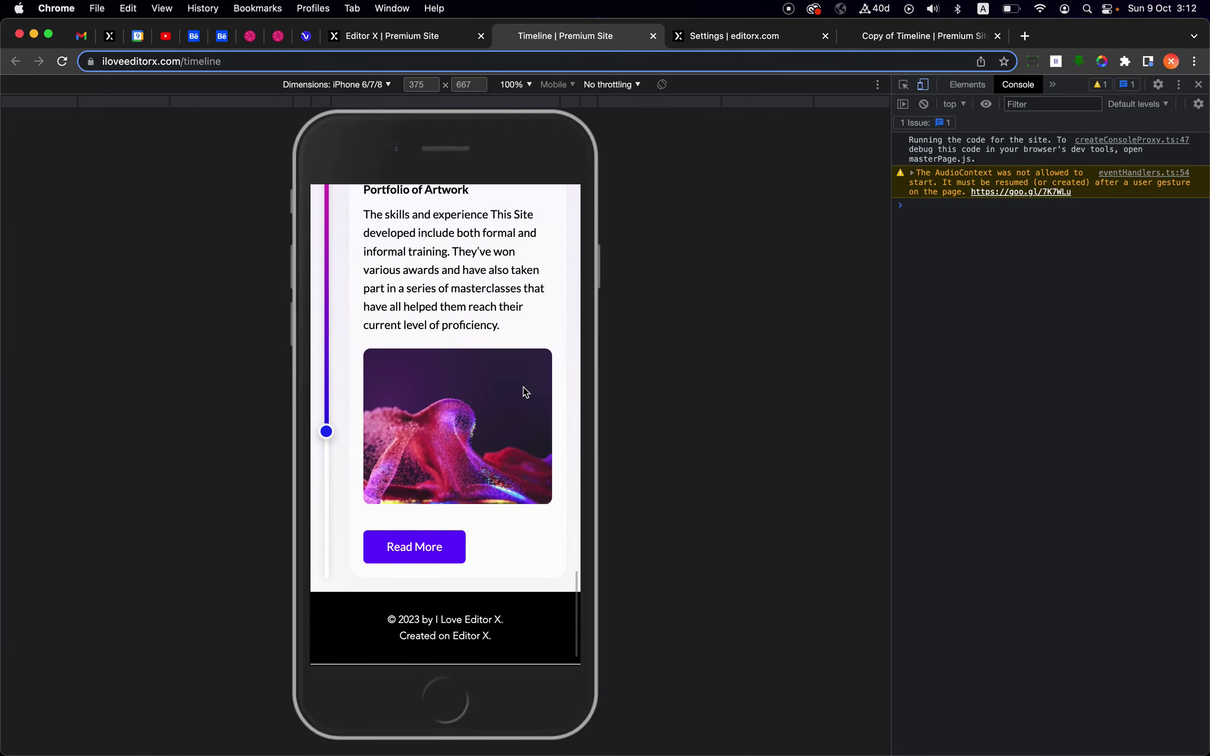
pyautogui.scroll(5, 524, 391)
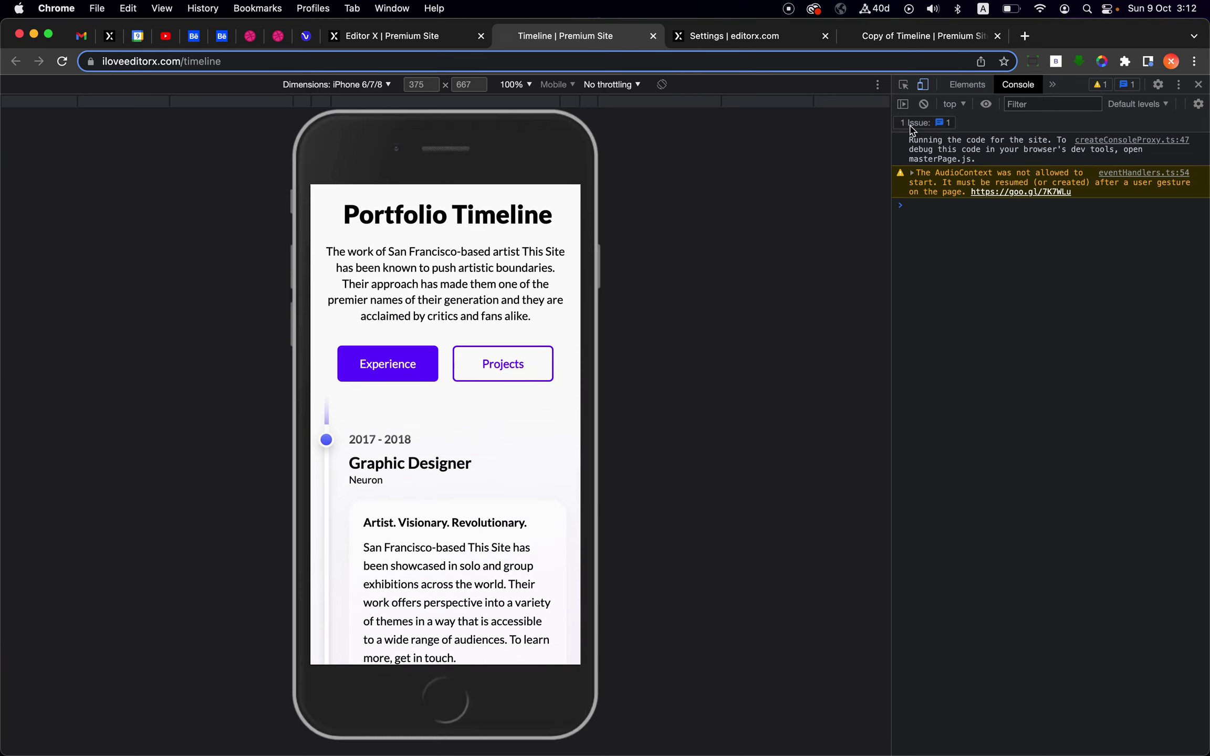
pyautogui.click(923, 88)
pyautogui.click(1200, 84)
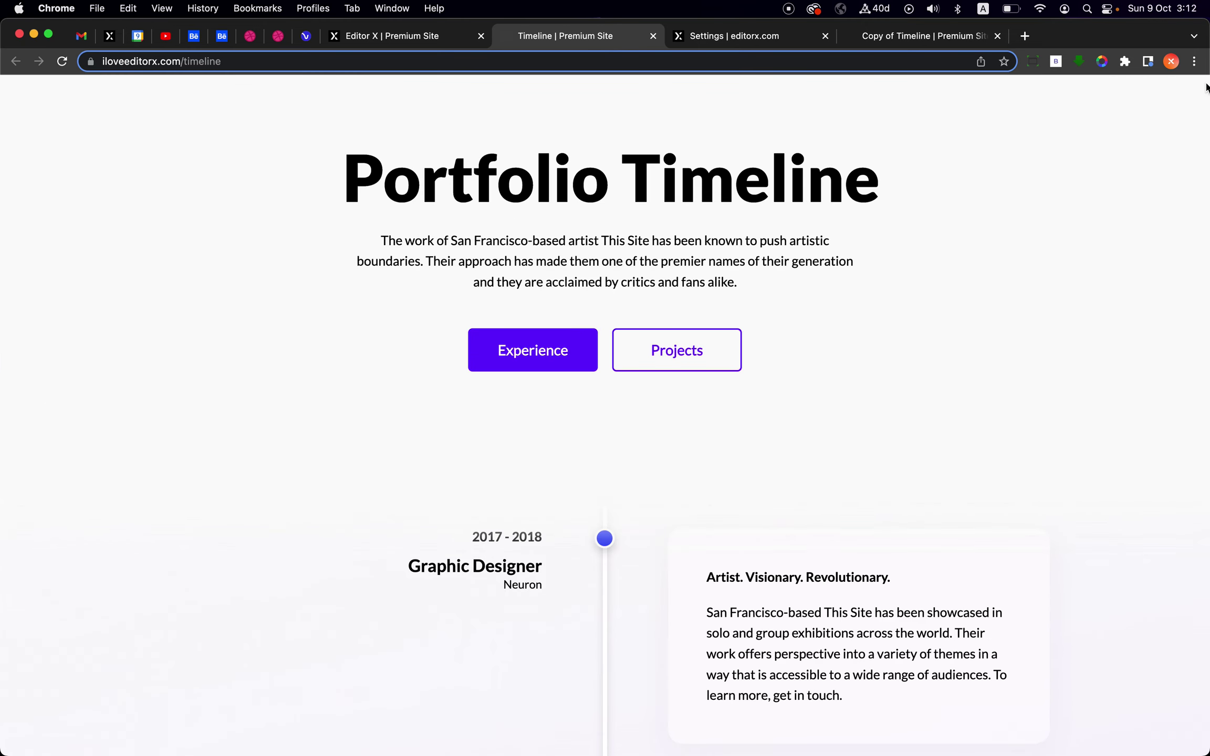
# View the live Timeline page's header in full screen and return to the normal window
pyautogui.scroll(-4, 860, 441)
pyautogui.scroll(4, 861, 444)
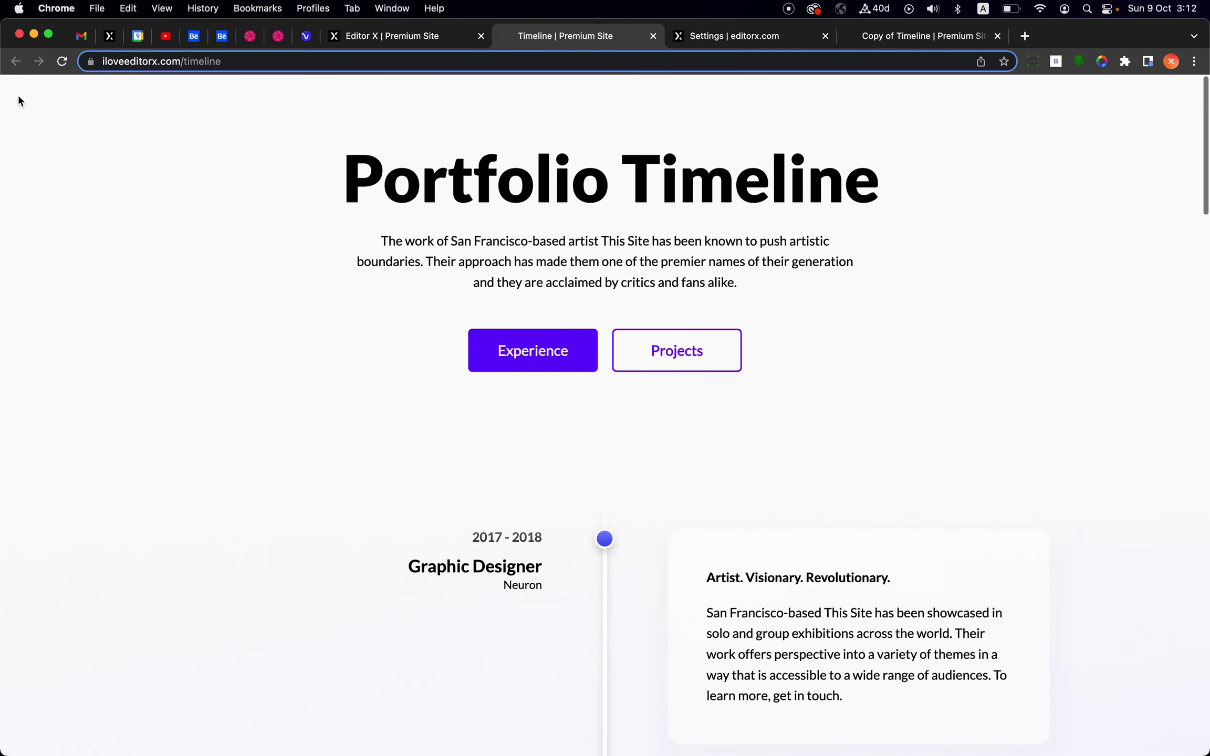
pyautogui.click(48, 35)
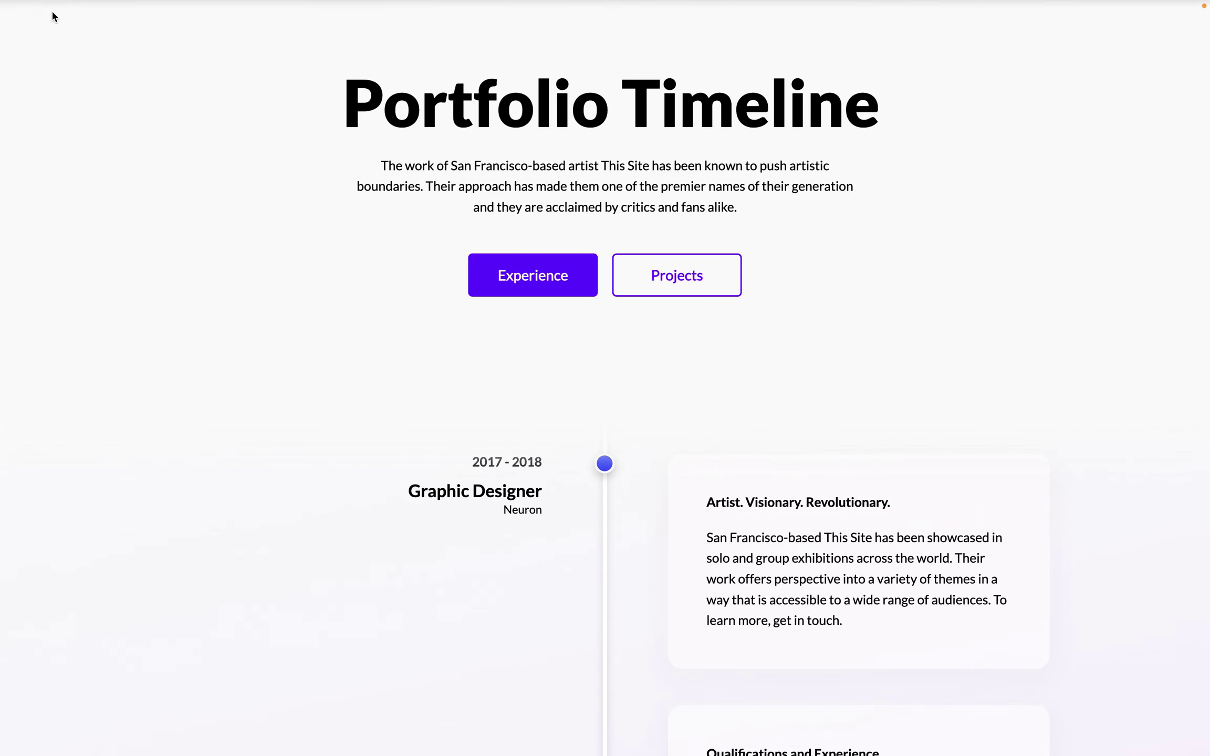
pyautogui.click(49, 34)
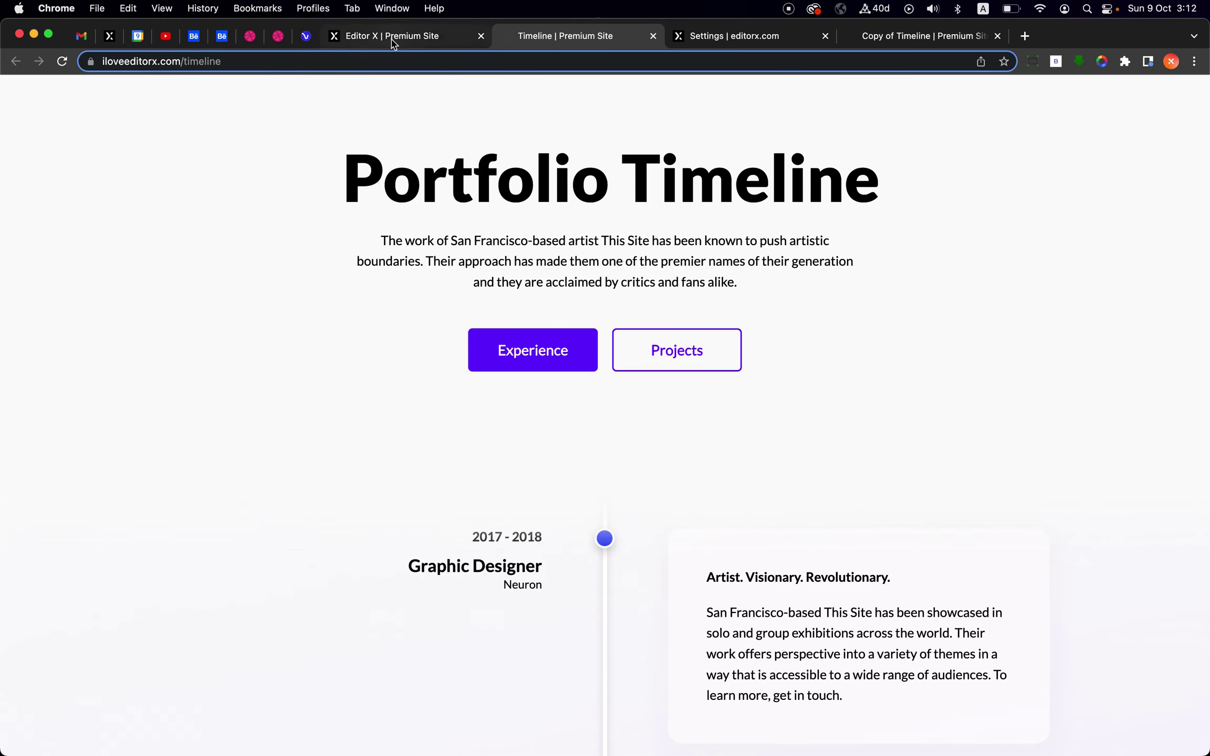
# Return to the site editor and move the Articles and Interviews card's container to column 1, row 1 of its grid
pyautogui.click(393, 43)
pyautogui.click(608, 218)
pyautogui.scroll(-10, 796, 394)
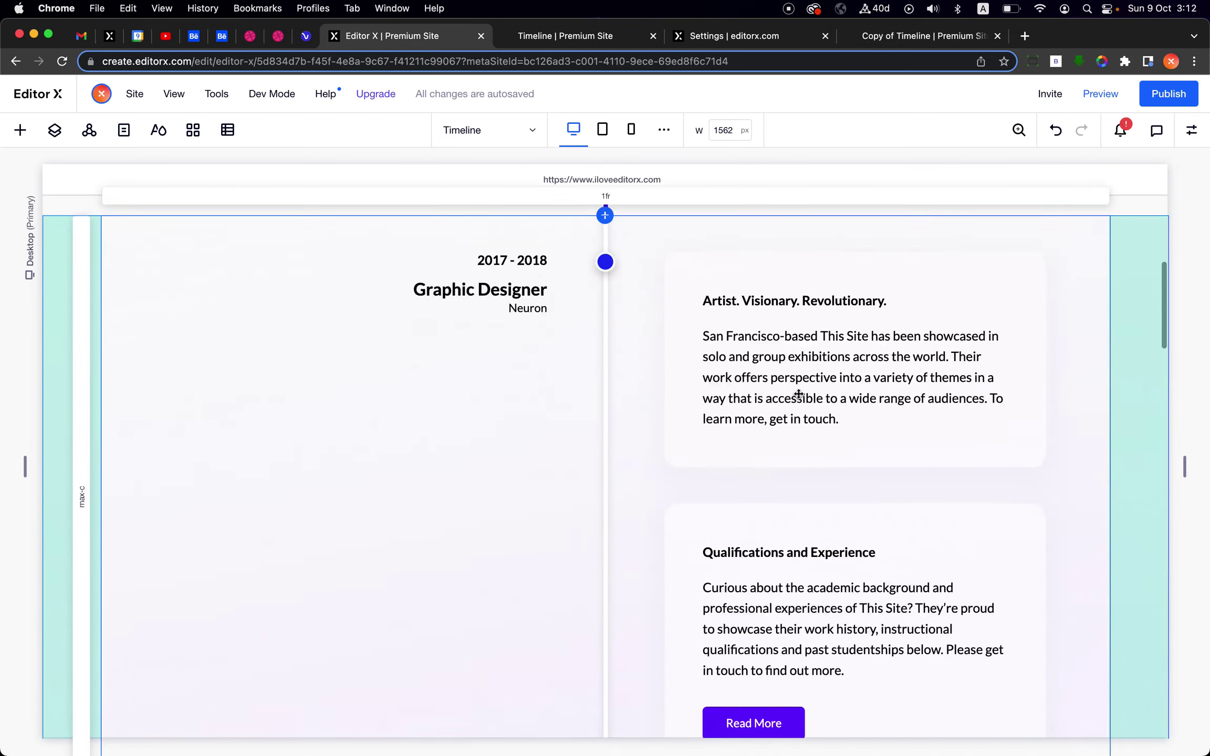
pyautogui.click(633, 455)
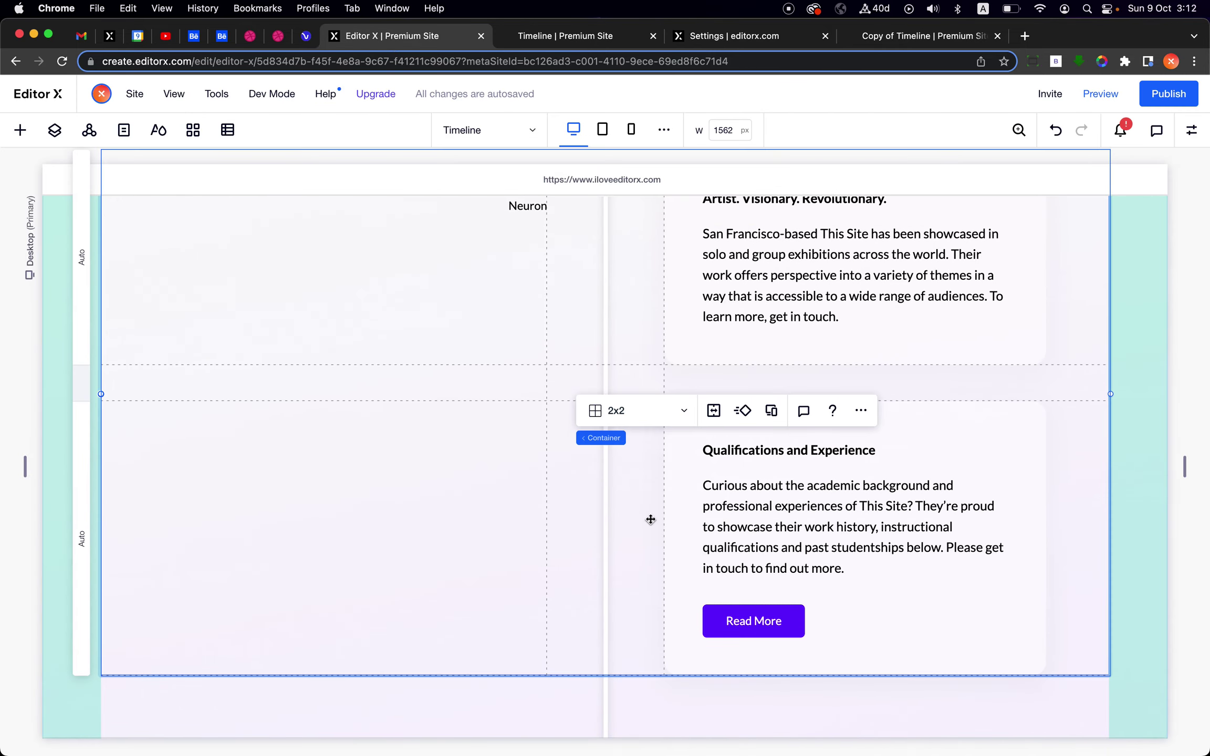
pyautogui.scroll(-10, 650, 520)
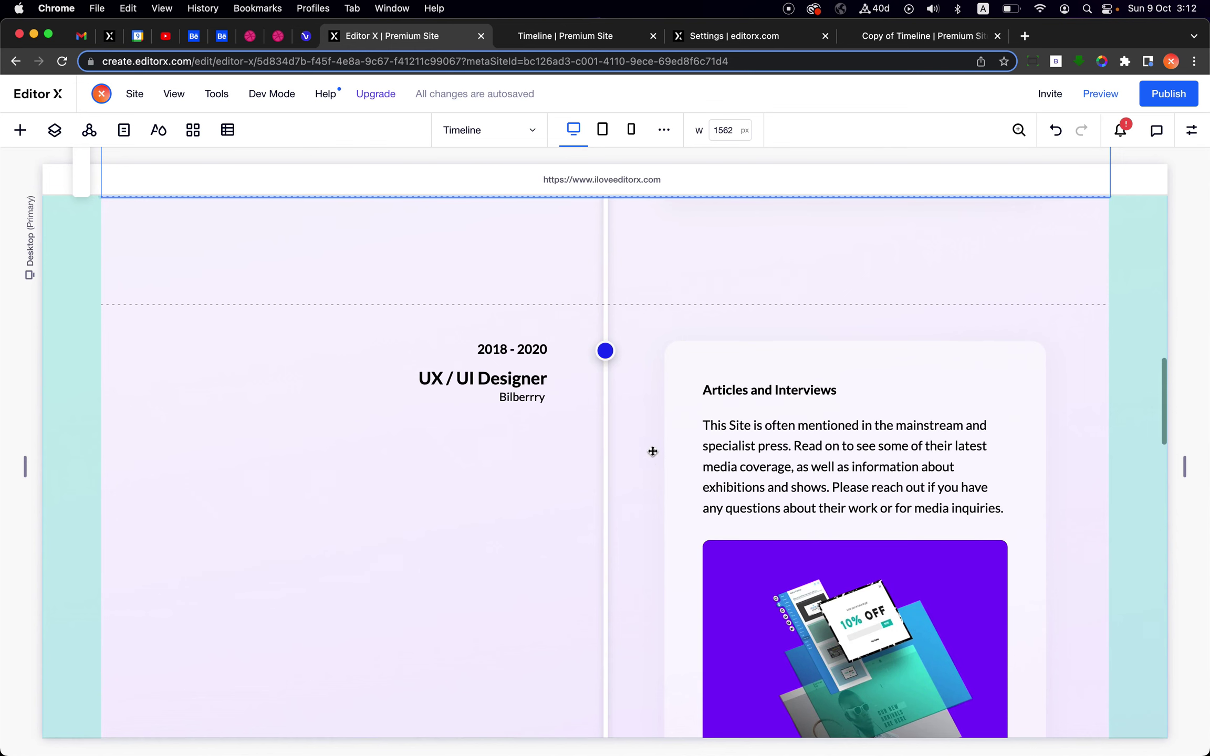
pyautogui.click(664, 399)
pyautogui.click(1191, 131)
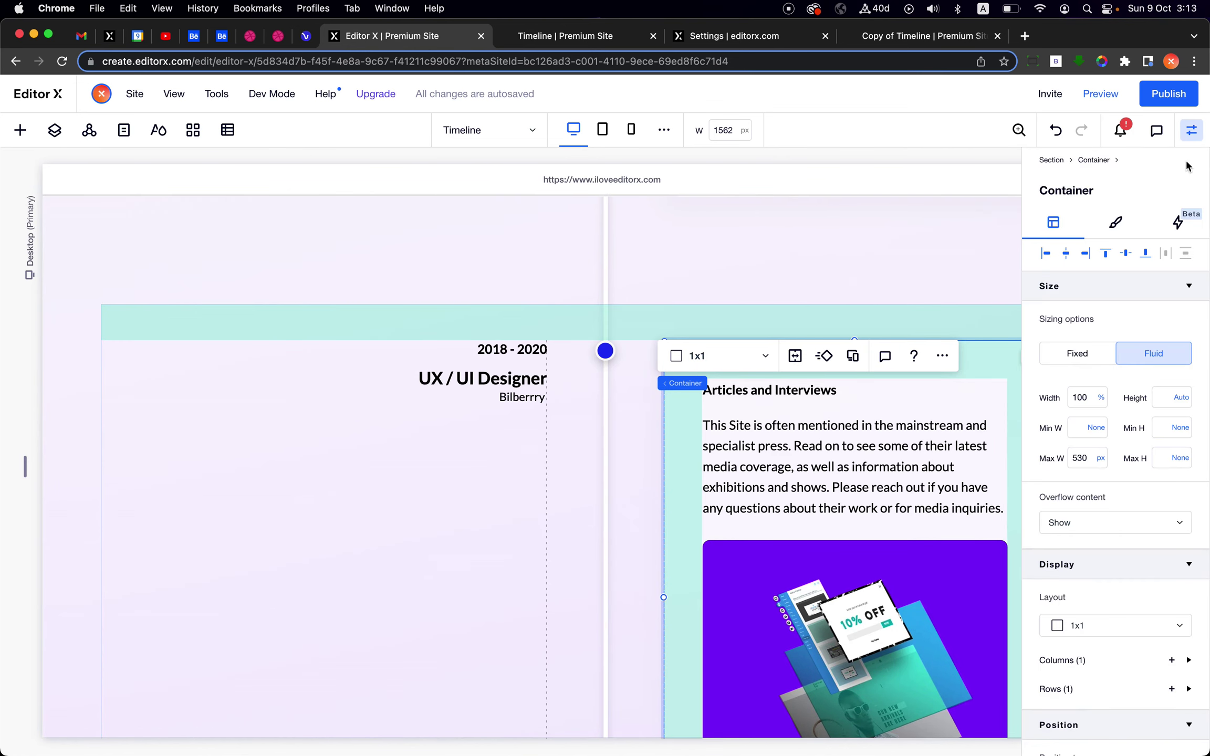
pyautogui.scroll(-10, 1123, 440)
pyautogui.scroll(2, 1105, 383)
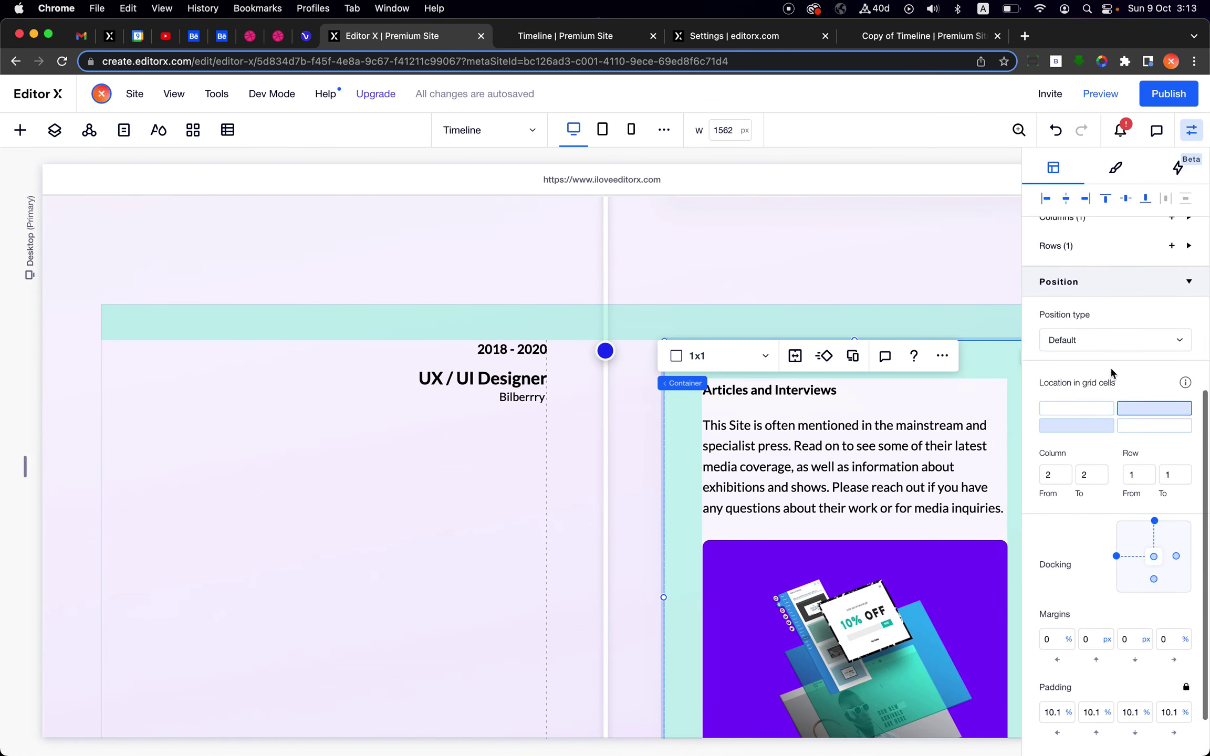
pyautogui.click(1088, 413)
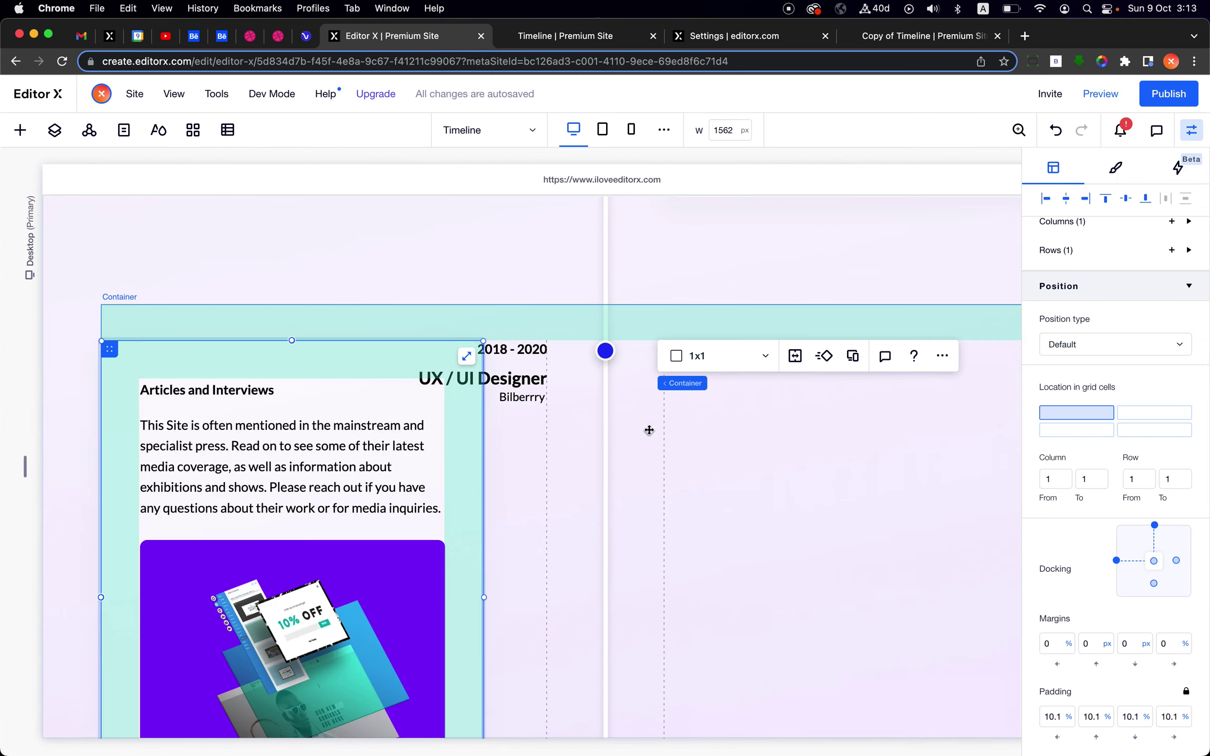
# Move the UX / UI Designer title stack to column 2, row 1 of its grid and dock it to the left
pyautogui.click(528, 377)
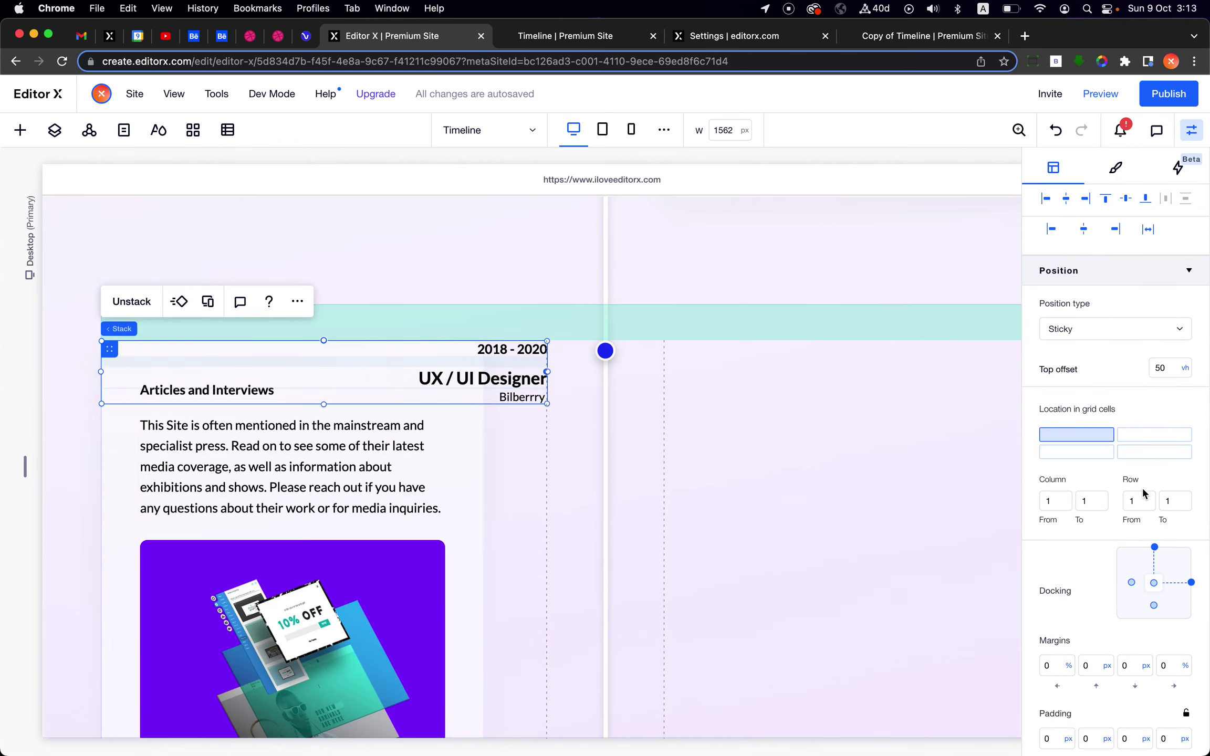
pyautogui.click(1152, 436)
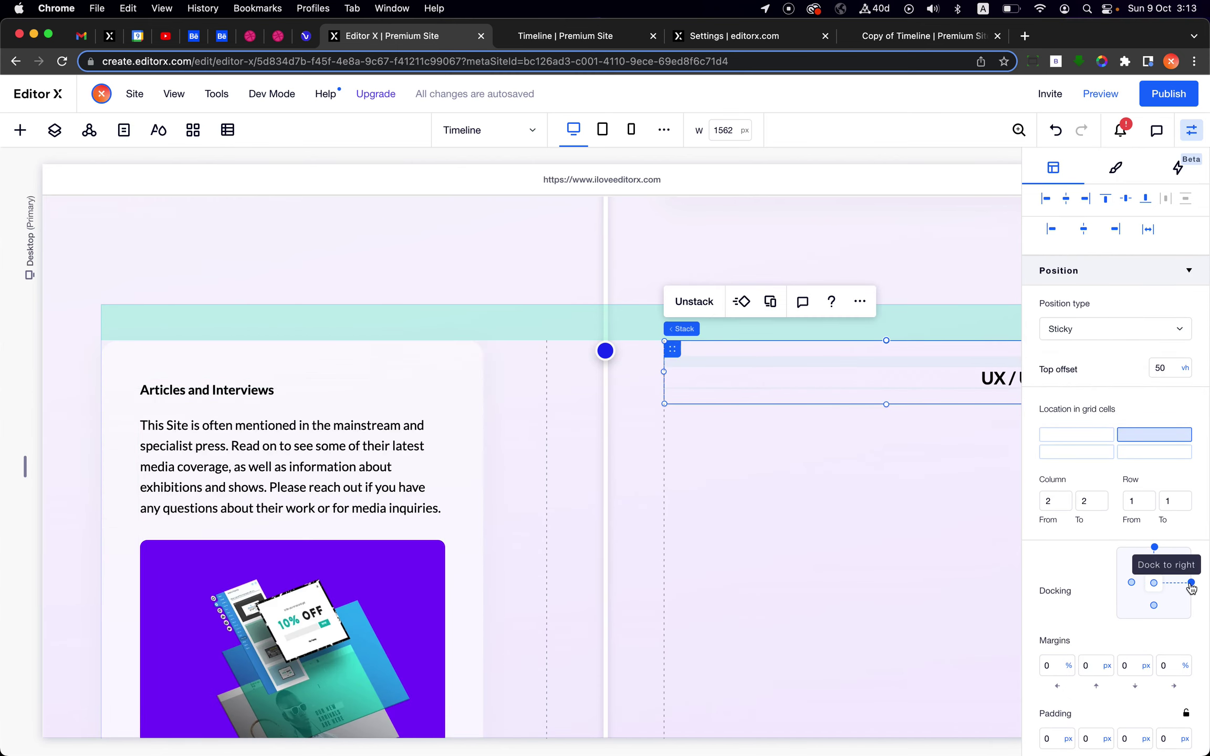
pyautogui.click(1131, 583)
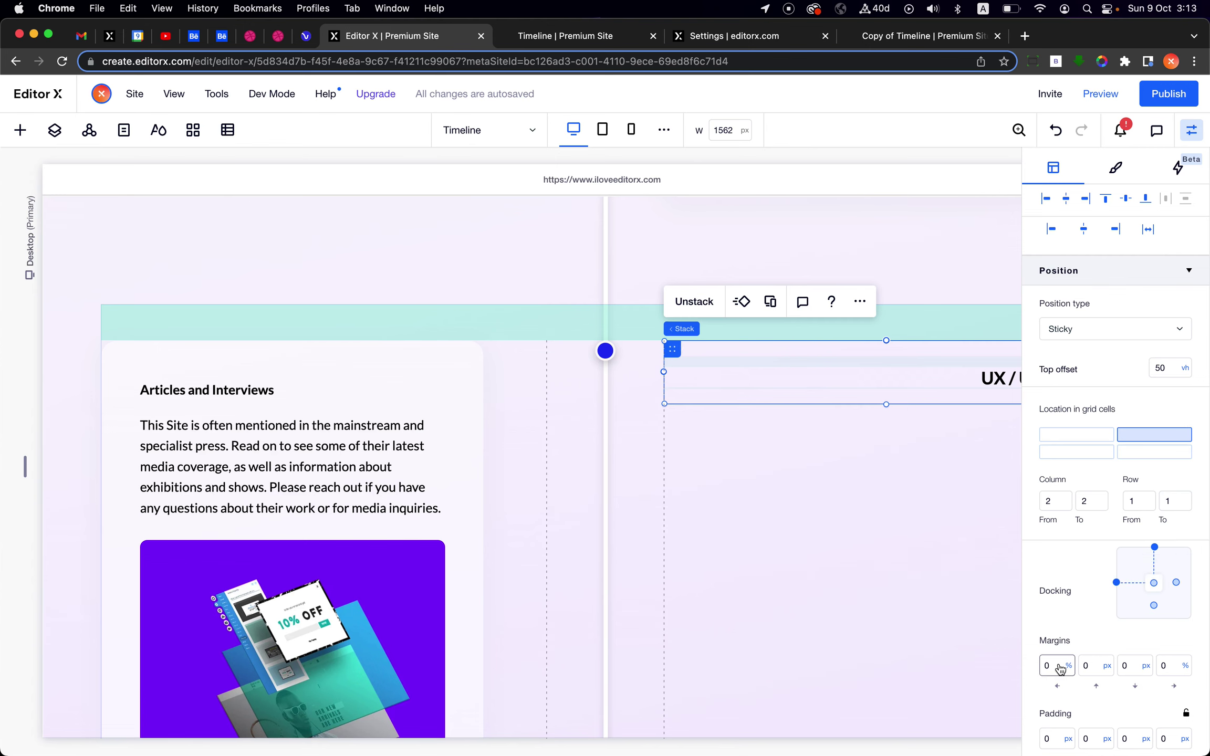
# Left-align the 2018 - 2020, UX / UI Designer and Bilberrry texts in the stack
pyautogui.hscroll(5, 955, 323)
pyautogui.click(766, 346)
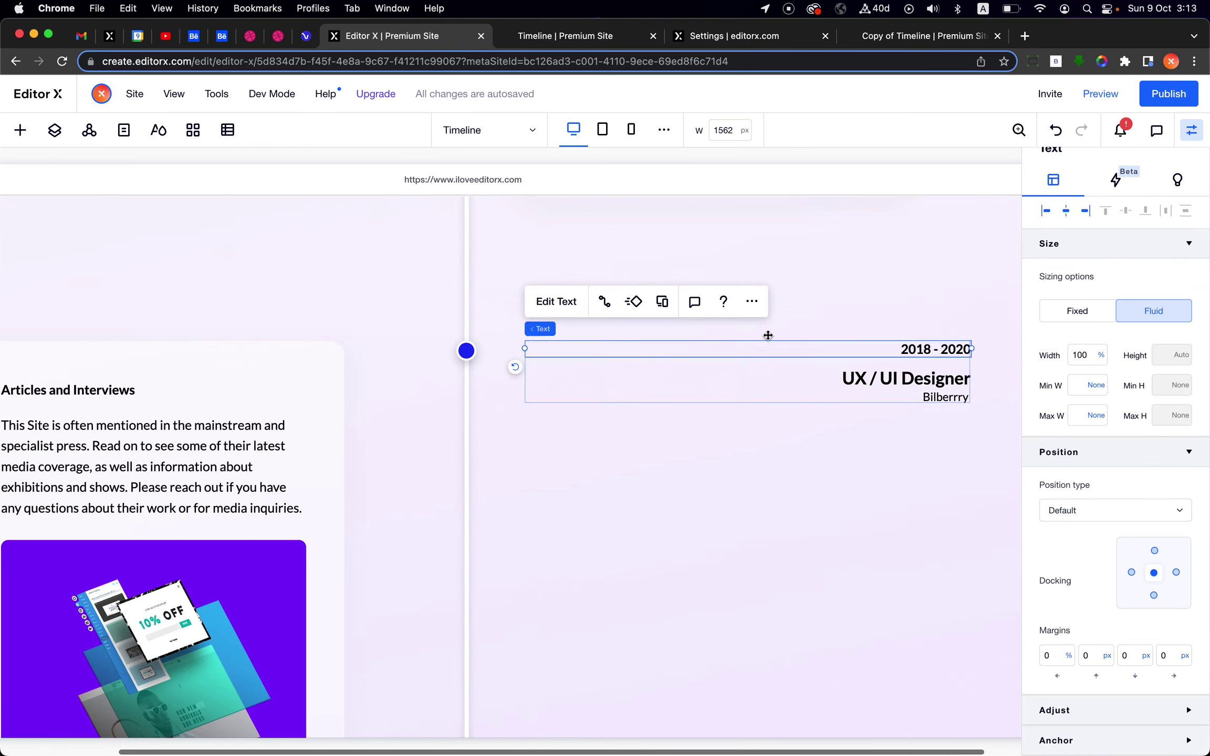
pyautogui.click(574, 305)
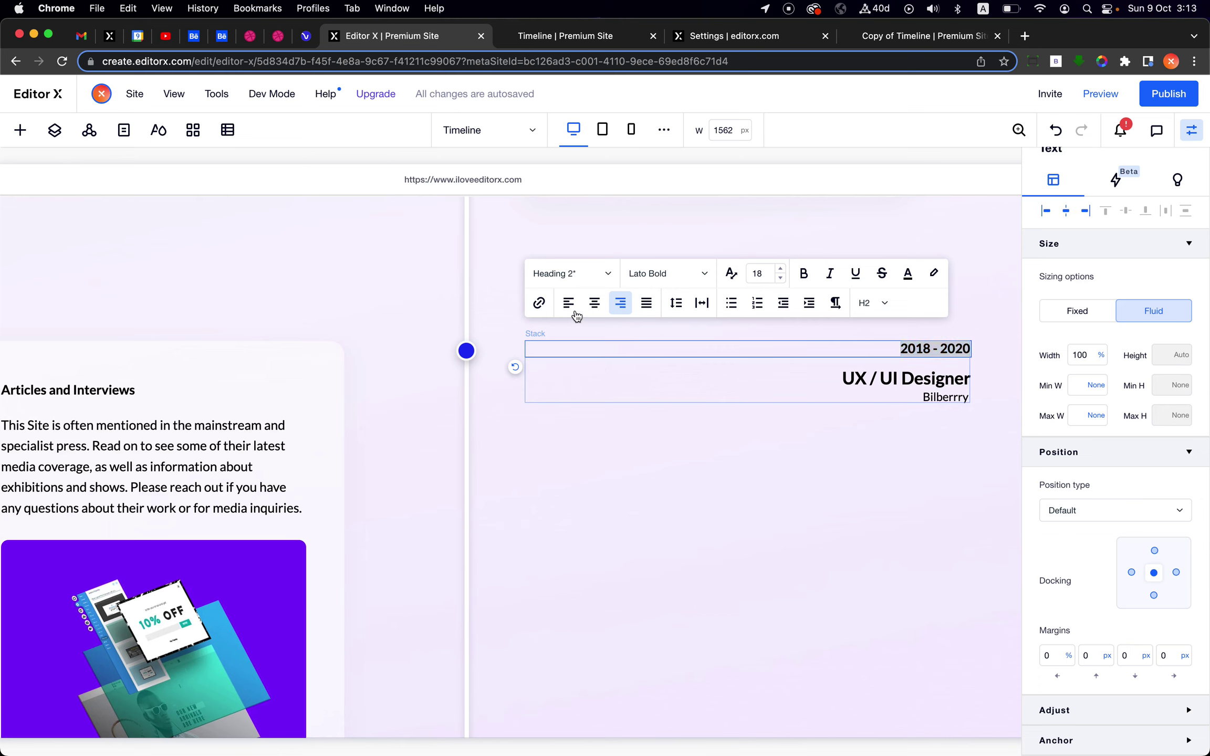
pyautogui.click(573, 309)
pyautogui.click(822, 383)
pyautogui.click(557, 327)
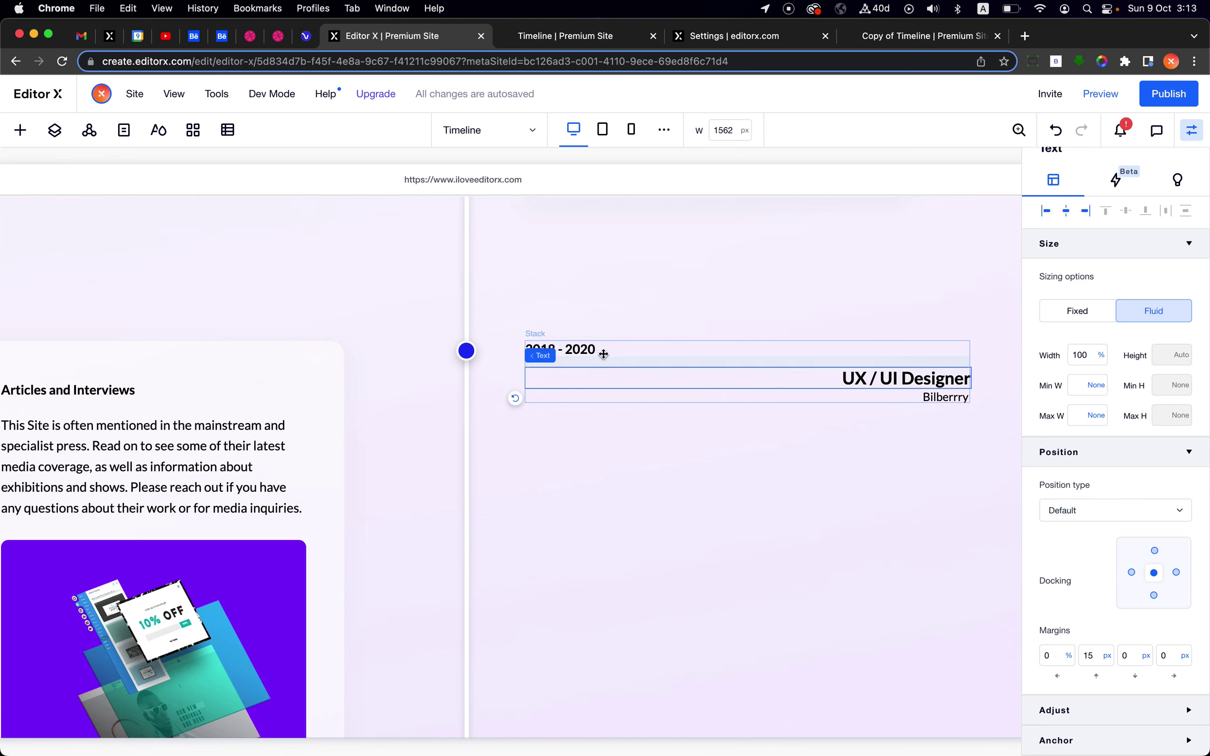
pyautogui.click(569, 329)
pyautogui.click(926, 399)
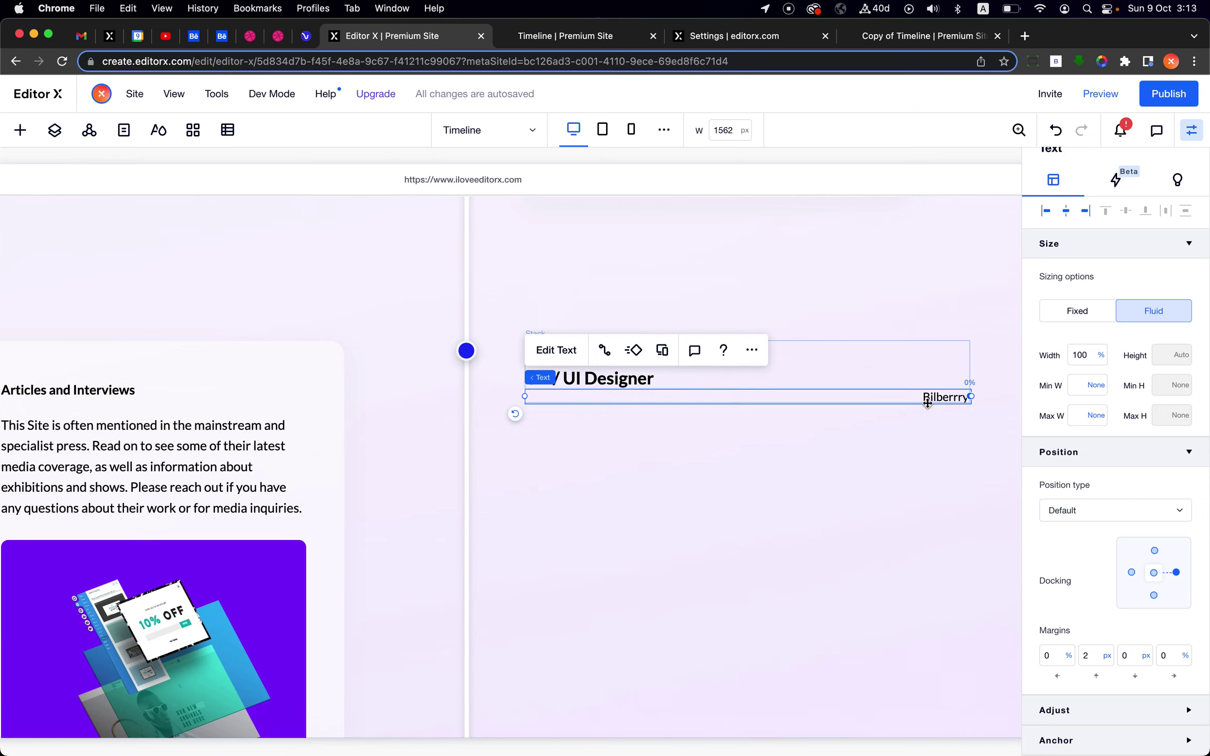
pyautogui.doubleClick(618, 388)
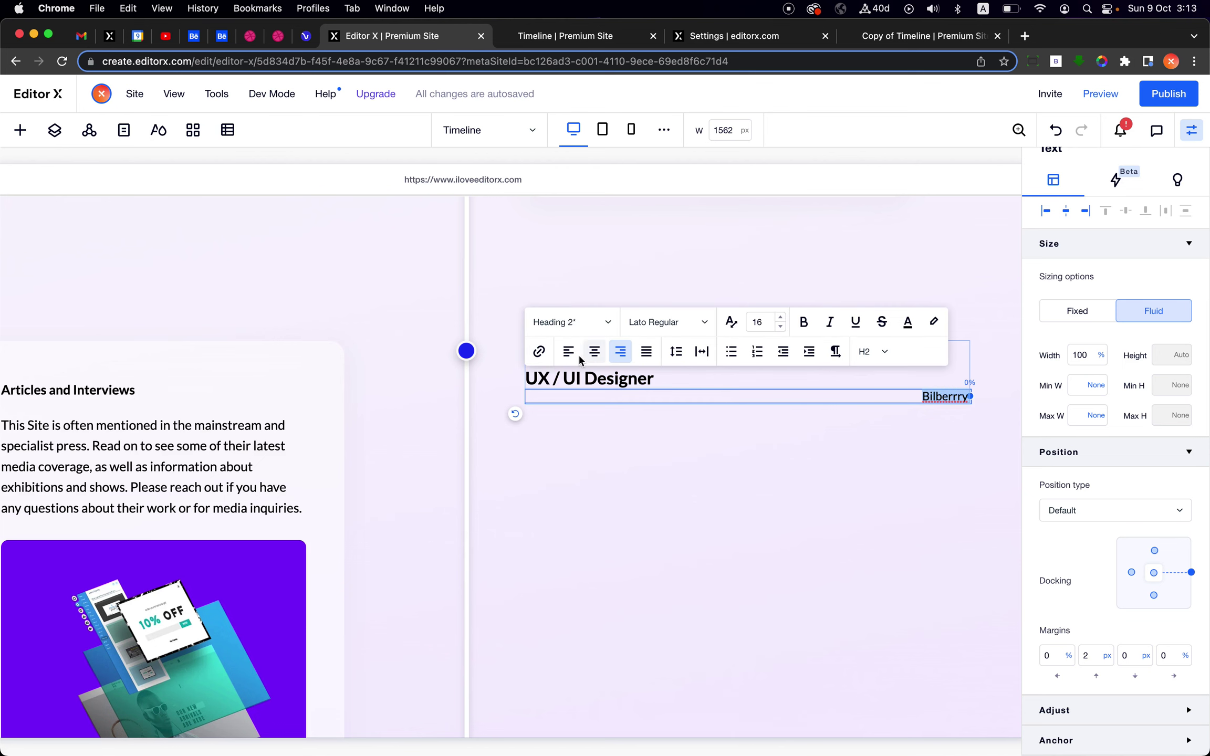
# Align the Articles and Interviews card's container to the right of its grid cell and publish the site
pyautogui.hscroll(-3, 625, 486)
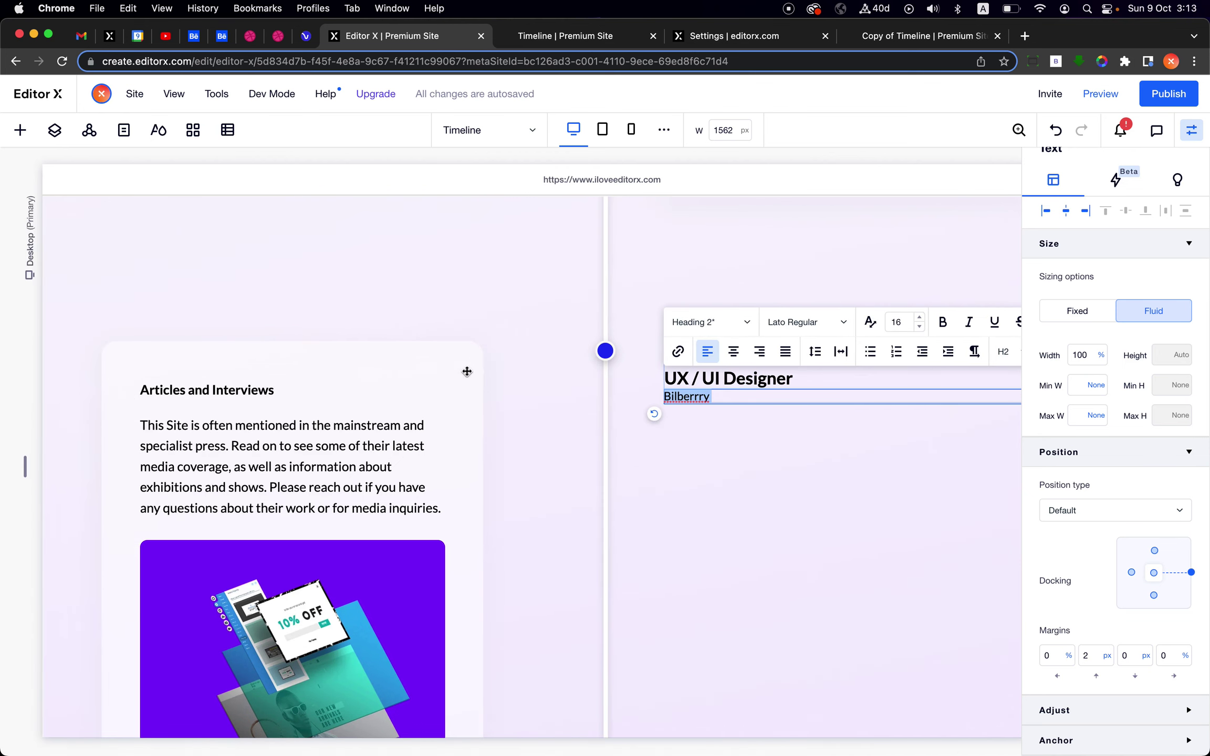
pyautogui.click(466, 371)
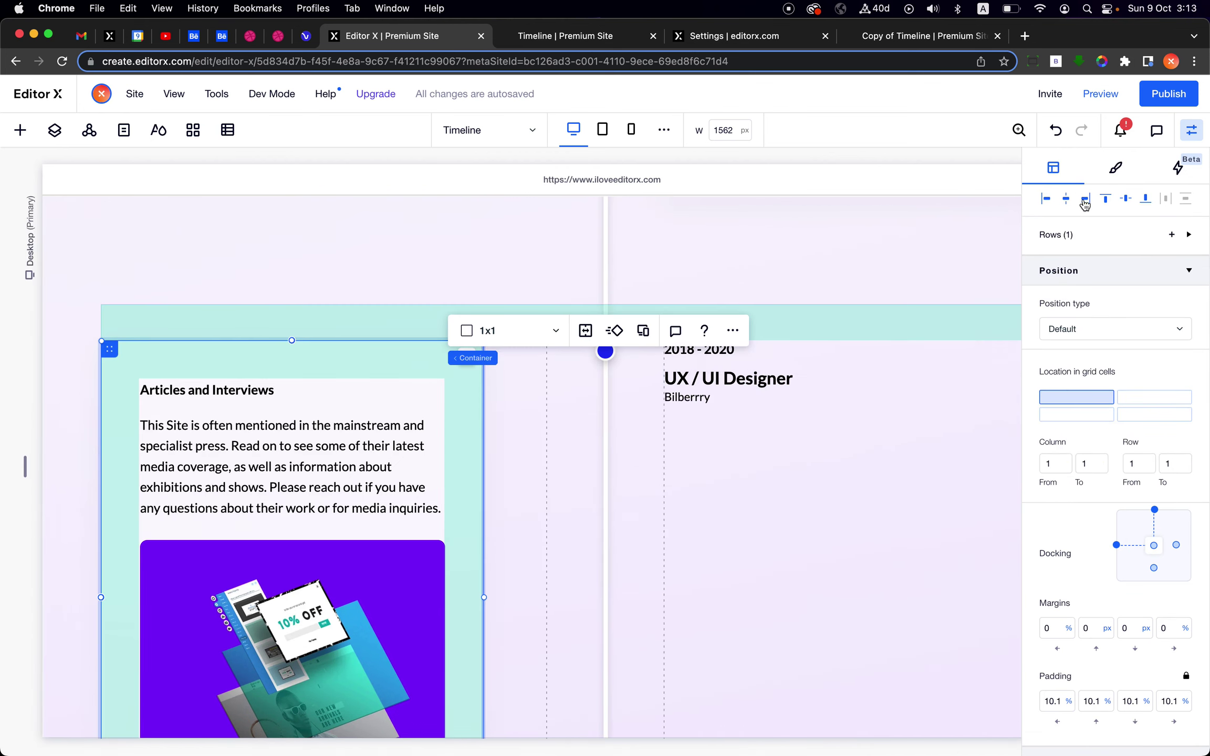
pyautogui.click(1084, 200)
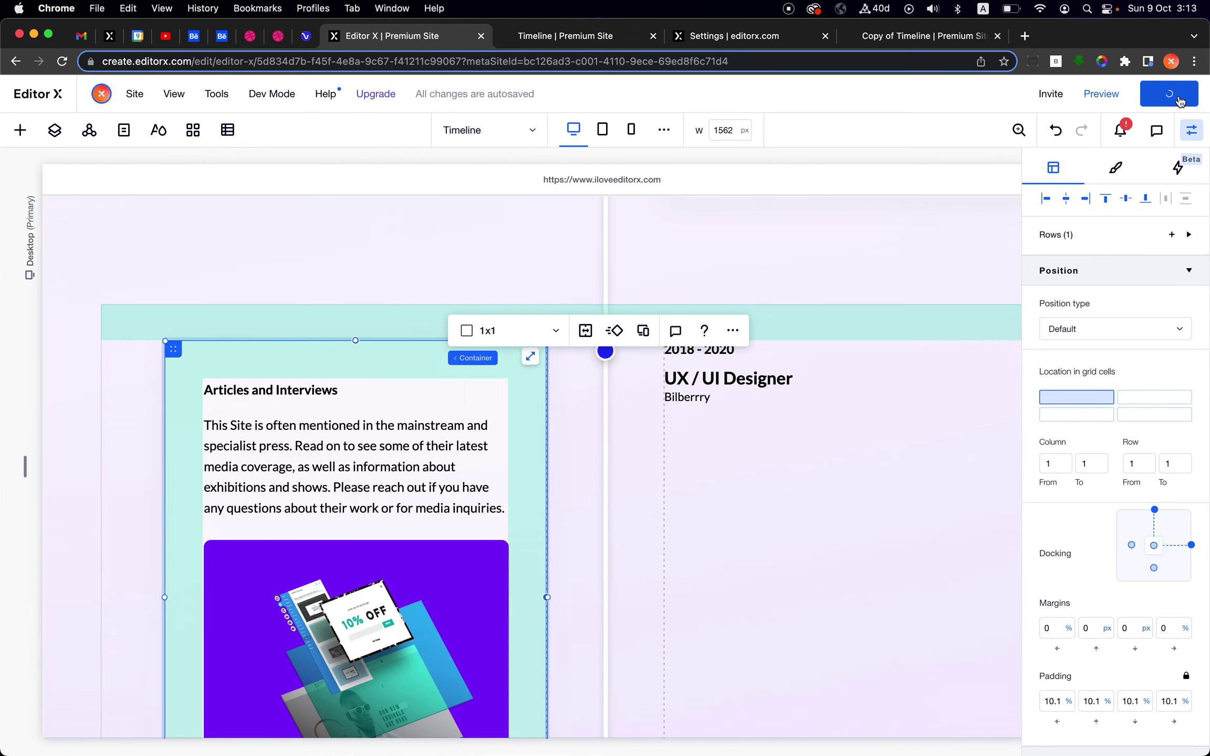
# Close the custom code settings page and reload the published Copy of Timeline page
pyautogui.click(543, 47)
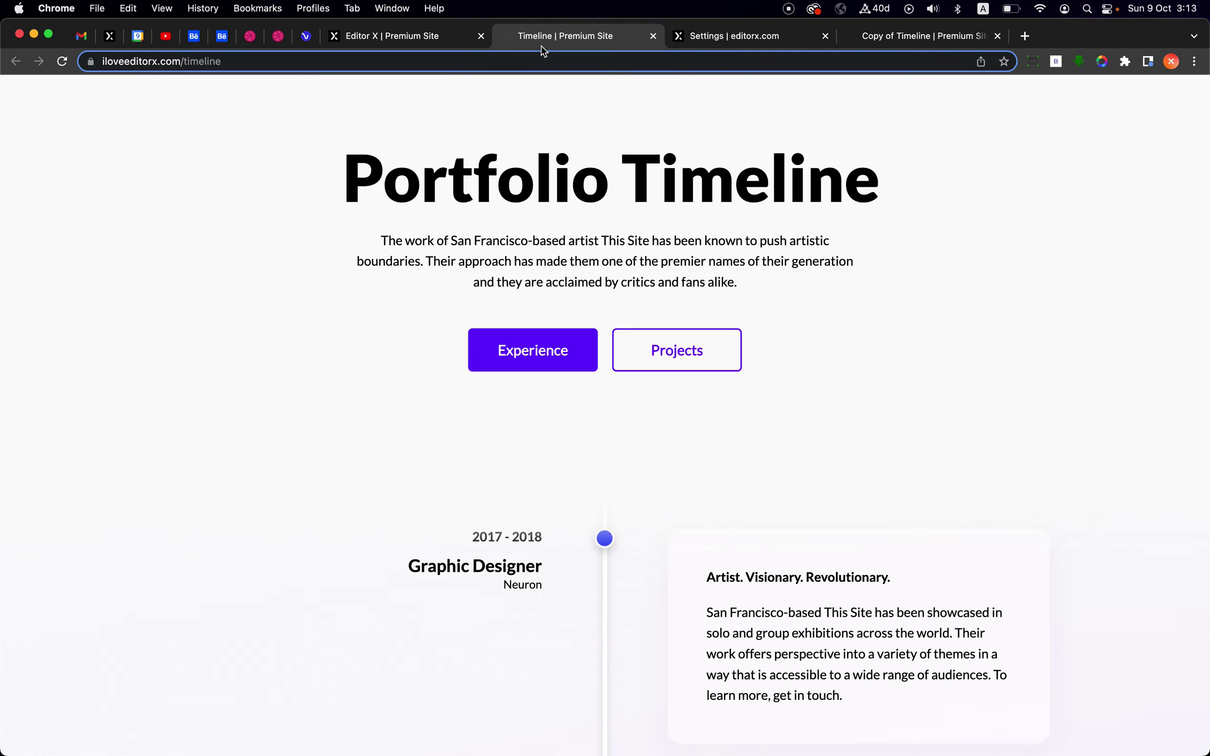
pyautogui.click(747, 36)
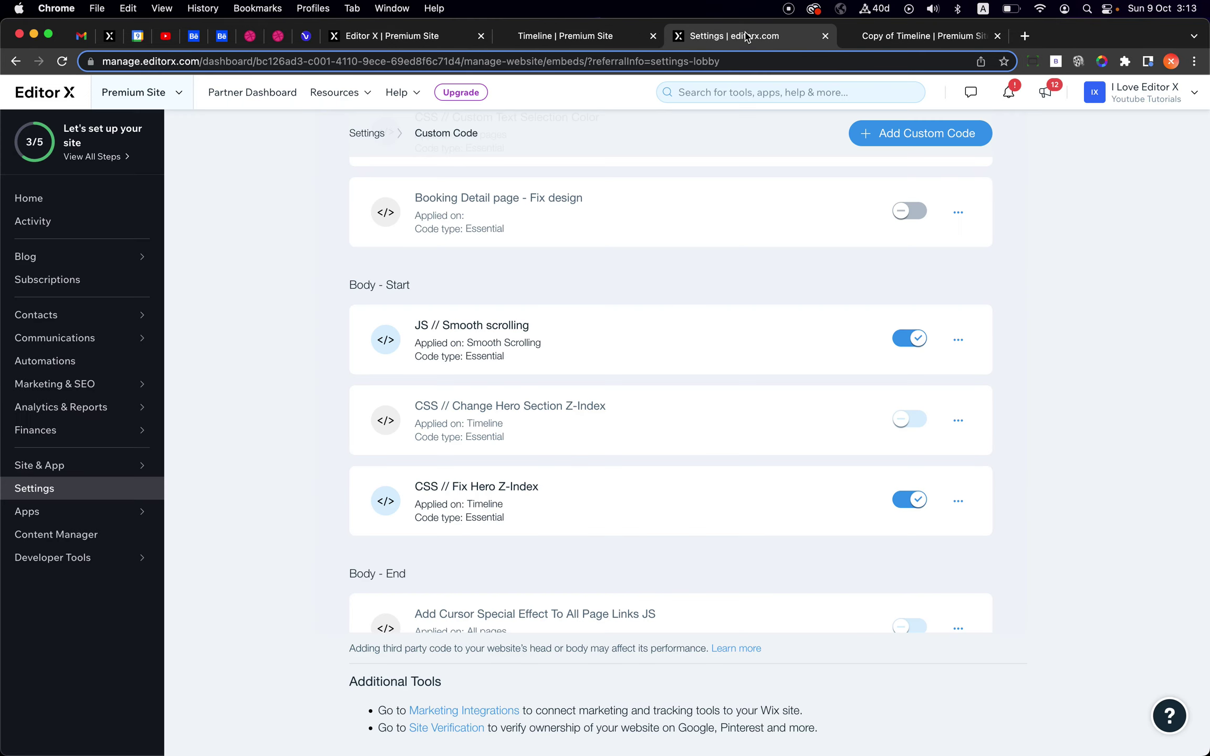
pyautogui.click(826, 35)
pyautogui.click(725, 59)
pyautogui.press('Return')
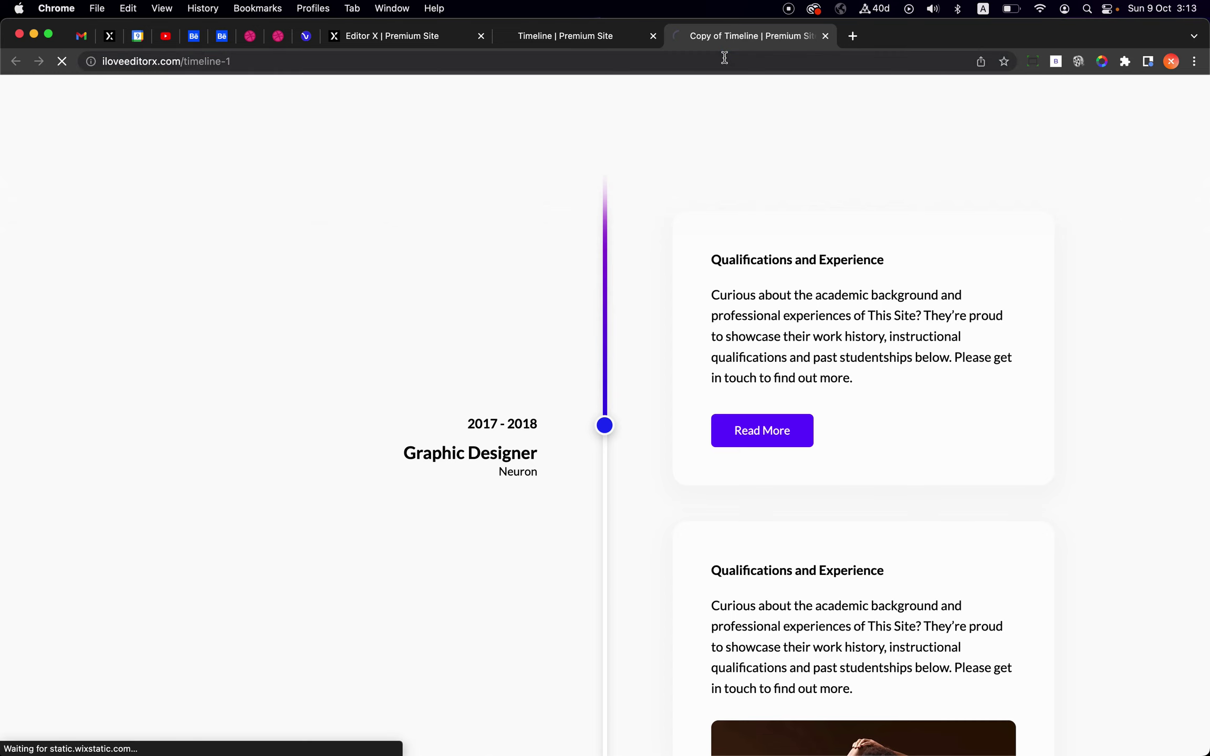
# Review the published Copy of Timeline page down through its timeline entries and reload it
pyautogui.scroll(-15, 830, 209)
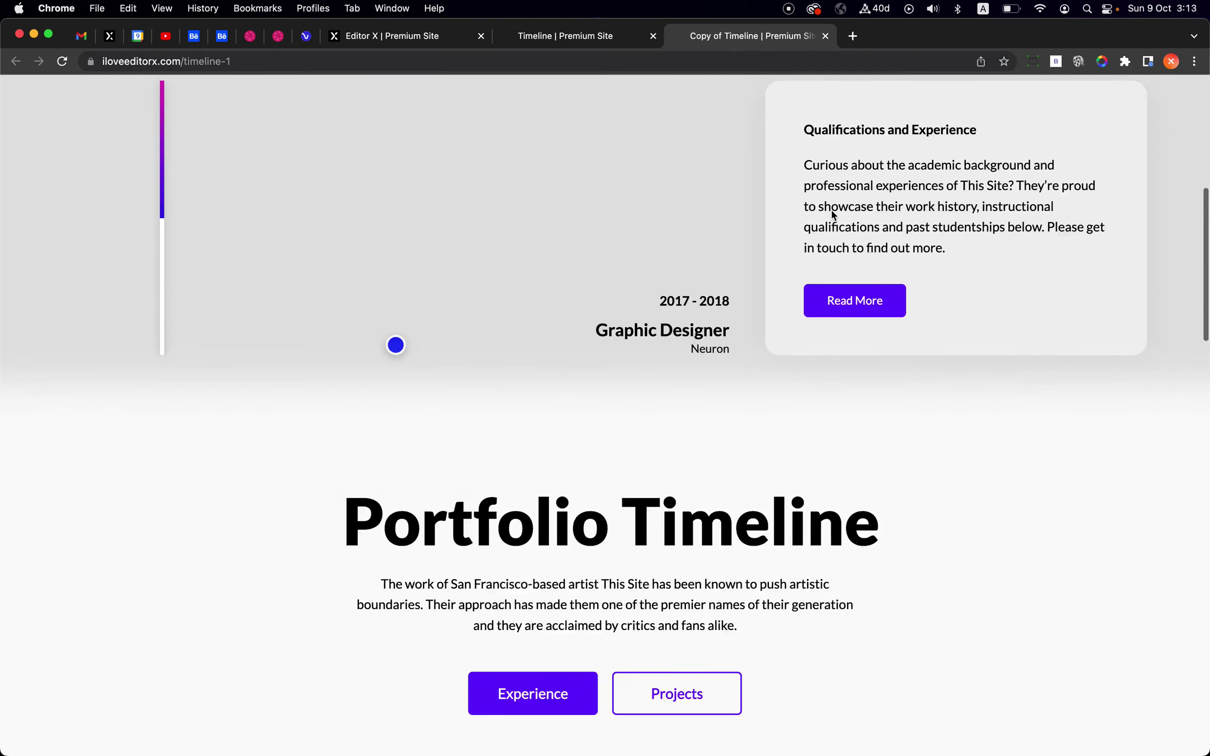
pyautogui.scroll(-15, 830, 209)
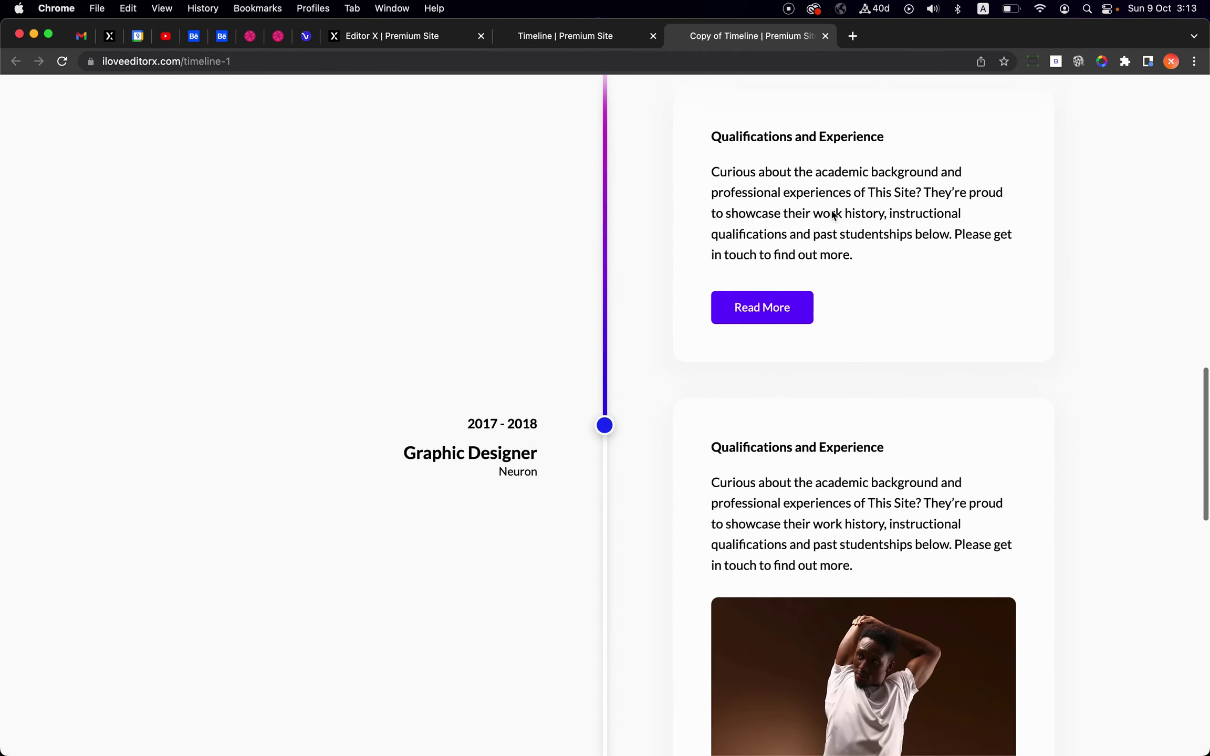
pyautogui.scroll(-10, 831, 214)
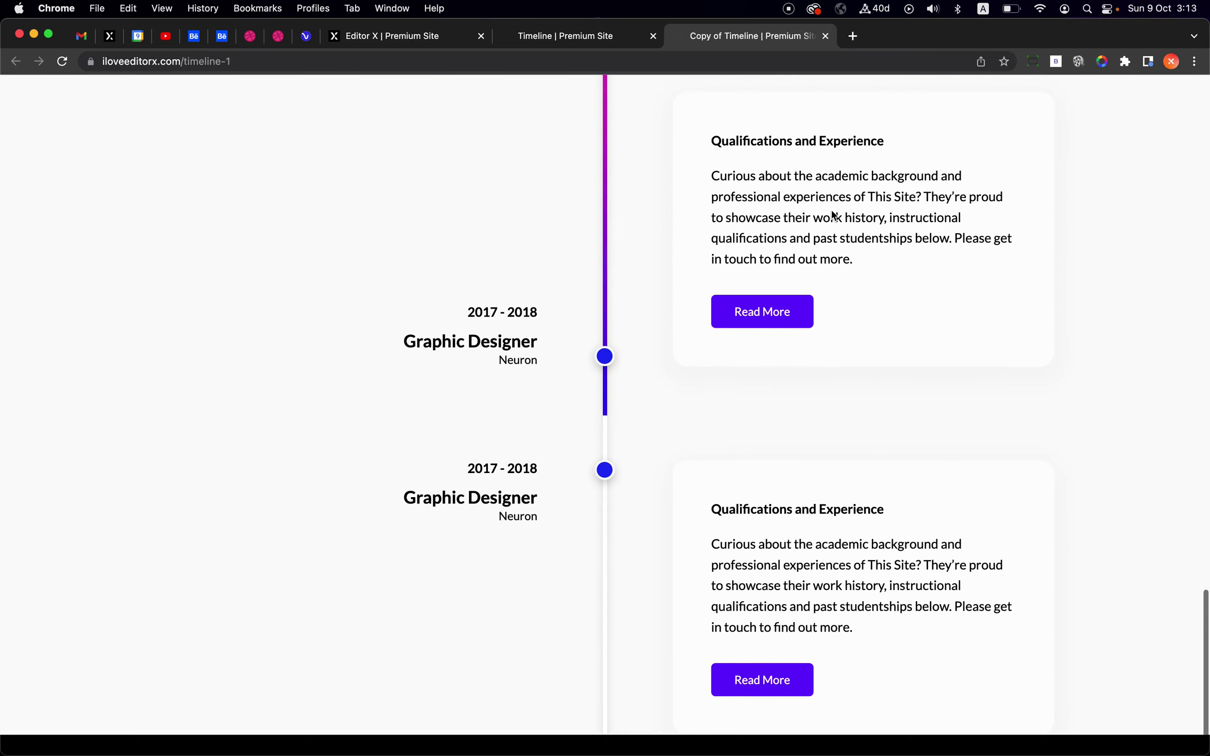
pyautogui.press('super+r')
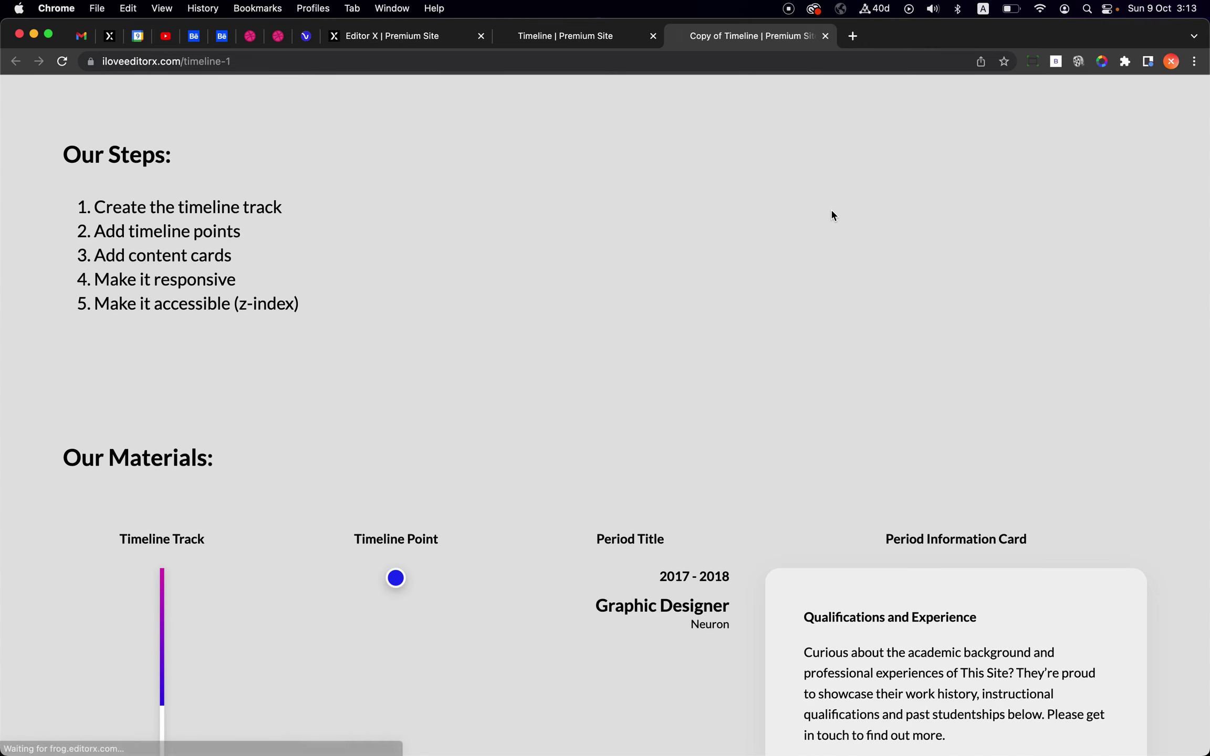
pyautogui.press('super+r')
# Examine the swapped layout of the UX / UI Designer entry and its Articles and Interviews card on the live Timeline page
pyautogui.click(575, 40)
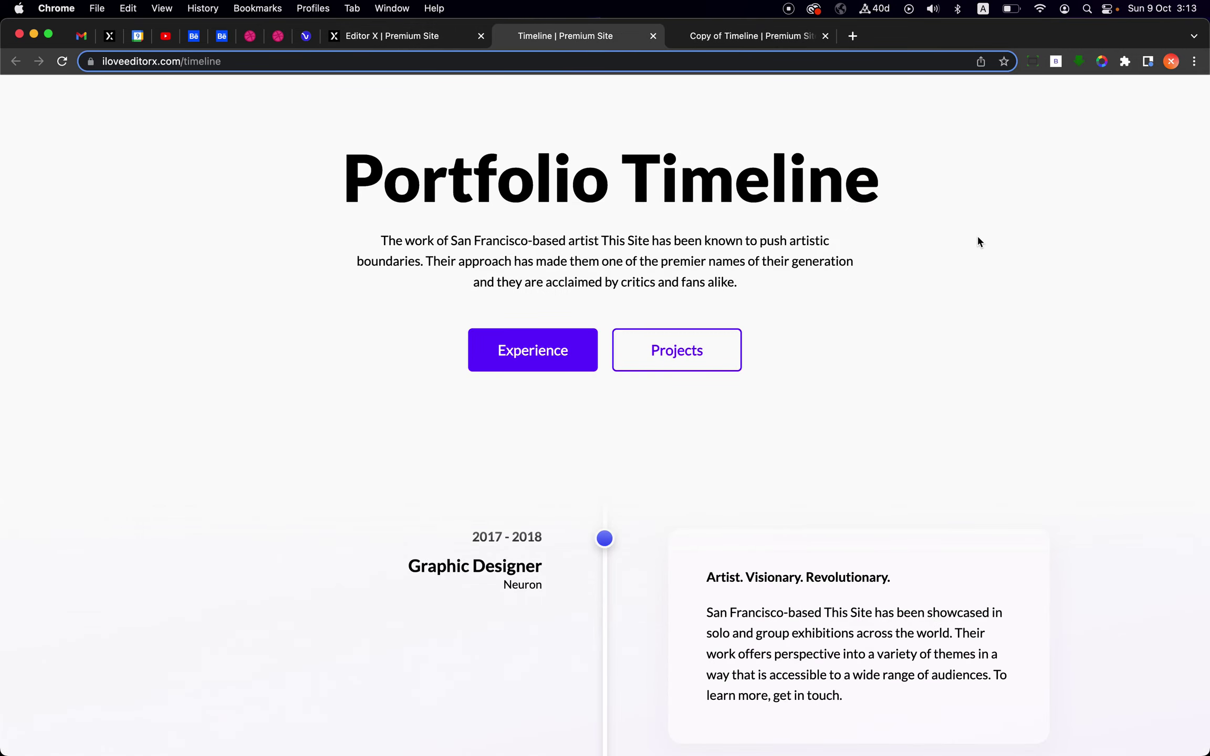
pyautogui.scroll(-10, 973, 240)
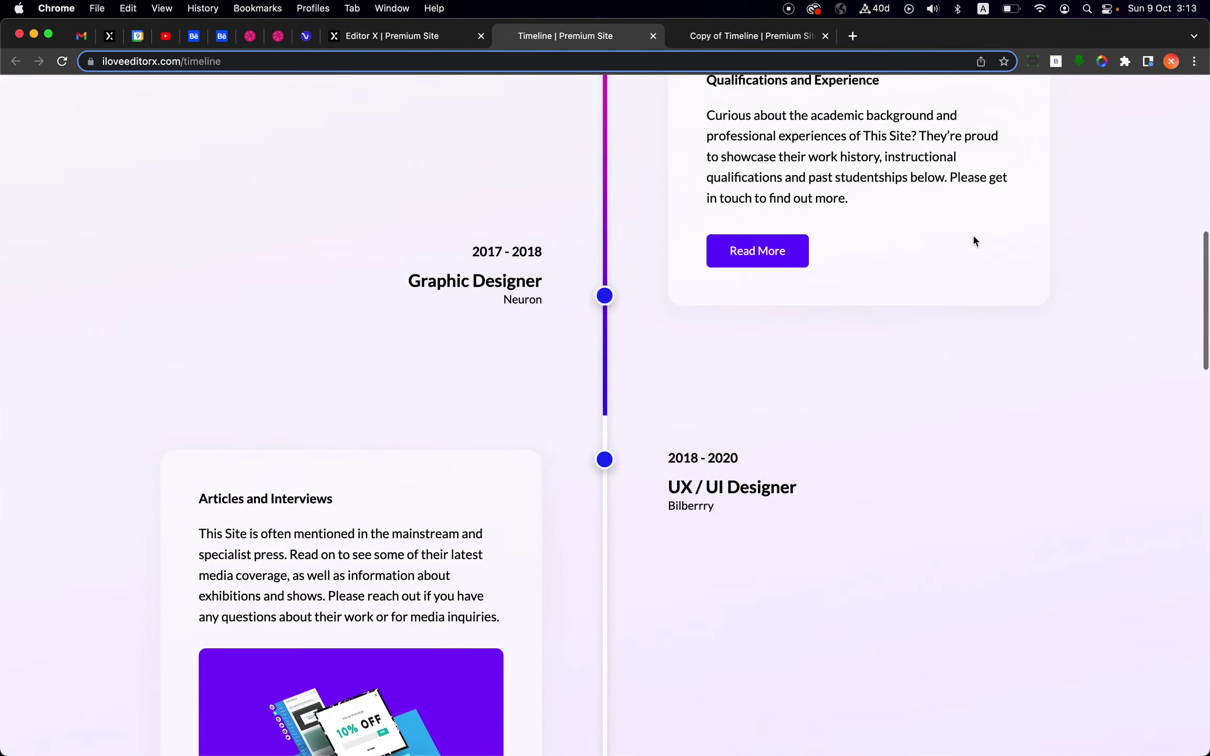
pyautogui.scroll(10, 974, 237)
pyautogui.scroll(-6, 973, 237)
pyautogui.scroll(2, 970, 237)
pyautogui.scroll(-10, 806, 303)
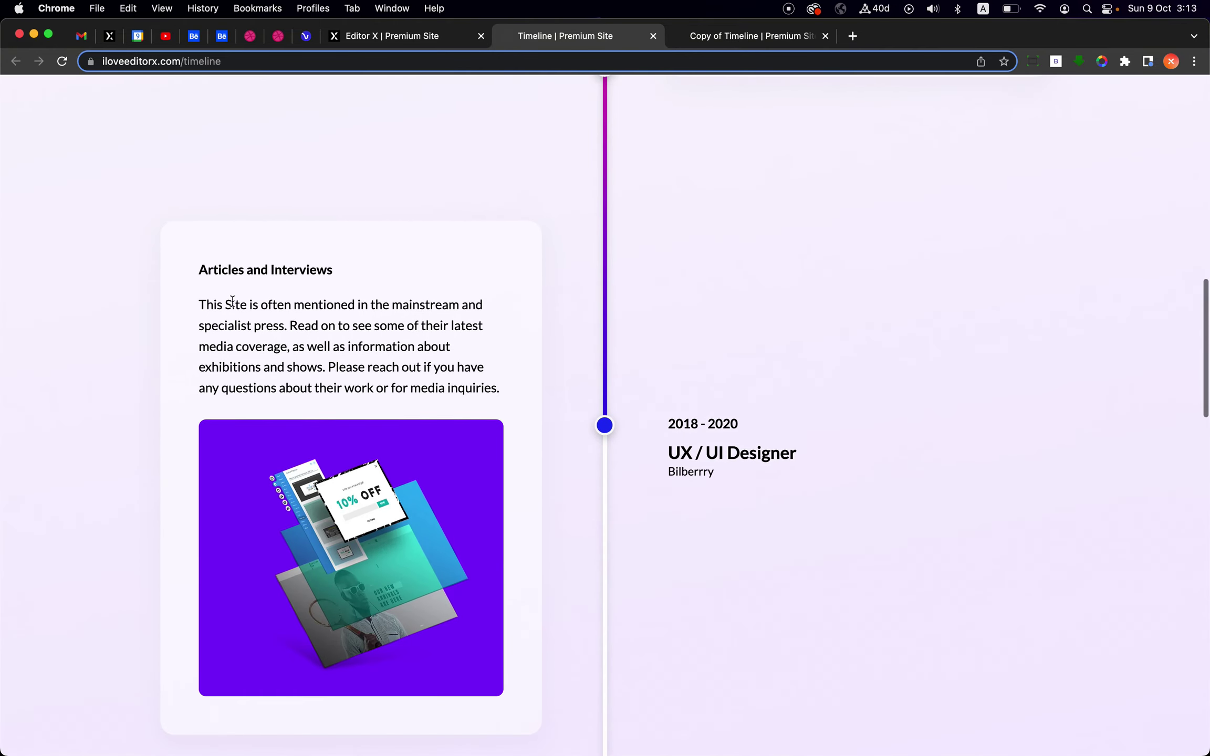
pyautogui.scroll(4, 299, 305)
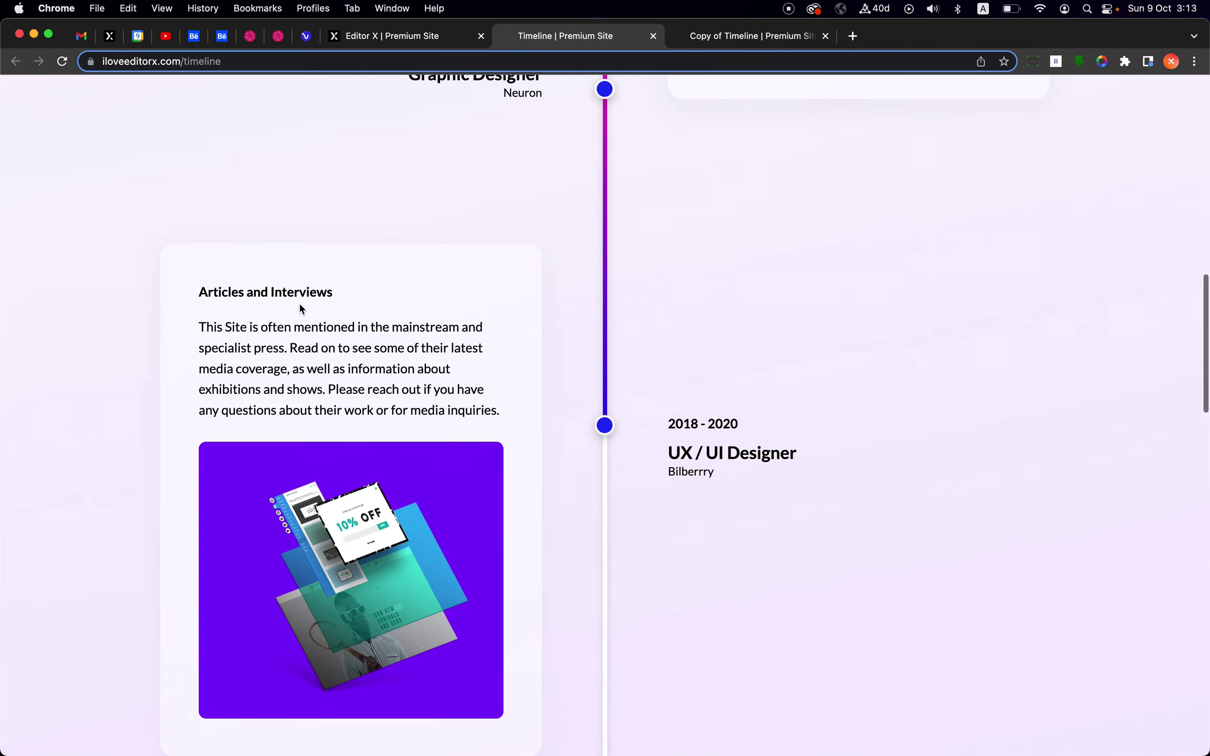
pyautogui.scroll(3, 299, 309)
pyautogui.scroll(-10, 693, 529)
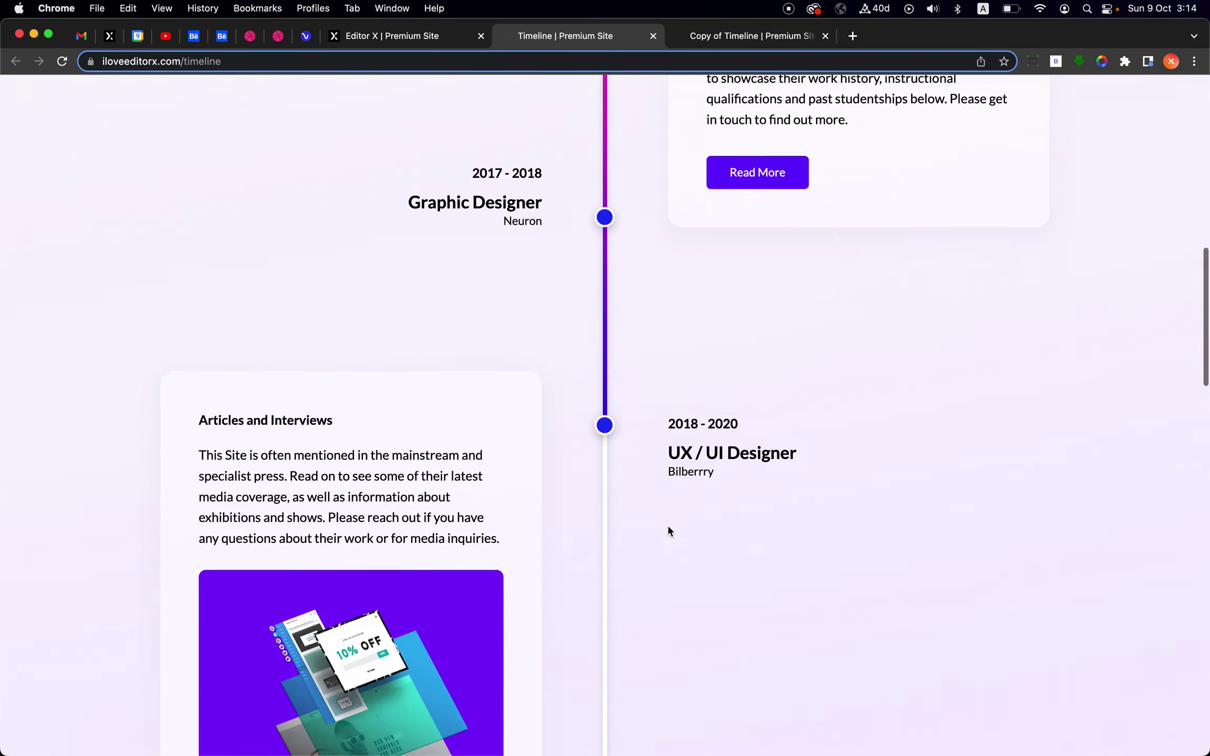
# Check how the sticky UX / UI Designer title meets the Qualifications and Experience card above the 3D animator entry
pyautogui.scroll(-5, 513, 398)
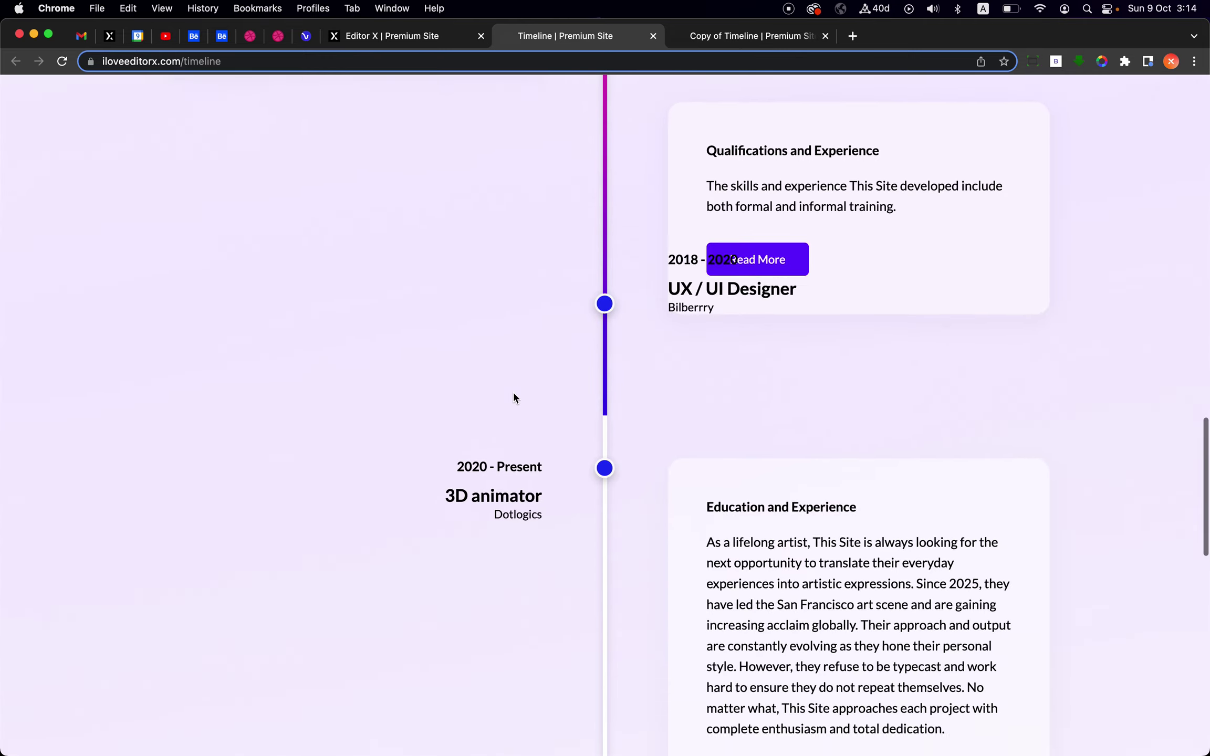
pyautogui.scroll(8, 513, 397)
pyautogui.scroll(-3, 546, 458)
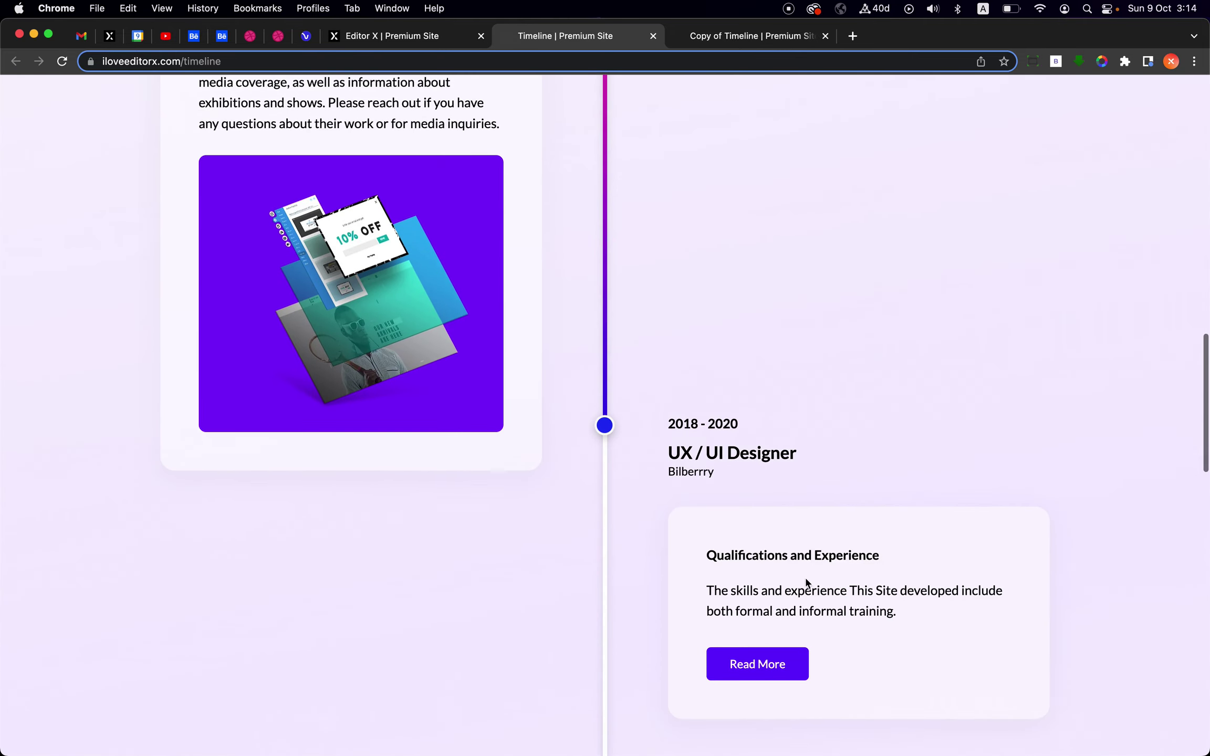
pyautogui.scroll(-8, 483, 541)
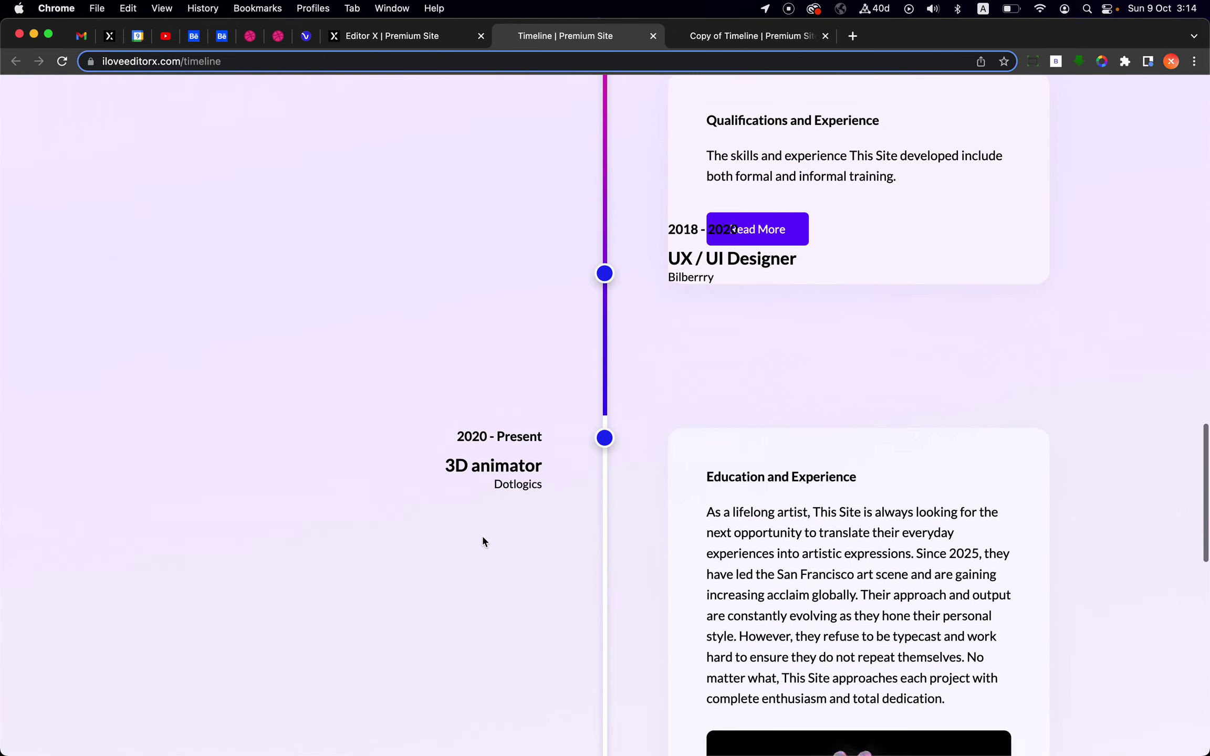
# Review the live Timeline page from its header to the UX / UI Designer entry and back
pyautogui.scroll(15, 483, 541)
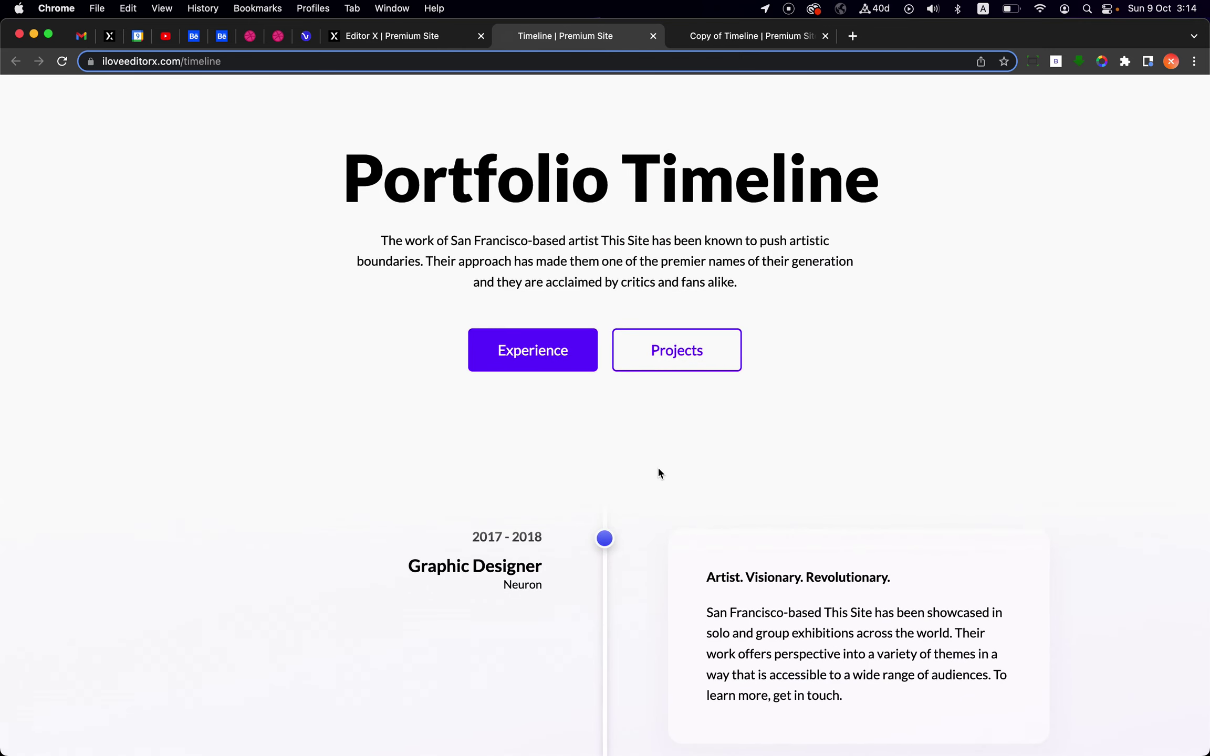
pyautogui.scroll(-2, 659, 472)
pyautogui.scroll(2, 660, 472)
pyautogui.scroll(-15, 741, 288)
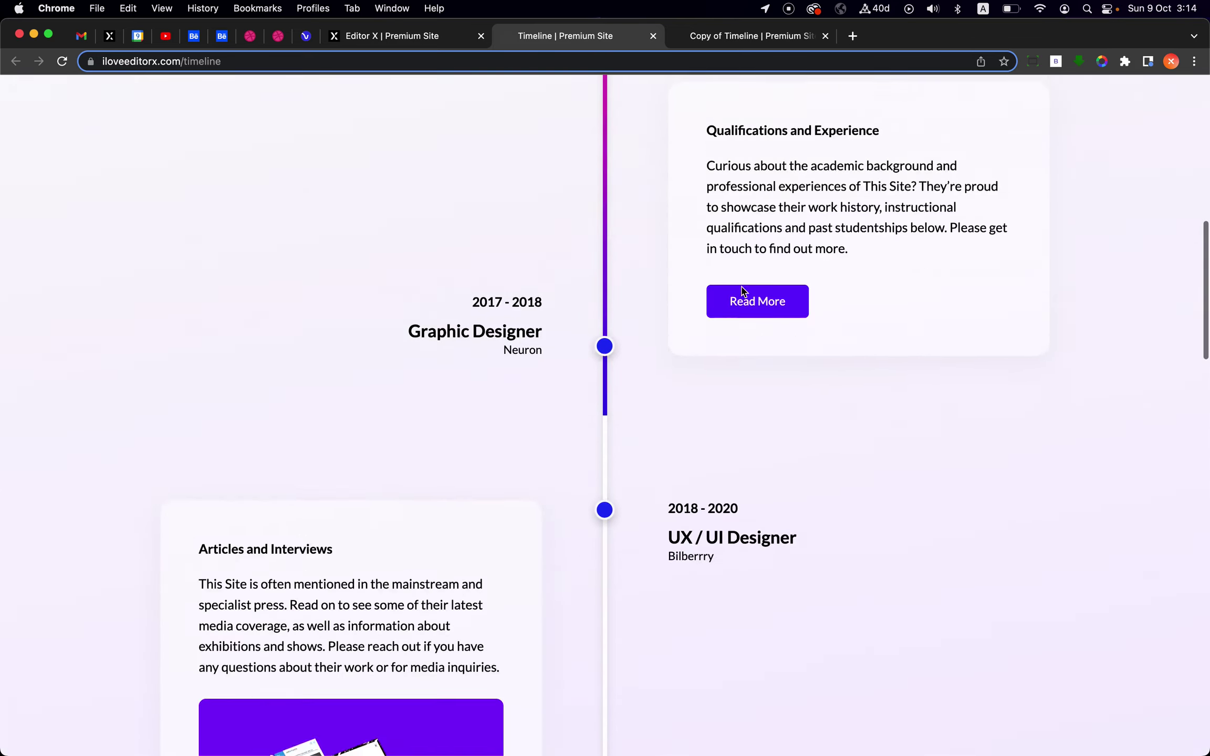
pyautogui.scroll(15, 741, 292)
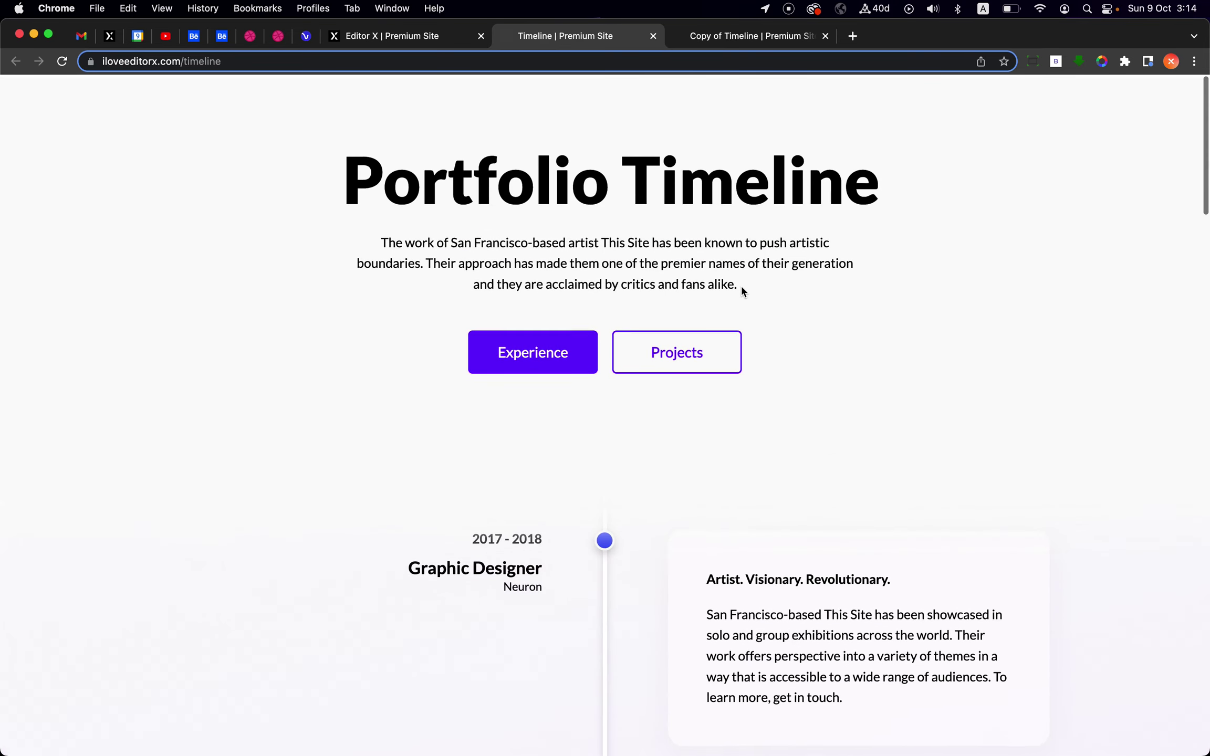